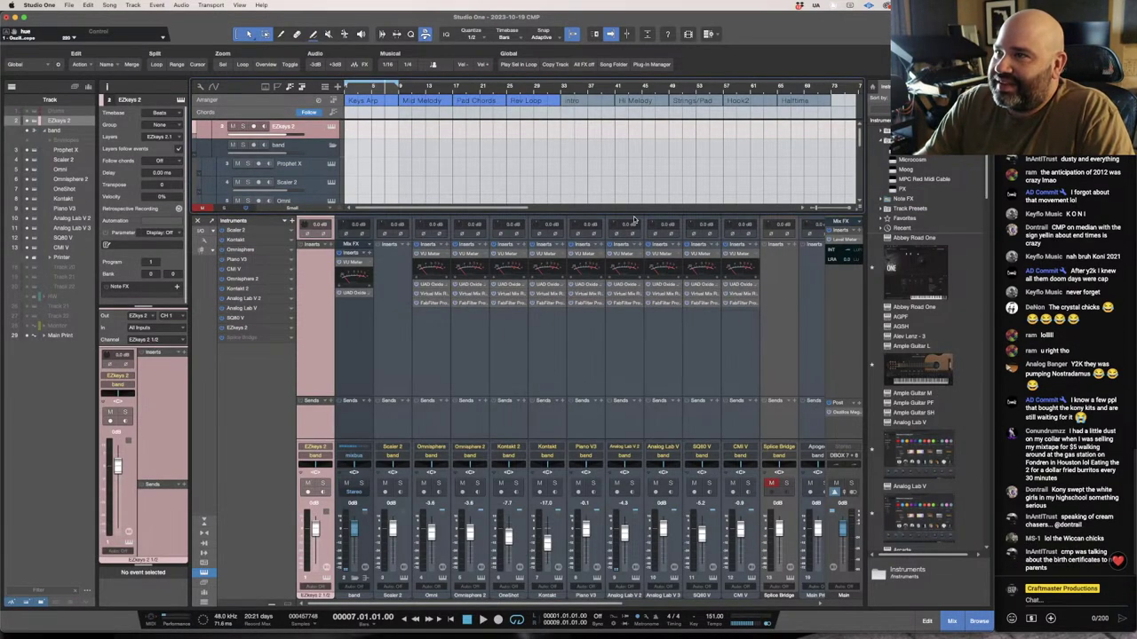
Enlarge the arrangement above the mixer console, shrinking the console's sends section and narrowing the browser.
left_click_drag(644, 215, 567, 300)
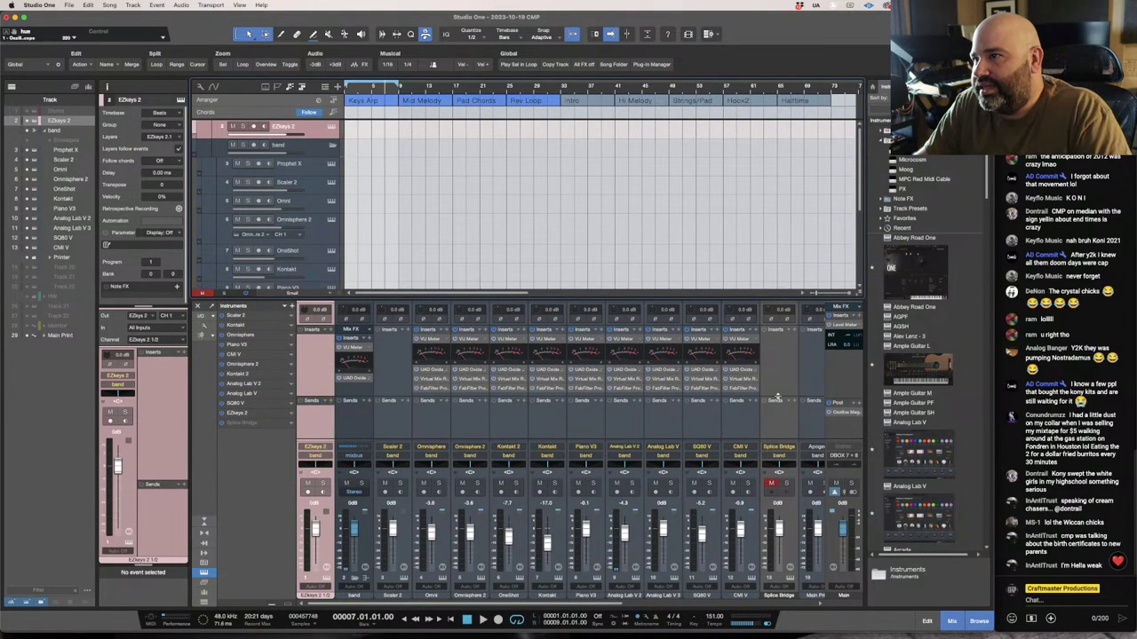
left_click_drag(783, 397, 786, 418)
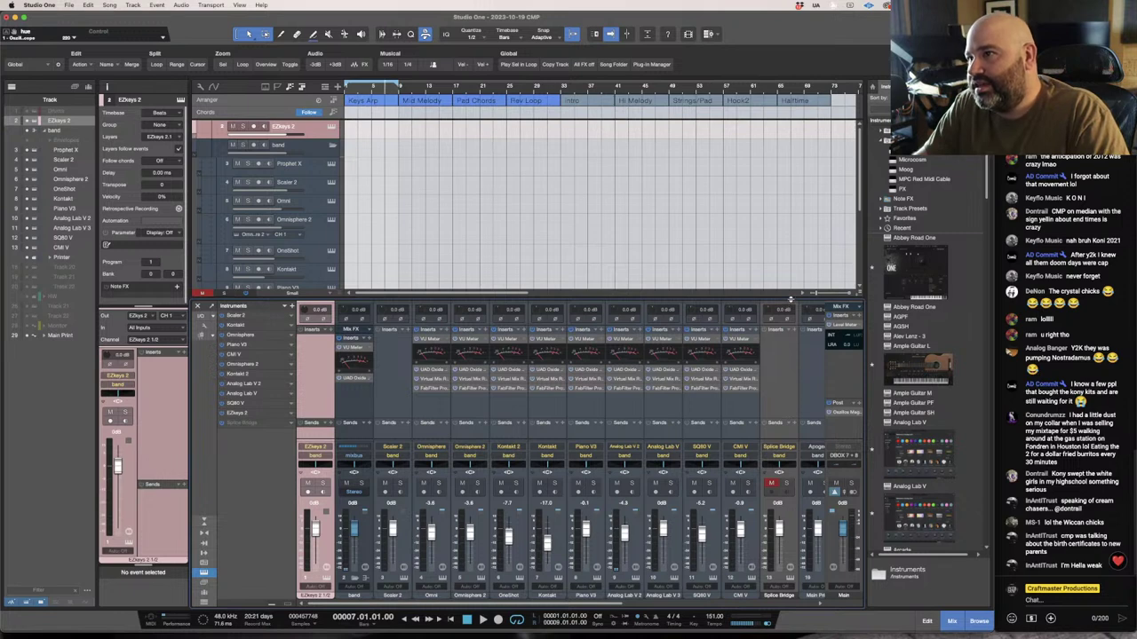
left_click_drag(791, 299, 791, 314)
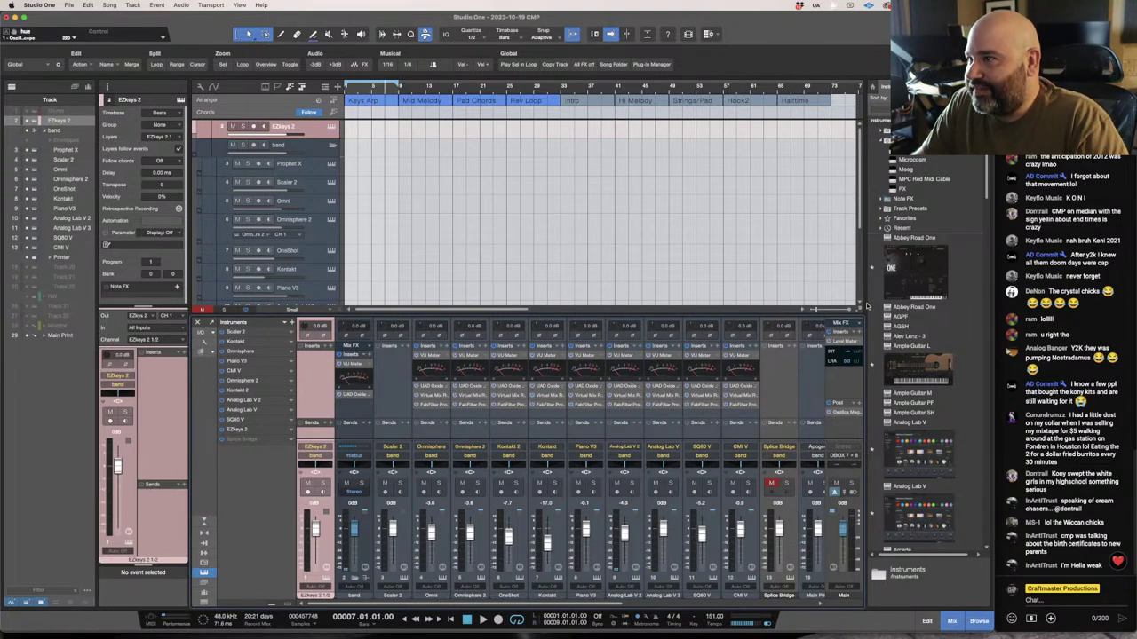
left_click_drag(867, 306, 895, 302)
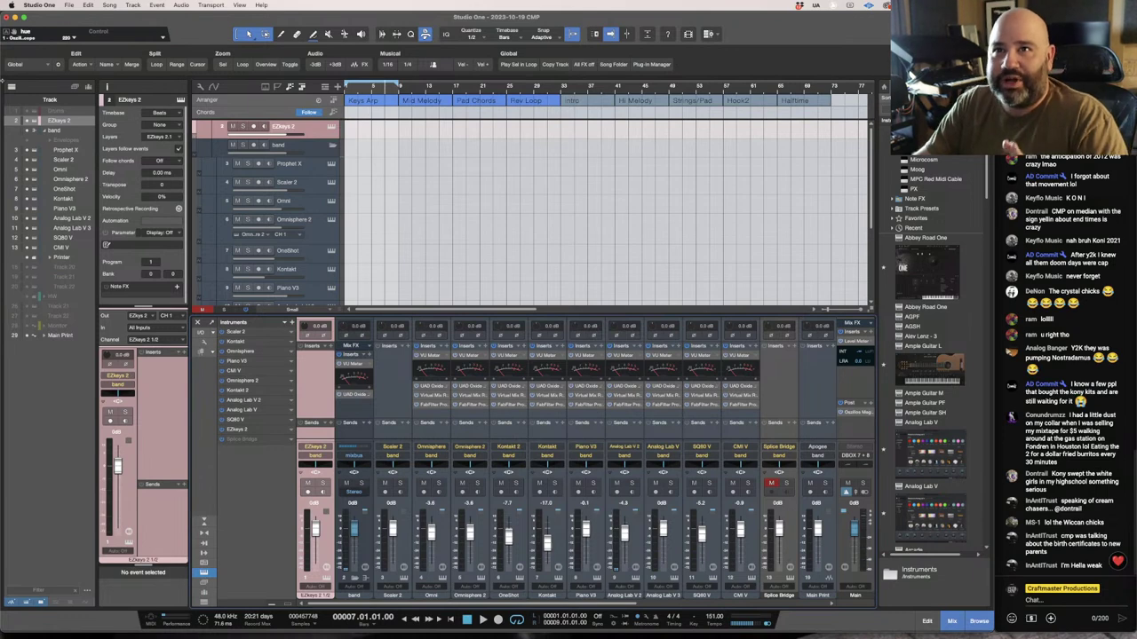
Hide the track list and the browser, and shorten the console so more tracks show in the arrangement.
left_click(10, 87)
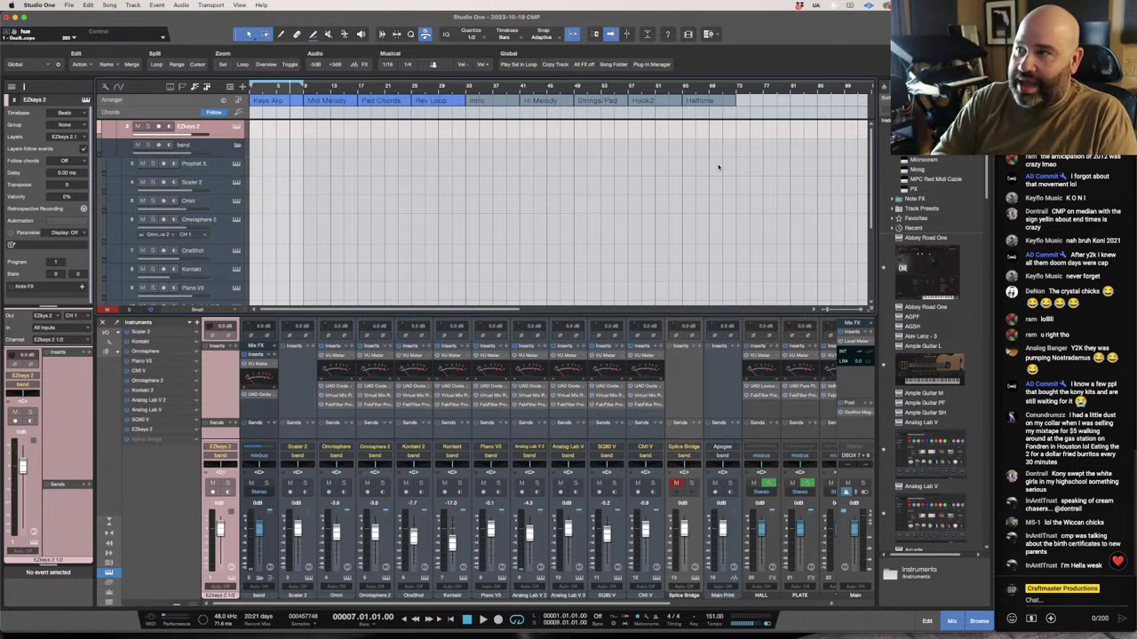
key("F5")
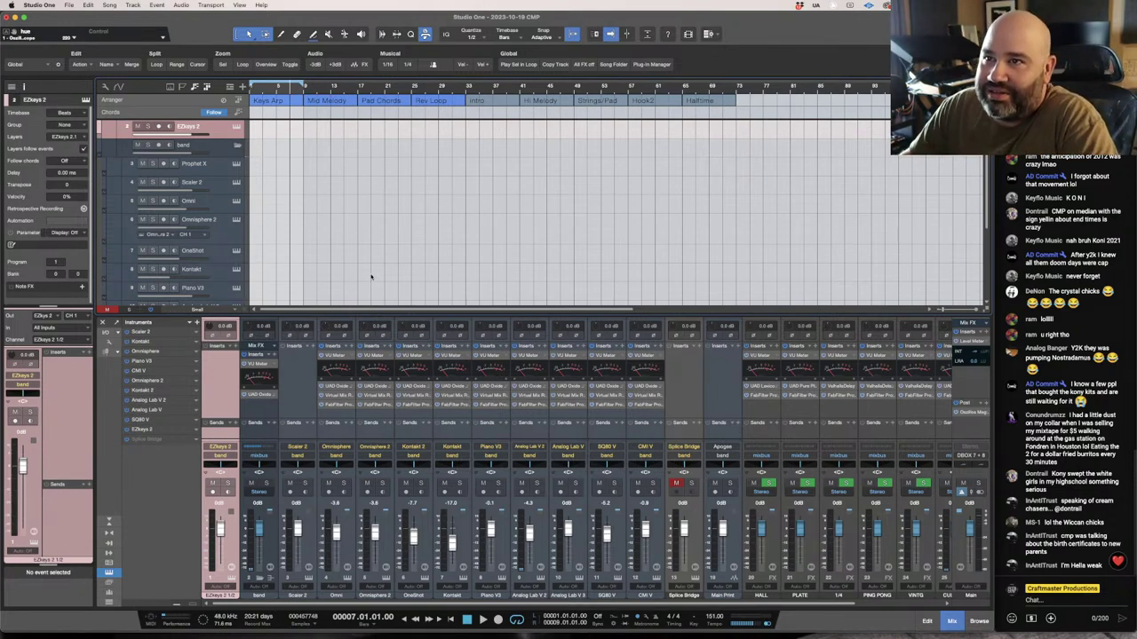
left_click_drag(378, 311, 374, 386)
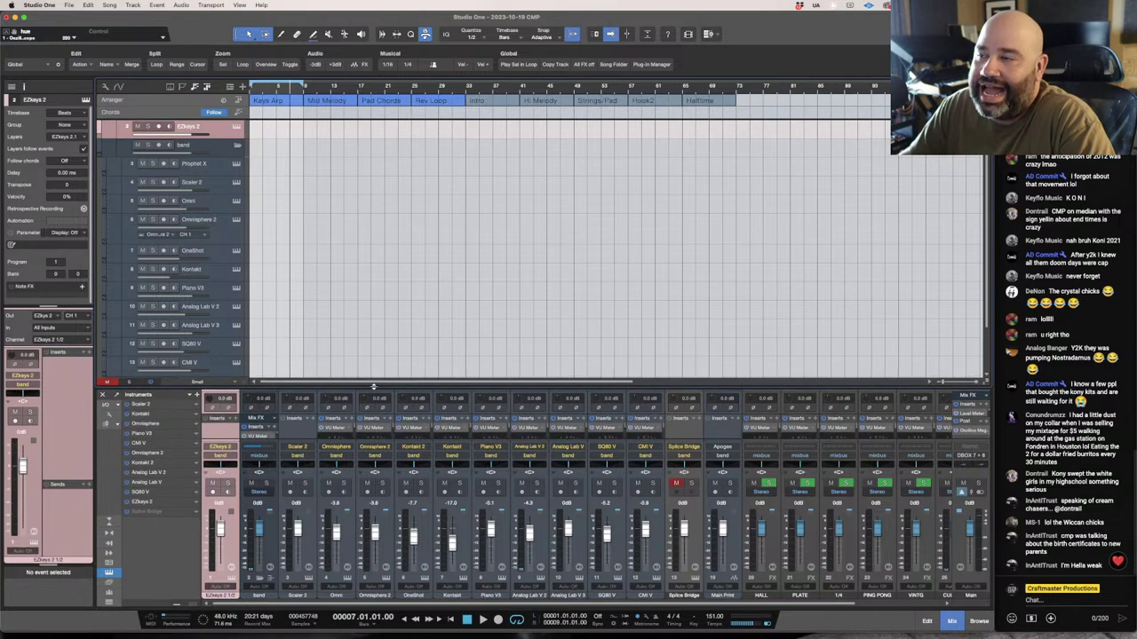
scroll(380, 262, "down", 3)
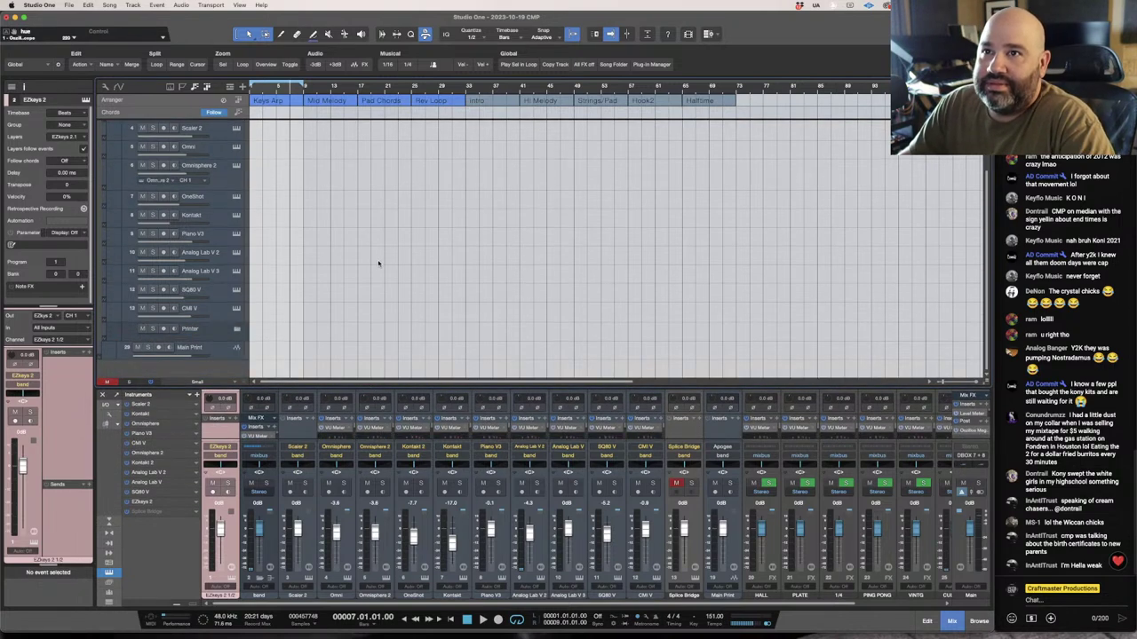
scroll(267, 339, "up", 3)
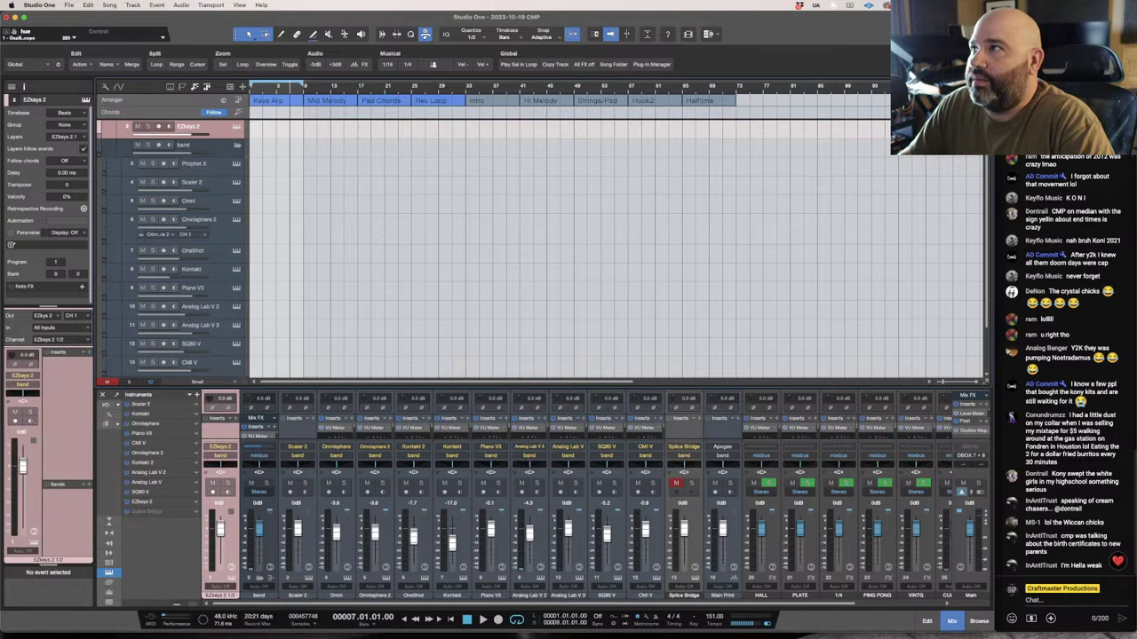
Open the Omnisphere 2 track's instrument and arm the track for recording.
left_click(235, 229)
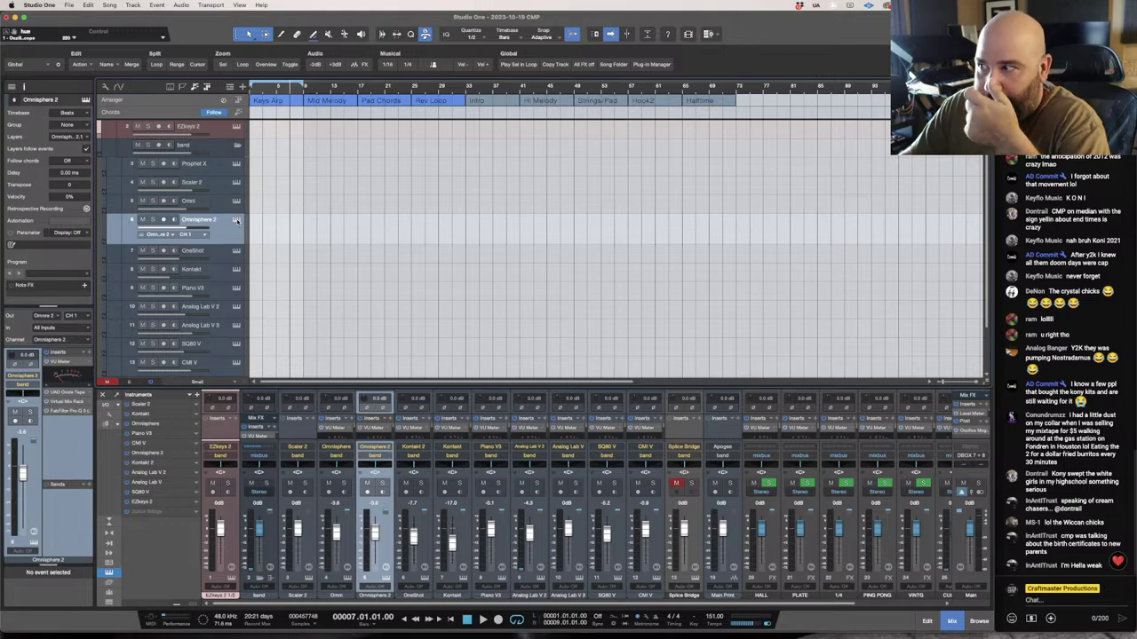
left_click(235, 219)
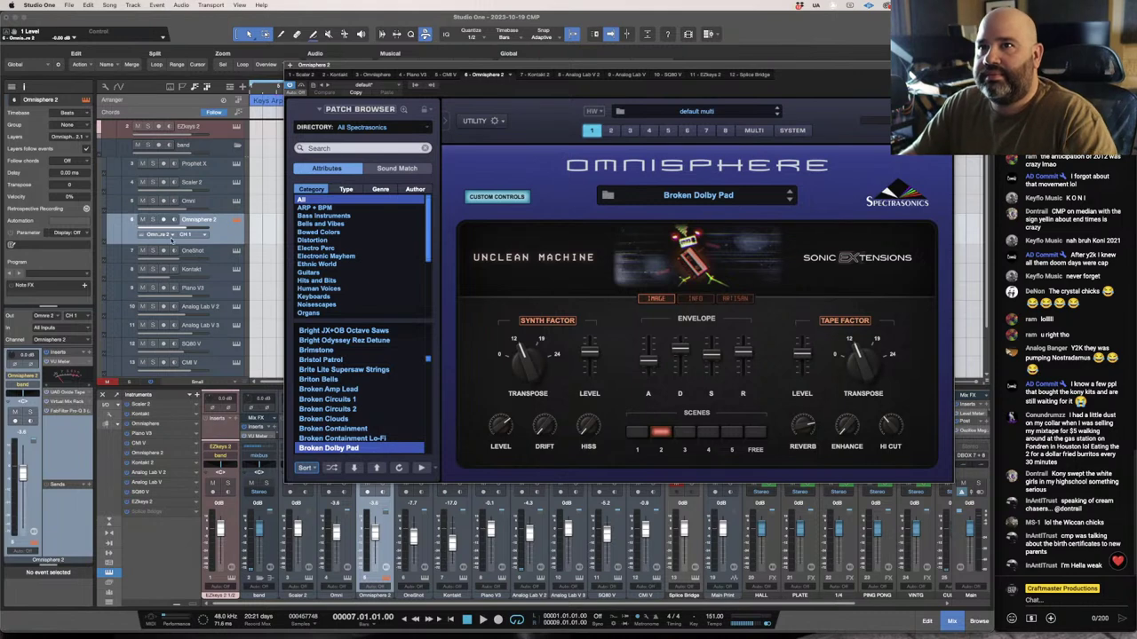
left_click(164, 219)
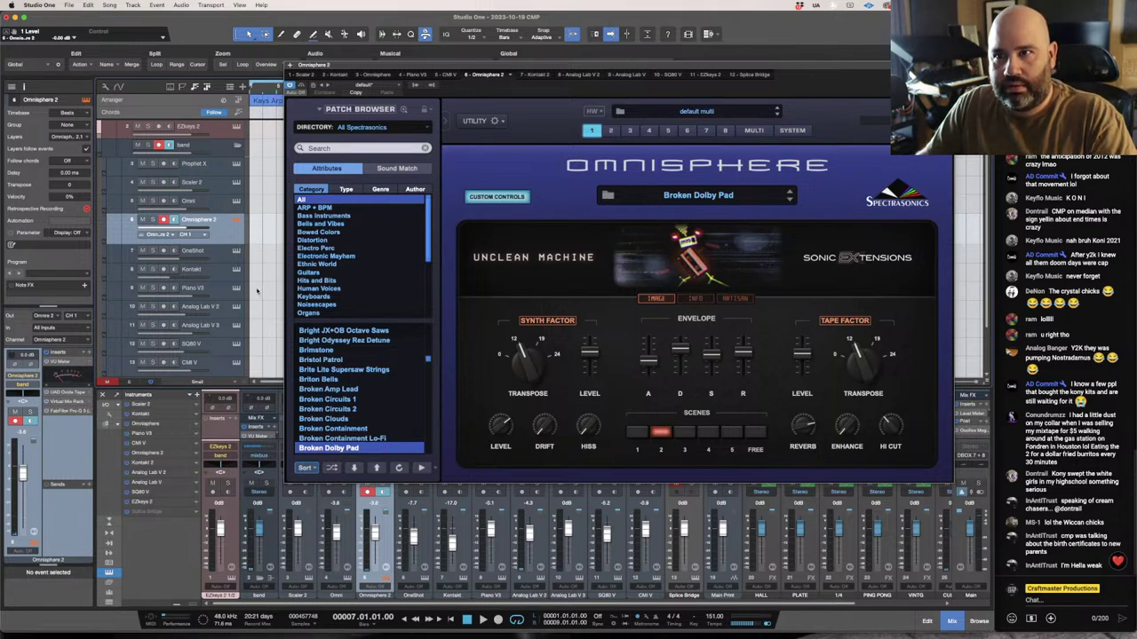
scroll(257, 291, "down", 2)
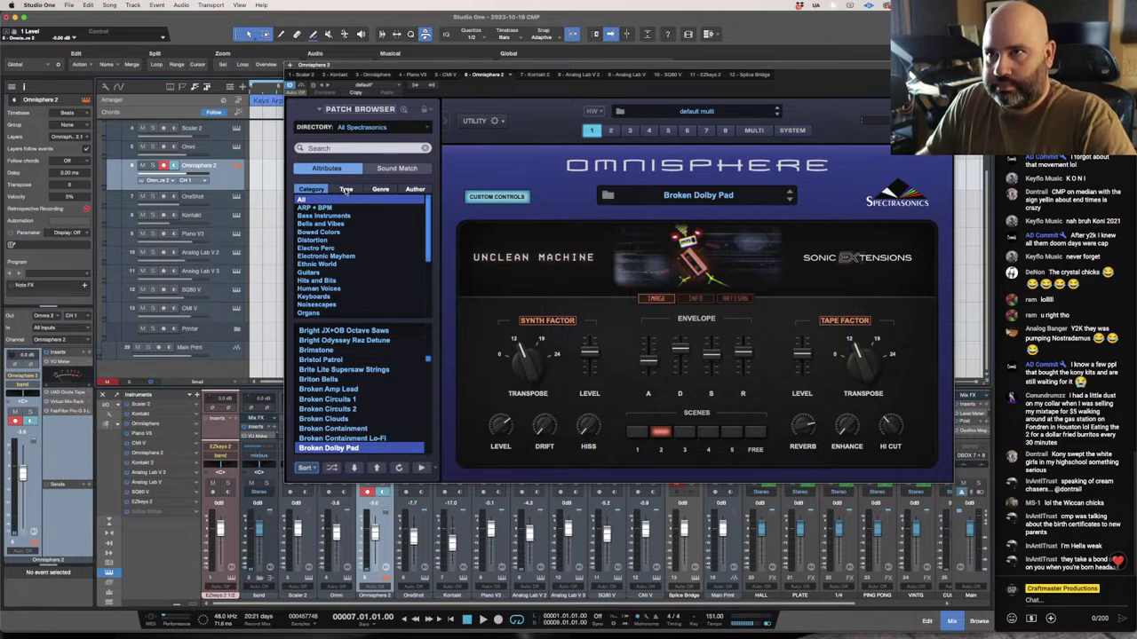
Load the Folk Guitars 1971 patch from the Guitars category of the Unclean Machine directory in Omnisphere.
left_click(346, 191)
left_click(319, 187)
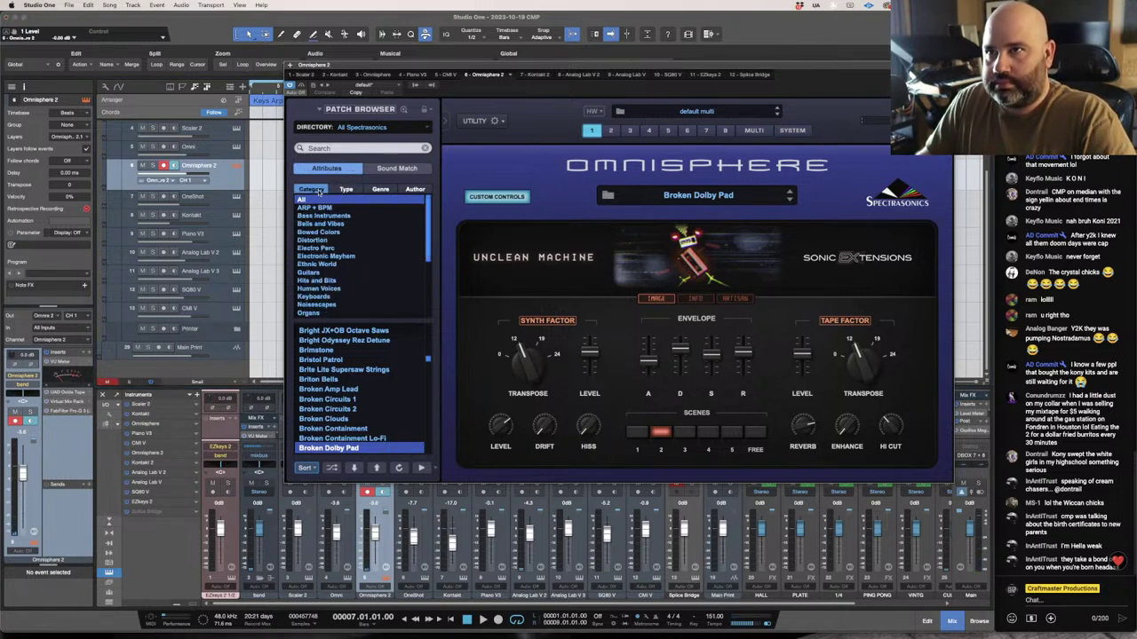
left_click(311, 271)
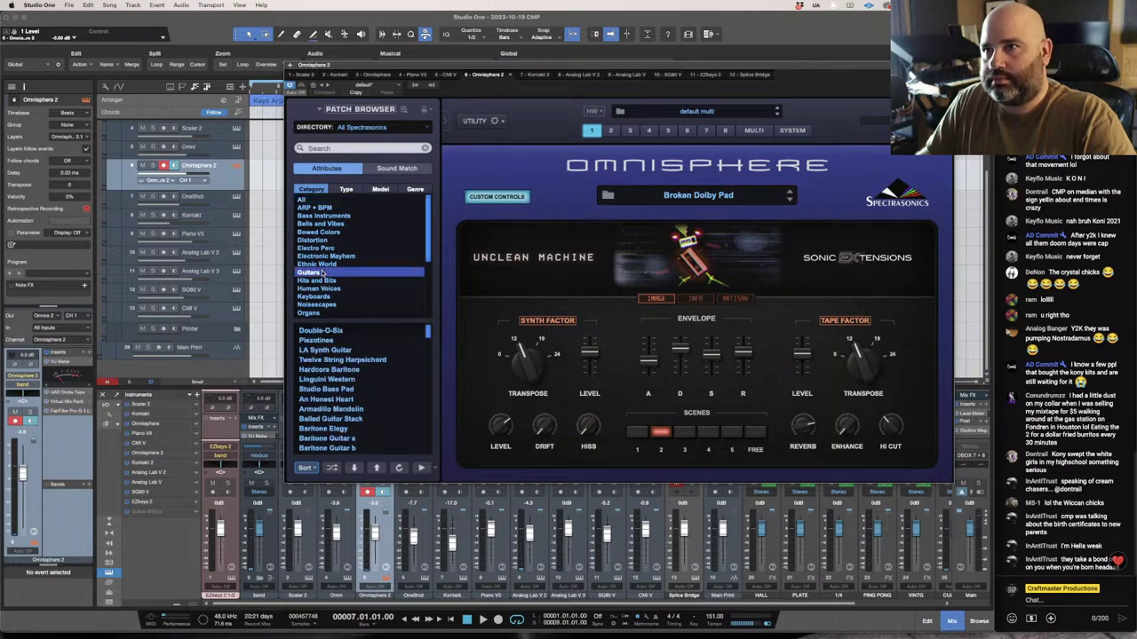
left_click(426, 130)
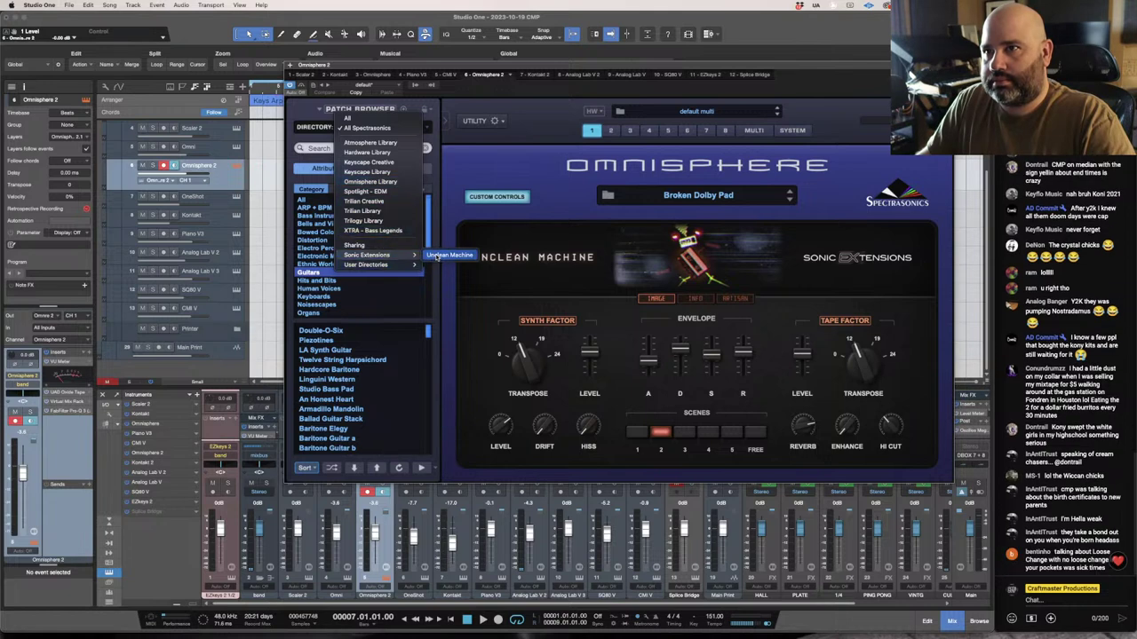
left_click(436, 256)
left_click(348, 364)
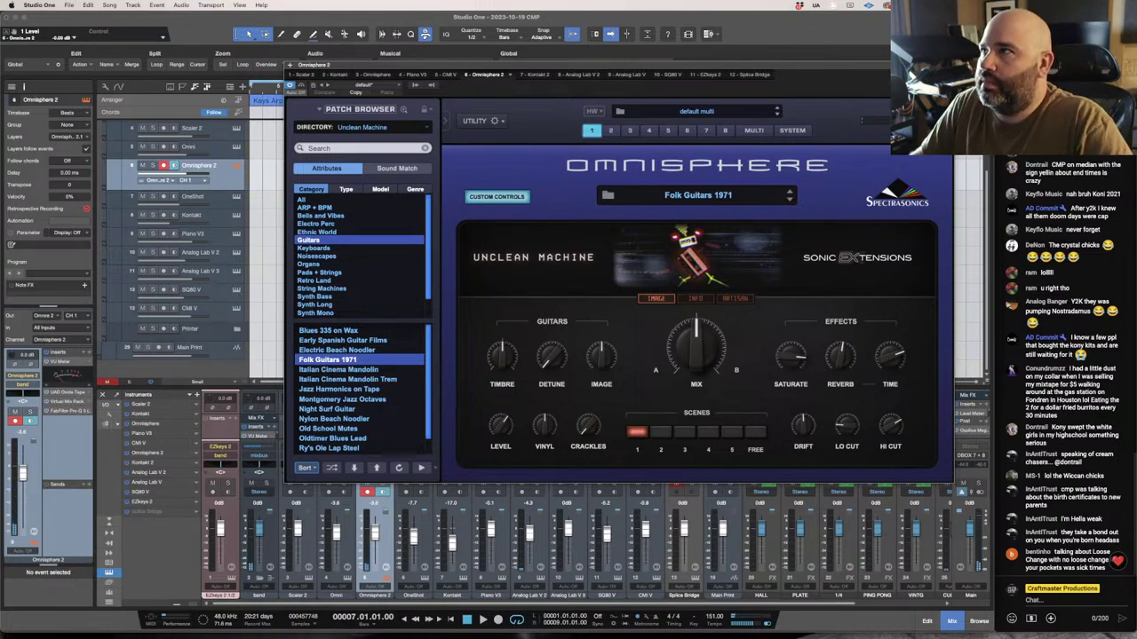
Place the retrospectively recorded performance on the Omnisphere 2 track and trim its start to about bar 49.
key("super+w")
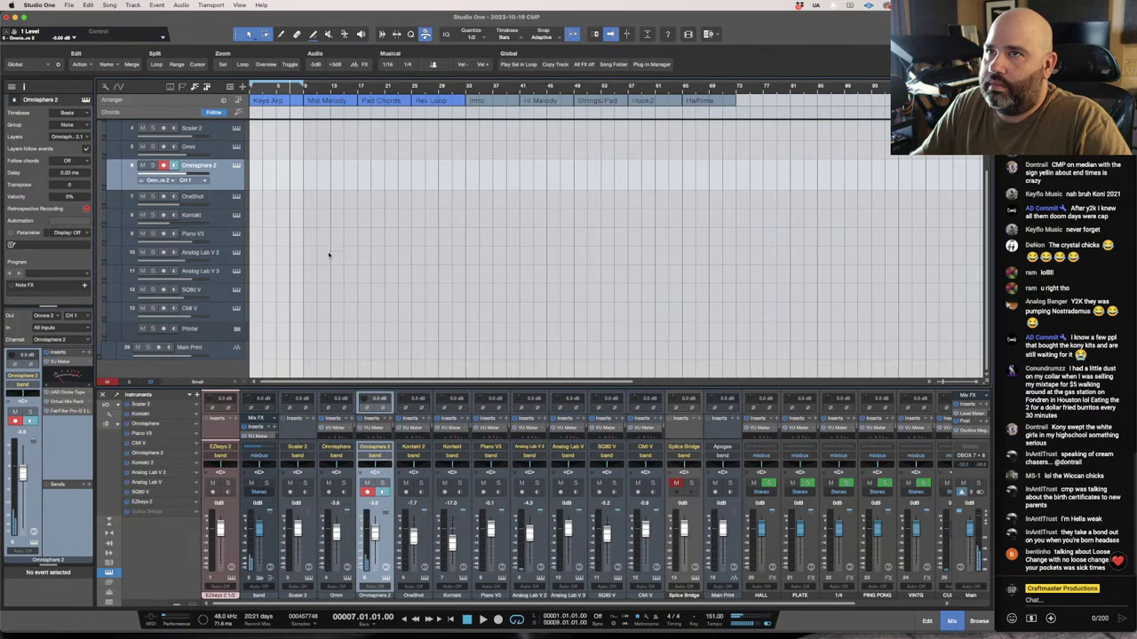
key("super+v")
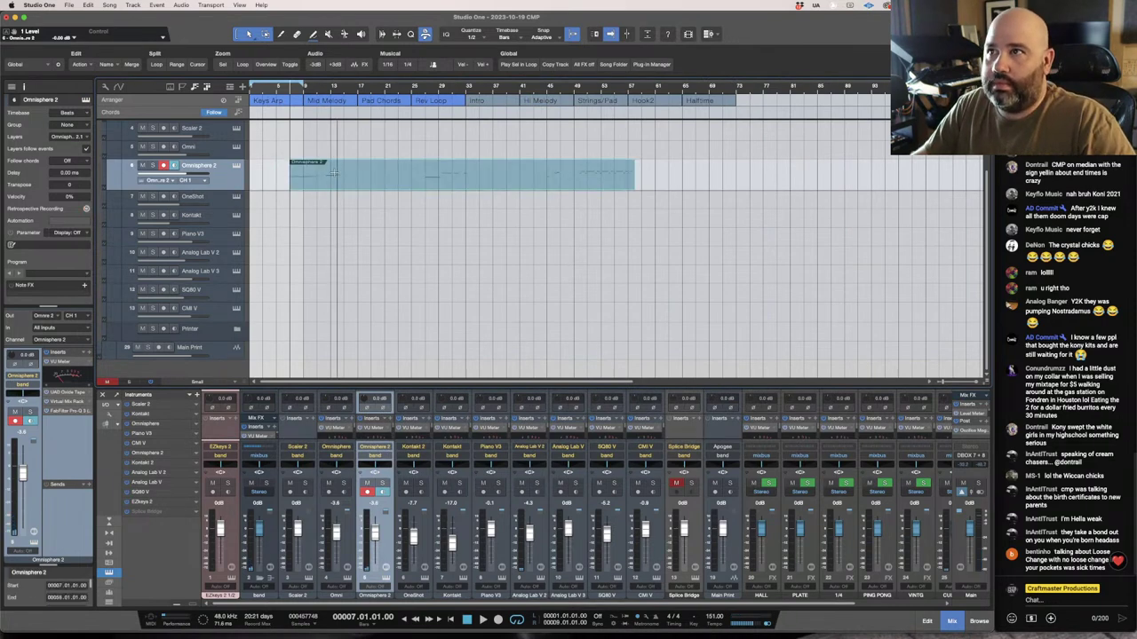
left_click_drag(289, 177, 579, 176)
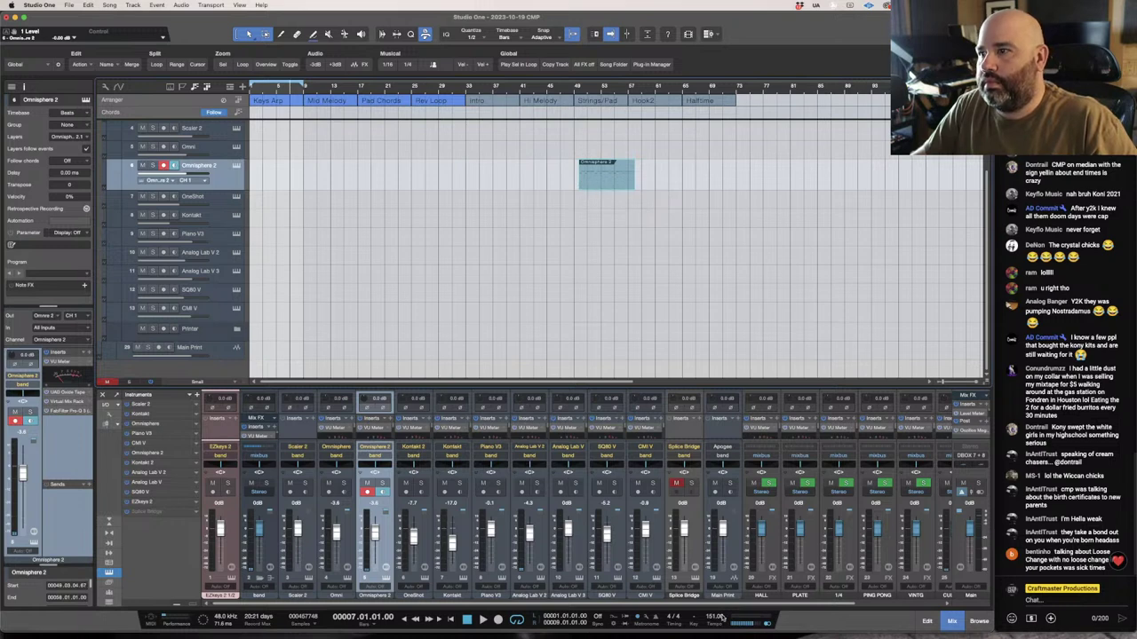
Mute the Analog Lab V 2 channel in the mixer console.
left_click_drag(707, 608, 808, 608)
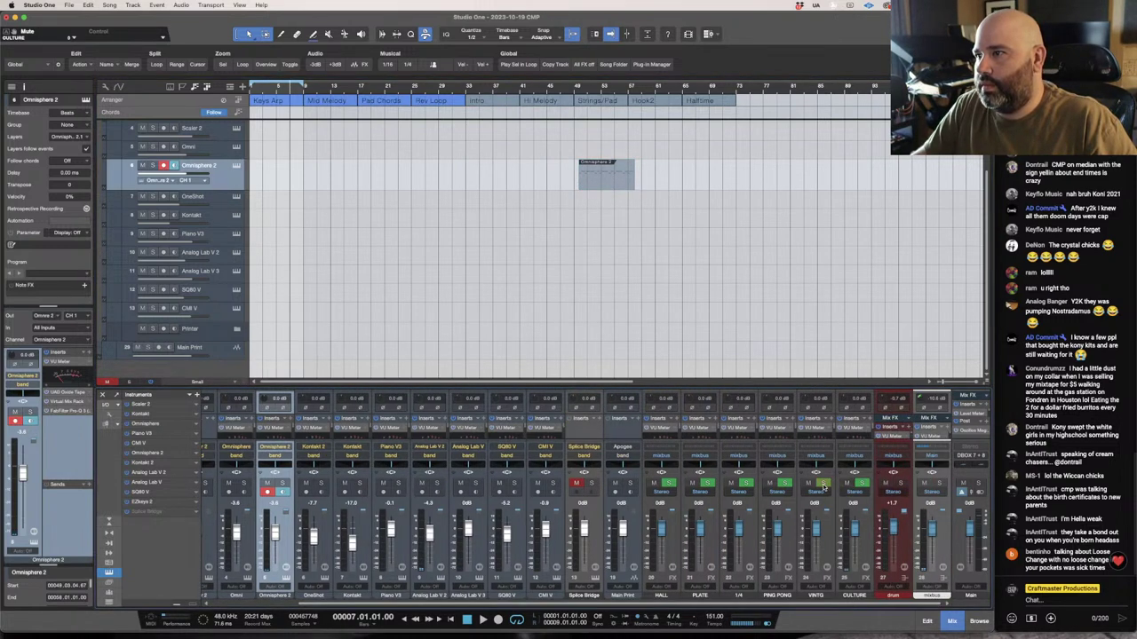
left_click(424, 483)
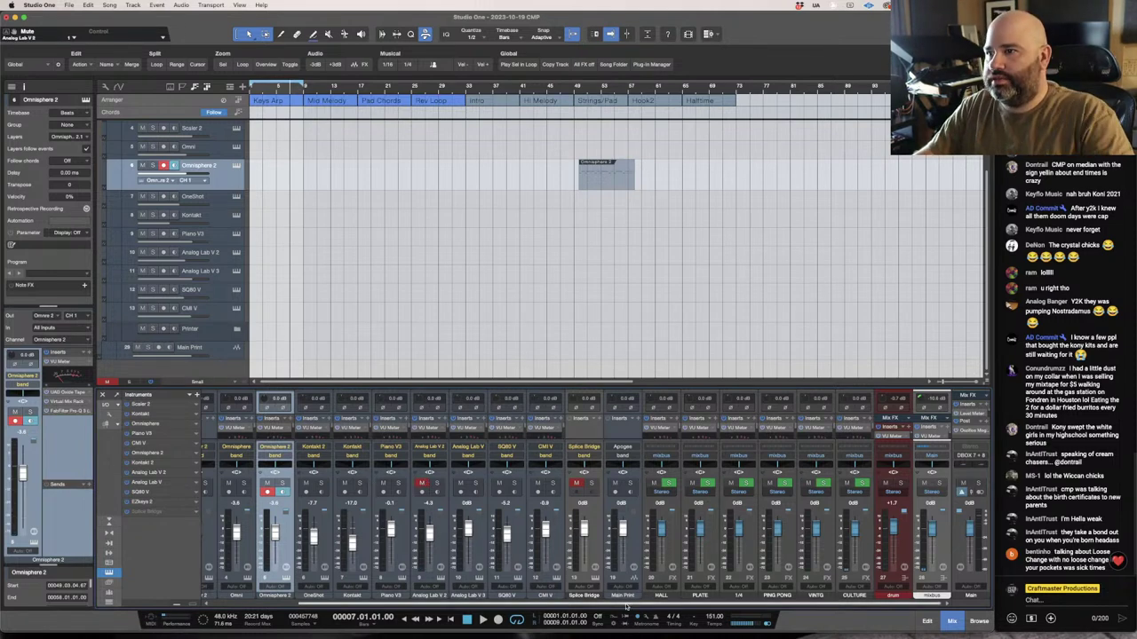
left_click_drag(628, 608, 511, 604)
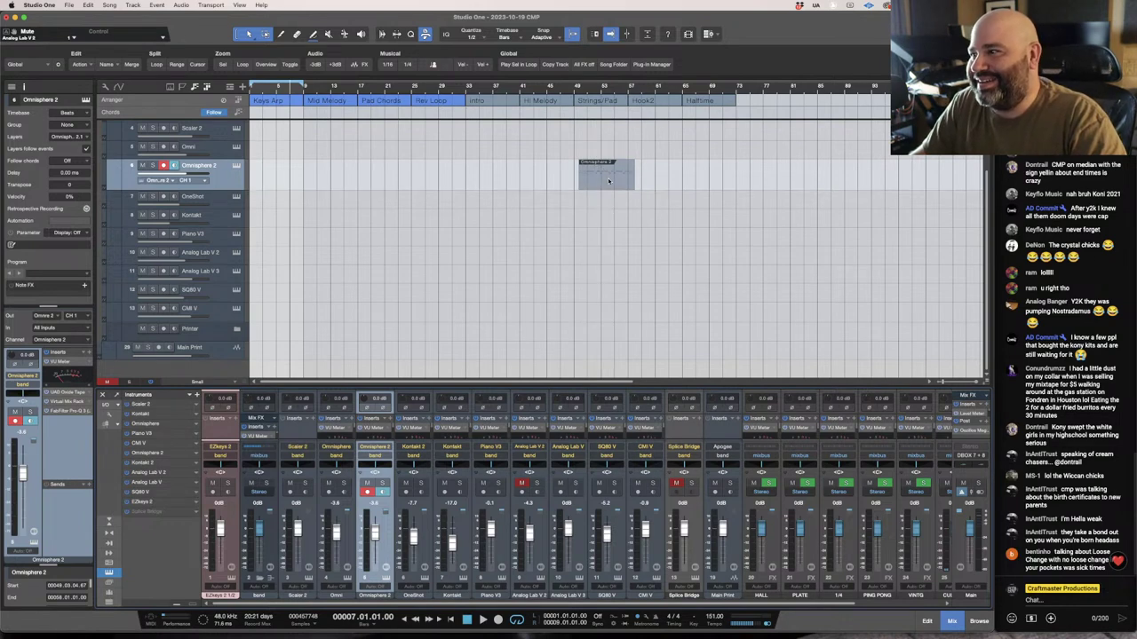
Move the trimmed Omnisphere 2 clip to bar 1 and play it back from the song's start.
left_click_drag(609, 181, 274, 187)
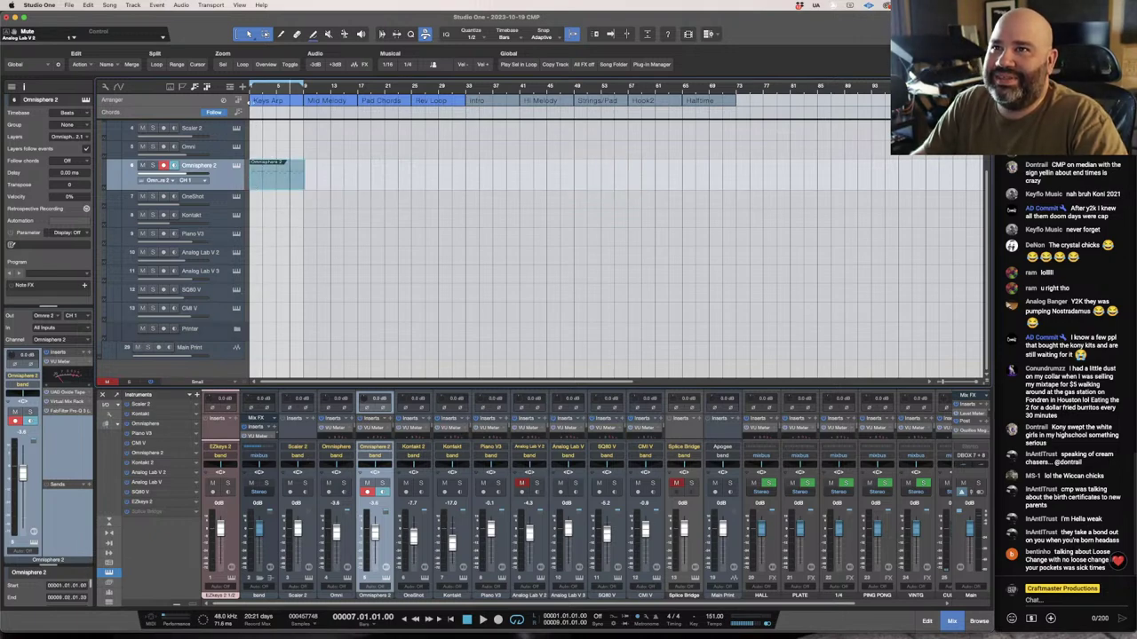
left_click_drag(257, 91, 395, 109)
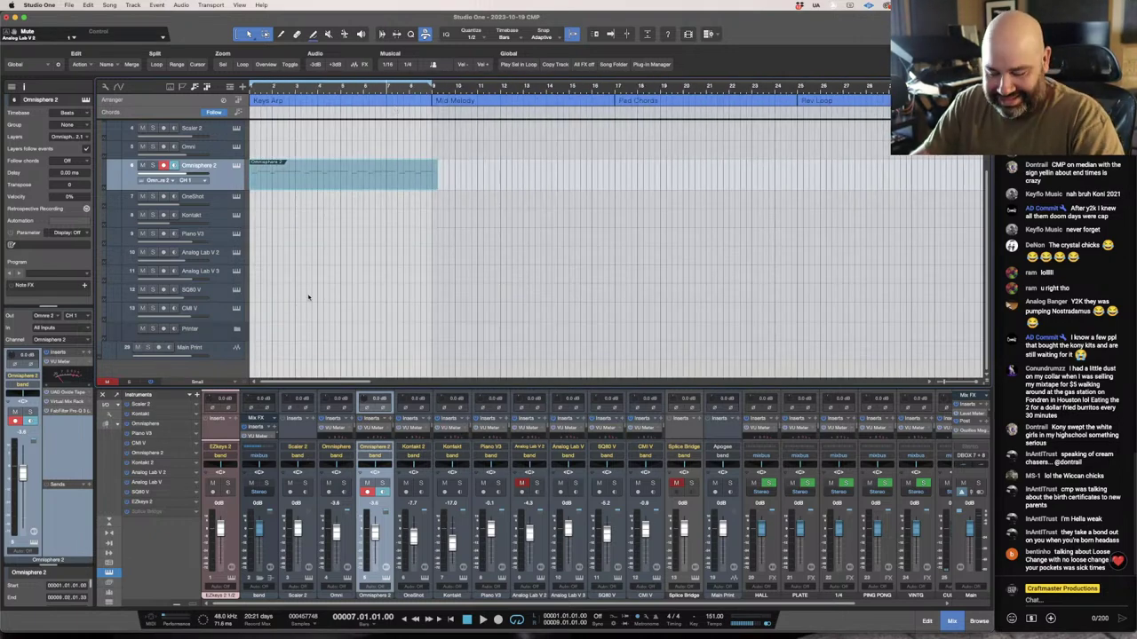
key("shift+e")
key("shift+e")
key("shift+e")
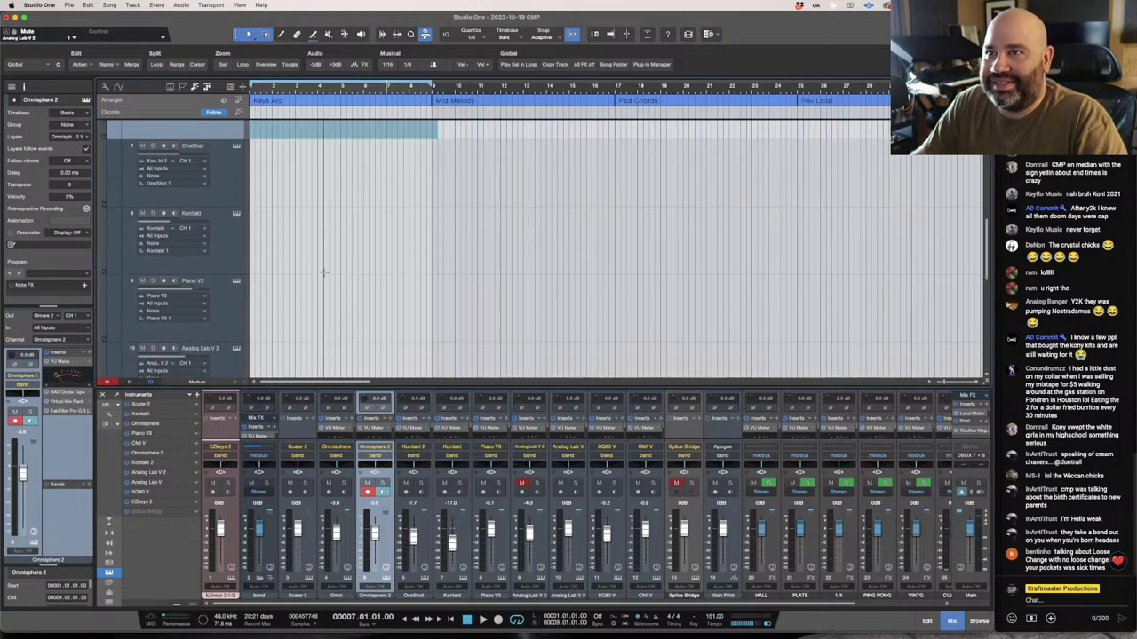
left_click(273, 101)
key("space")
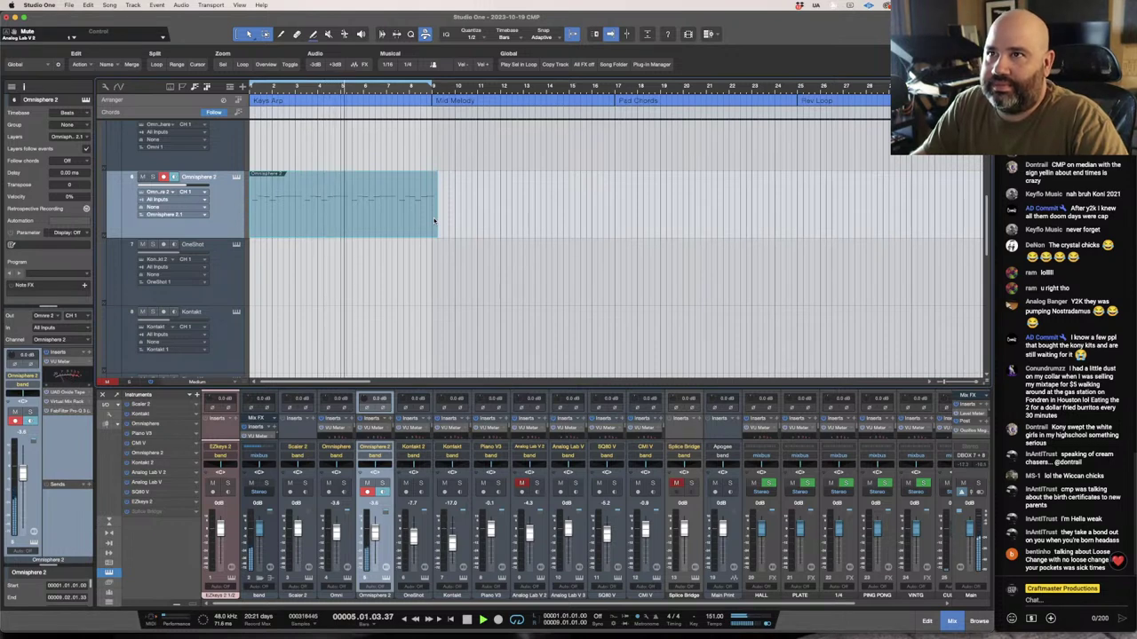
Shorten the end of the Omnisphere 2 clip to about bar 5, beat 2.
left_click_drag(435, 219, 350, 215)
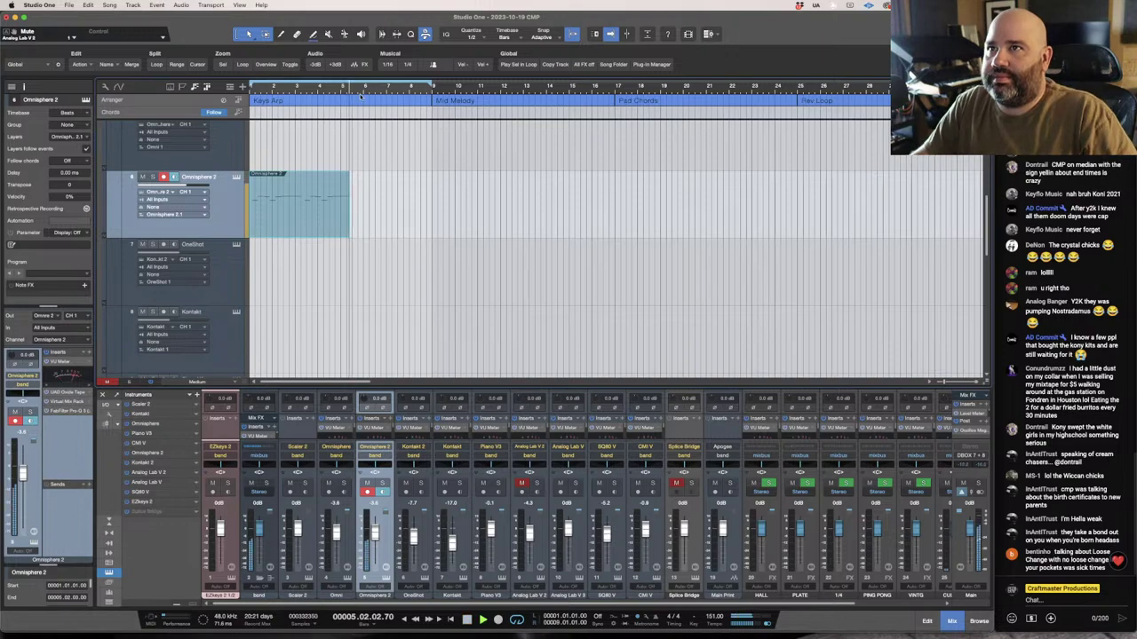
left_click_drag(352, 89, 375, 138)
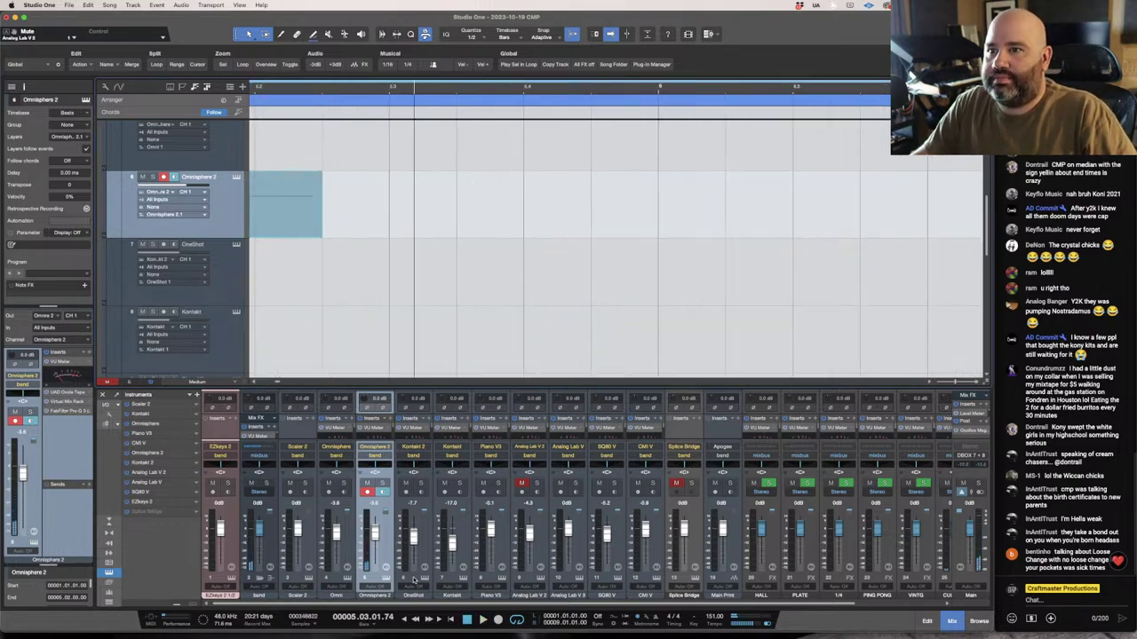
left_click(386, 584)
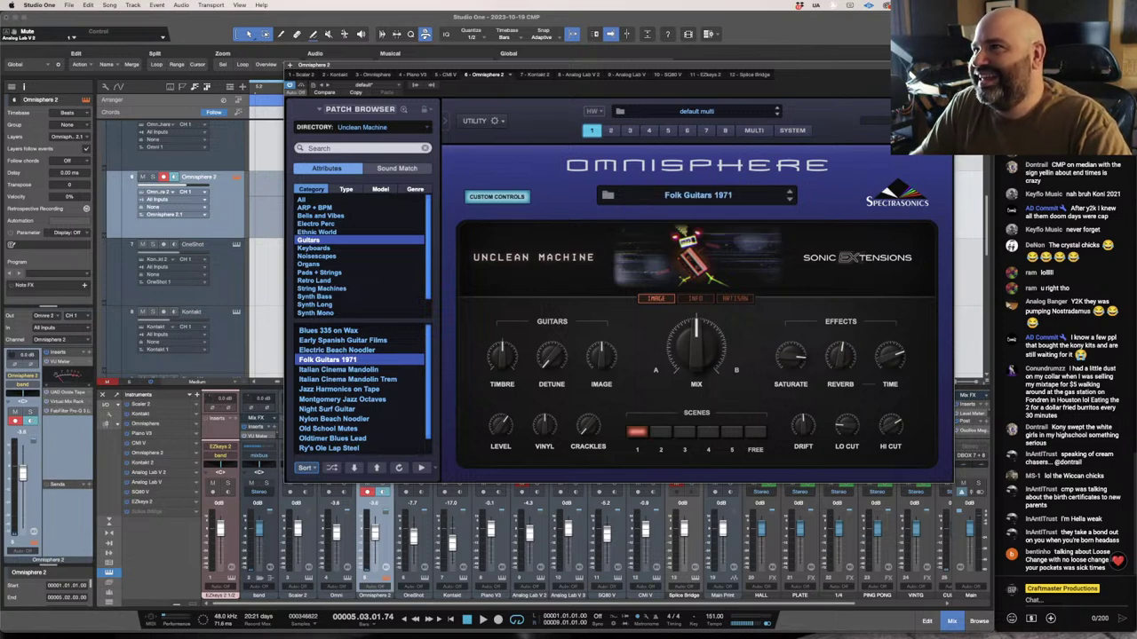
key("super+w")
Trim the silent lead-in off the Omnisphere 2 clip and fit the clip to span bar 1 to bar 5.
key("w")
key("w")
key("w")
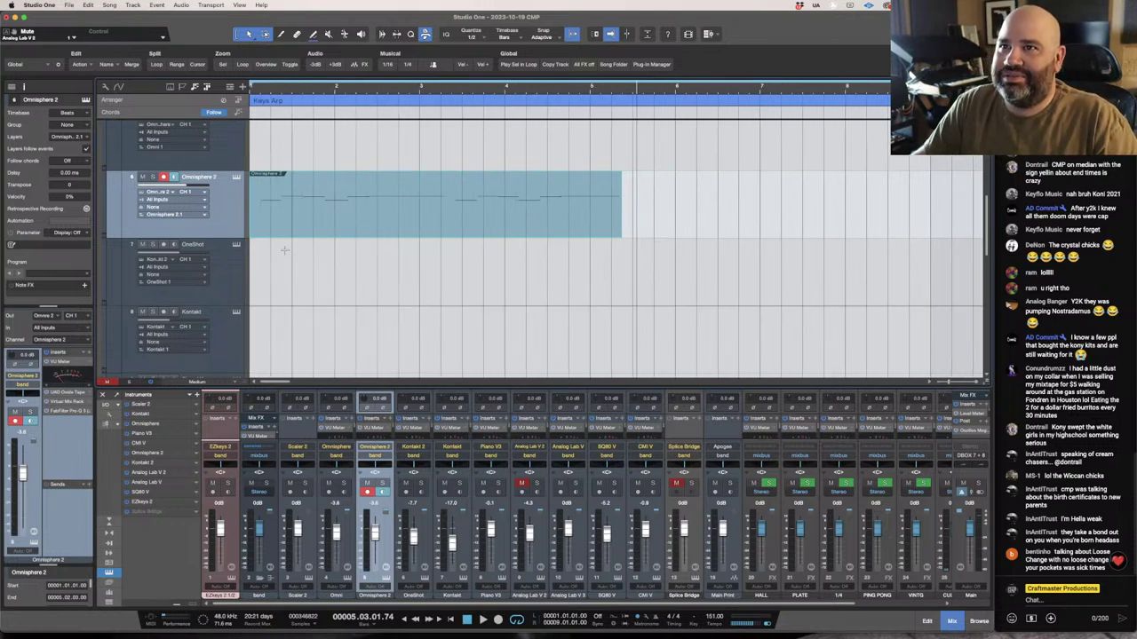
left_click_drag(252, 226, 260, 213)
left_click_drag(255, 85, 404, 162)
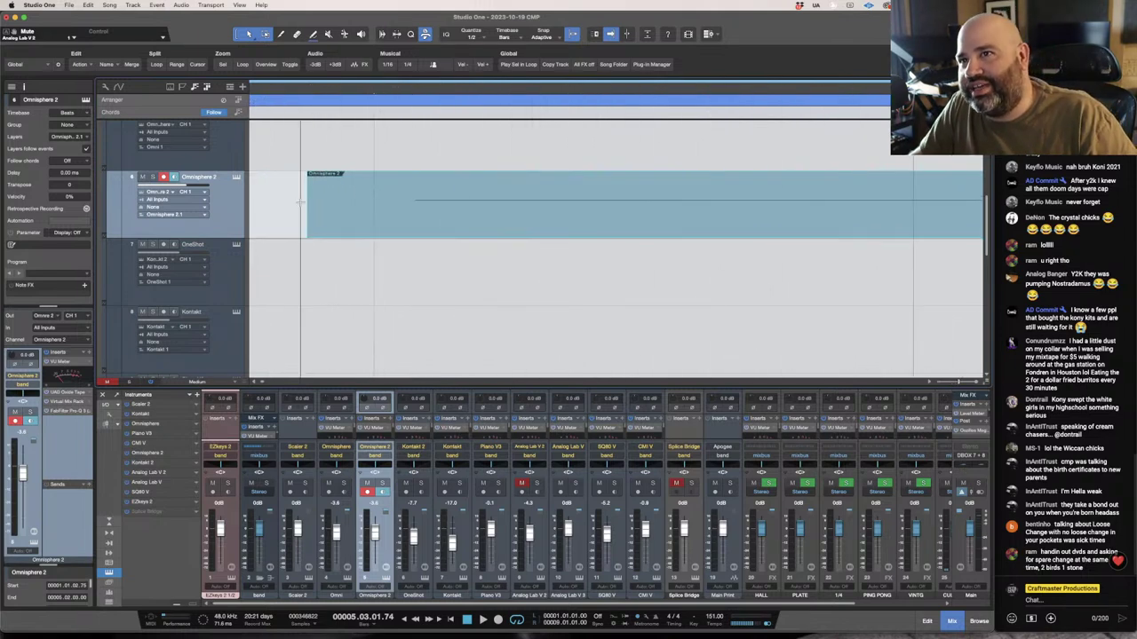
left_click_drag(307, 219, 659, 230)
left_click_drag(655, 90, 622, 10)
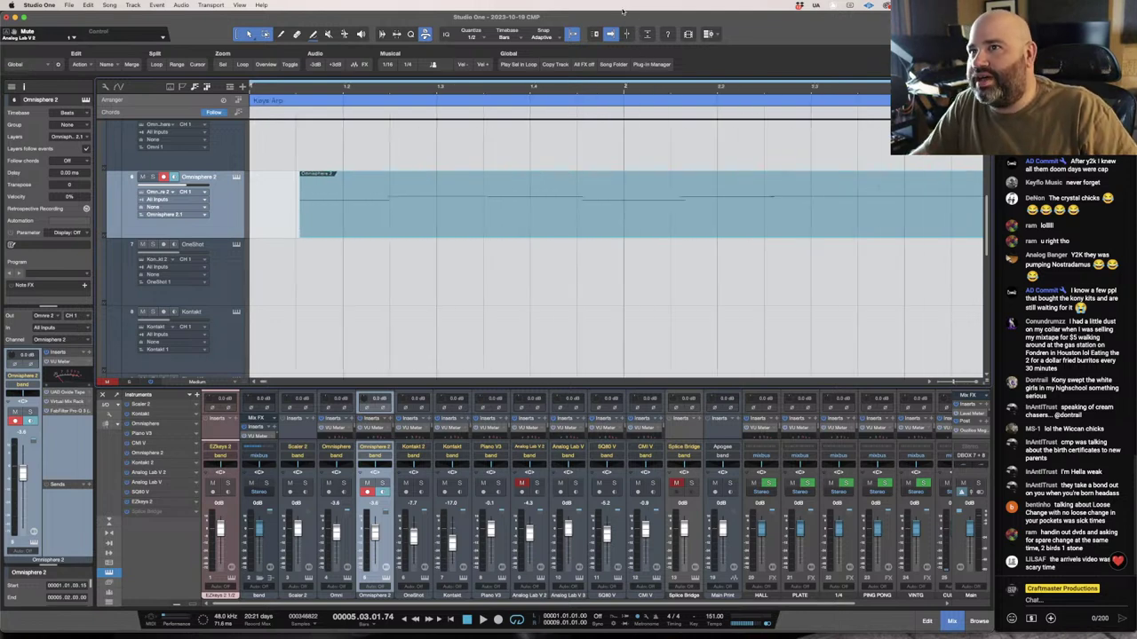
left_click_drag(530, 93, 433, 227)
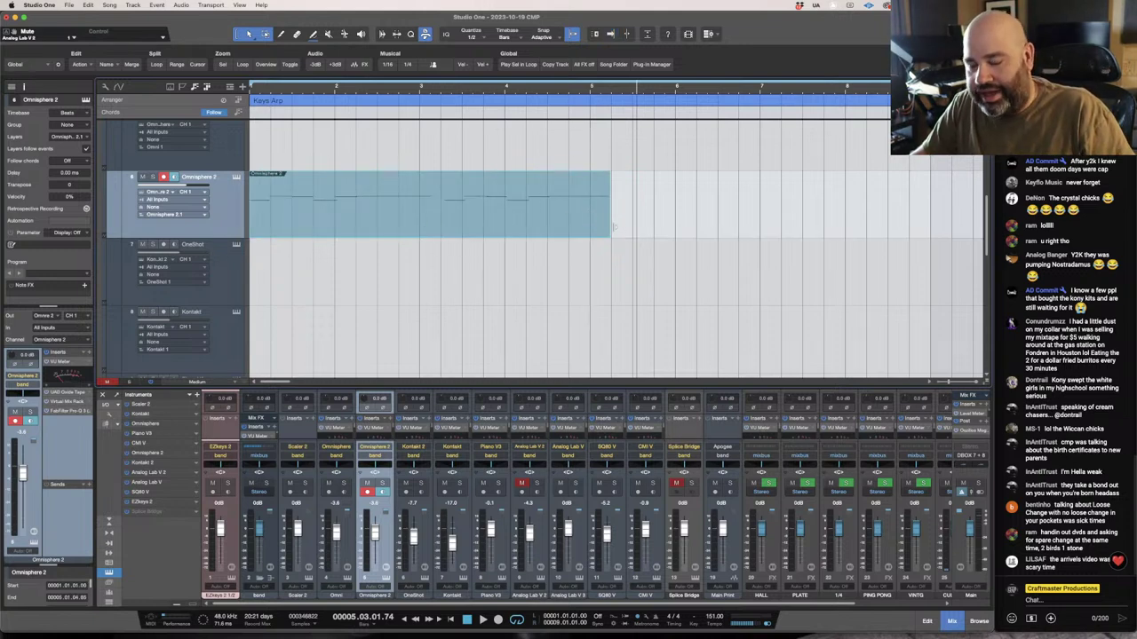
left_click_drag(610, 228, 591, 231)
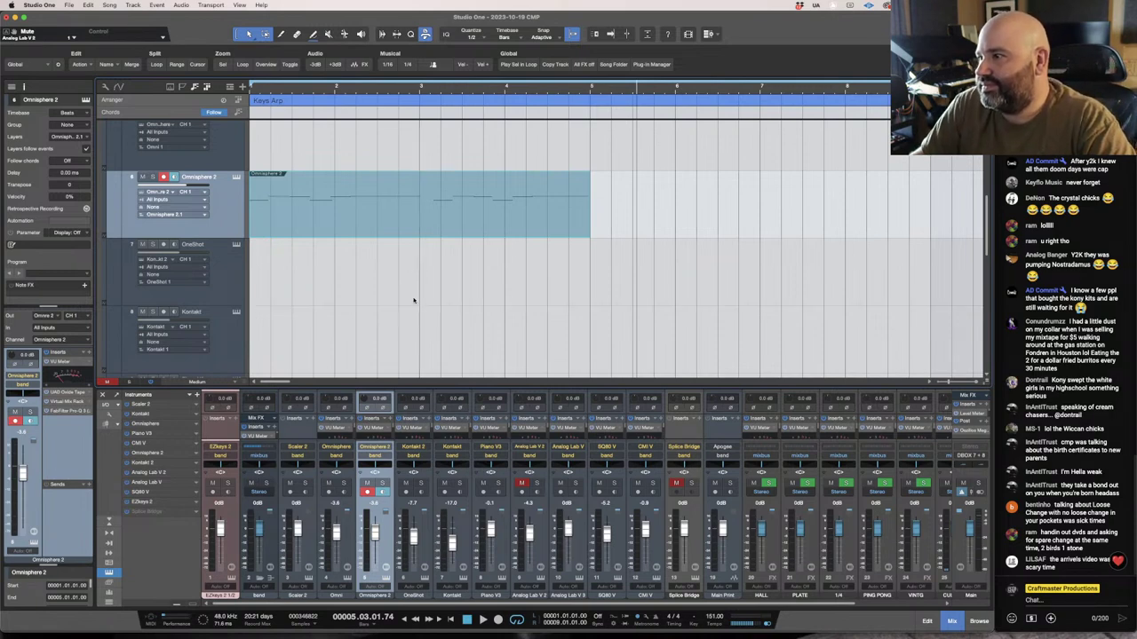
Open the Omnisphere 2 clip for note editing, play it through and delete all melody notes in bars 3 and 4.
double_click(441, 222)
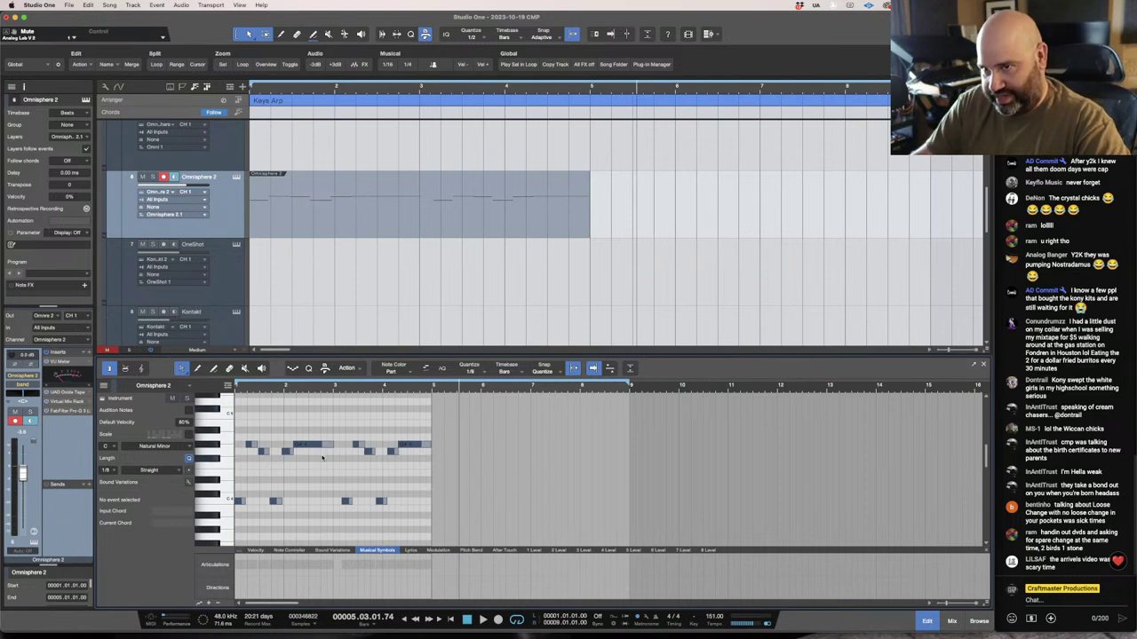
key("Return")
key("space")
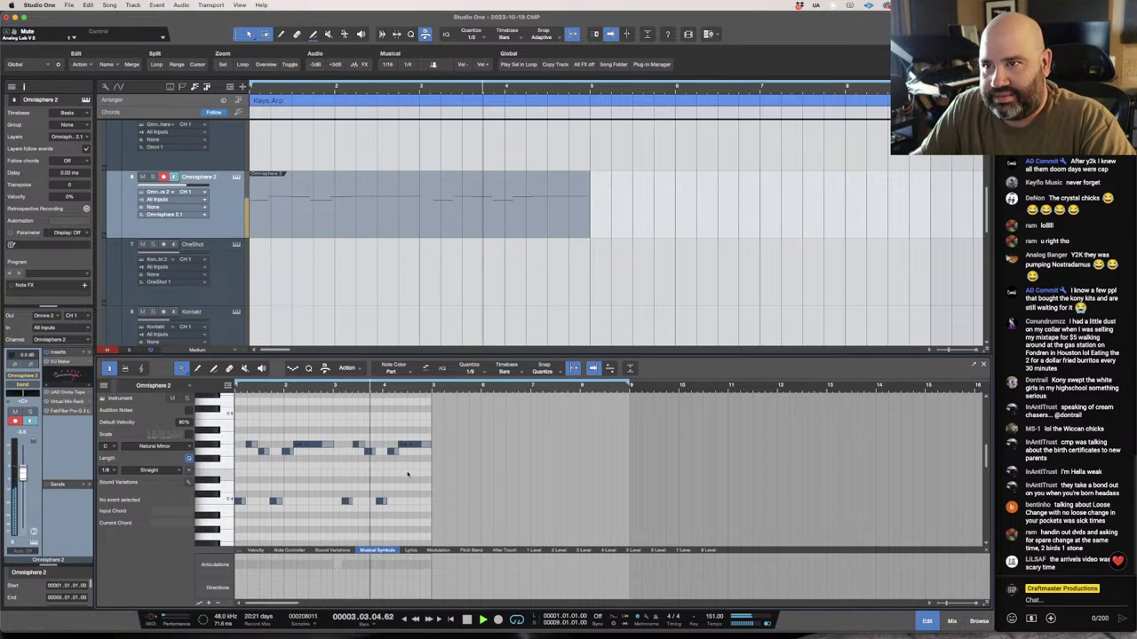
key("Return")
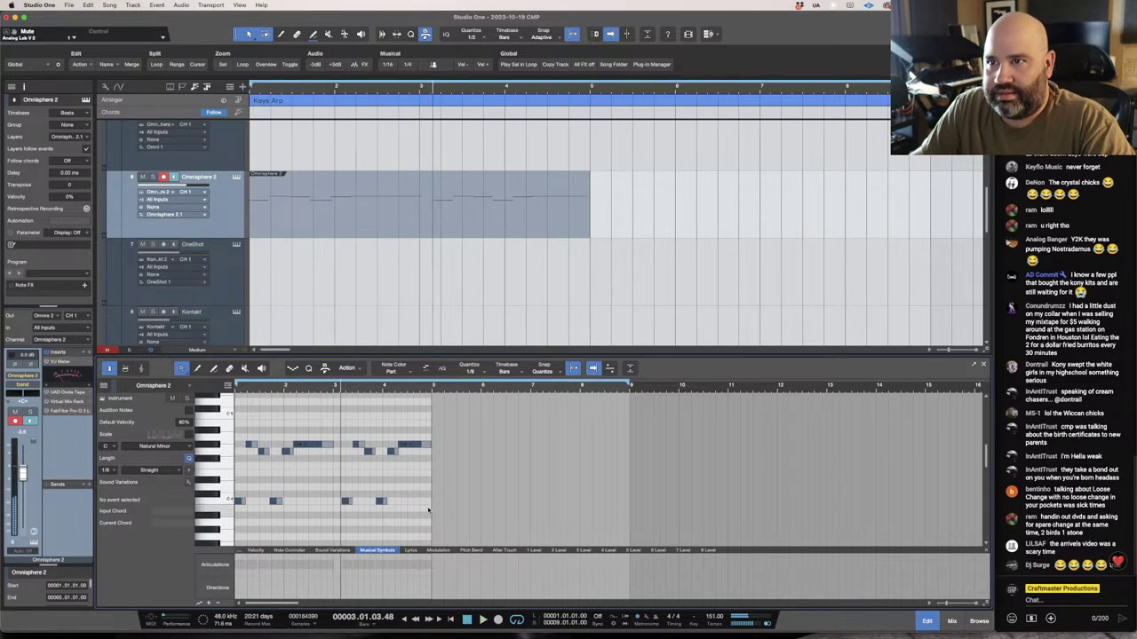
left_click_drag(343, 523, 432, 414)
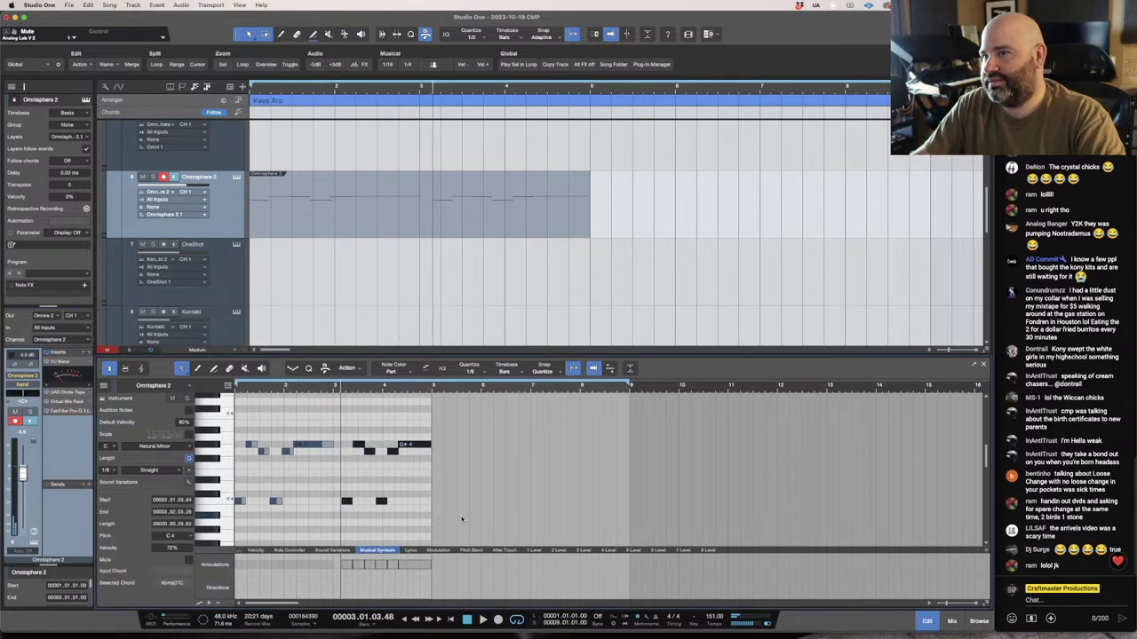
key("Delete")
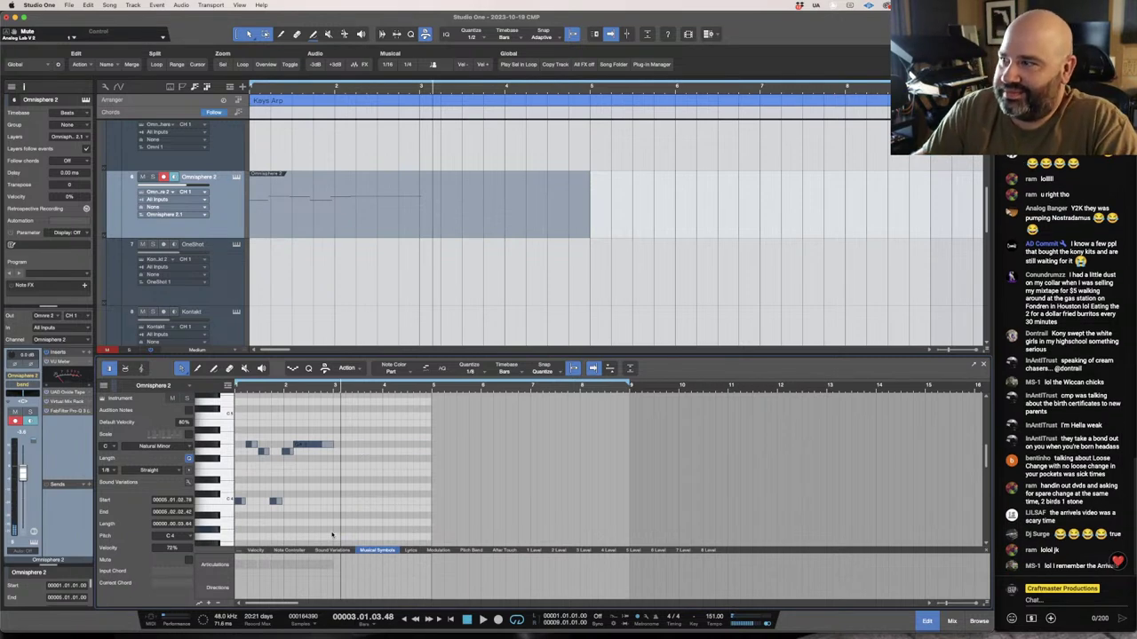
Quantize the remaining melody notes in bars 1 and 2 and shorten the long G#4 note to end at bar 3.
left_click(260, 531)
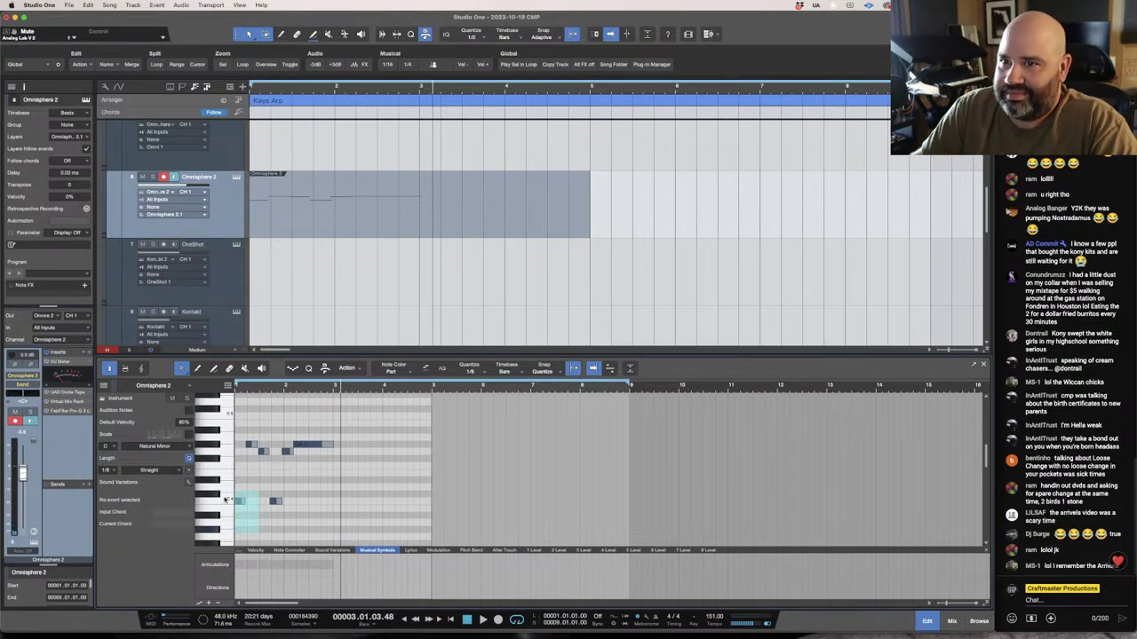
left_click_drag(225, 500, 230, 503)
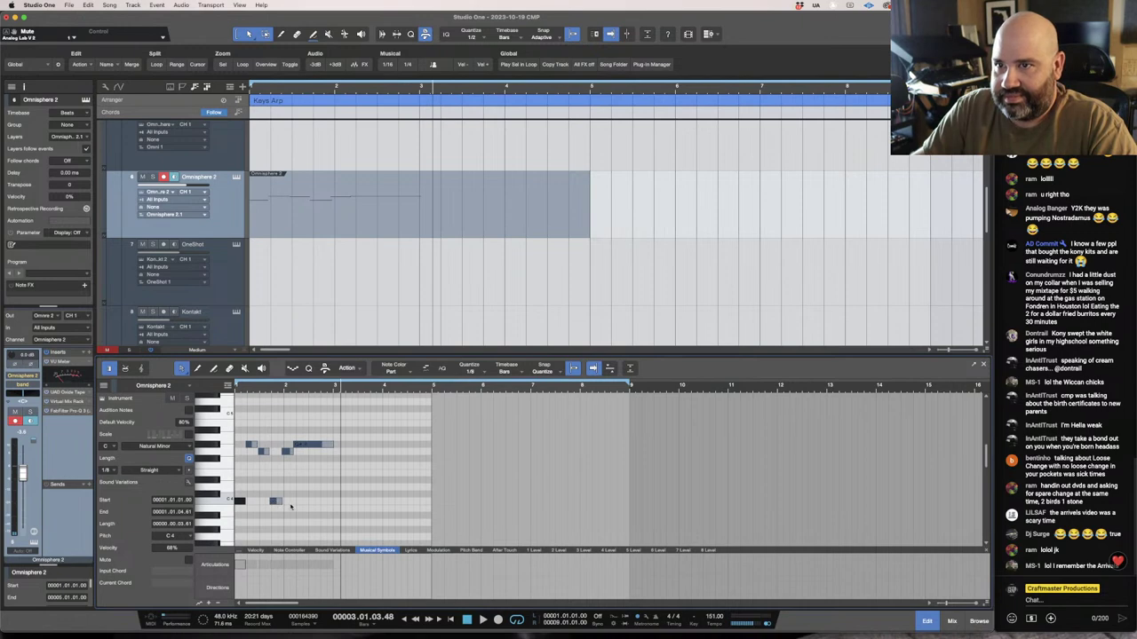
left_click_drag(343, 508, 253, 425)
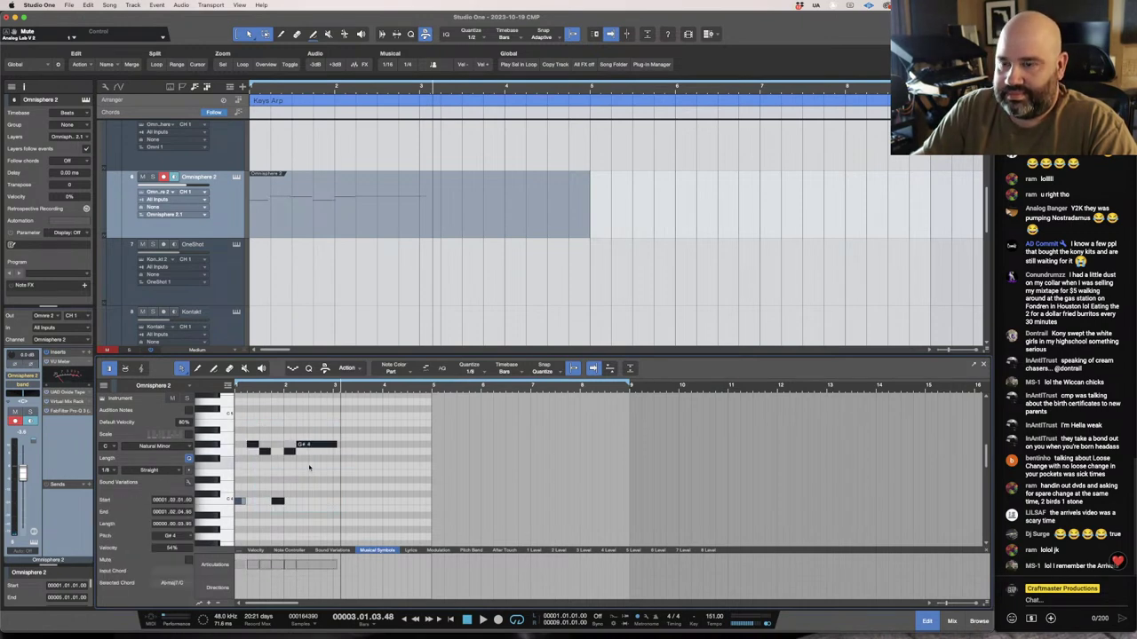
key("space")
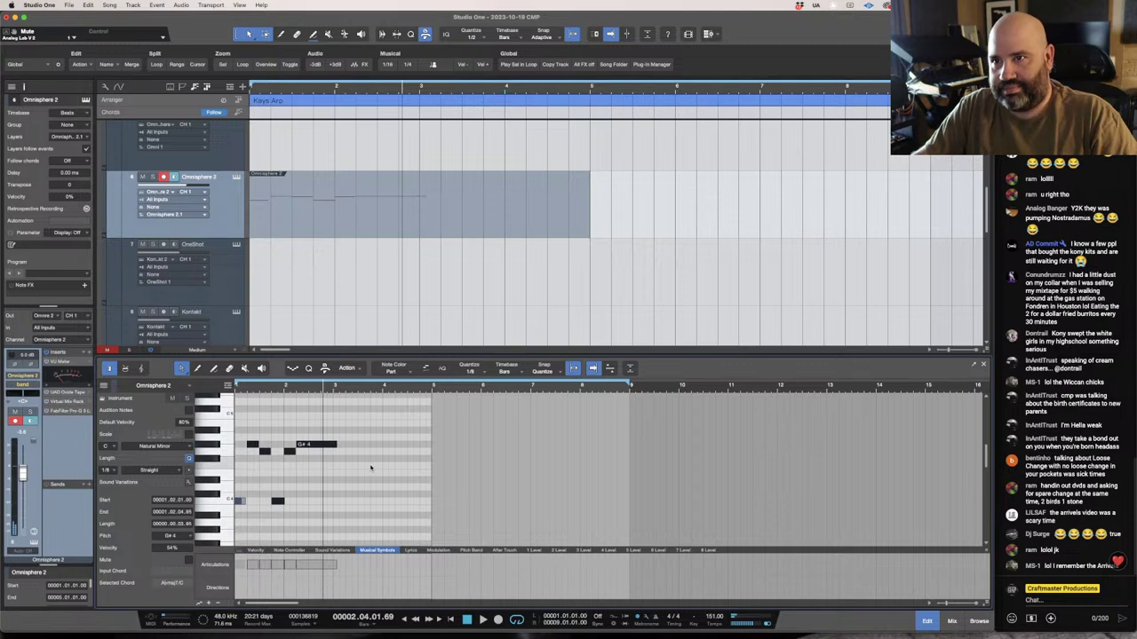
left_click(336, 449)
left_click(335, 446)
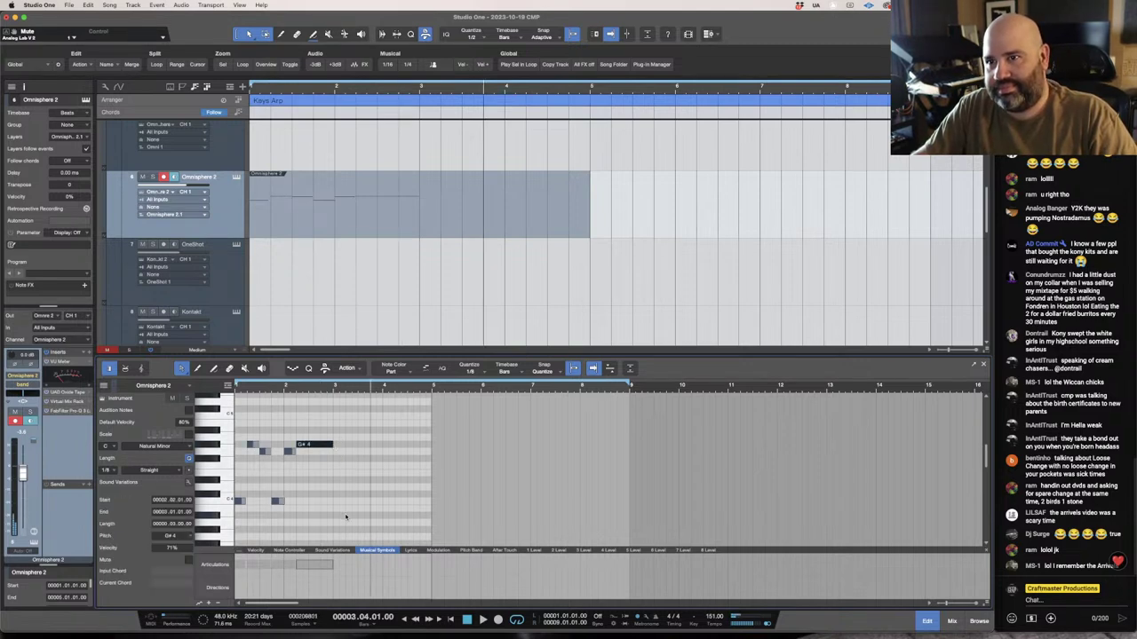
Duplicate the whole two-bar phrase into bars 3 and 4 and play it back.
left_click_drag(346, 517, 235, 394)
key("d")
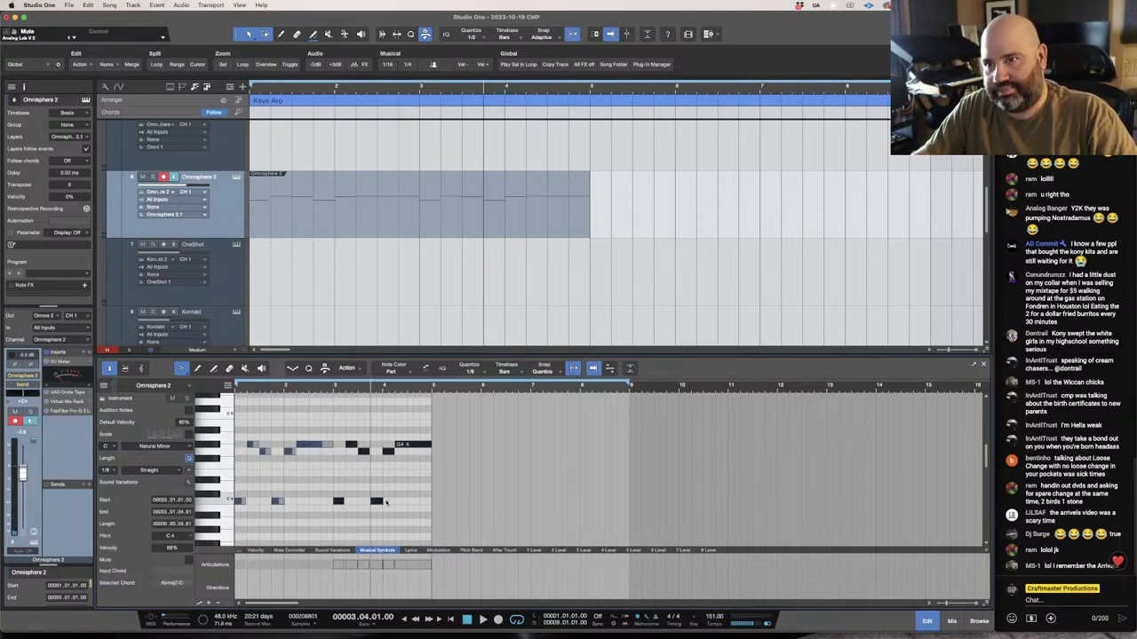
key("space")
Replace the opening C4 note with a two-bar C3 bass note and duplicate the bass note to bar 3.
scroll(373, 515, "down", 3)
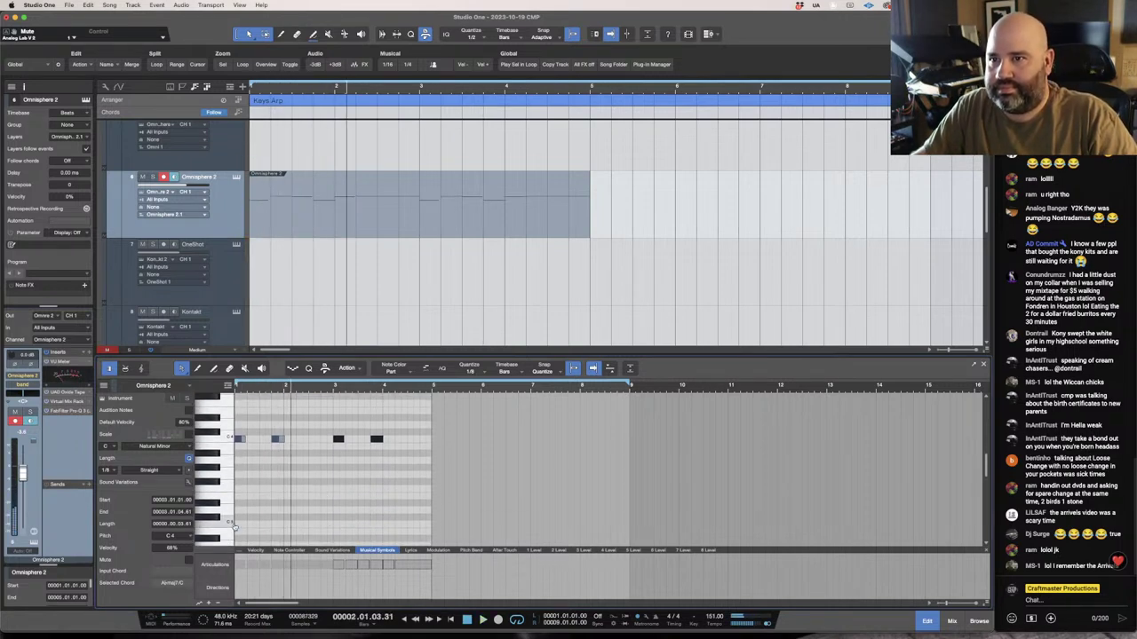
key("space")
left_click_drag(235, 526, 334, 528)
left_click(240, 439)
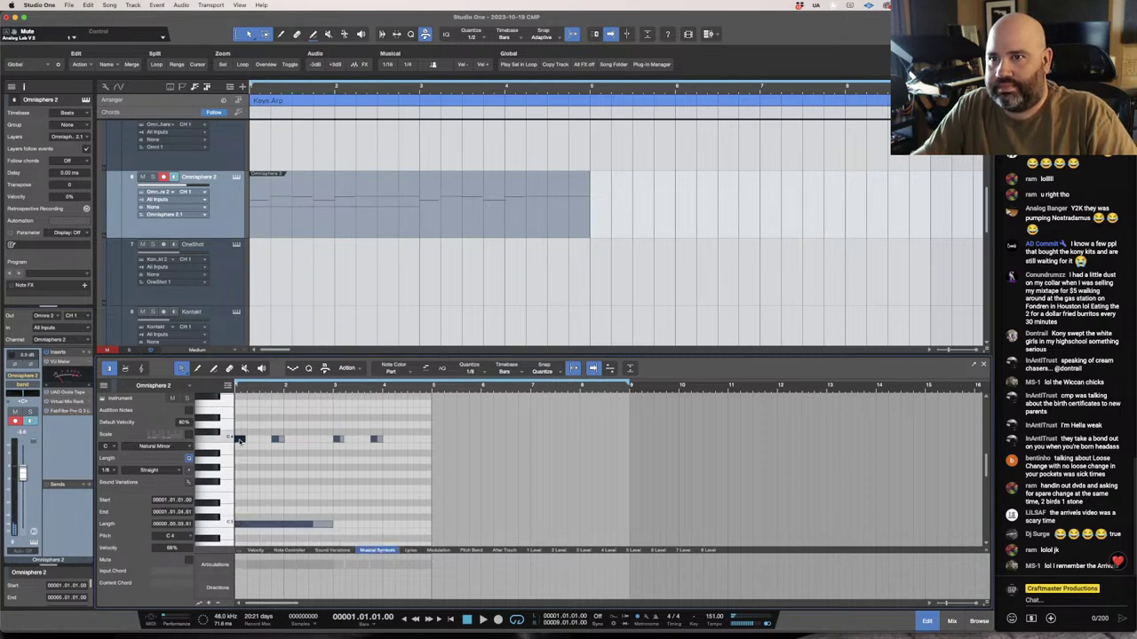
key("Delete")
key("space")
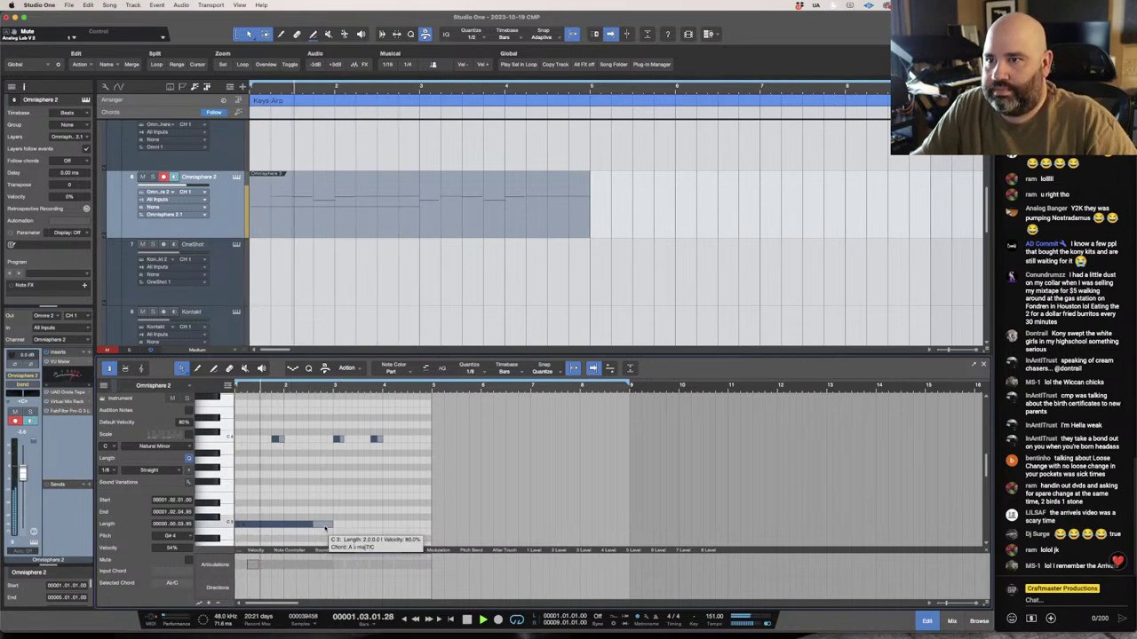
left_click(330, 526)
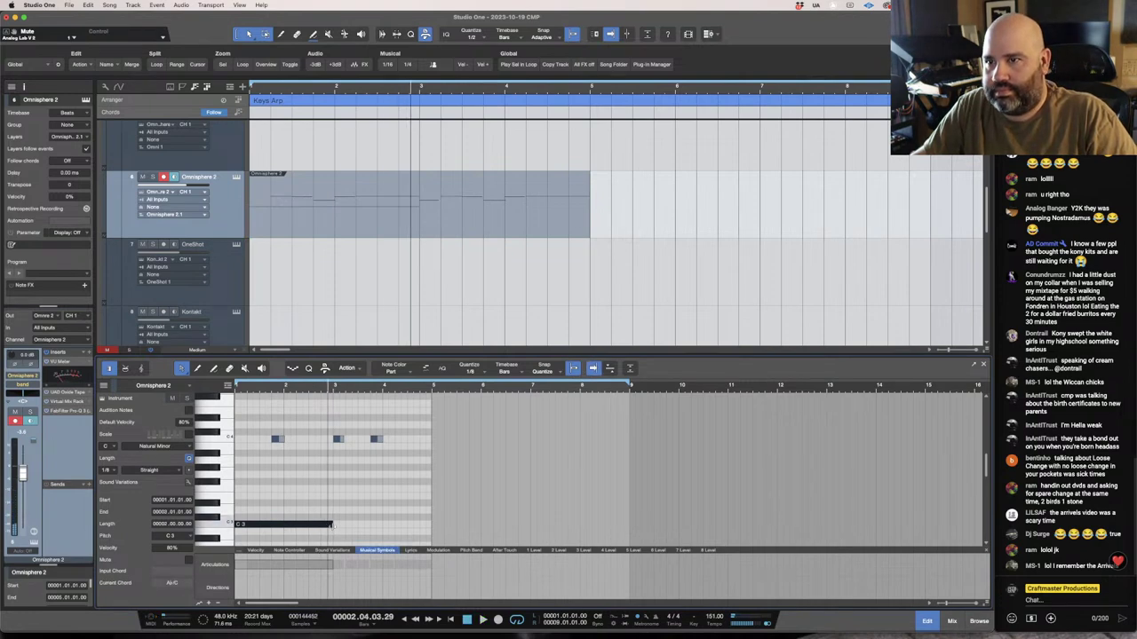
key("d")
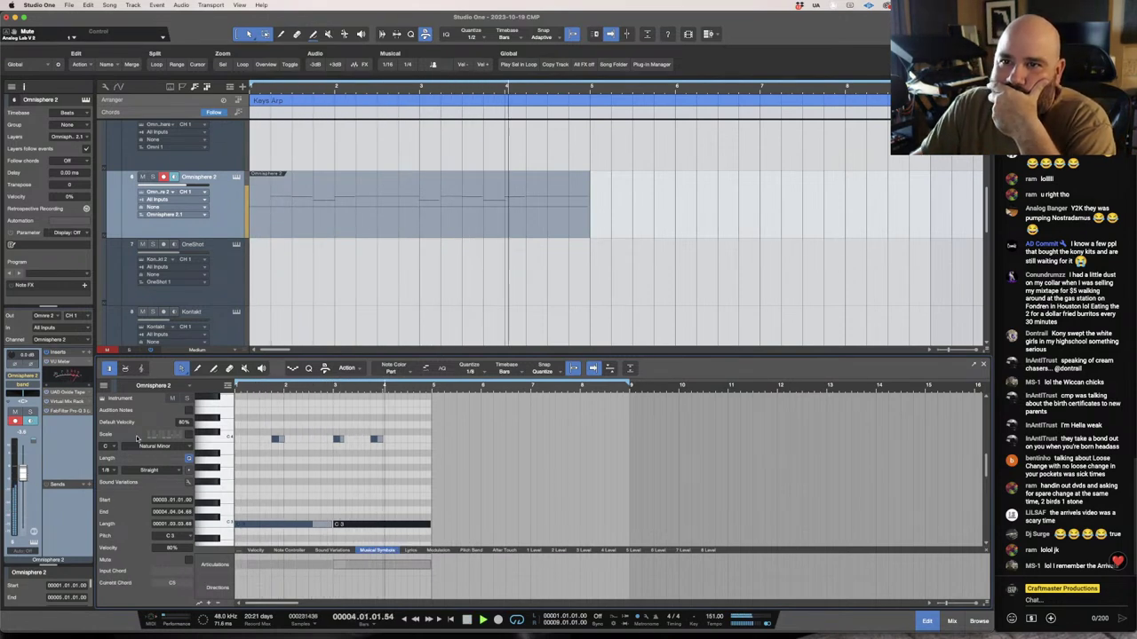
Return to the mixer console and set the song's loop range to the Omnisphere 2 clip, bar 1 to bar 5.
key("F3")
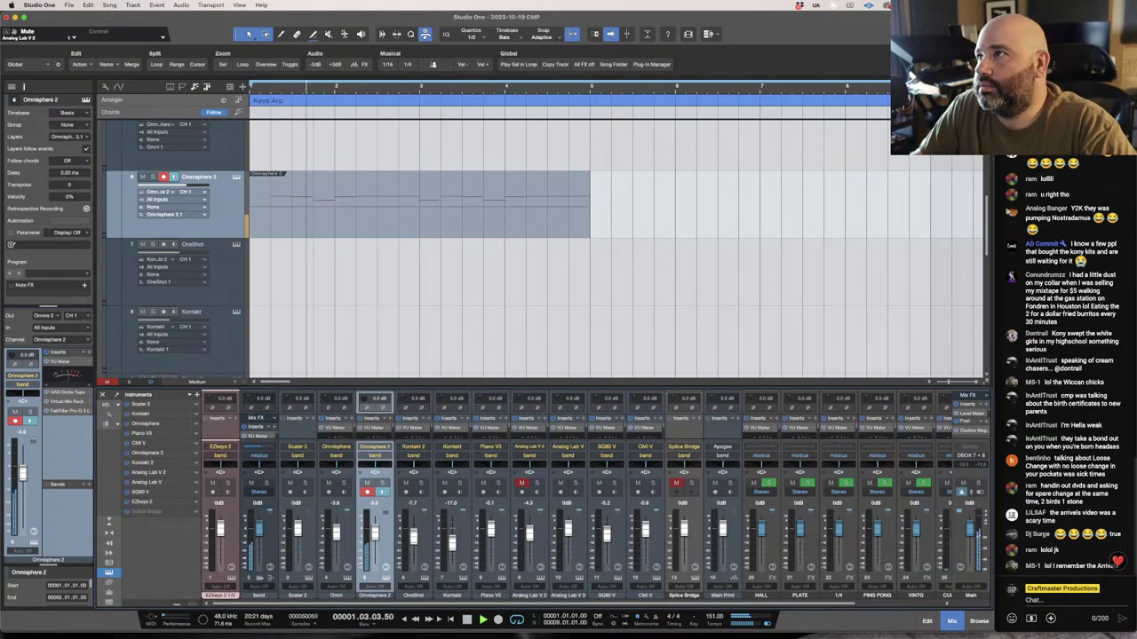
left_click_drag(924, 140, 596, 148)
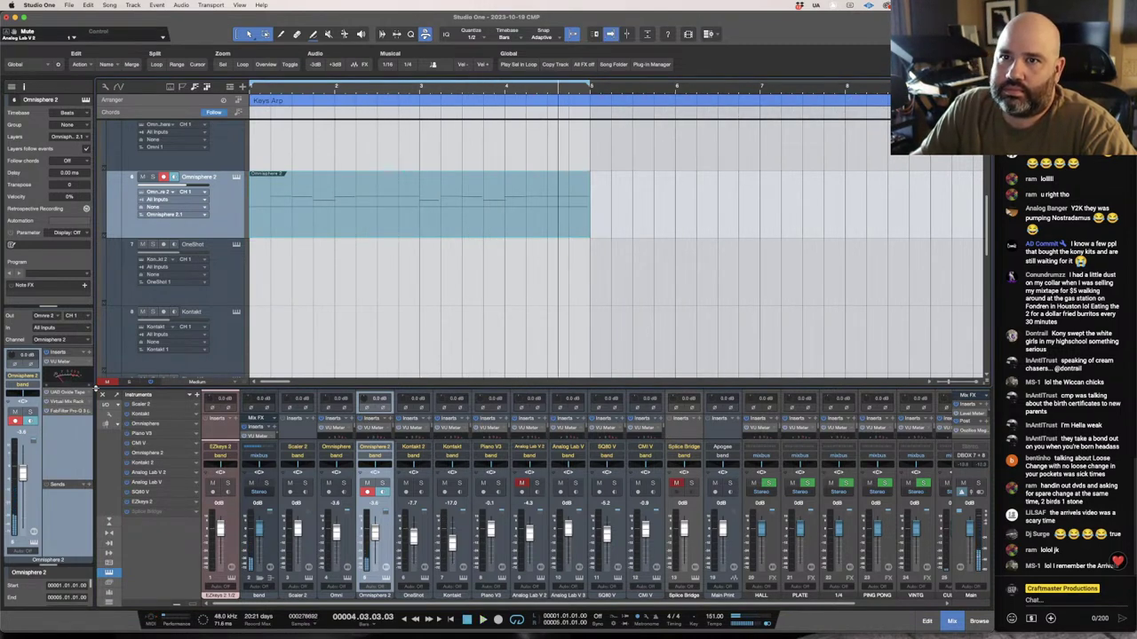
Insert the Efx MOTIONS effect on the Omnisphere 2 channel and run it in demo mode.
left_click(90, 352)
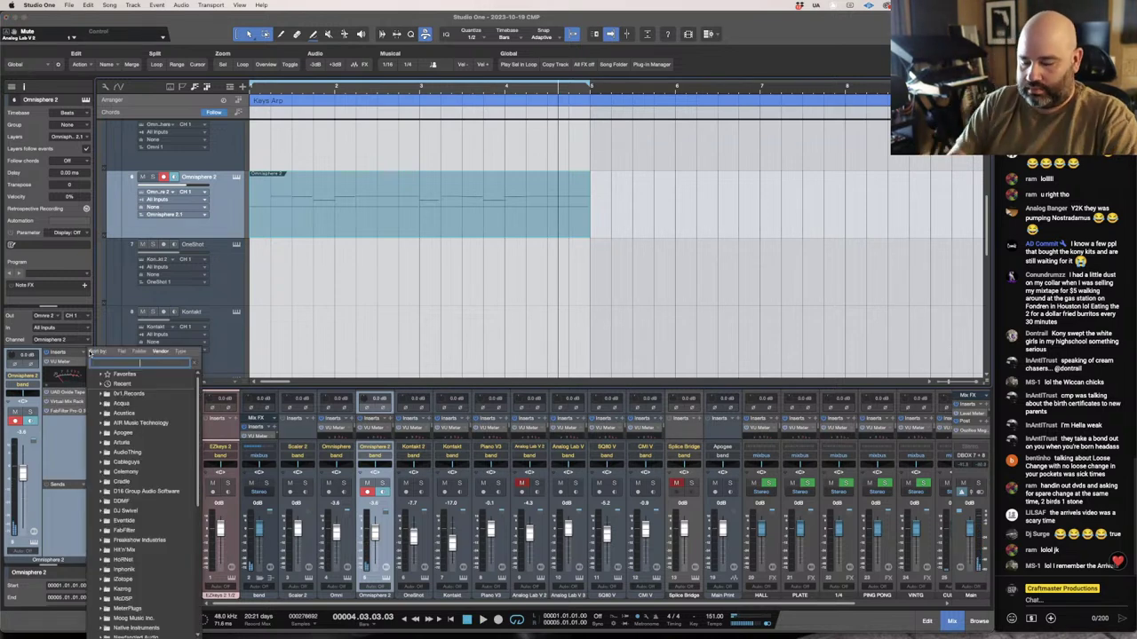
type("m")
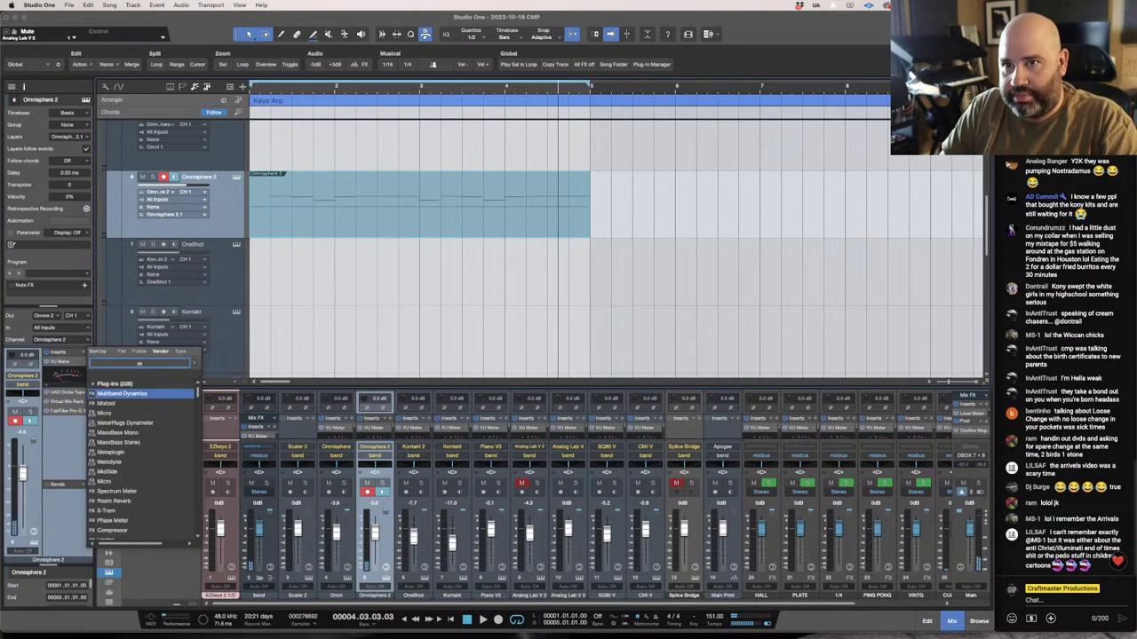
type("o")
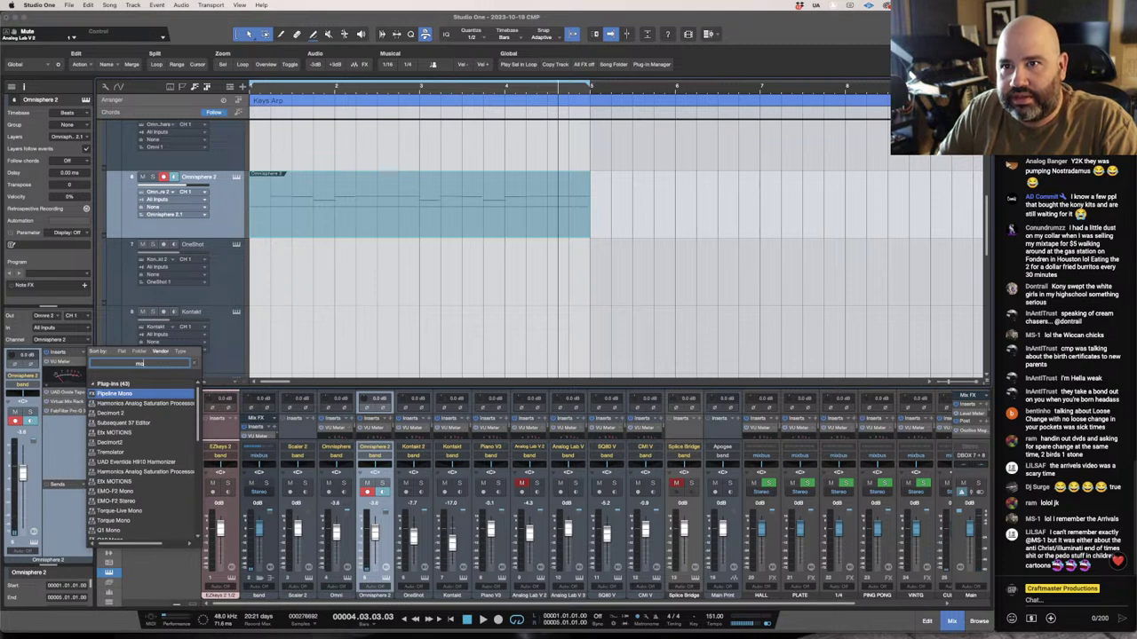
type("t")
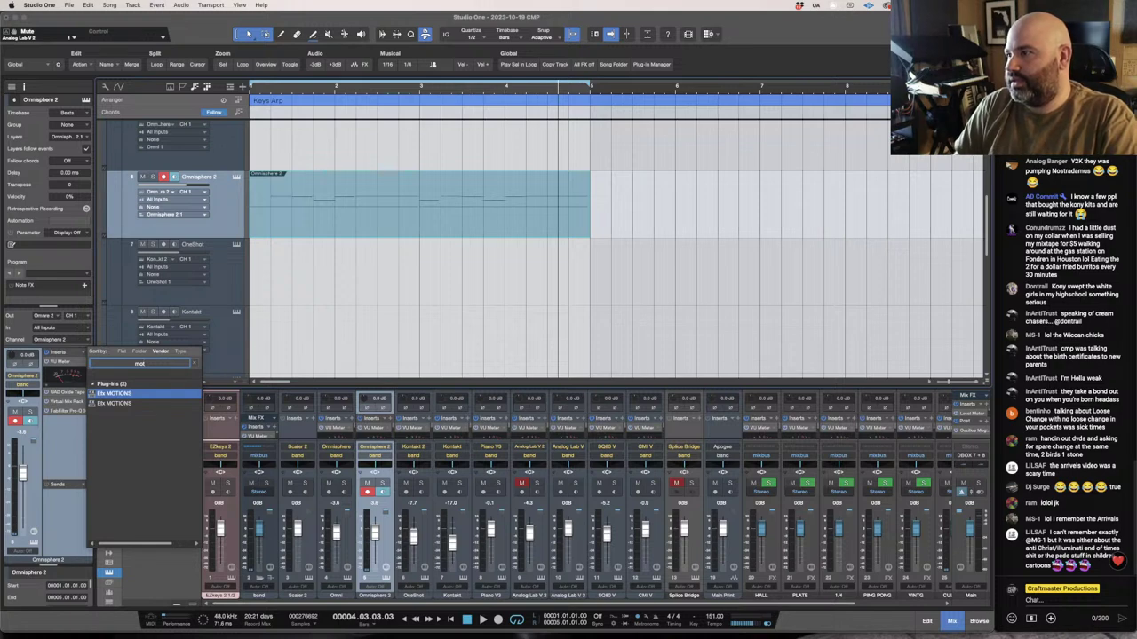
key("Return")
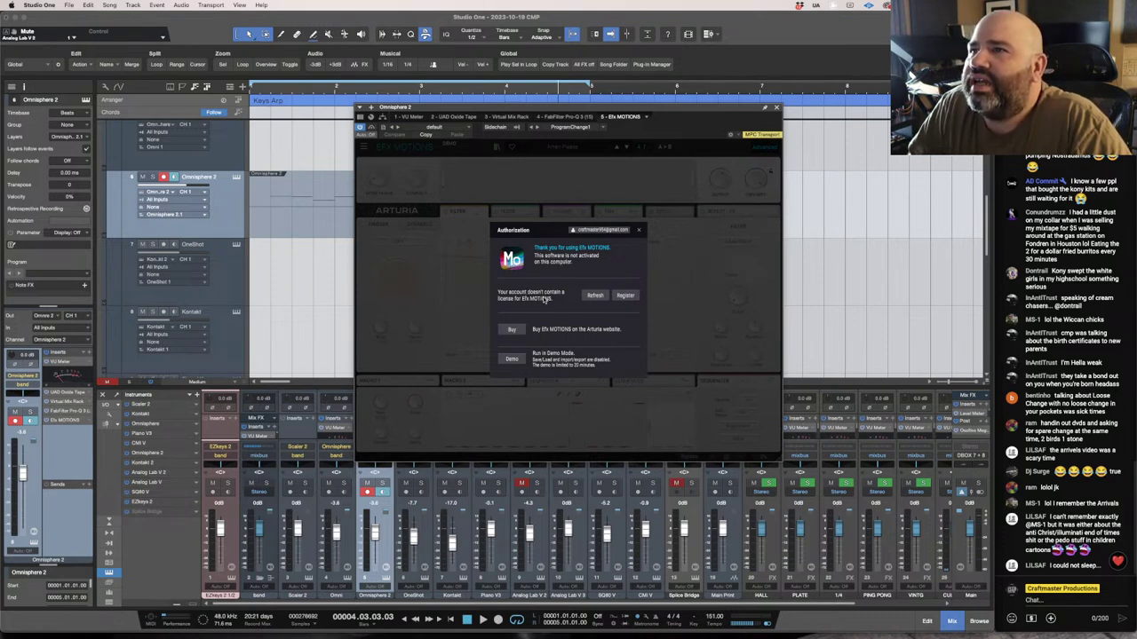
left_click(511, 359)
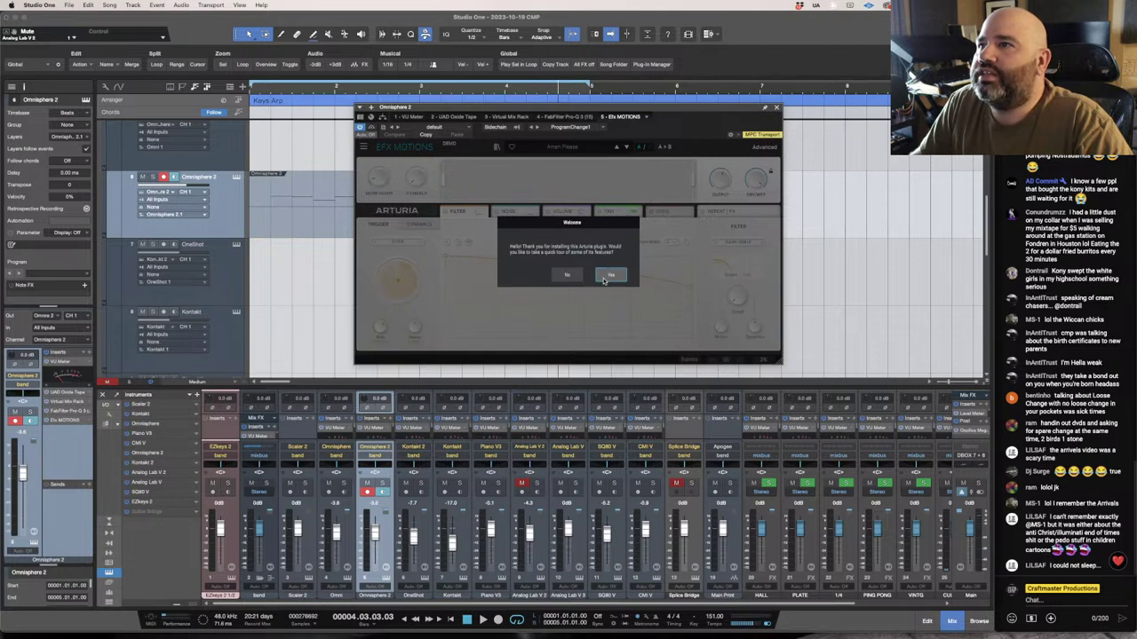
Accept the Efx MOTIONS feature tour, then enlarge the plug-in window and move it to the upper part of the screen.
left_click(618, 276)
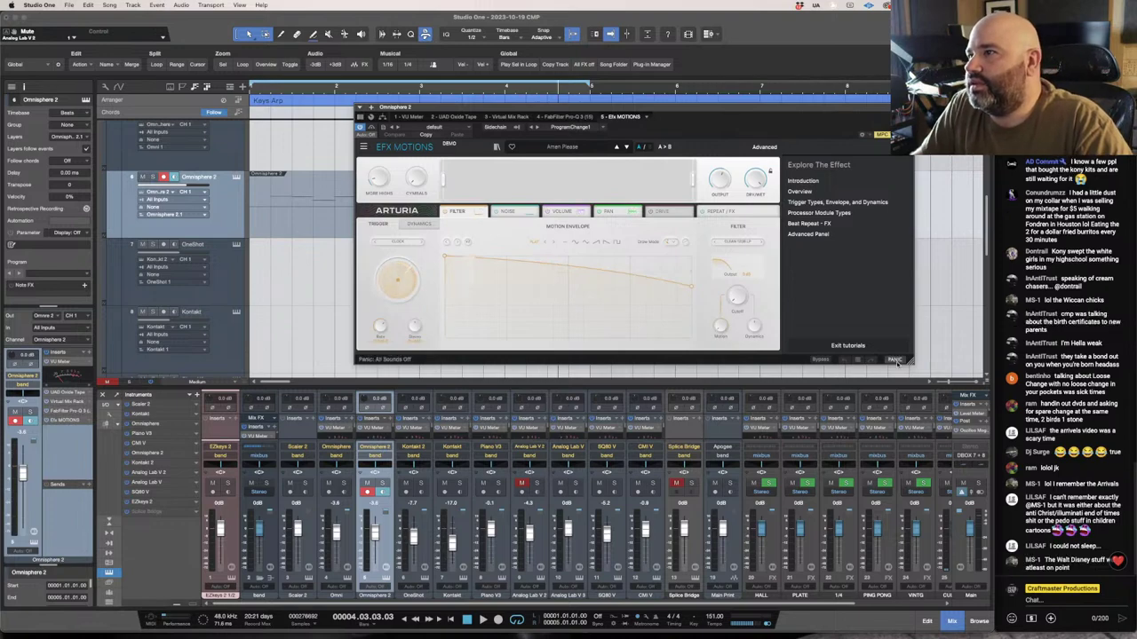
left_click_drag(910, 361, 1130, 511)
left_click_drag(728, 104, 407, 51)
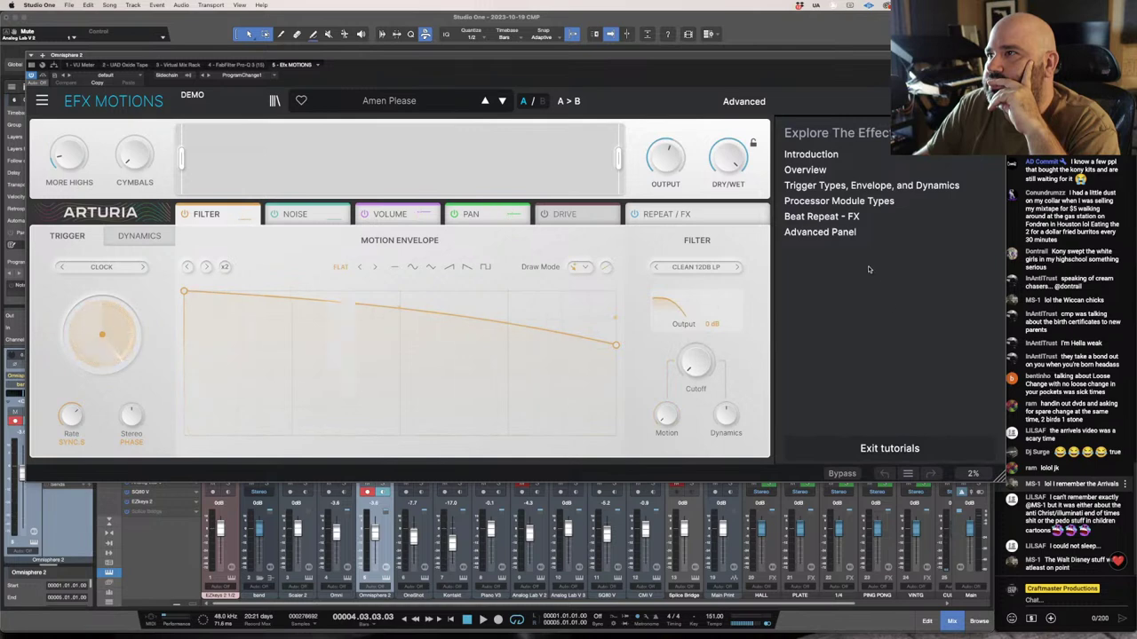
Read through the Introduction tutorial of Efx MOTIONS and close it.
left_click(811, 154)
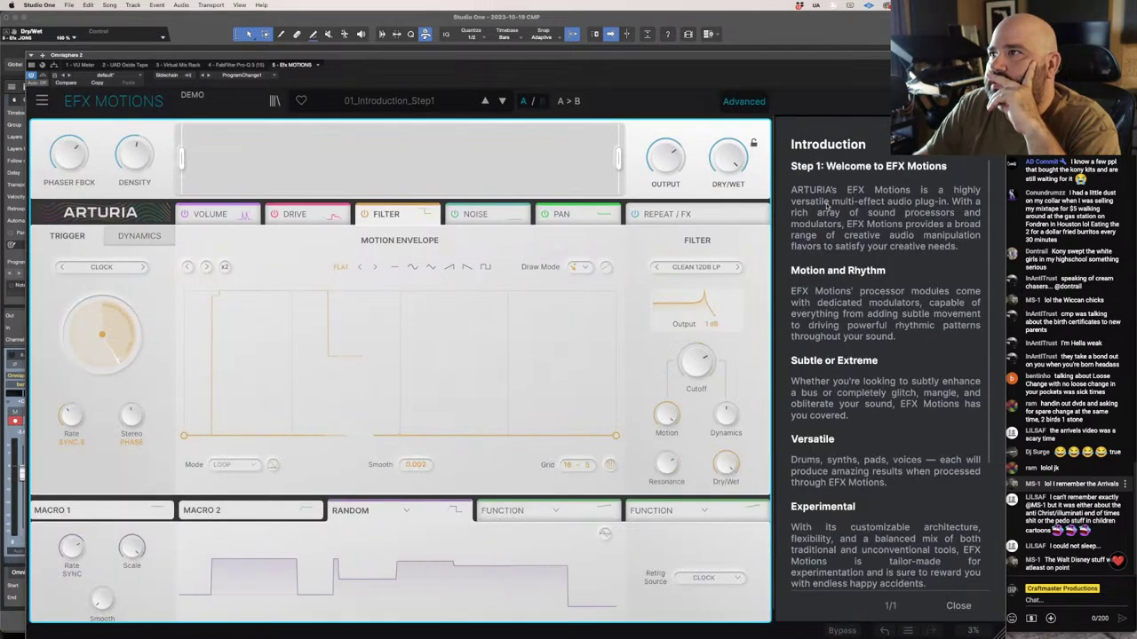
scroll(835, 240, "down", 1)
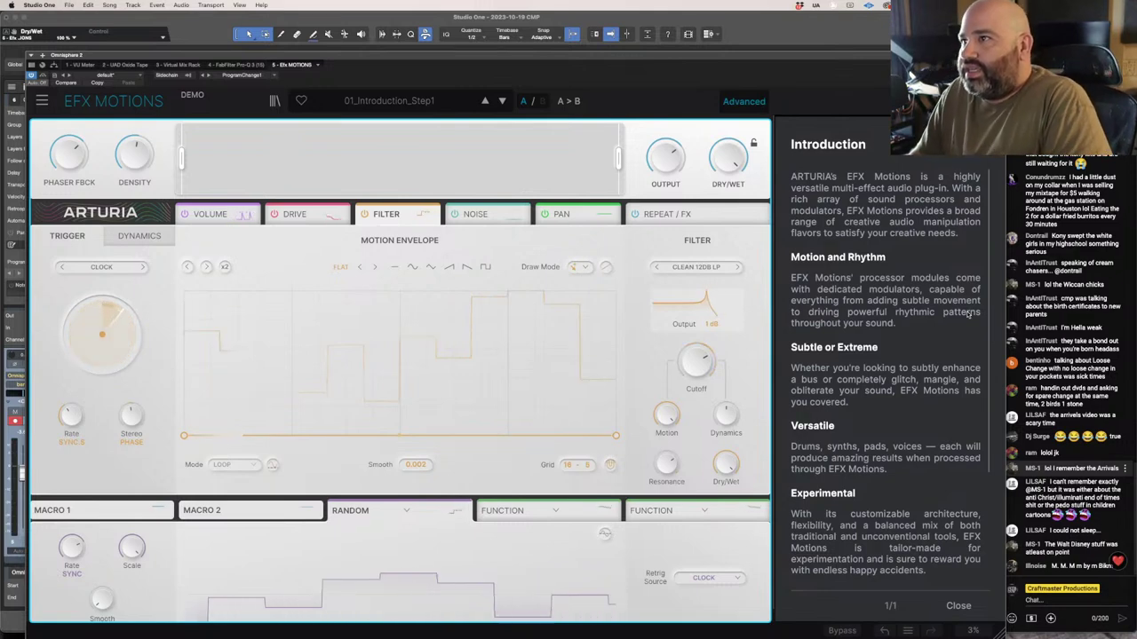
scroll(883, 288, "down", 3)
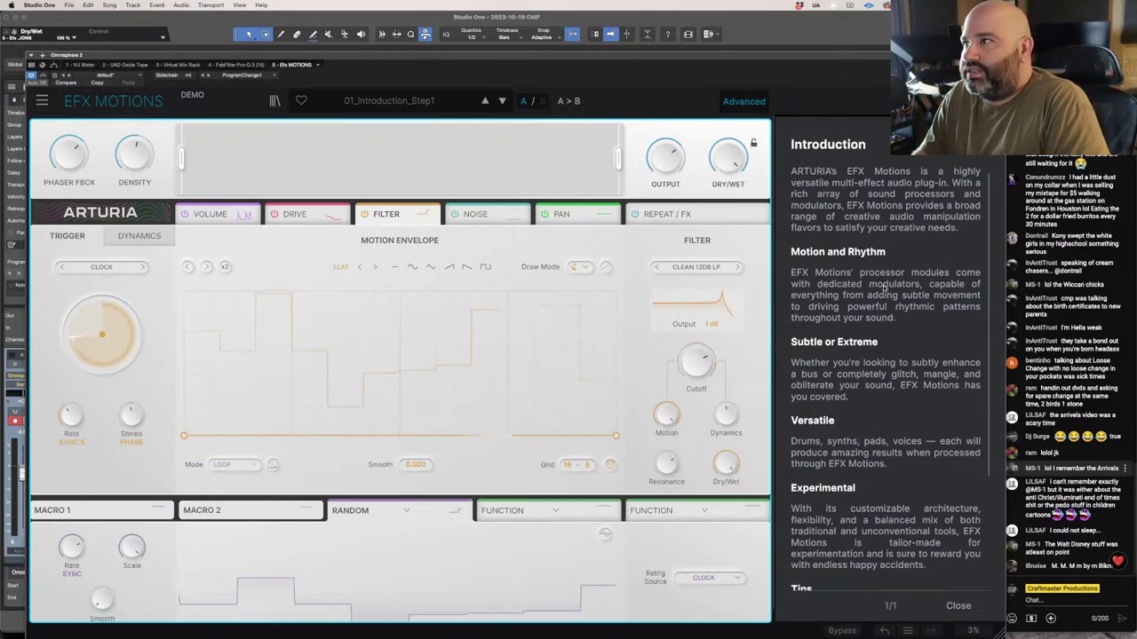
scroll(883, 288, "up", 4)
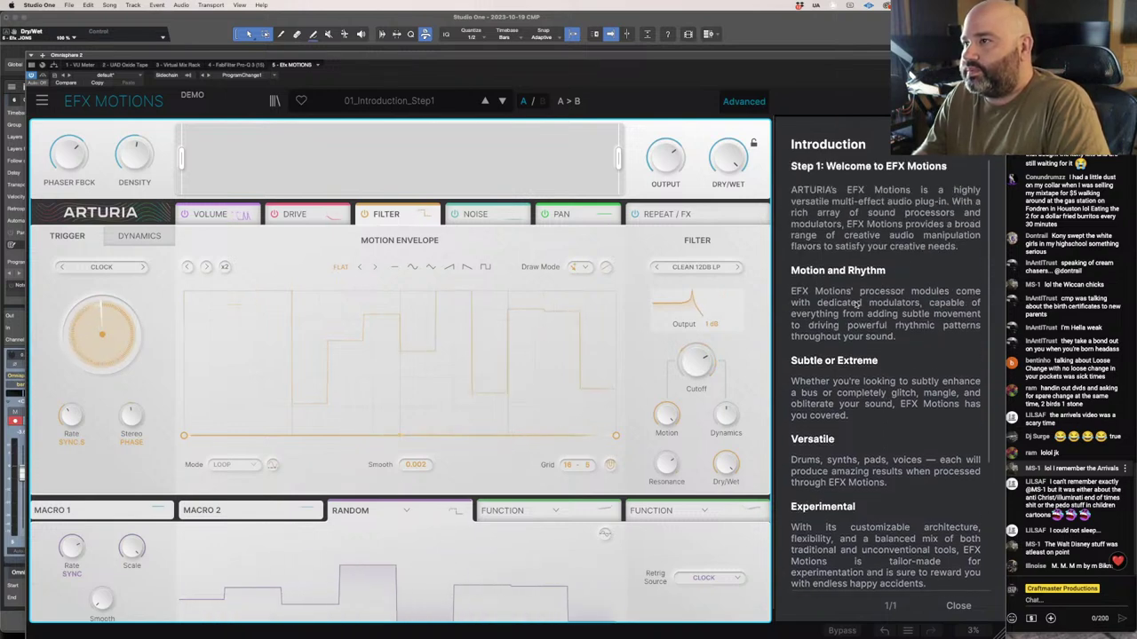
scroll(855, 303, "down", 1)
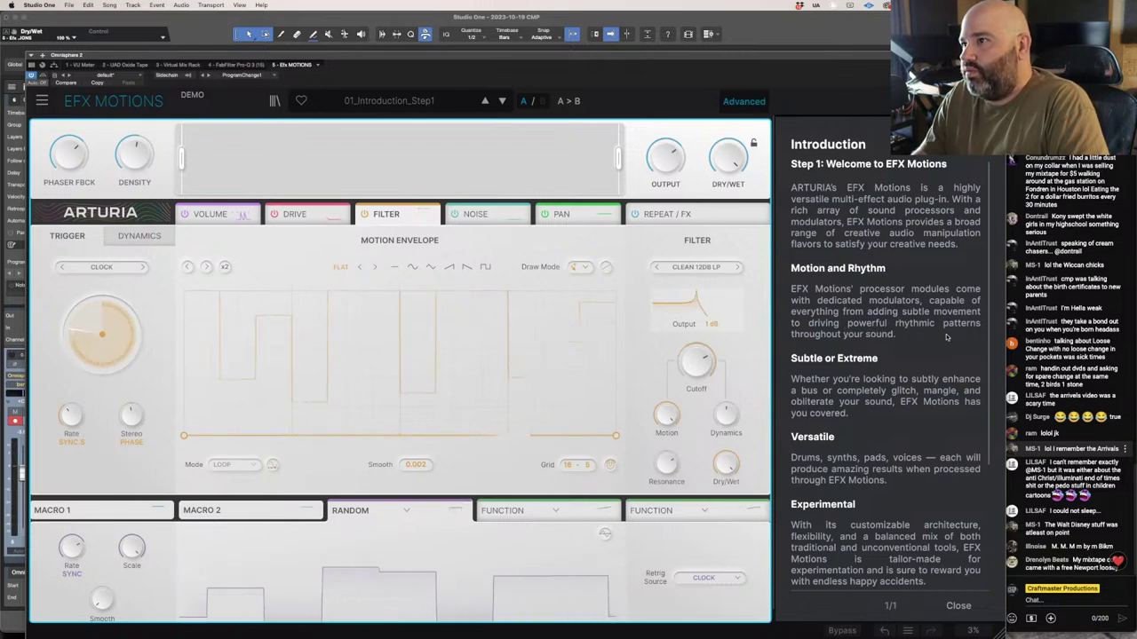
scroll(982, 533, "down", 1)
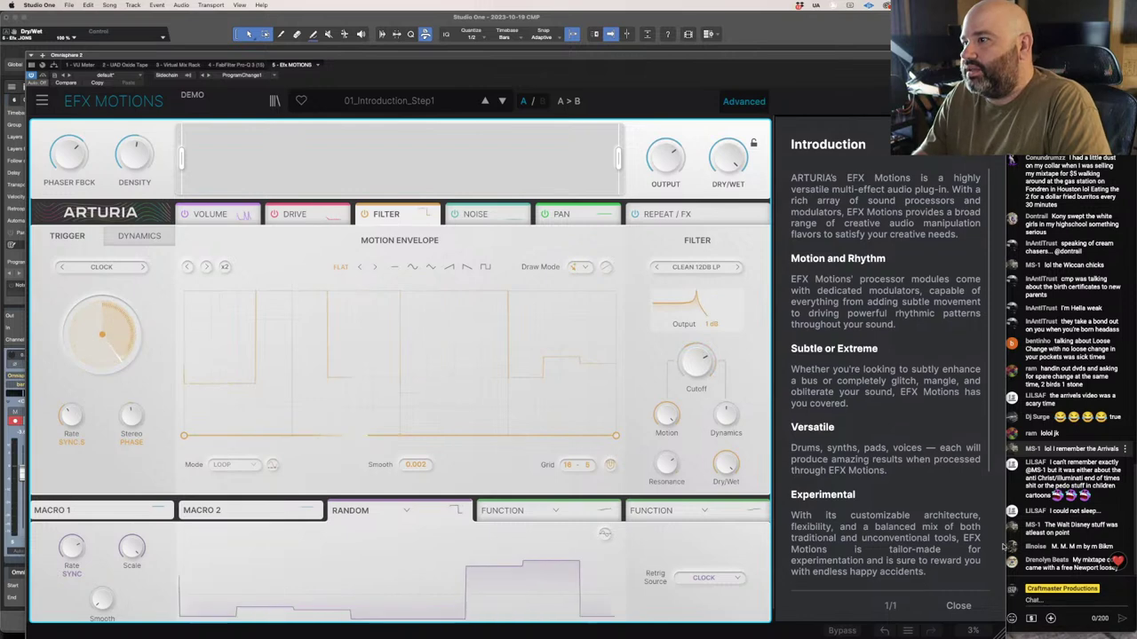
left_click(959, 605)
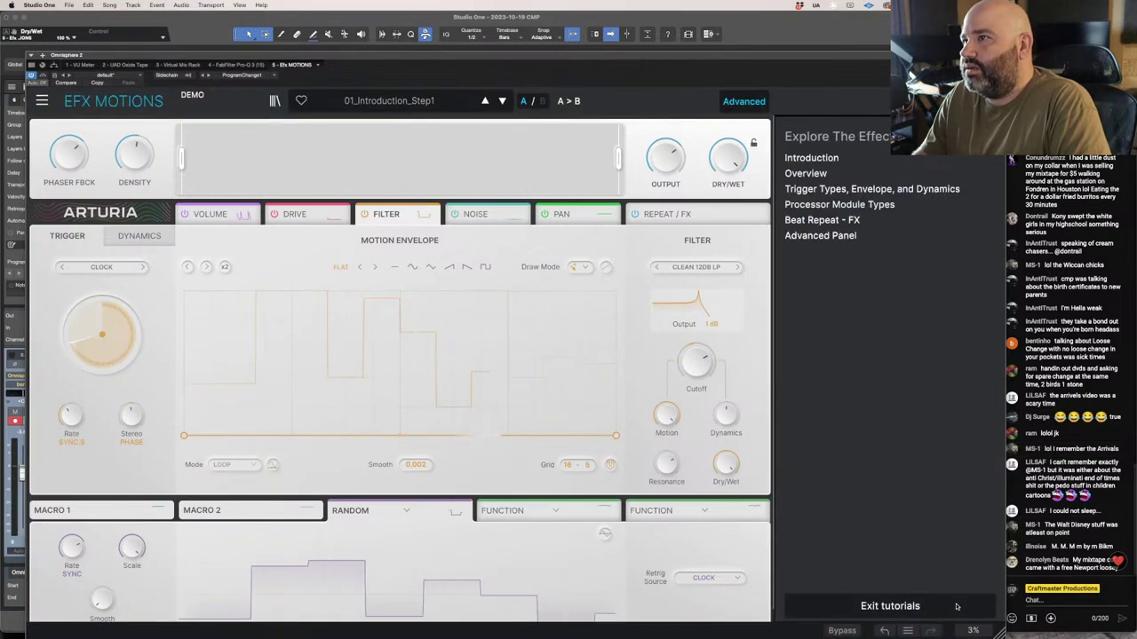
Open the Overview tutorial of Efx MOTIONS and read through Step 1 on the audio bus.
left_click(817, 175)
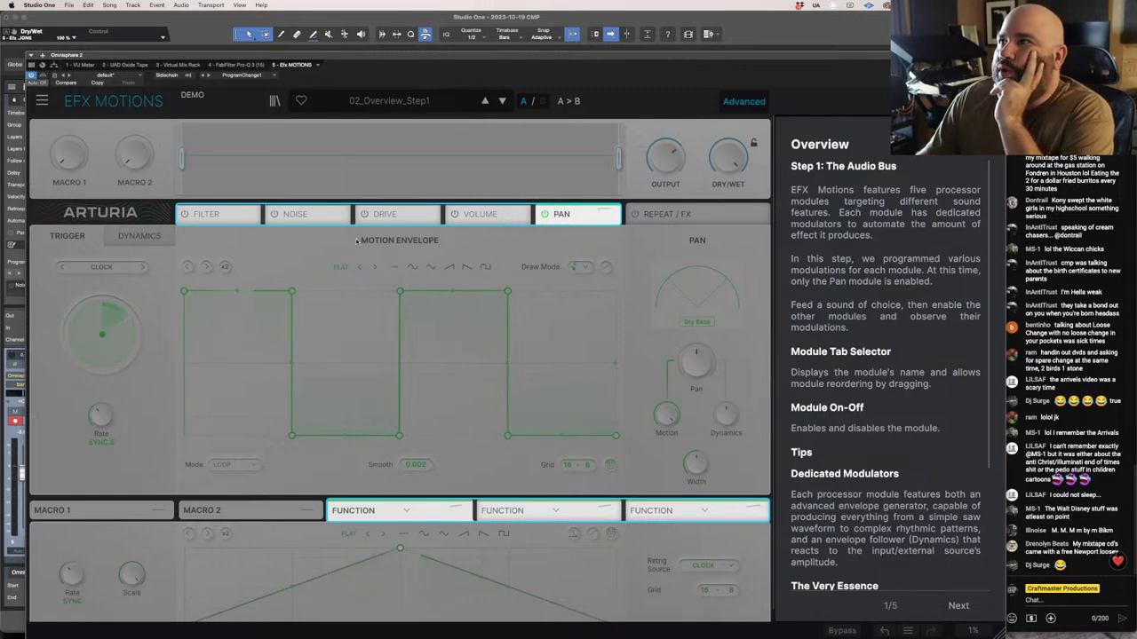
scroll(924, 364, "down", 2)
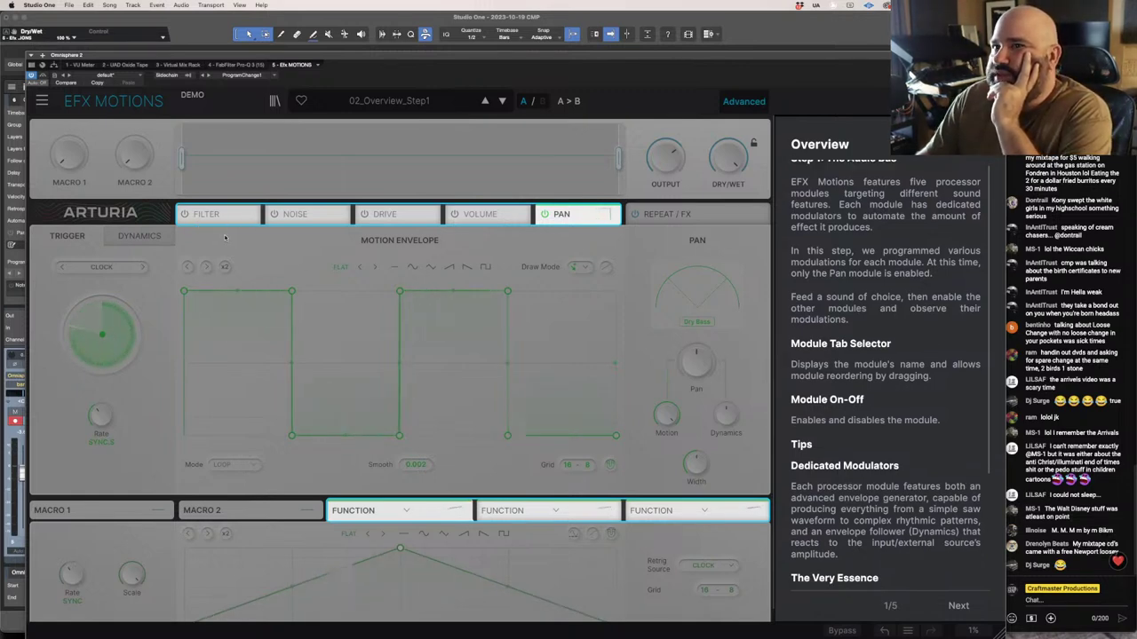
scroll(938, 344, "down", 8)
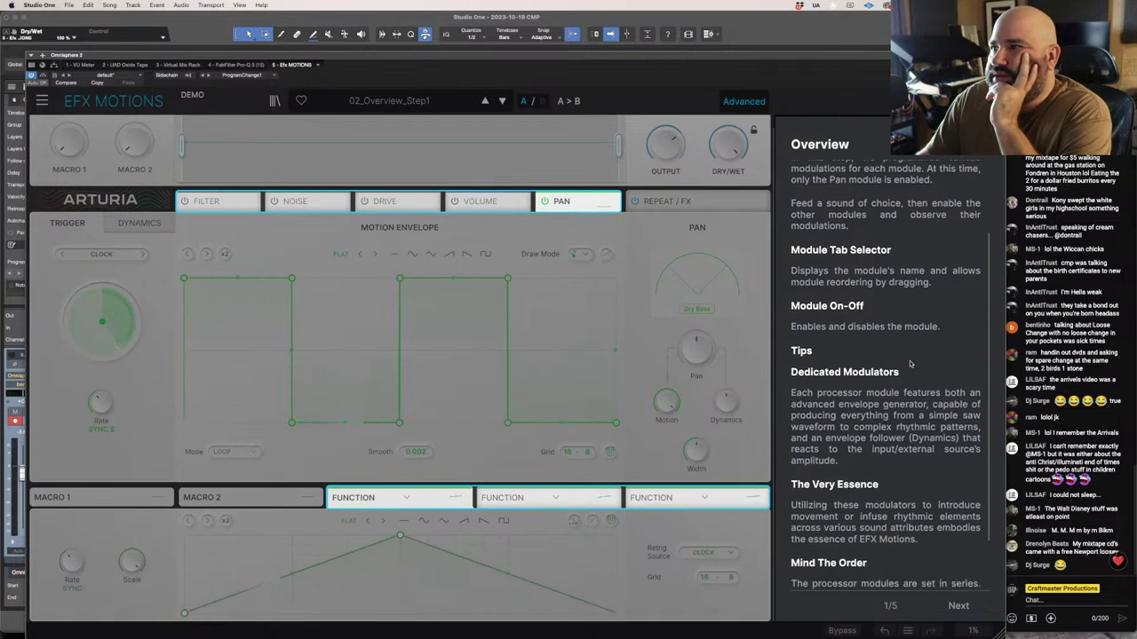
scroll(809, 366, "down", 2)
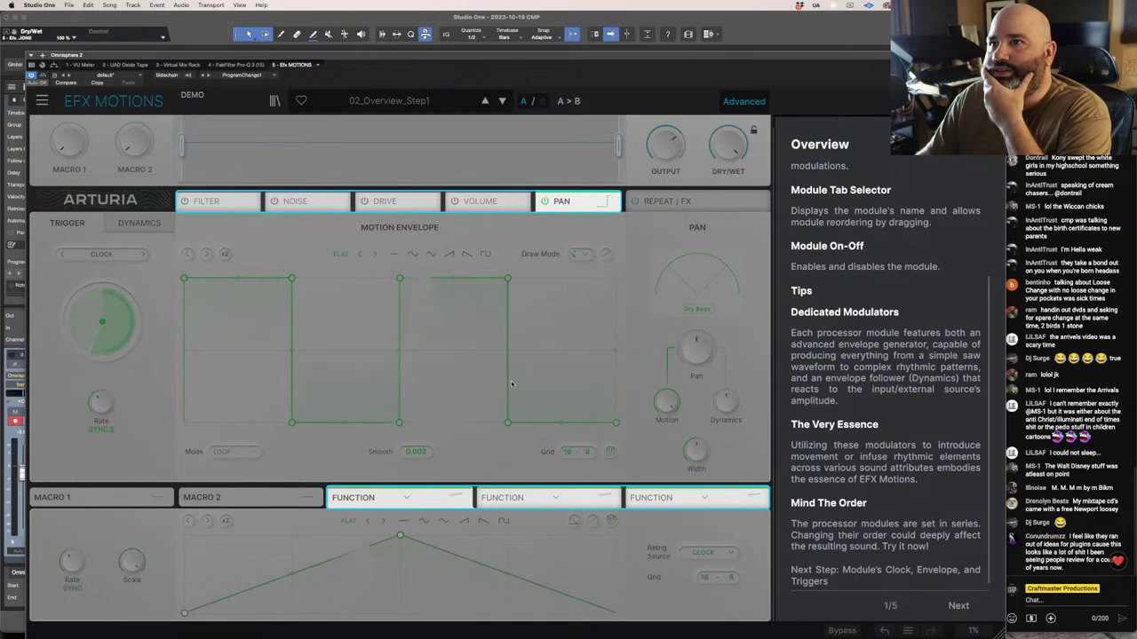
scroll(939, 451, "down", 1)
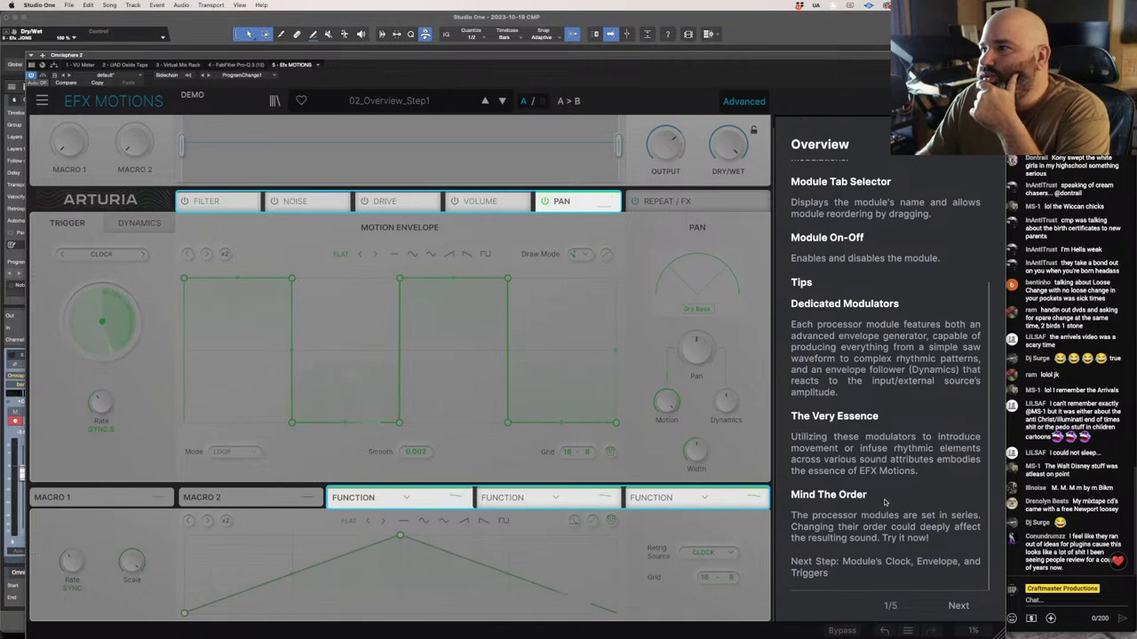
Advance the Overview tutorial to Step 2 and read about the module's clock, envelope and triggers.
left_click(962, 605)
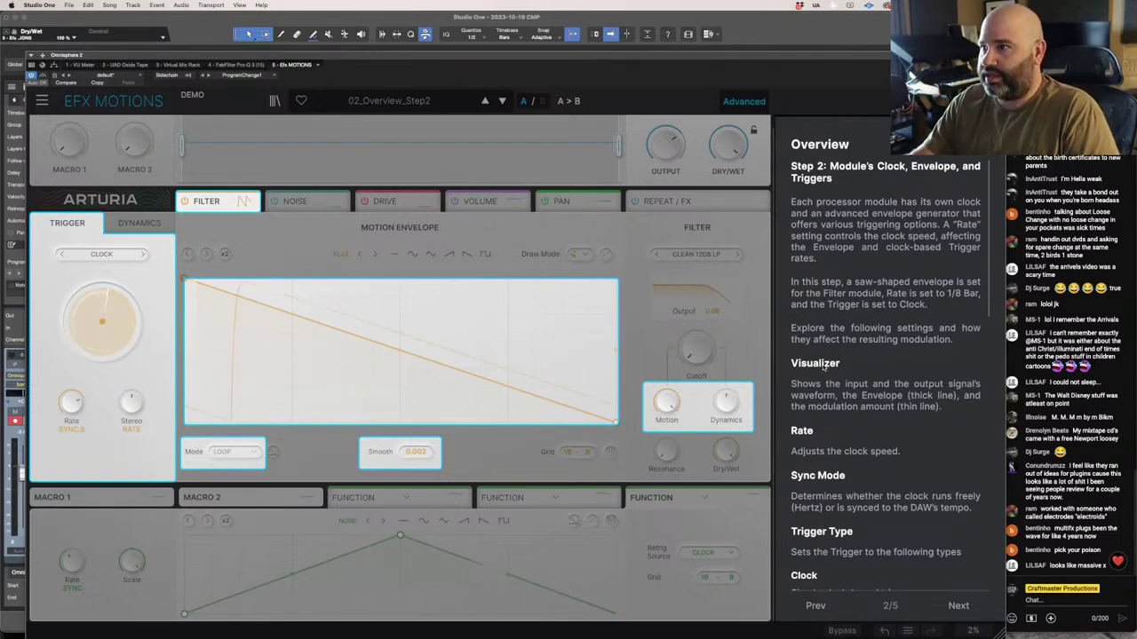
scroll(850, 402, "down", 10)
scroll(850, 401, "down", 2)
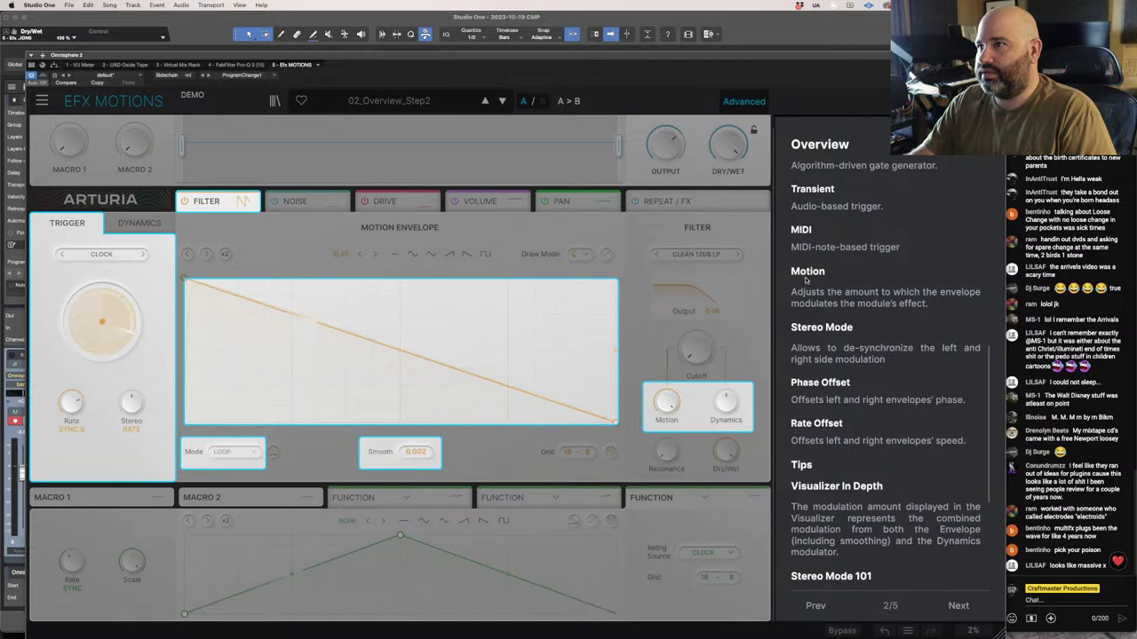
scroll(829, 328, "down", 10)
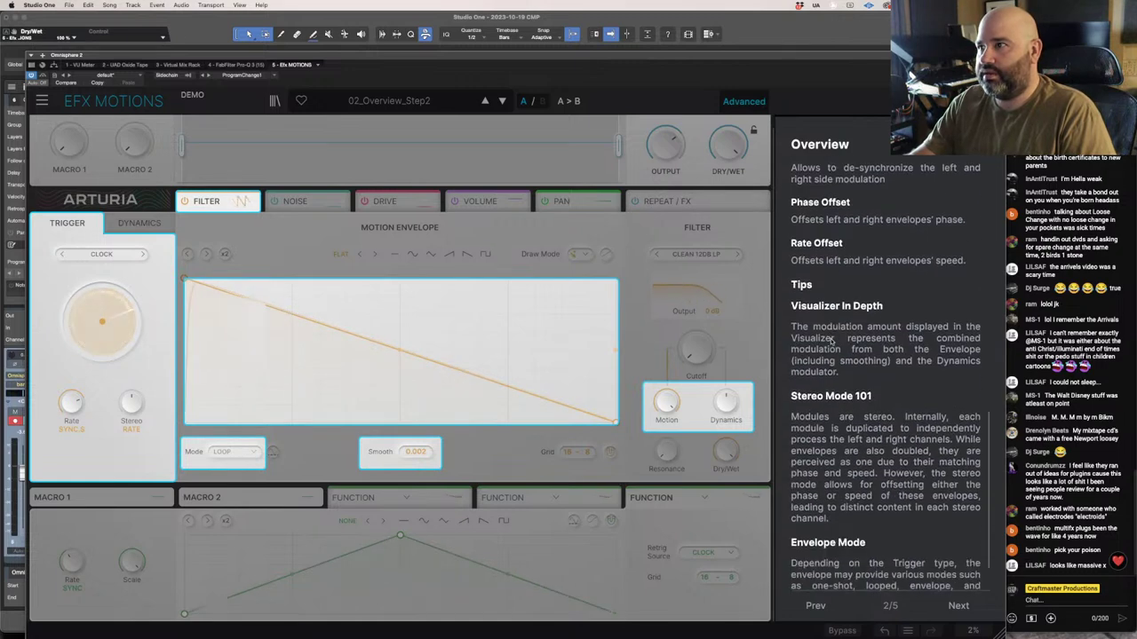
Advance to Step 3 of the Overview tutorial and read about the In-Out section.
left_click(958, 605)
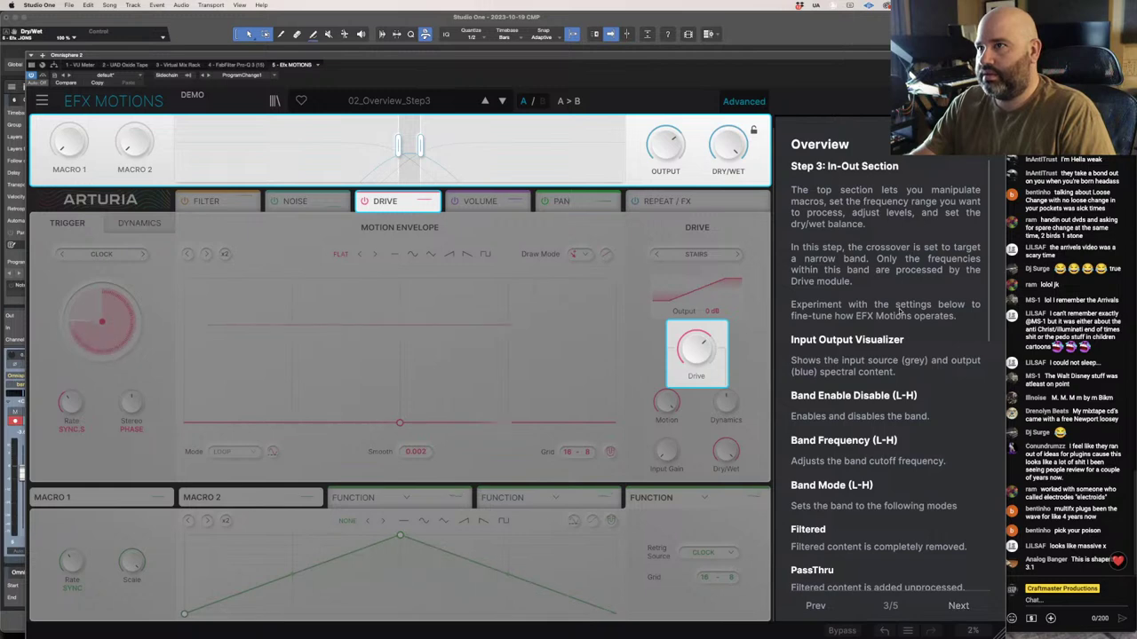
scroll(898, 310, "down", 6)
scroll(696, 351, "up", 2)
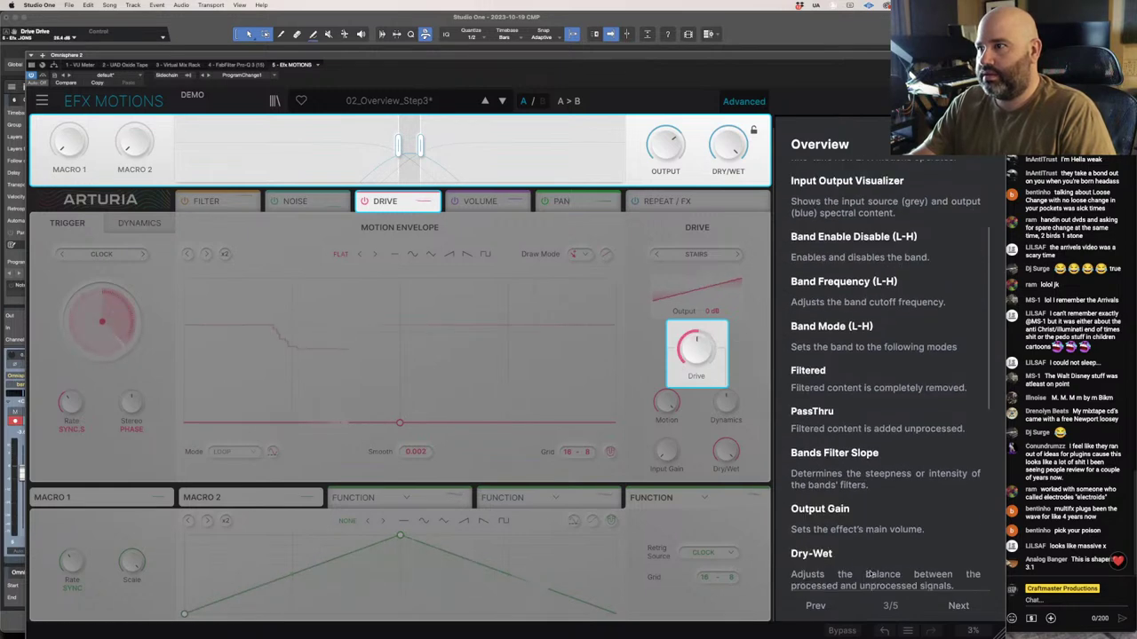
scroll(868, 575, "down", 2)
Advance to Step 4 of the Overview tutorial and try closing and reopening the advanced panel.
left_click(960, 605)
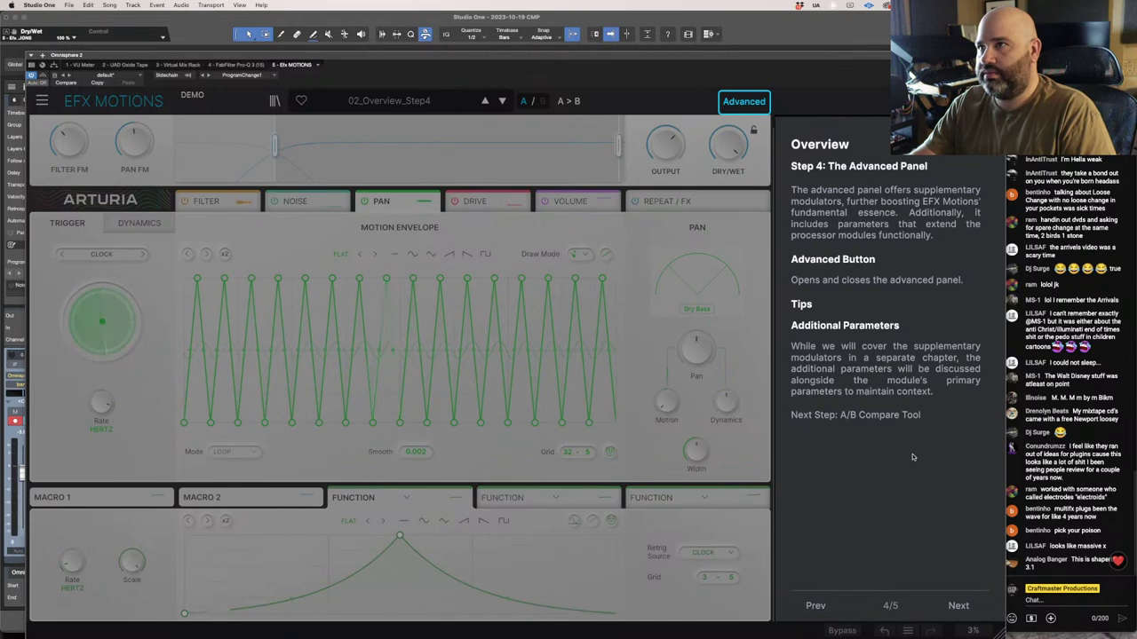
left_click(743, 102)
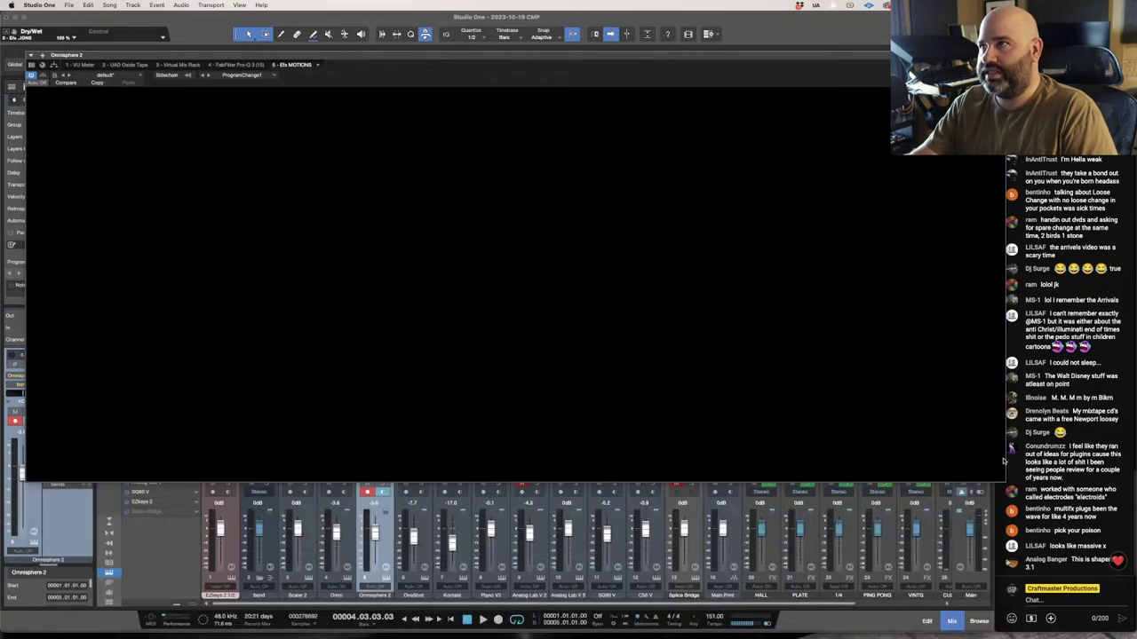
left_click(744, 102)
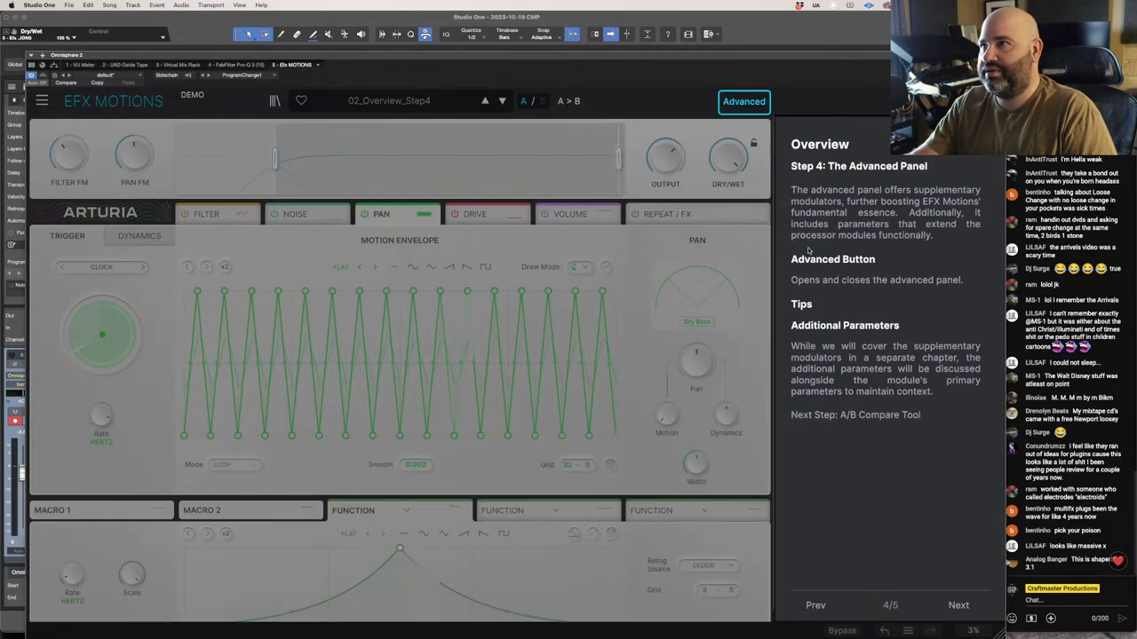
View Step 5 on the A/B Compare Tool, close the Overview tutorial and exit the tutorials.
left_click(959, 606)
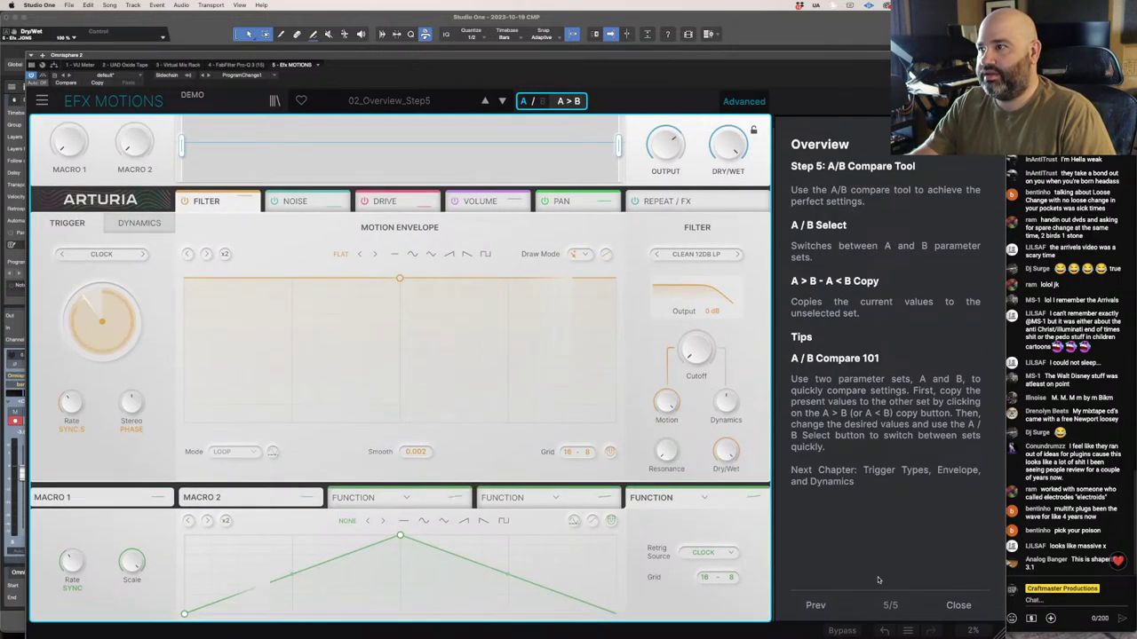
left_click(958, 606)
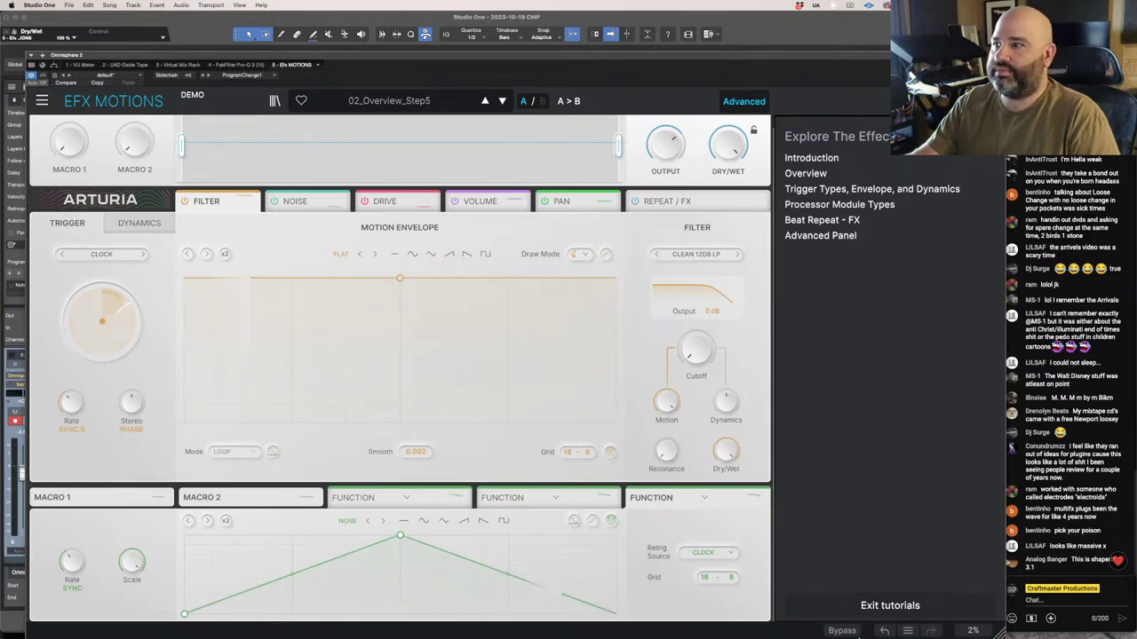
left_click(882, 608)
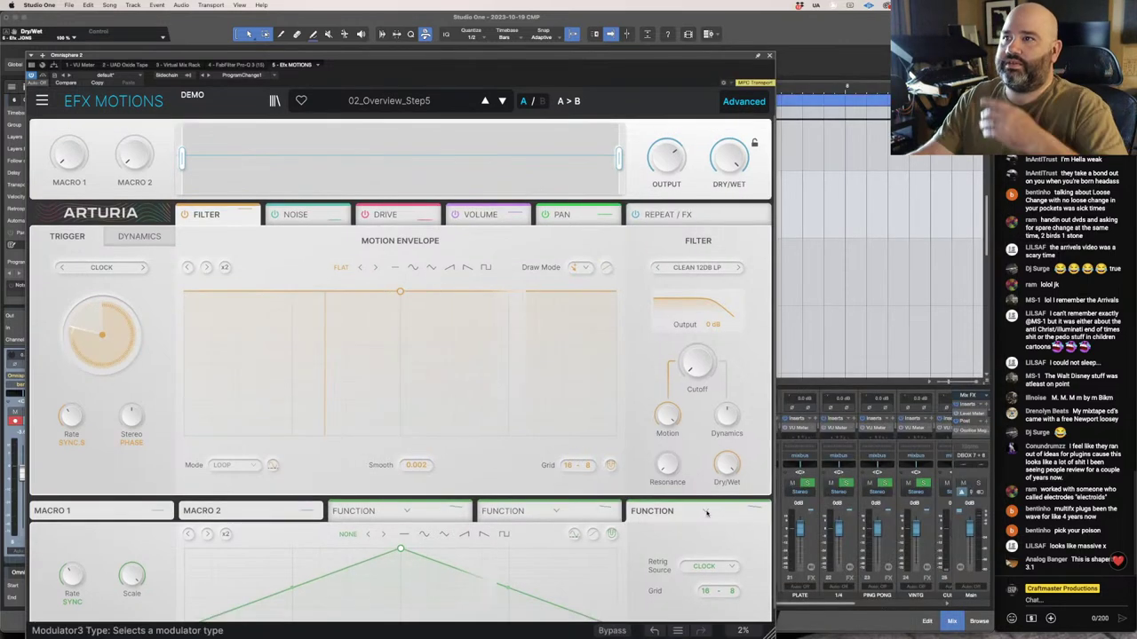
Examine the first and second Function modulators in the advanced panel.
scroll(701, 505, "down", 1)
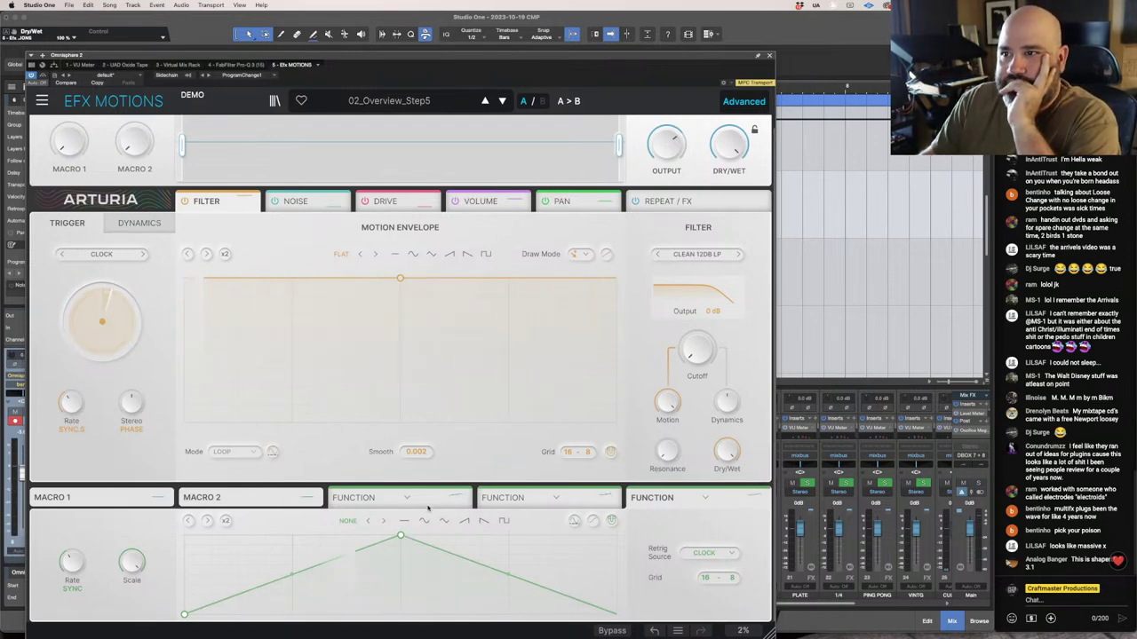
left_click(355, 498)
left_click(521, 498)
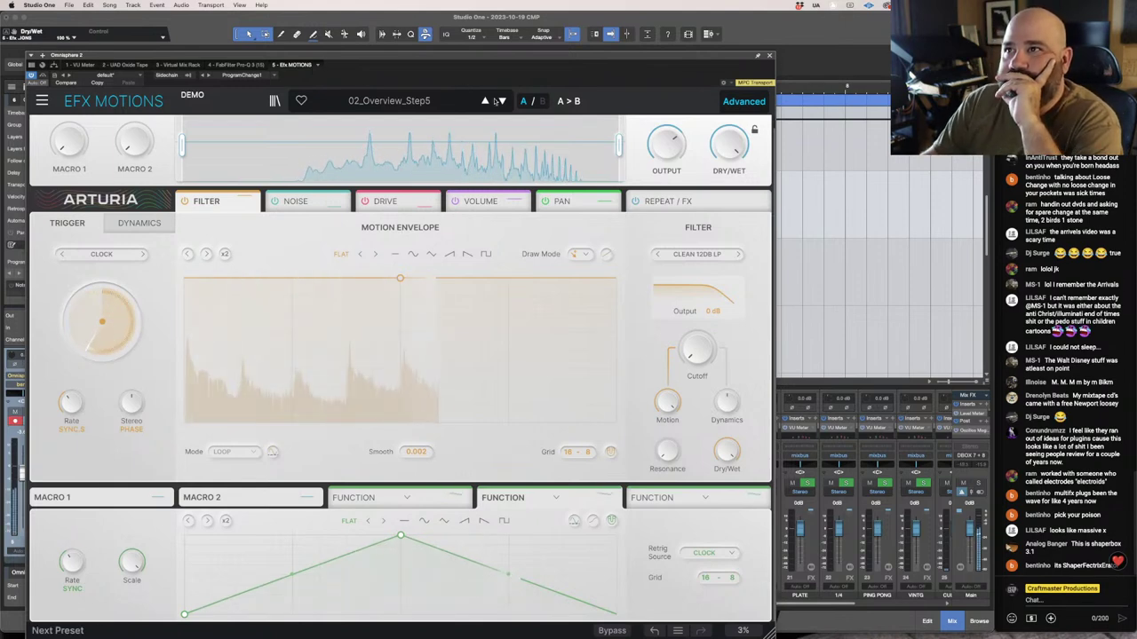
Move the plug-in window clear of the track inspector and audition the presets Amen Please, Circulate, Deteriorate and Drill Guitar.
left_click_drag(509, 60, 620, 82)
left_click(613, 122)
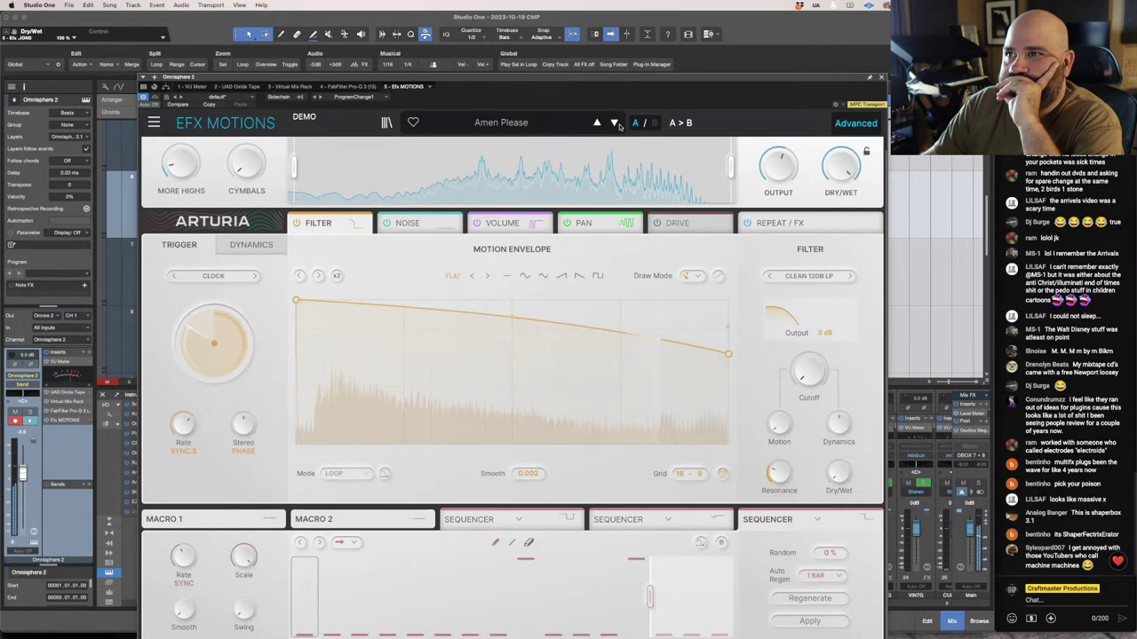
left_click(614, 123)
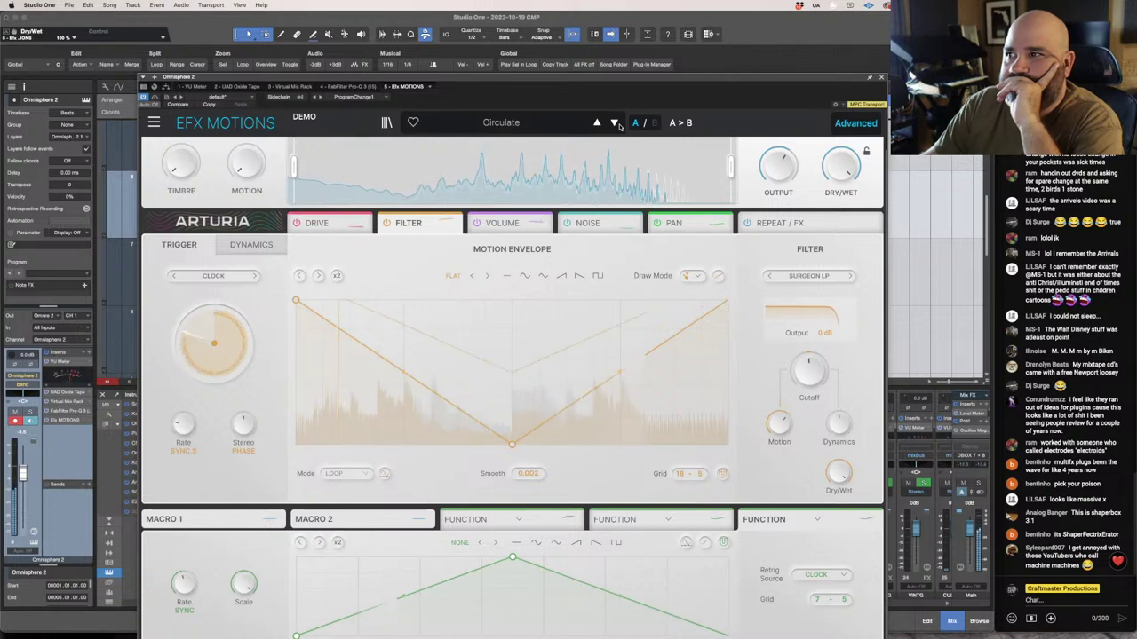
left_click(615, 124)
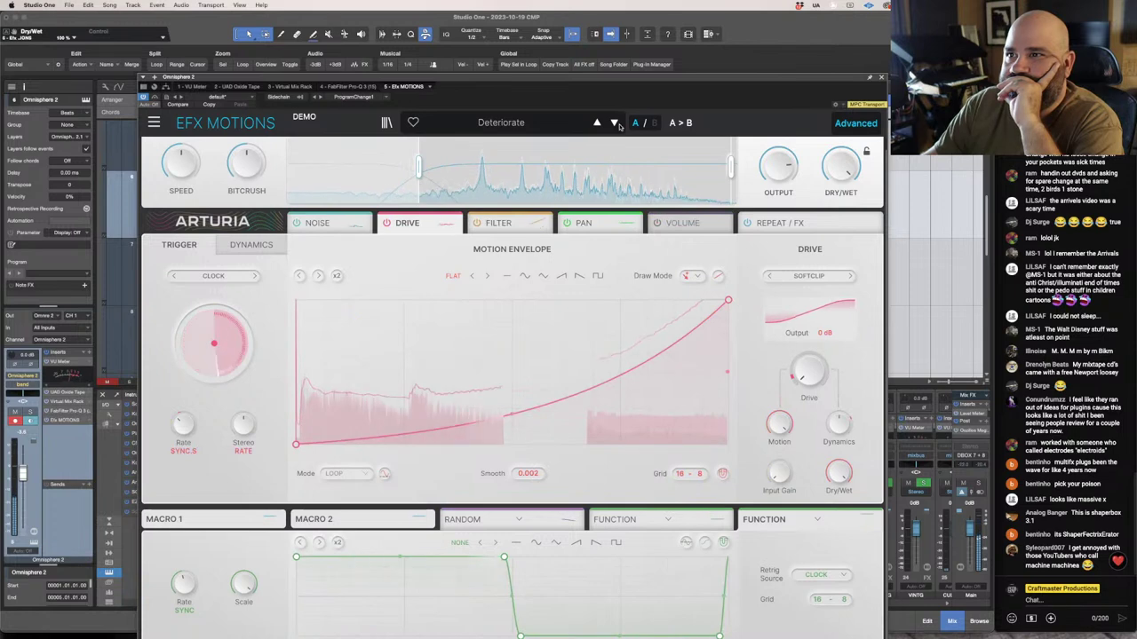
left_click(616, 124)
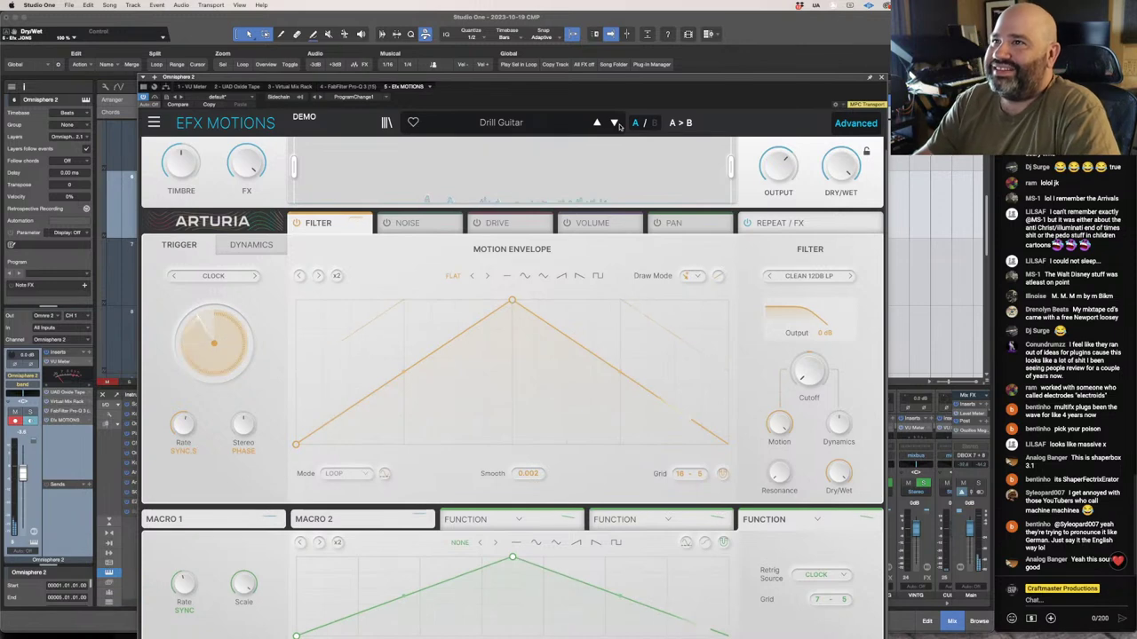
Audition the presets Fresh Mint, Reactive Glitch, Magic Pad, Reso Riser, Alternated and Skitter, ending on Half-Time & Drop.
left_click(615, 123)
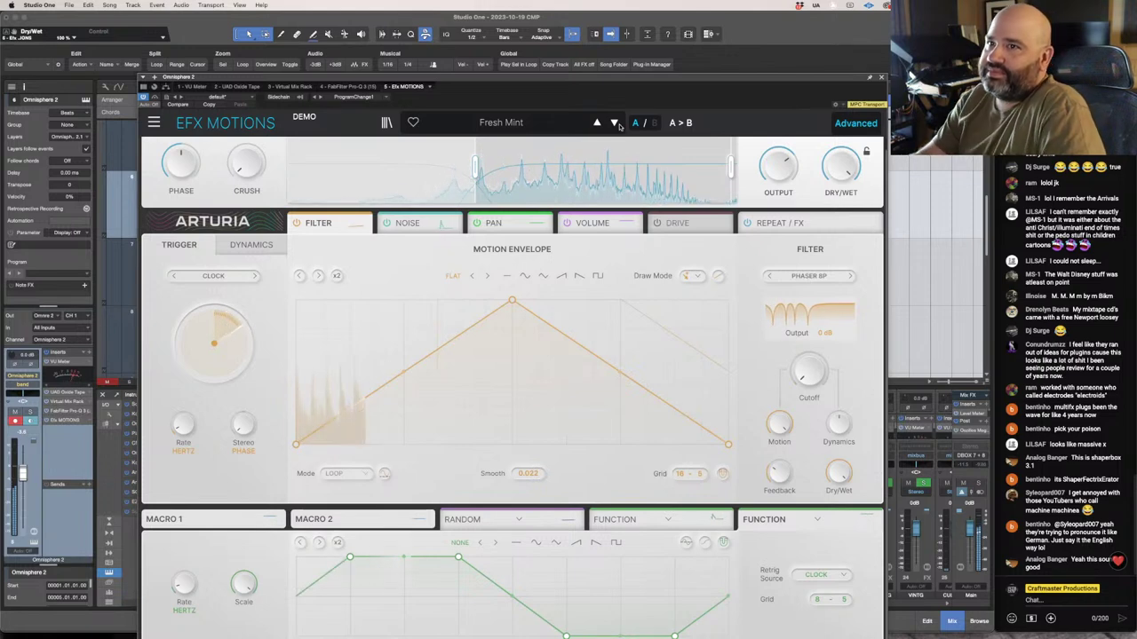
left_click(615, 123)
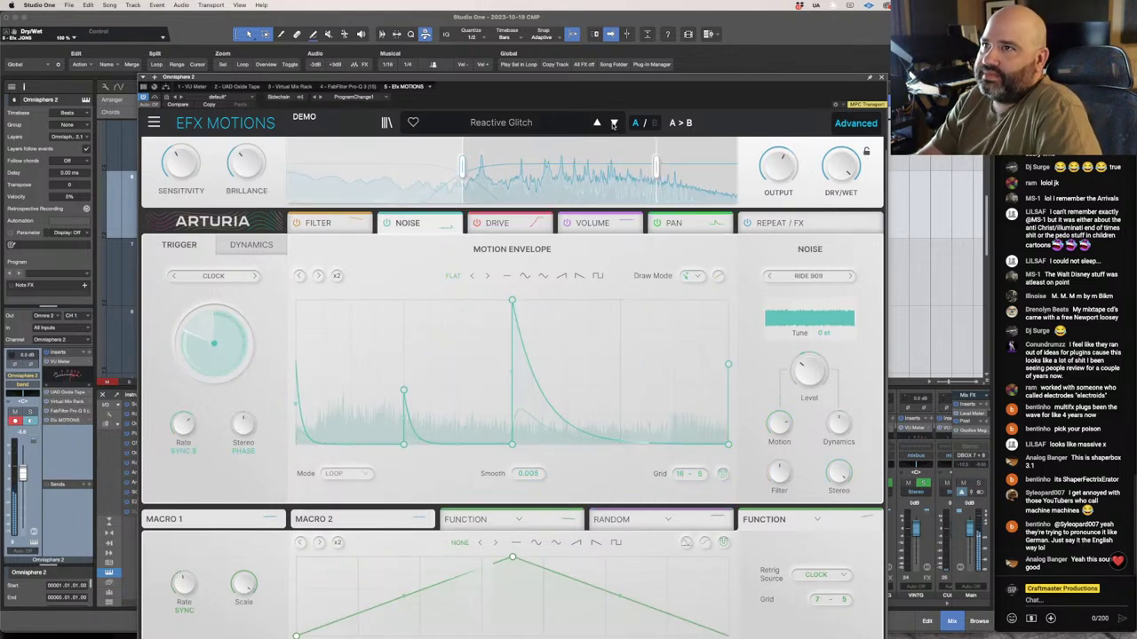
left_click(613, 124)
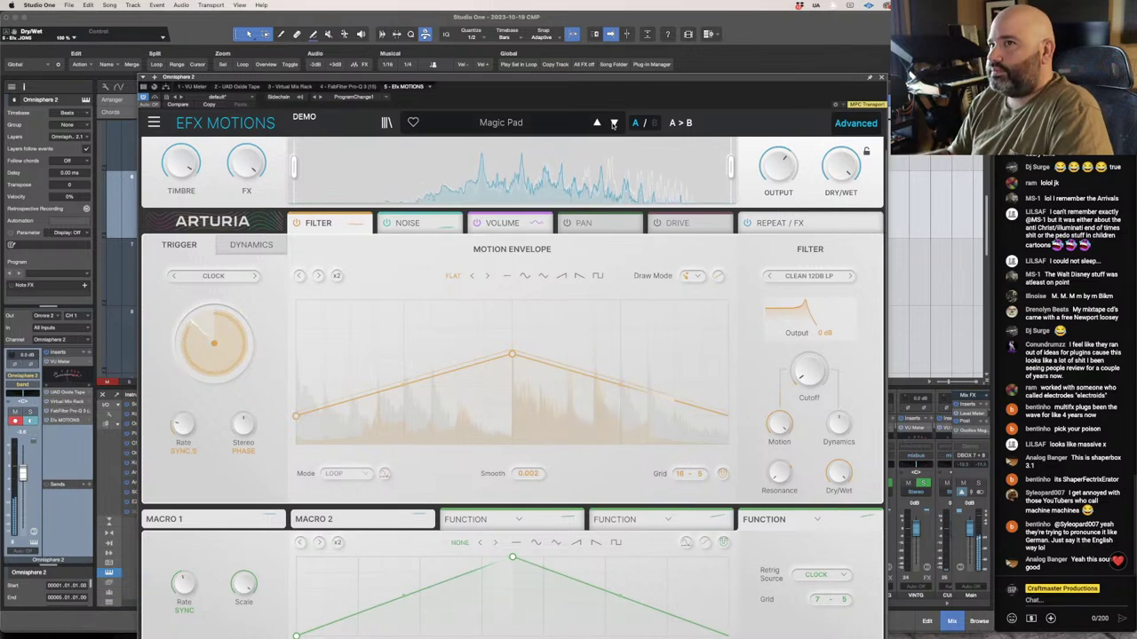
left_click(613, 123)
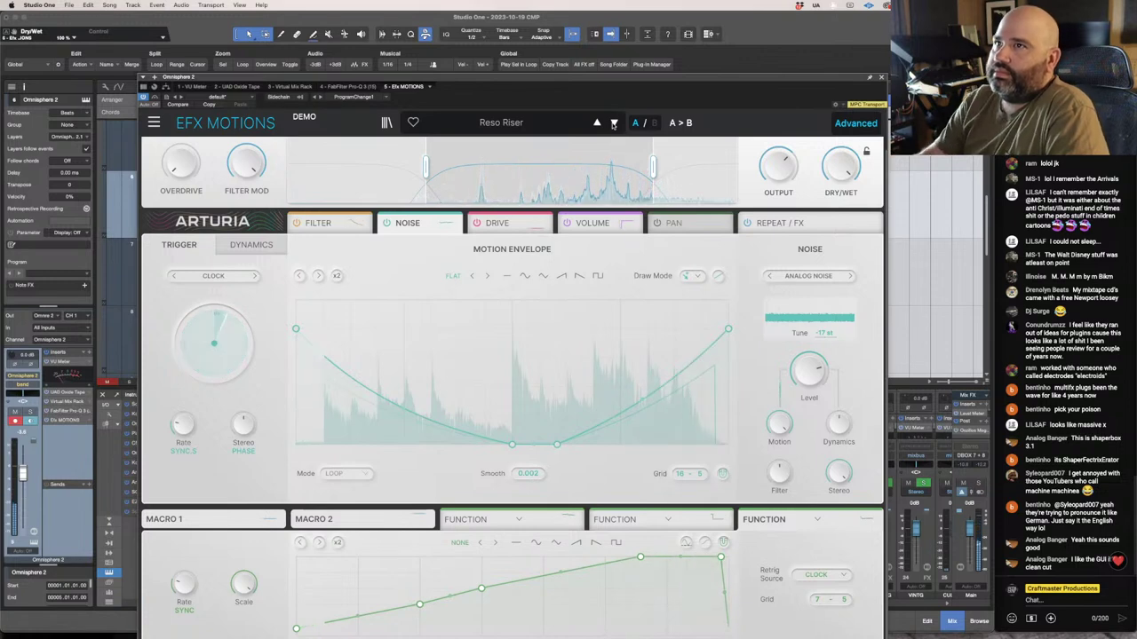
left_click(612, 124)
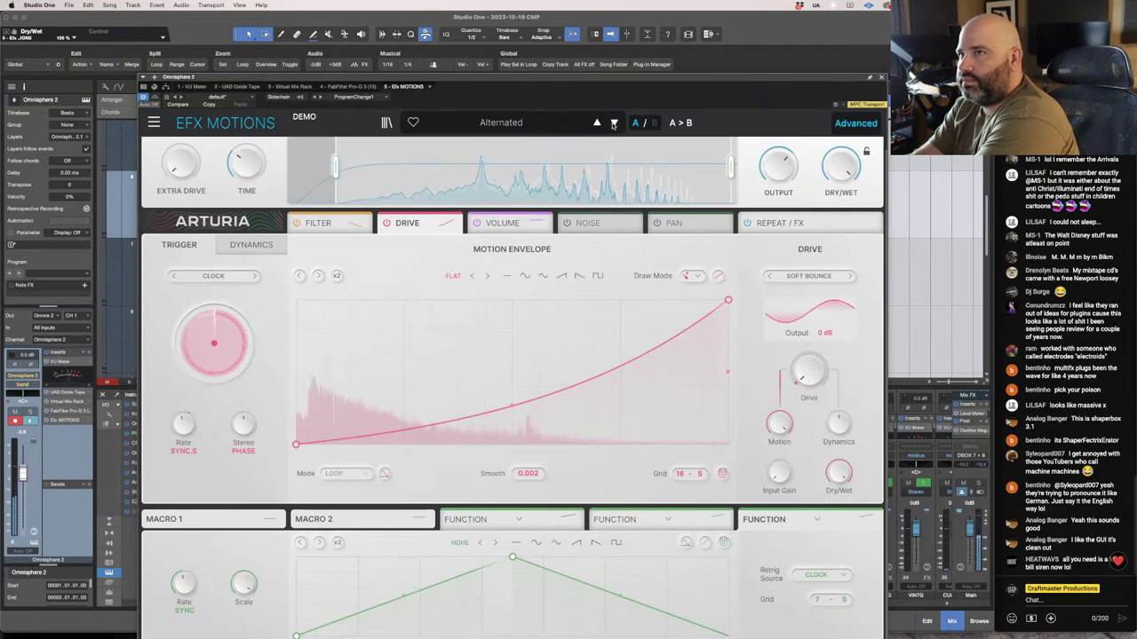
left_click(613, 123)
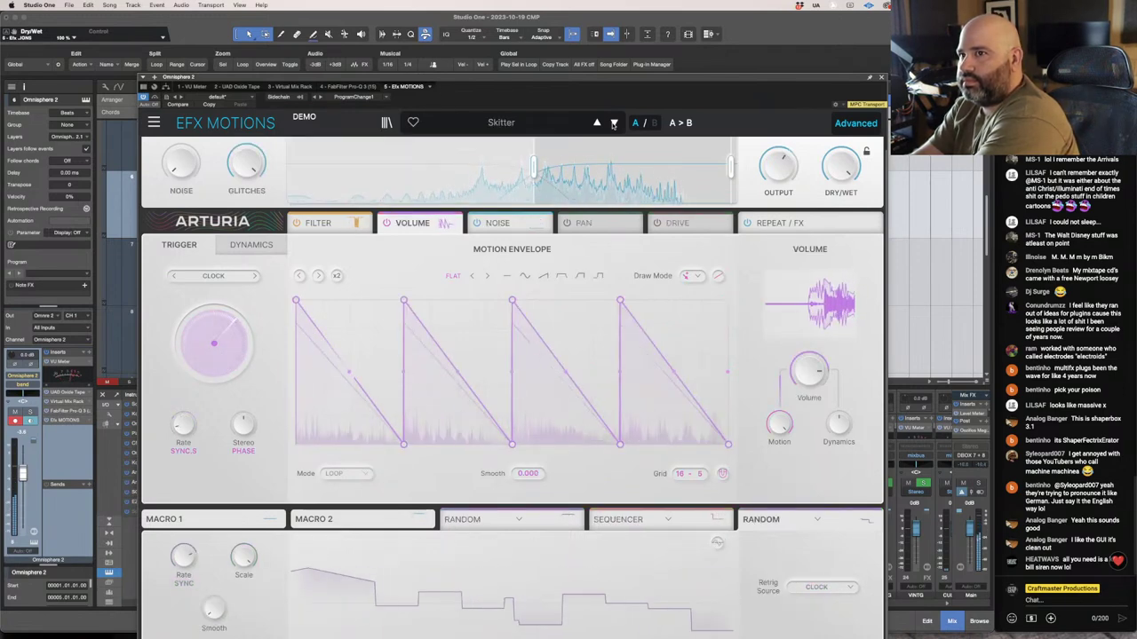
left_click(612, 123)
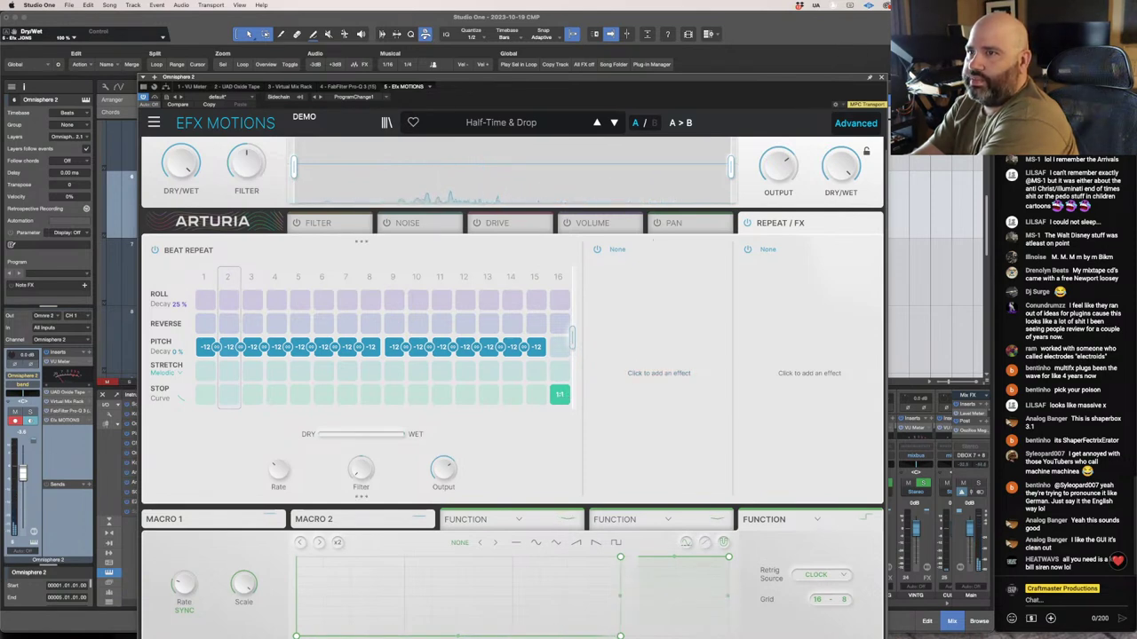
In the Beat Repeat grid, replace the Stop on step 16 with a -12 pitch and clear the pitch from steps 7, 13 and 15.
left_click(555, 396)
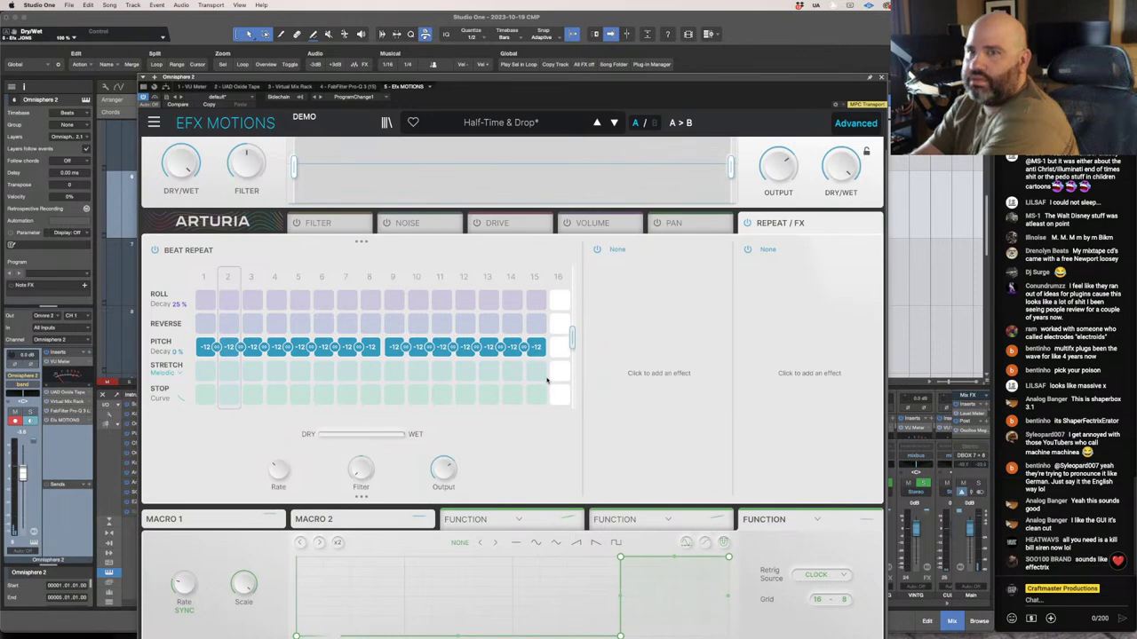
left_click(395, 349)
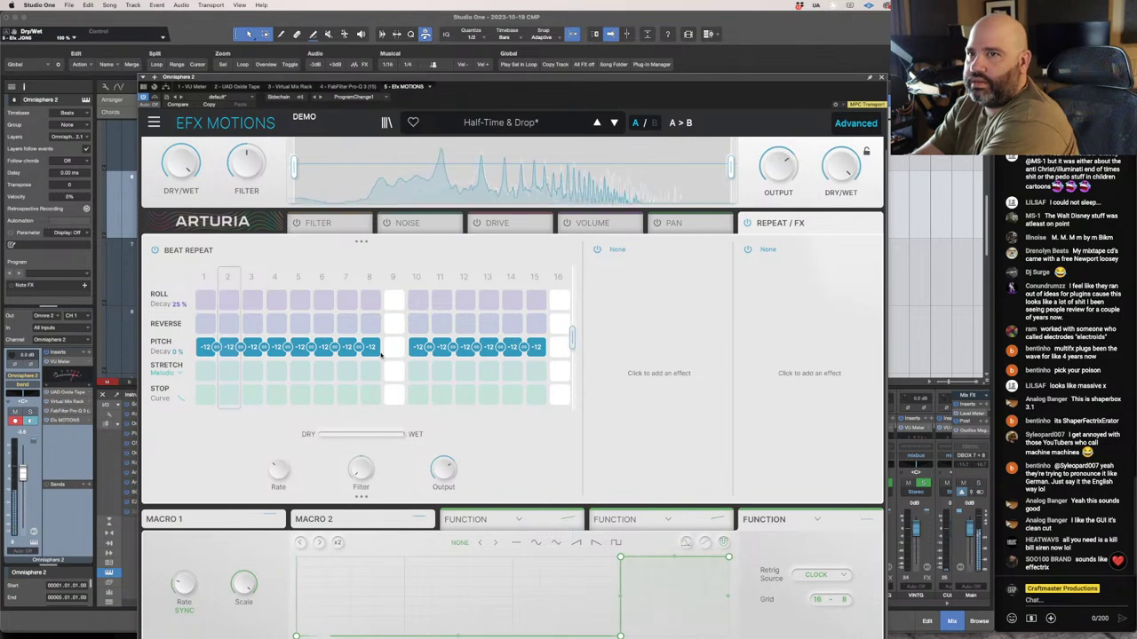
left_click(345, 349)
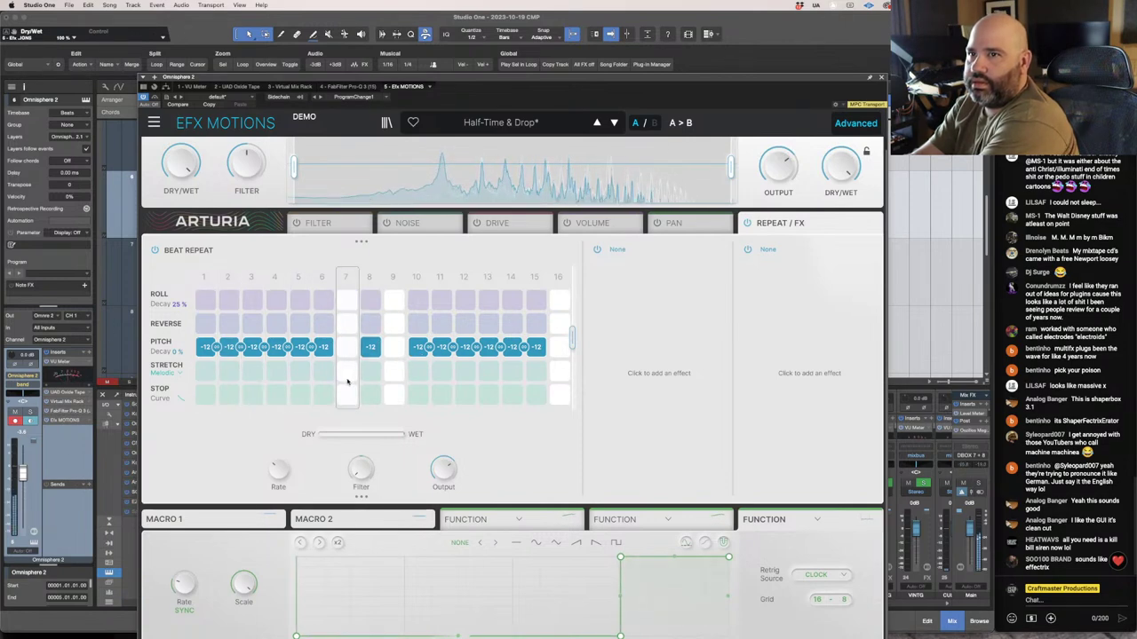
left_click(394, 347)
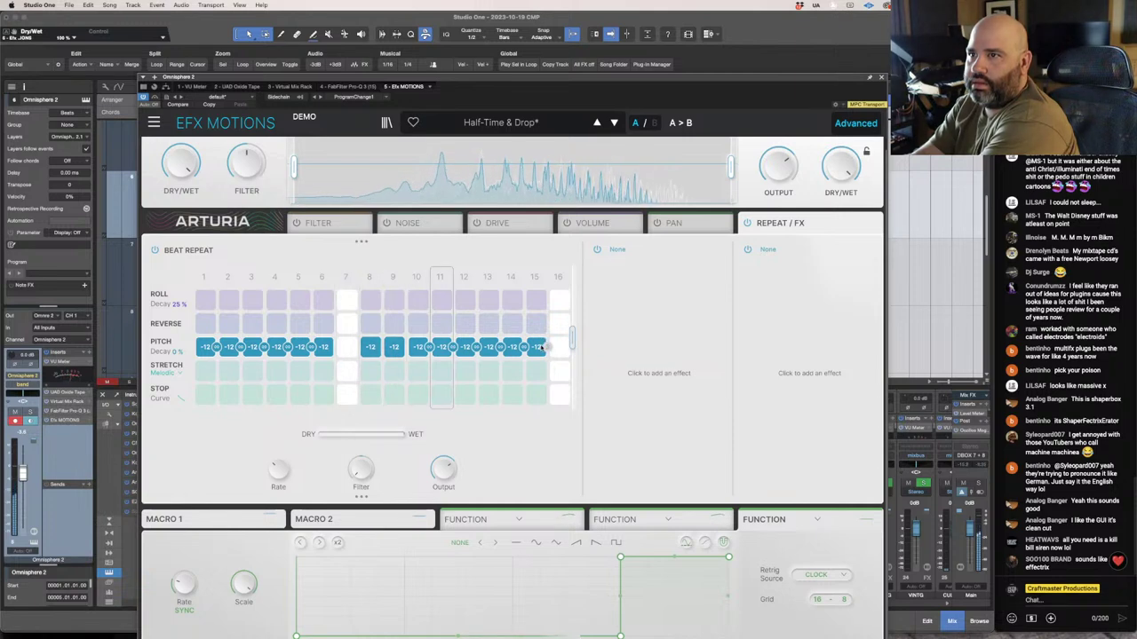
left_click(559, 348)
left_click(533, 360)
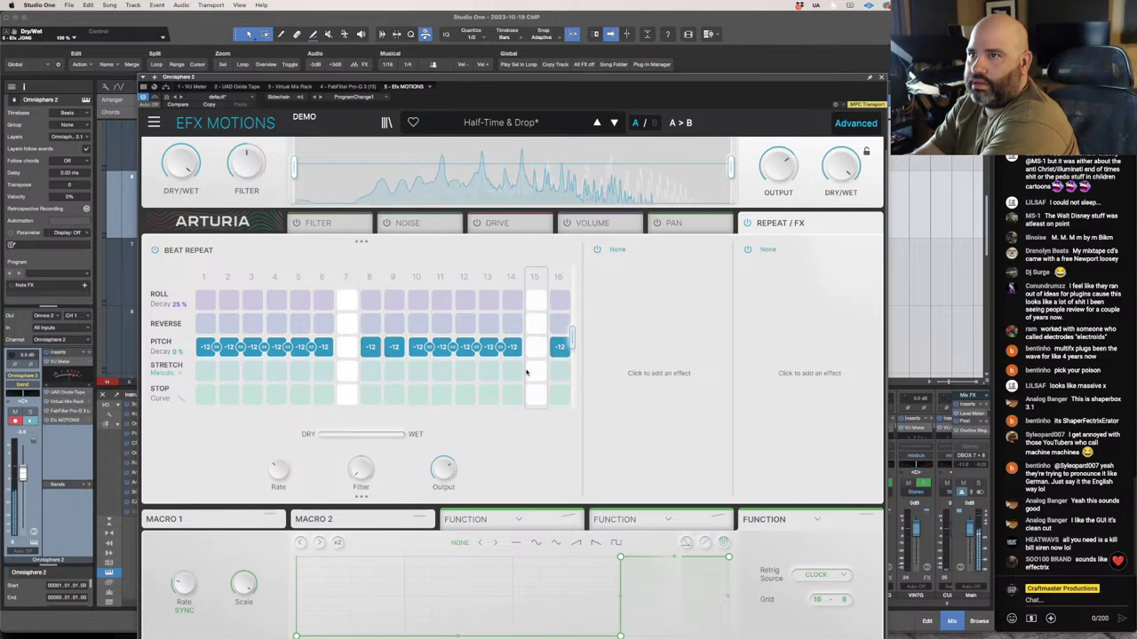
left_click(488, 346)
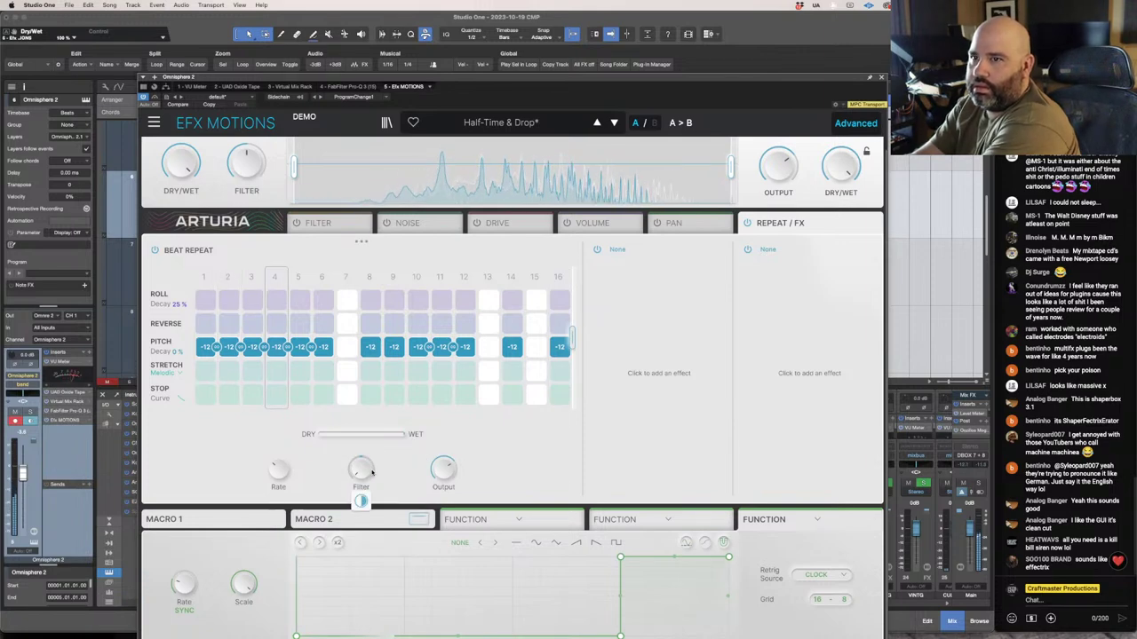
Adjust the Beat Repeat filter and replace the pitch row with Reverse on all steps: 1/2 on step 7, 1/4 on 15 and 16, otherwise 1.
left_click_drag(360, 500, 361, 502)
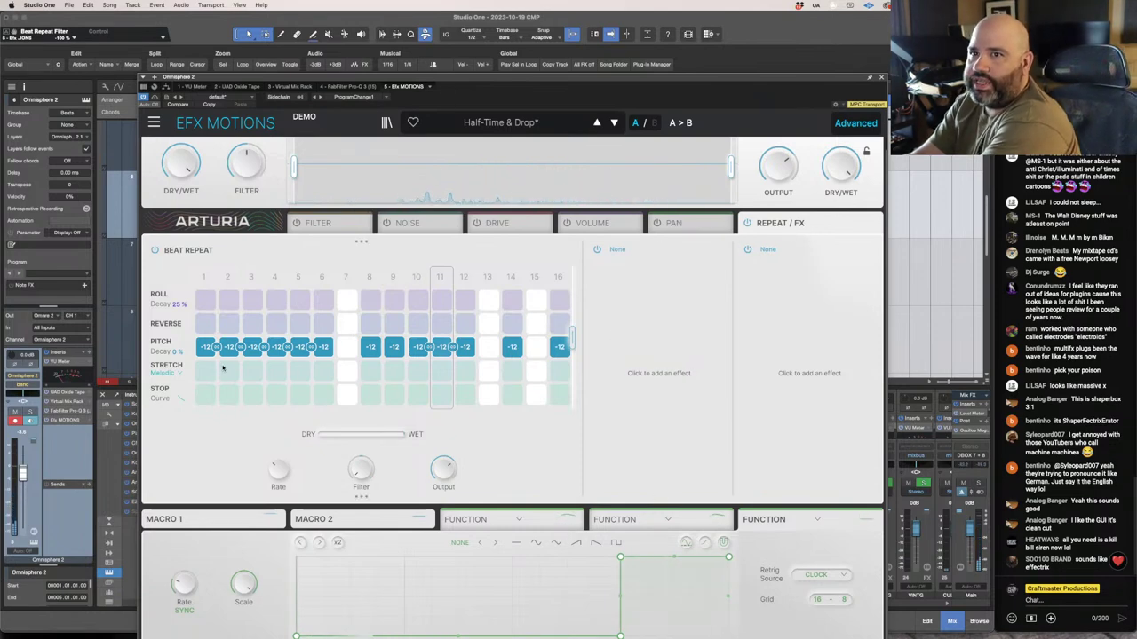
left_click(559, 347)
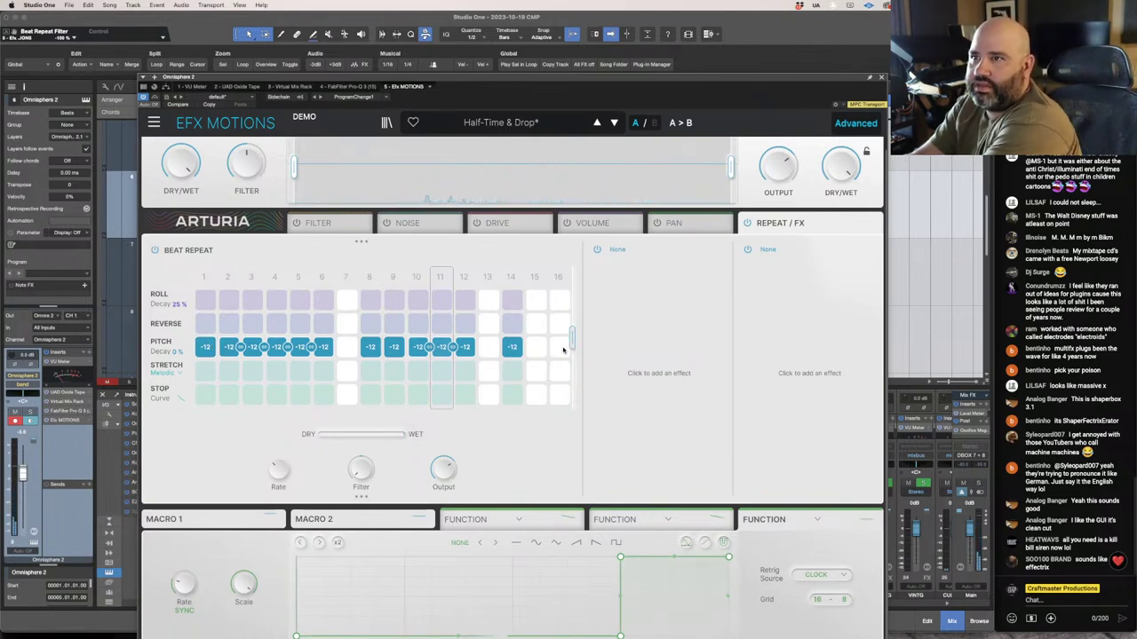
mouse_move(505, 348)
left_mouse_down()
mouse_move(387, 339)
mouse_move(197, 359)
mouse_move(511, 352)
mouse_move(244, 320)
mouse_move(209, 325)
mouse_move(559, 323)
left_mouse_up()
left_click(466, 346)
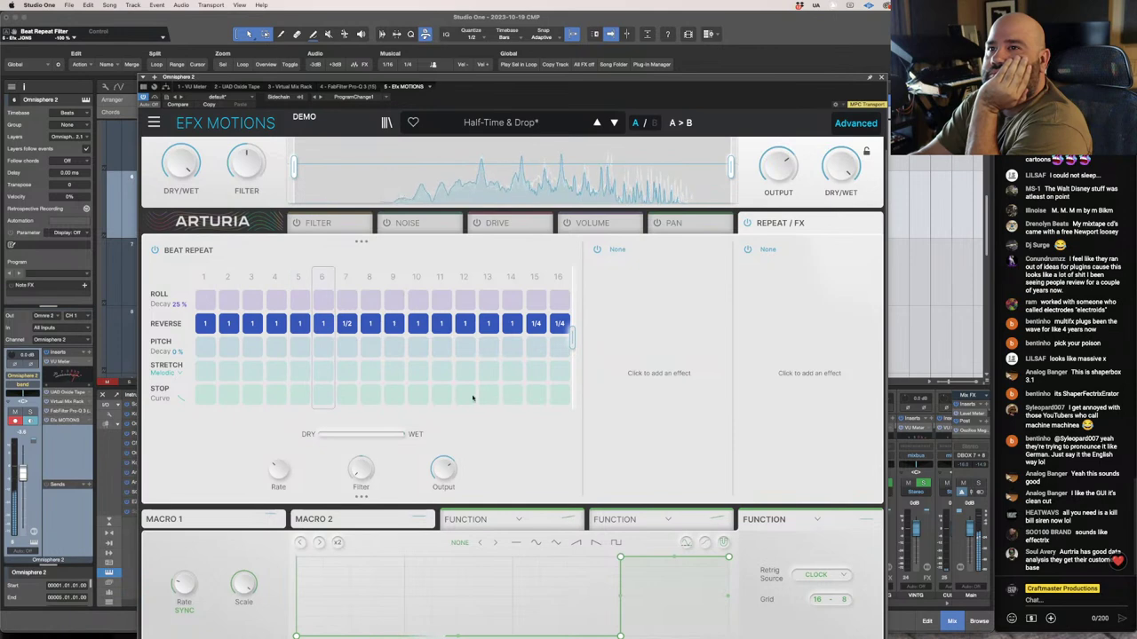
Try 1/1 Stops on Beat Repeat steps 9 and 10, clear them and restore Reverse 1 on both steps.
left_click(393, 395)
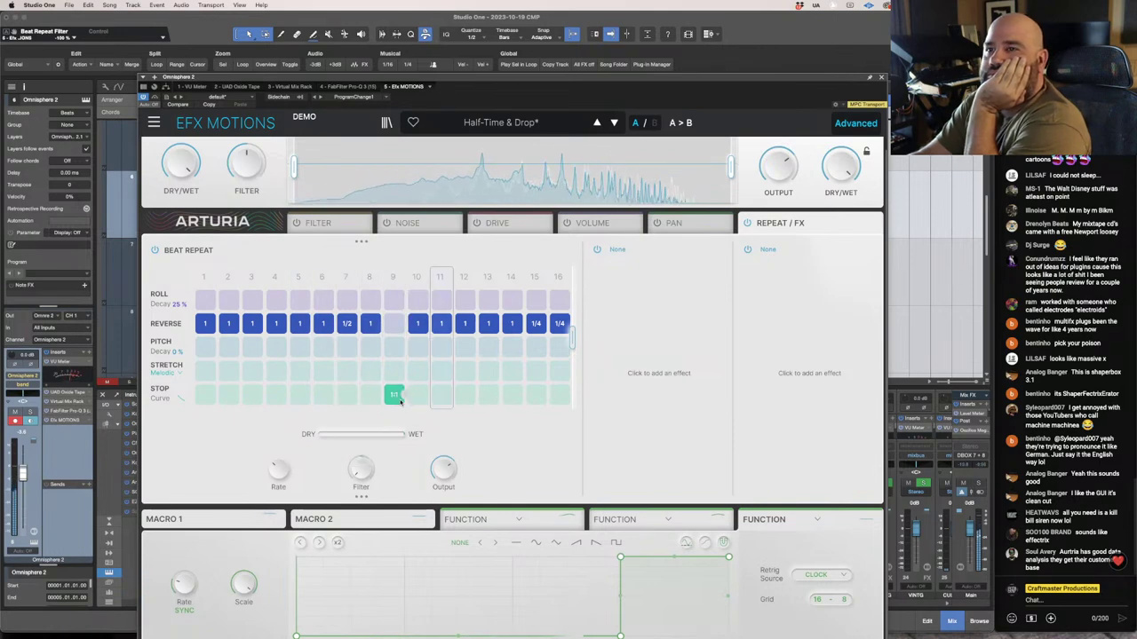
scroll(397, 395, "down", 3)
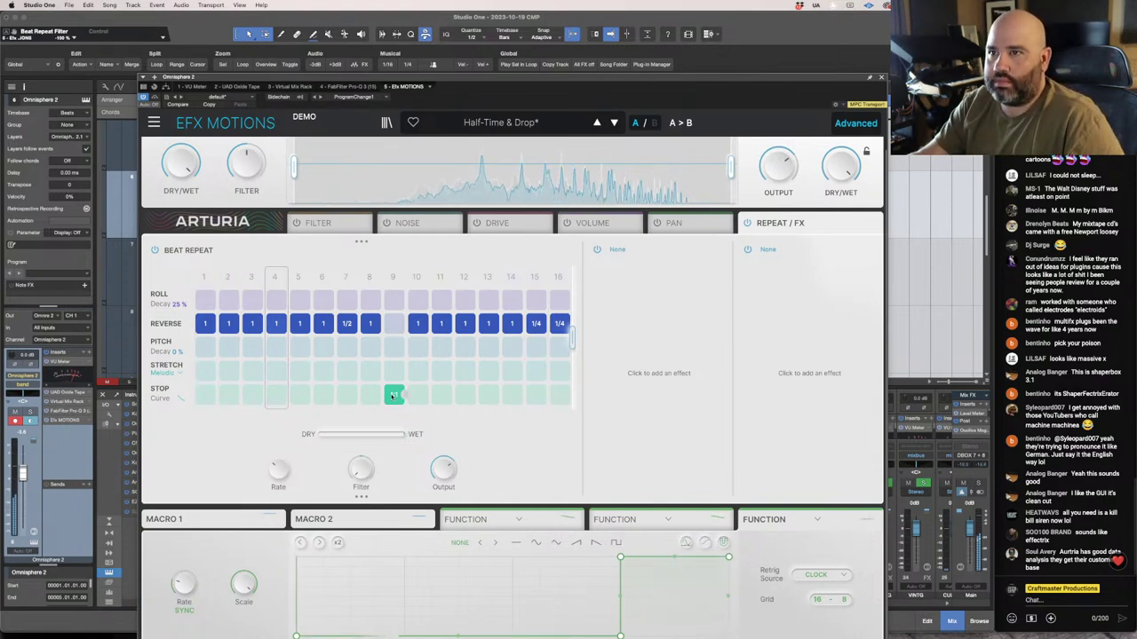
left_click(417, 395)
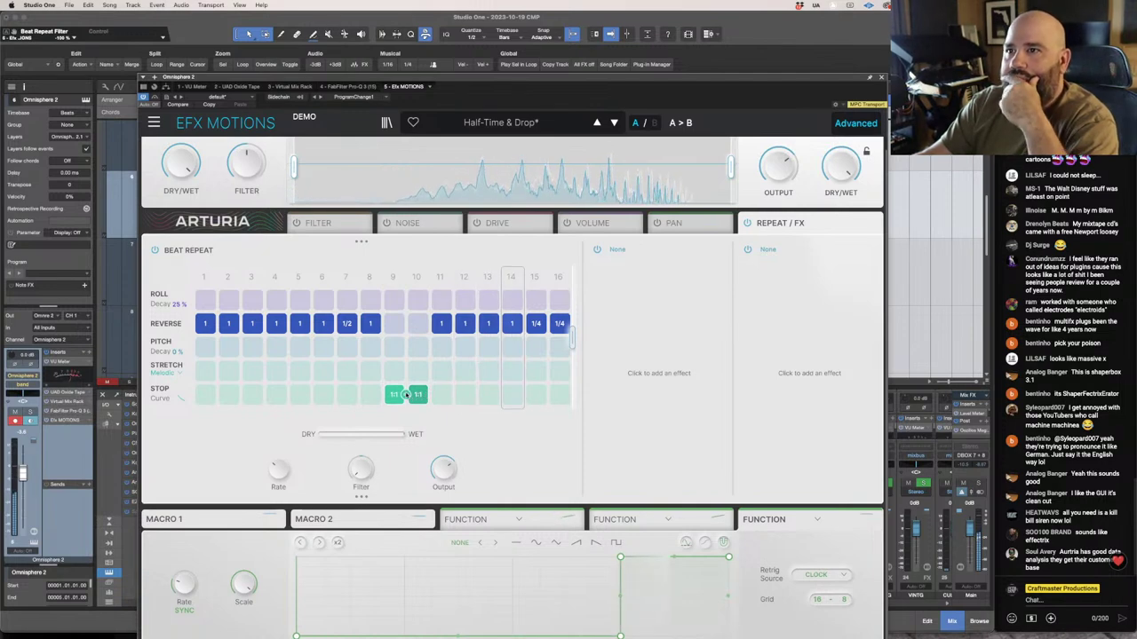
left_click(417, 394)
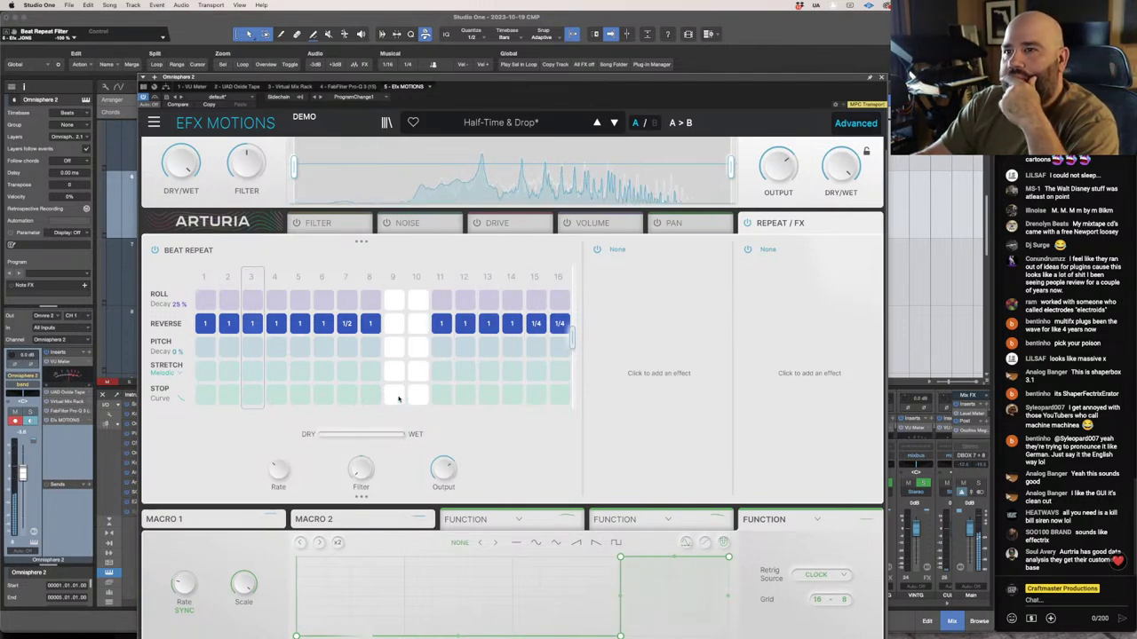
left_click(398, 327)
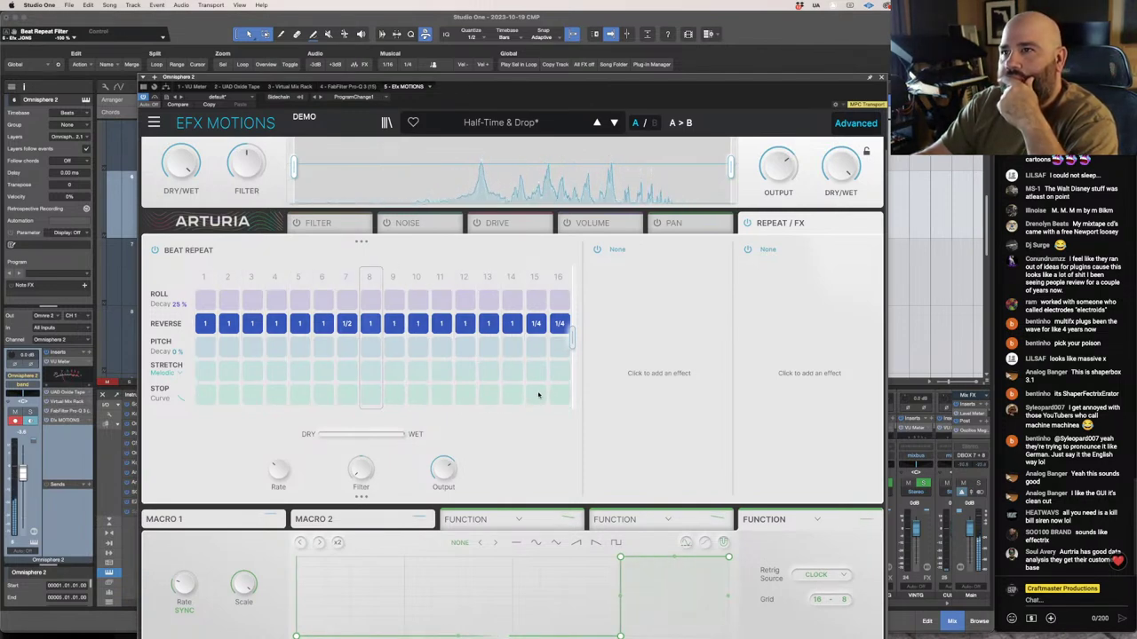
Try 1/1 Stops on Beat Repeat steps 13 to 16 and clear them again.
left_click_drag(536, 394, 559, 394)
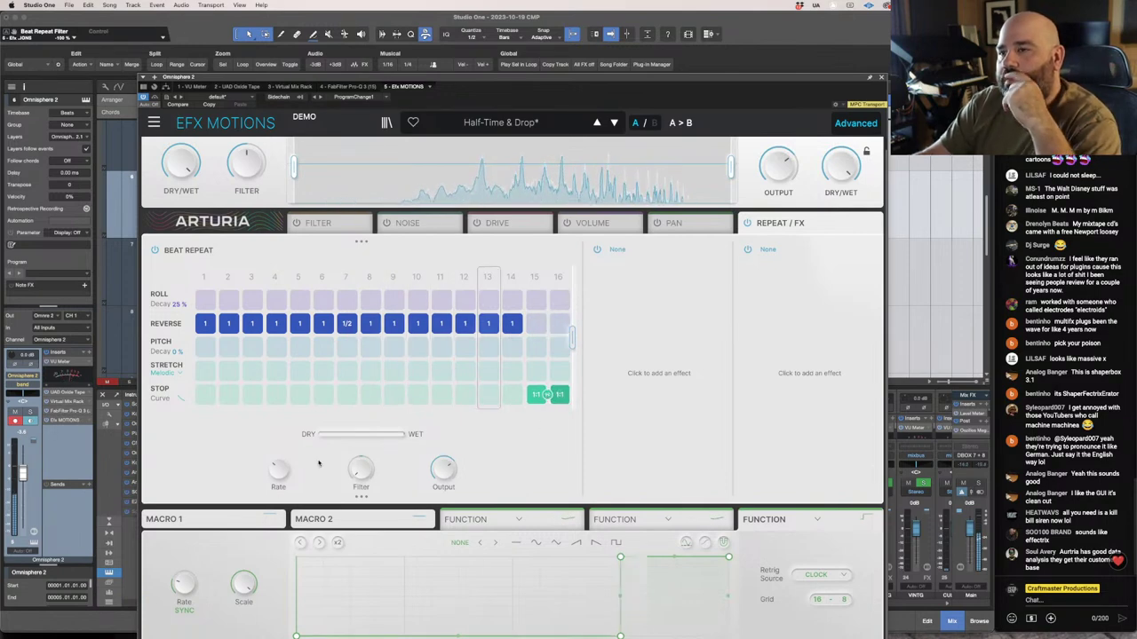
left_click(494, 394)
left_click(508, 394)
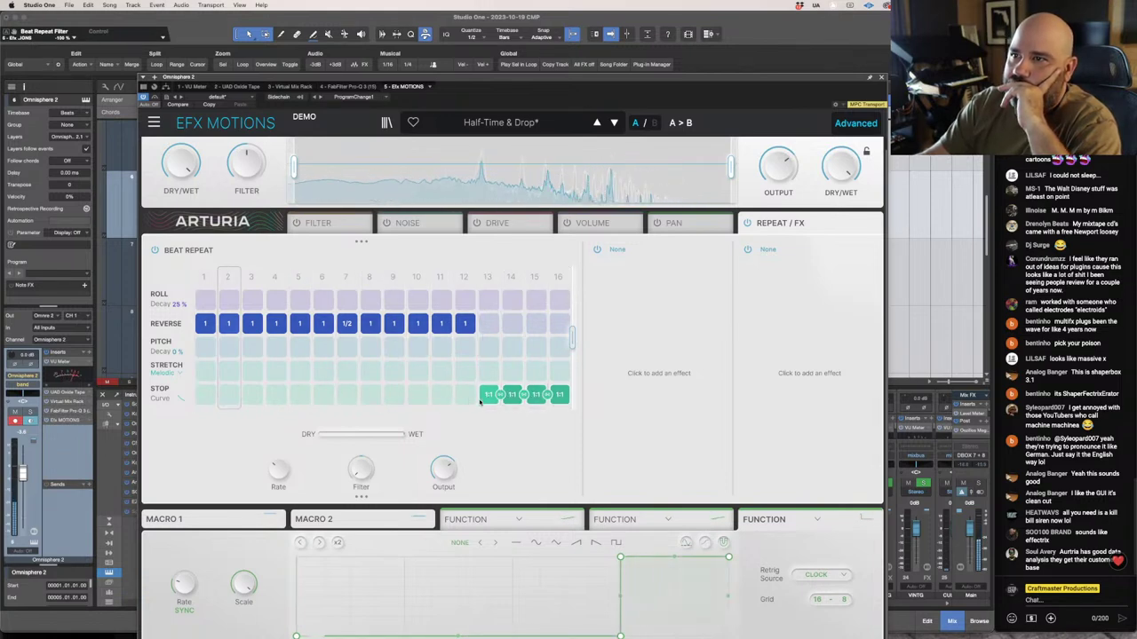
left_click_drag(488, 394, 561, 399)
left_click(562, 400)
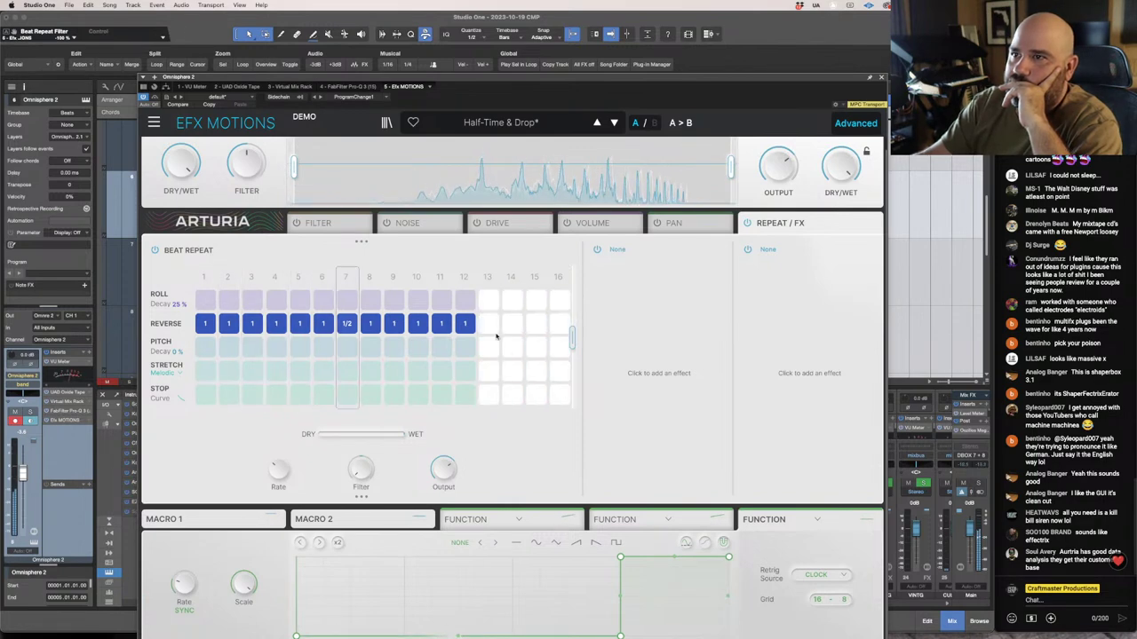
Fill Beat Repeat steps 12 to 16 with Stretch -5 on 12, Stretch -12 on 13 and 14, Roll 1/4 on 15 and Reverse 1/4 on 16.
mouse_move(488, 323)
left_mouse_down()
mouse_move(557, 321)
mouse_move(542, 307)
left_mouse_up()
left_click(539, 302)
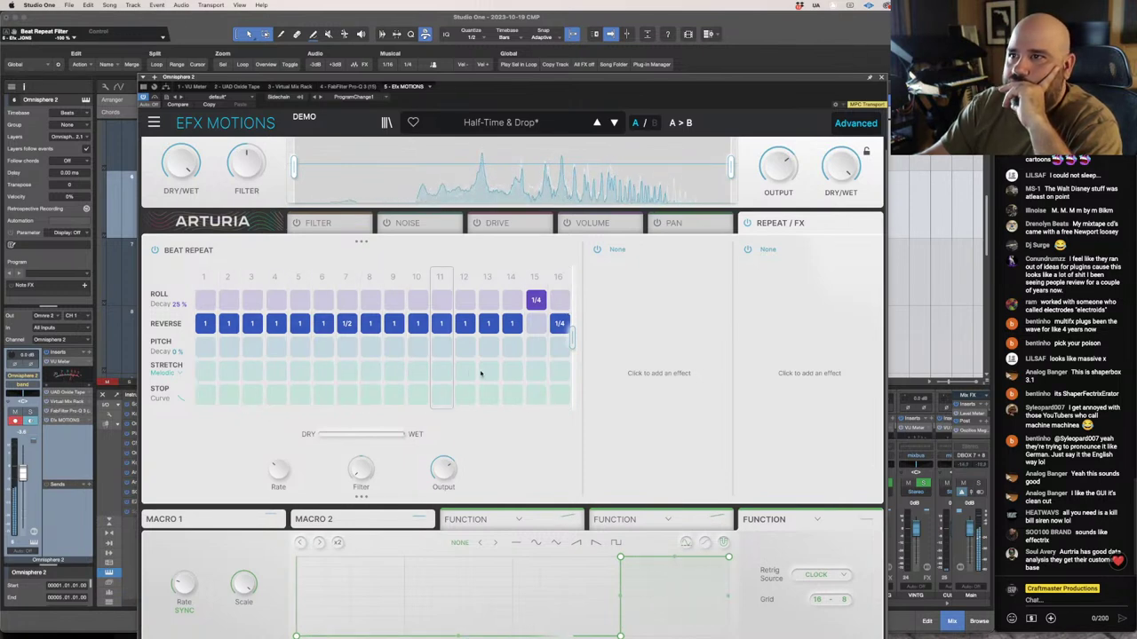
left_click(511, 371)
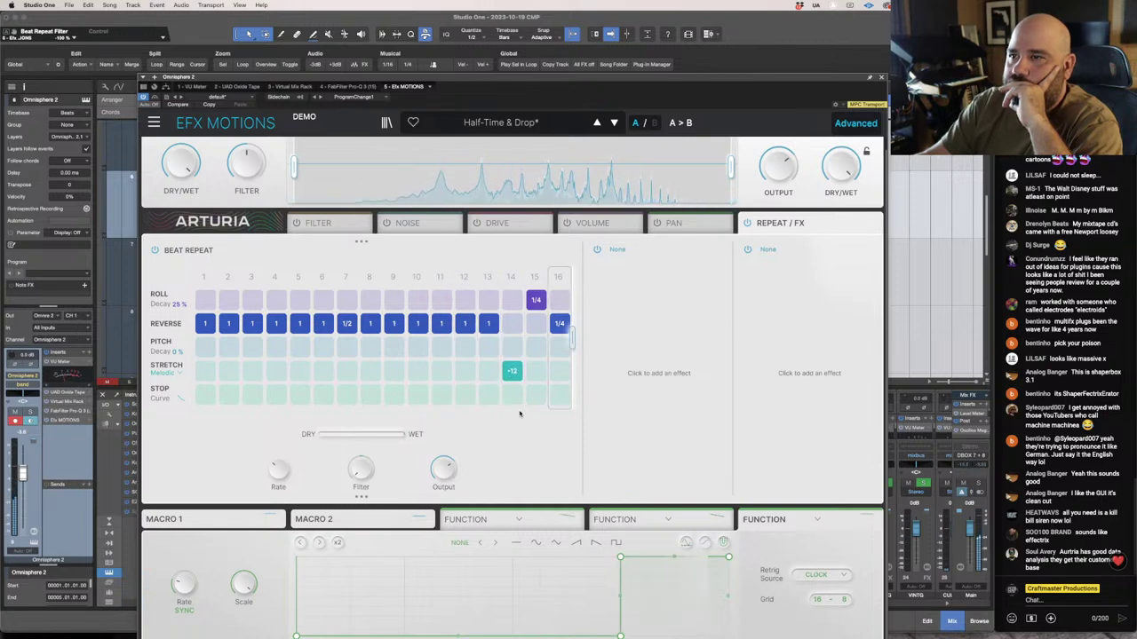
left_click(464, 371)
mouse_move(465, 371)
left_mouse_down()
mouse_move(464, 359)
mouse_move(468, 386)
left_mouse_up()
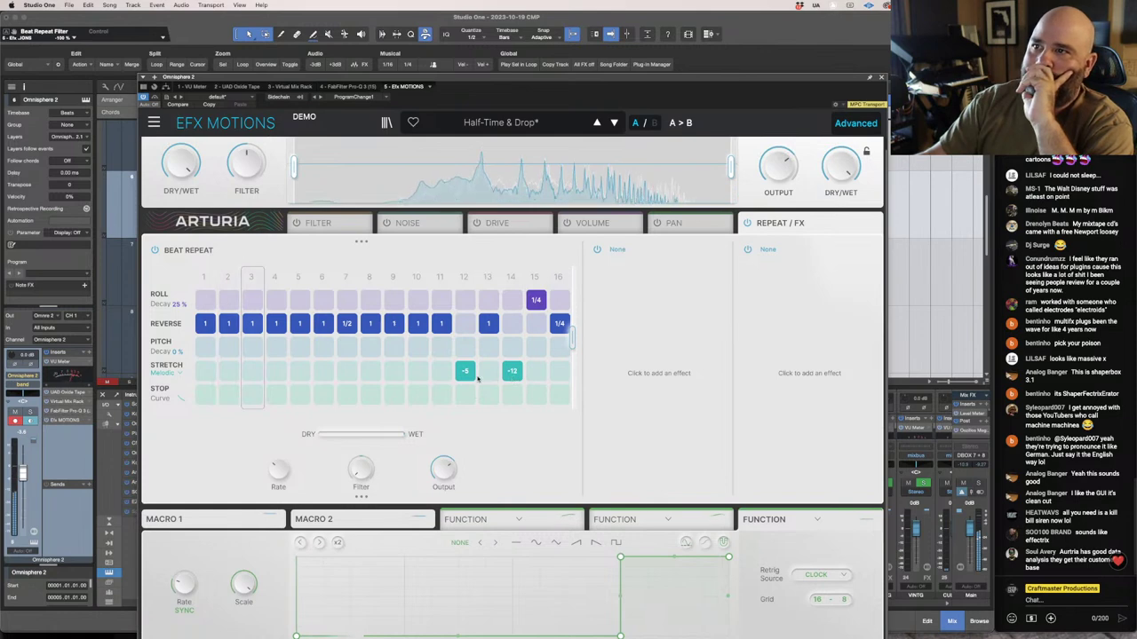
left_click(489, 365)
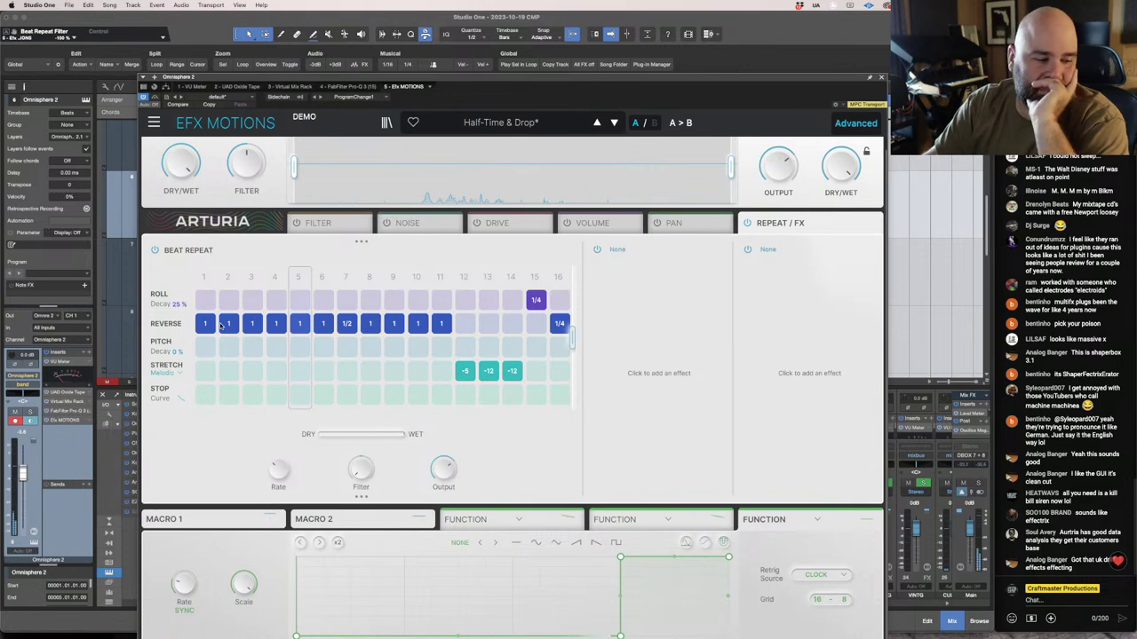
Clear every Reverse, Stretch and Roll cell so that all 16 Beat Repeat steps are empty.
left_click(394, 320)
left_click_drag(417, 323, 440, 323)
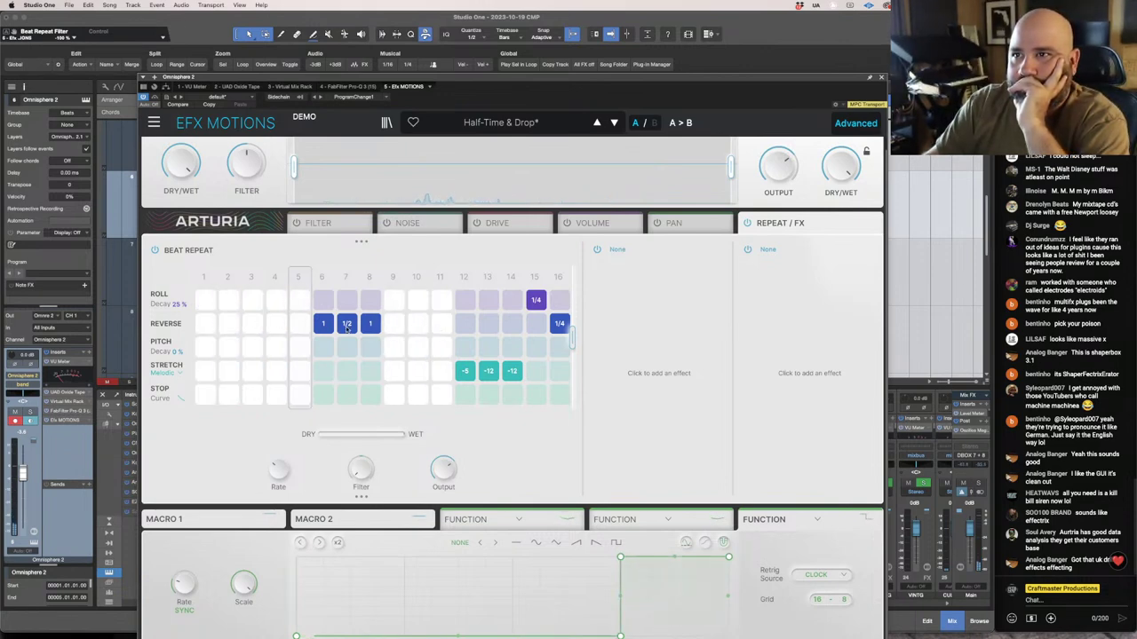
left_click_drag(322, 323, 373, 322)
left_click(465, 371)
left_click_drag(487, 370, 513, 370)
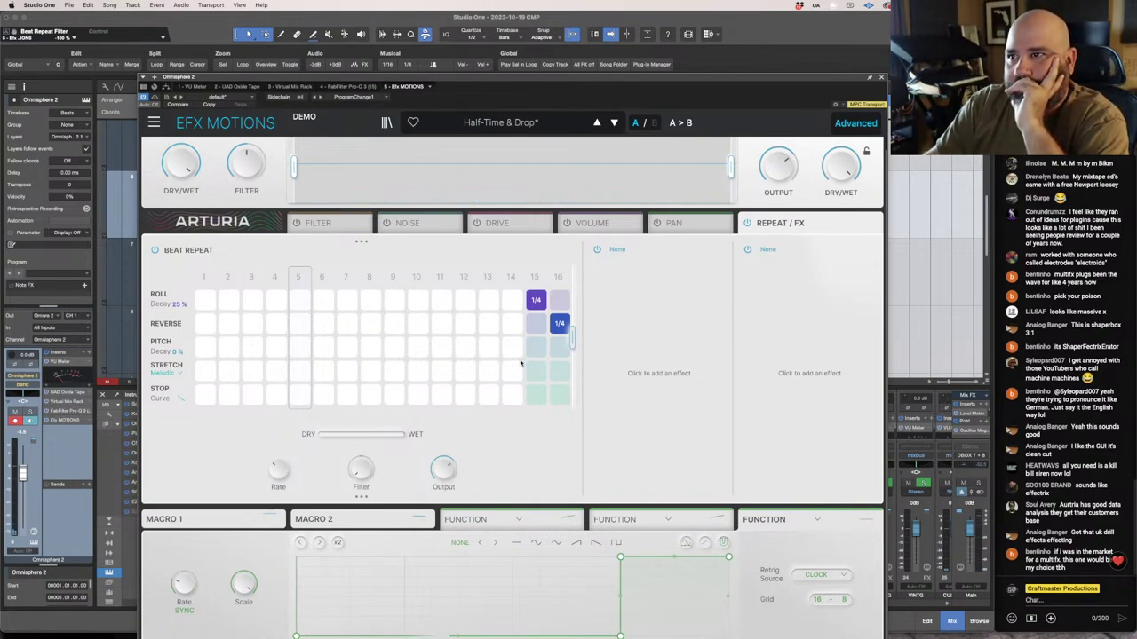
left_click(537, 300)
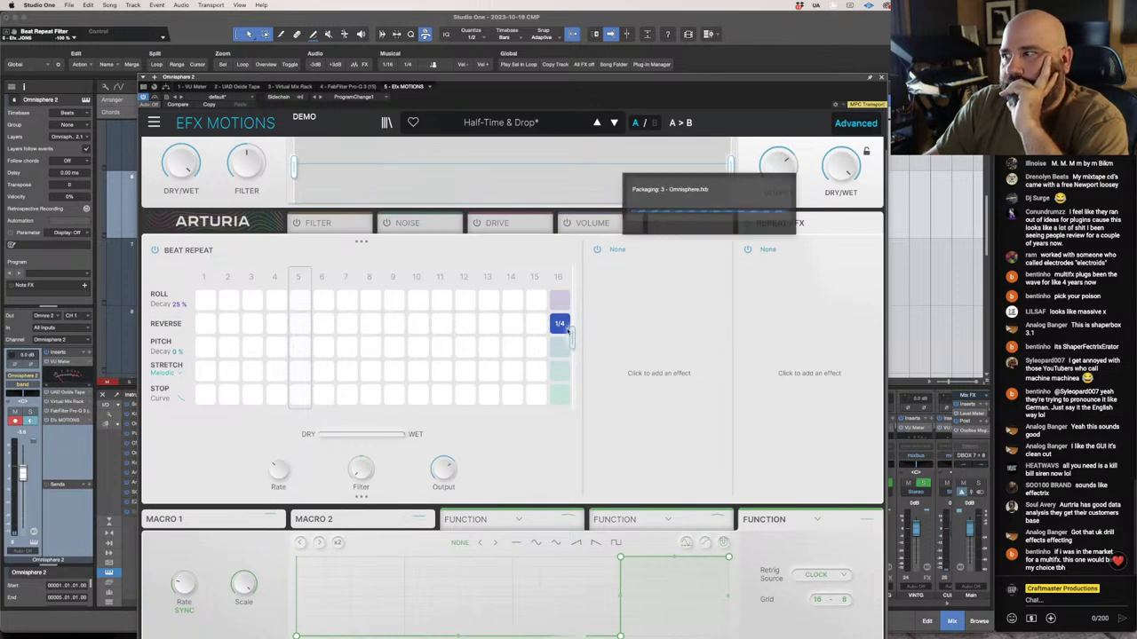
left_click(567, 329)
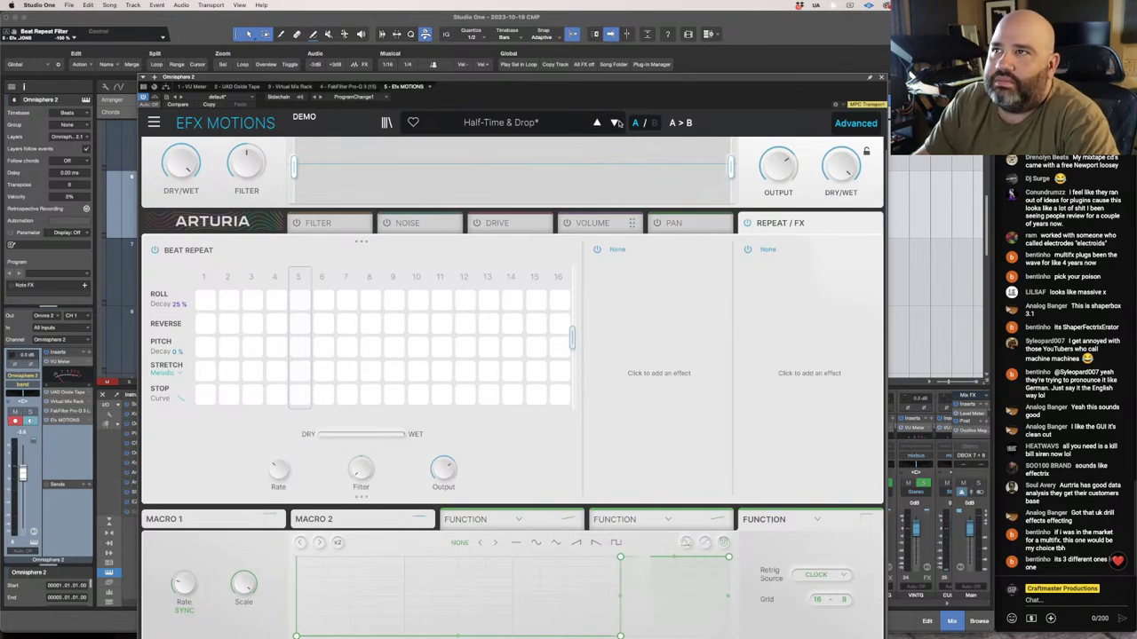
Bring the whole plug-in window into view and examine the Pan, Volume, Drive, Noise and Filter modules and their motion envelopes.
left_click_drag(712, 81, 676, 53)
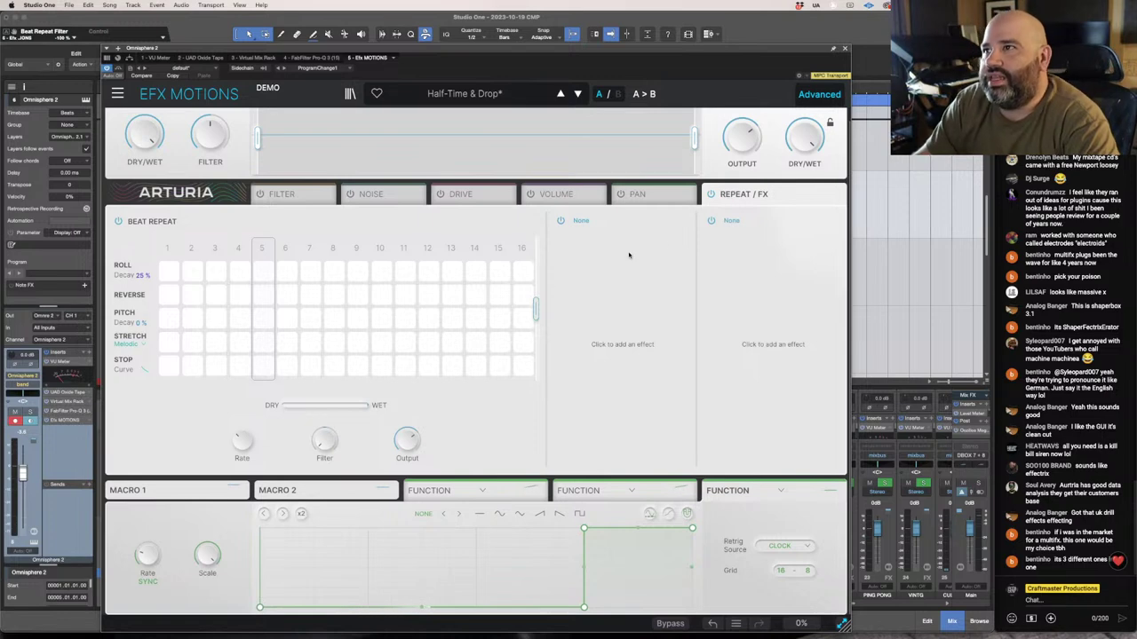
left_click(644, 197)
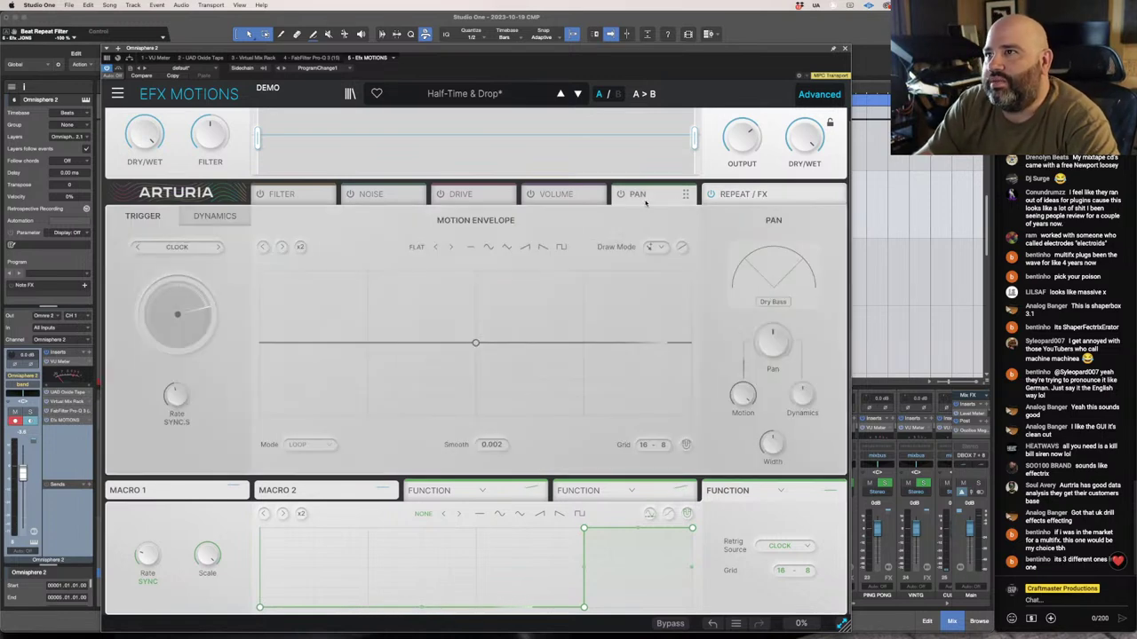
left_click(557, 198)
left_click(471, 197)
left_click(390, 199)
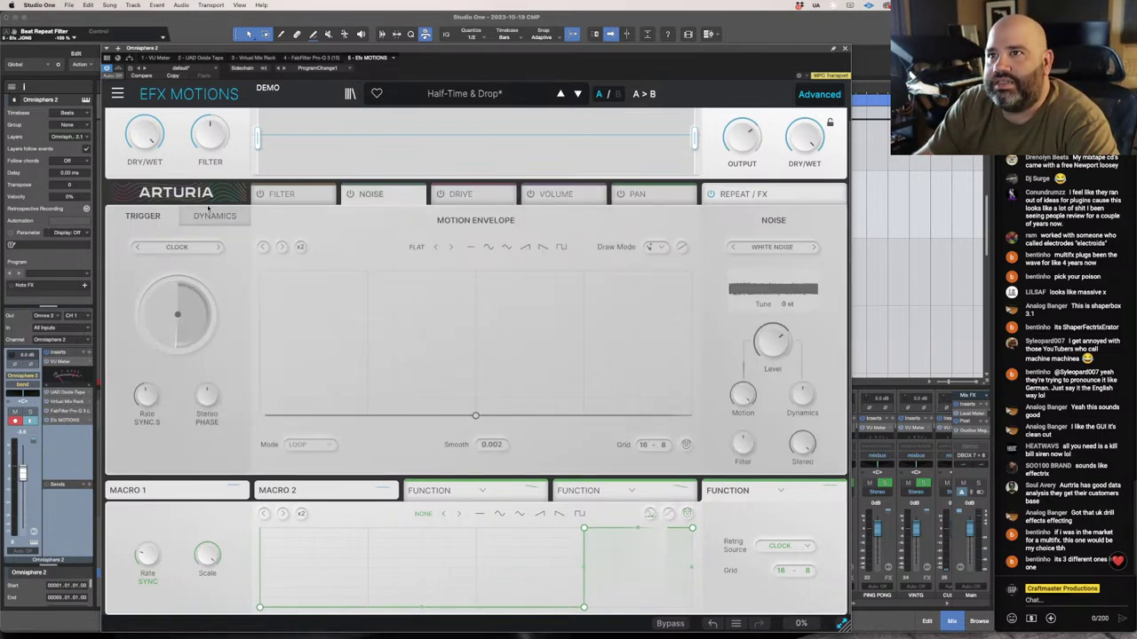
left_click(284, 198)
left_click(409, 195)
left_click(477, 194)
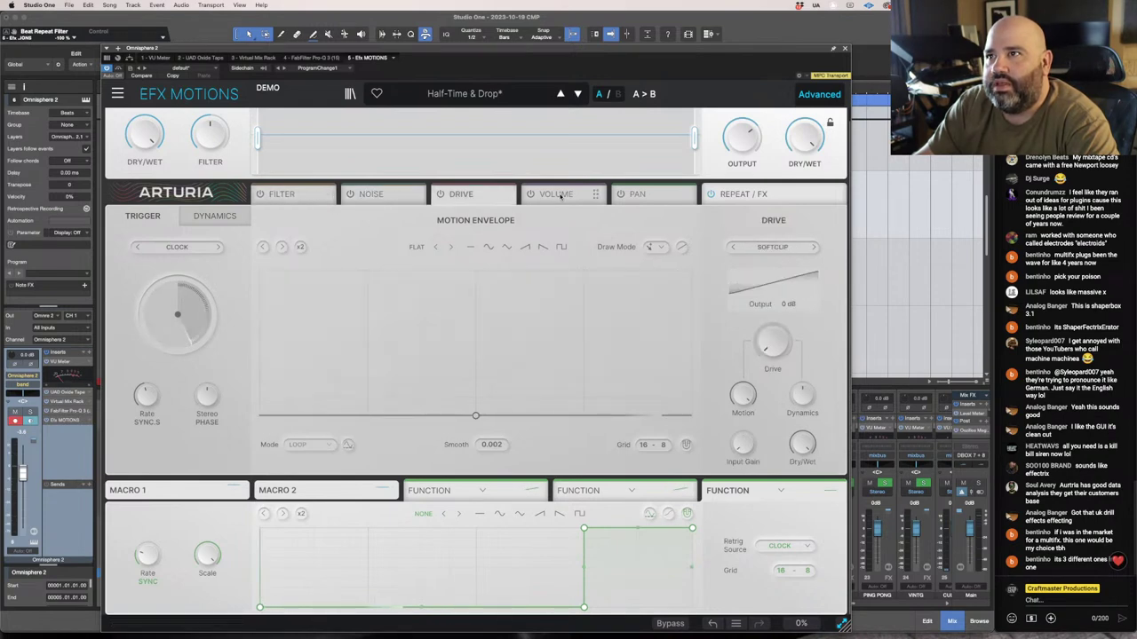
left_click(557, 196)
left_click(644, 195)
left_click(680, 197)
left_click(675, 197)
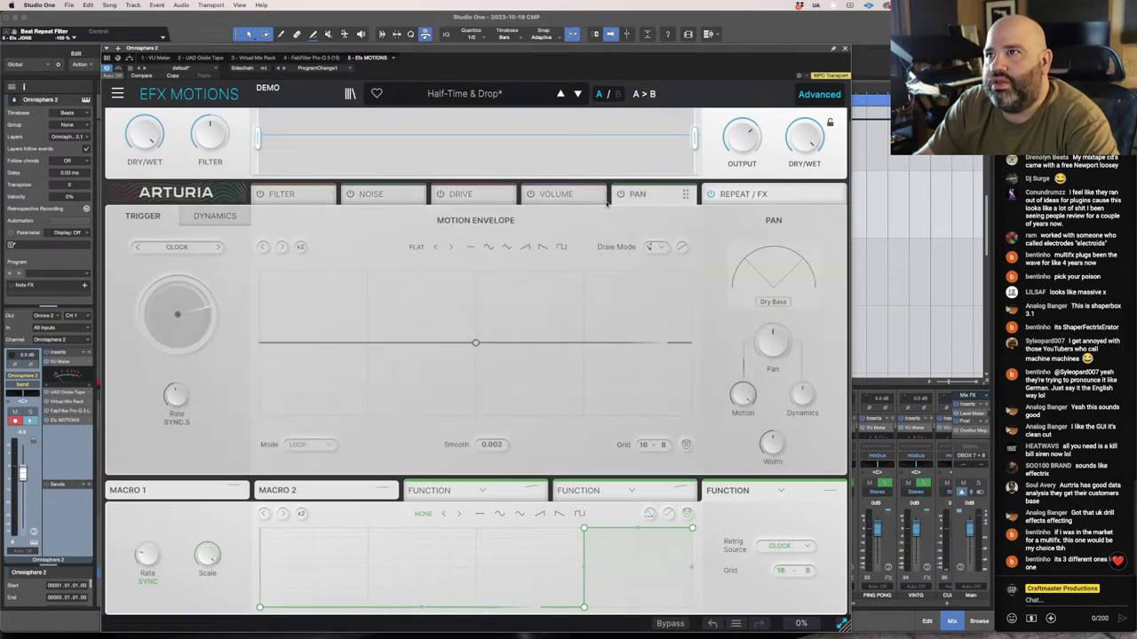
left_click(556, 195)
left_click(477, 194)
left_click(377, 195)
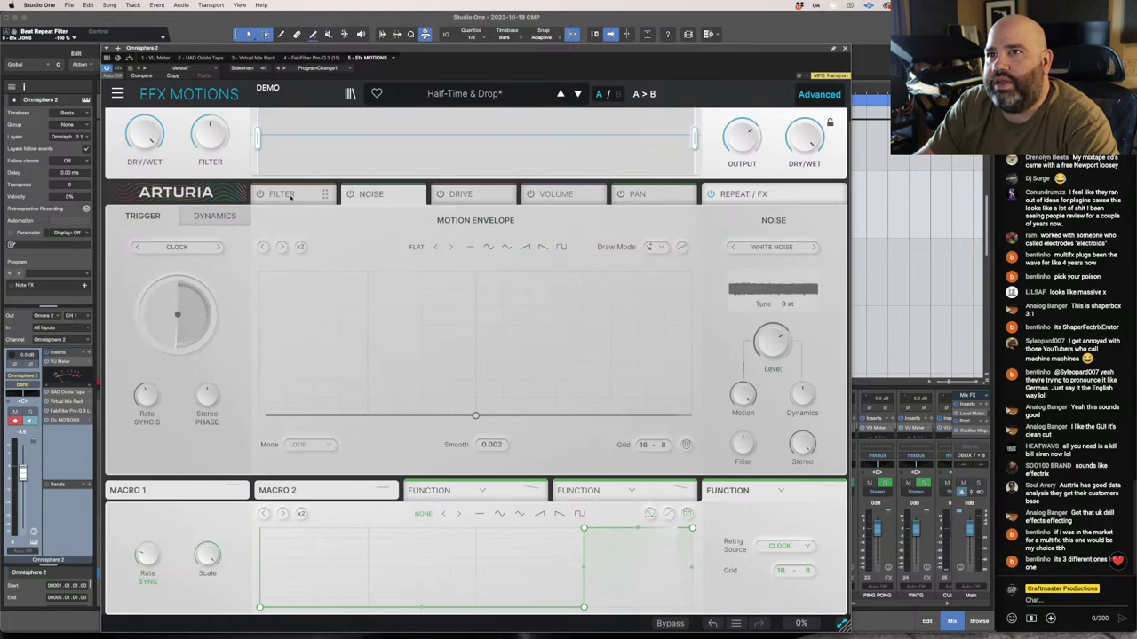
left_click(284, 195)
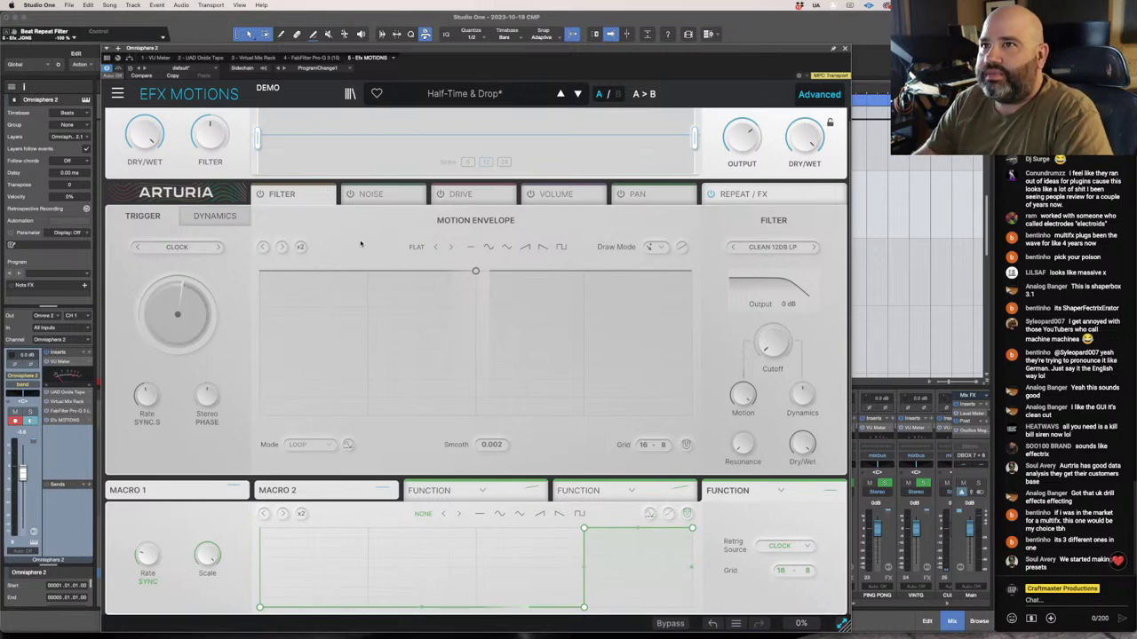
left_click(374, 194)
left_click(472, 197)
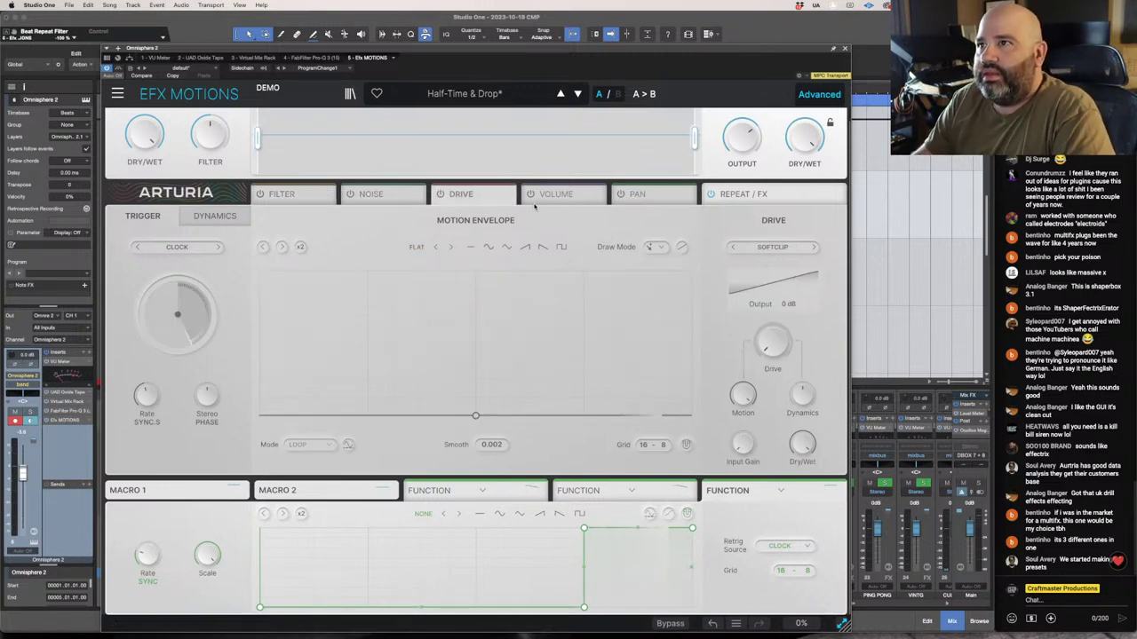
left_click(538, 195)
left_click(637, 194)
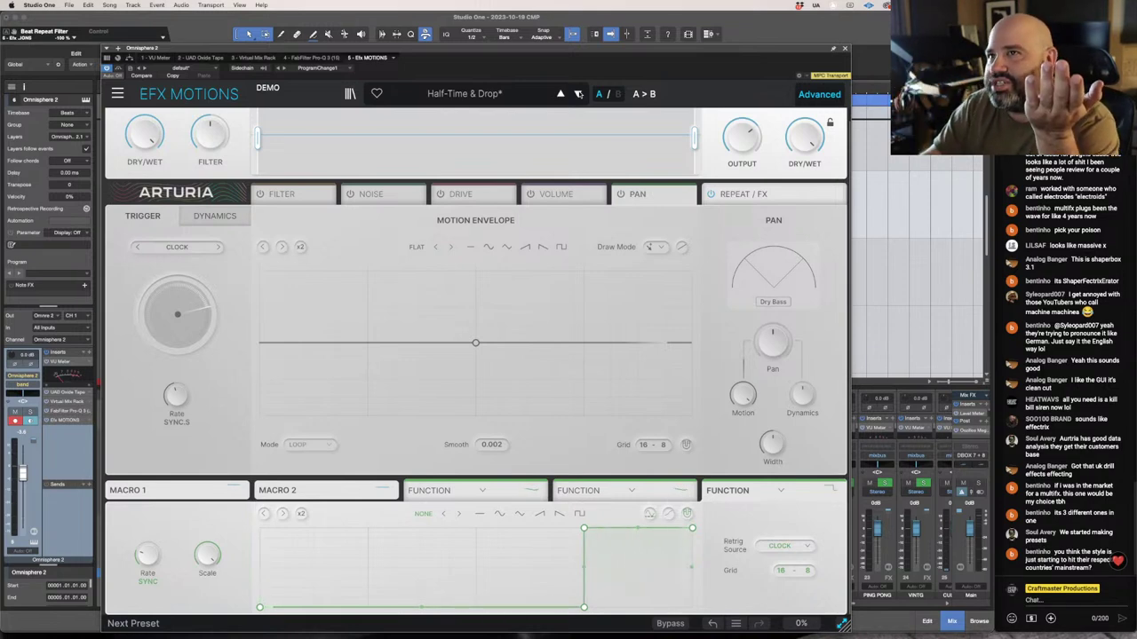
Load the preset Violet Drive and close the Efx MOTIONS window.
left_click(579, 94)
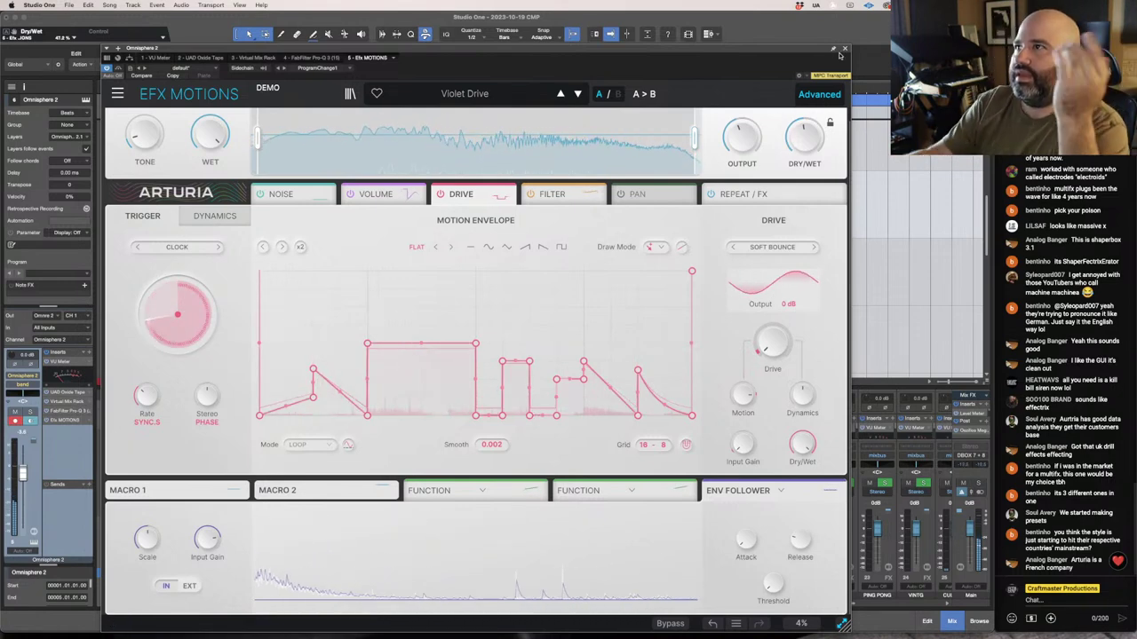
left_click(845, 49)
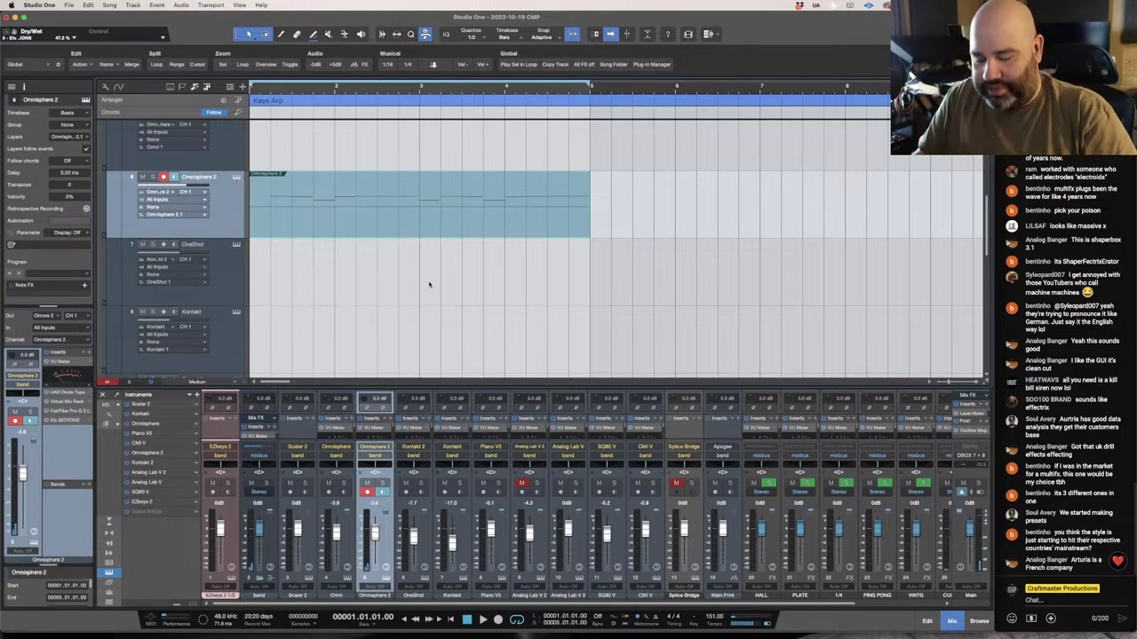
Shrink the arrangement tracks to the Tiny height and add the Impact instrument from the browser as a new track.
key("shift+w")
key("shift+w")
key("shift+w")
key("shift+w")
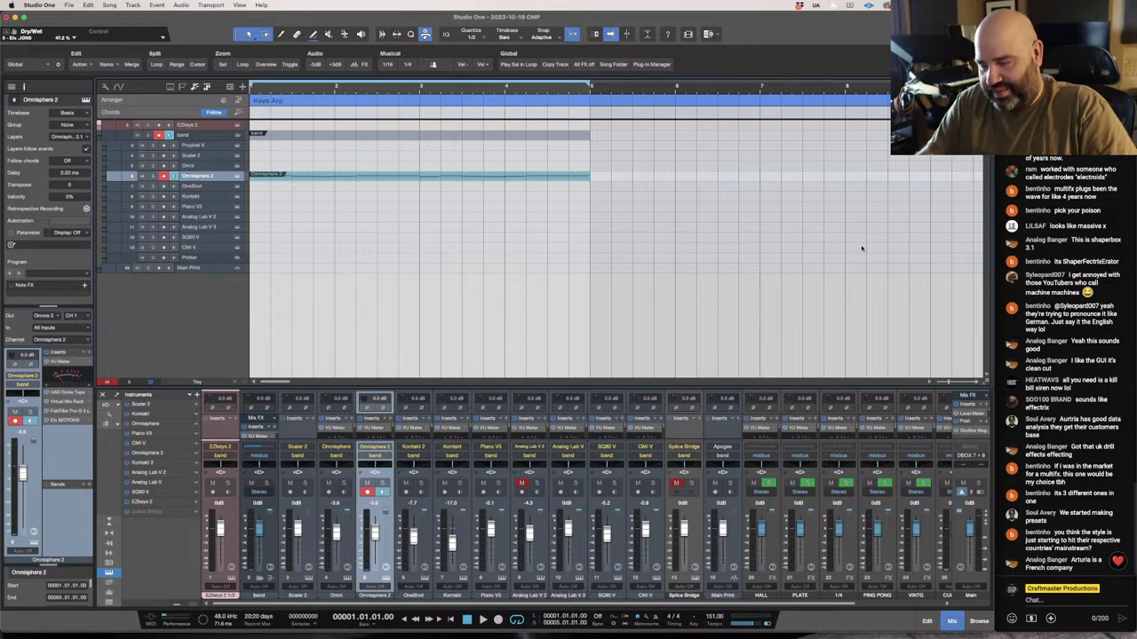
key("F5")
scroll(934, 238, "down", 10)
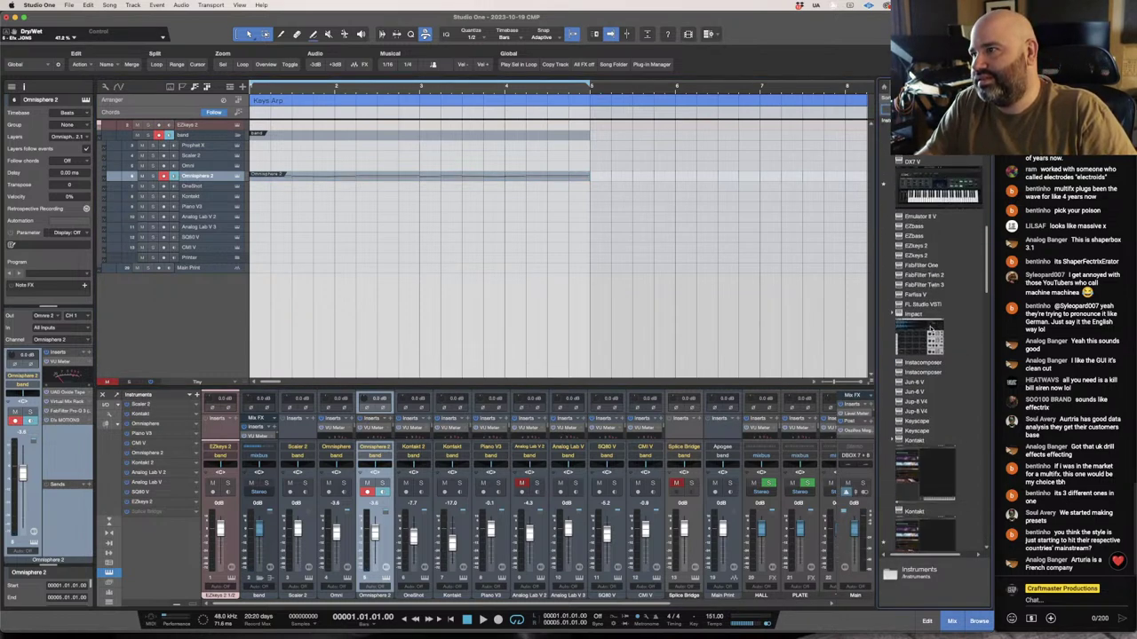
left_click_drag(920, 312, 134, 313)
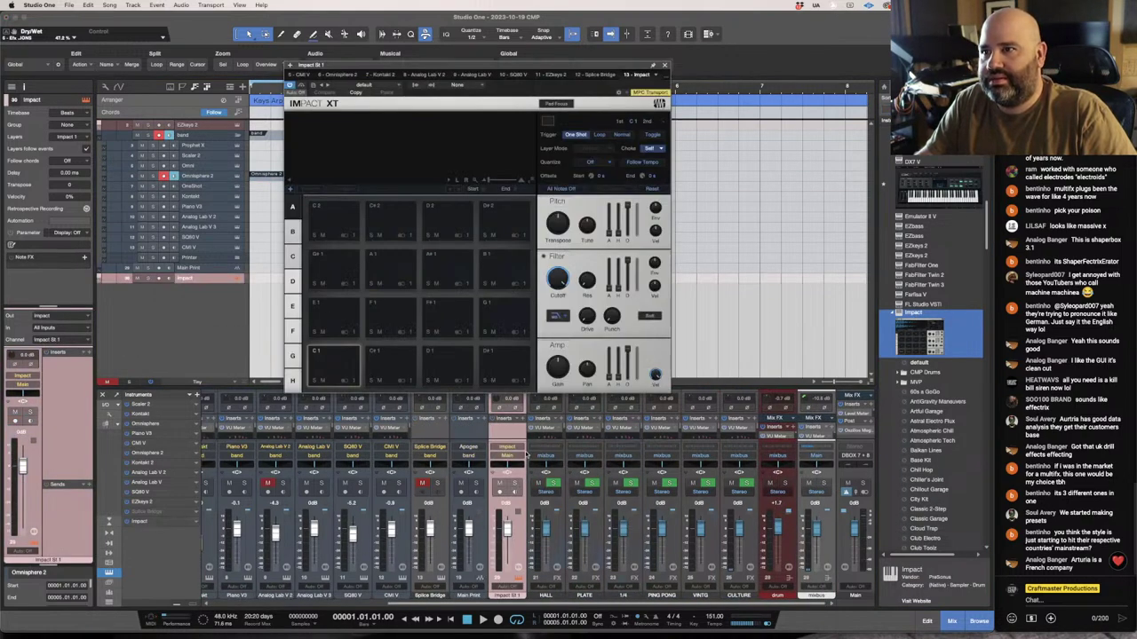
Load the Trap Kit 1 preset from the CMP Drums folder into Impact.
left_click(508, 456)
left_click(380, 100)
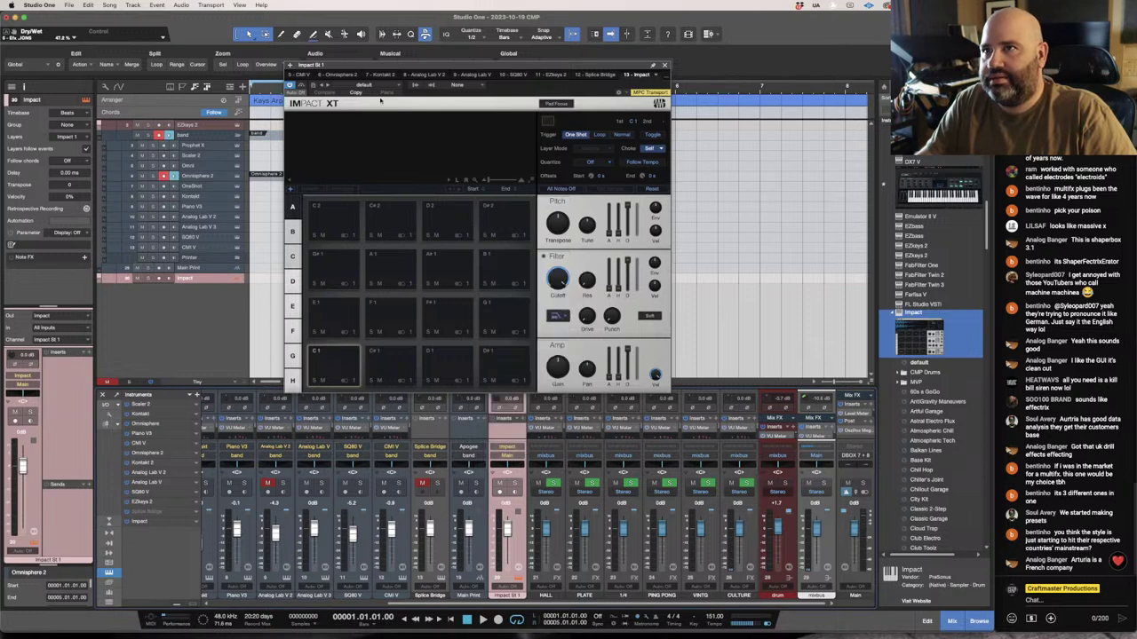
left_click(385, 86)
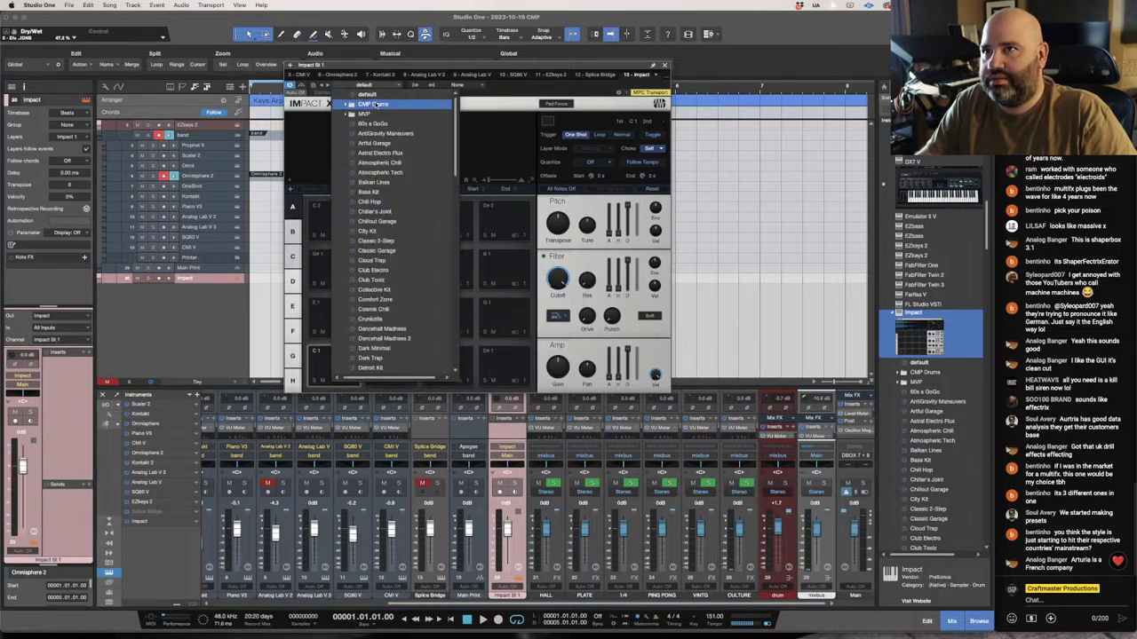
left_click(371, 104)
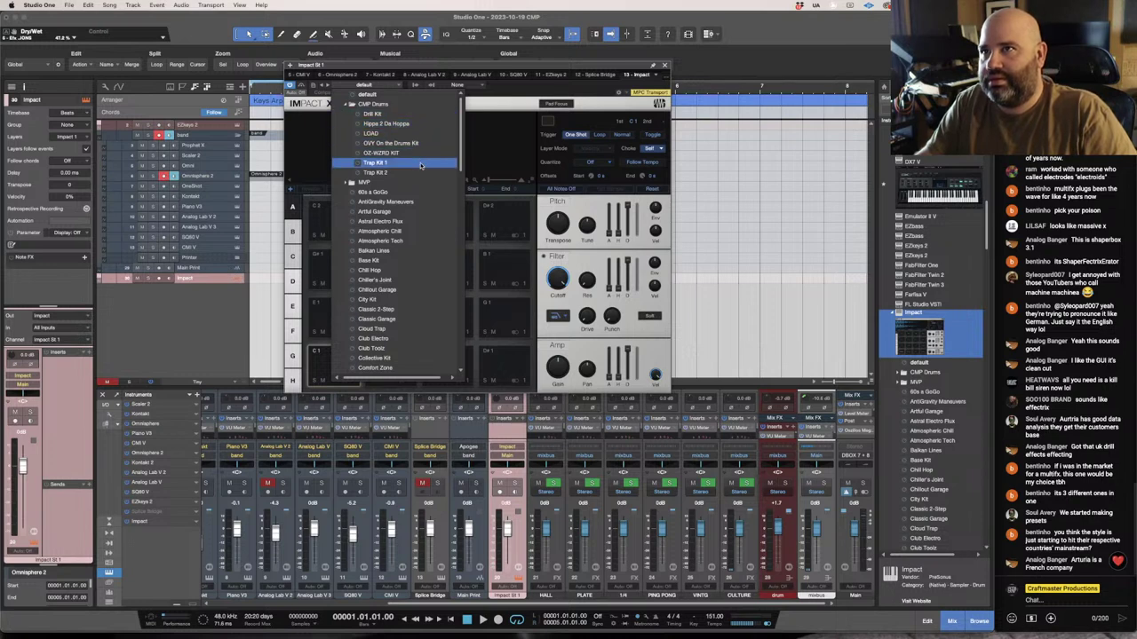
left_click(391, 163)
Audition the filled drum pads of the loaded Impact kit.
left_click(359, 369)
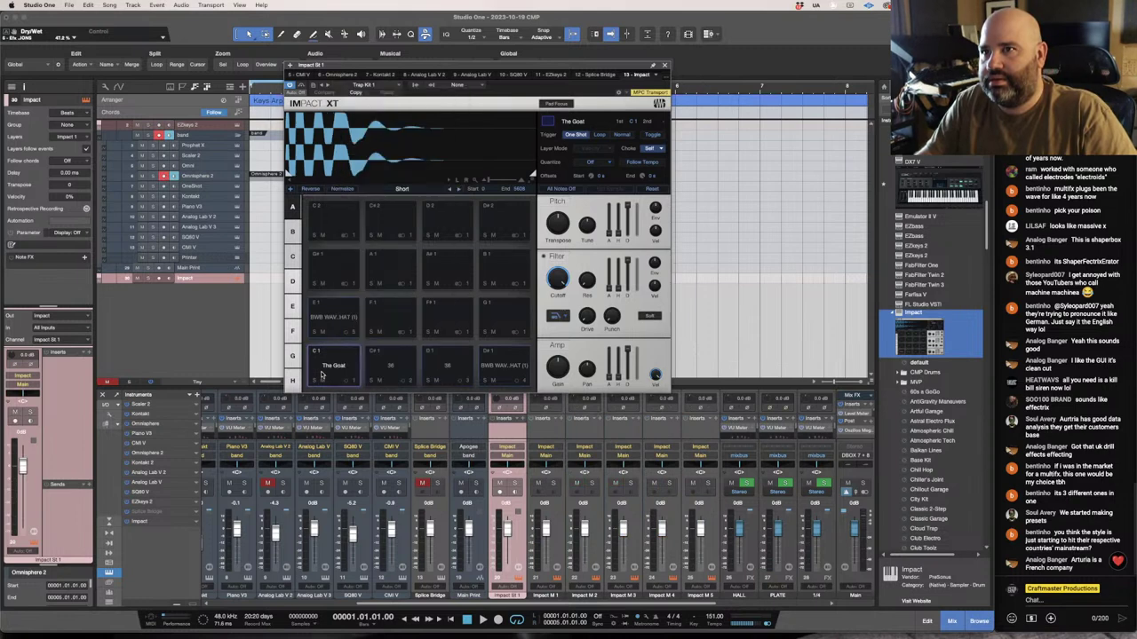
left_click(387, 368)
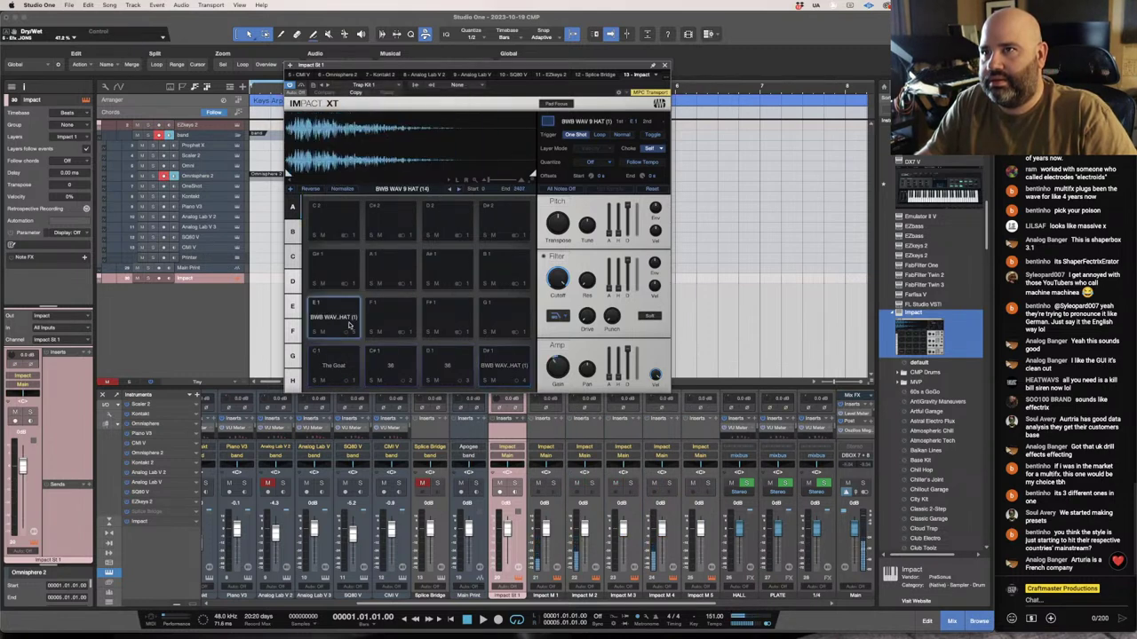
left_click(336, 362)
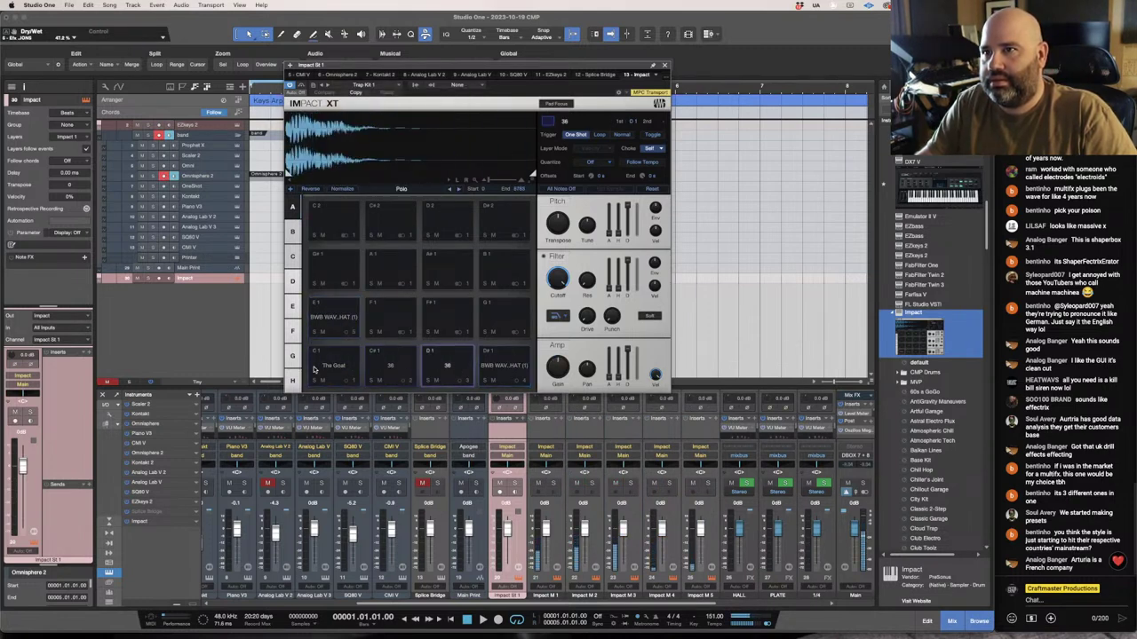
Load the TRAP preset from the Genre Starts folder into the Impact track's pattern and play it, closing the Impact window.
left_click_drag(471, 65, 586, 51)
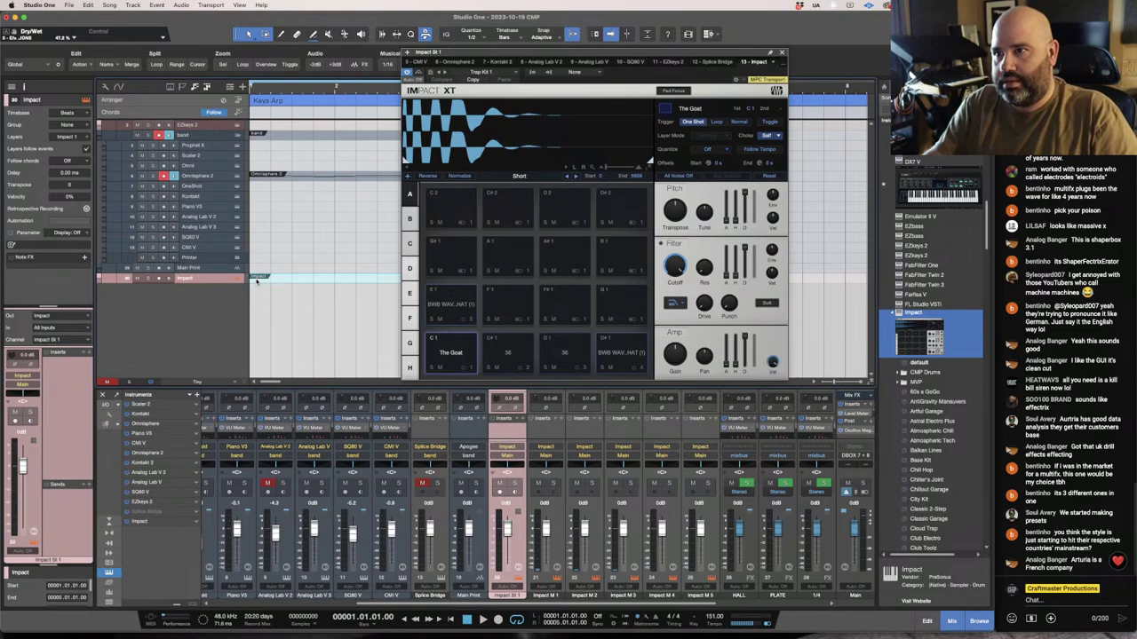
double_click(257, 279)
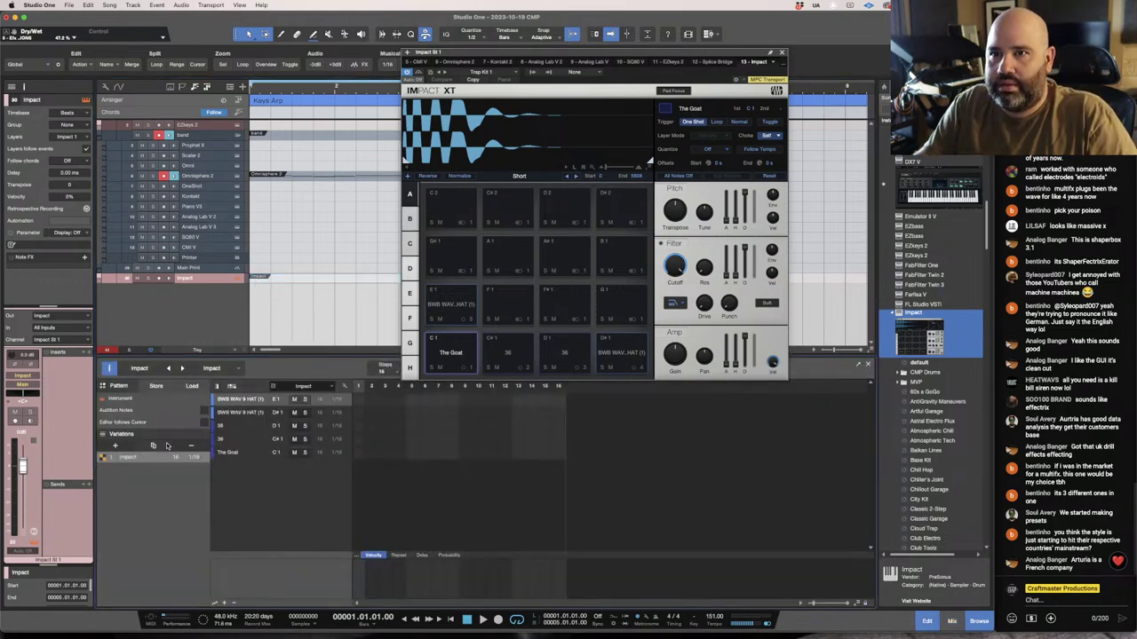
left_click(190, 386)
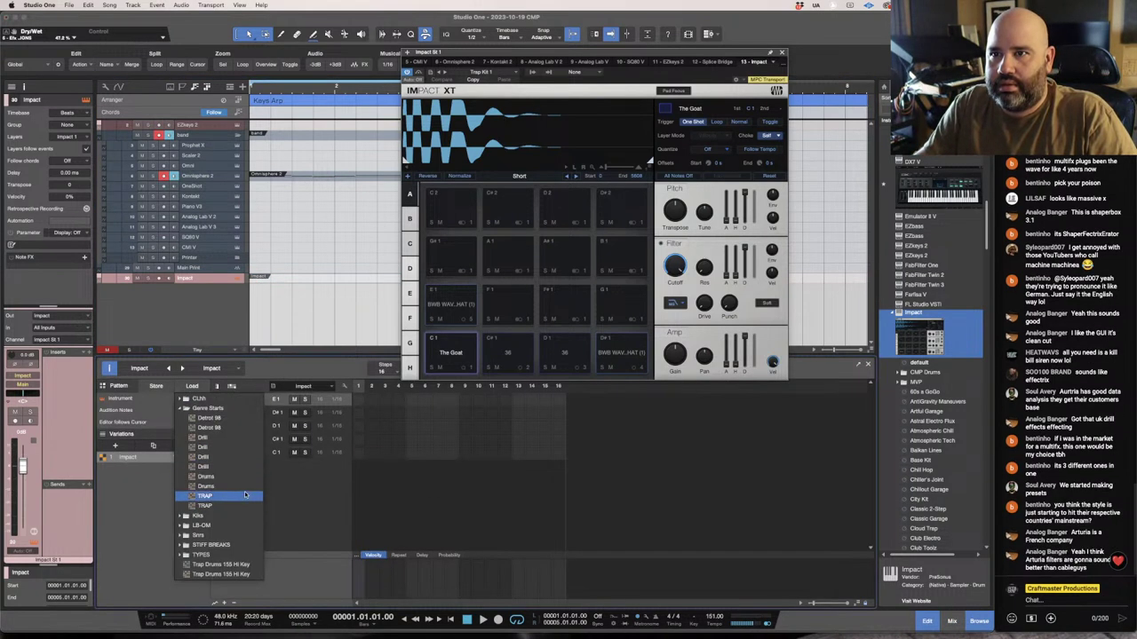
left_click(240, 499)
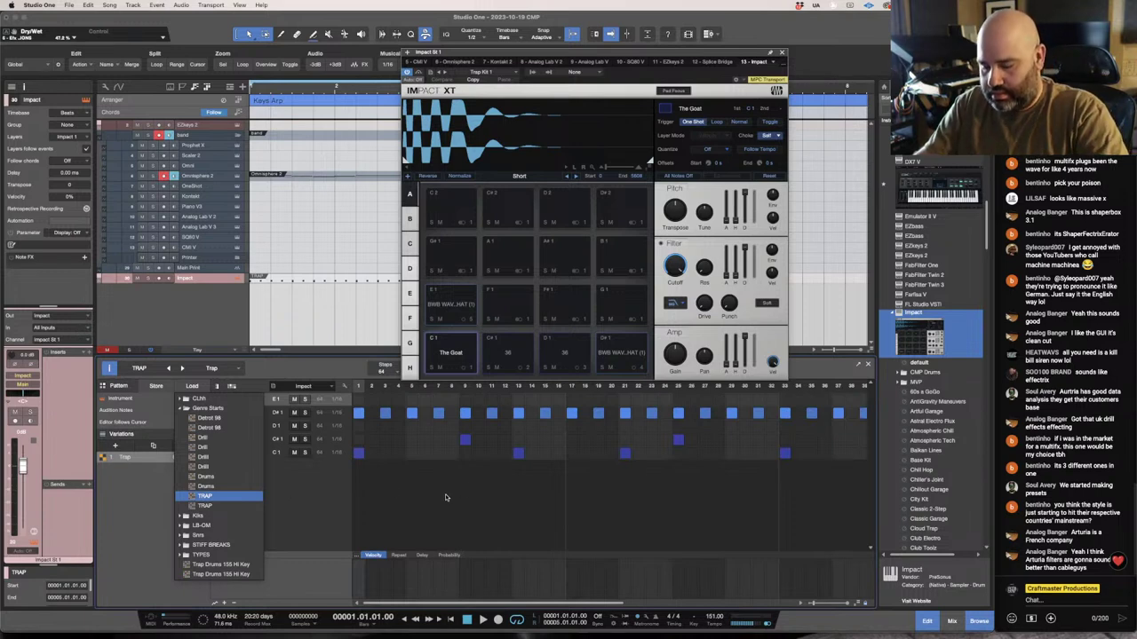
key("space")
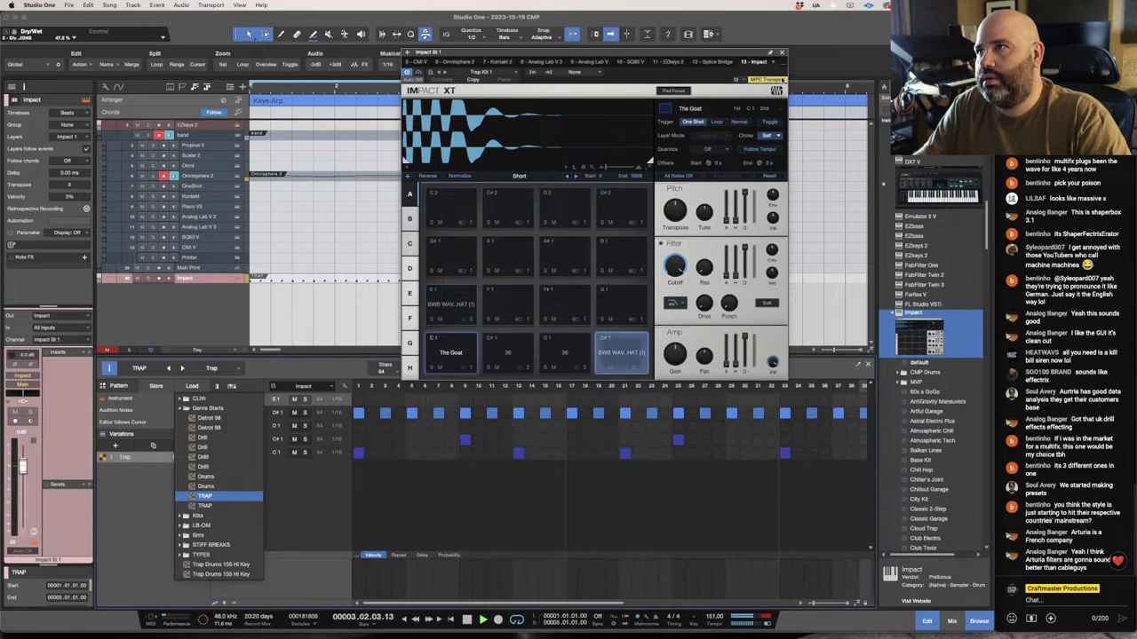
left_click(739, 120)
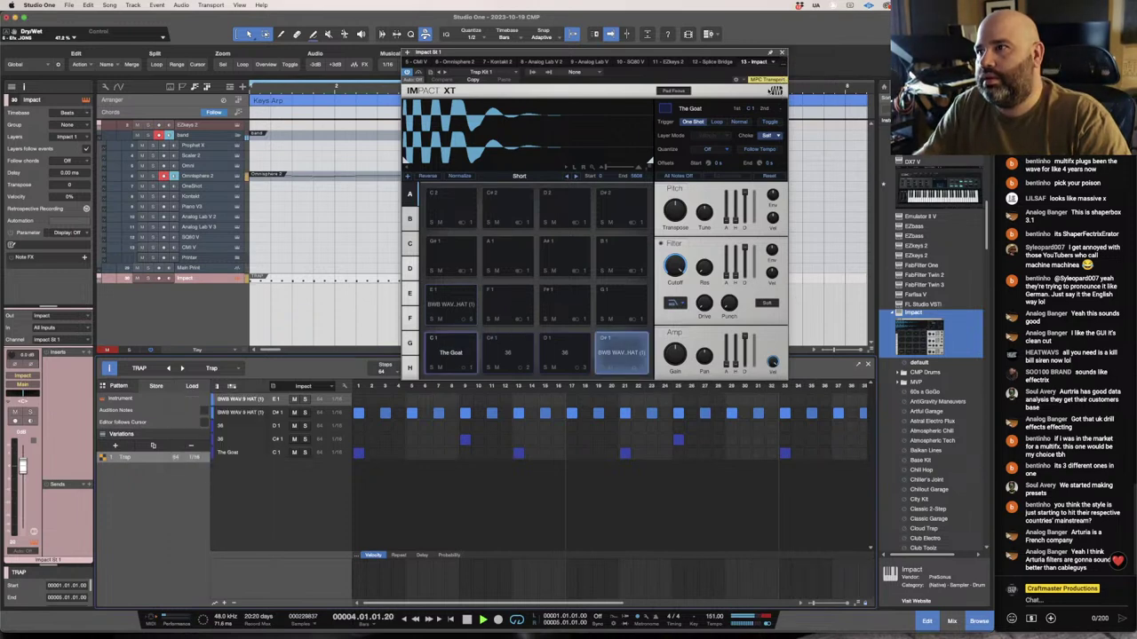
left_click(781, 53)
Switch from the pattern editor to the mixer and bring the Impact output channels into view.
left_click(76, 368)
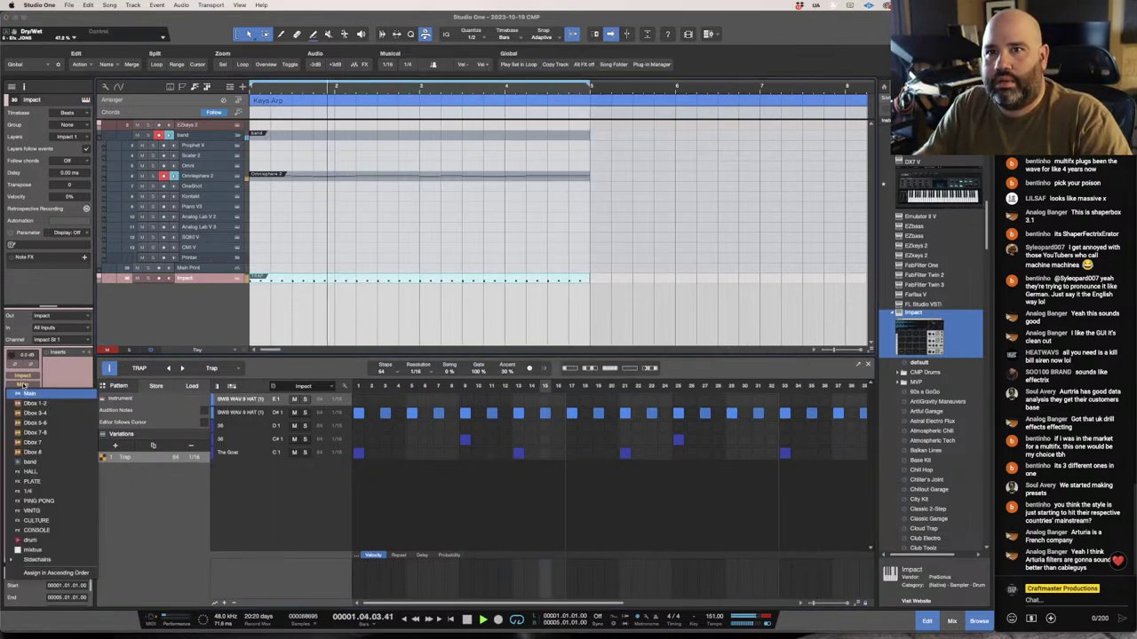
left_click(77, 368)
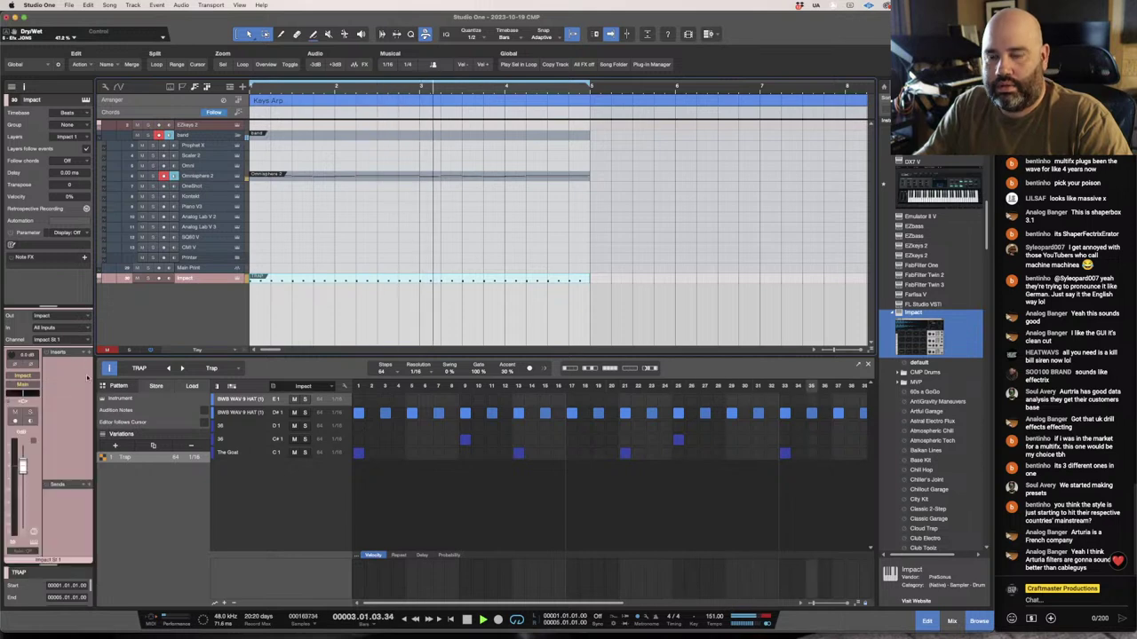
key("F3")
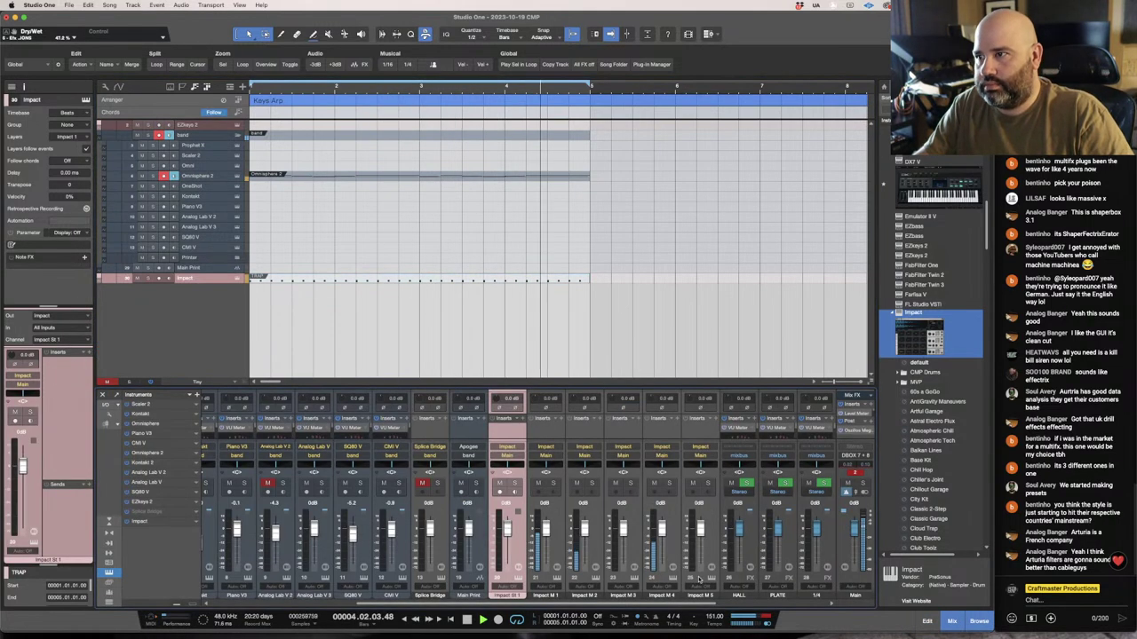
scroll(562, 576, "right", 2)
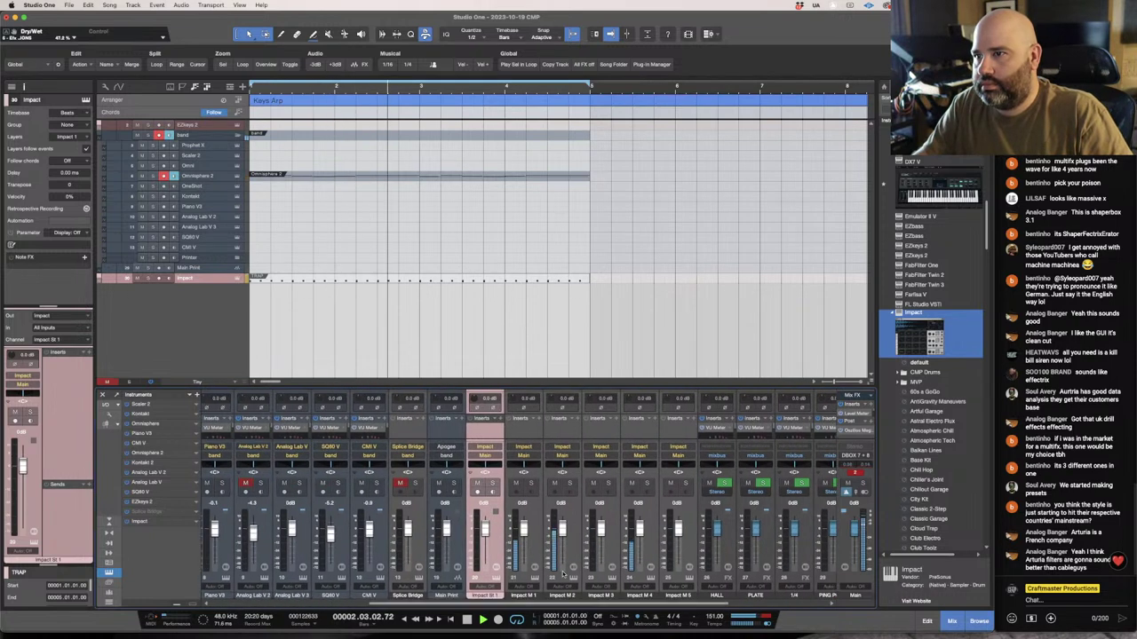
Try routing the Impact M 1 channel to Dbox 7 and the Impact M 2 channel to Dbox 8.
left_click(523, 455)
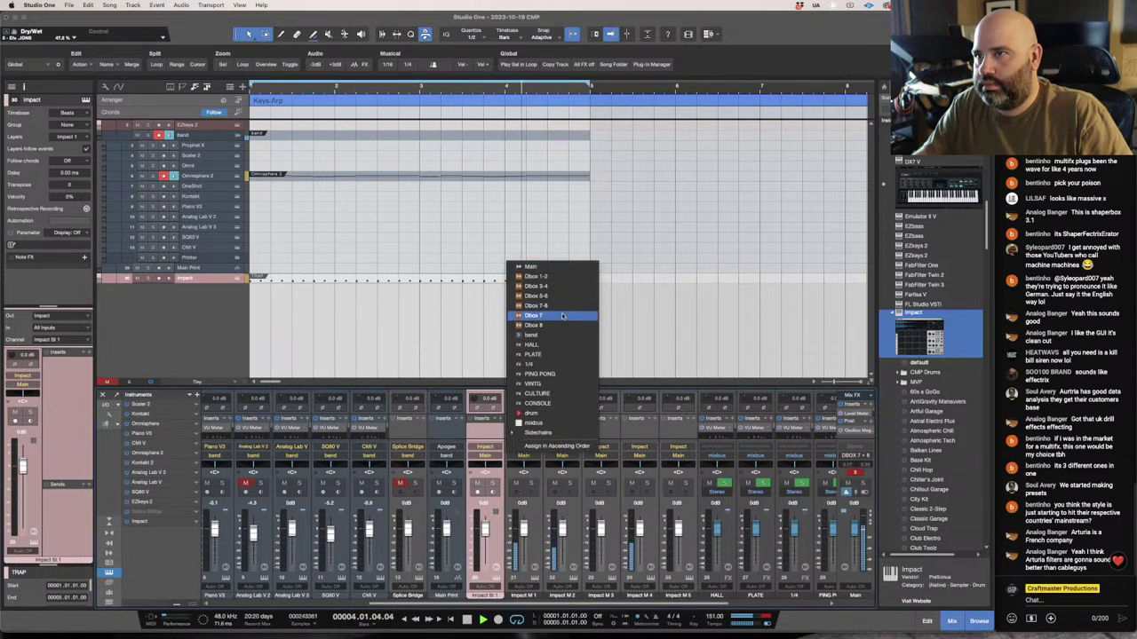
left_click(560, 316)
left_click(562, 455)
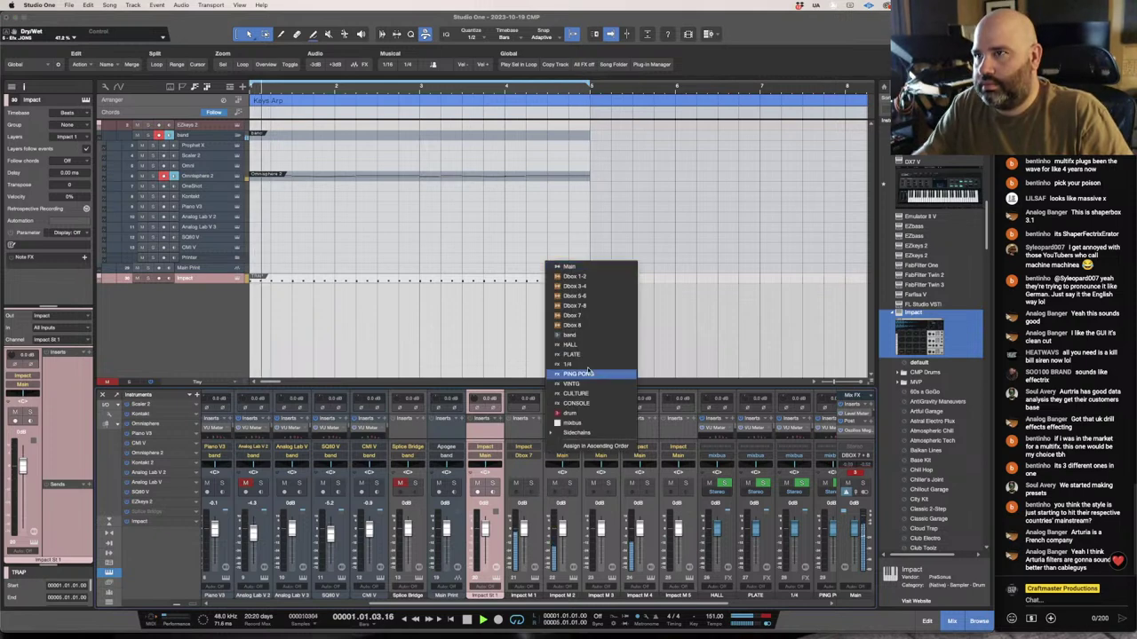
left_click(595, 325)
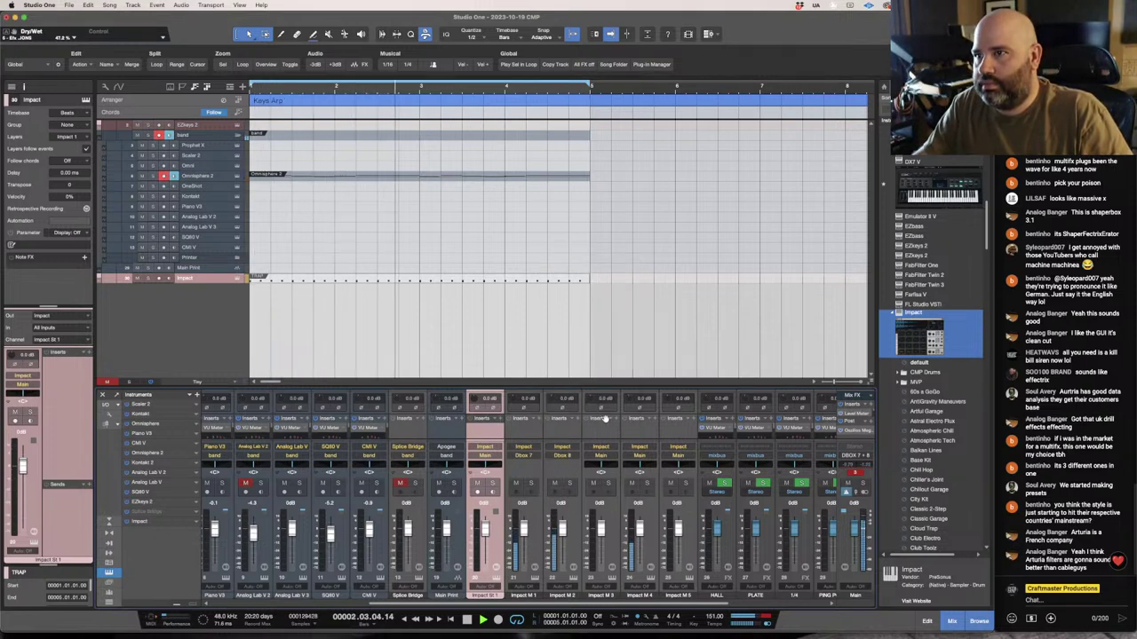
left_click(639, 456)
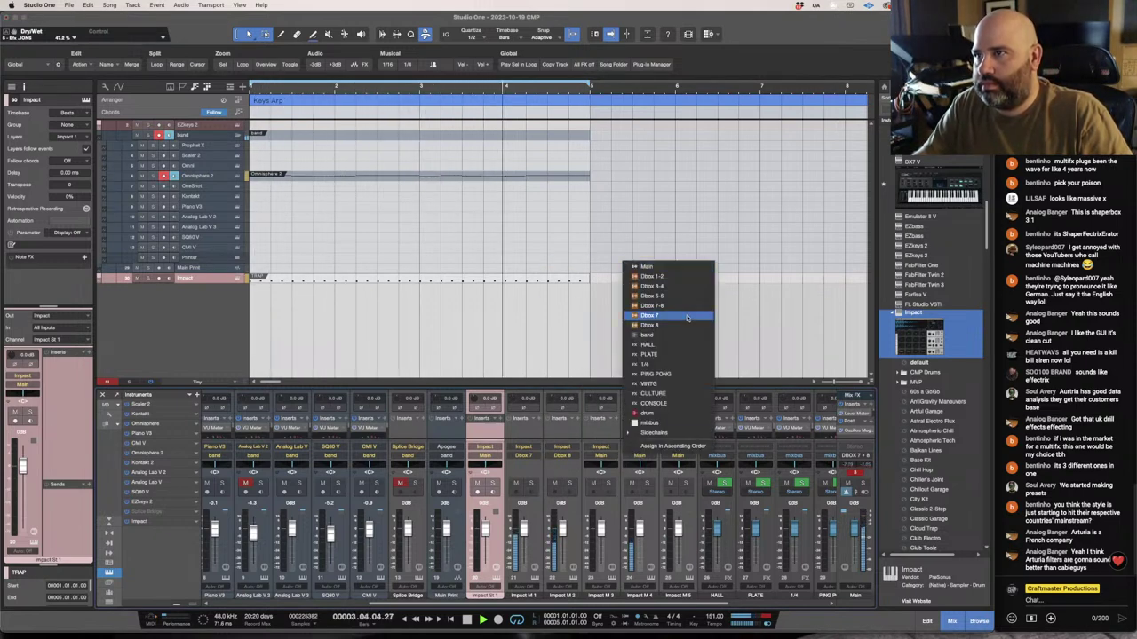
left_click(527, 462)
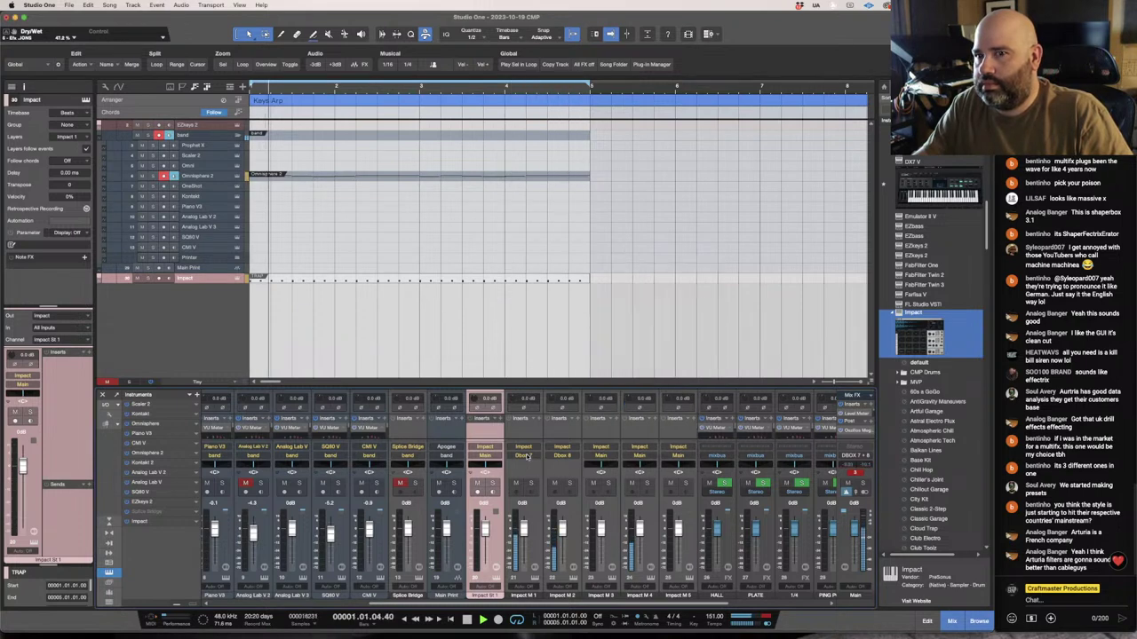
Route the Impact M 1 and Impact M 2 channels to Dbox 7-8, trying Dbox 1-2 on M 1 first.
left_click(524, 457)
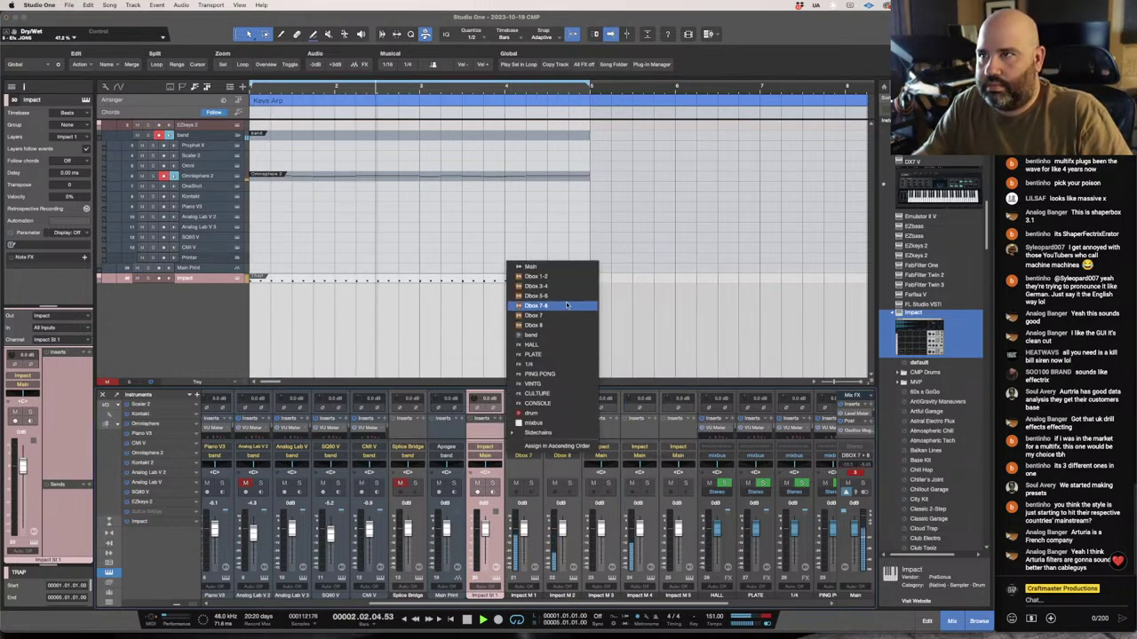
left_click(535, 276)
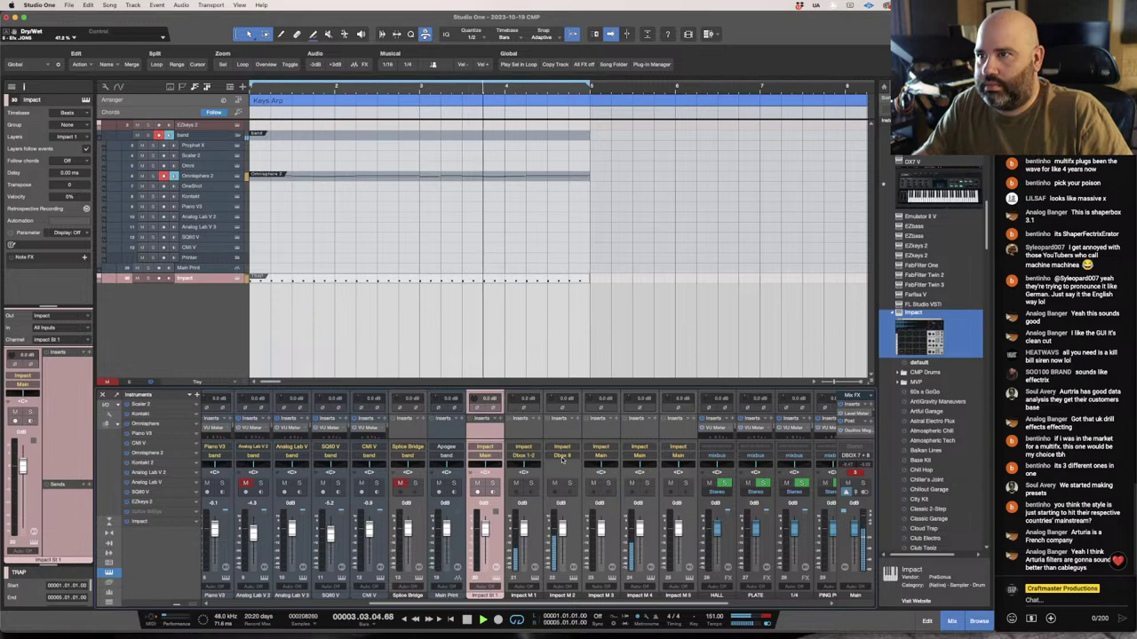
left_click(562, 456)
left_click(586, 305)
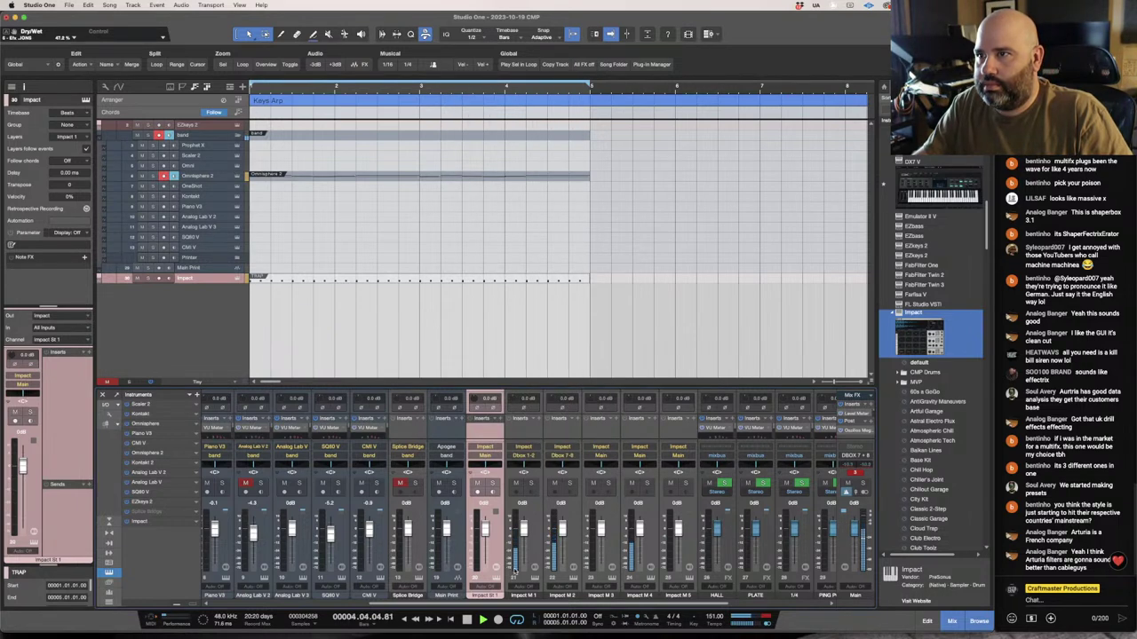
left_click(533, 455)
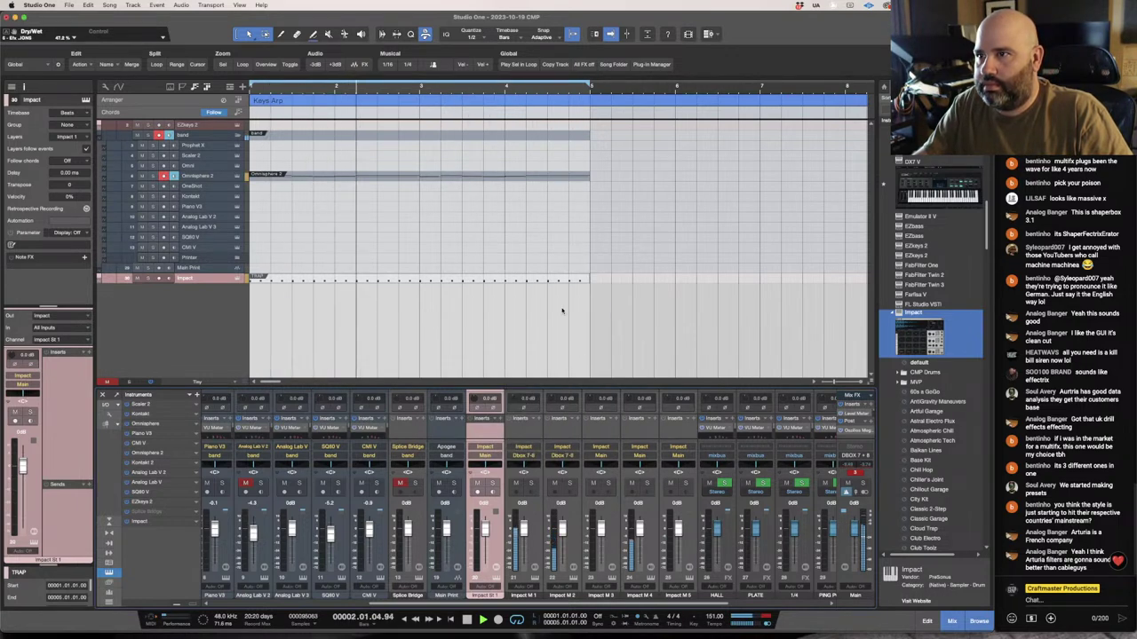
left_click(572, 307)
left_click(579, 446)
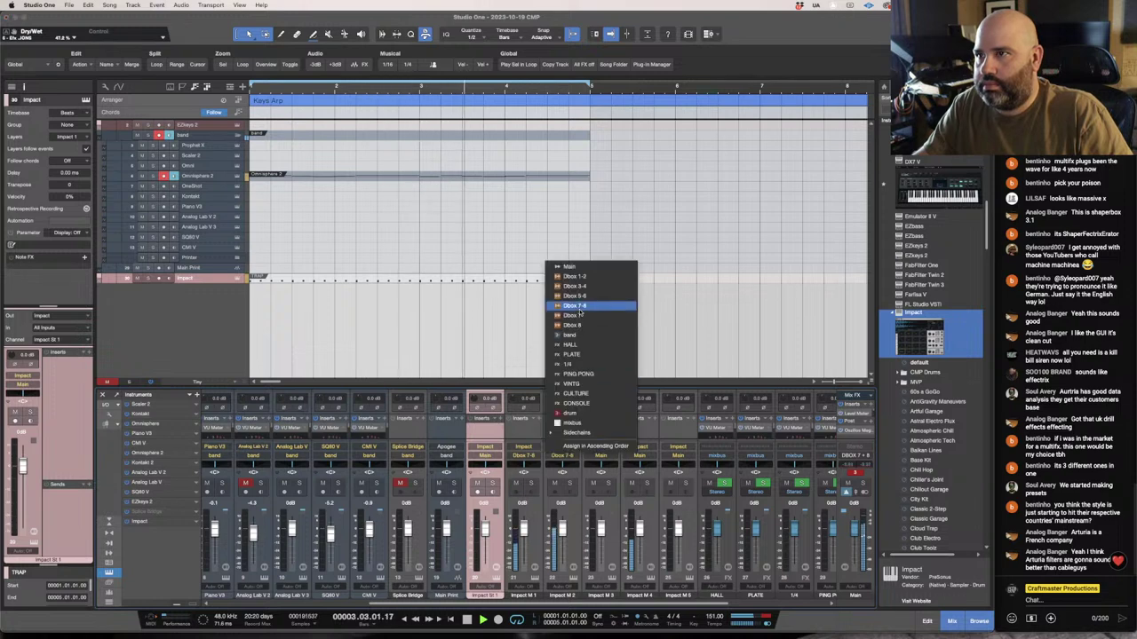
left_click(616, 439)
Route the Impact M 4 channel to Dbox 3-4 and lower its volume fader slightly.
left_click(638, 454)
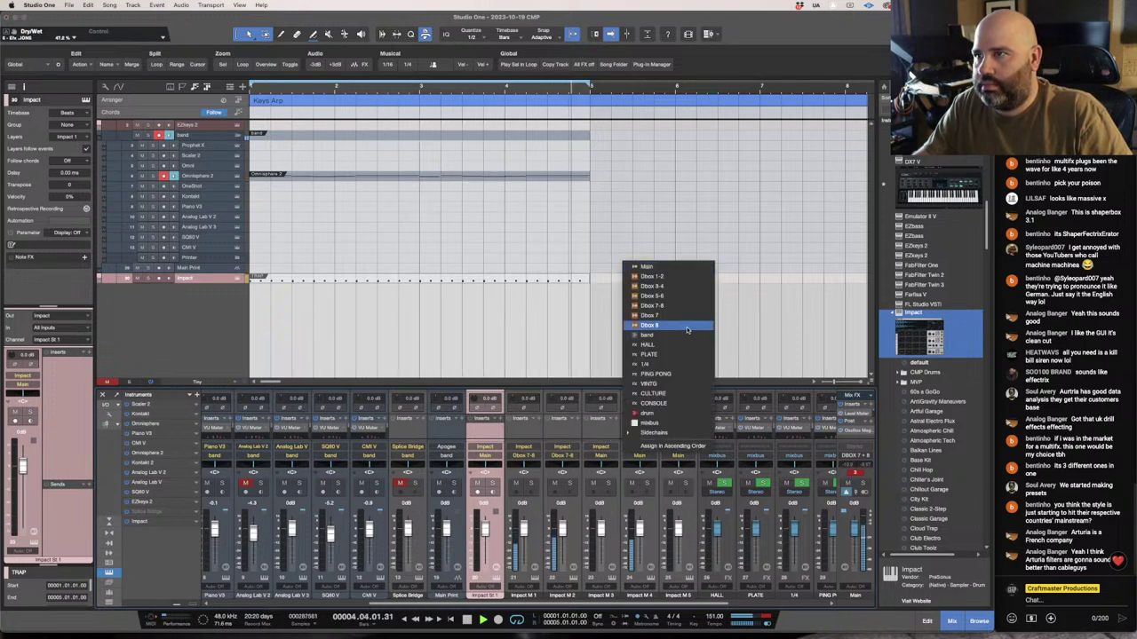
left_click(671, 288)
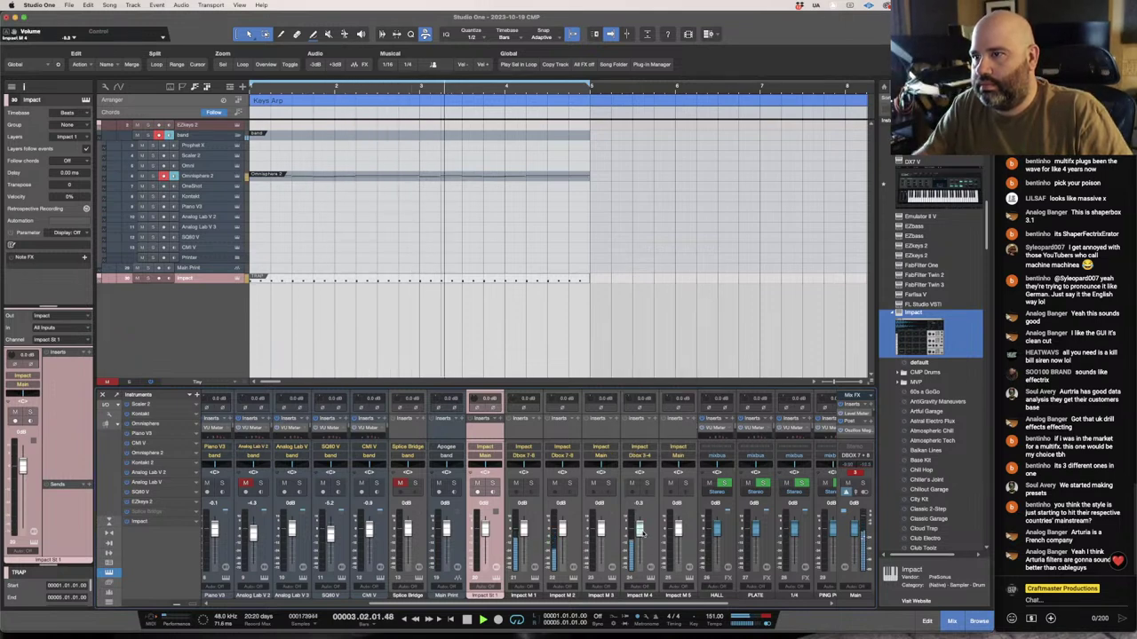
left_click_drag(640, 528, 643, 533)
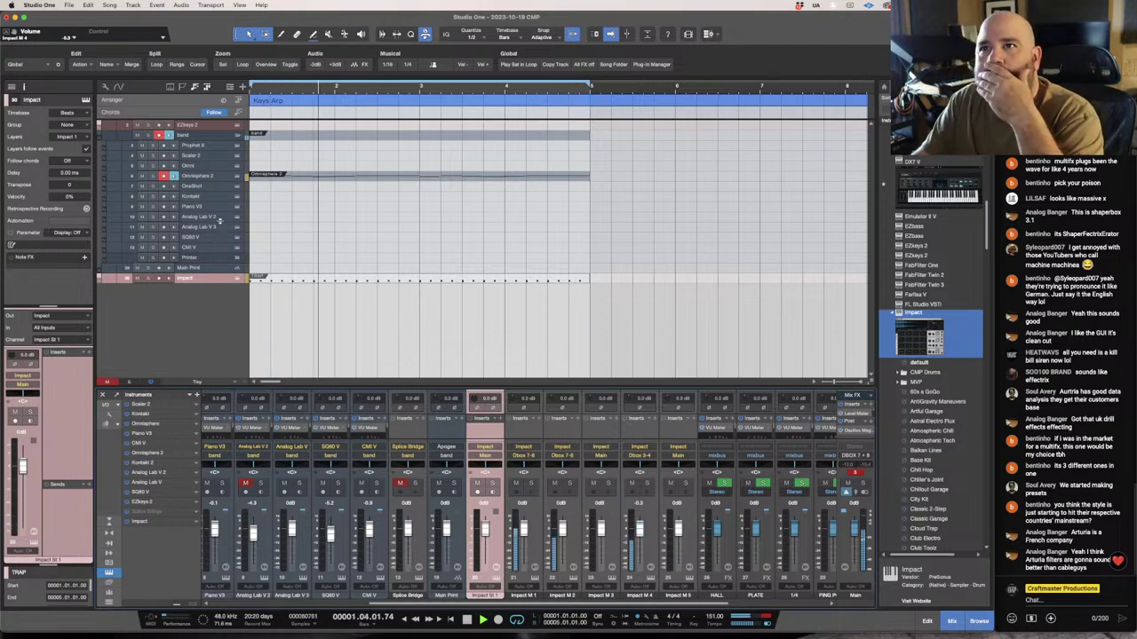
Select the Omnisphere 2 track and reopen its Efx MOTIONS insert.
left_click(235, 180)
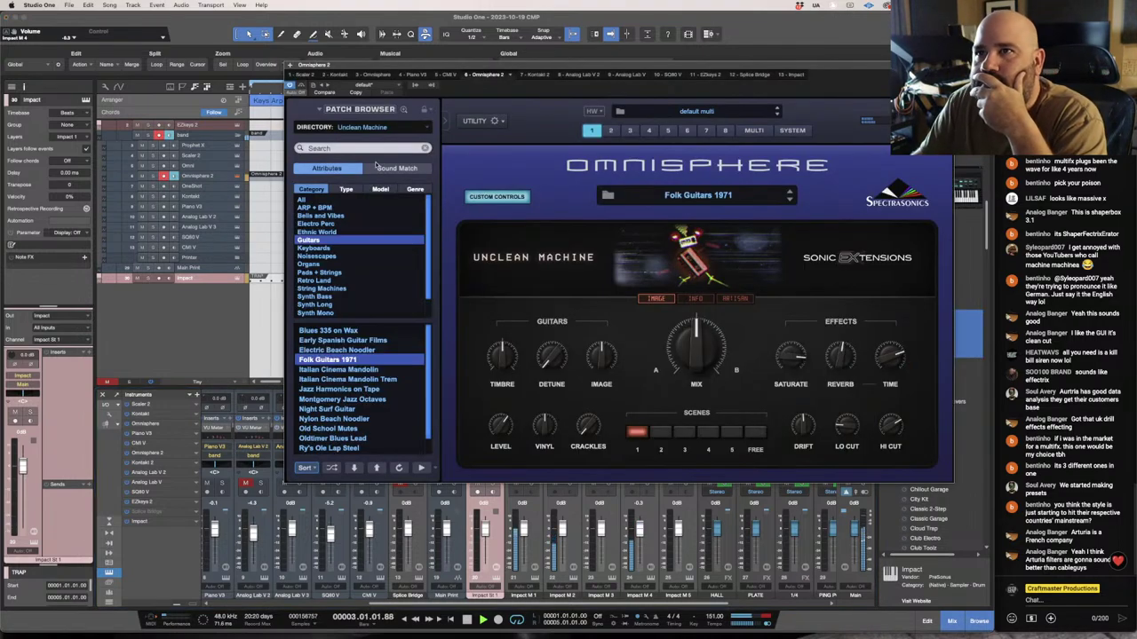
left_click(236, 275)
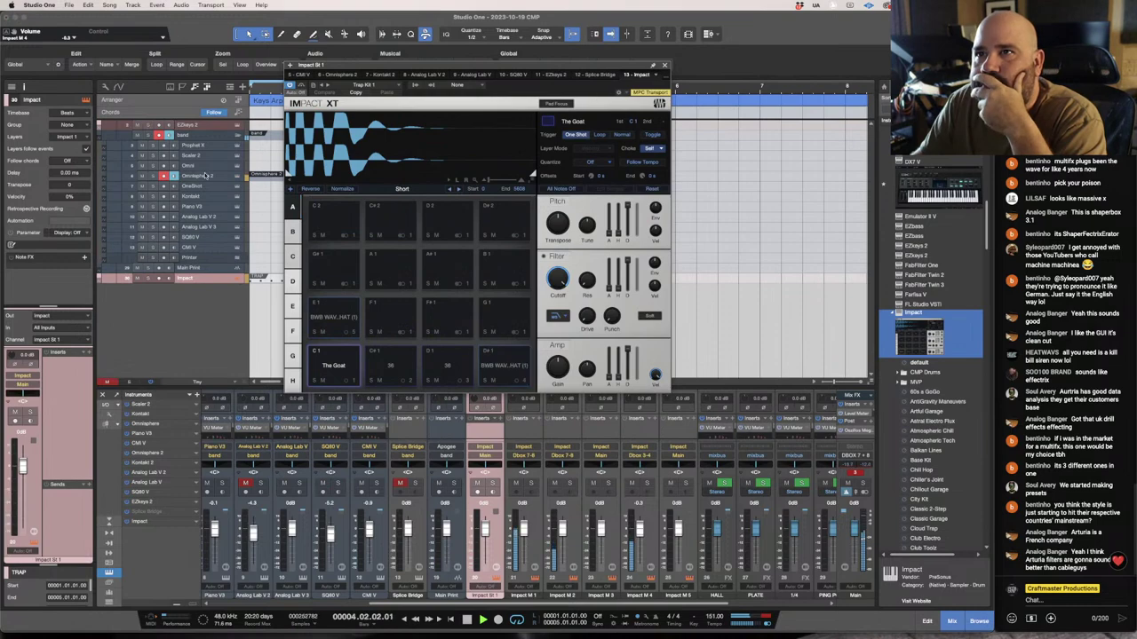
left_click(237, 177)
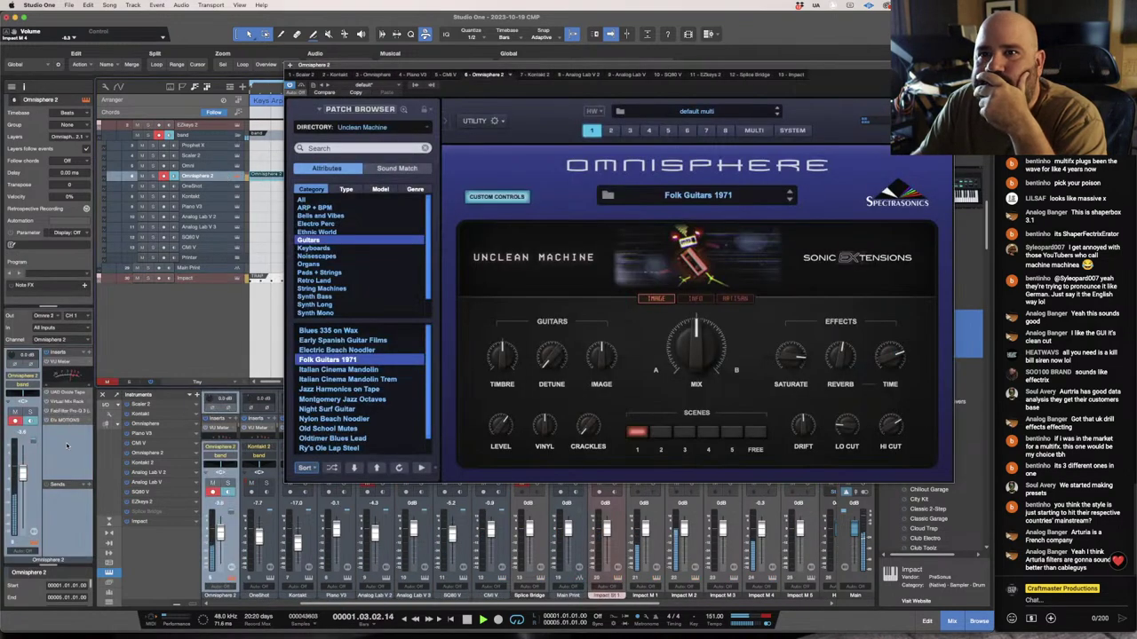
left_click(73, 422)
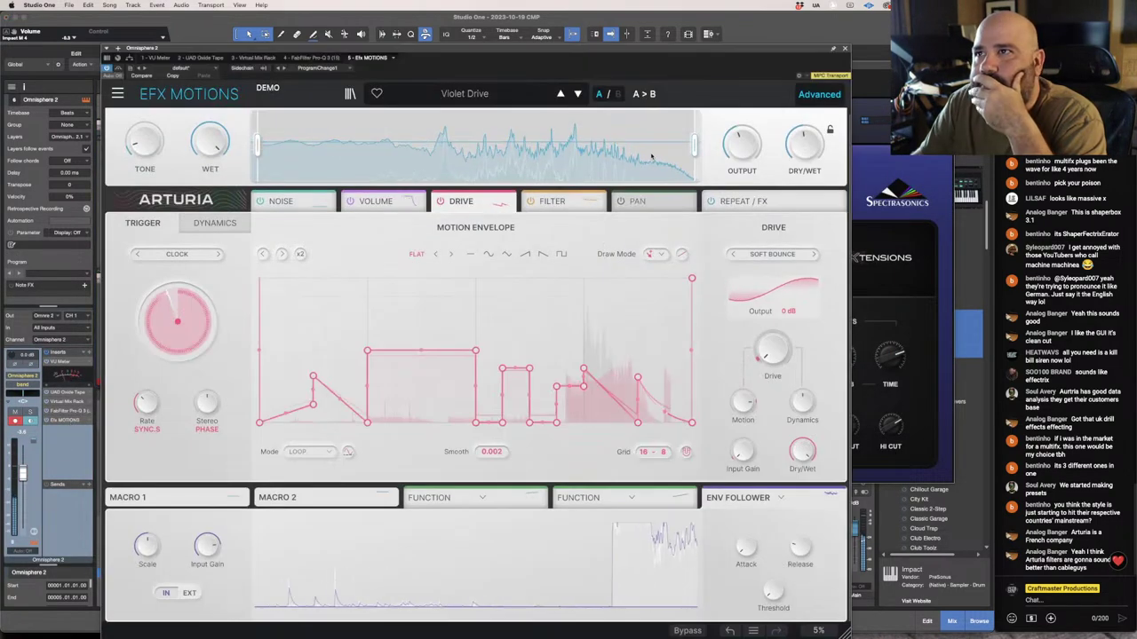
Step forward through the Efx MOTIONS presets from Pad Like It's 97 to Sidechained Brake Stop.
left_click(579, 94)
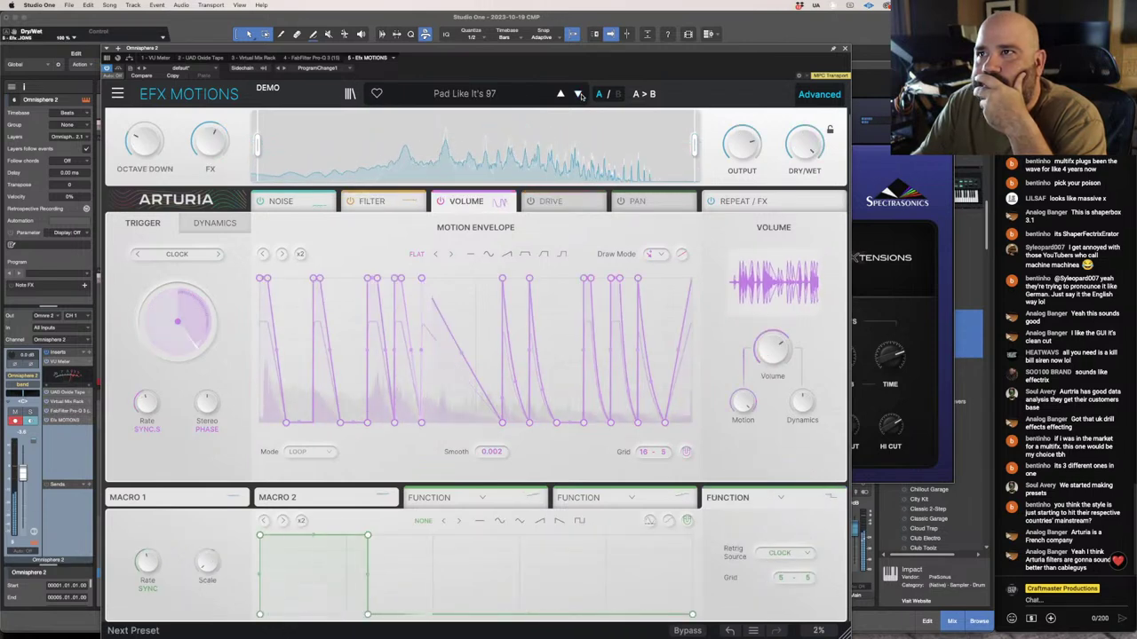
left_click(579, 94)
left_click(579, 94)
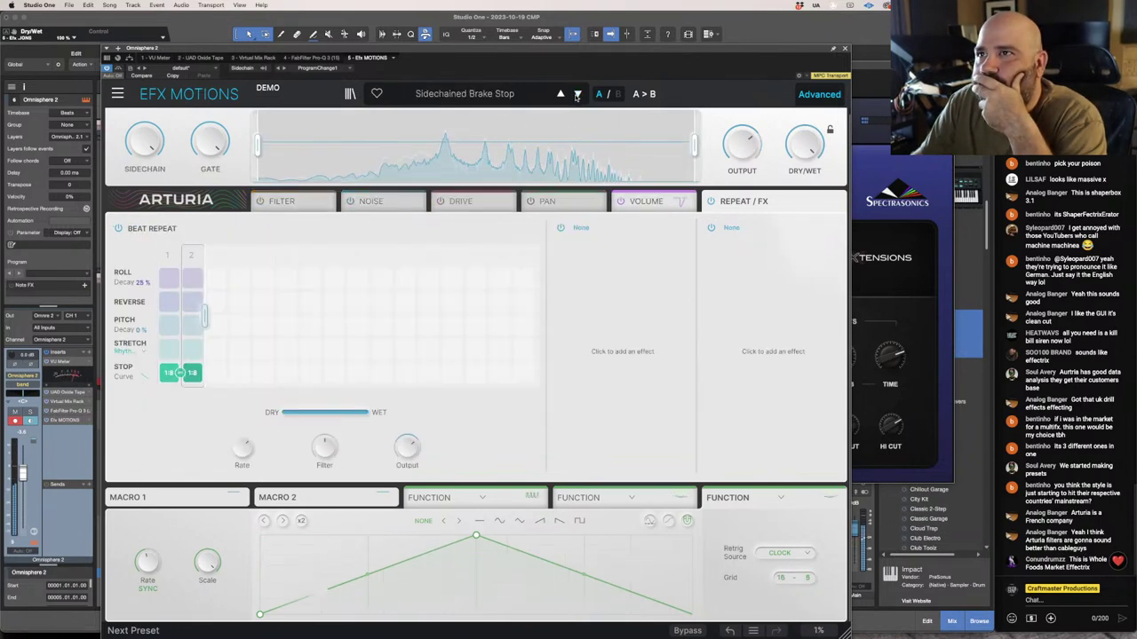
Step forward through the Efx MOTIONS presets from Melted Percussions to Ethereal Texture, auditioning each on the guitar.
left_click(578, 94)
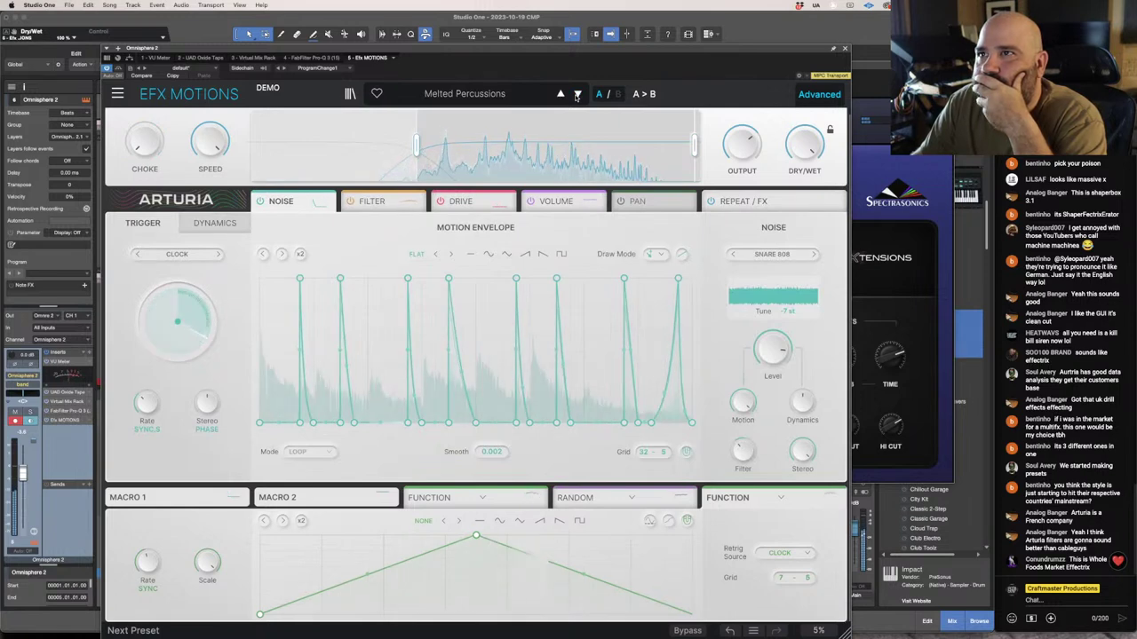
left_click(577, 94)
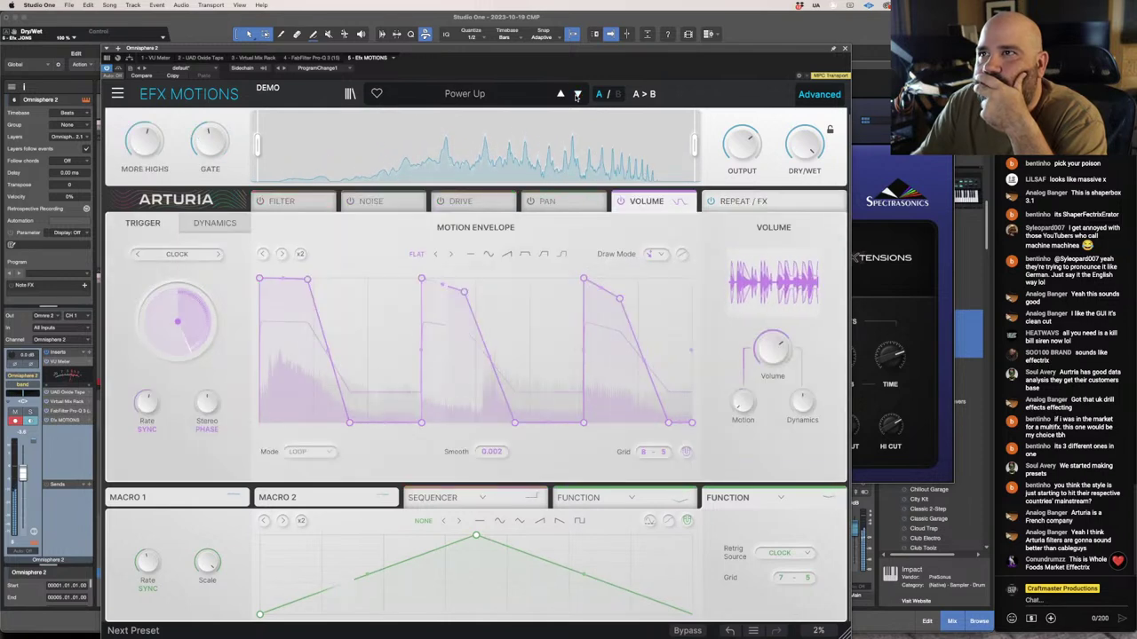
left_click(578, 94)
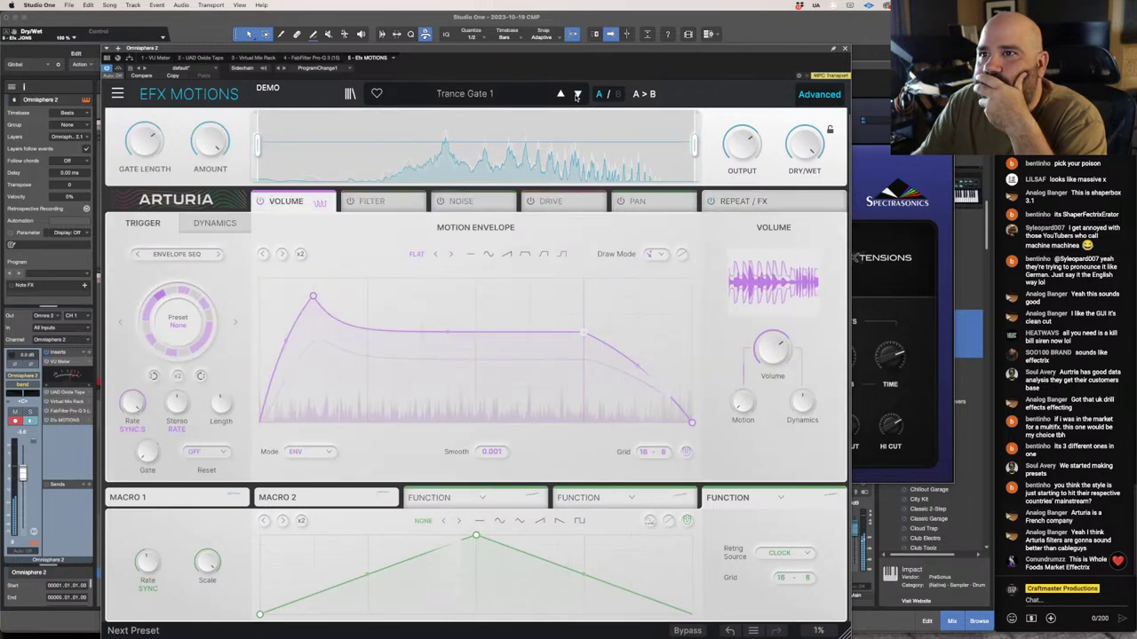
left_click(577, 94)
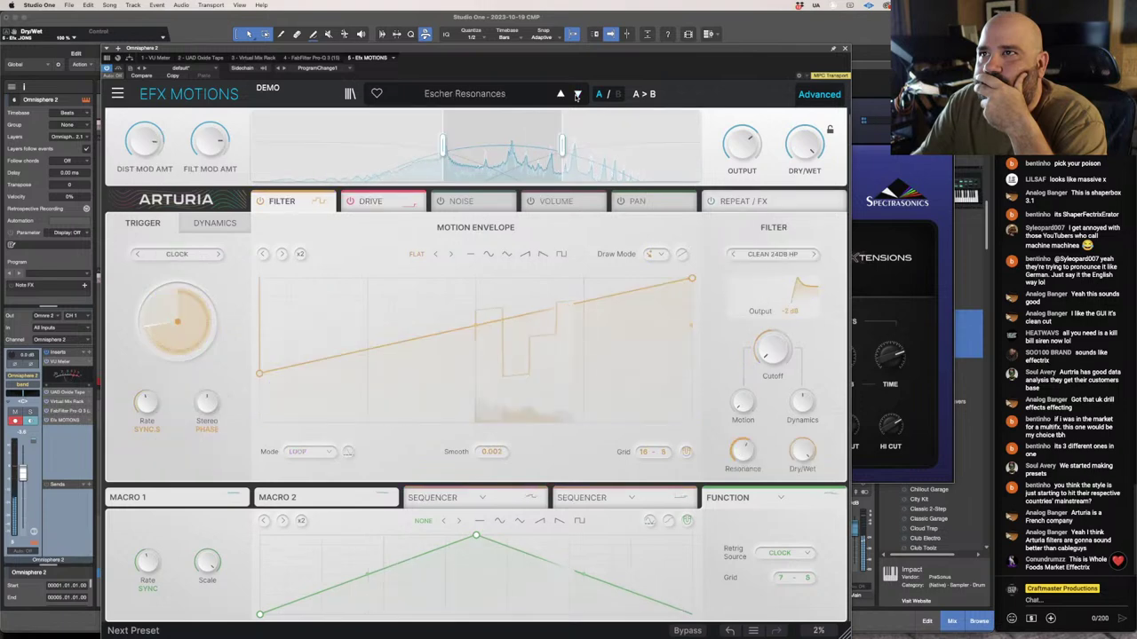
left_click(578, 94)
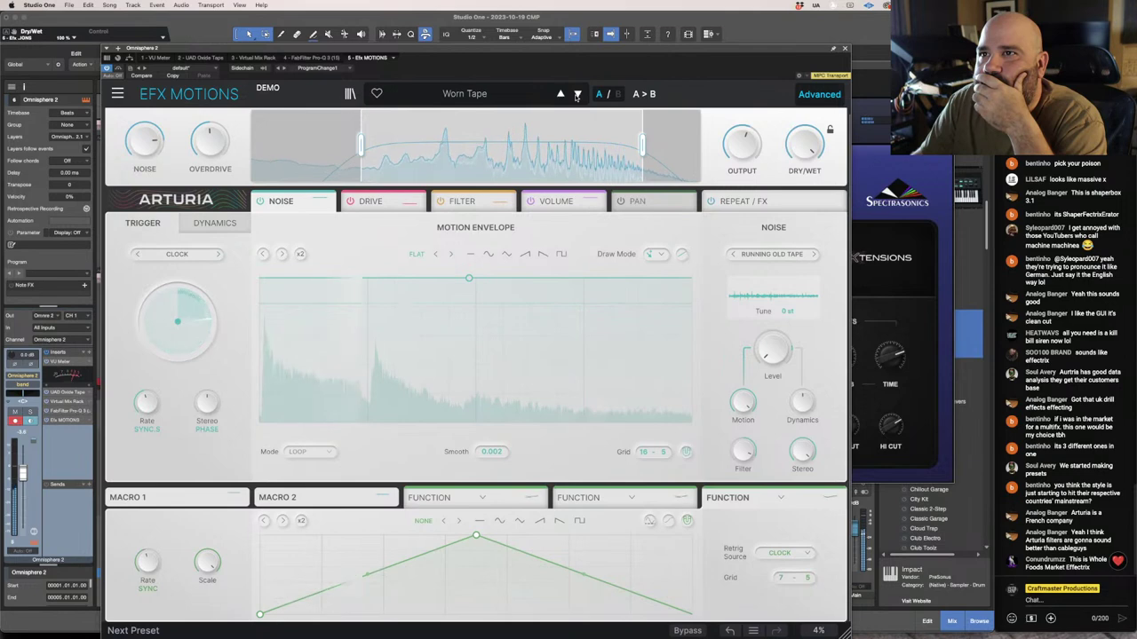
left_click(578, 94)
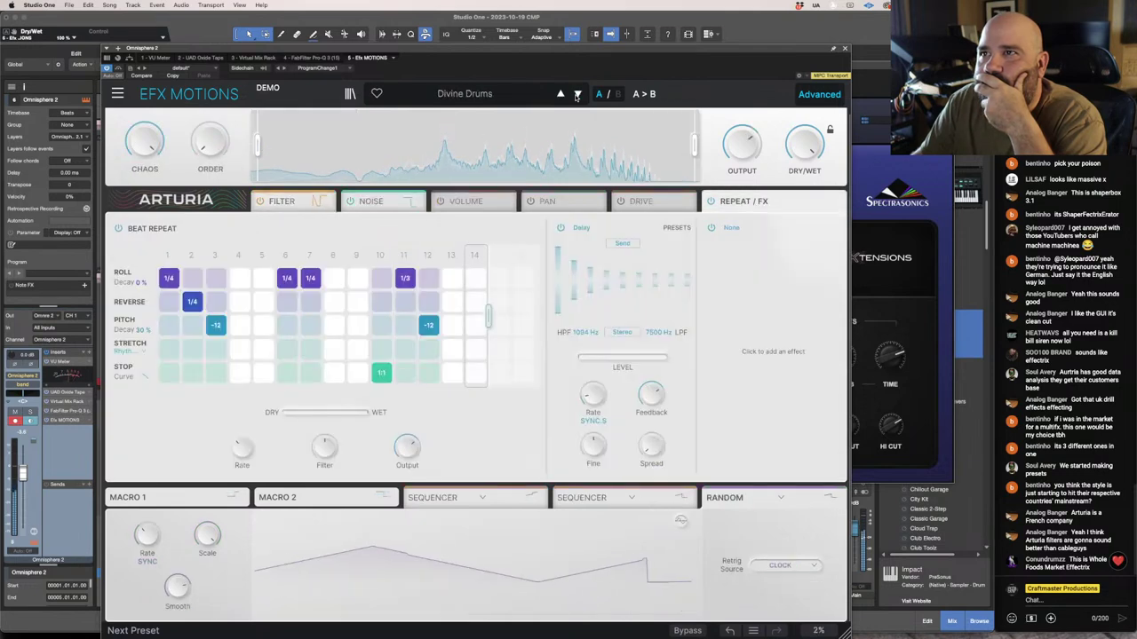
left_click(577, 94)
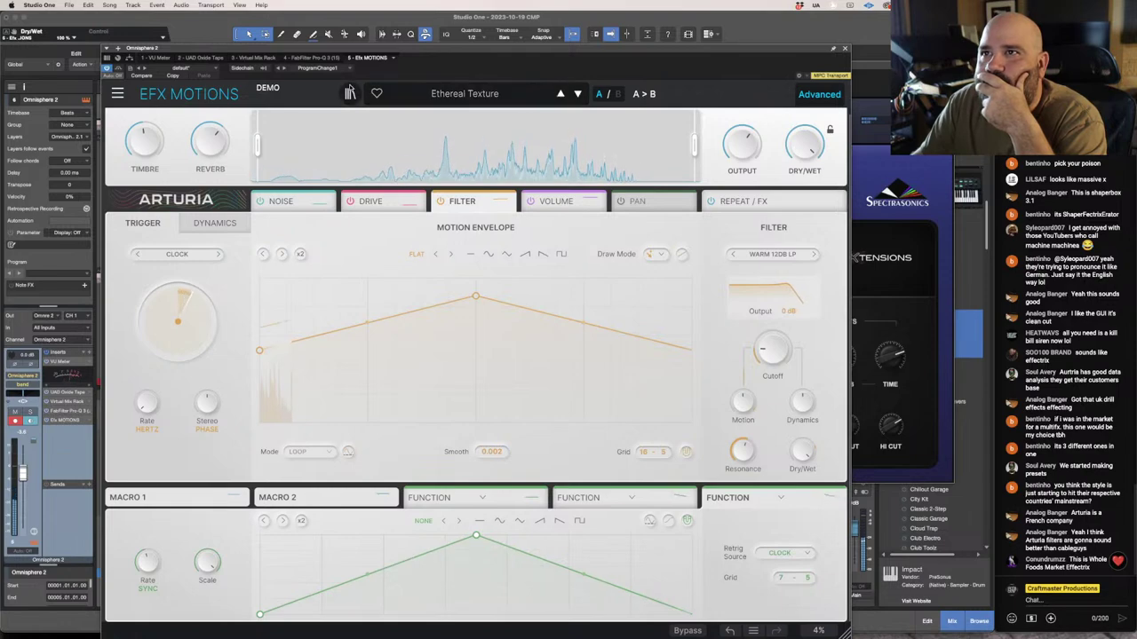
Open the preset browser, audition Wow It Sings, We Goin Down and Unsynced Pad Enhancer, and load the Undertow preset.
left_click(350, 93)
scroll(338, 444, "down", 20)
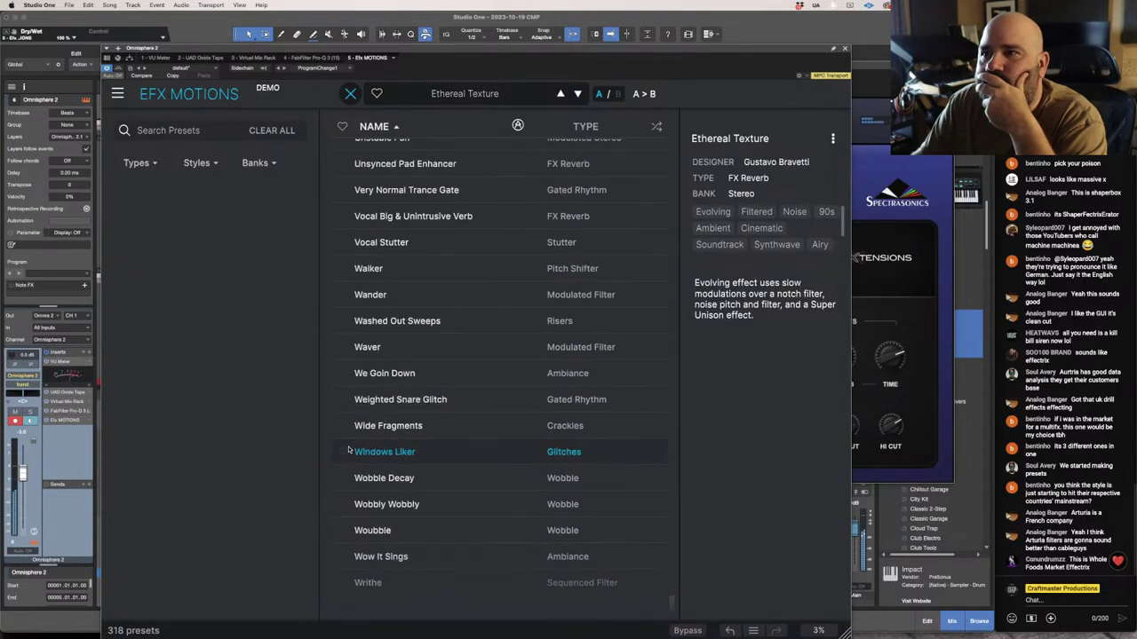
left_click(549, 556)
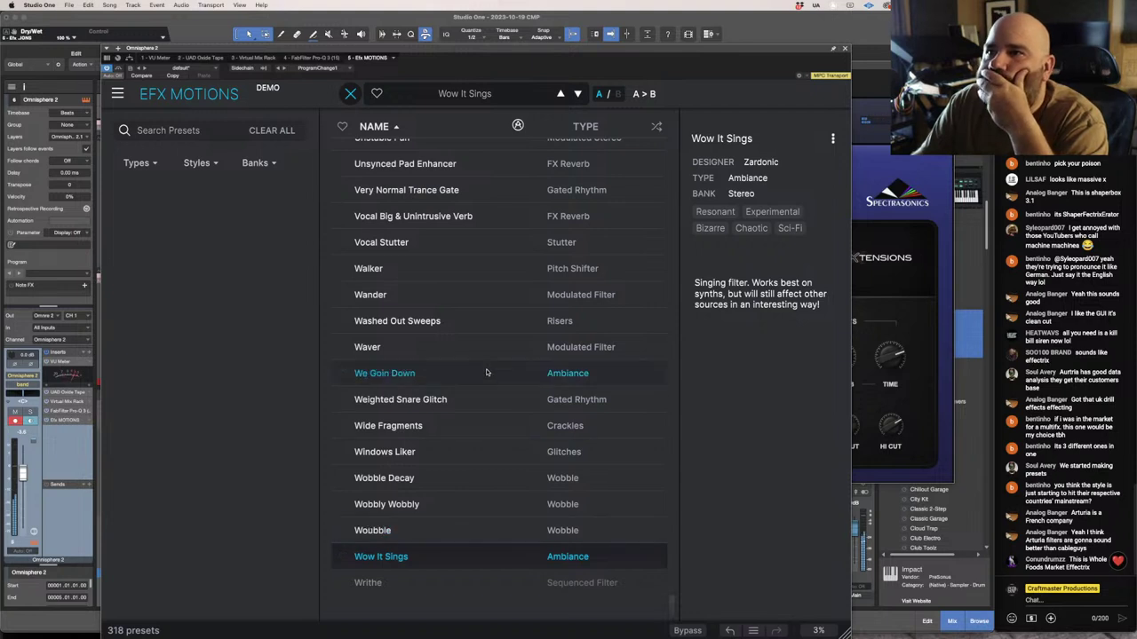
left_click(513, 375)
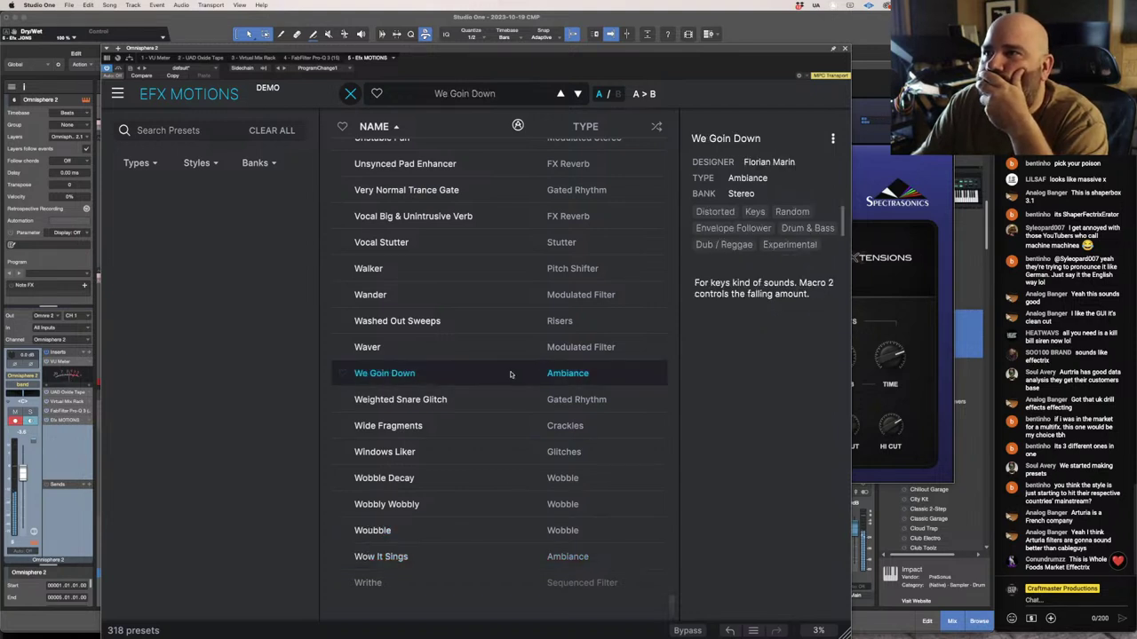
scroll(513, 364, "up", 5)
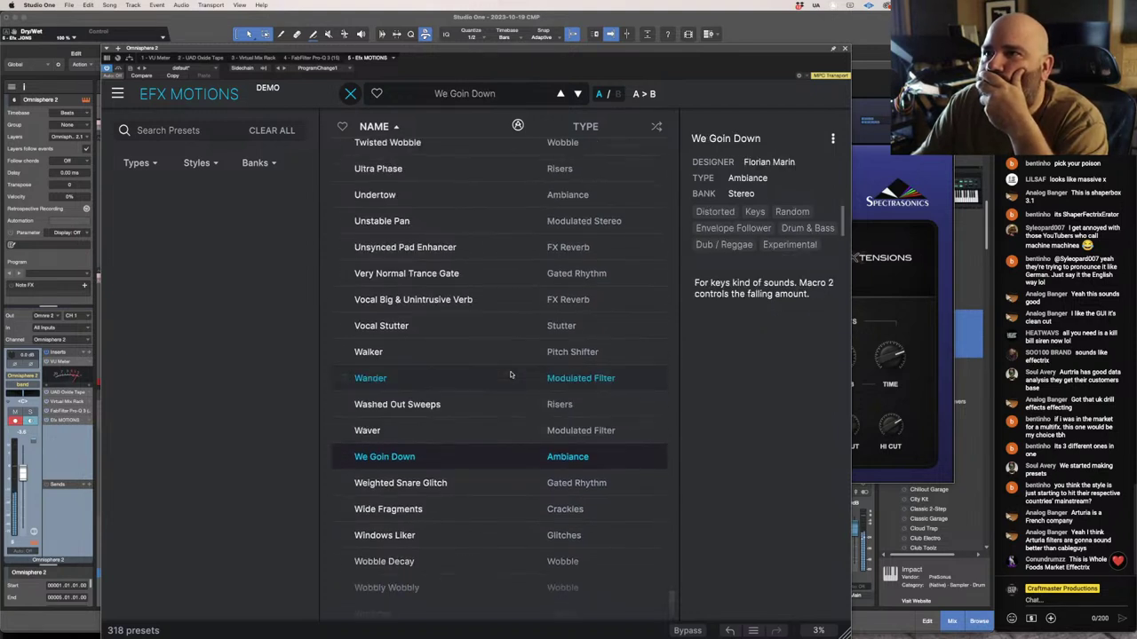
left_click(522, 311)
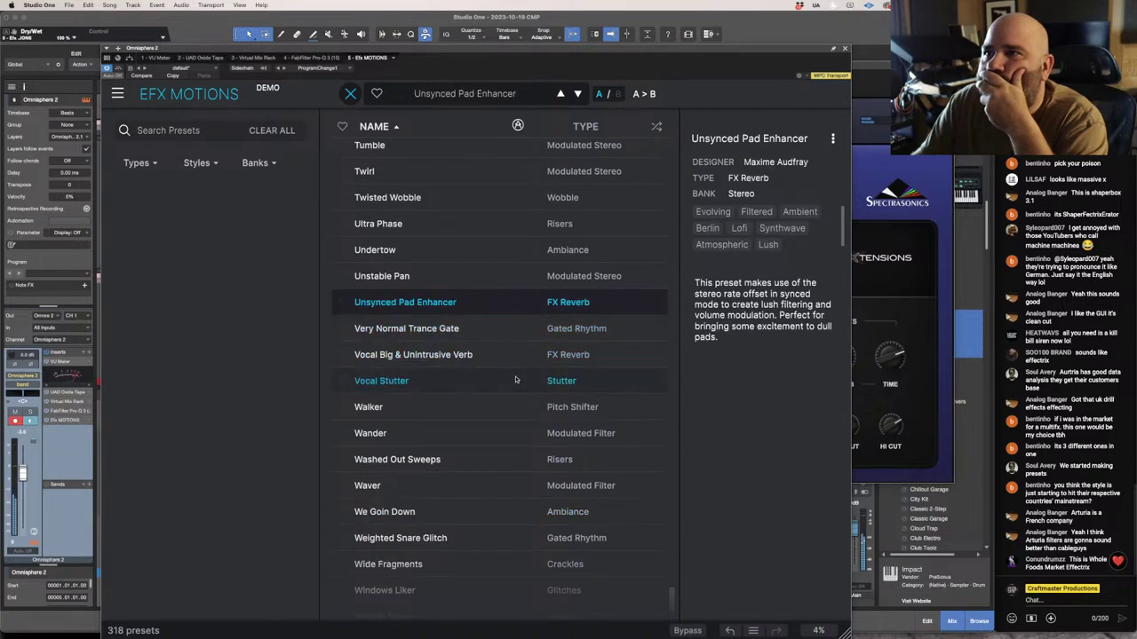
scroll(519, 380, "up", 2)
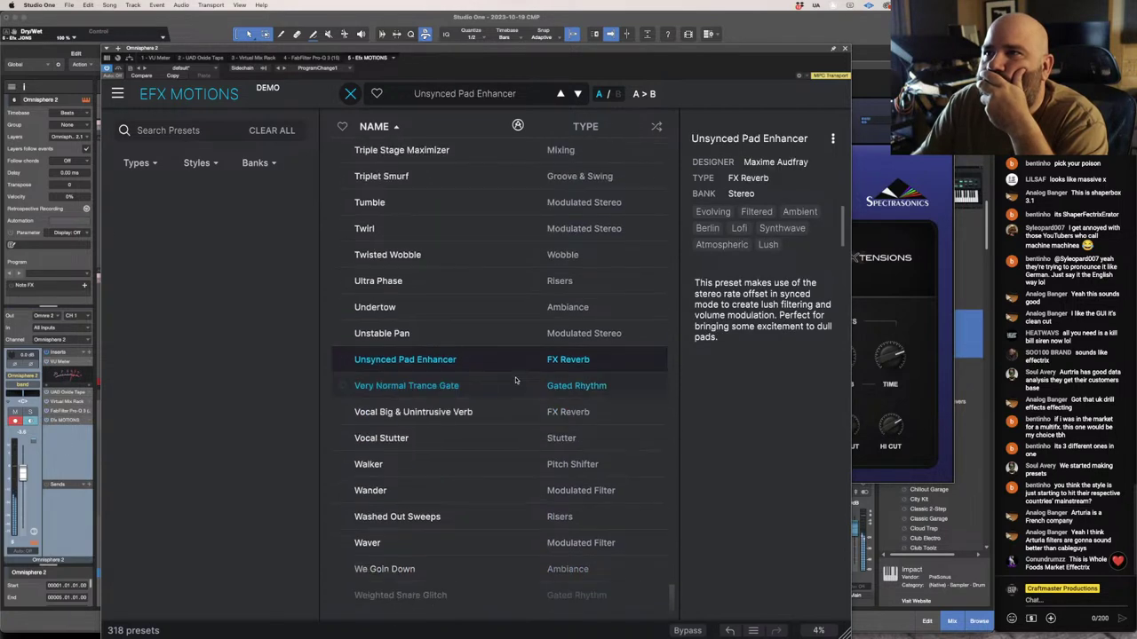
left_click(510, 308)
Look through the names and types in the Efx MOTIONS preset list, from the Trance Gate presets back to the Hat Rolls presets.
scroll(507, 329, "up", 7)
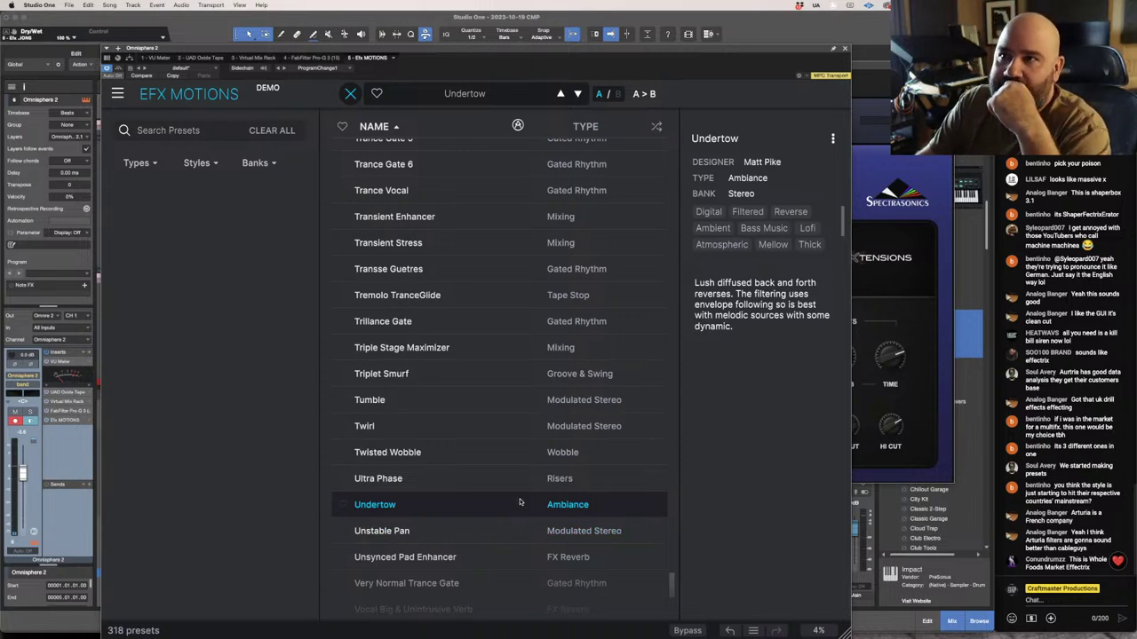
key("Up")
key("Up")
key("Up")
key("Up")
key("Up")
key("Up")
key("Up")
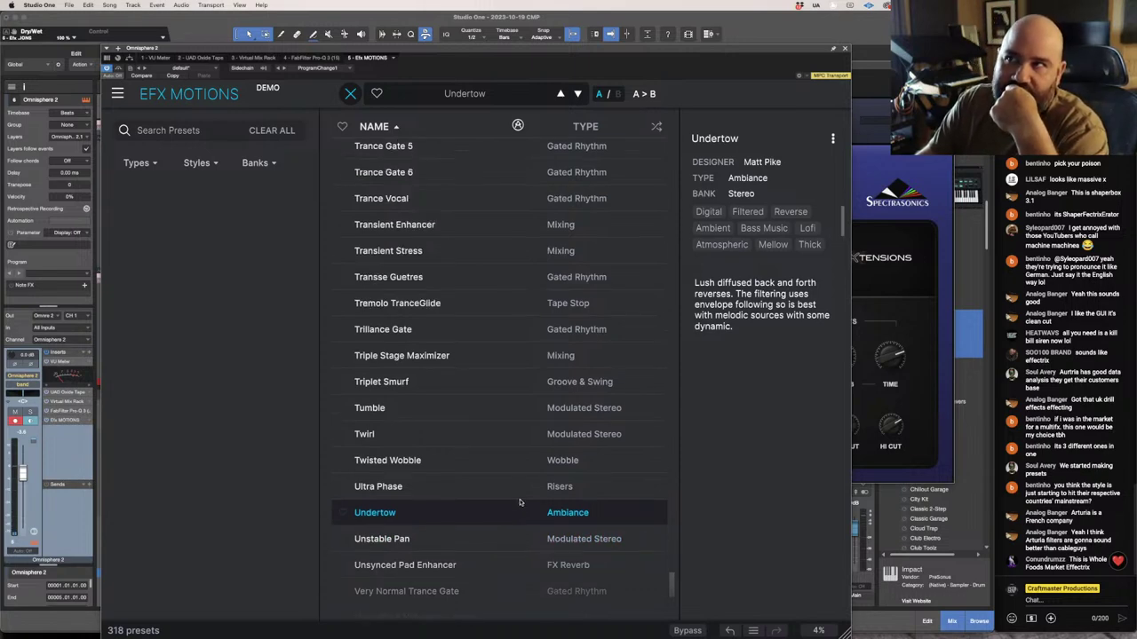
scroll(520, 503, "up", 4)
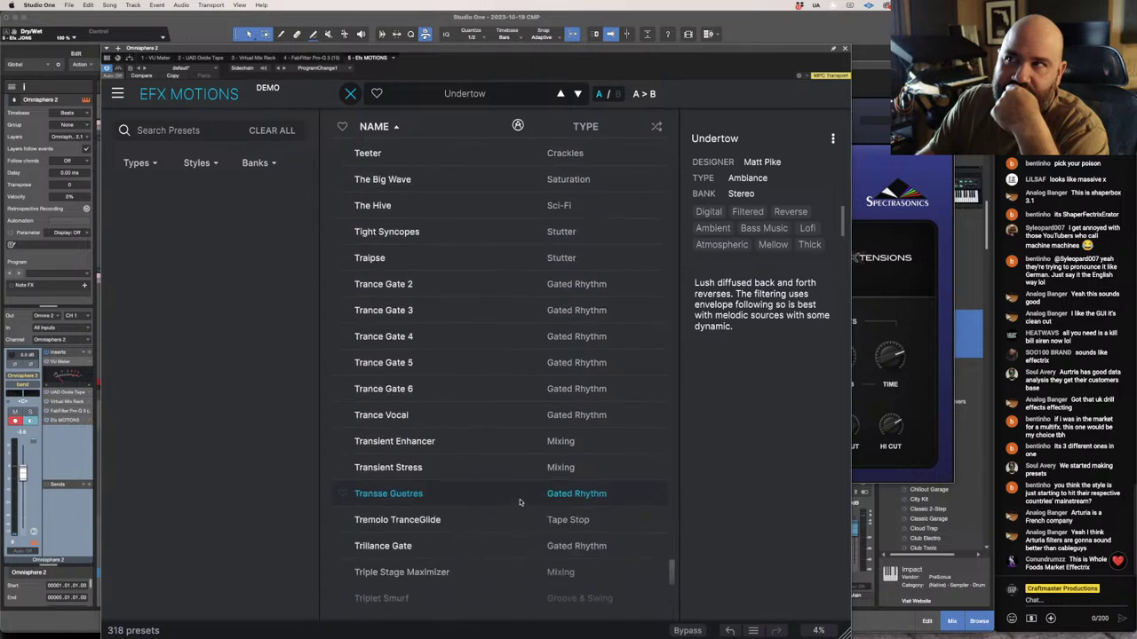
scroll(520, 503, "up", 3)
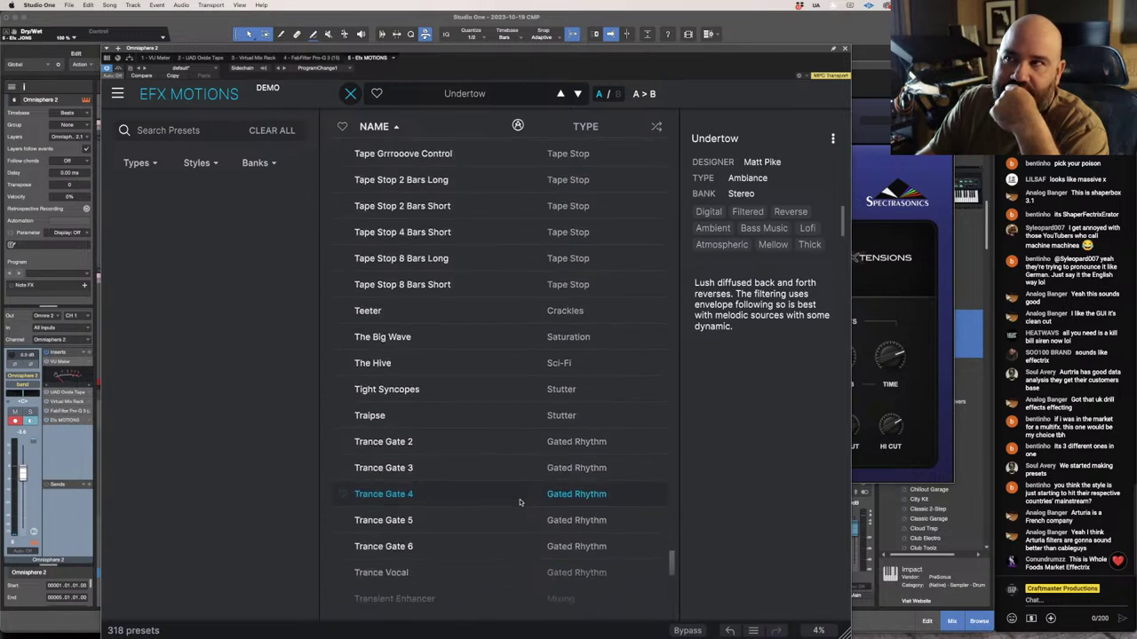
scroll(520, 503, "up", 1)
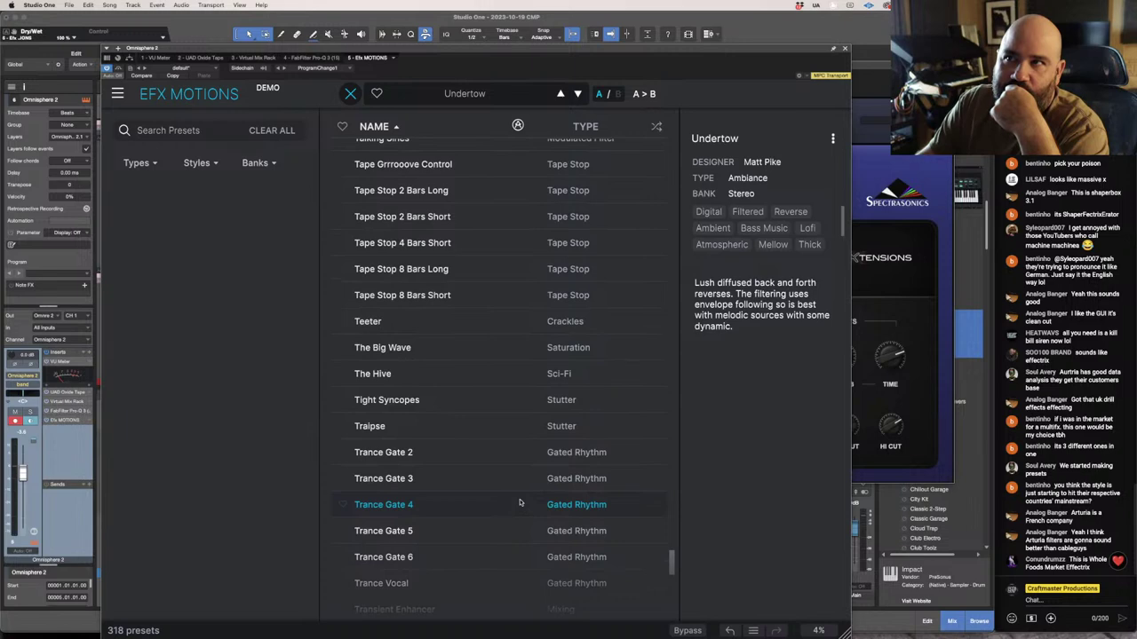
scroll(521, 503, "up", 7)
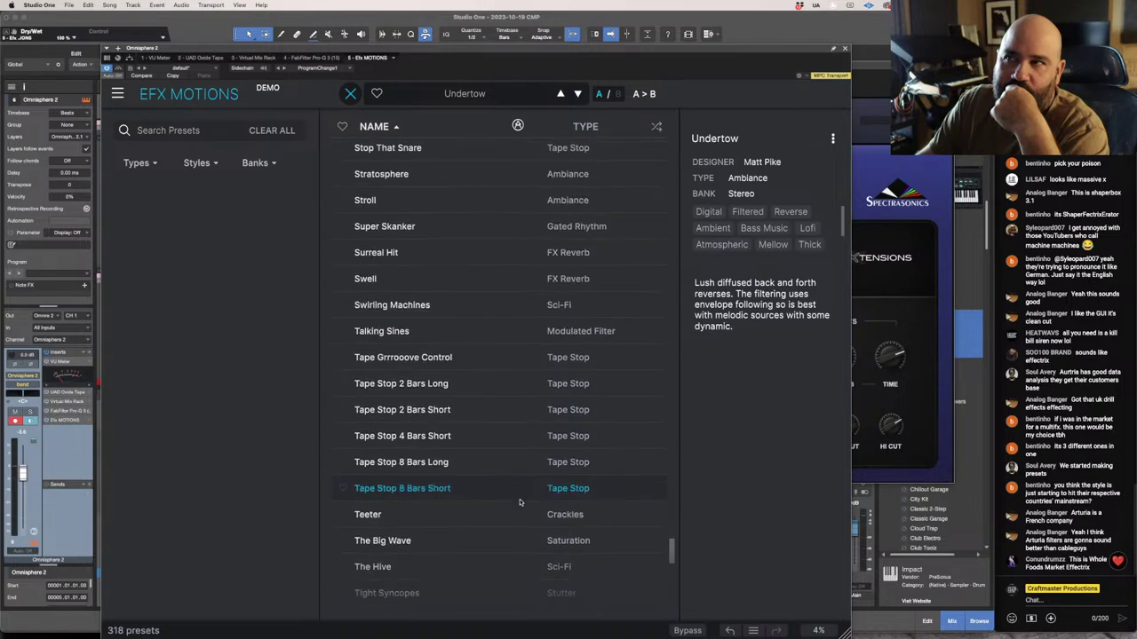
scroll(521, 503, "up", 1)
scroll(522, 196, "up", 4)
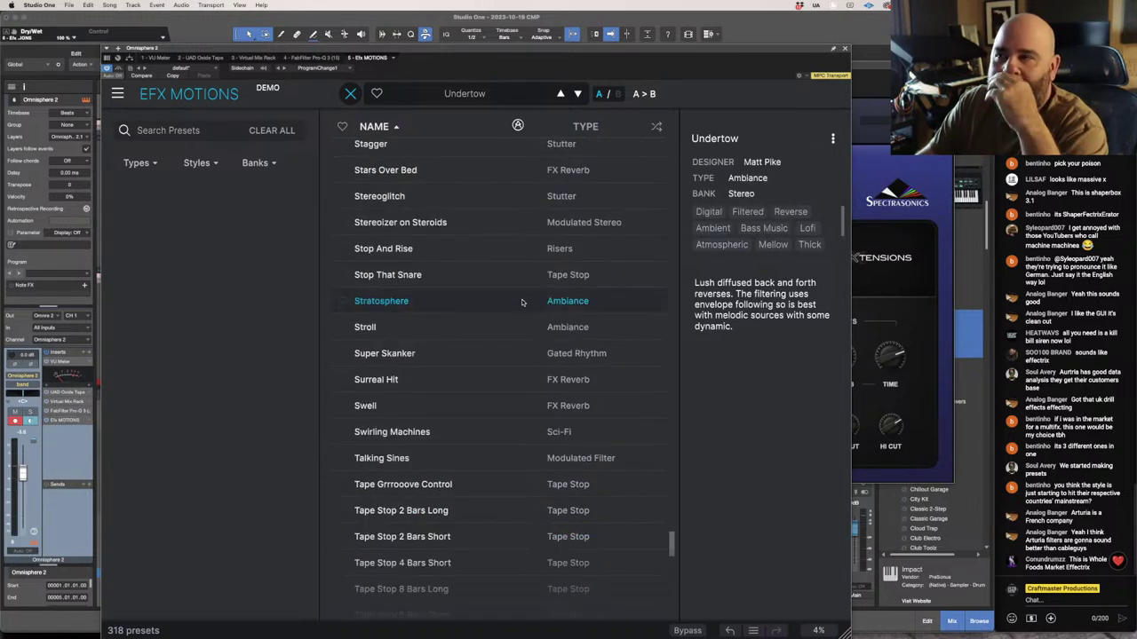
scroll(524, 296, "up", 12)
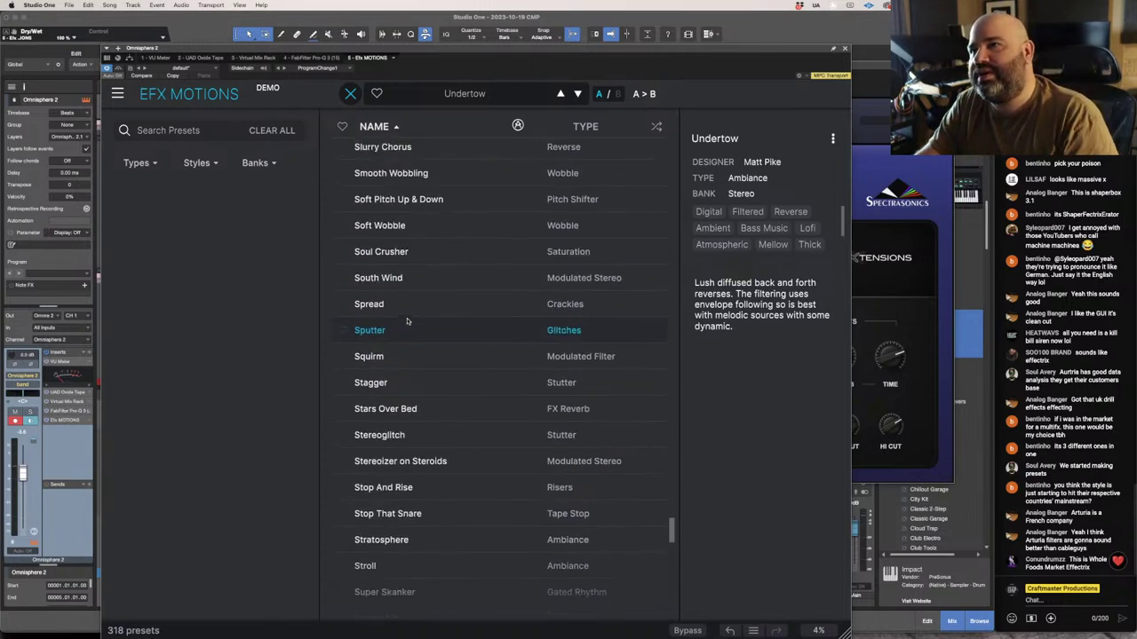
scroll(408, 321, "up", 20)
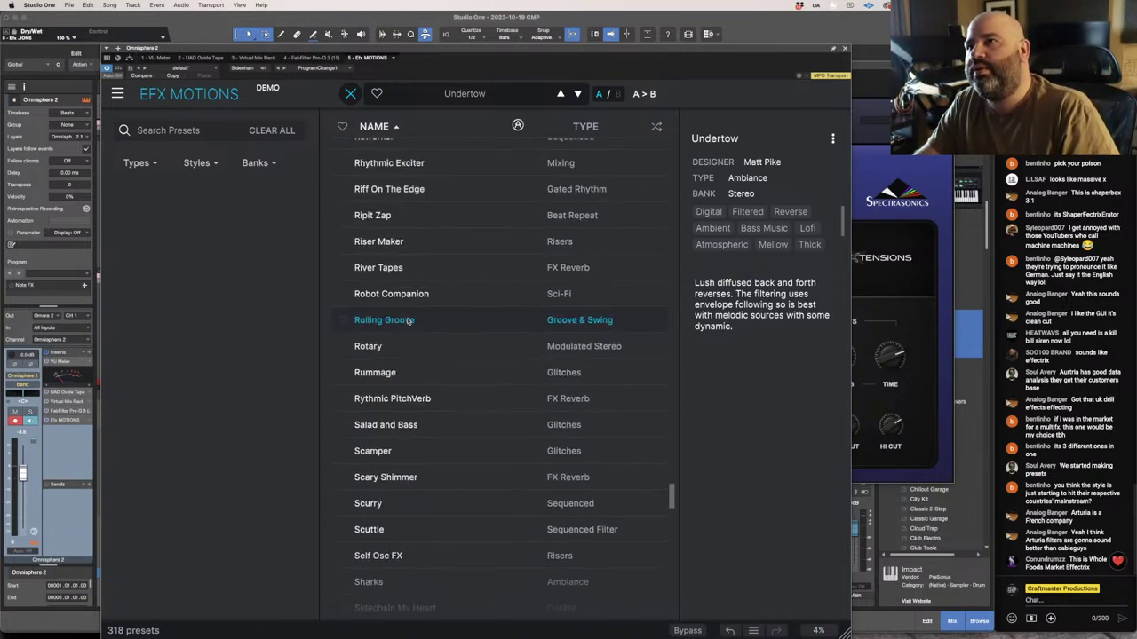
scroll(407, 322, "up", 18)
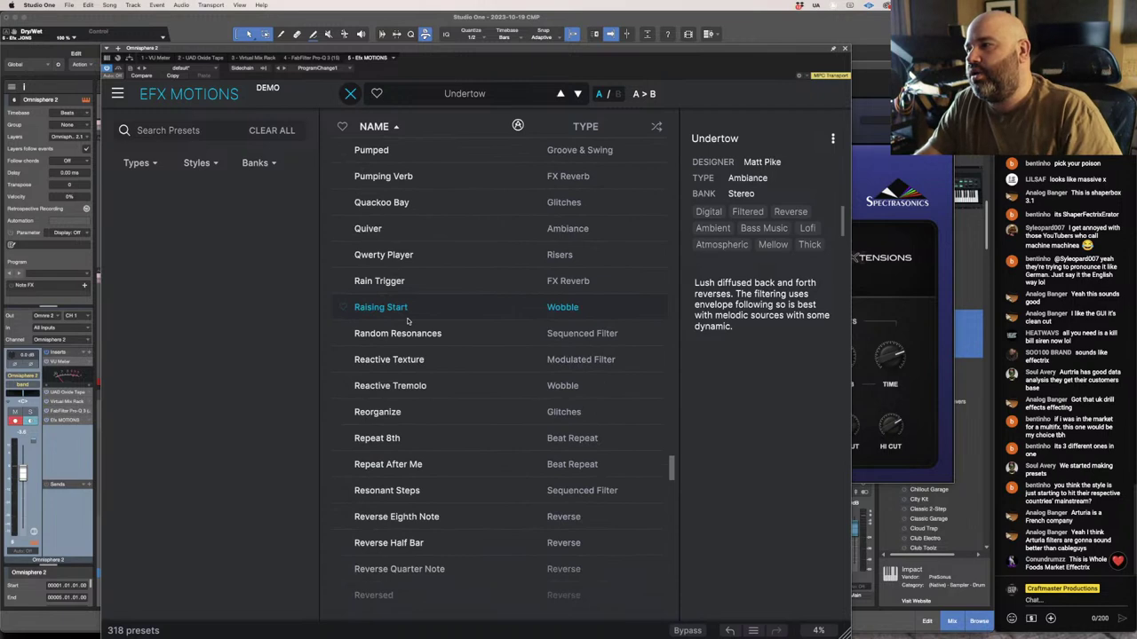
scroll(408, 321, "up", 18)
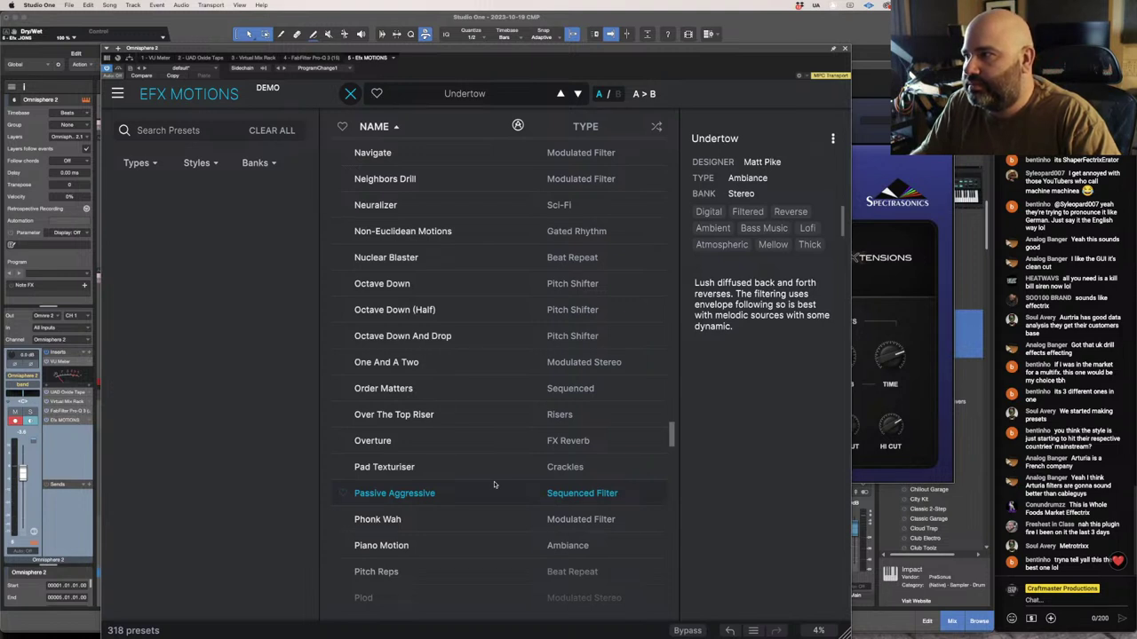
scroll(495, 485, "up", 8)
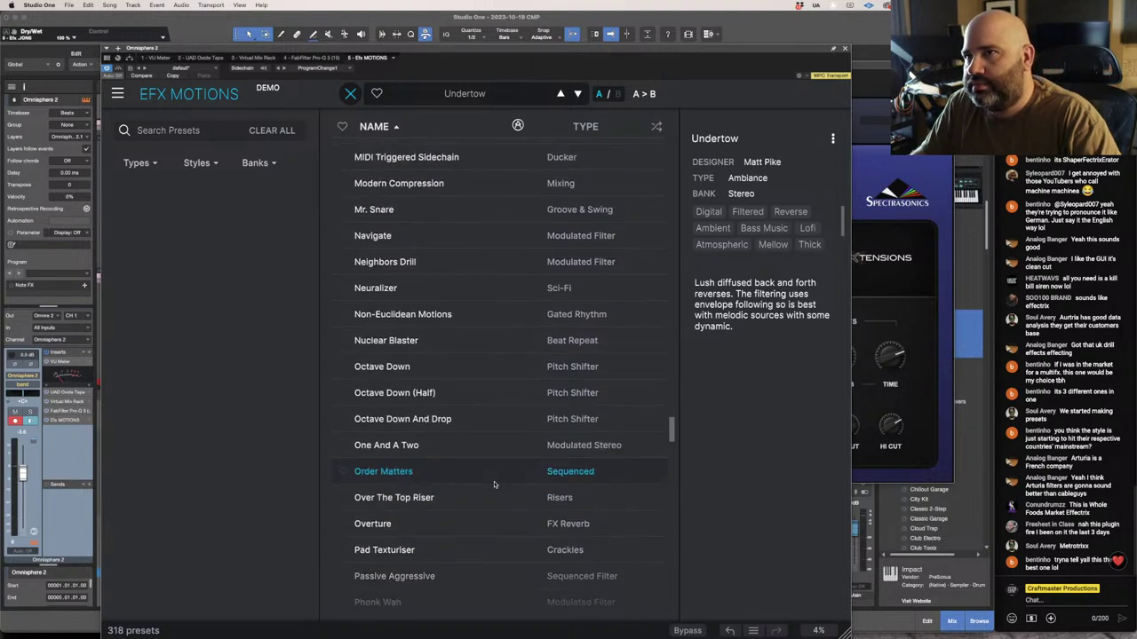
scroll(495, 485, "up", 12)
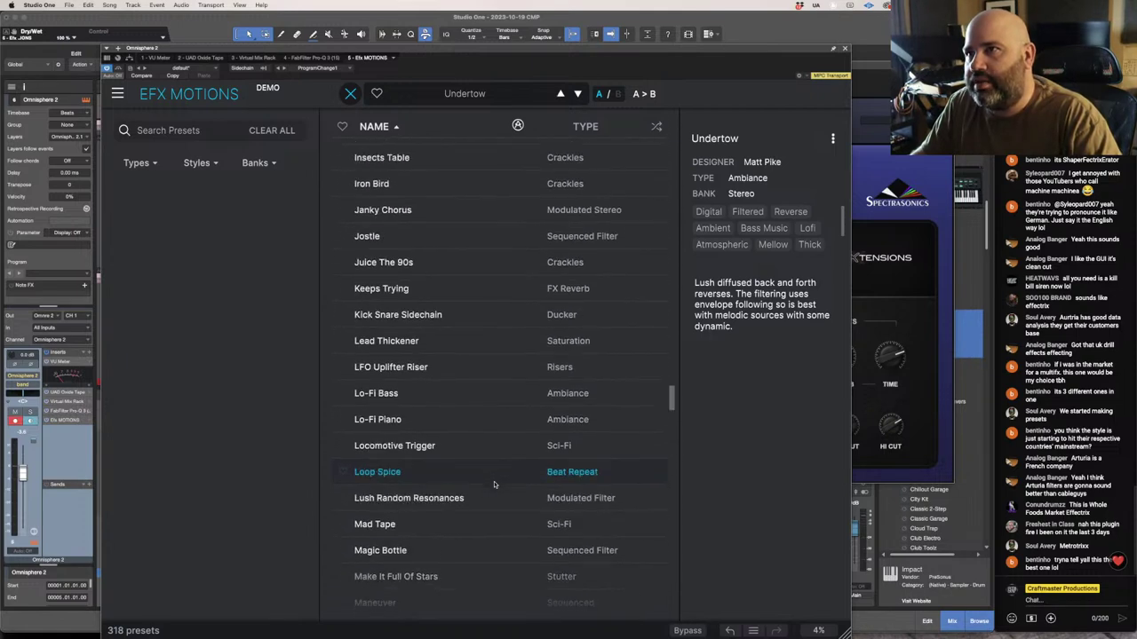
scroll(495, 485, "up", 5)
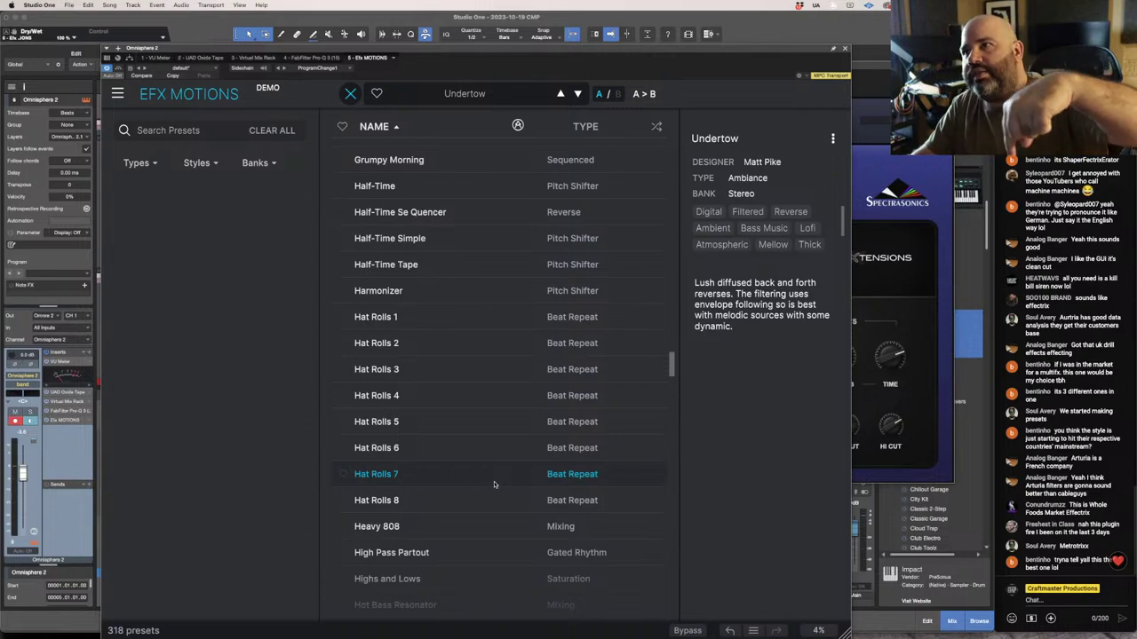
scroll(495, 485, "down", 10)
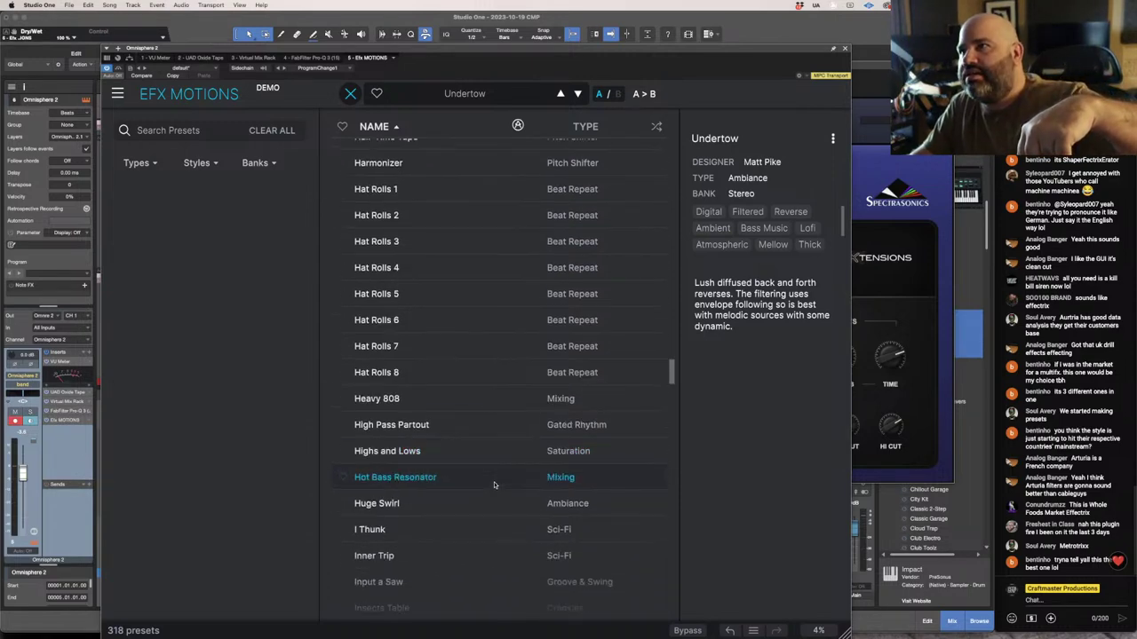
scroll(495, 487, "down", 15)
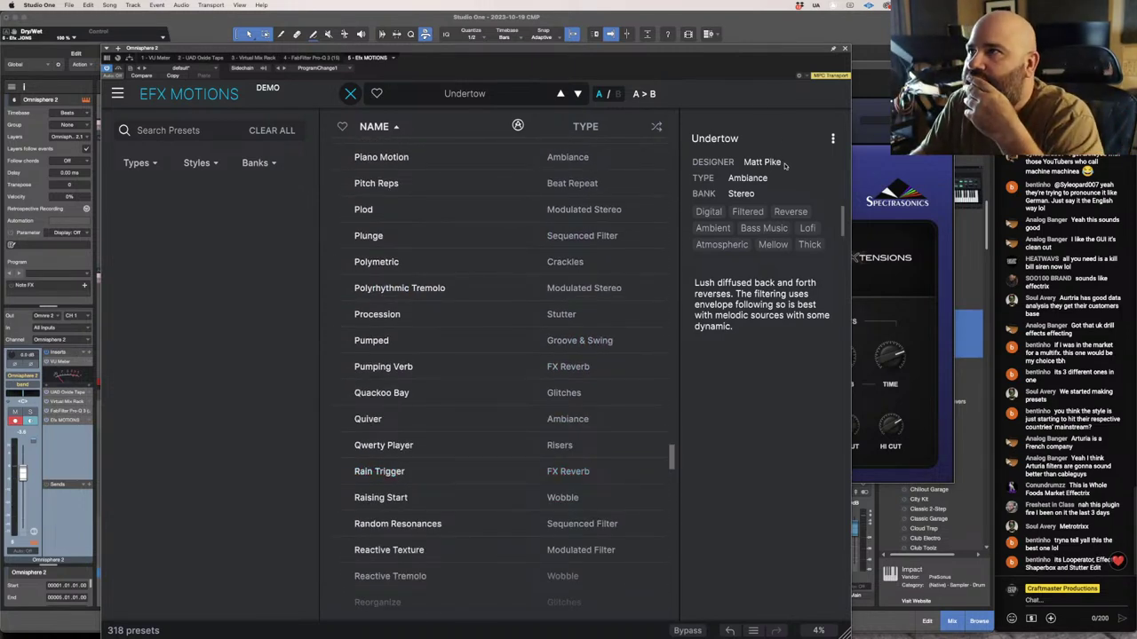
Switch to the Chrome window and search the web for the preset designer's name followed by "sound designer".
mouse_move(1125, 373)
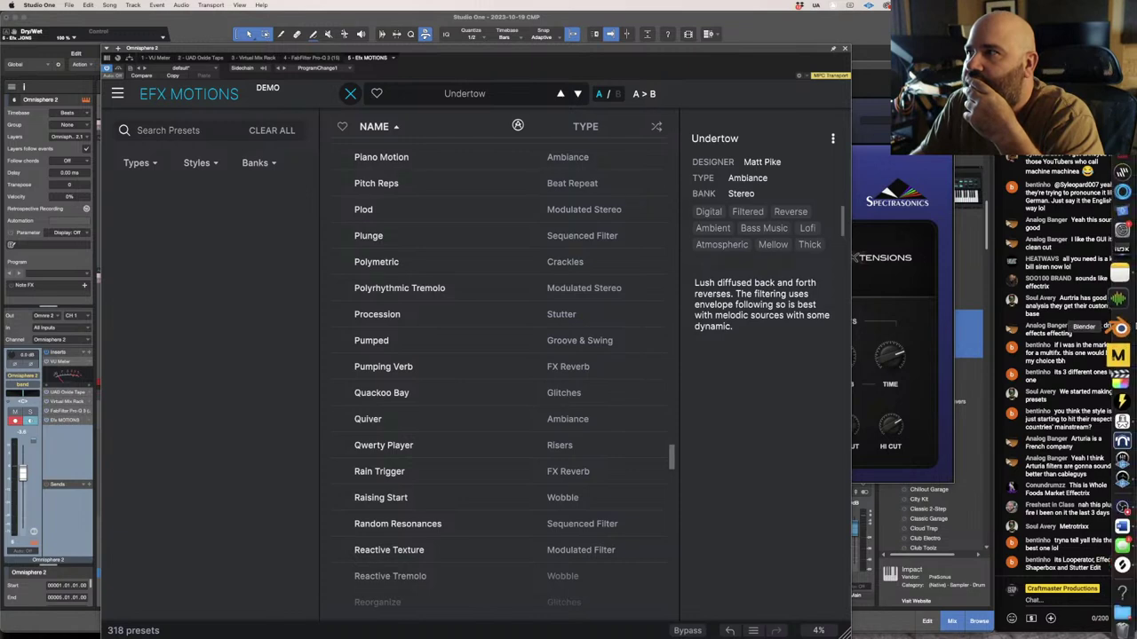
left_click(1121, 171)
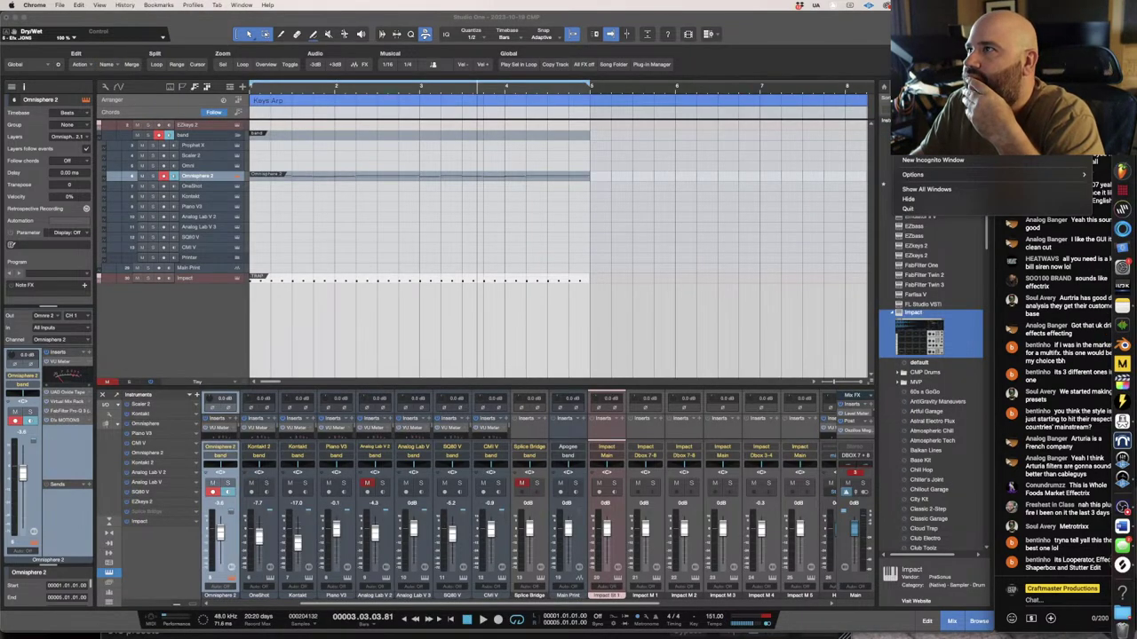
left_click(926, 189)
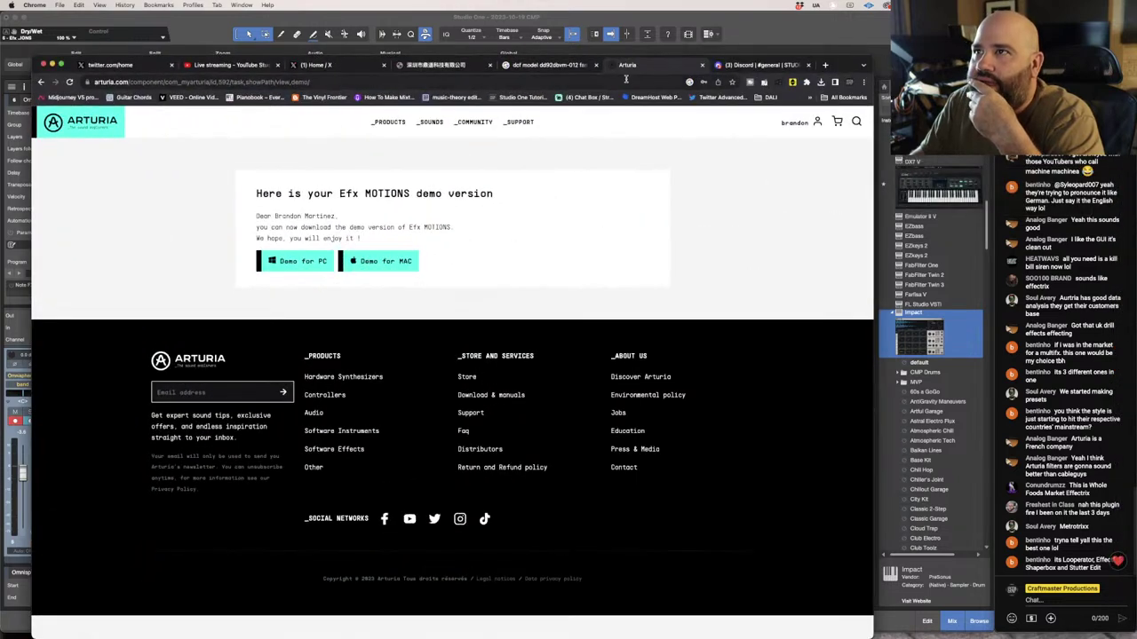
left_click(625, 80)
type("mike")
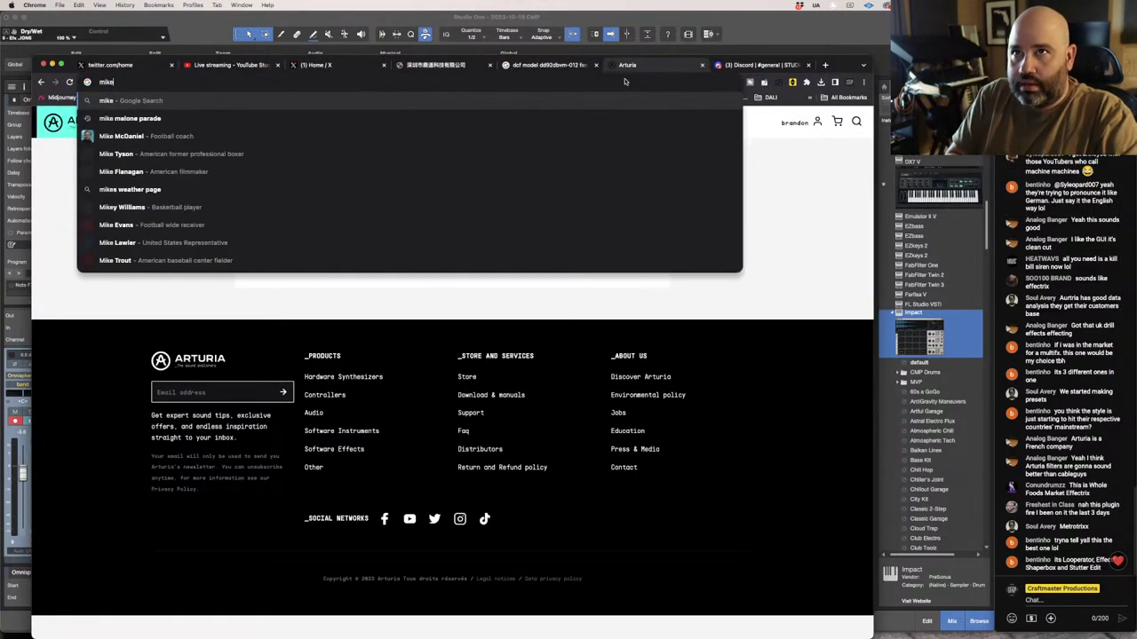
type(" pike")
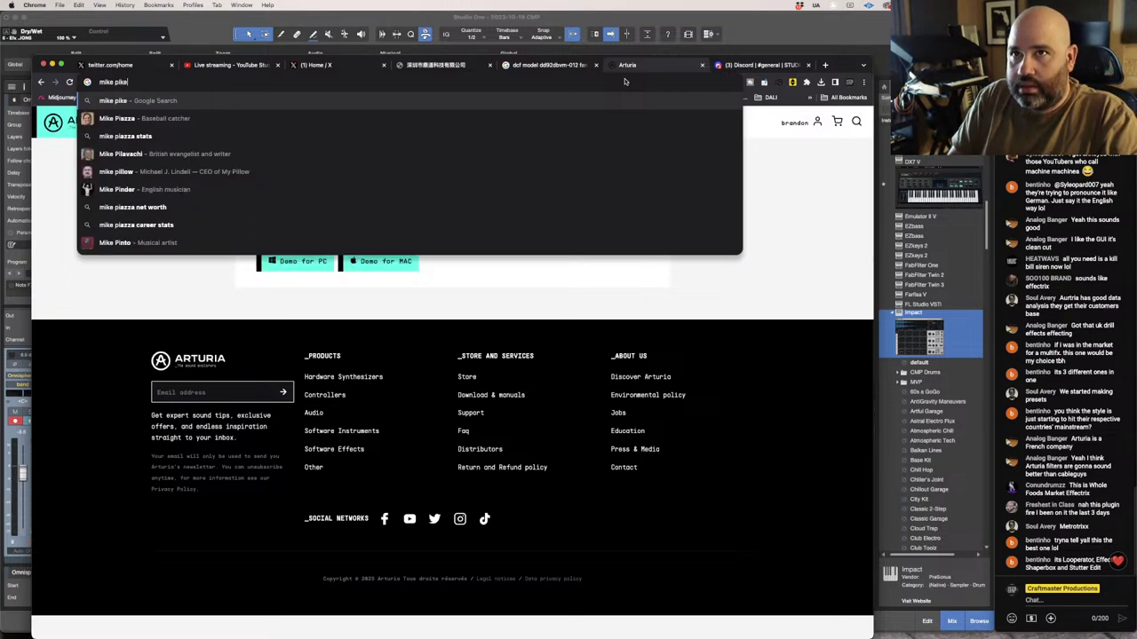
type(" sound des")
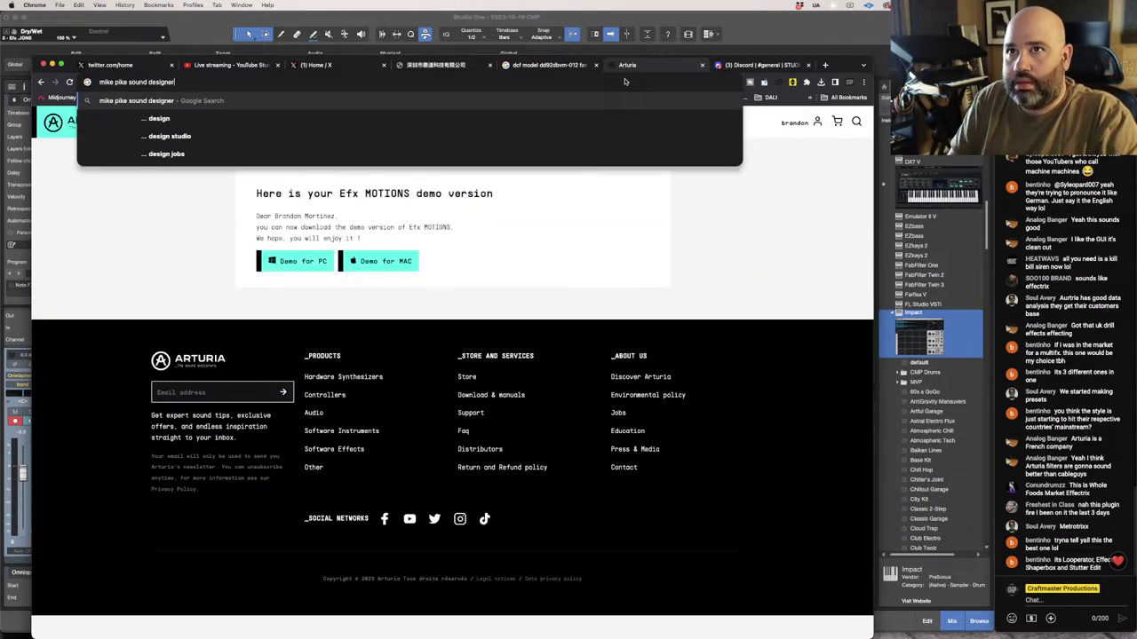
type("igner")
key("Return")
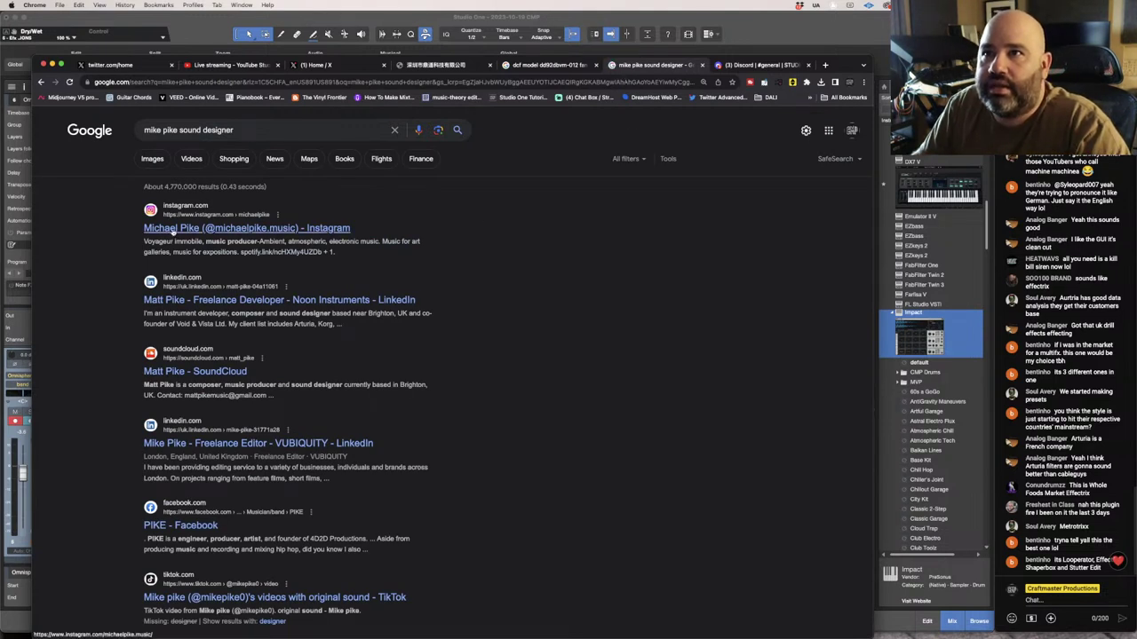
Open the Instagram search result and look through the music profile's posts.
left_click(174, 228)
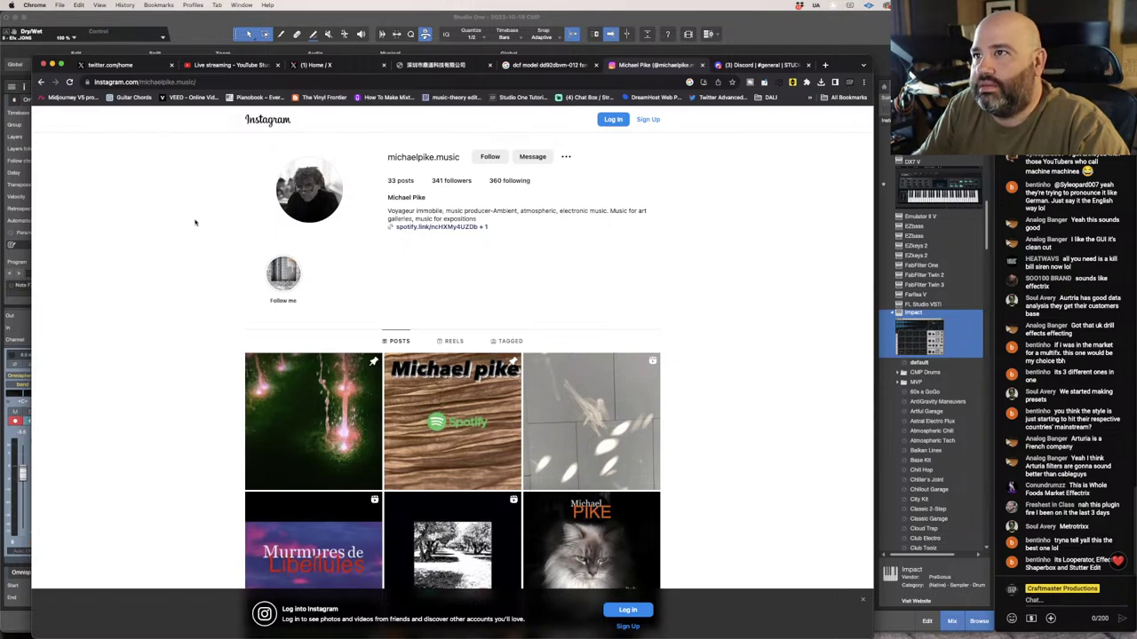
scroll(195, 223, "down", 5)
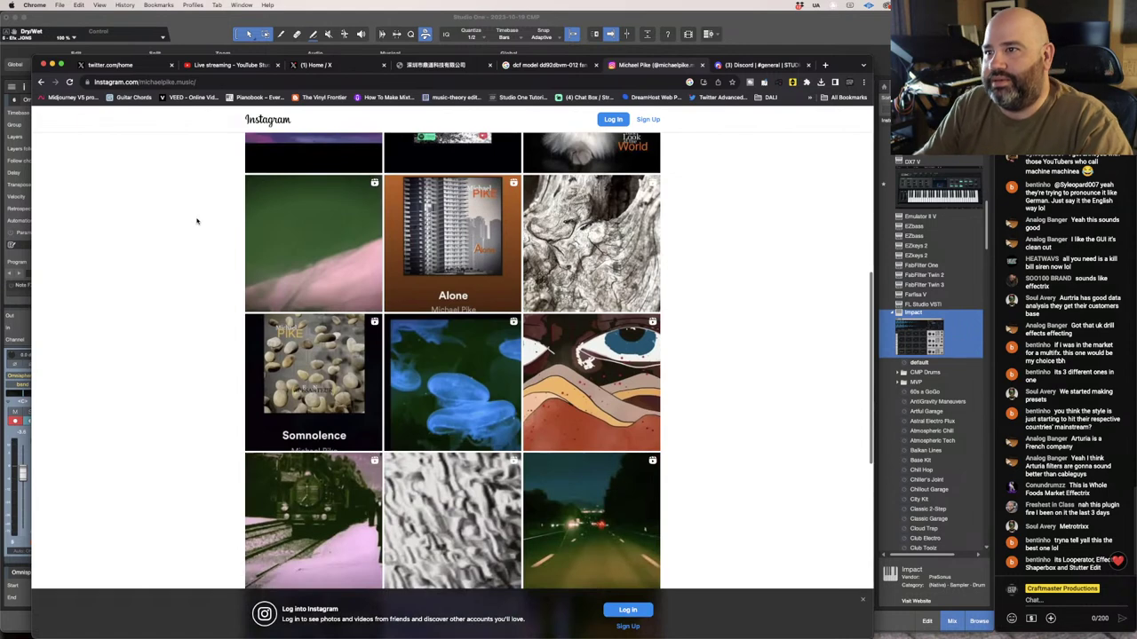
scroll(198, 221, "up", 5)
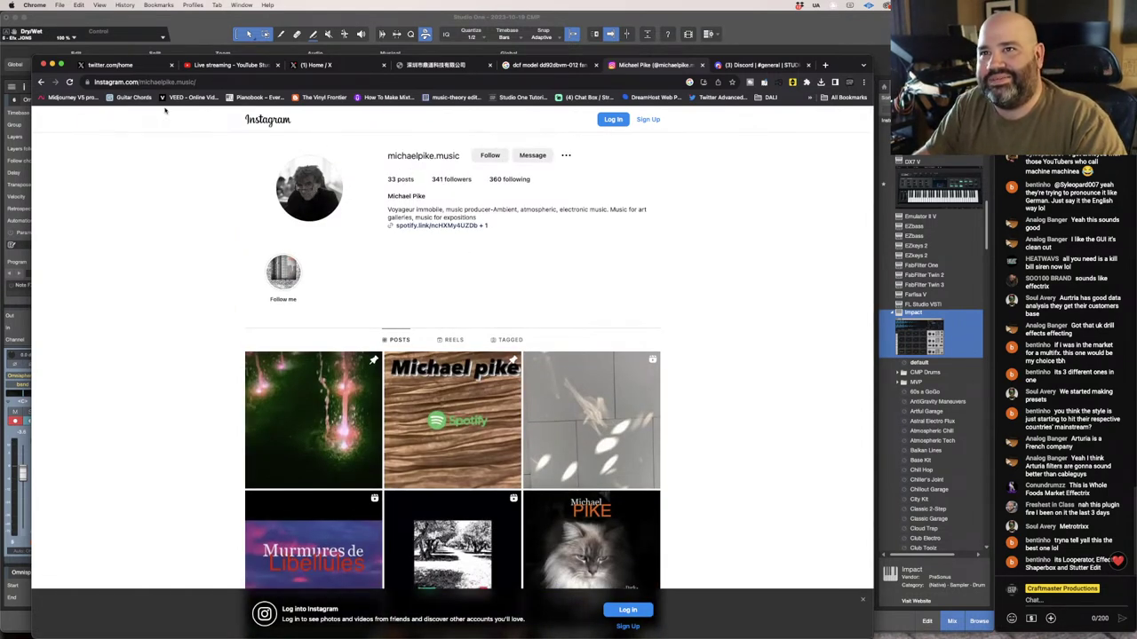
Open the Spotify artist page from the profile's links, close it and minimise the browser window.
left_click(440, 228)
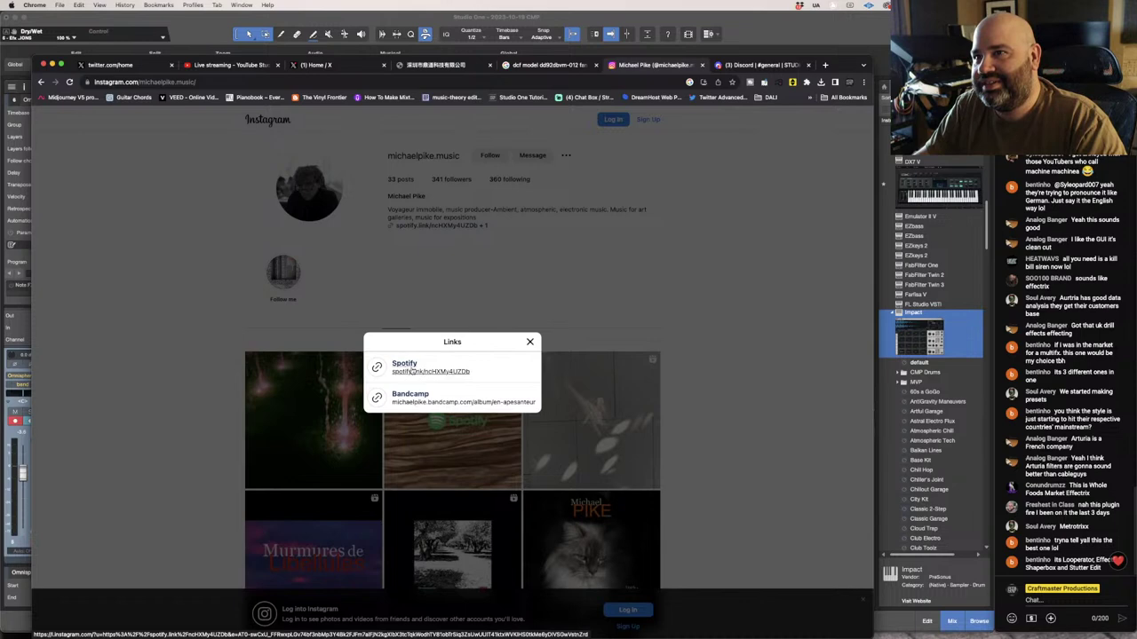
left_click(440, 374)
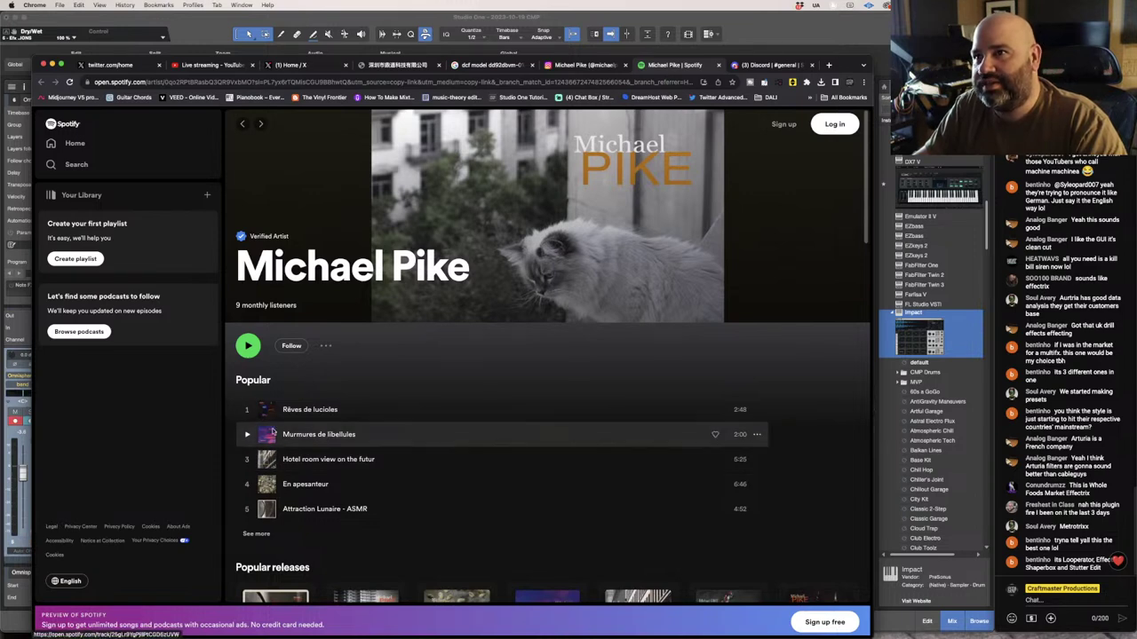
left_click(718, 65)
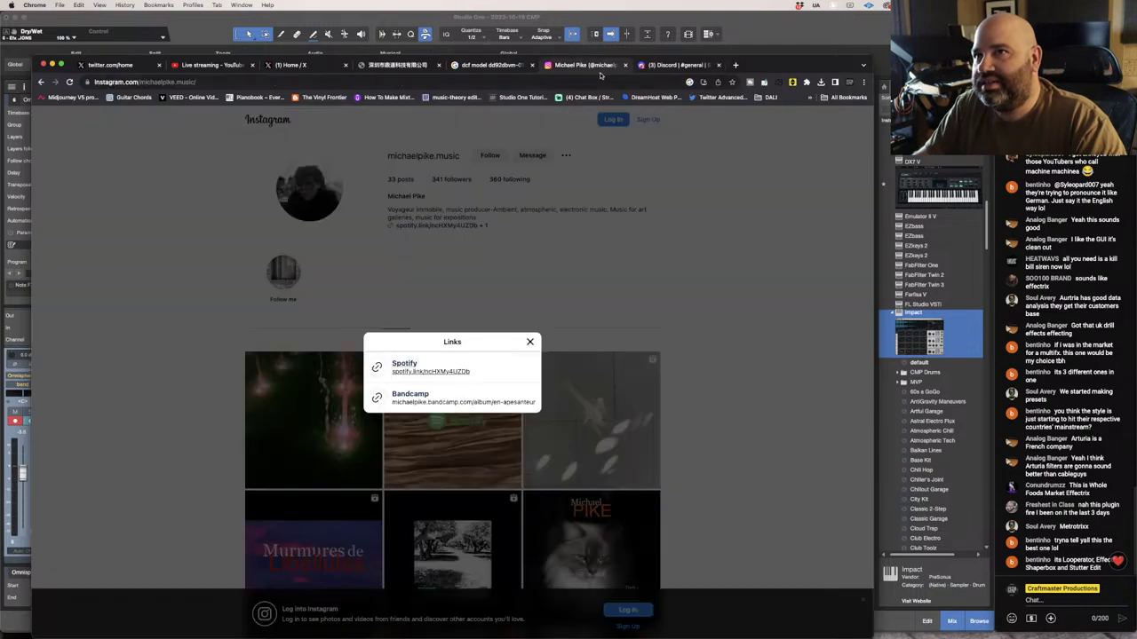
left_click(52, 65)
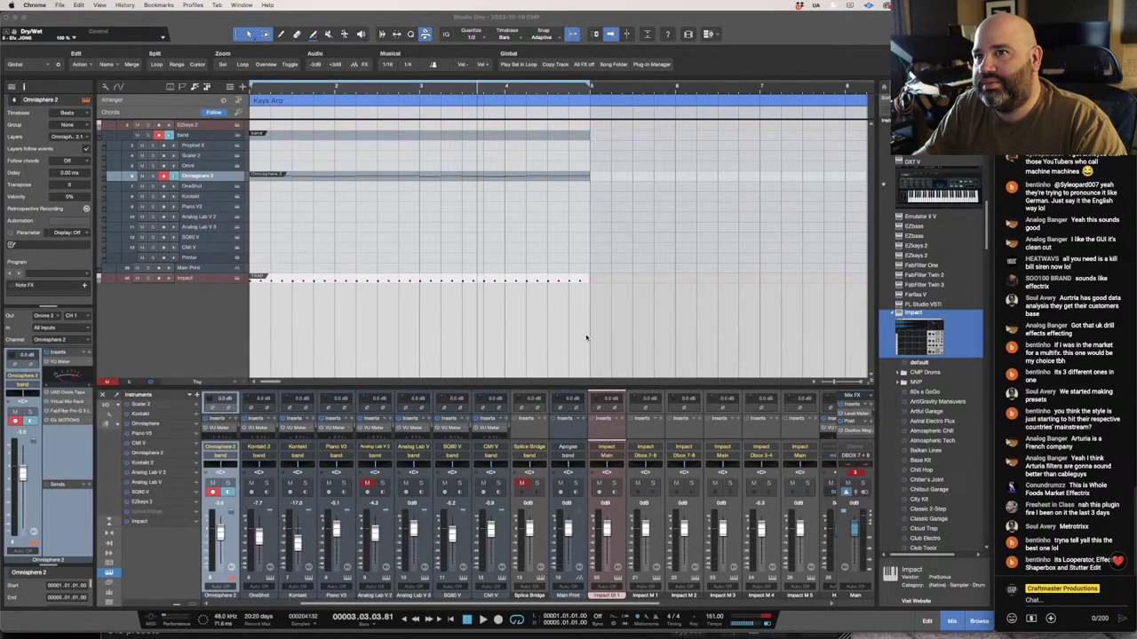
Return to Studio One and load the Piano Motion ambiance preset in Efx MOTIONS, keeping the plug-in window in front.
left_click(327, 271)
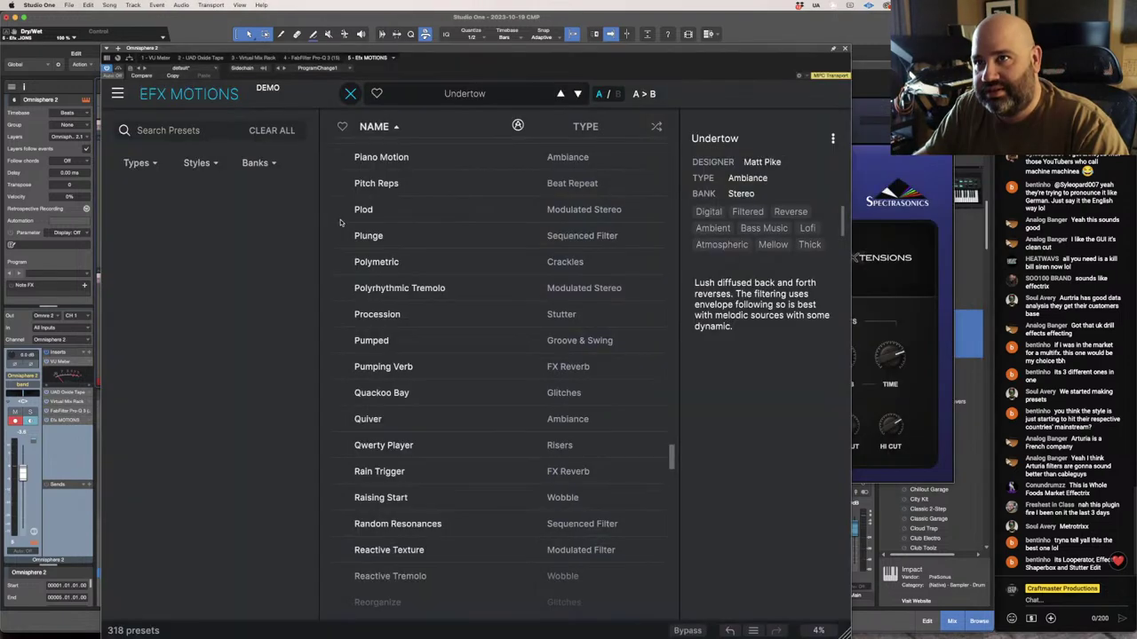
scroll(489, 282, "up", 1)
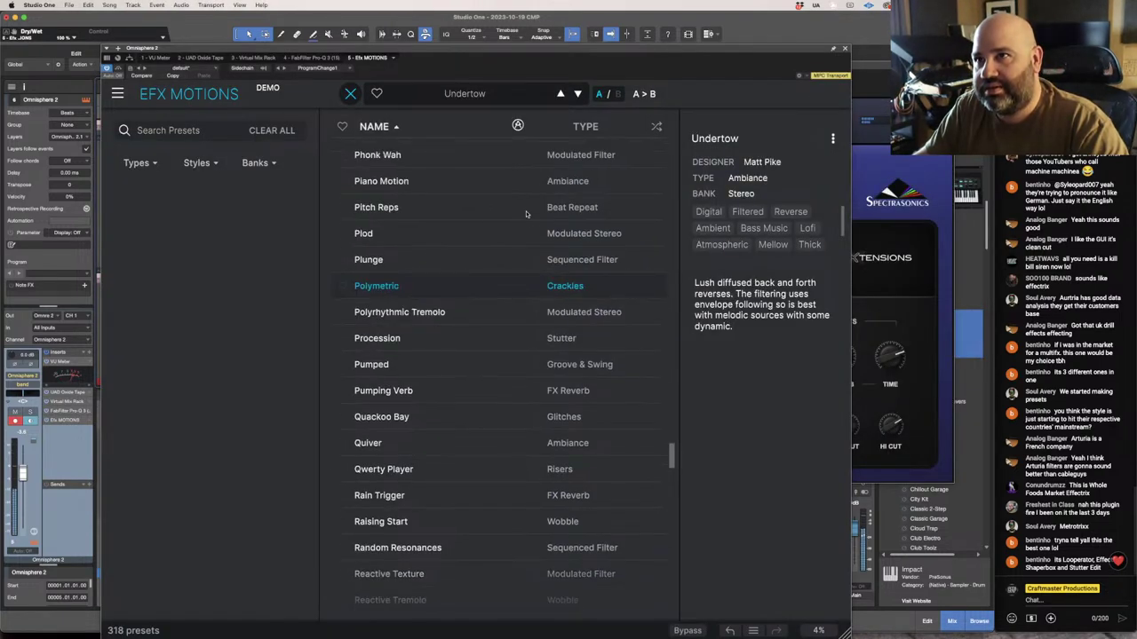
double_click(538, 185)
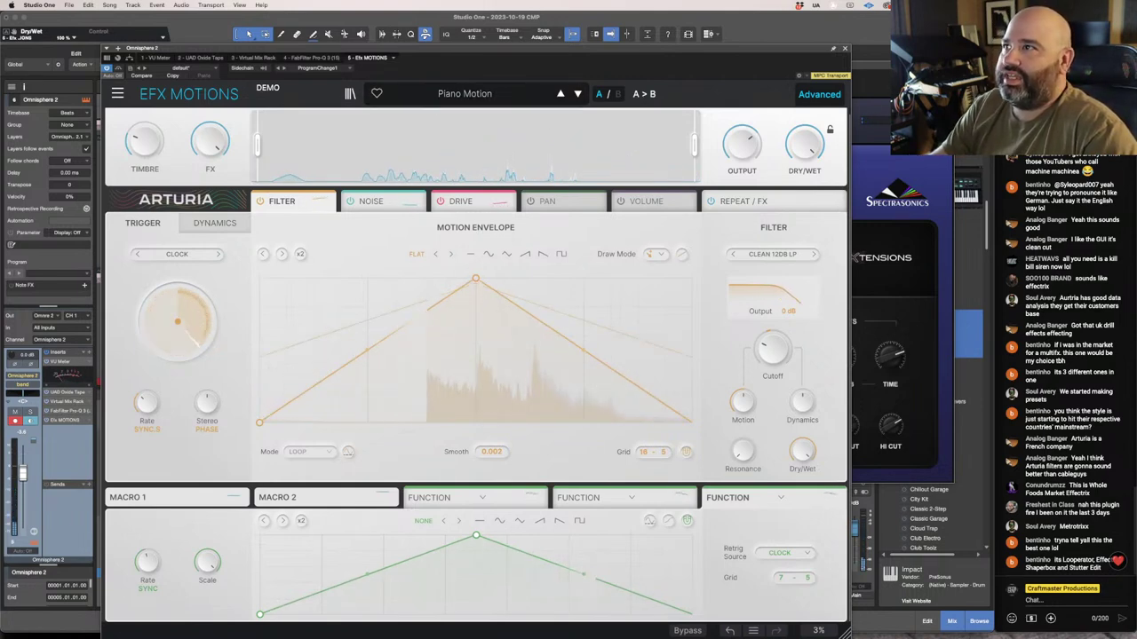
left_click(887, 75)
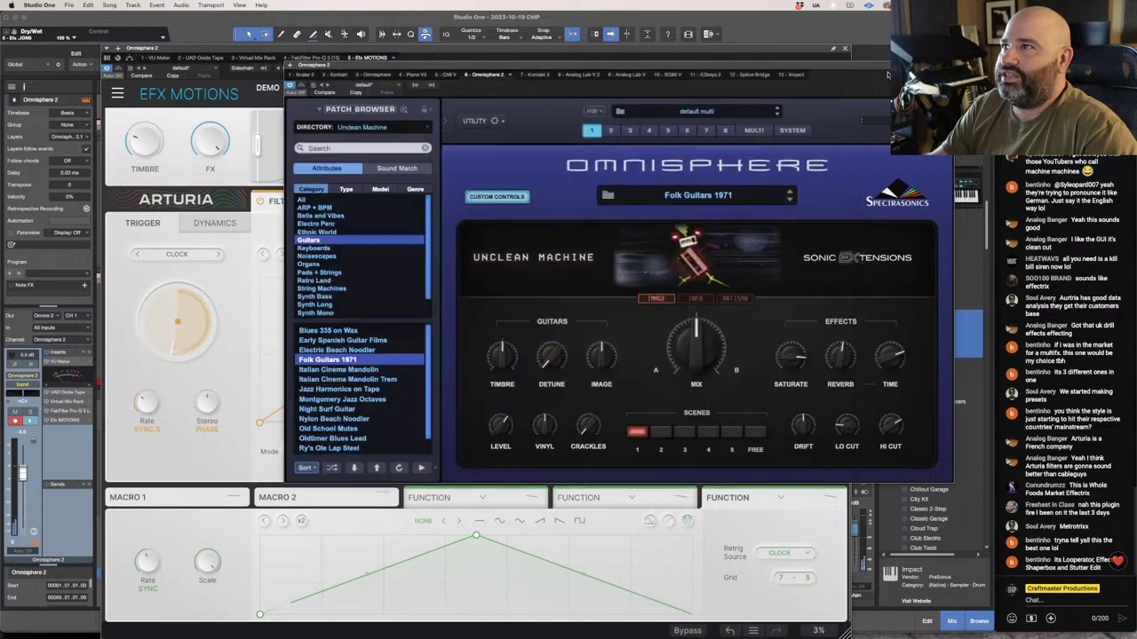
left_click(207, 66)
Look over the Efx MOTIONS preset categories and load Epic Octaverb from FX Reverb.
left_click(513, 102)
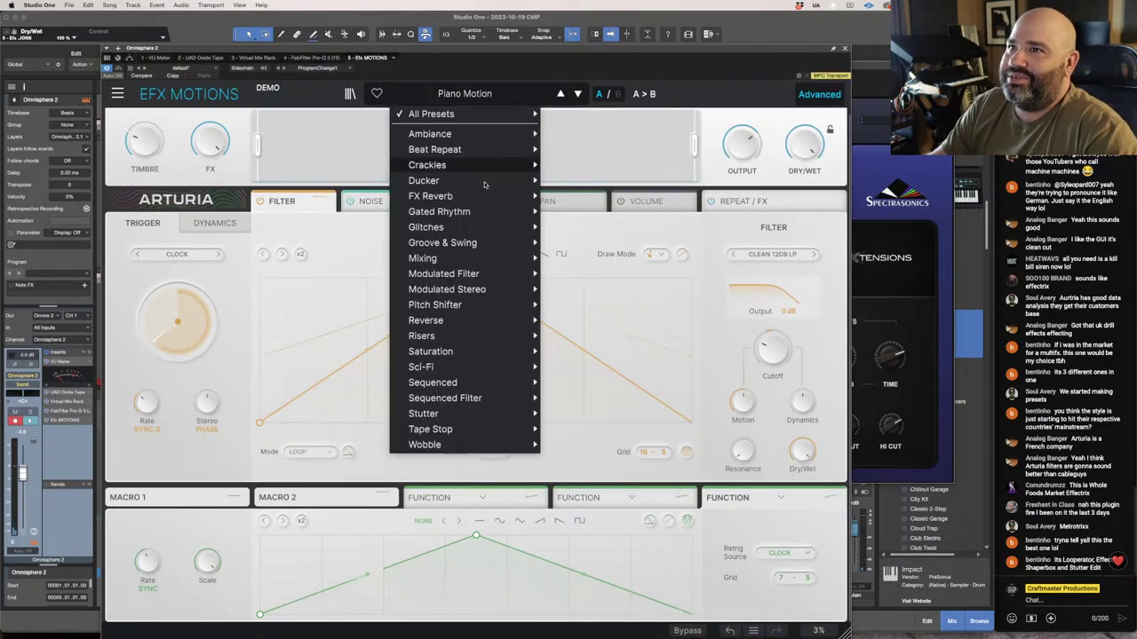
mouse_move(502, 368)
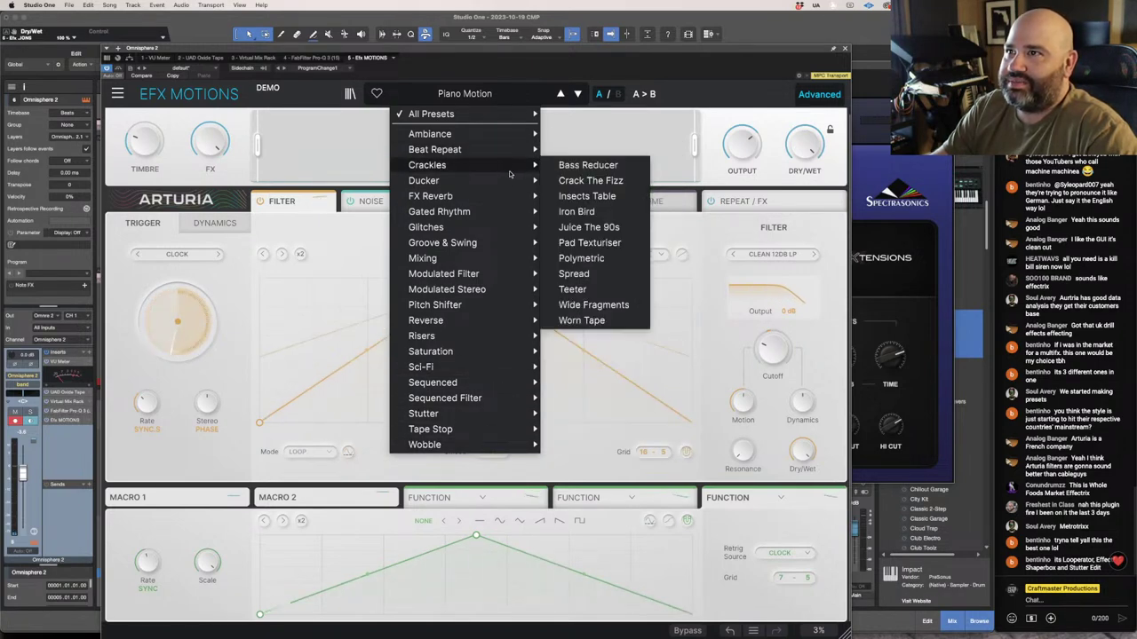
mouse_move(511, 155)
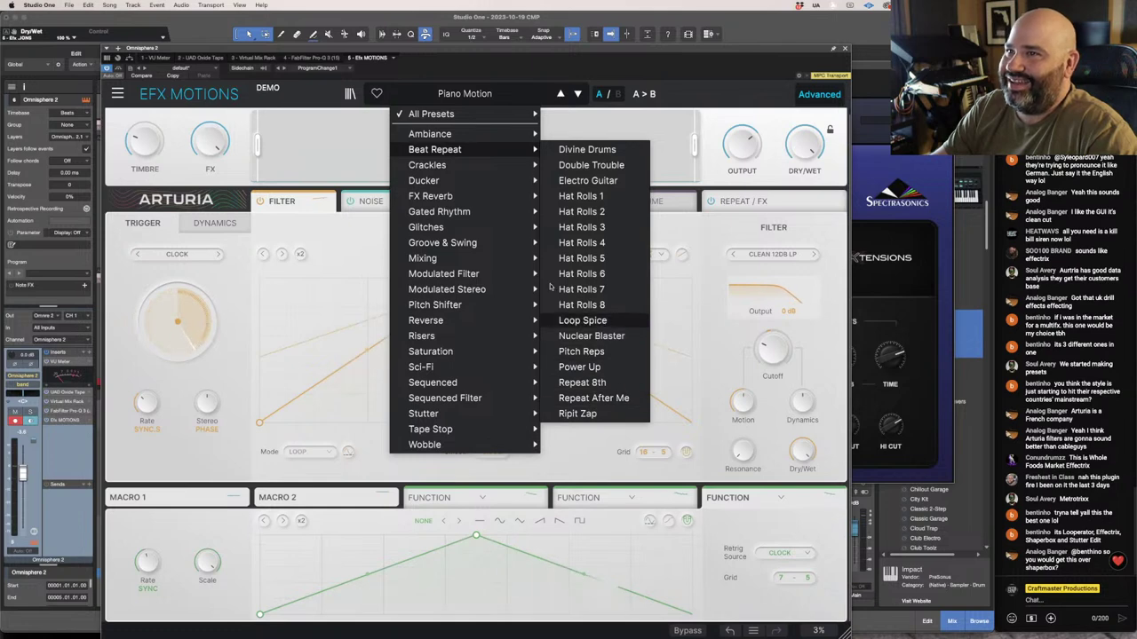
mouse_move(475, 198)
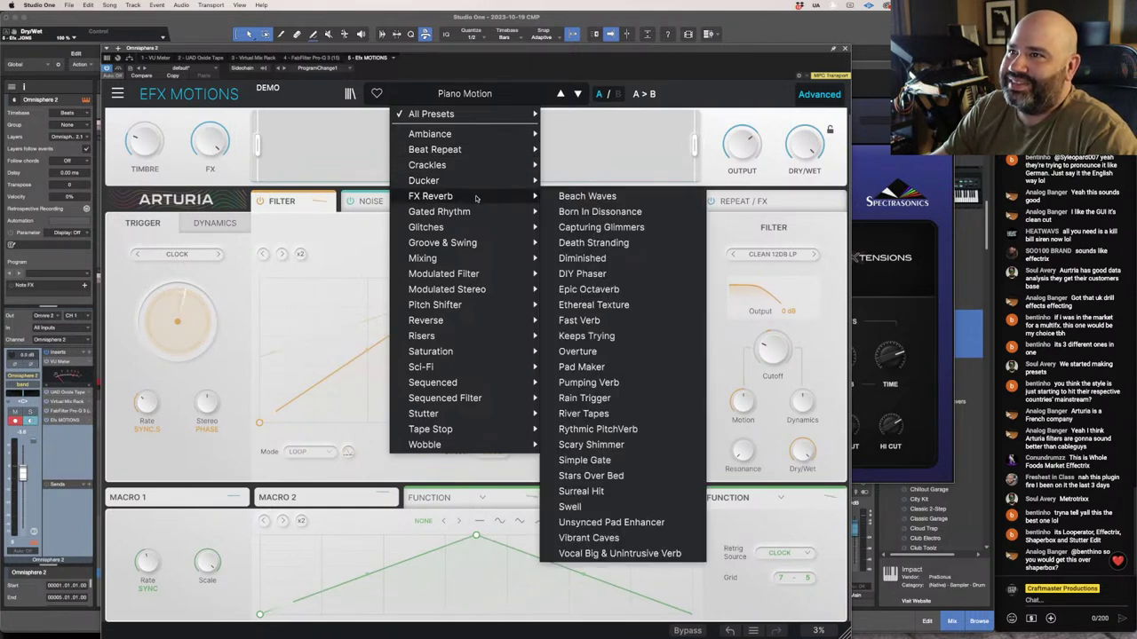
left_click(588, 290)
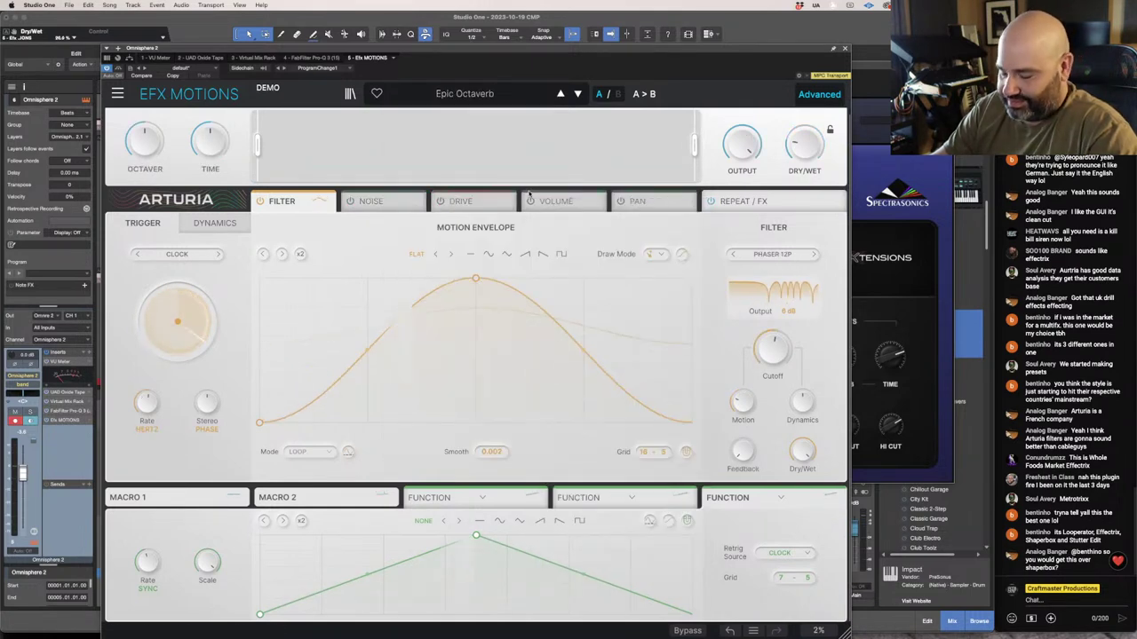
Step forward through the FX Reverb presets from Fast Verb to Rythmic PitchVerb, auditioning them on the guitar.
left_click(579, 94)
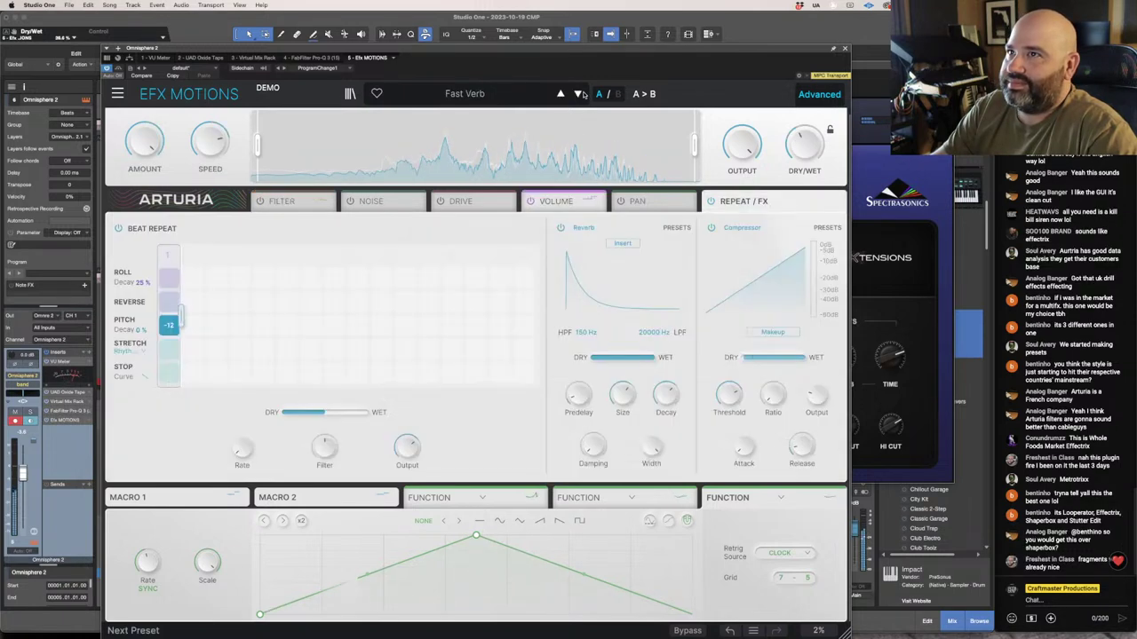
left_click(580, 94)
left_click(580, 94)
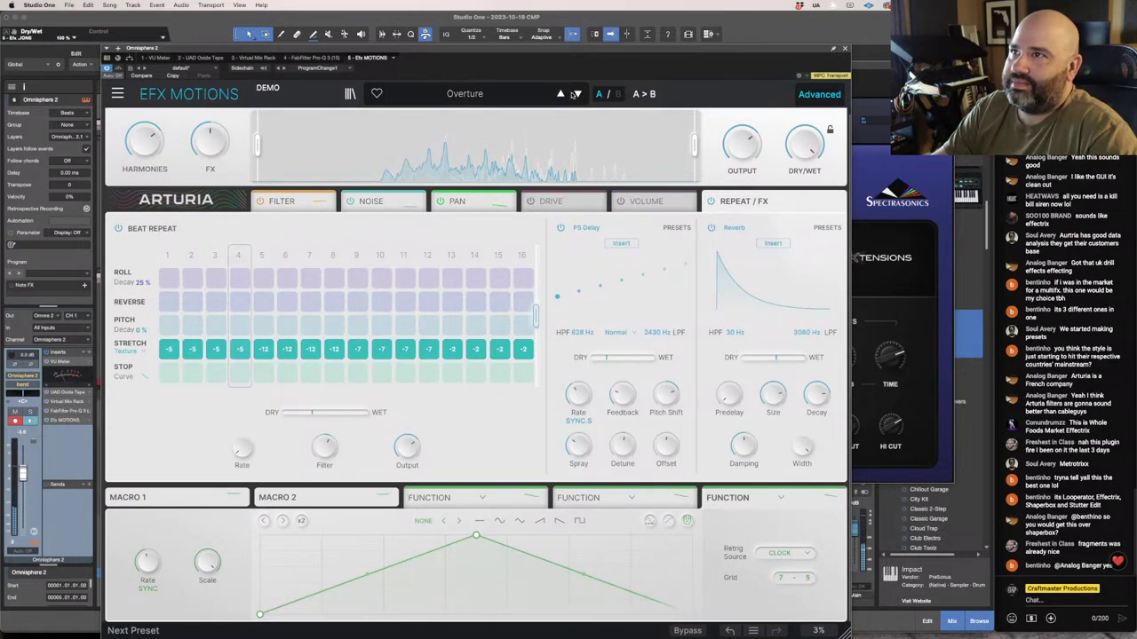
left_click(576, 93)
left_click(578, 93)
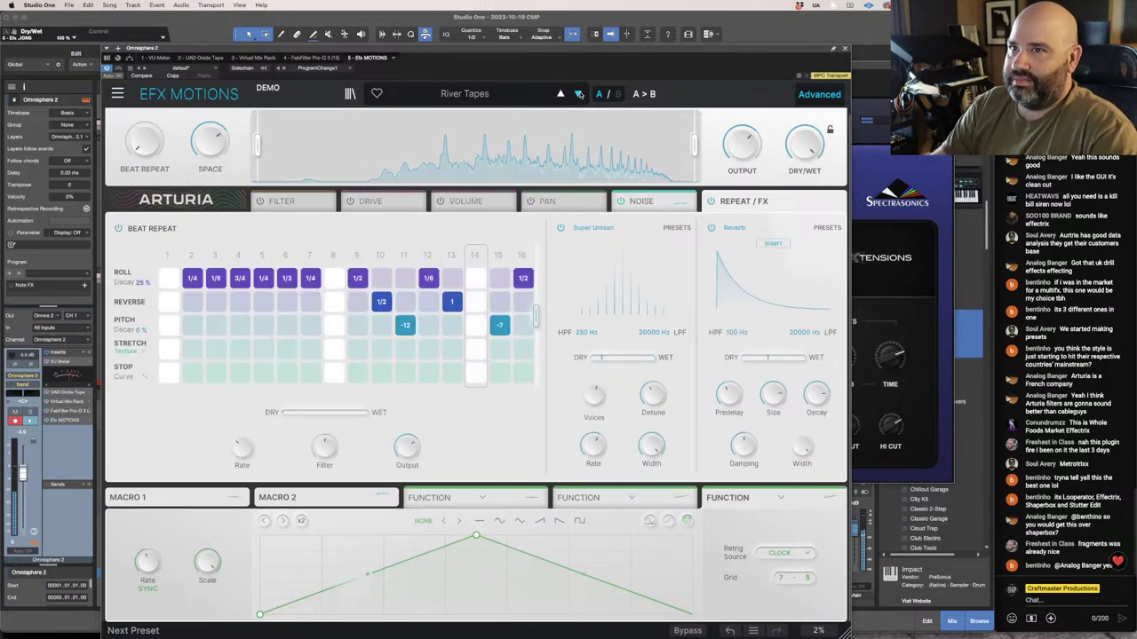
left_click(578, 94)
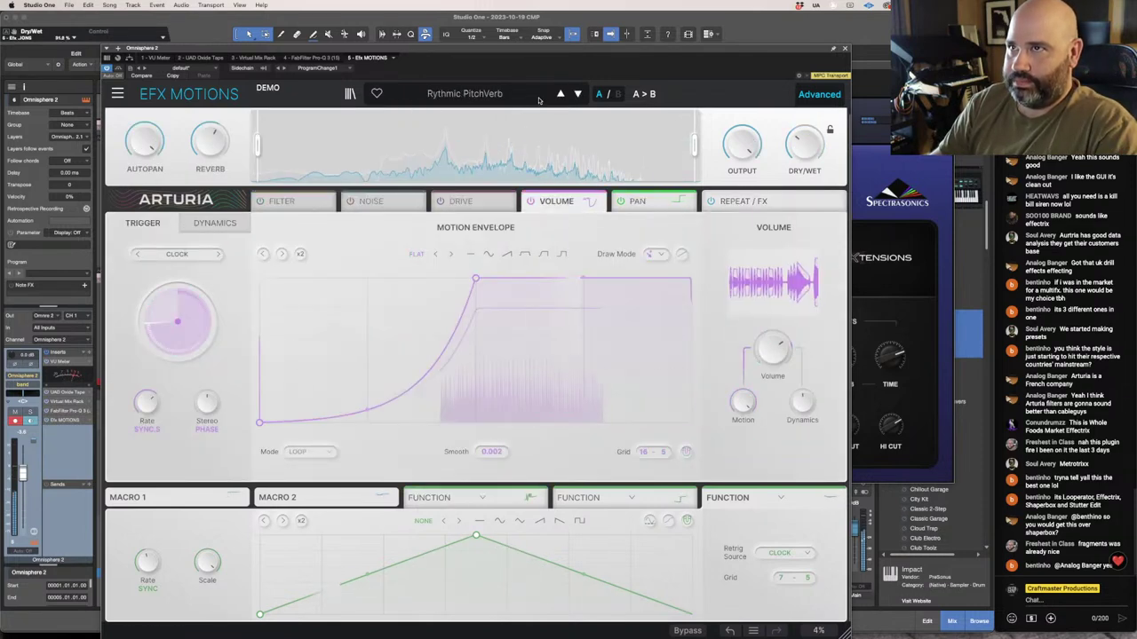
Open the preset browser and look through the list of FX Reverb presets.
left_click(350, 93)
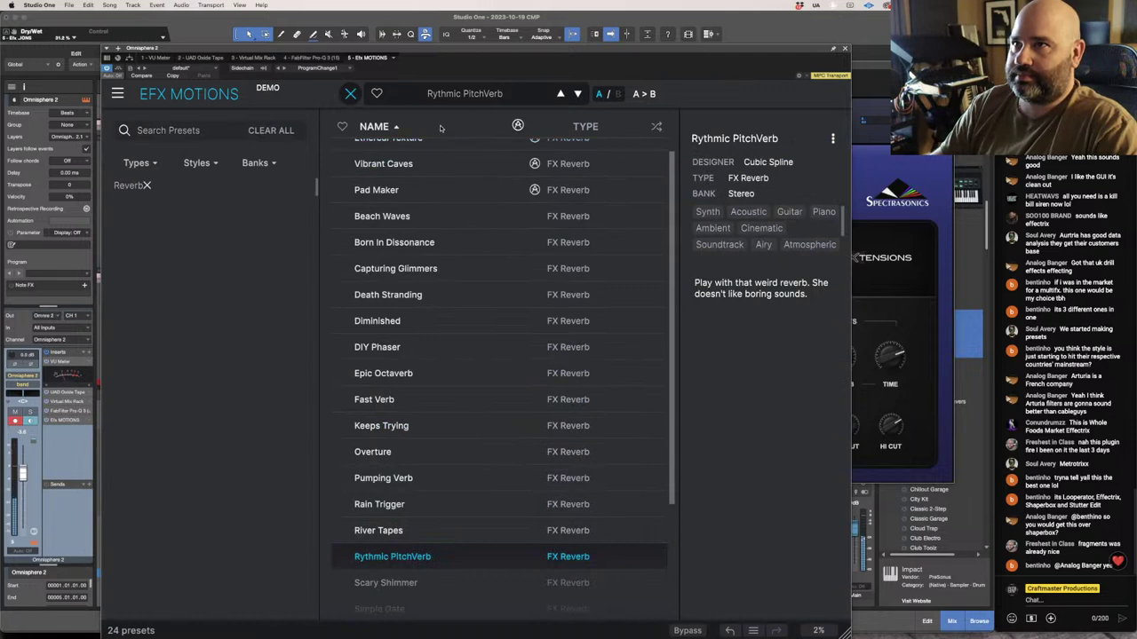
scroll(391, 306, "up", 1)
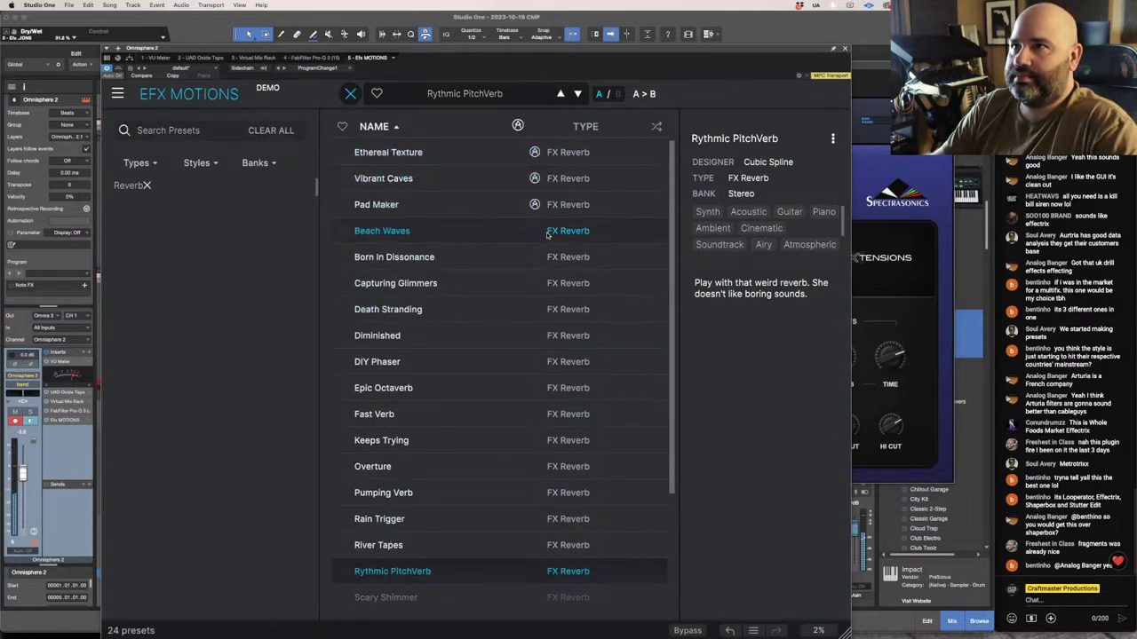
scroll(532, 373, "down", 3)
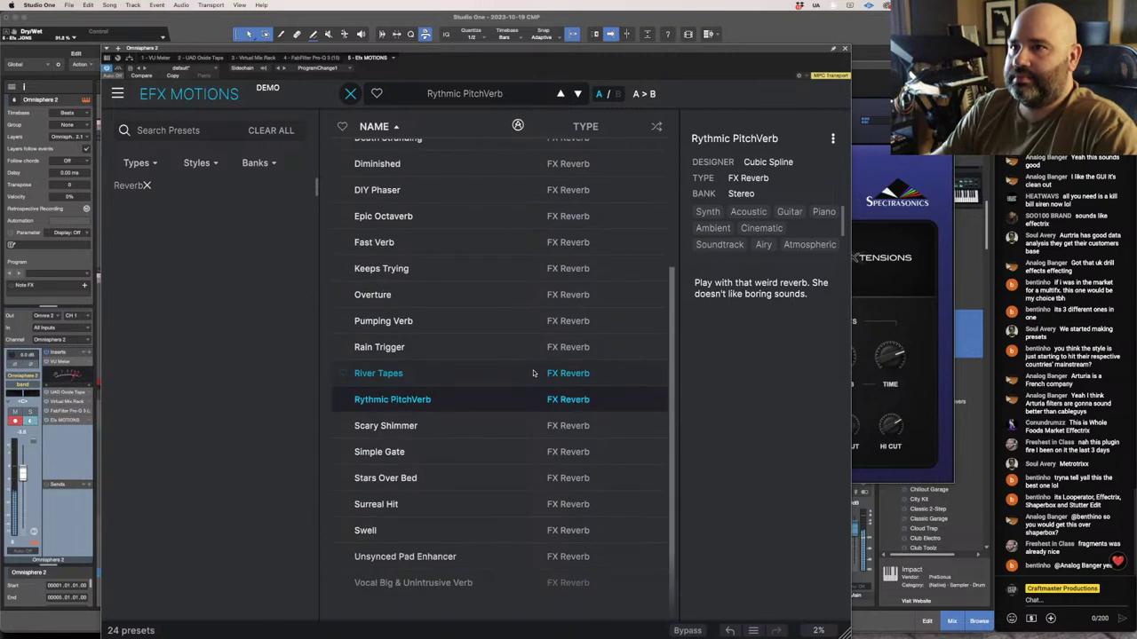
Check the Glitches, Modulated Filter and Modulated Stereo presets, and load Slurry Chorus from the Reverse category.
left_click(457, 101)
mouse_move(463, 251)
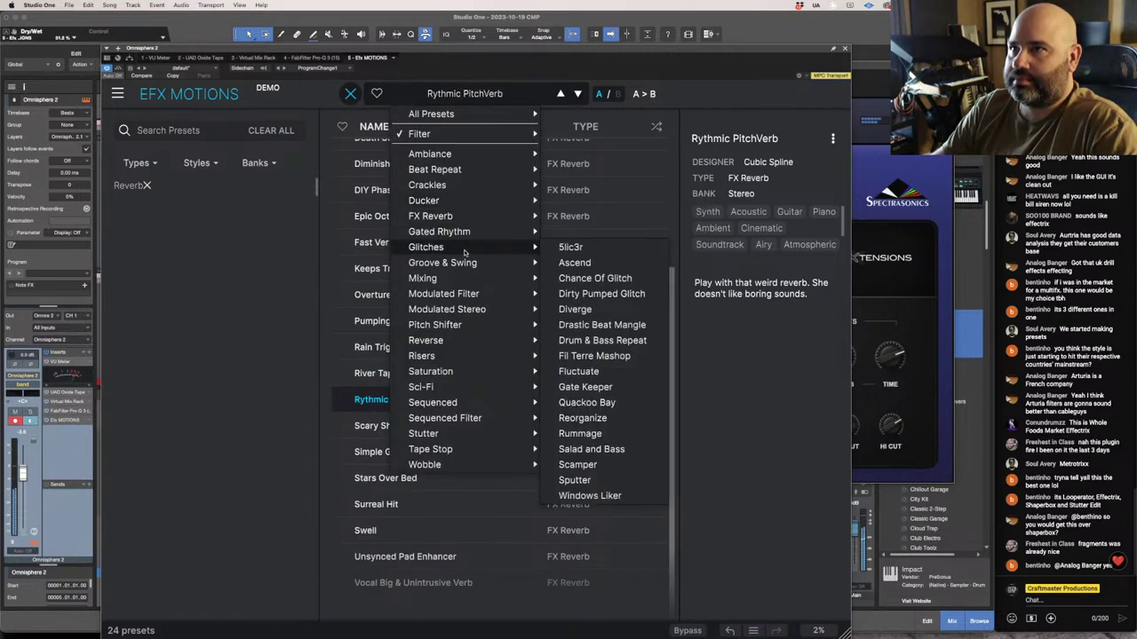
mouse_move(452, 283)
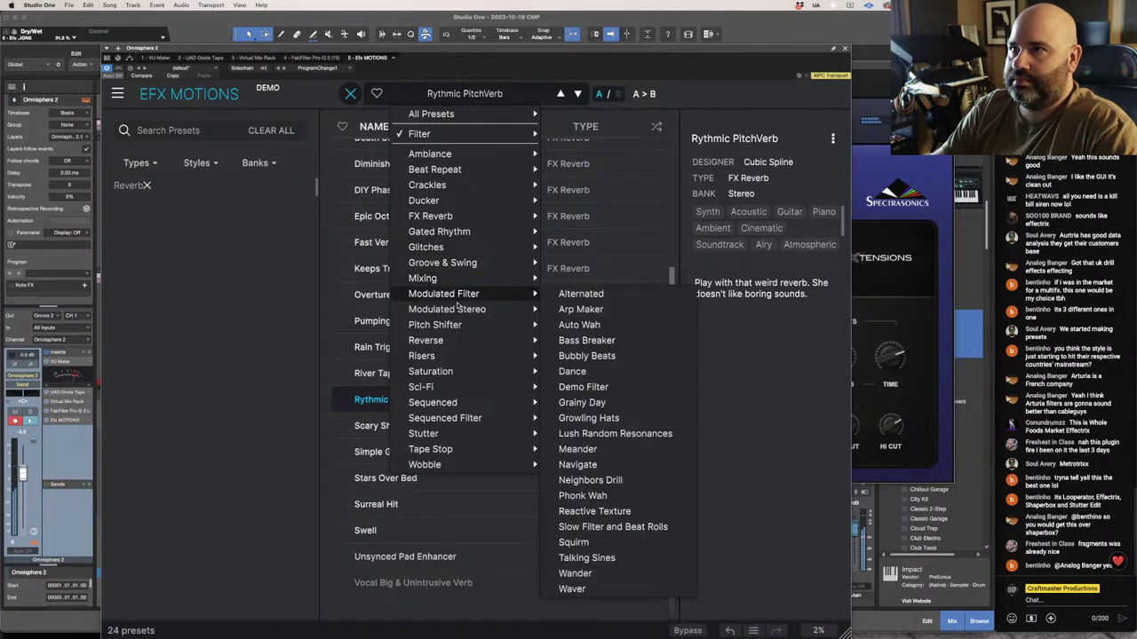
mouse_move(459, 309)
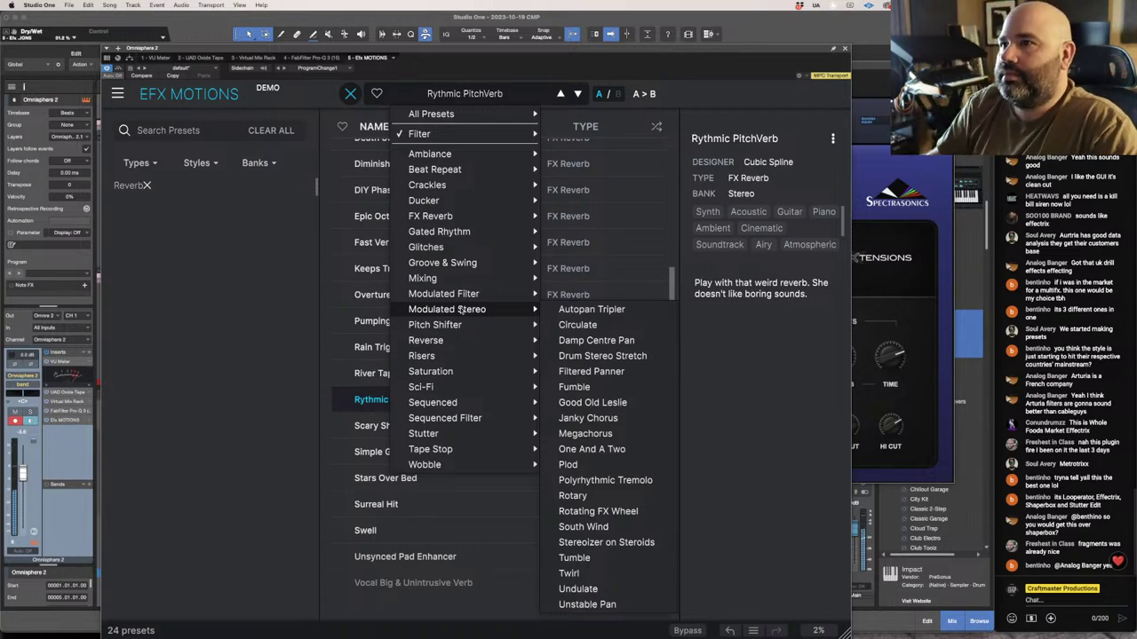
mouse_move(461, 329)
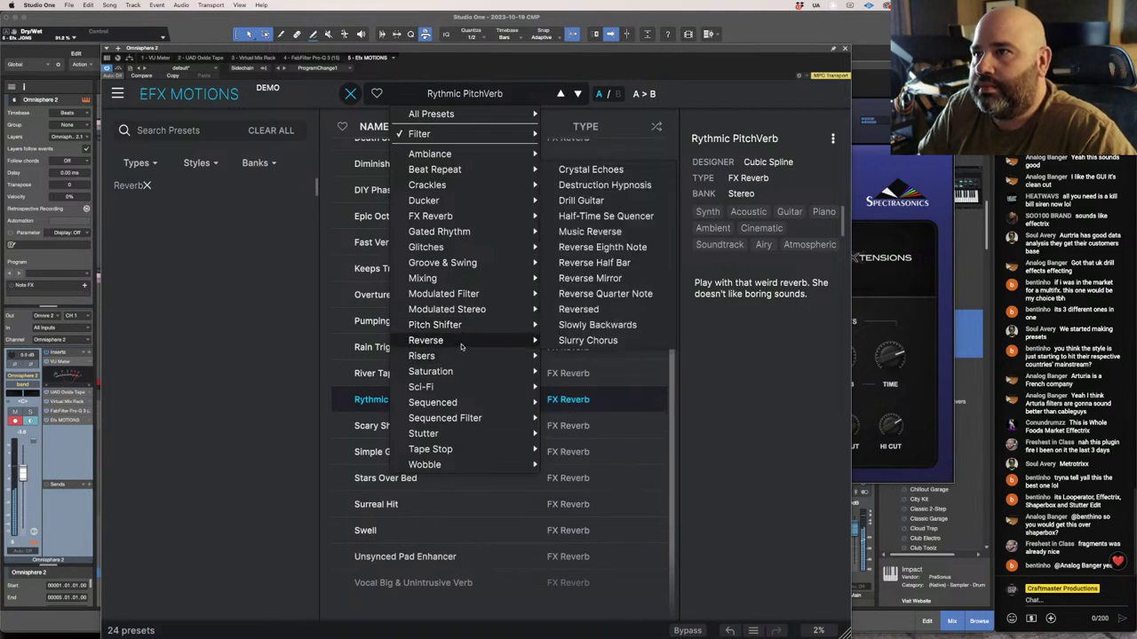
left_click(612, 342)
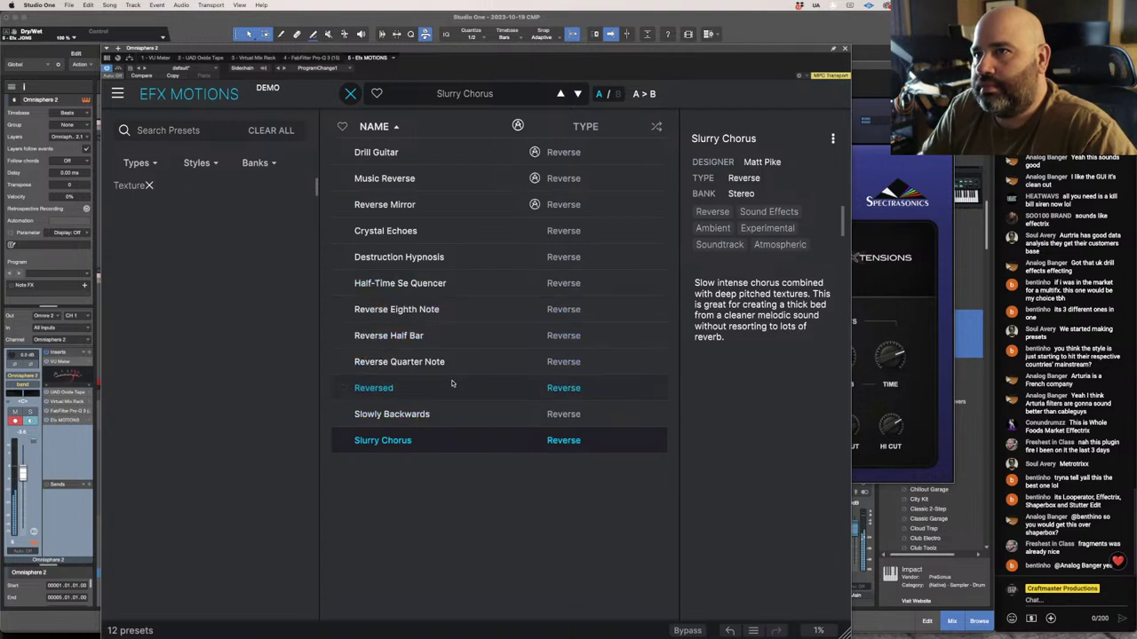
Load the Music Reverse preset, advance to Reverse Mirror, and close the Efx MOTIONS window.
double_click(415, 182)
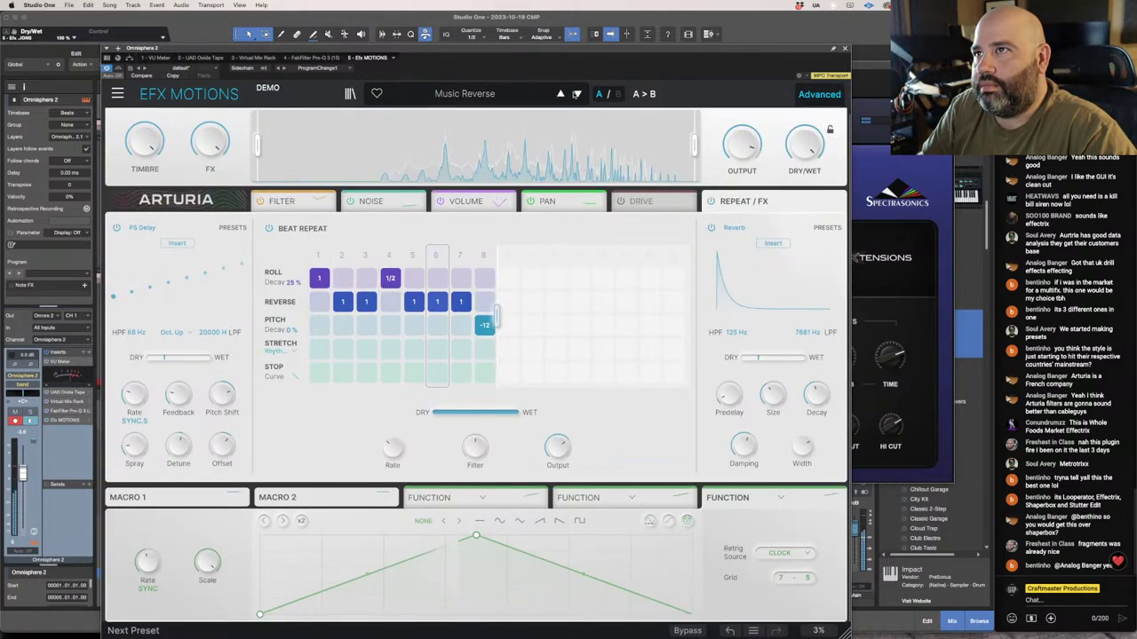
left_click(577, 95)
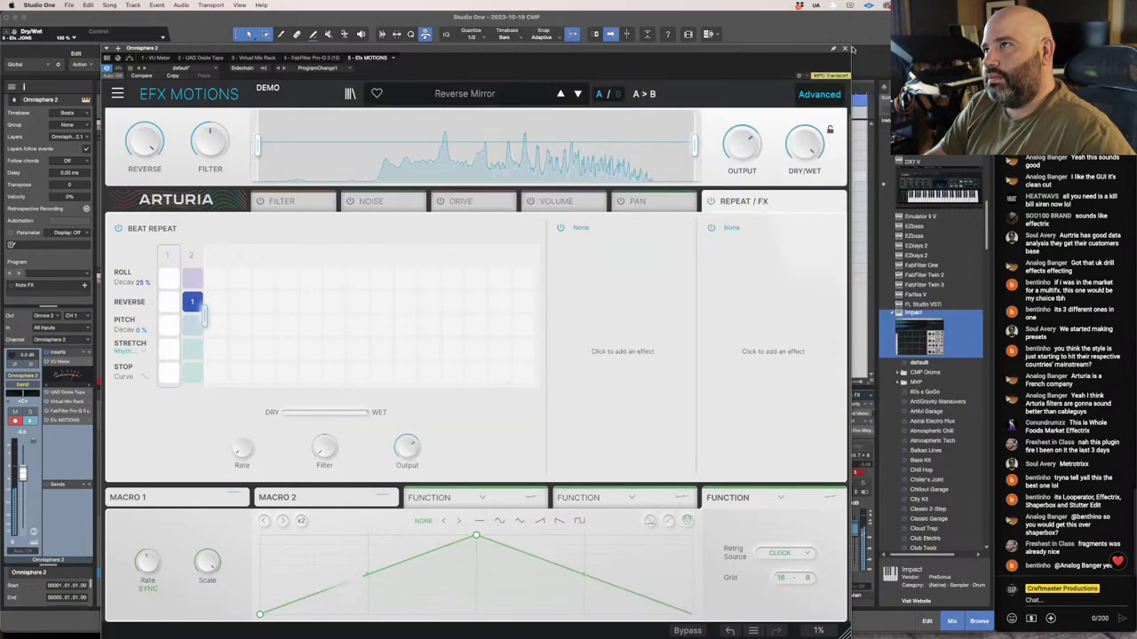
left_click(844, 48)
Open the Impact track's Trap pattern for editing and add a hi-hat hit at step 8.
left_click(337, 281)
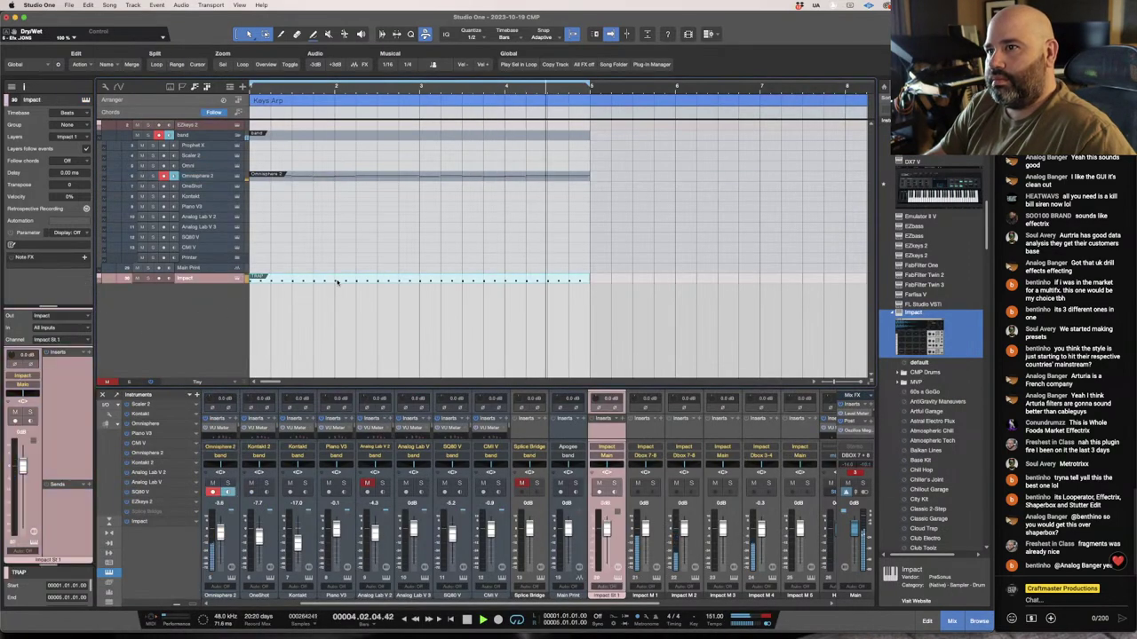
double_click(337, 281)
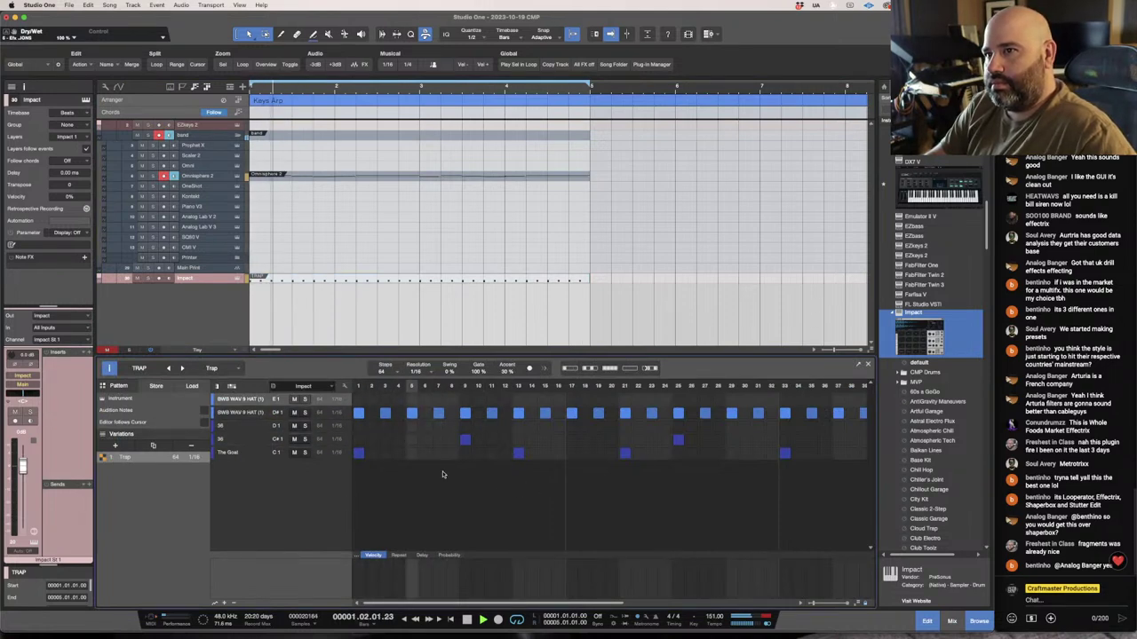
left_click(452, 413)
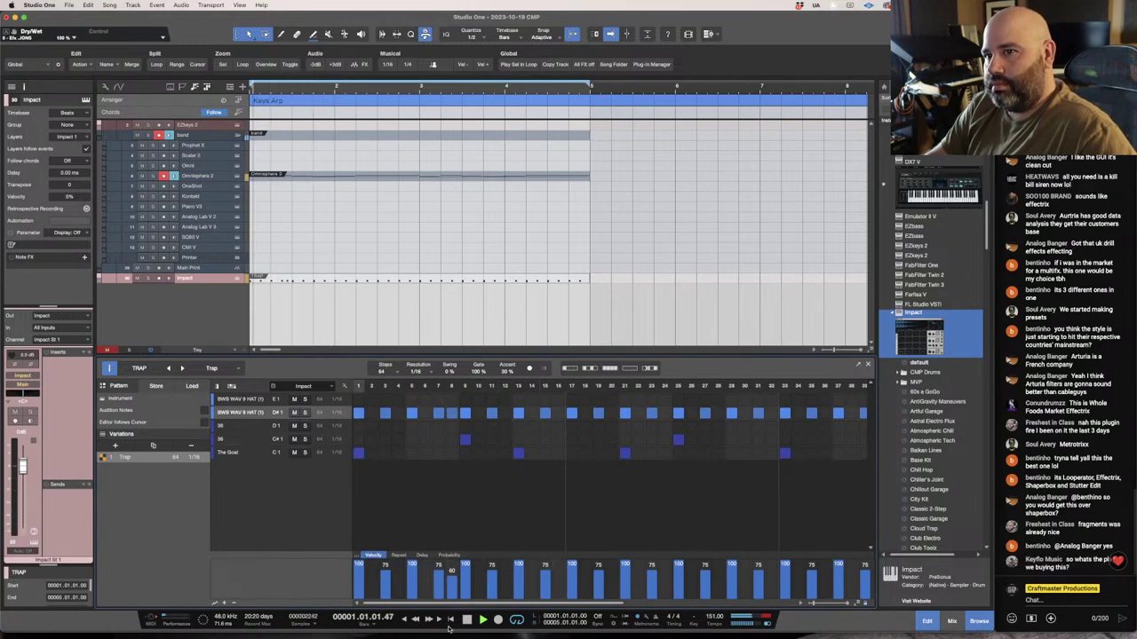
Set the hi-hat repeats to 8 on step 17 and to 2 on steps 19 and 31.
left_click(399, 555)
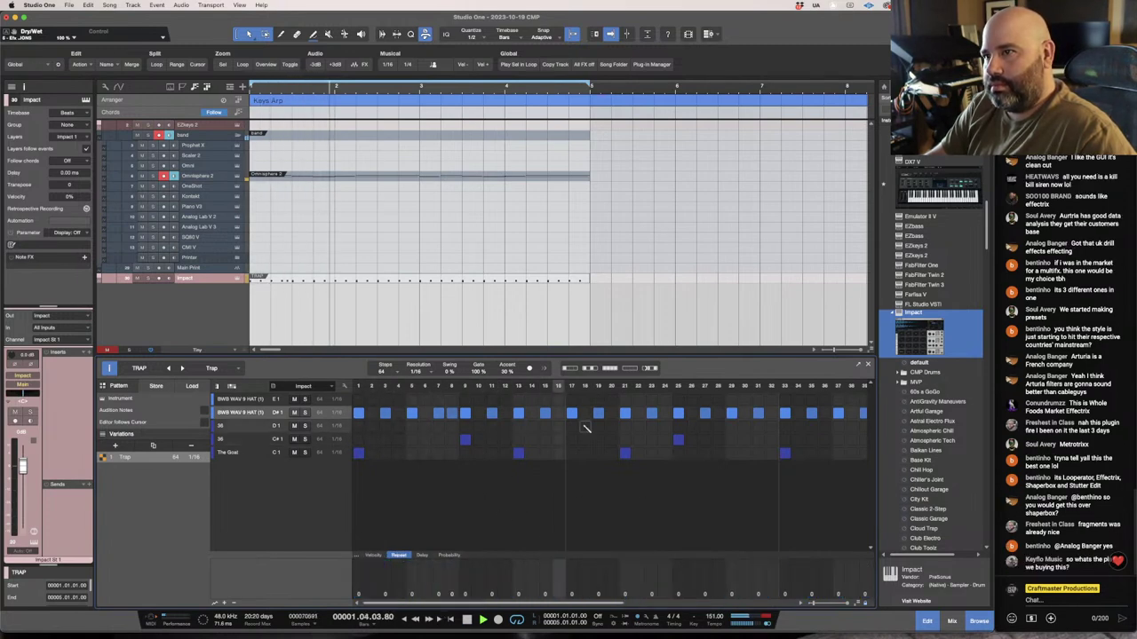
left_click(571, 573)
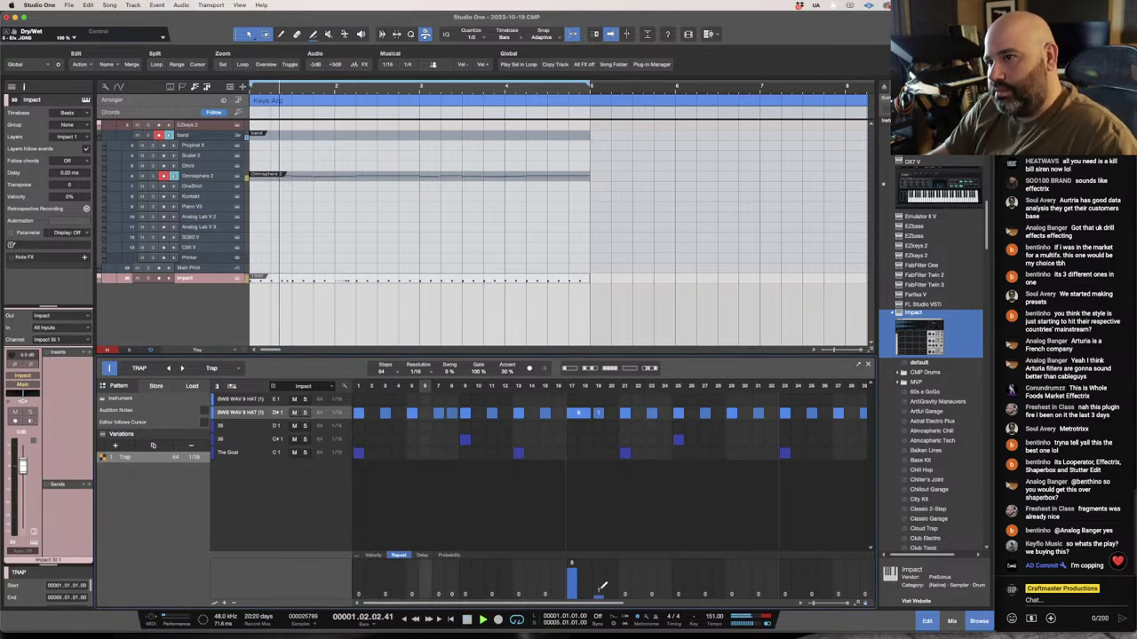
left_click_drag(599, 594, 602, 588)
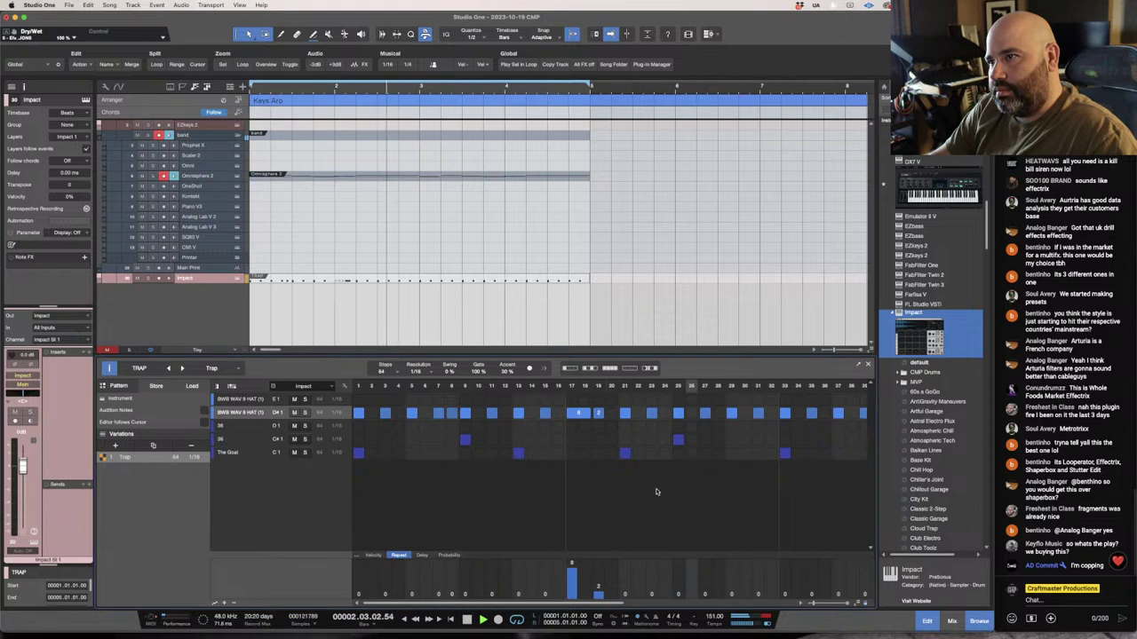
left_click(758, 588)
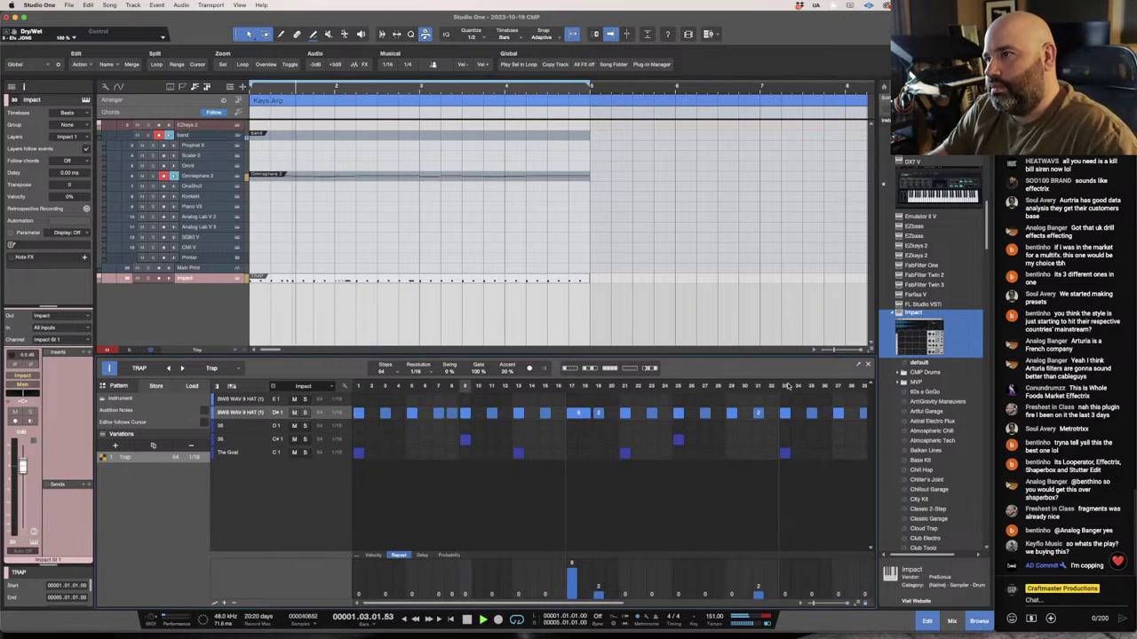
Repeat the first 32 hi-hat steps across the second half of the 64-step pattern and play it back.
key("shift+f")
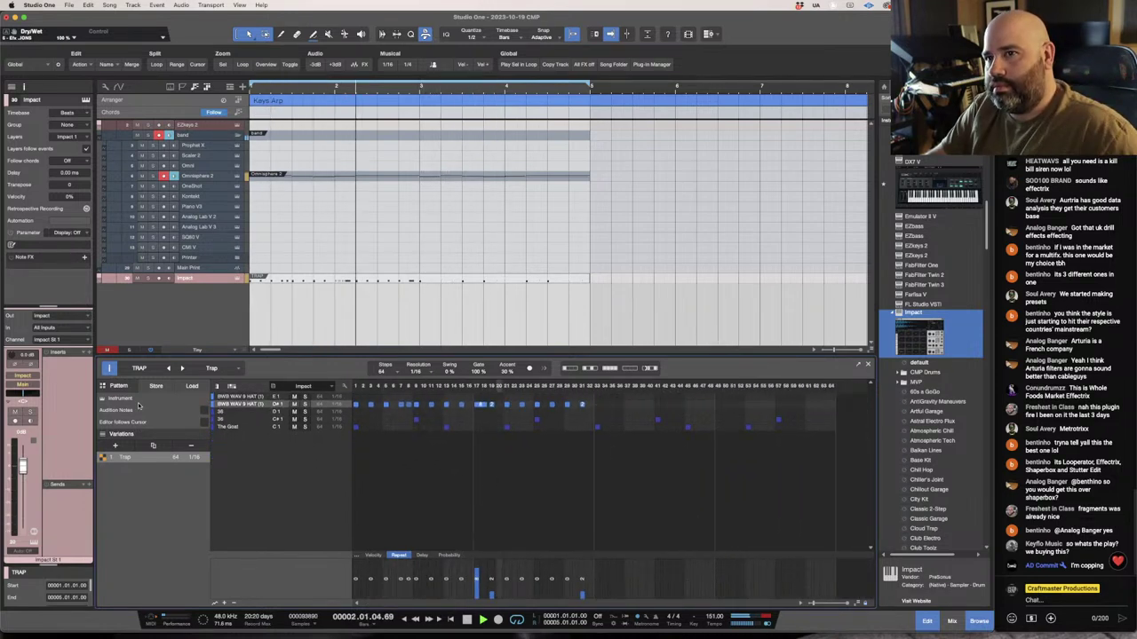
left_click(304, 404)
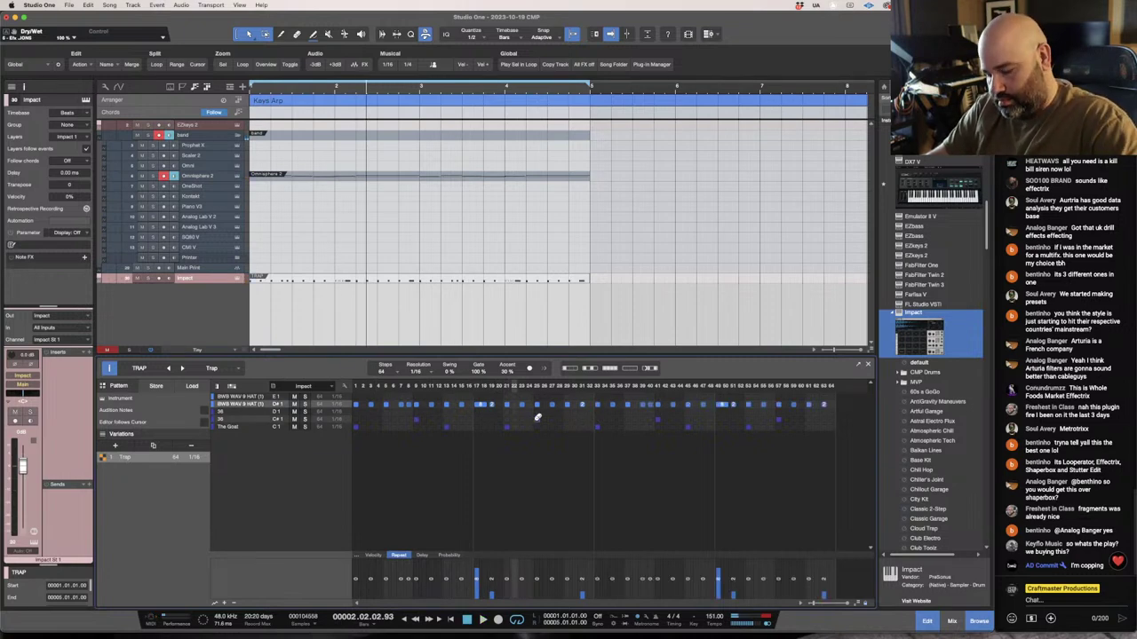
key("space")
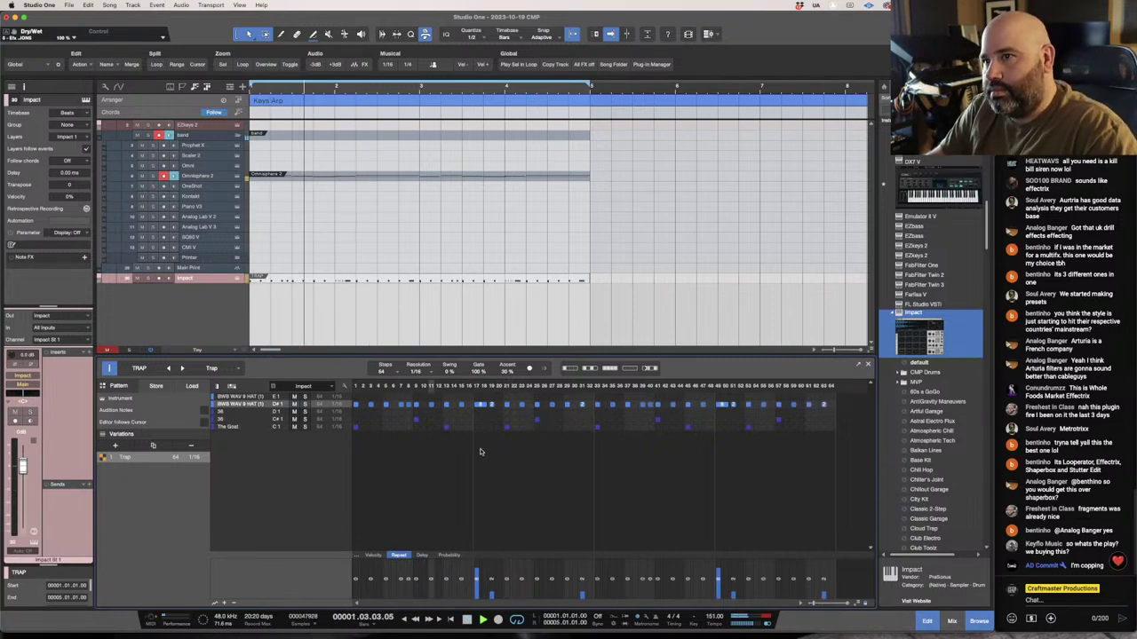
Add kick hits to The Goat lane around steps 29 to 31, steps 51 to 52 and near step 61.
left_click(582, 428)
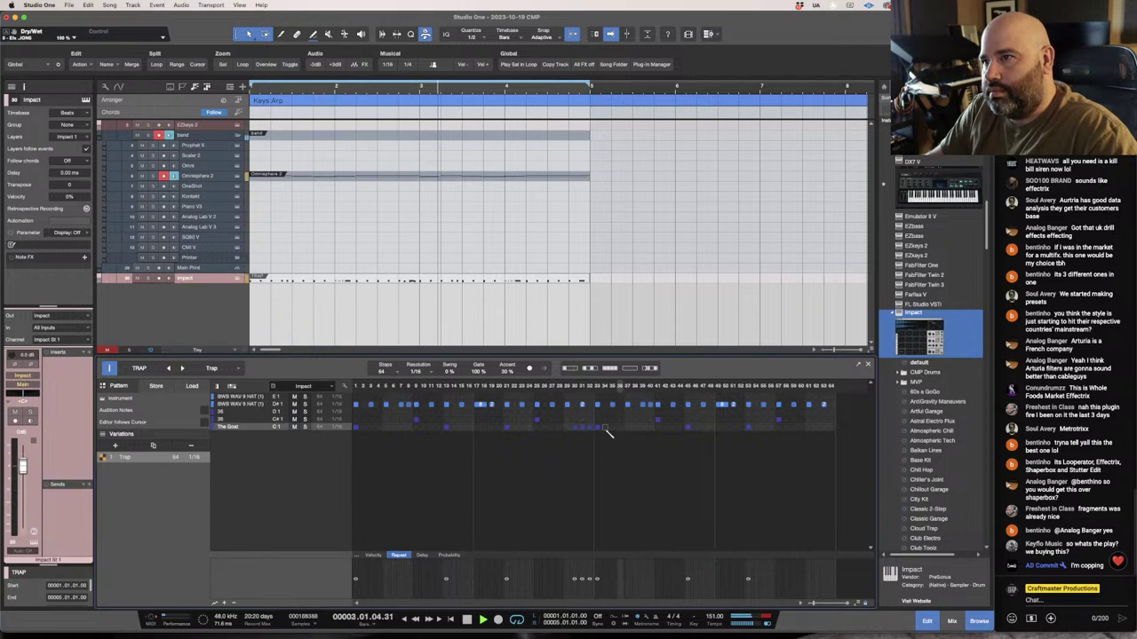
left_click(584, 428)
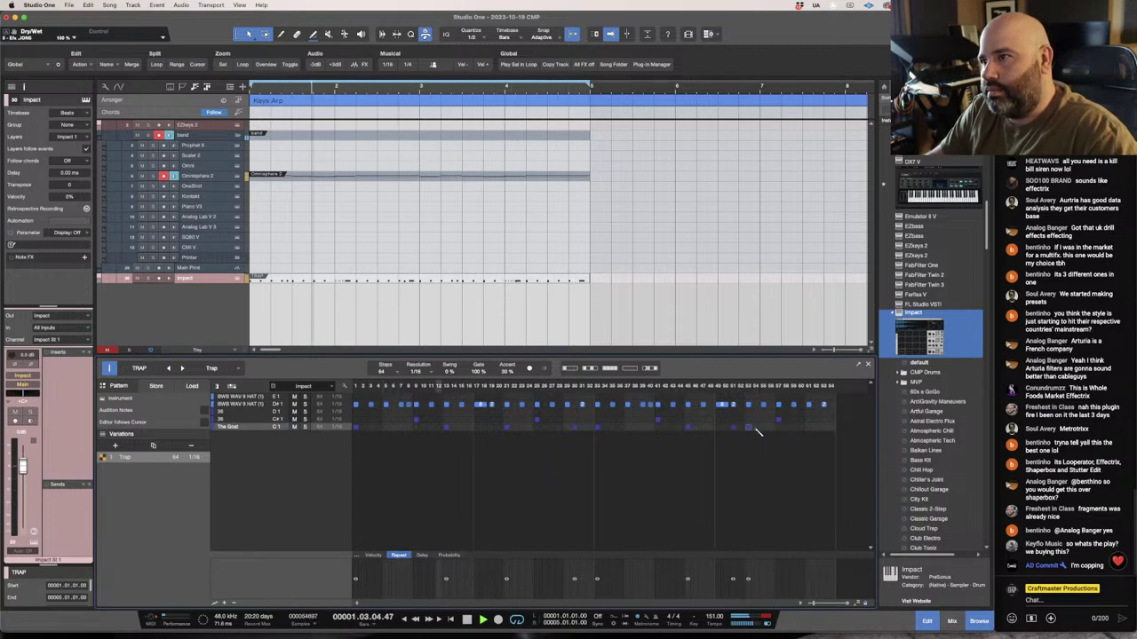
left_click(745, 427)
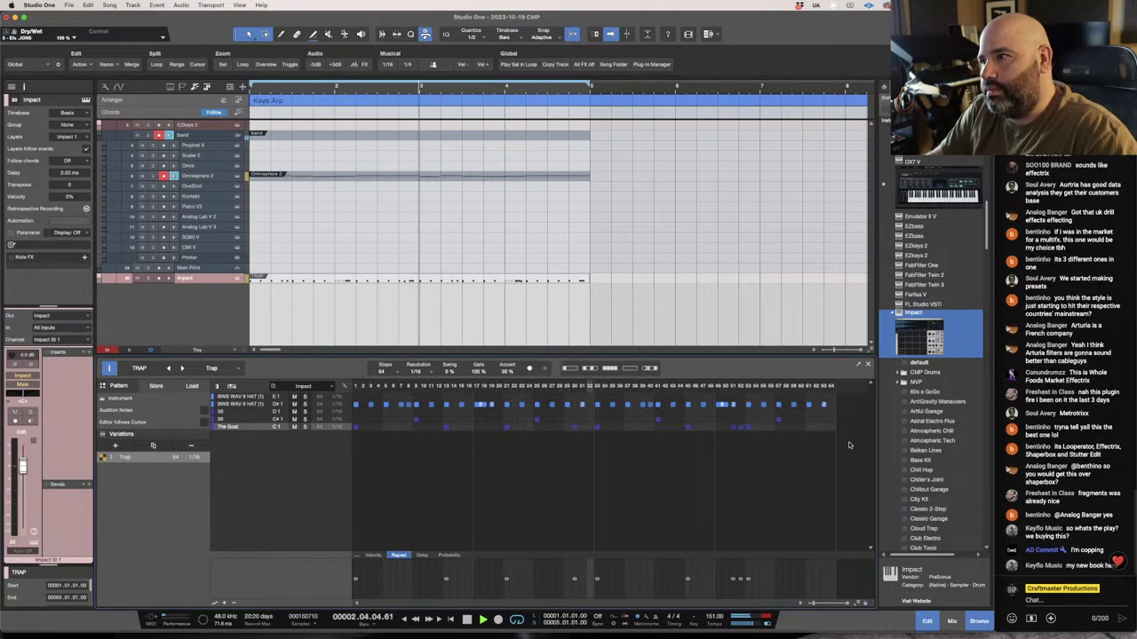
left_click(810, 428)
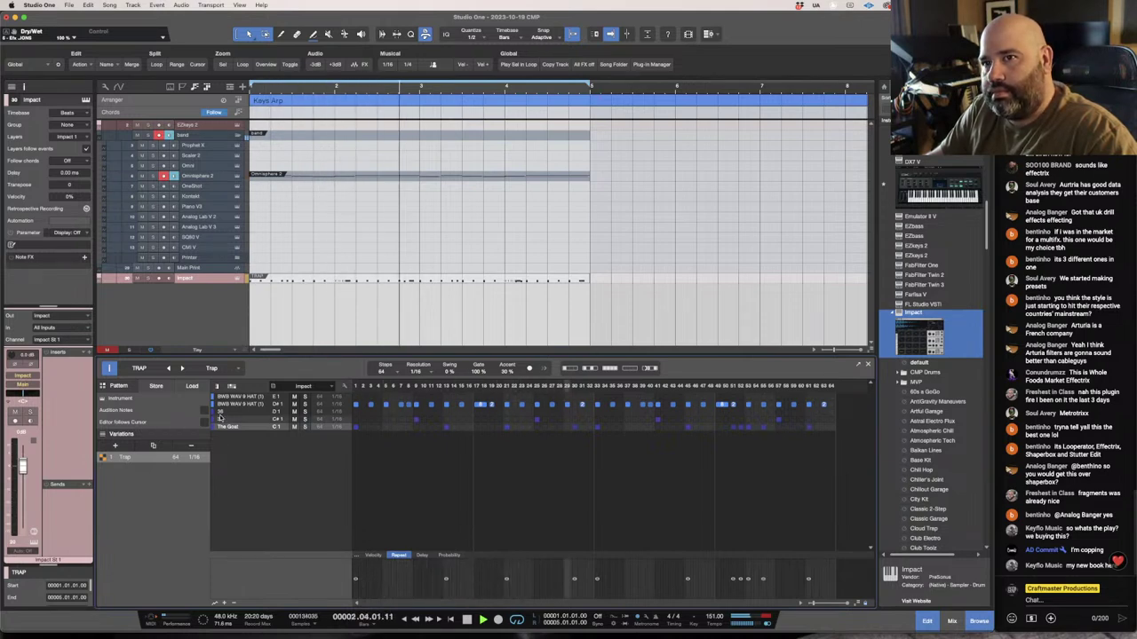
left_click(571, 426)
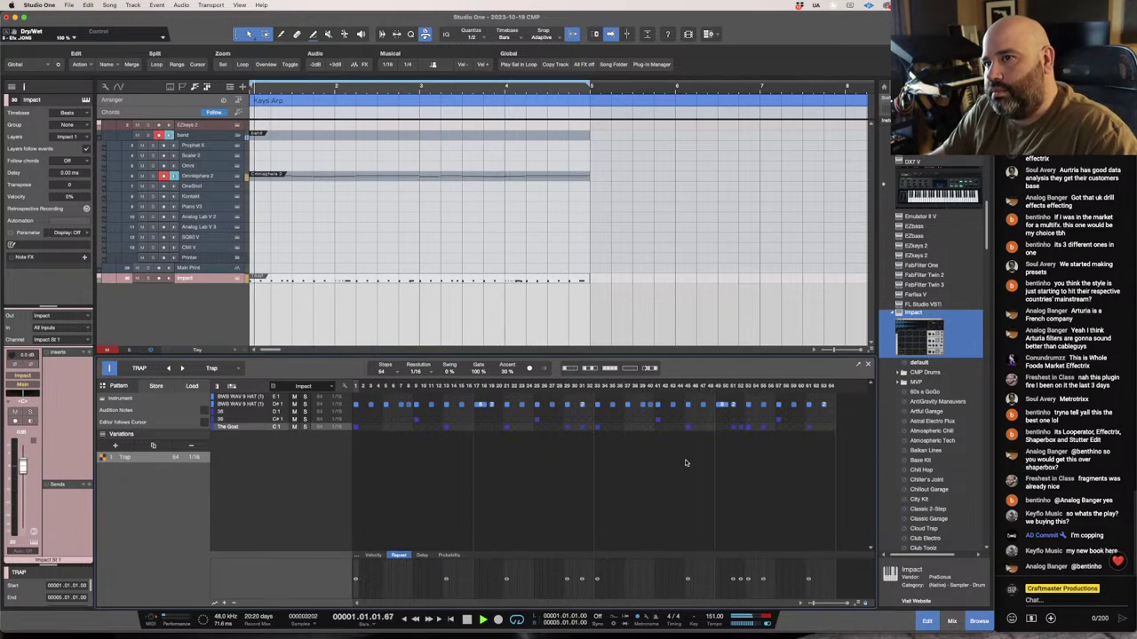
Lower the Omnisphere 2 channel's volume to about -7.8 dB.
left_click(238, 177)
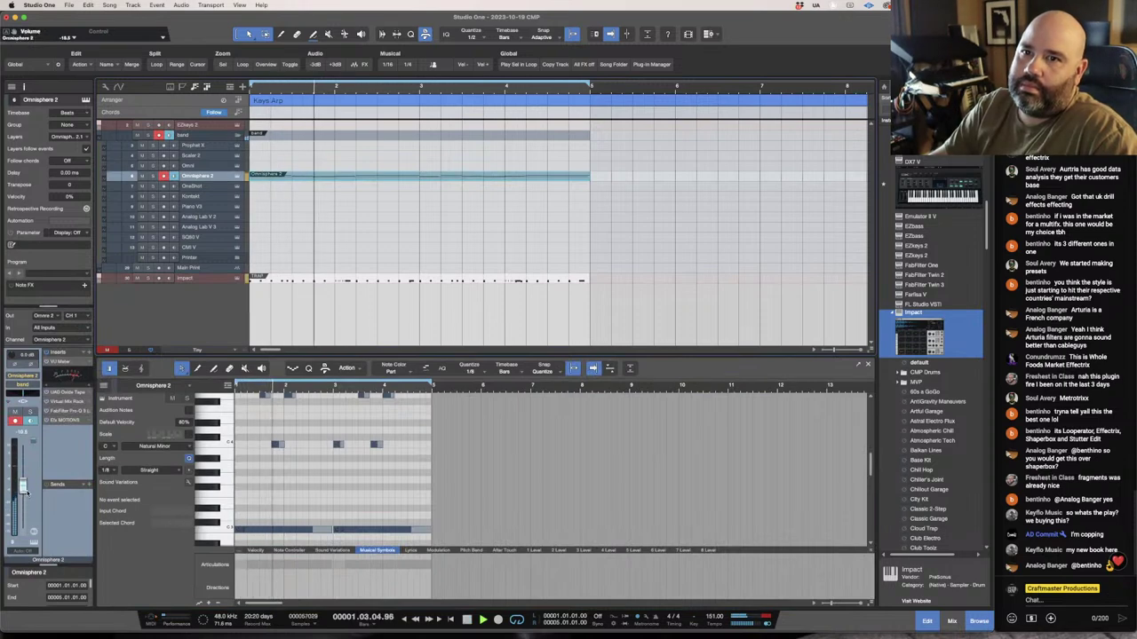
left_click_drag(24, 491, 25, 484)
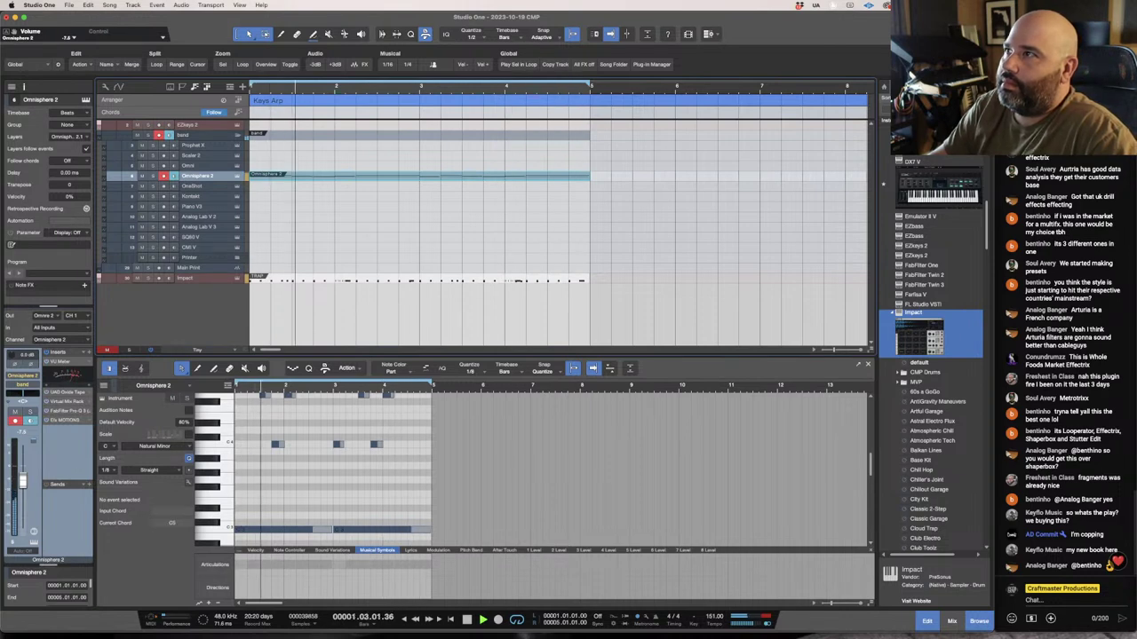
Look through the instrument browser for a bass source and collapse Impact's preset list.
scroll(935, 384, "down", 1)
scroll(934, 384, "down", 20)
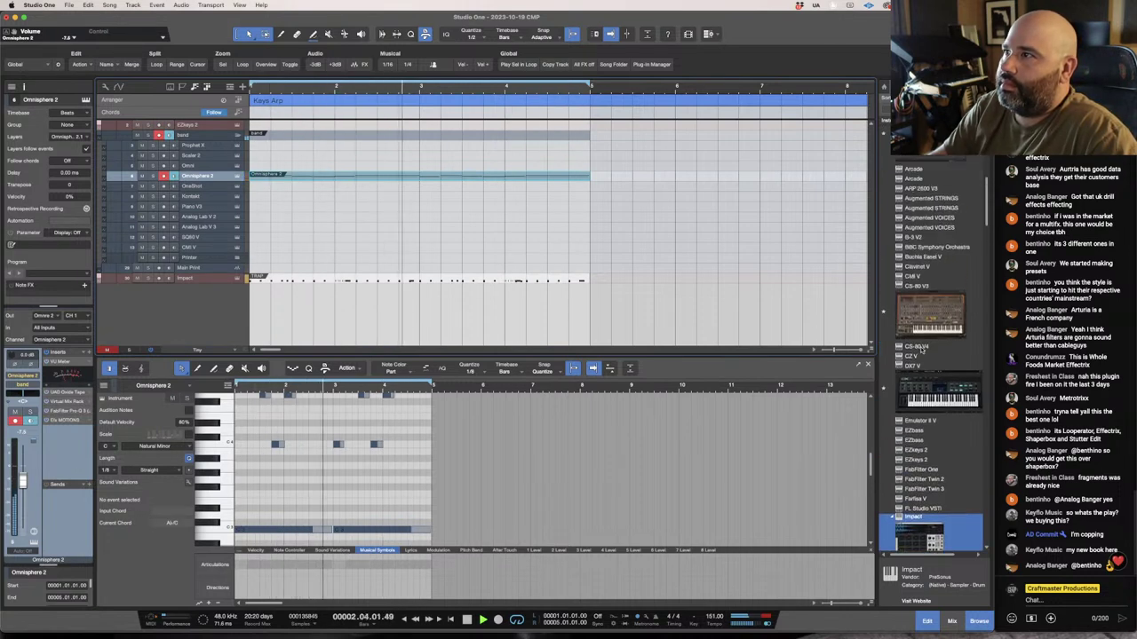
scroll(923, 352, "down", 20)
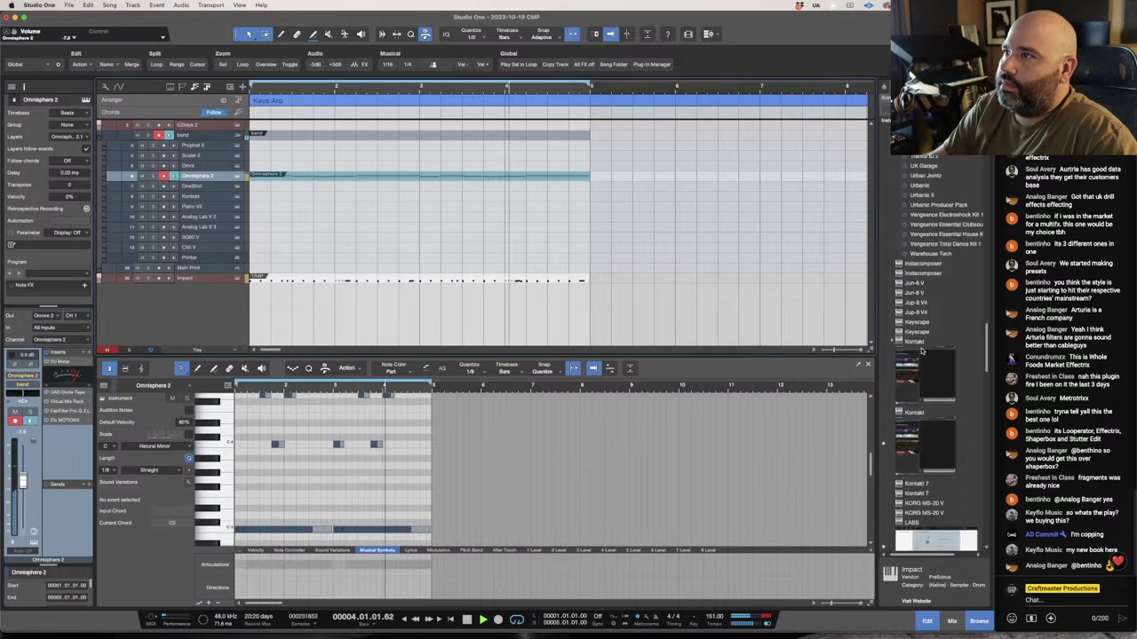
scroll(920, 350, "up", 20)
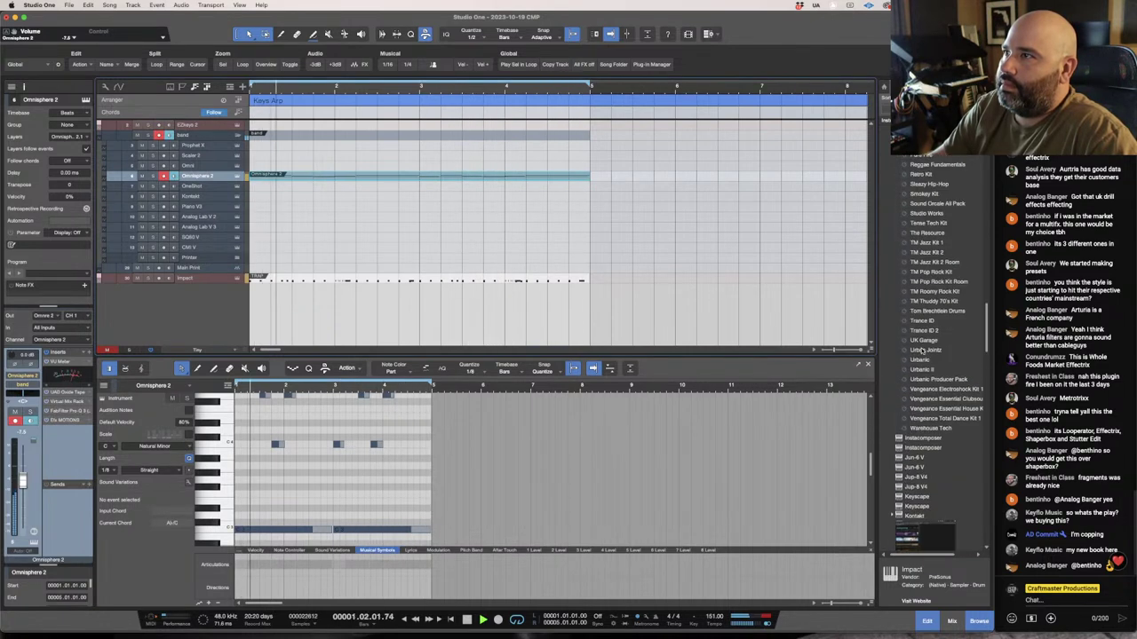
scroll(926, 352, "up", 5)
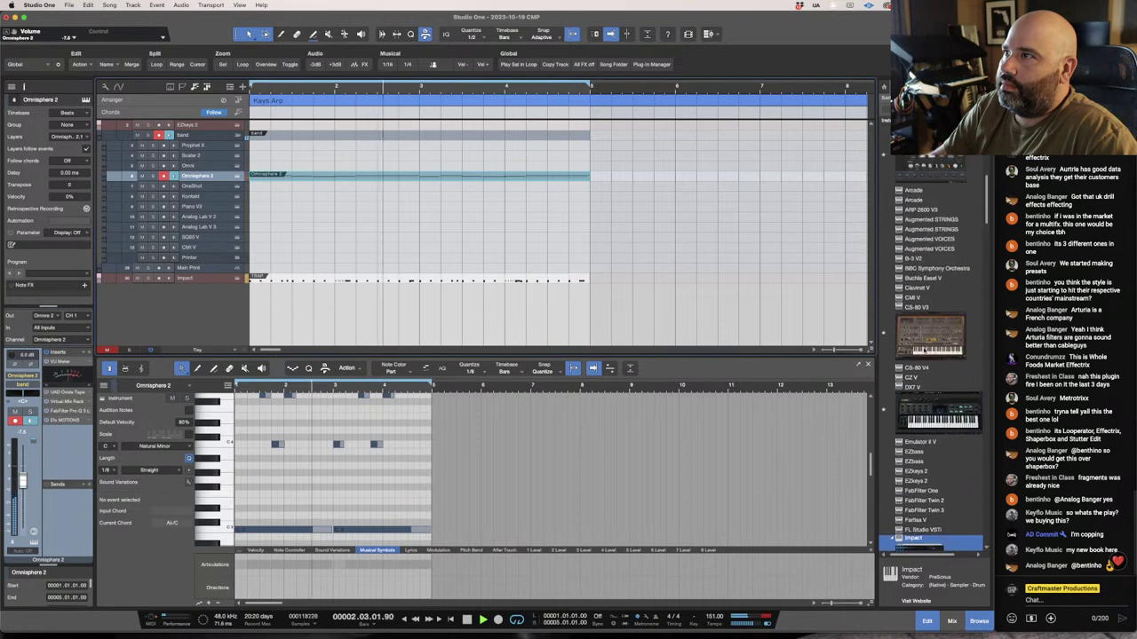
scroll(924, 353, "down", 15)
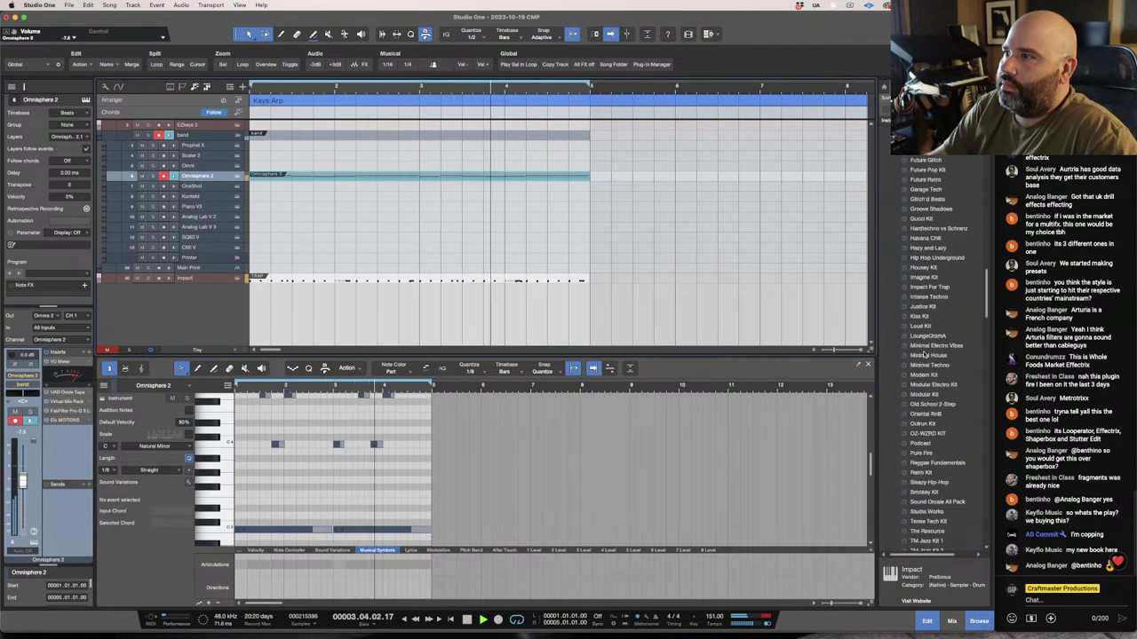
scroll(923, 355, "up", 8)
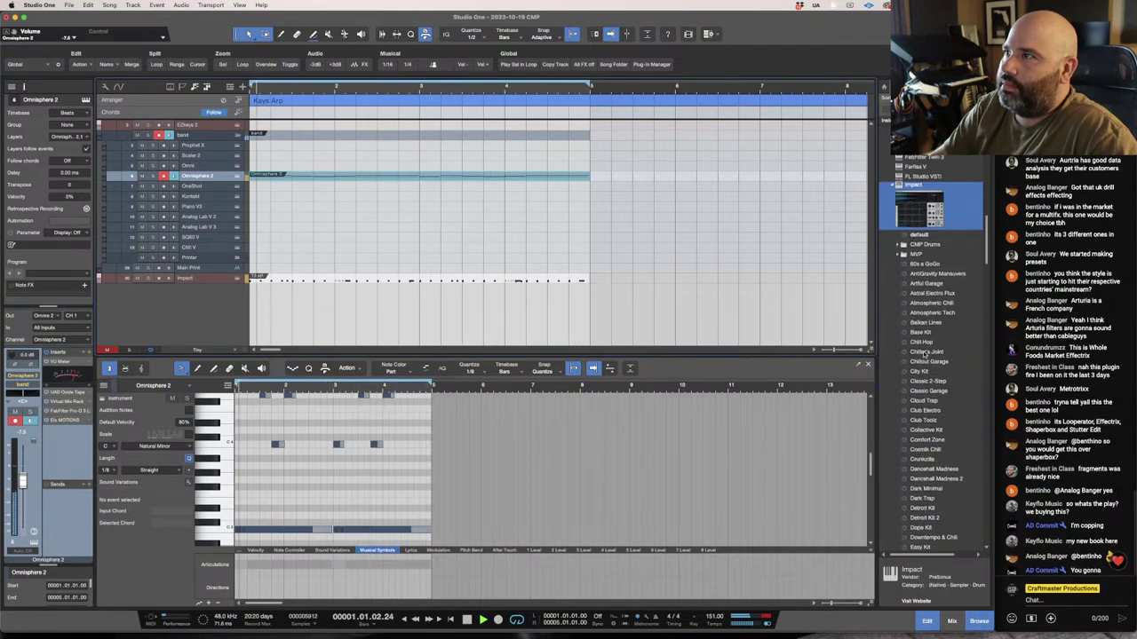
left_click(895, 184)
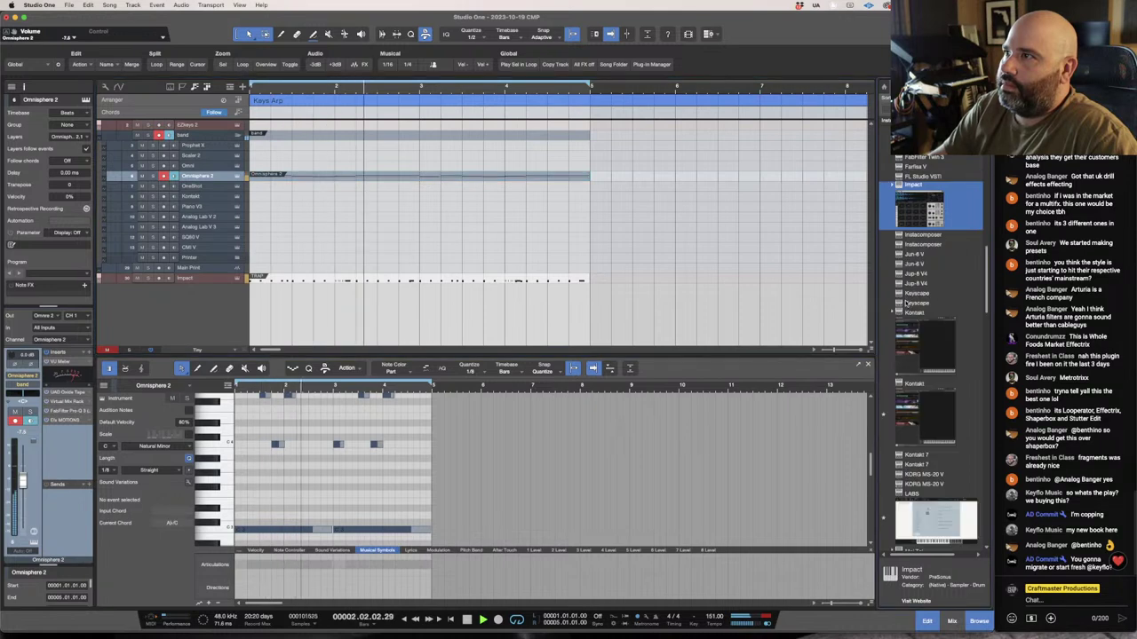
Add a new instrument track with the IS 808 preset from SampleOne's 808s folder.
scroll(924, 356, "down", 10)
scroll(900, 403, "down", 10)
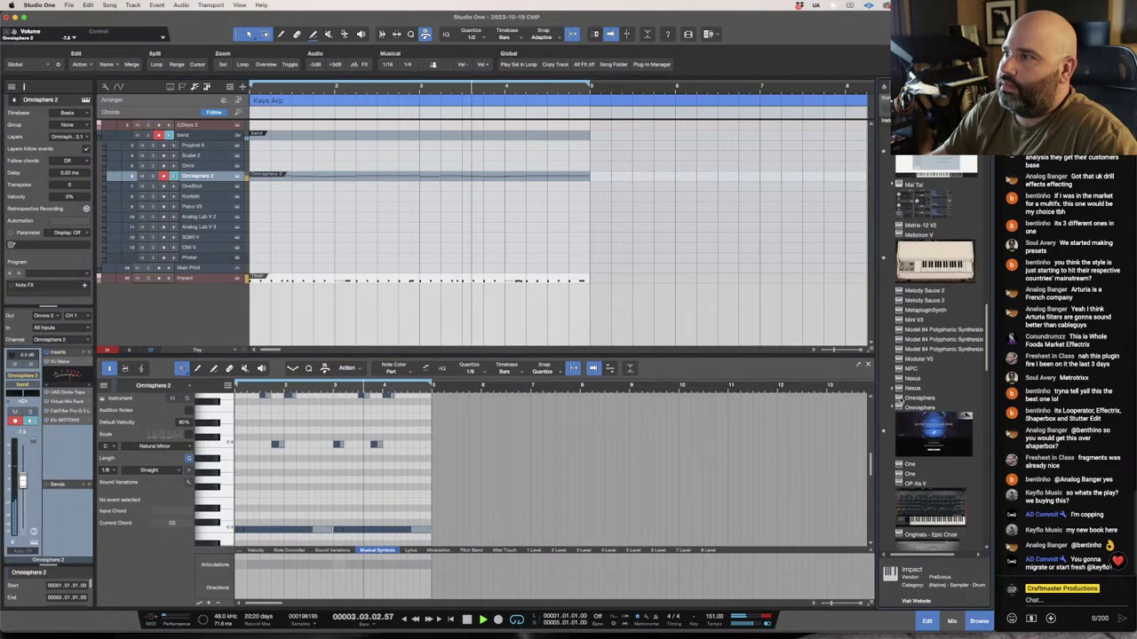
scroll(900, 401, "down", 10)
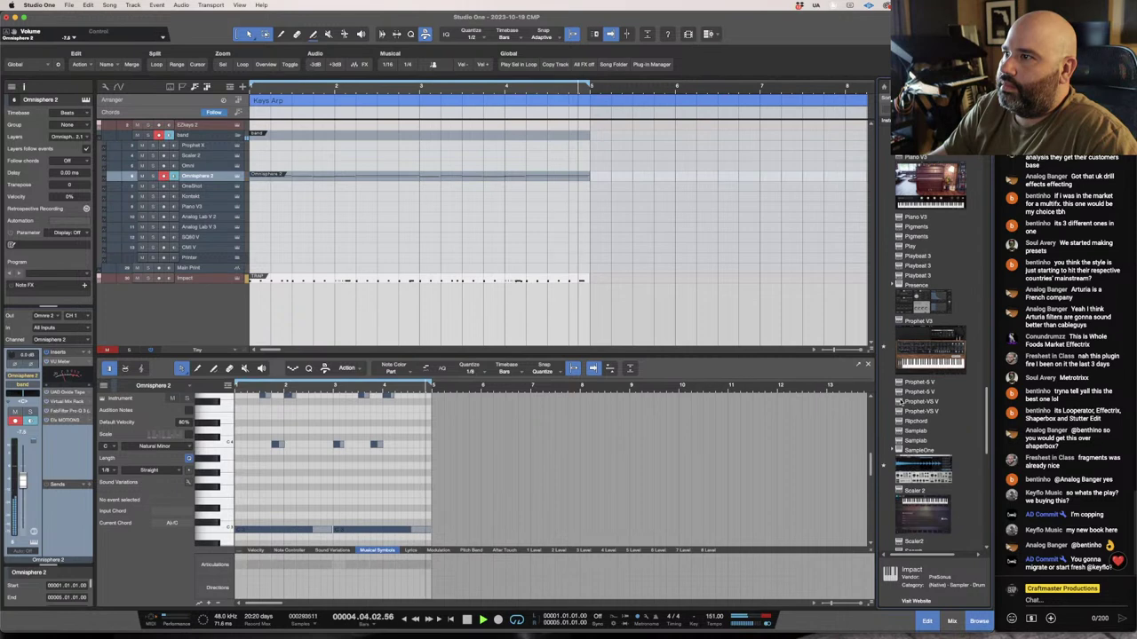
left_click(897, 395)
scroll(900, 391, "down", 5)
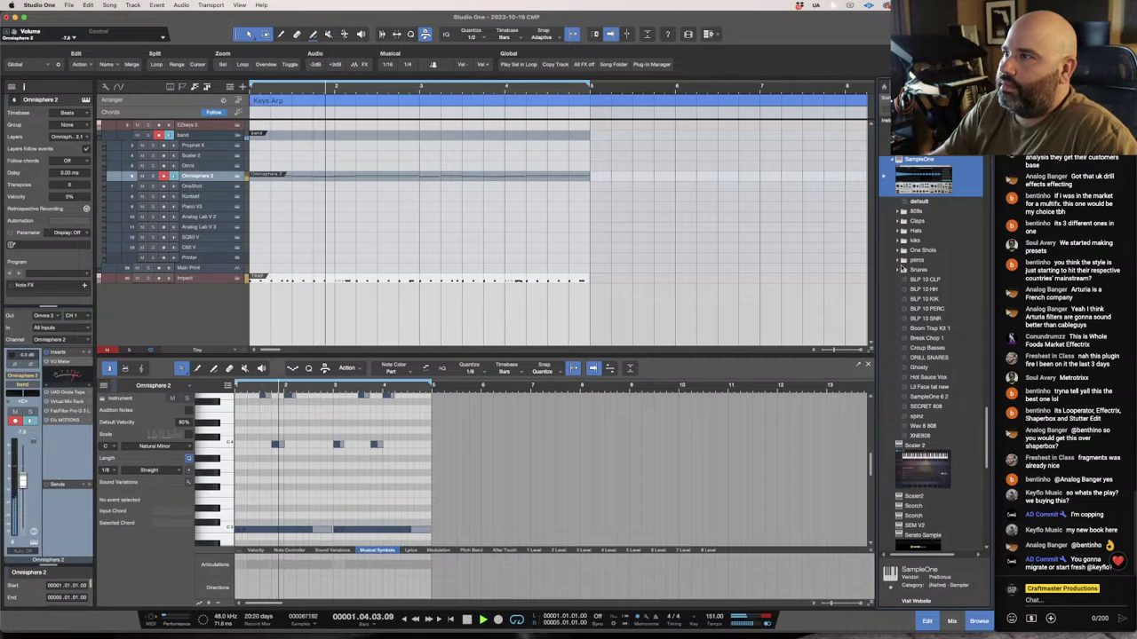
left_click(904, 211)
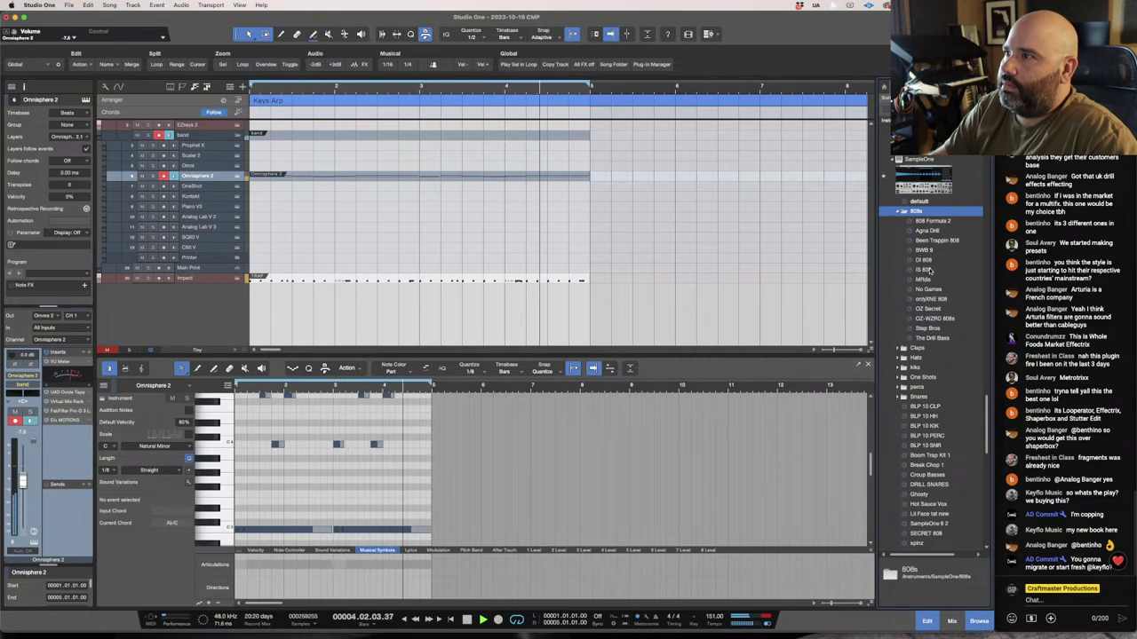
left_click(924, 269)
left_click_drag(924, 274, 258, 313)
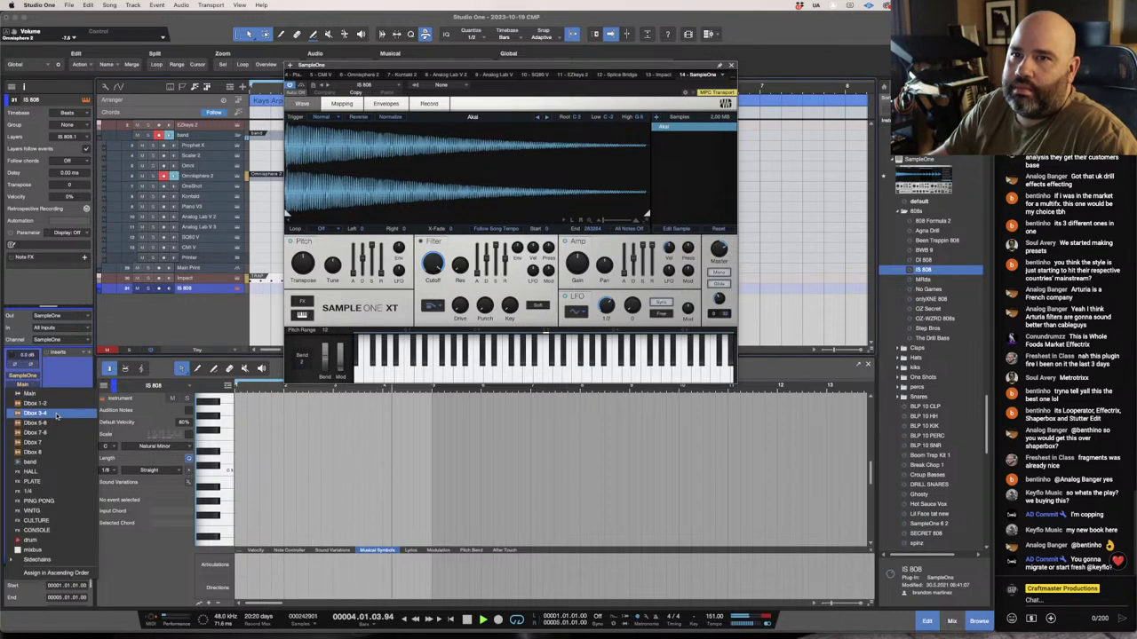
Route the IS 808 channel to Dbox 3-4, lower its volume to about -18.1 dB, and close the sampler window.
left_click(57, 414)
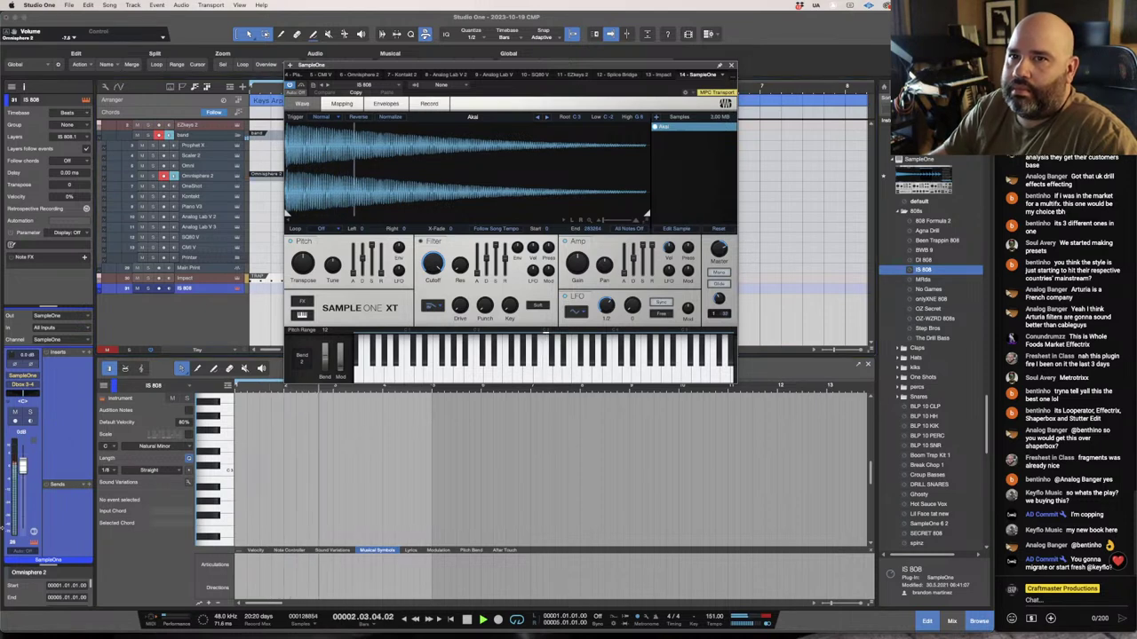
left_click_drag(23, 468, 24, 484)
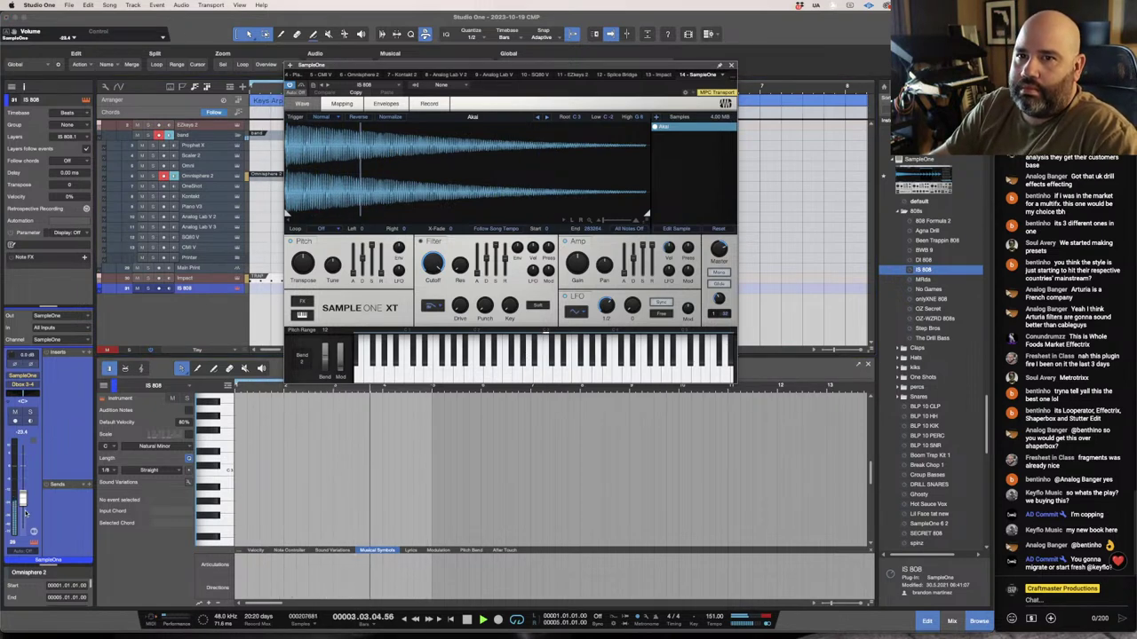
left_click_drag(25, 513, 24, 493)
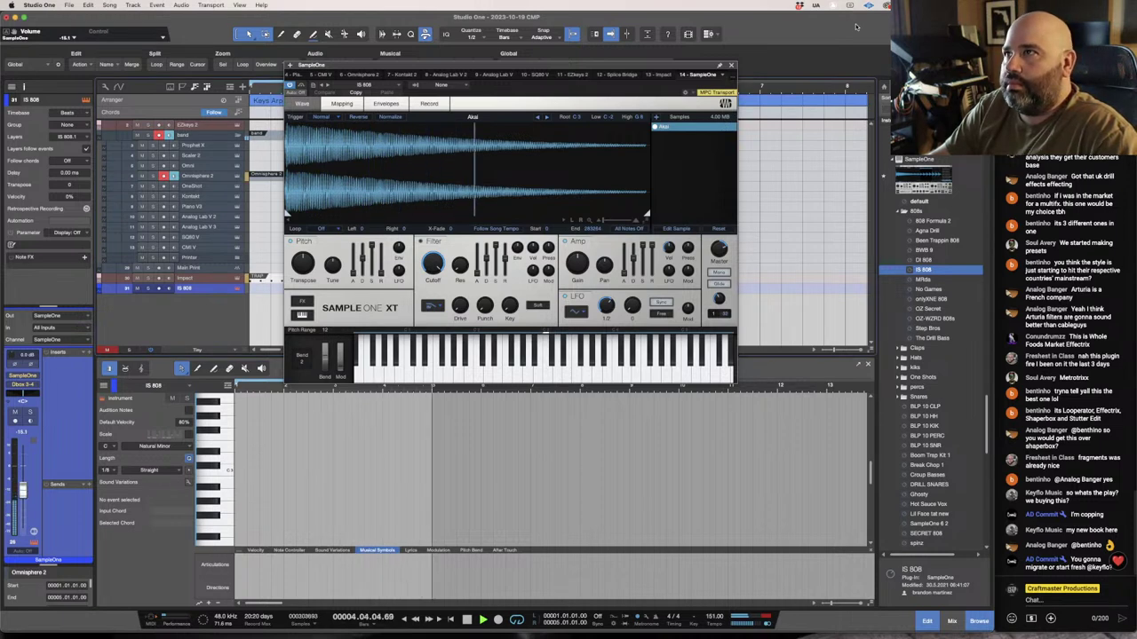
left_click(731, 65)
key("space")
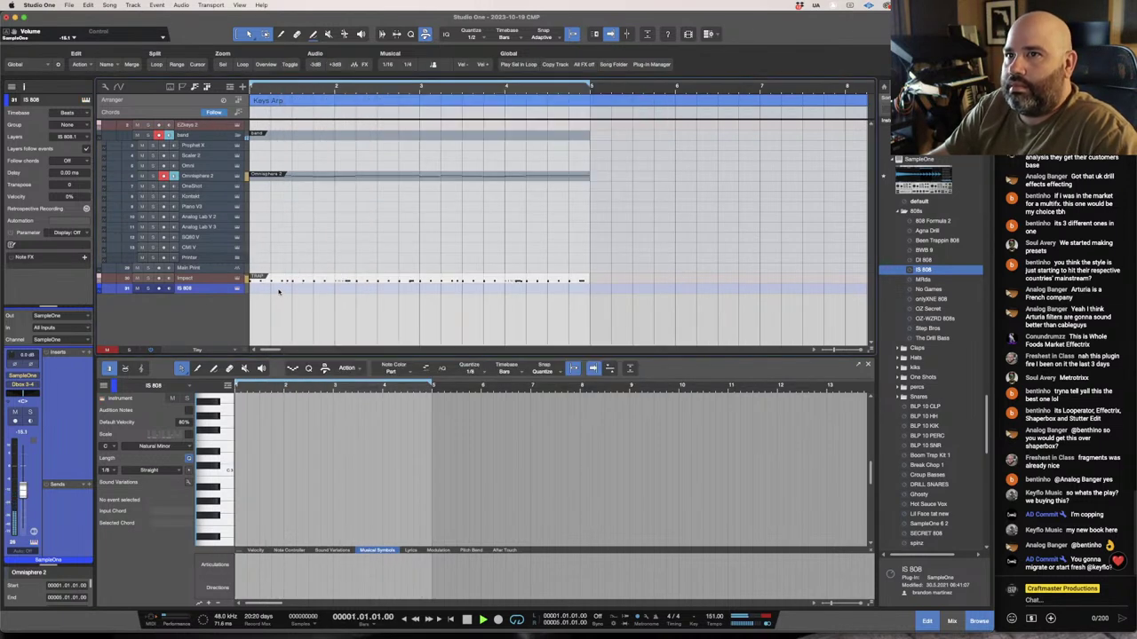
Create a four-bar IS 808 part from bar 1 and place C3 eighth notes at 1.1, 1.4, 2.4, 2.4.3 and 3.1.
left_click(277, 289)
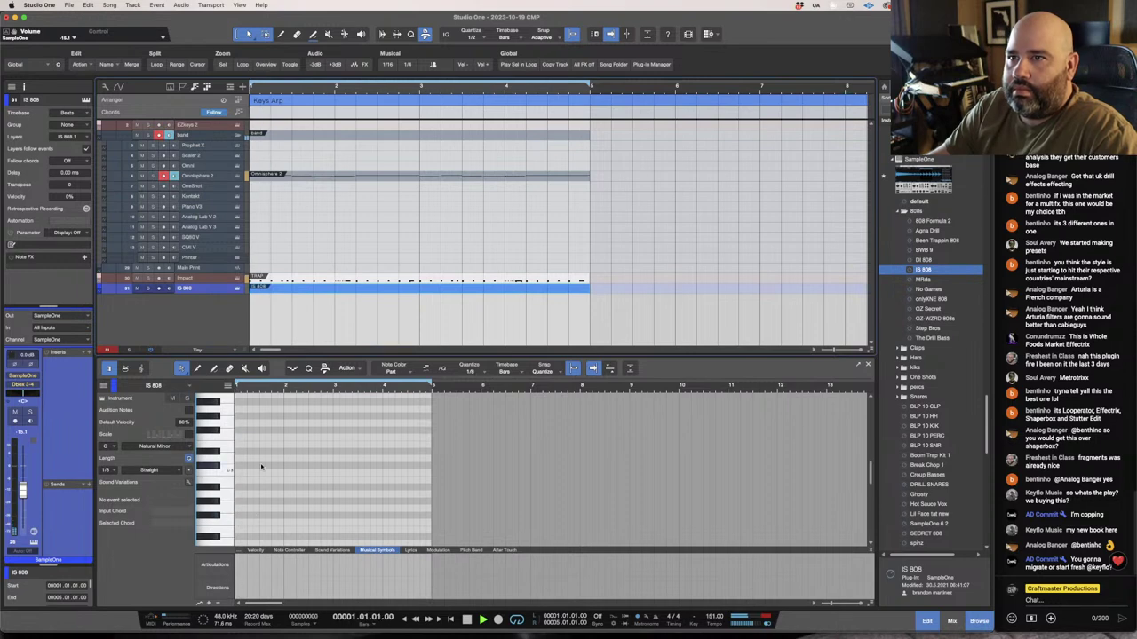
left_click(555, 377)
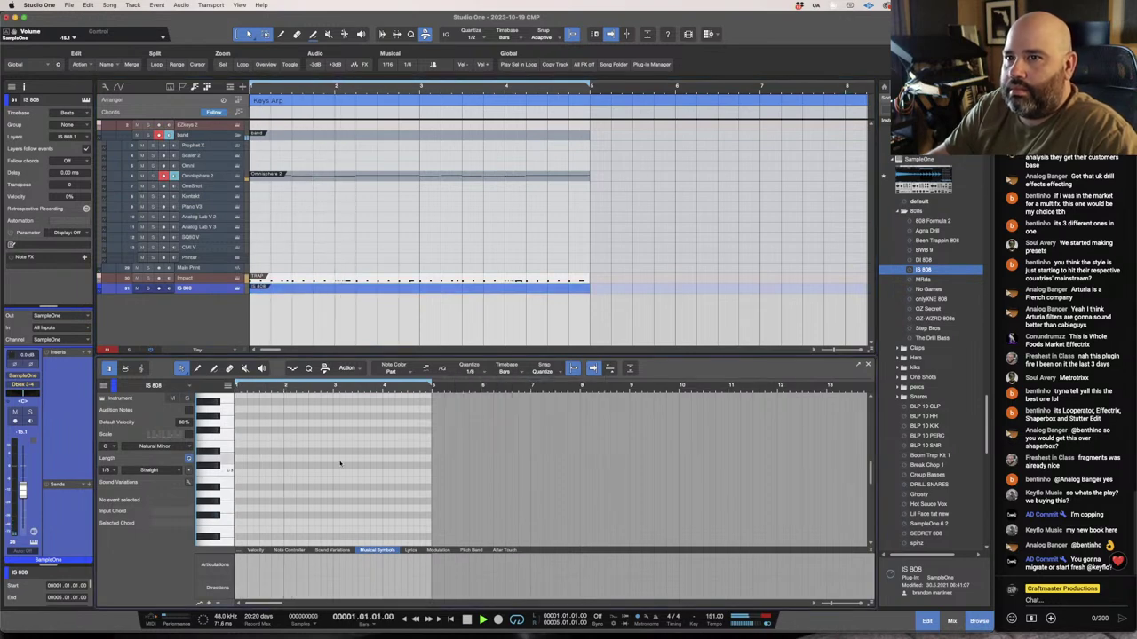
left_click(238, 472)
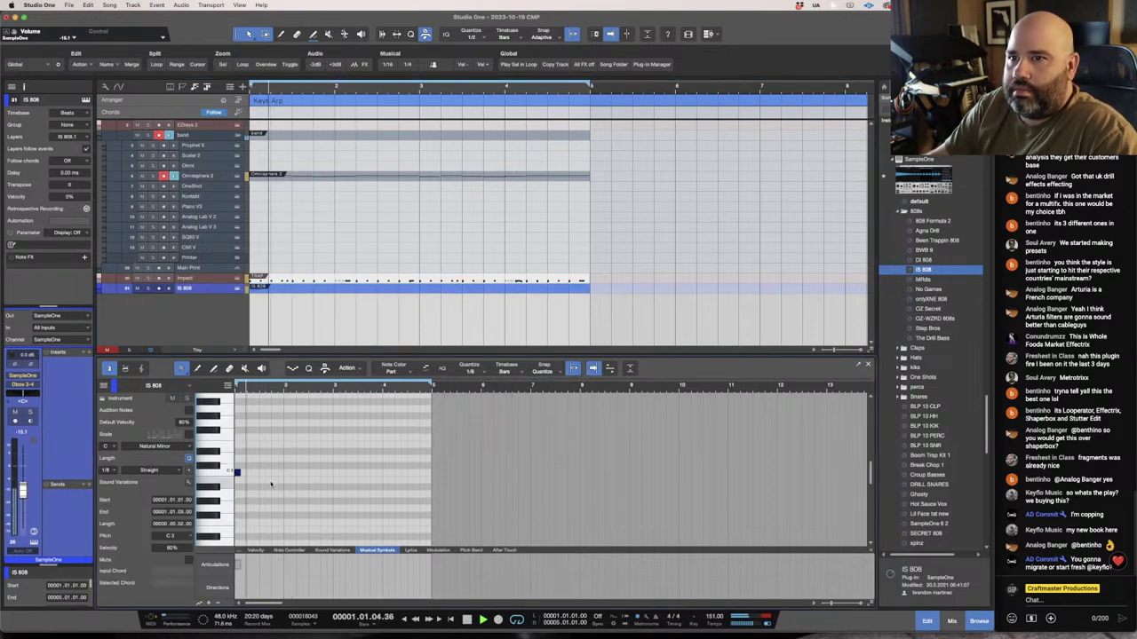
left_click(275, 472)
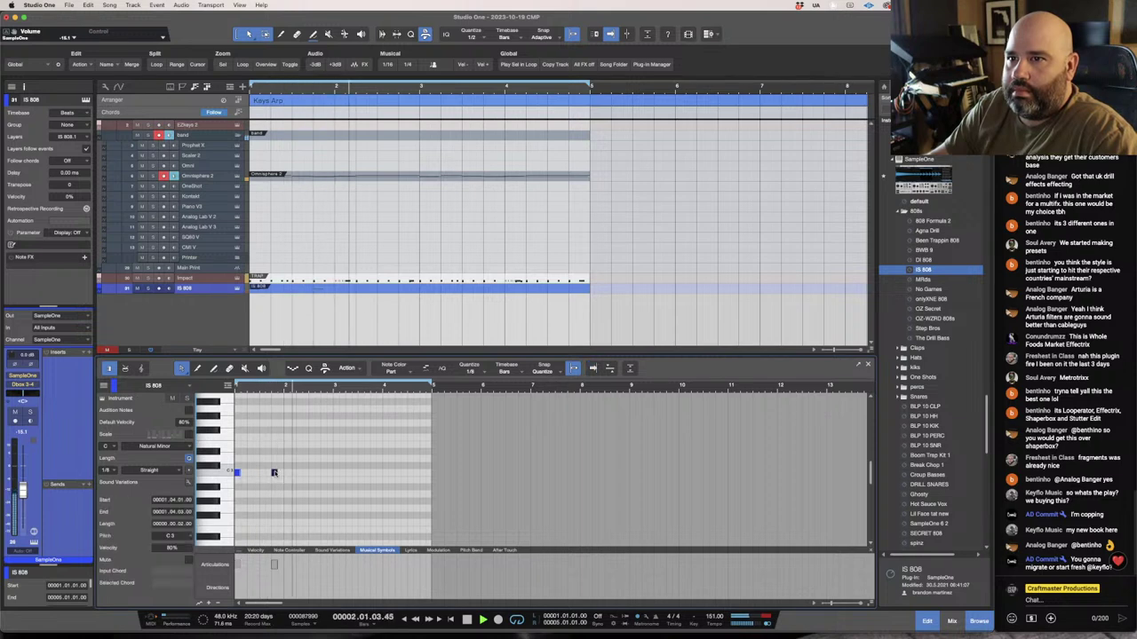
key("space")
left_click(323, 473)
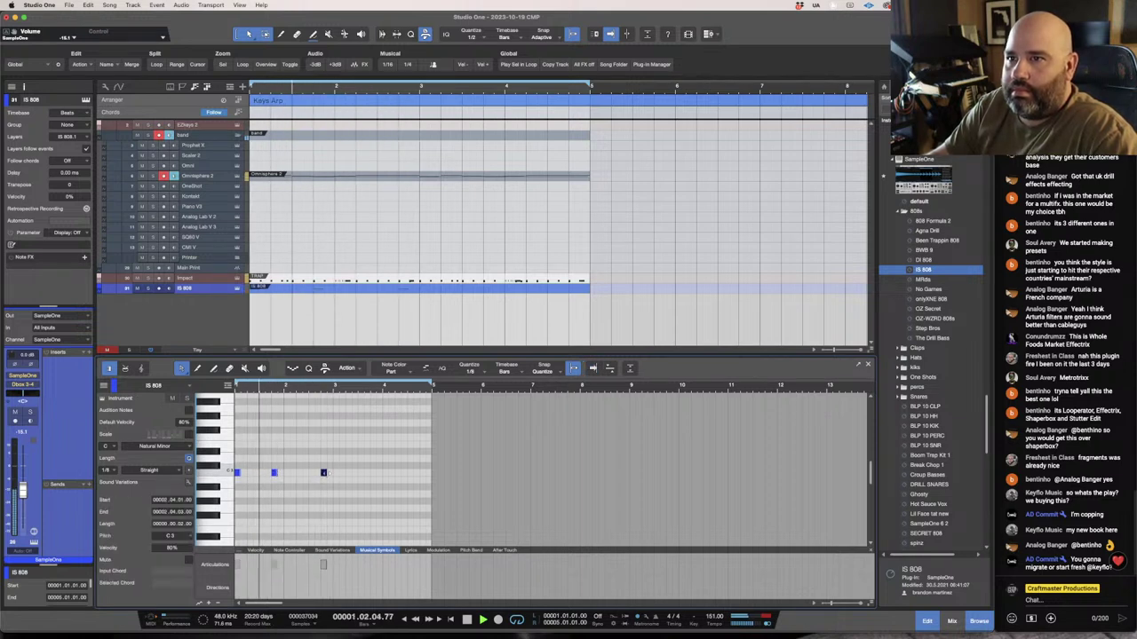
left_click(336, 473)
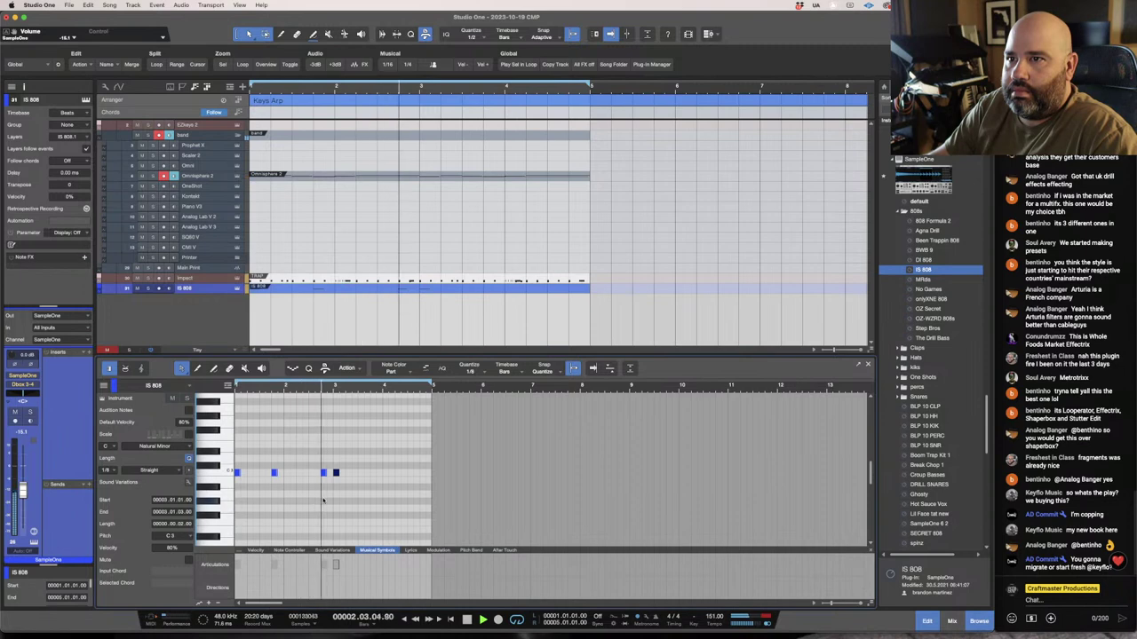
left_click(330, 474)
left_click(330, 473)
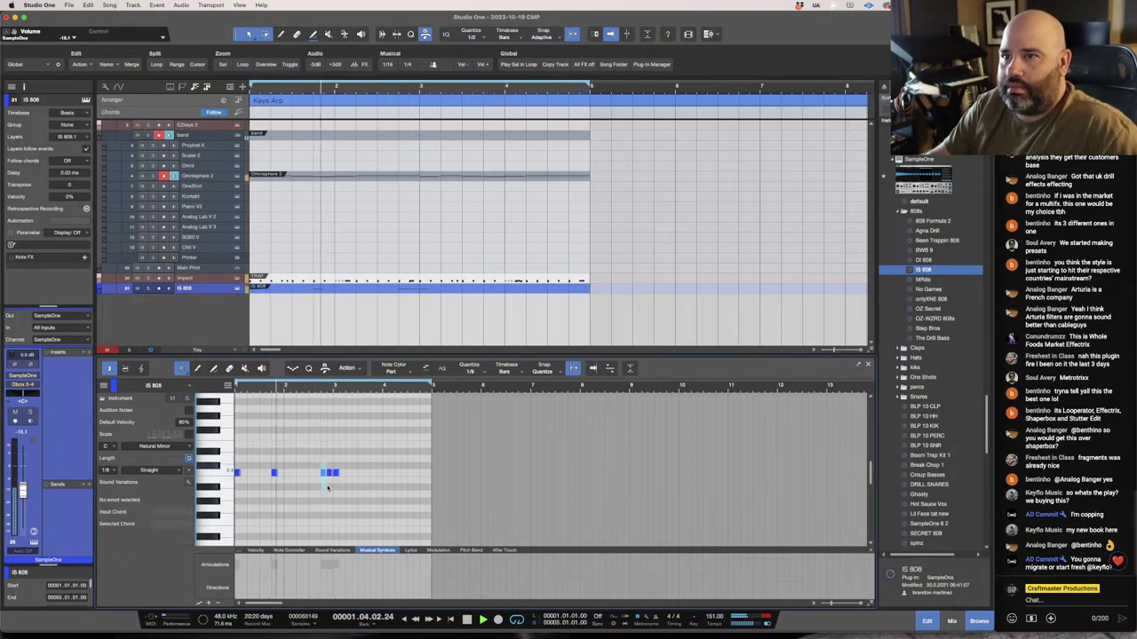
Raise the two bass notes at 2.4 and 2.4.3 an octave to C4, move the second one down to G3, and play the loop.
key("shift+Up")
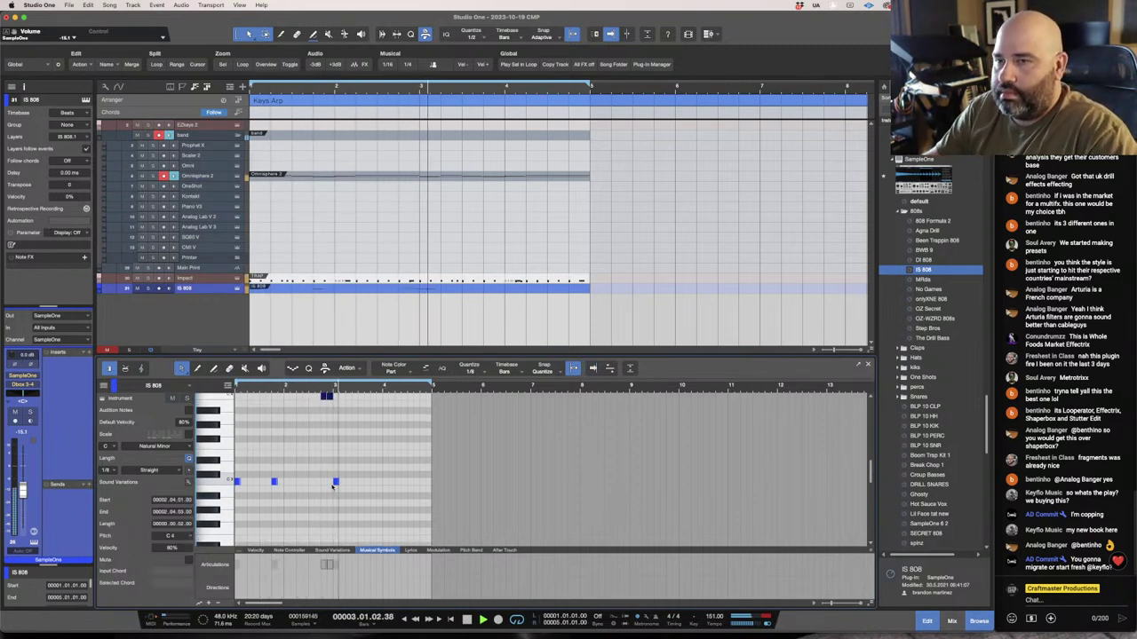
left_click(346, 420)
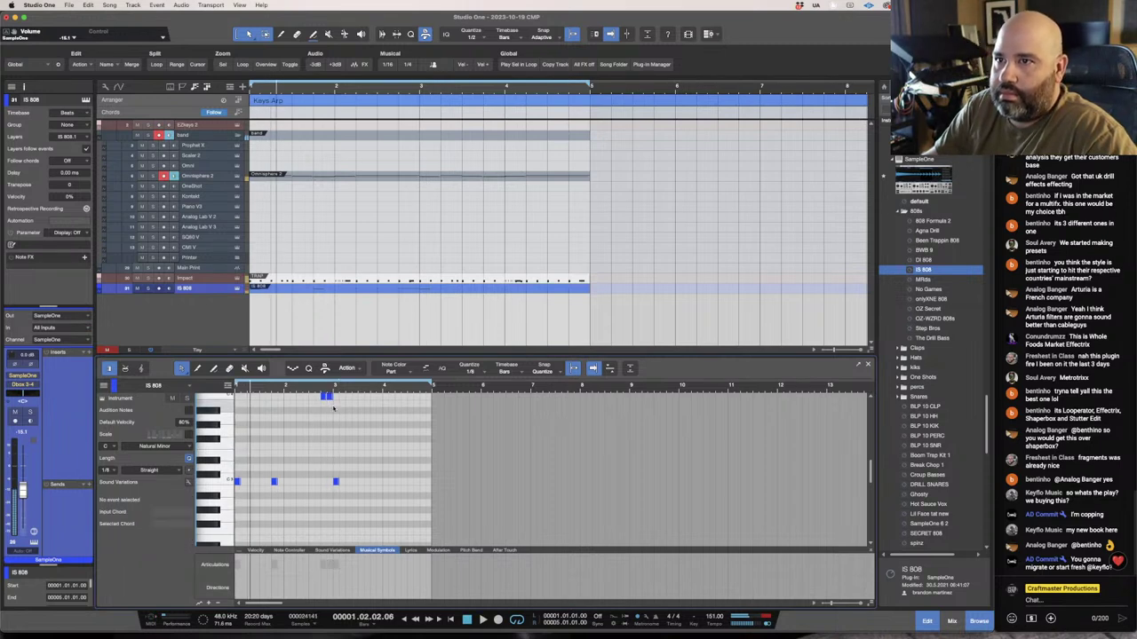
left_click_drag(327, 396, 336, 433)
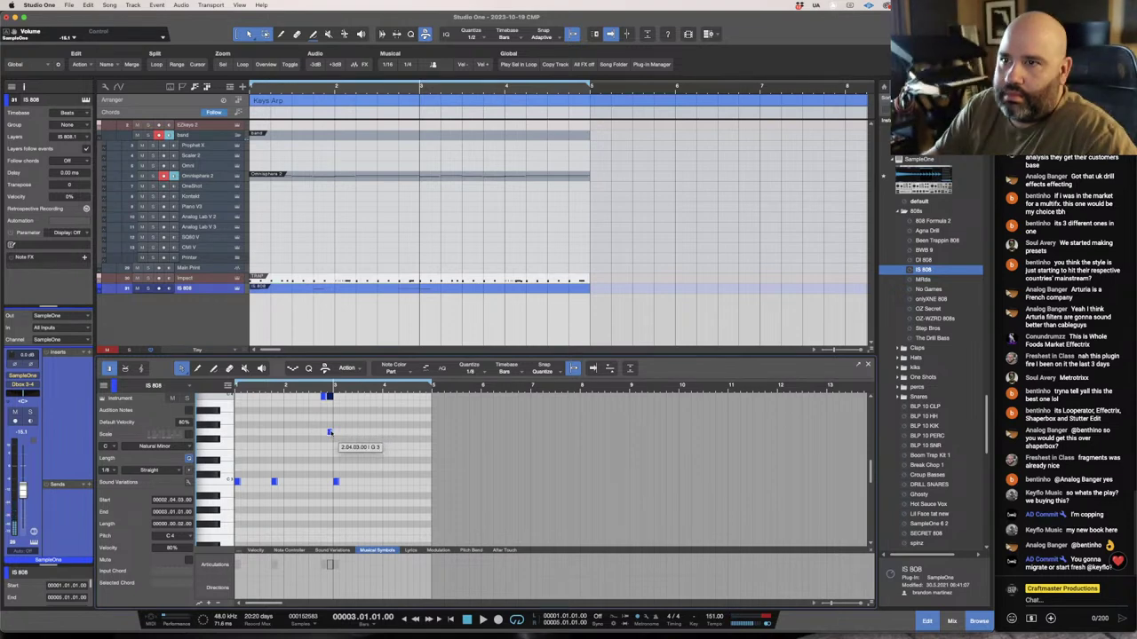
key("f")
key("space")
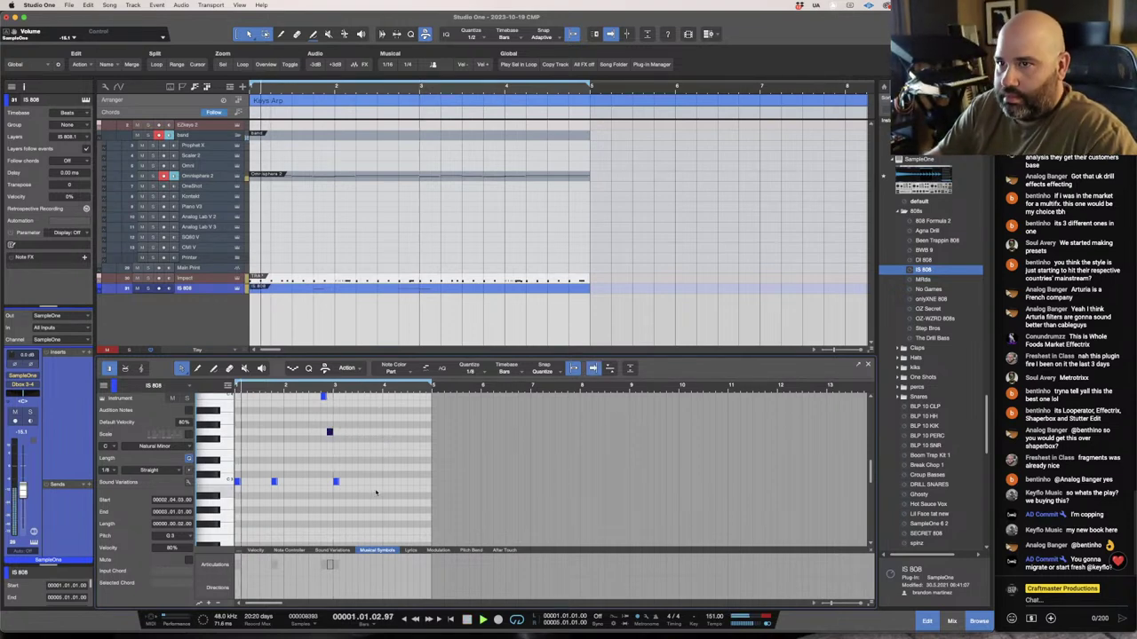
Add C3 bass notes at 3.4 and 4.4 and raise the one at 3.4 an octave to C4.
left_click(373, 482)
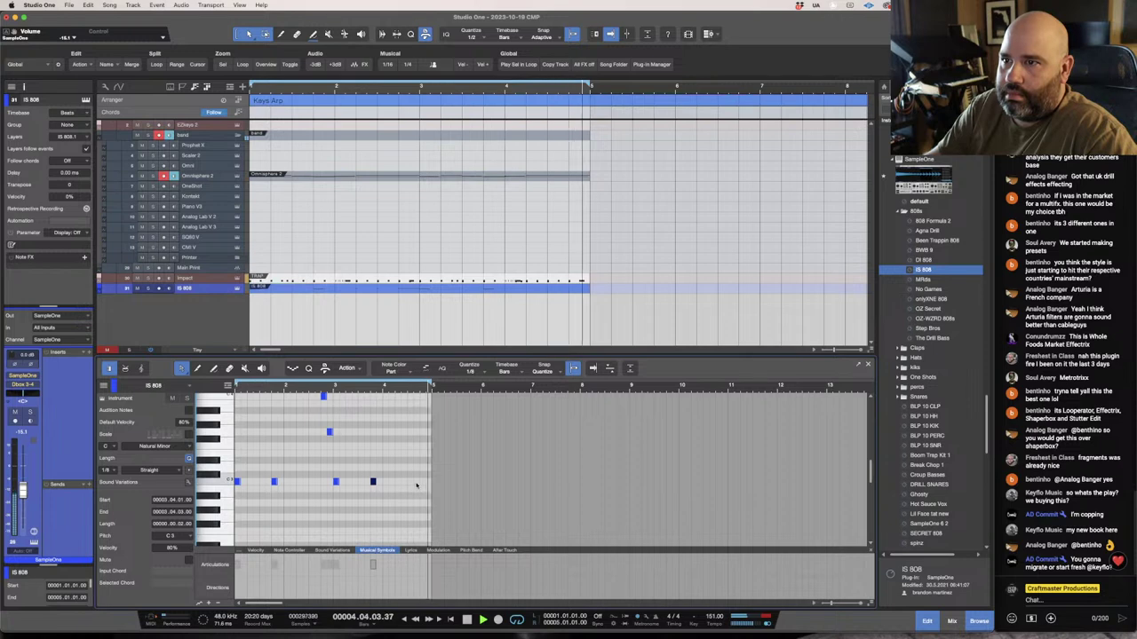
left_click(423, 482)
left_click(373, 481)
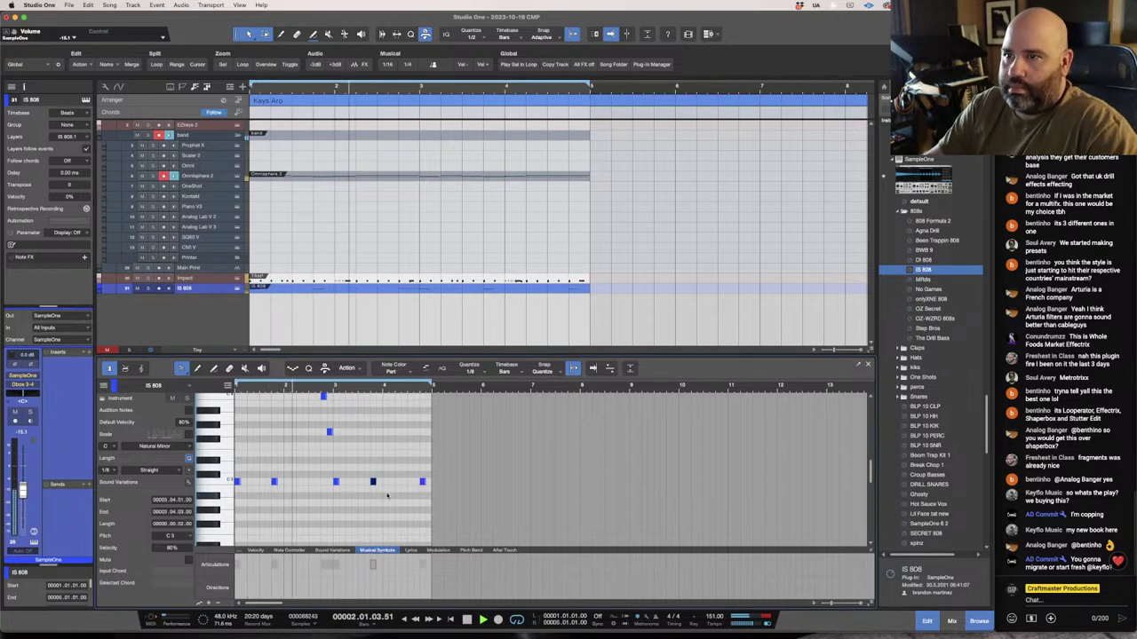
key("shift+Up")
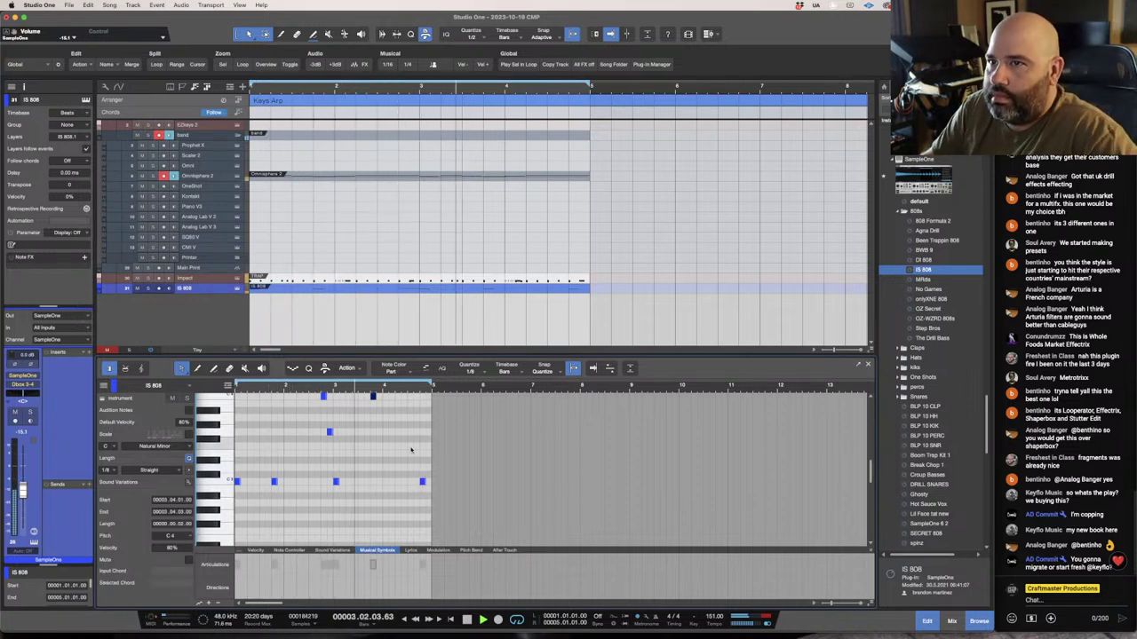
Add a C3 bass note at 4.2 and raise the note at 4.4 to G3.
left_click(397, 481)
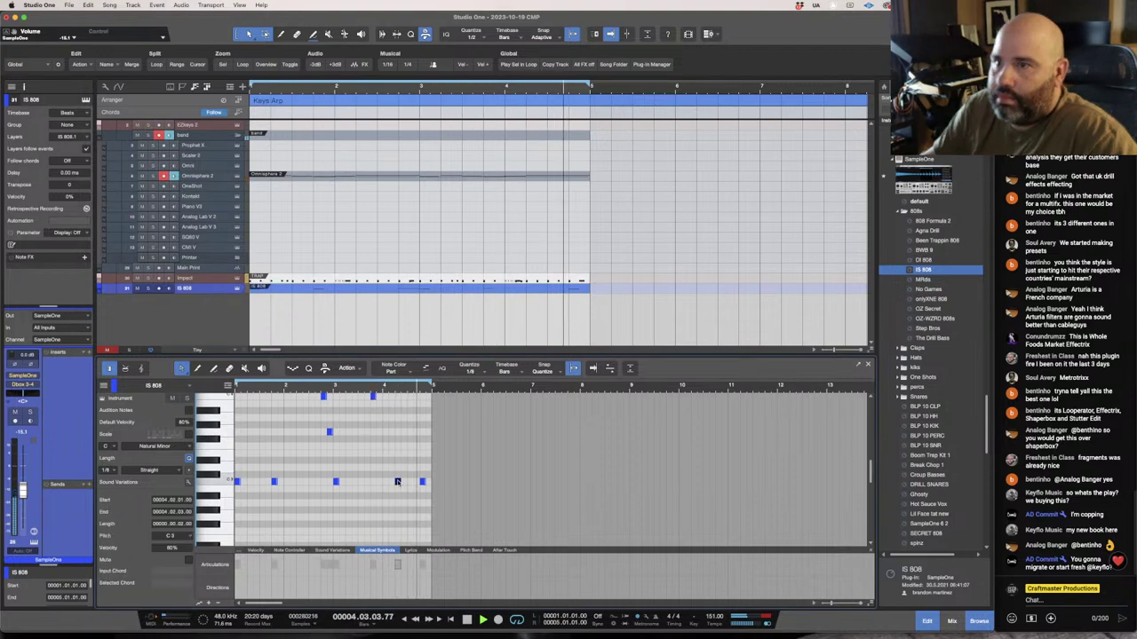
left_click_drag(421, 482, 422, 445)
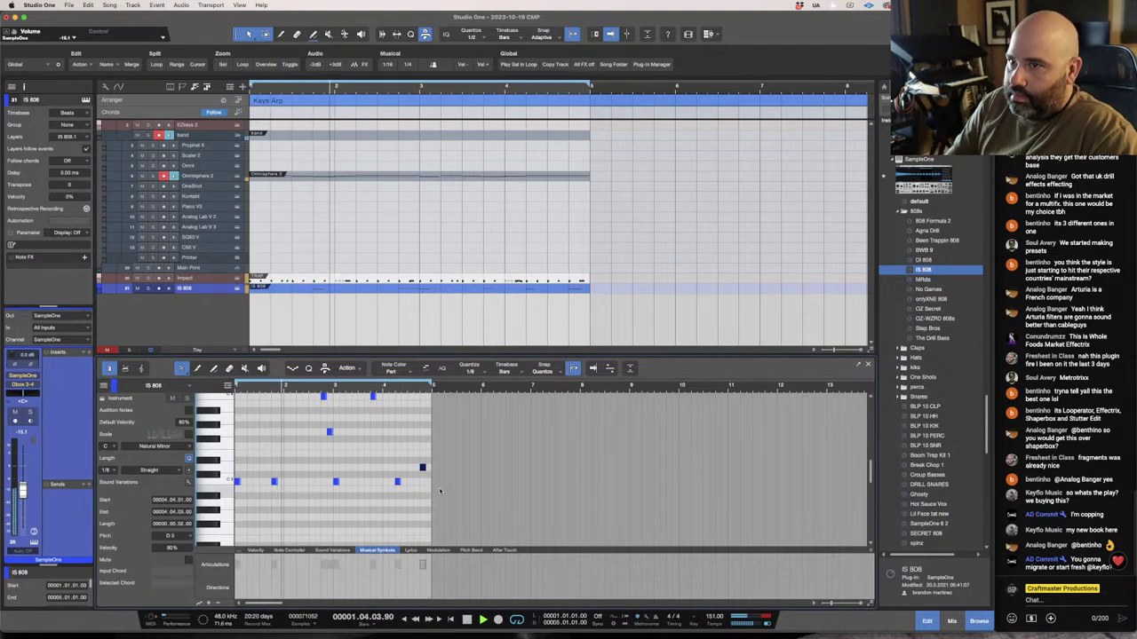
key("Up")
key("Up")
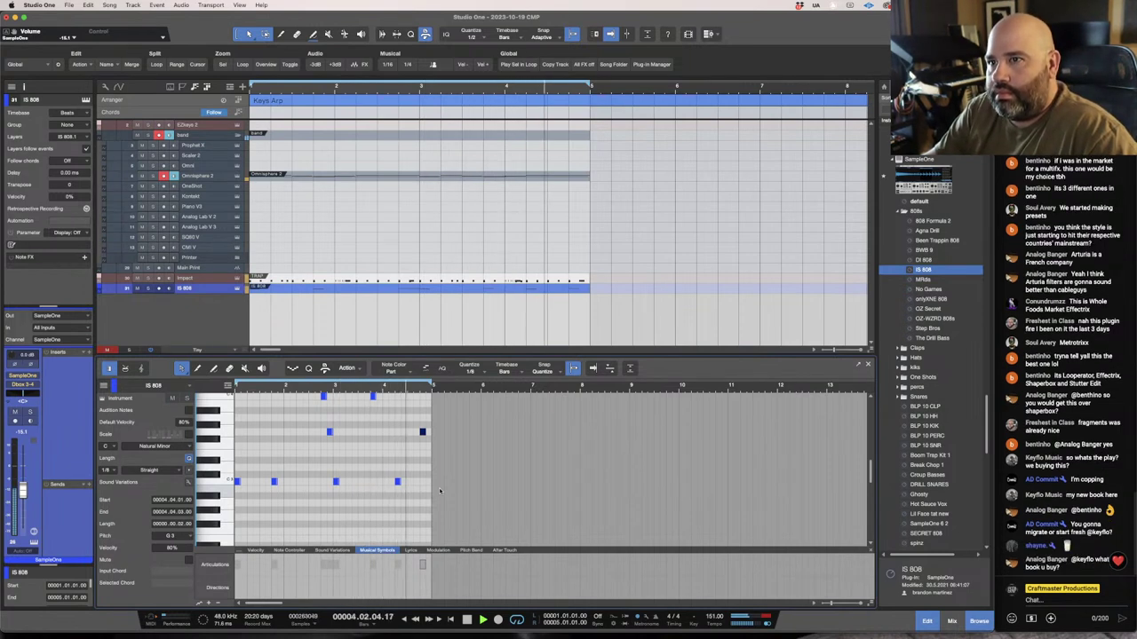
Add a C4 bass note at 4.1.3 and lower the note at 3.4 an octave to C3.
left_click(396, 482)
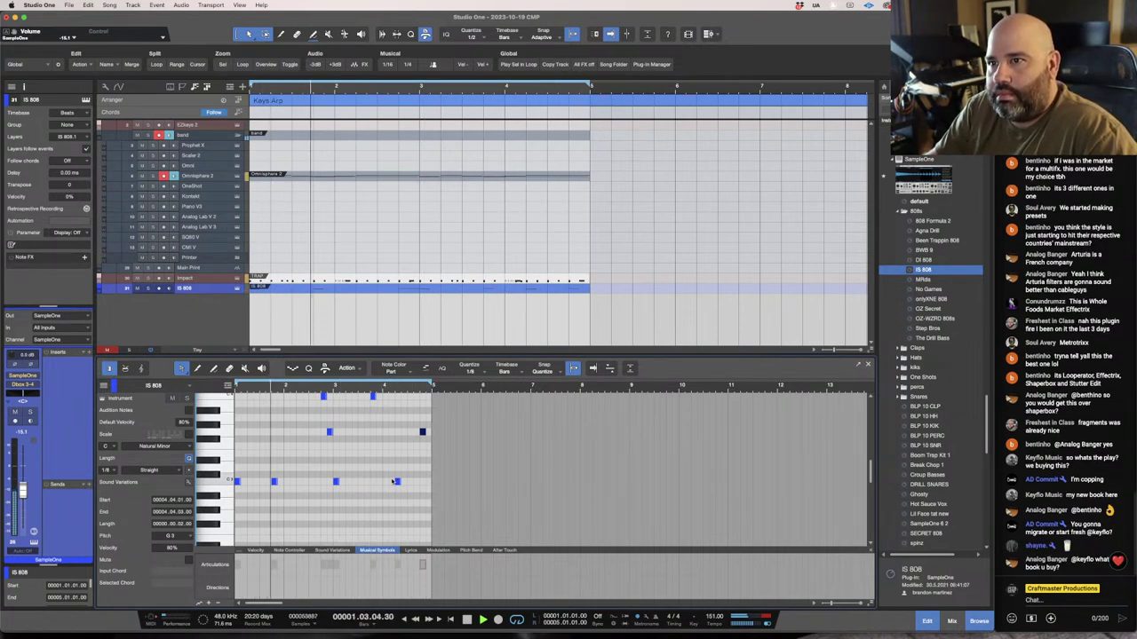
key("shift+Up")
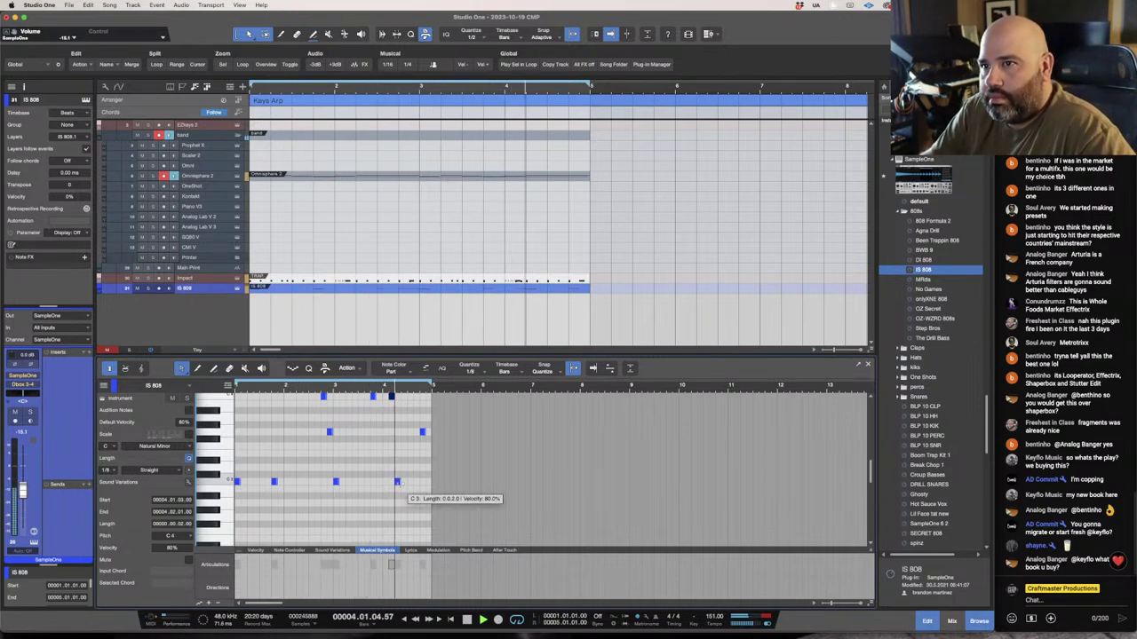
left_click(372, 396)
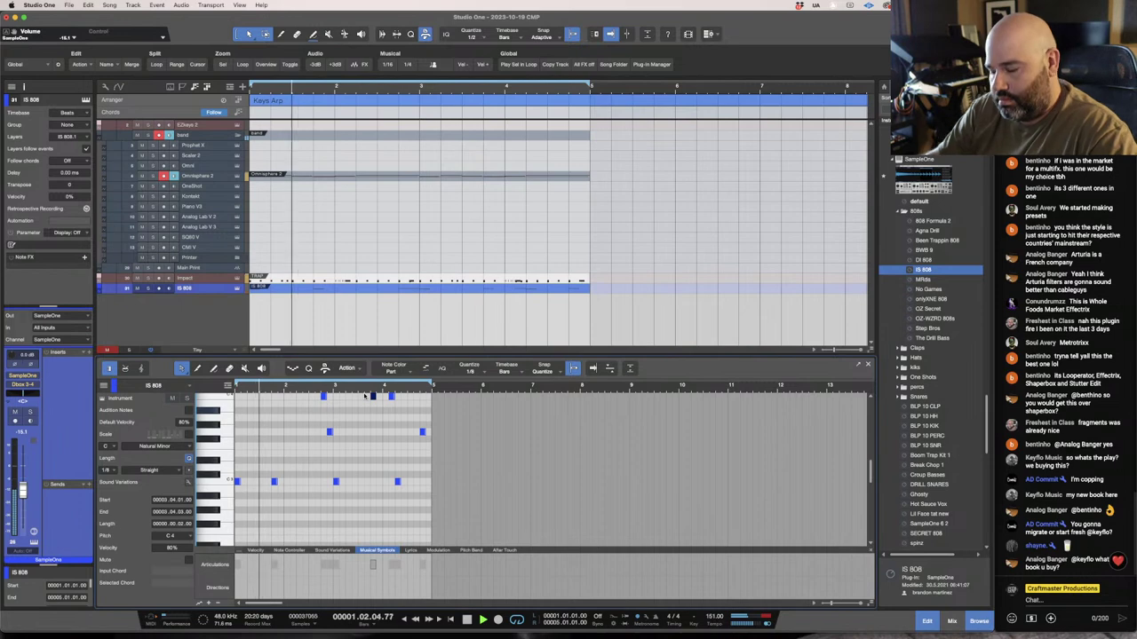
key("shift+Down")
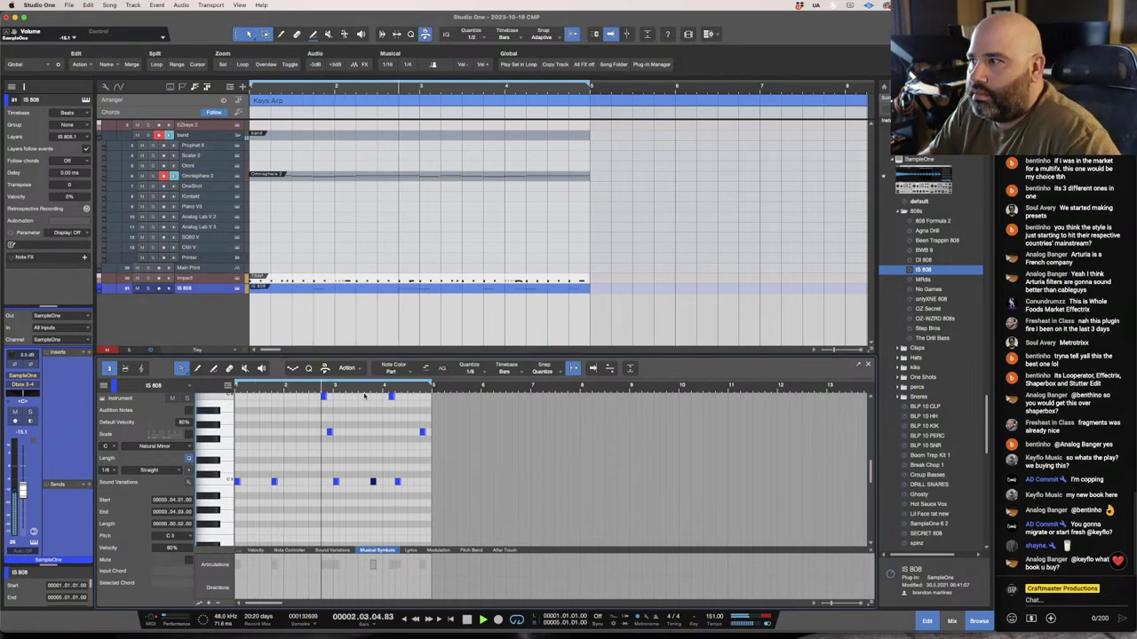
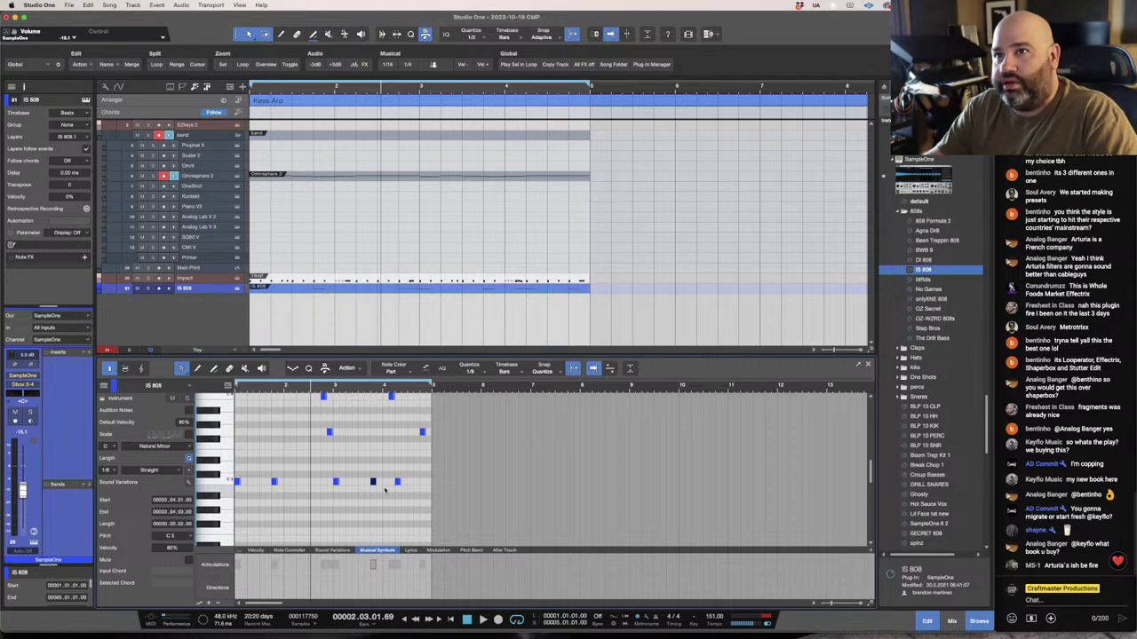
Open Efx MOTIONS on the Omnisphere 2 channel, dismiss its authorization notice, audition the loop, and close both plug-in windows.
left_click(237, 178)
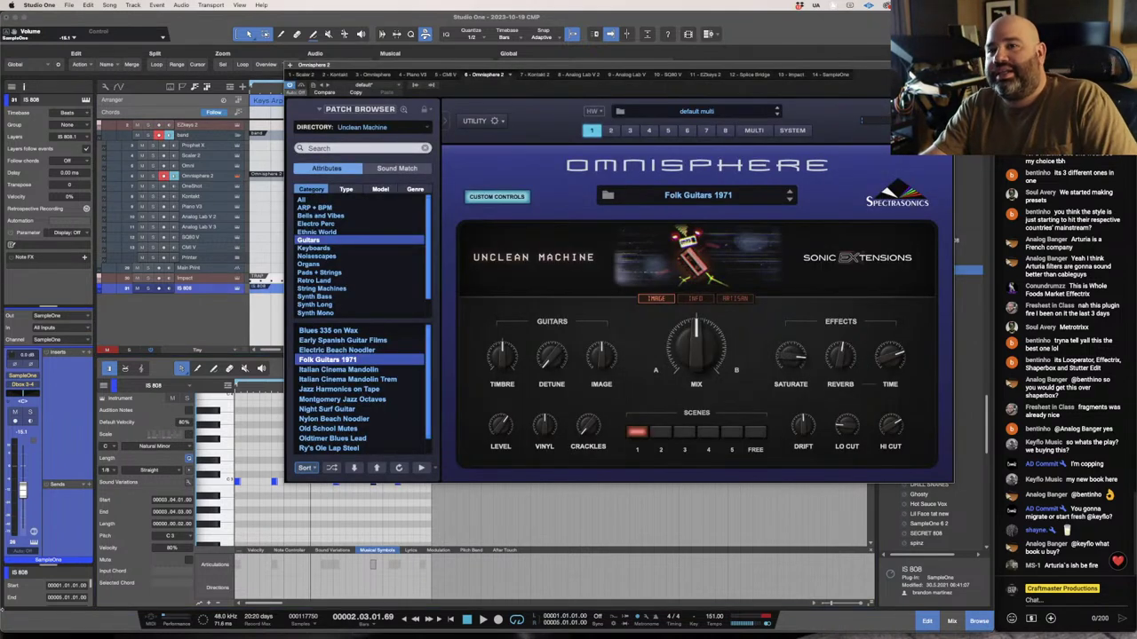
left_click(212, 179)
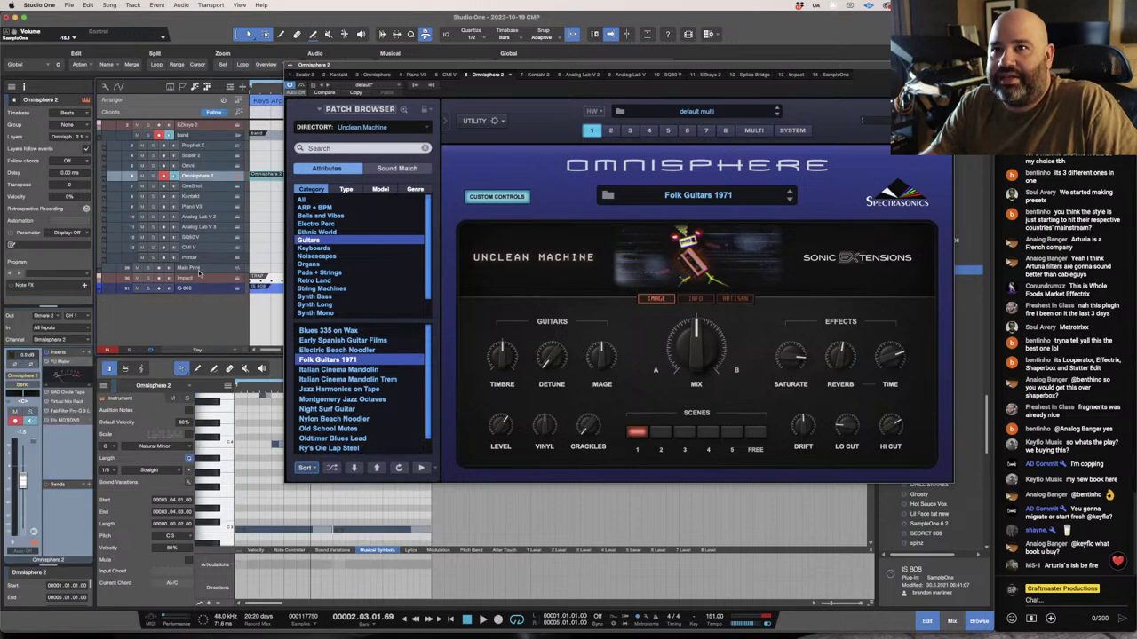
left_click(66, 423)
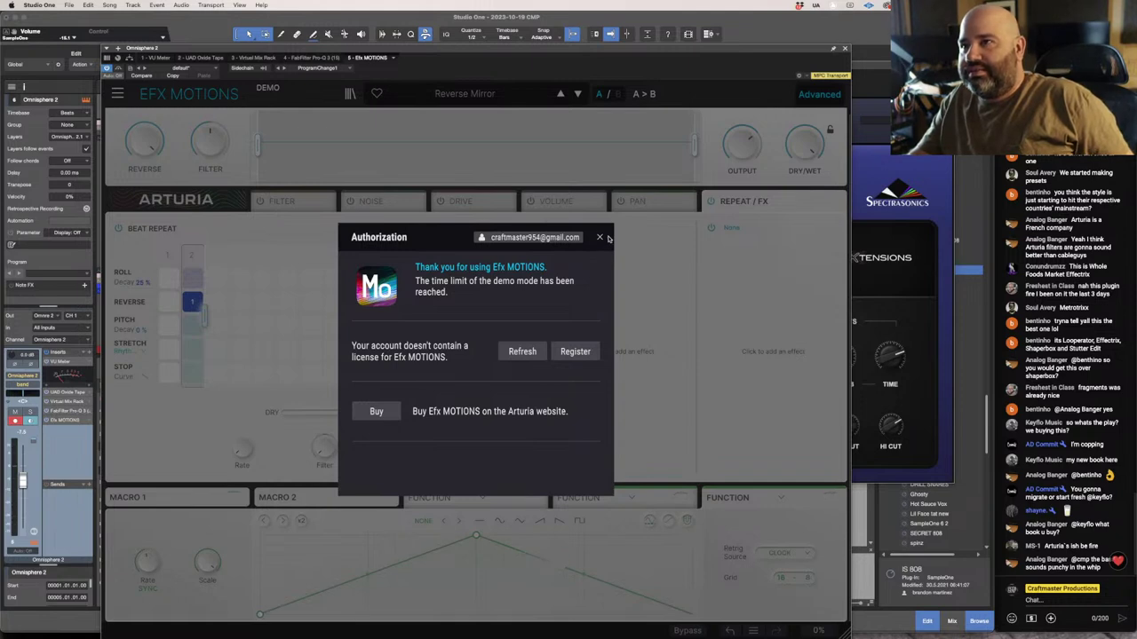
left_click(600, 239)
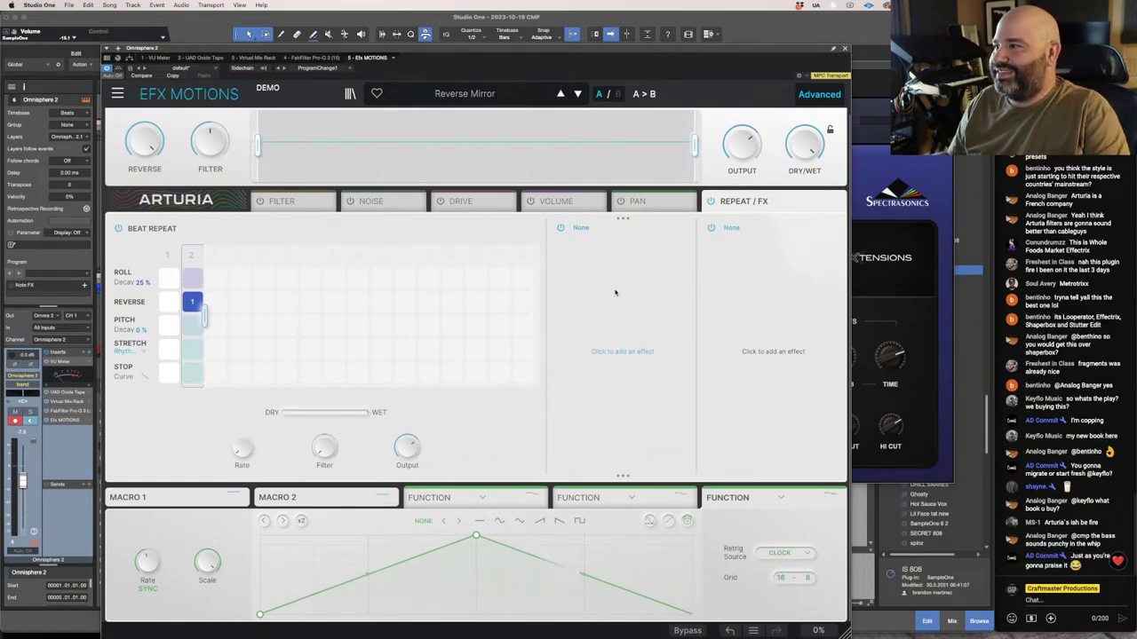
key("space")
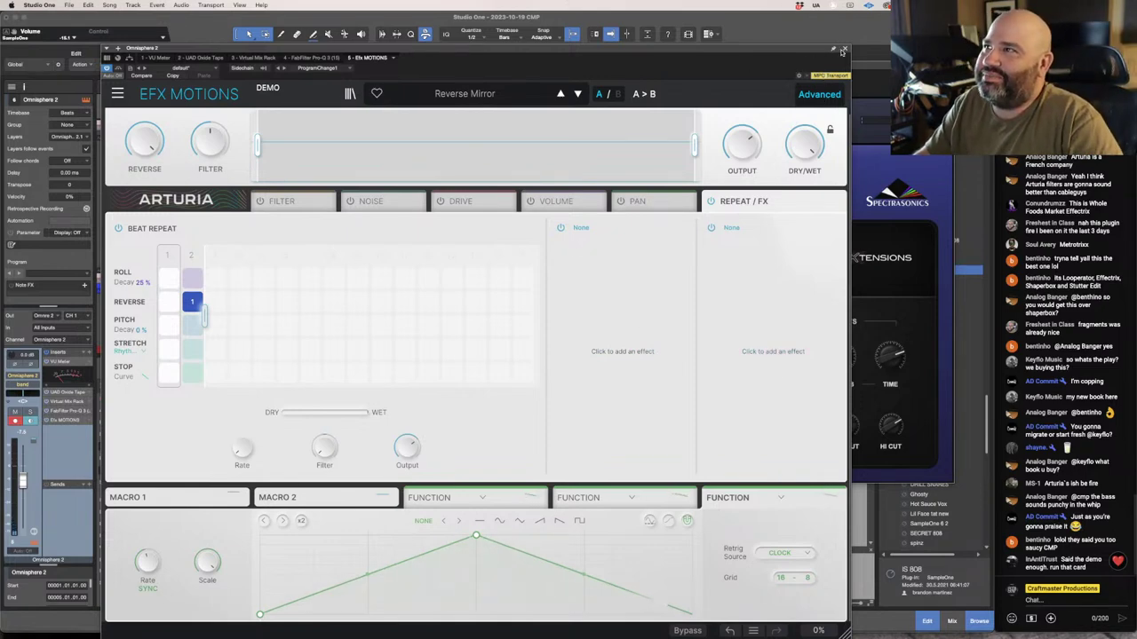
left_click(845, 49)
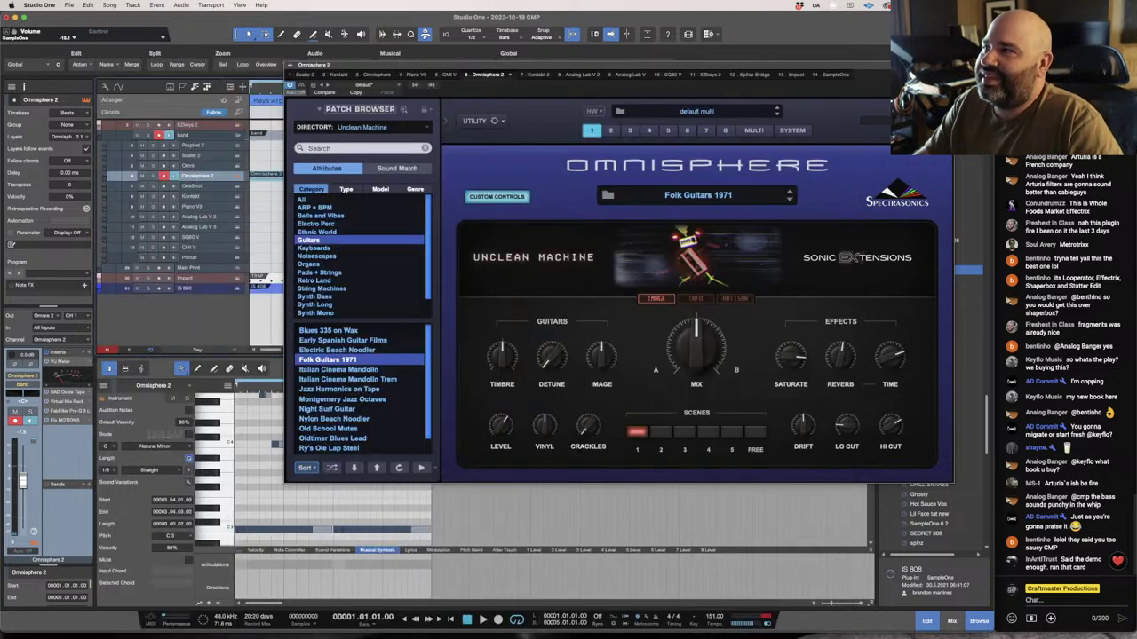
left_click(948, 64)
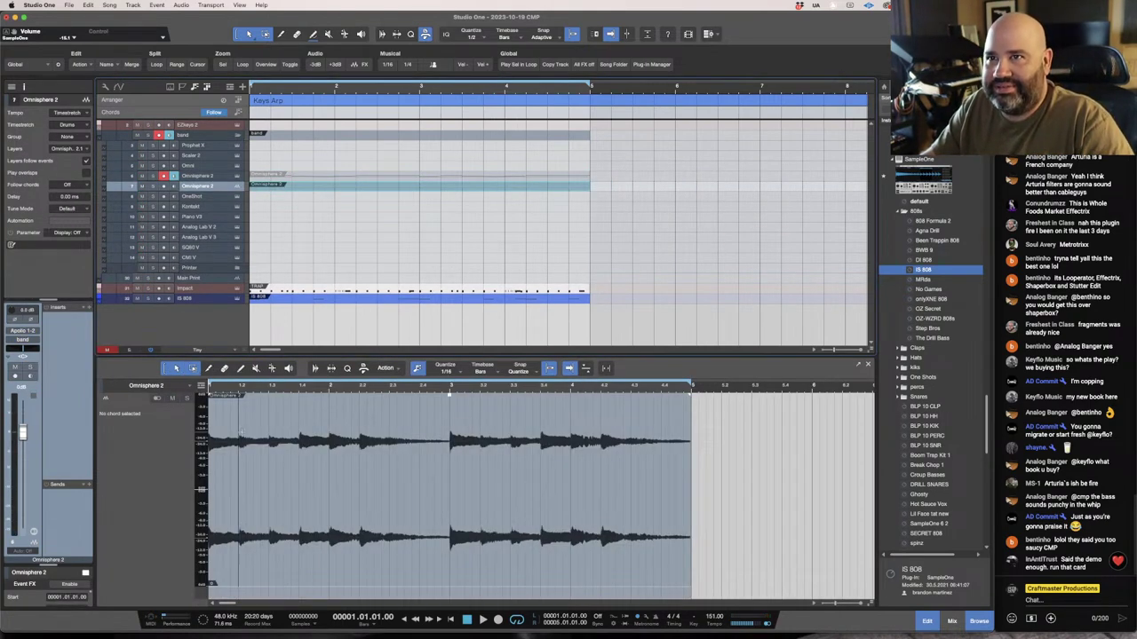
Set the audio editor's quantize value to 1/4 and split the Omnisphere 2 audio loop into quarter-note slices.
left_click_drag(240, 433, 329, 431)
left_click(447, 371)
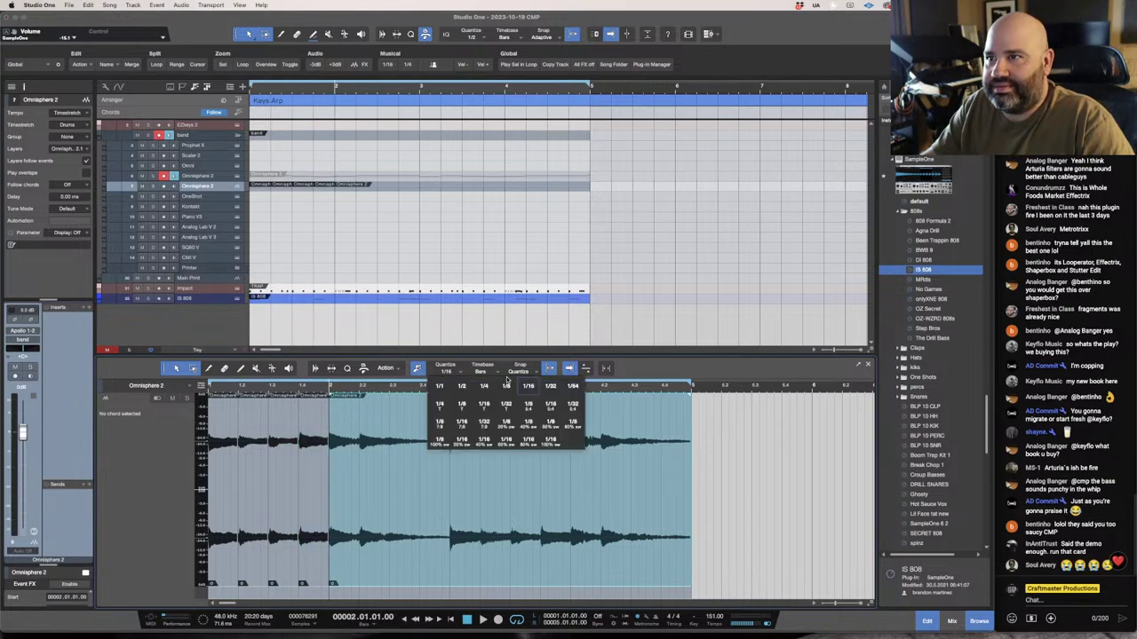
left_click(485, 386)
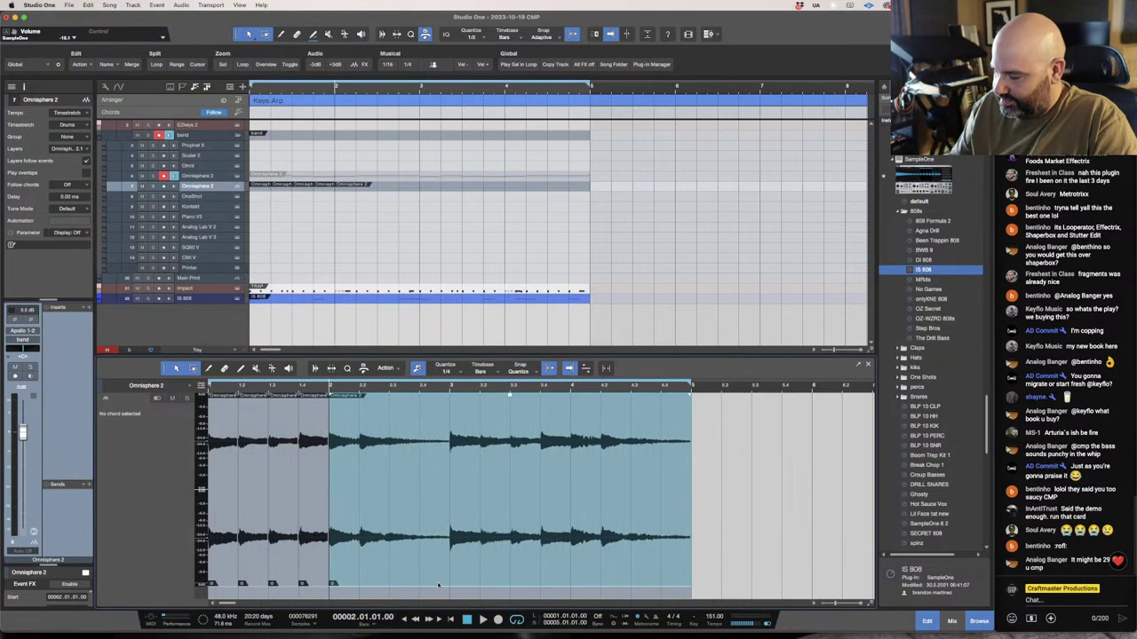
key("super+alt+i")
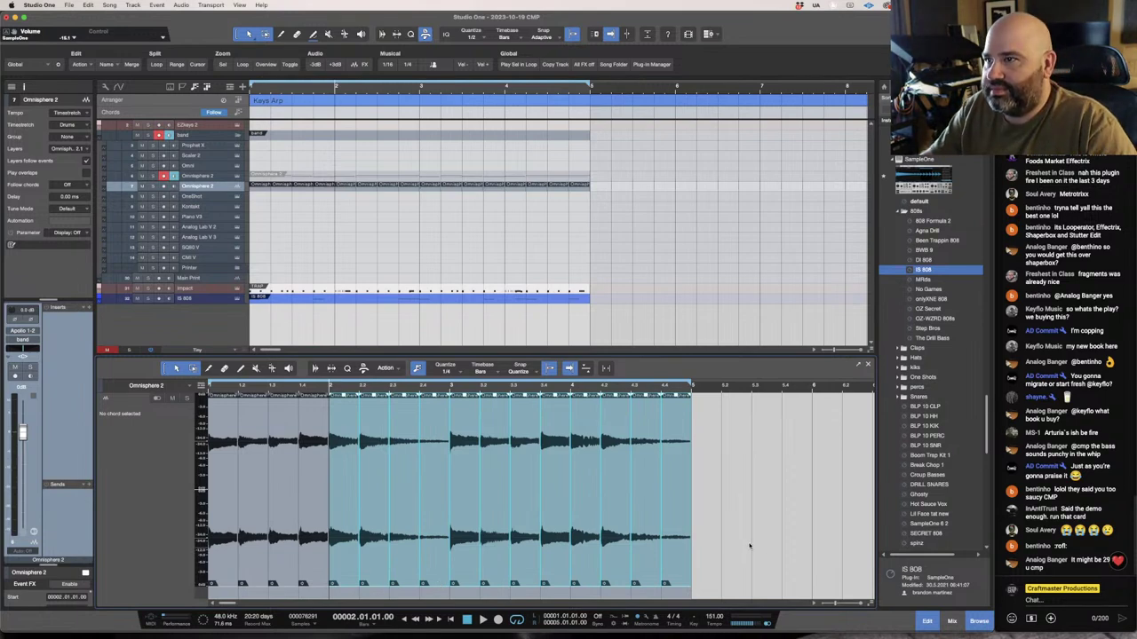
Reverse every second quarter-note slice of the Omnisphere 2 audio loop and audition the result.
left_click(263, 523)
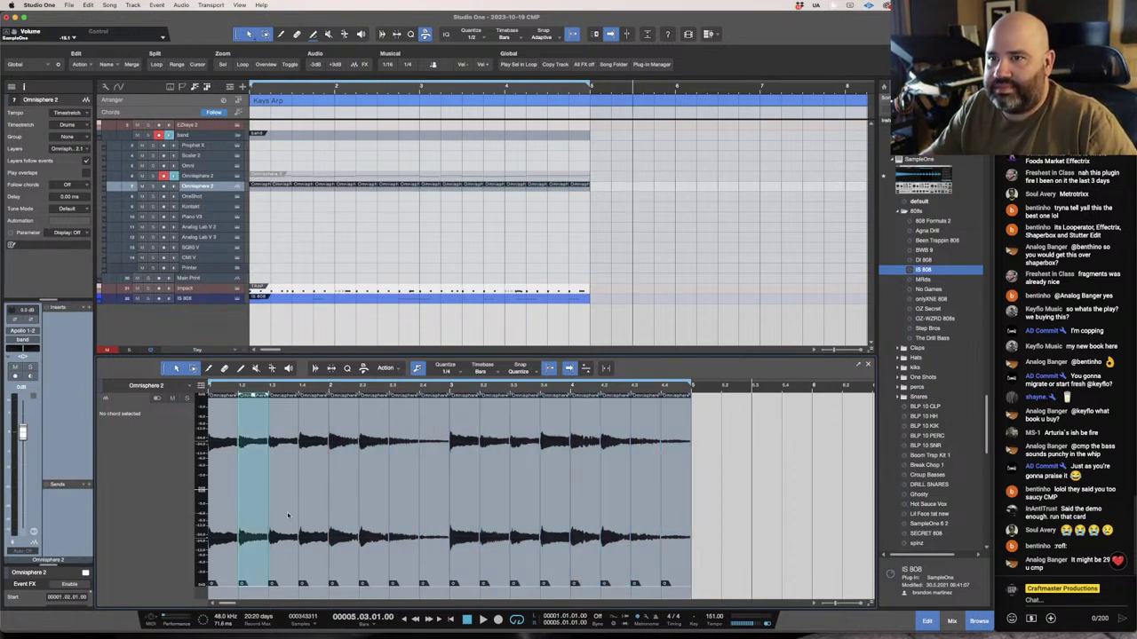
left_click(313, 521, "shift")
left_click(375, 529, "shift")
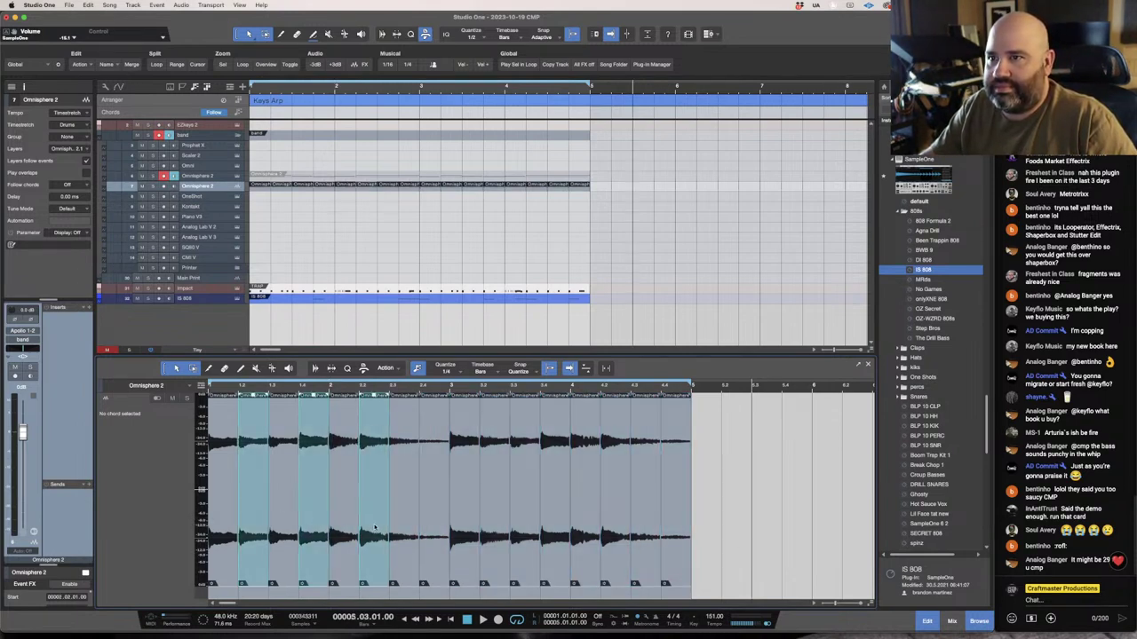
left_click(427, 508, "shift")
left_click(498, 528, "shift")
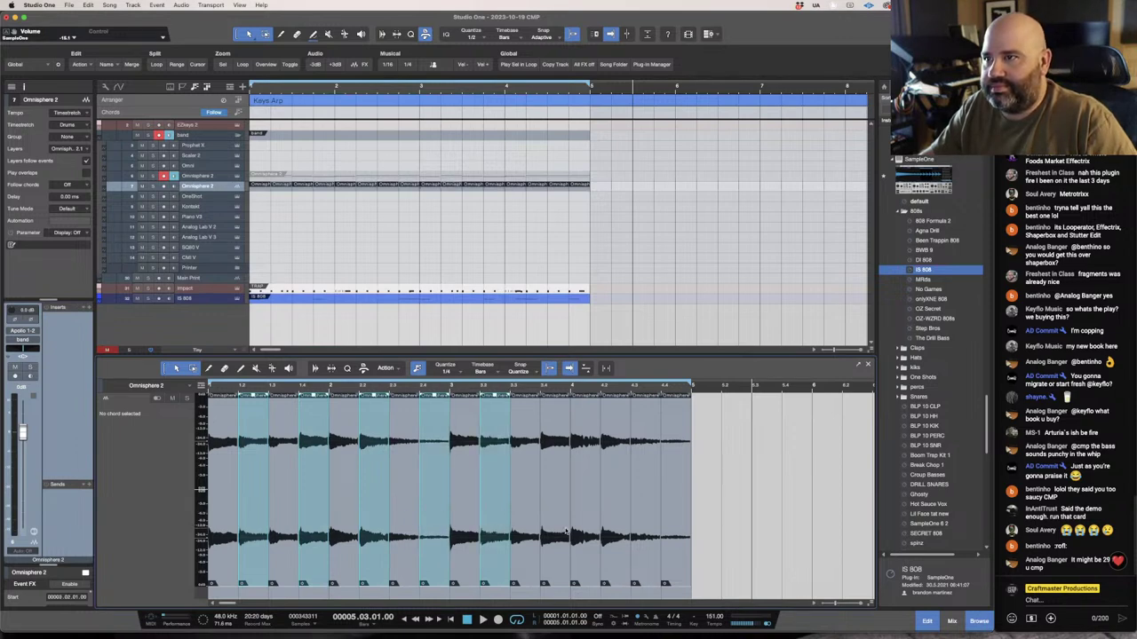
left_click(561, 533, "shift")
left_click(609, 528, "shift")
left_click(673, 522, "shift")
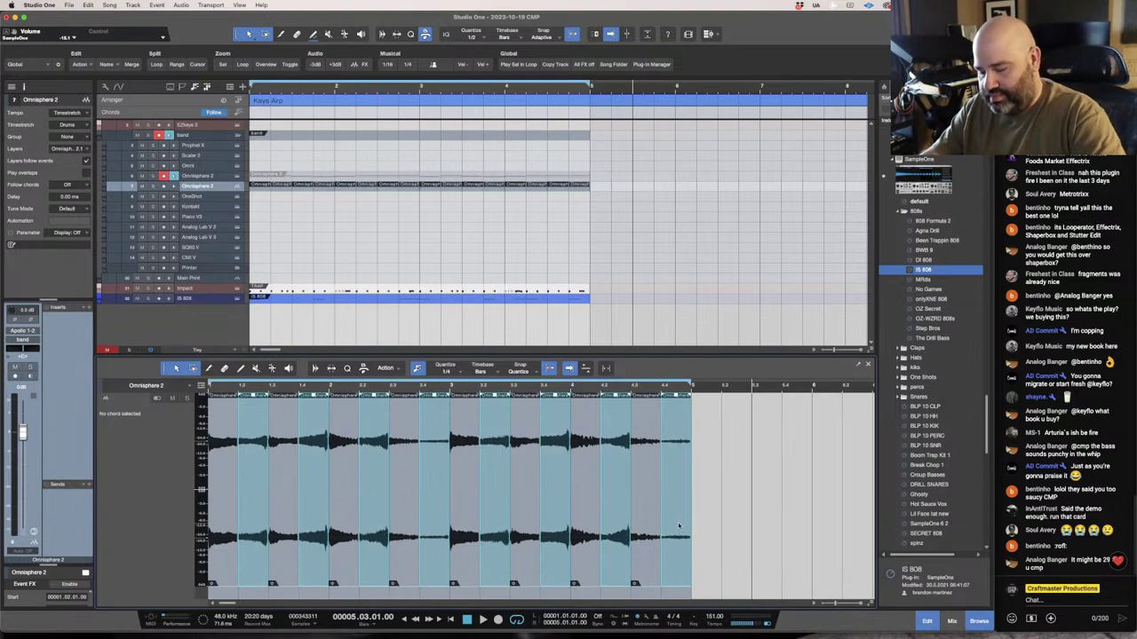
key("space")
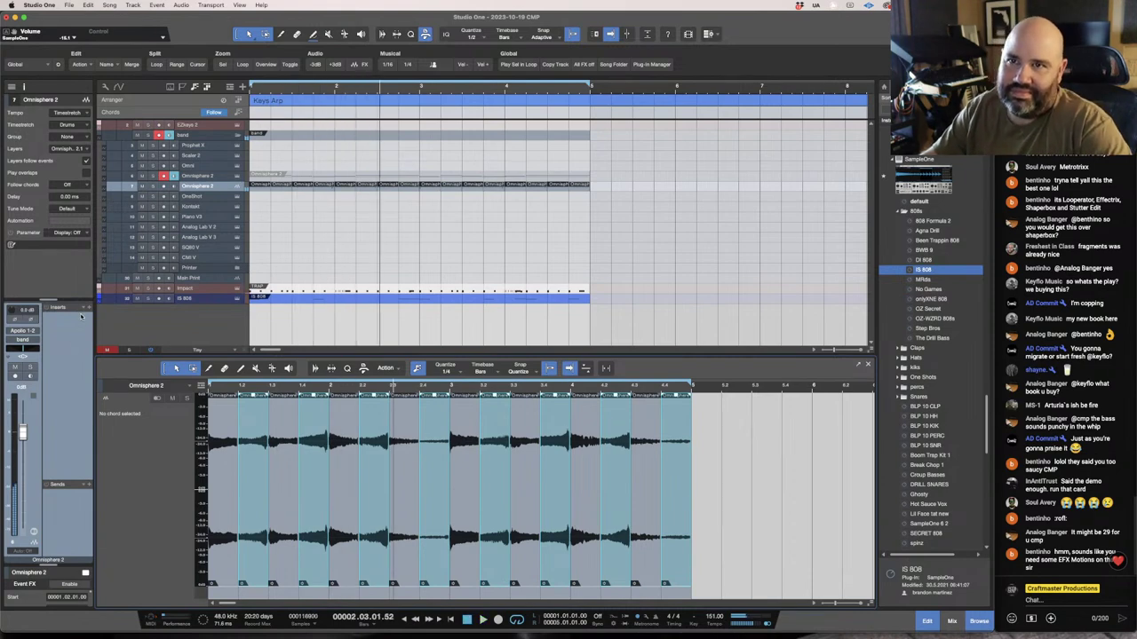
Undo the slice reversals and the quarter-note splits on the Omnisphere 2 audio loop.
left_click(89, 308)
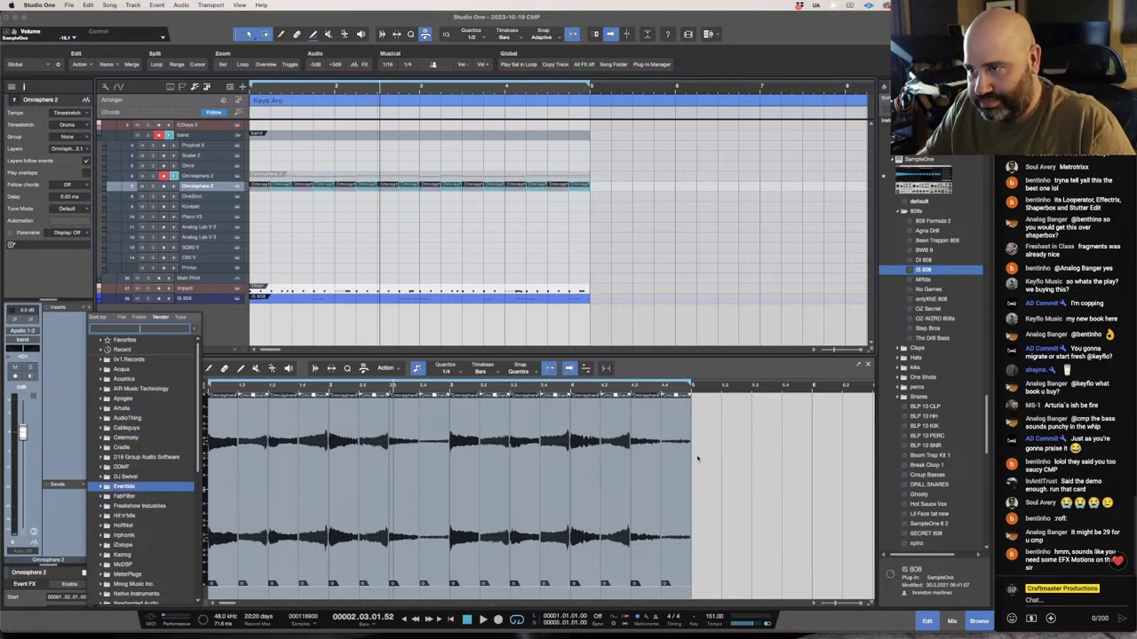
left_click(815, 527)
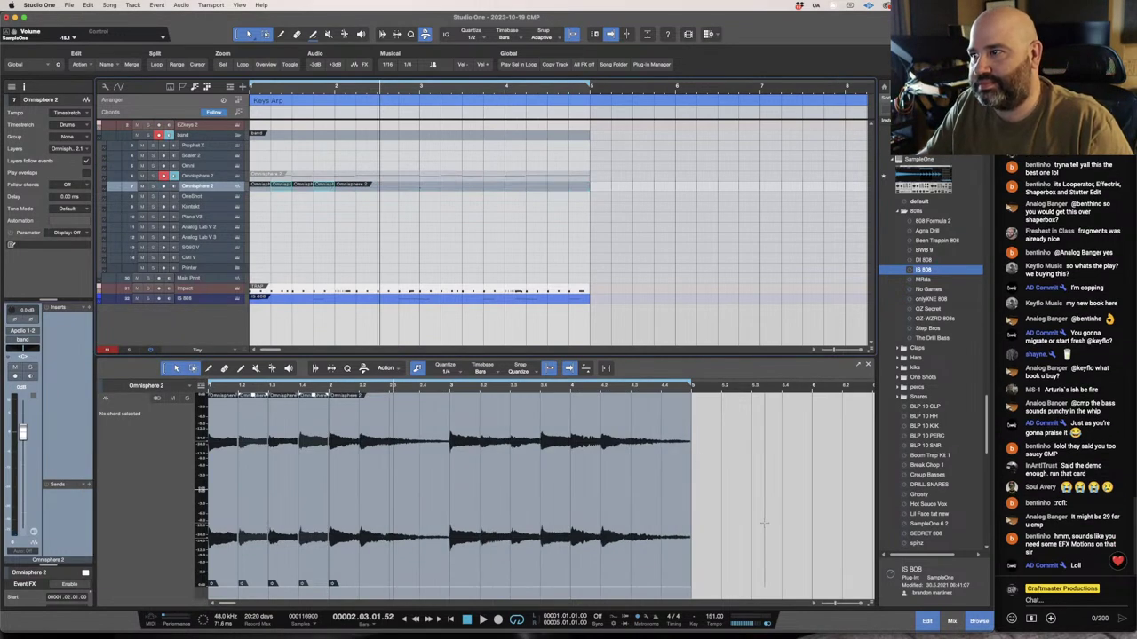
left_click(555, 500)
key("ctrl+b")
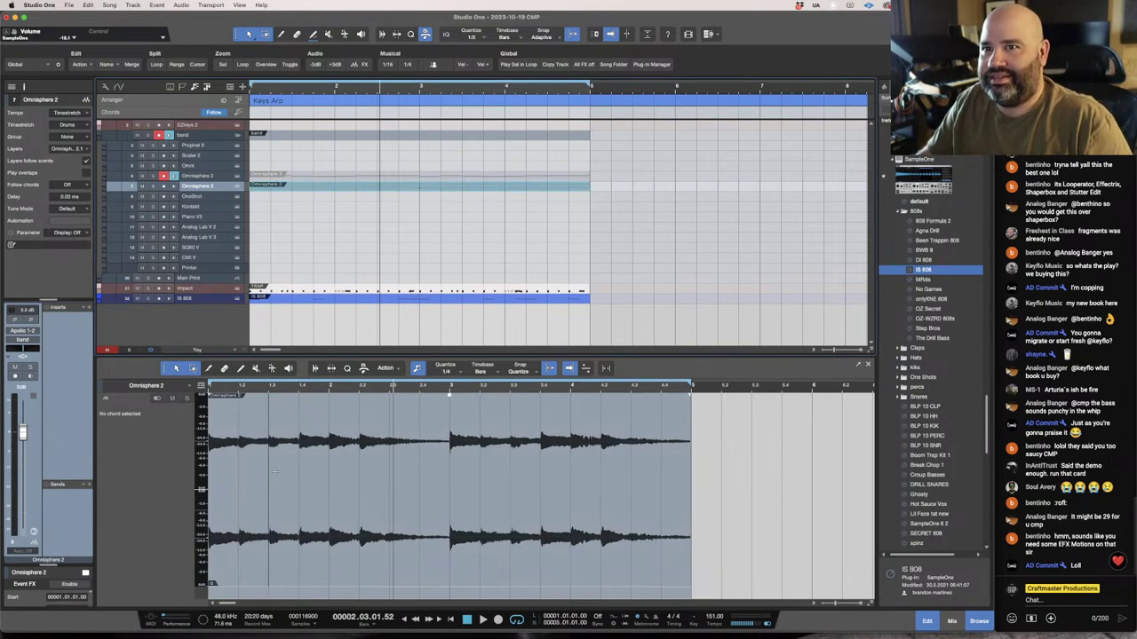
Search the insert effects for "loop" and add Looperator to the Omnisphere 2 channel.
left_click(87, 308)
left_click(88, 309)
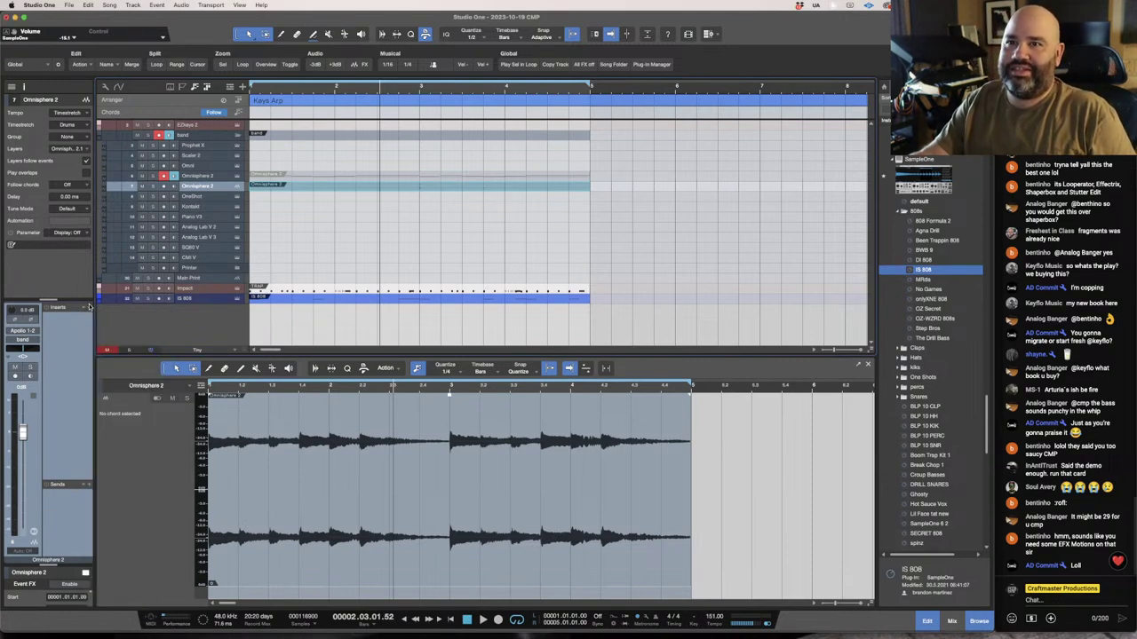
left_click(89, 308)
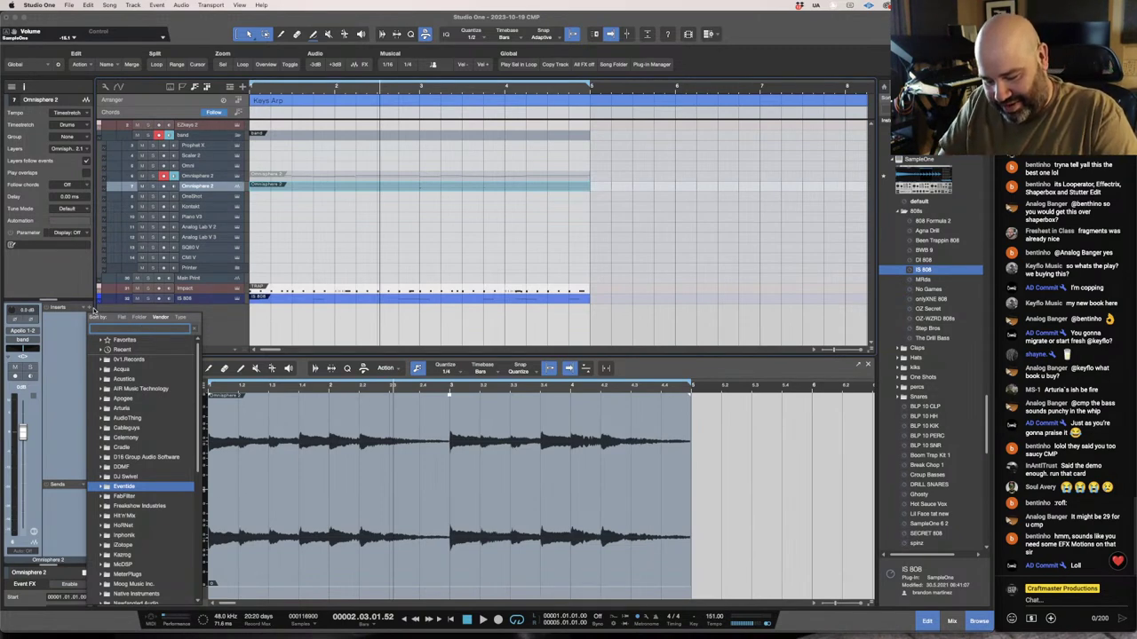
type("lo")
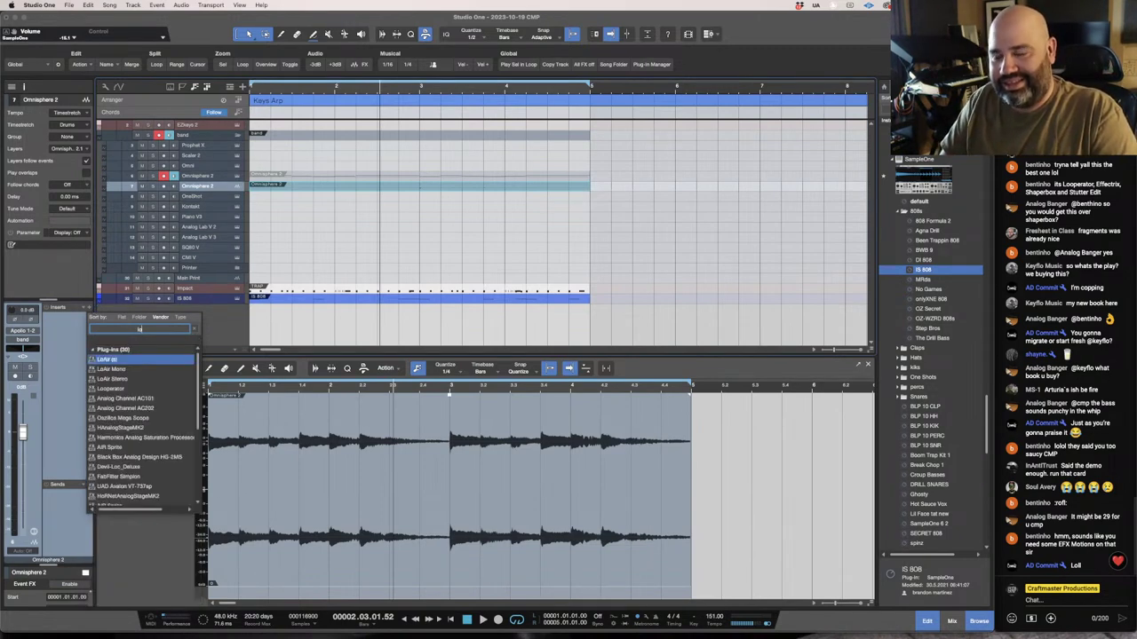
type("op")
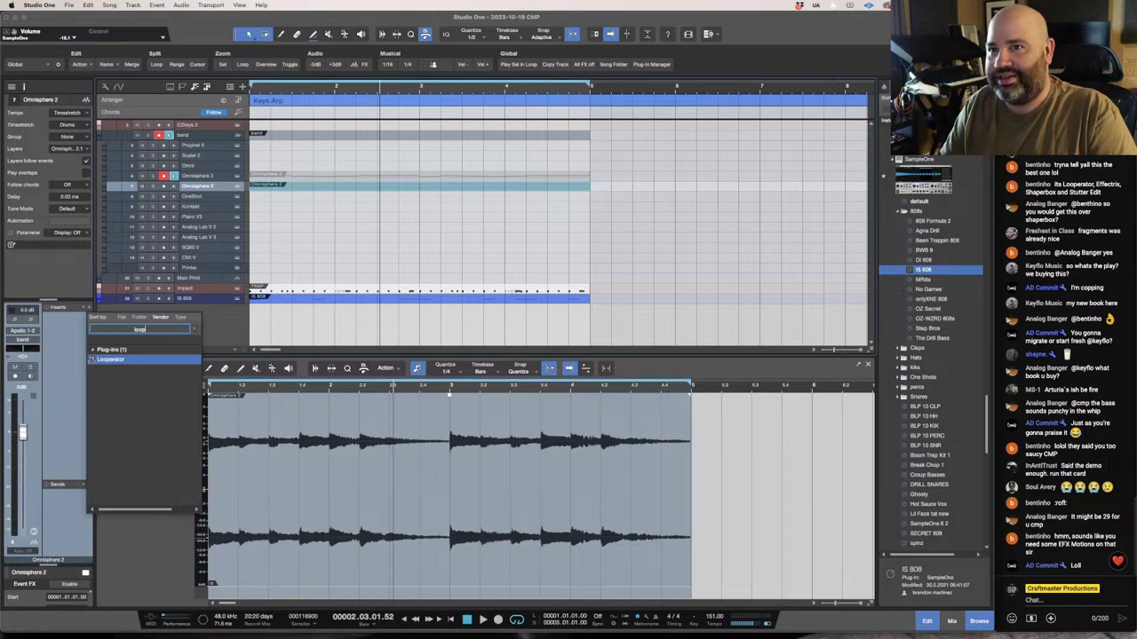
key("Return")
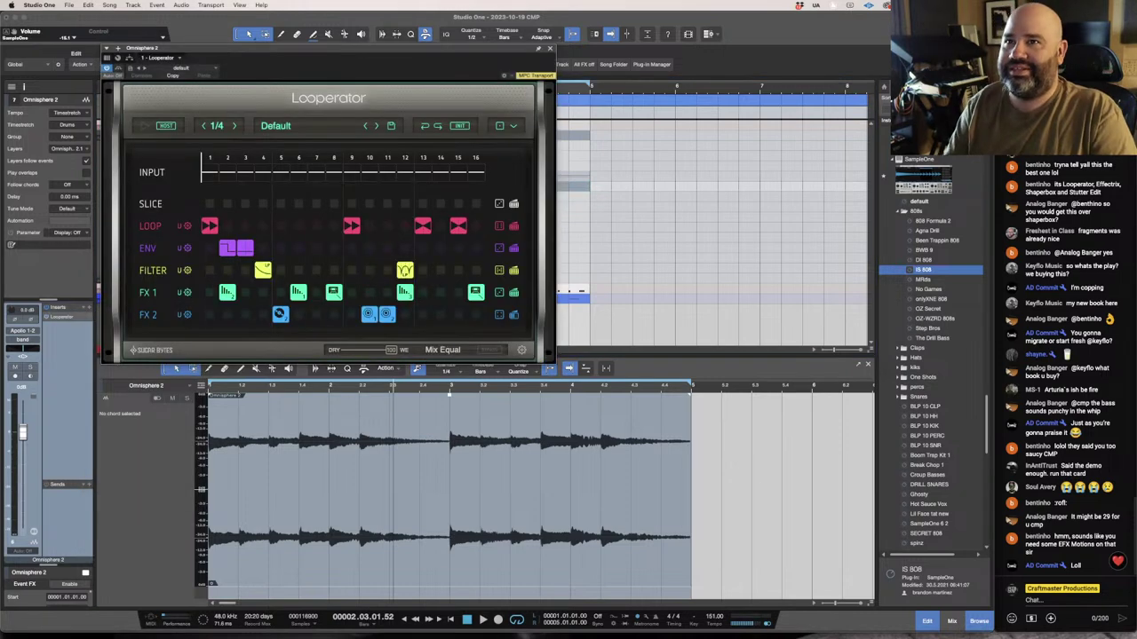
Clear Looperator's default pattern from every row with Init All.
left_click(210, 227)
scroll(227, 292, "down", 1)
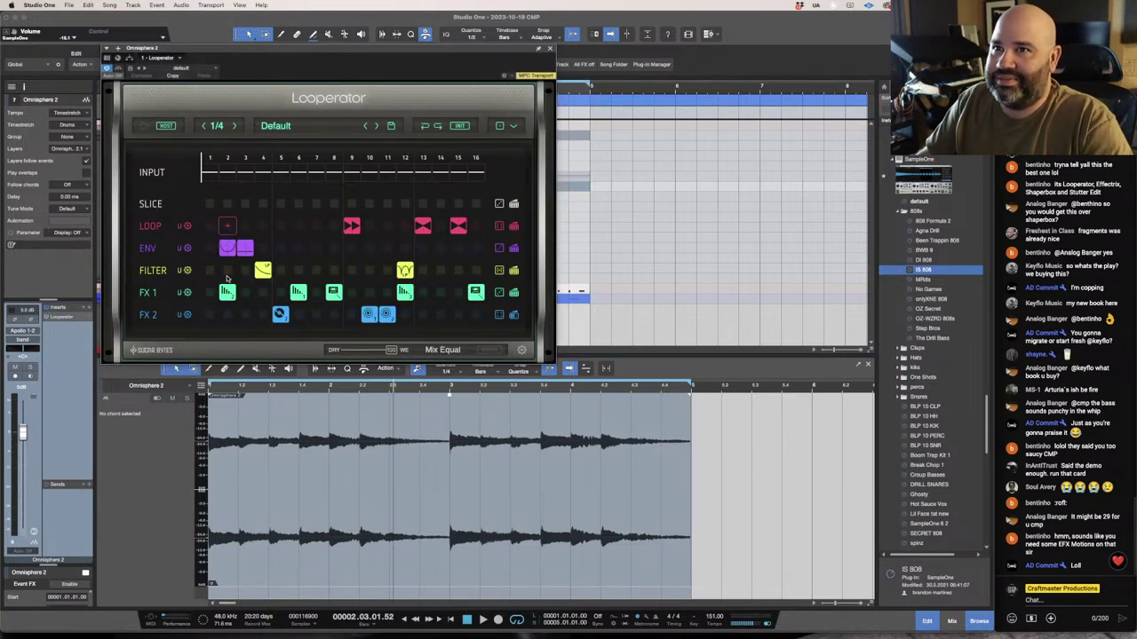
scroll(227, 248, "down", 1)
left_click(460, 125)
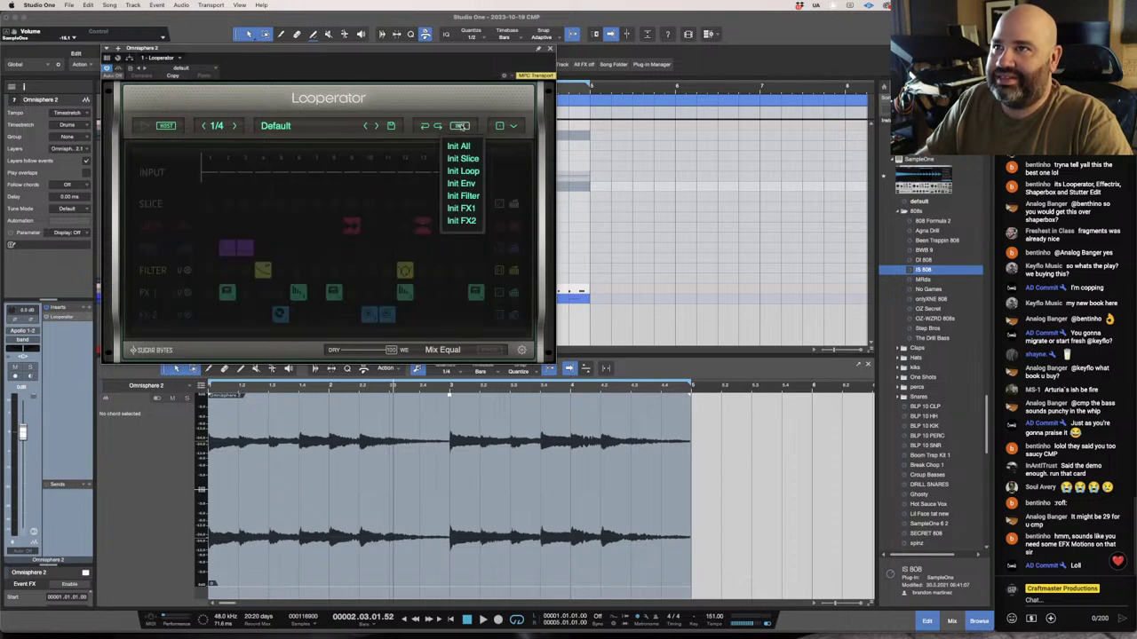
left_click(460, 146)
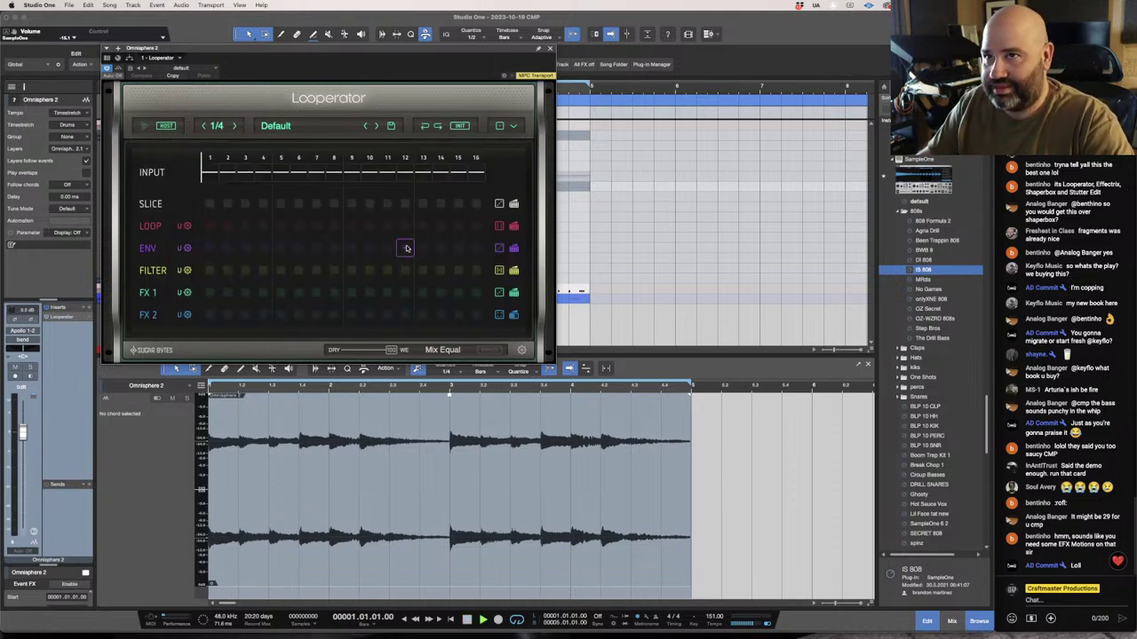
Check the FX 2 and loop effect choices, then assign the facing-triangles loop effect to LOOP step 1.
left_click(228, 315)
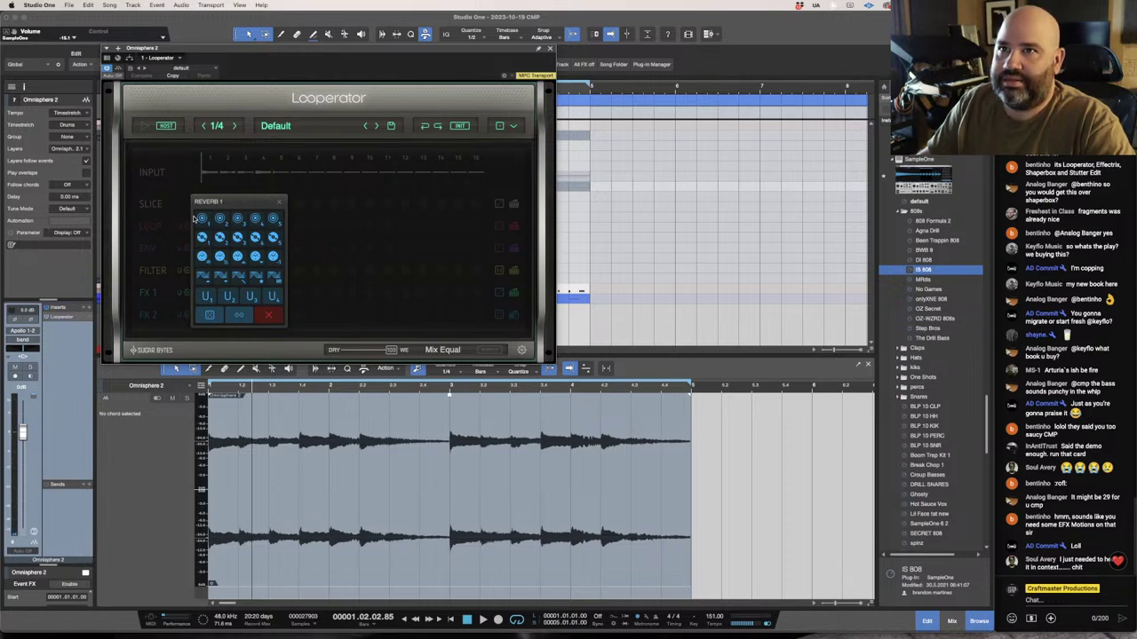
left_click(255, 219)
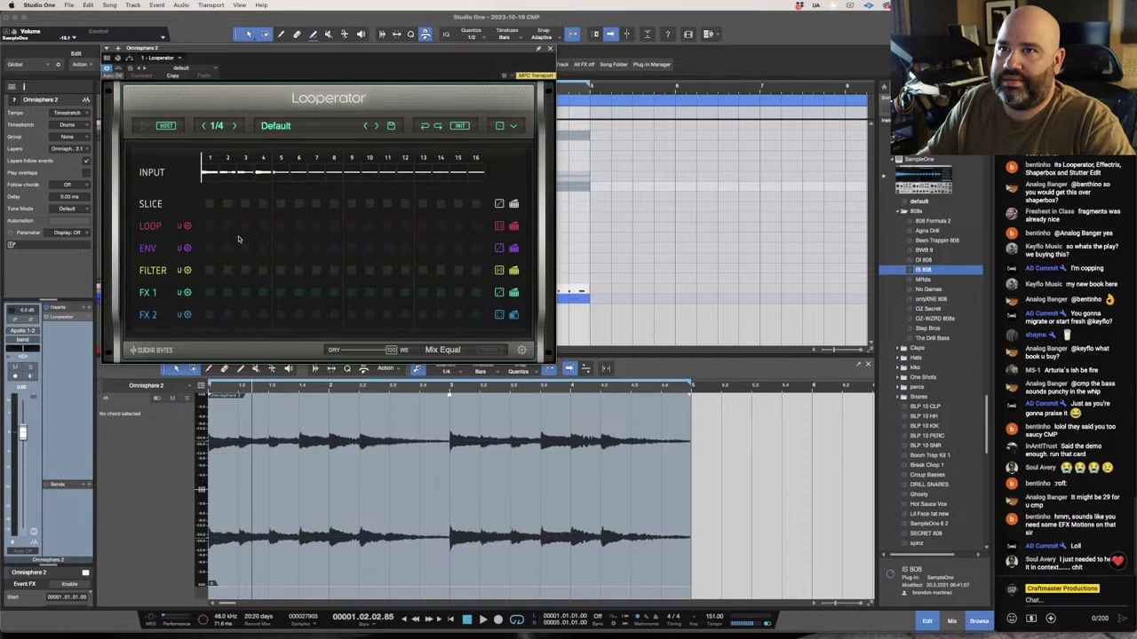
left_click(230, 227)
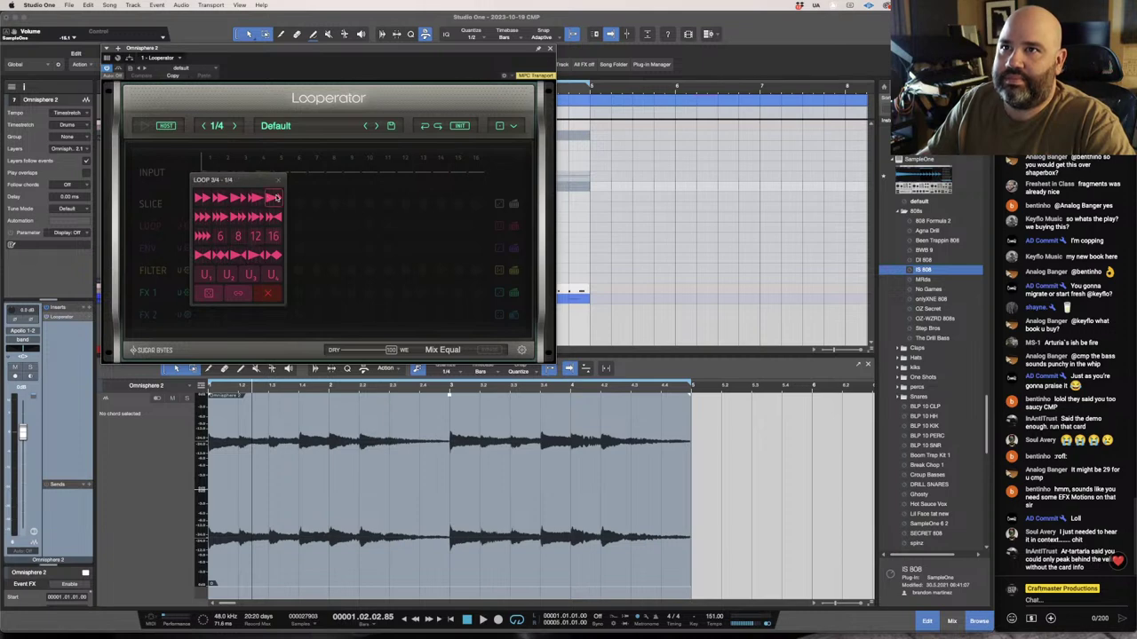
left_click(215, 224)
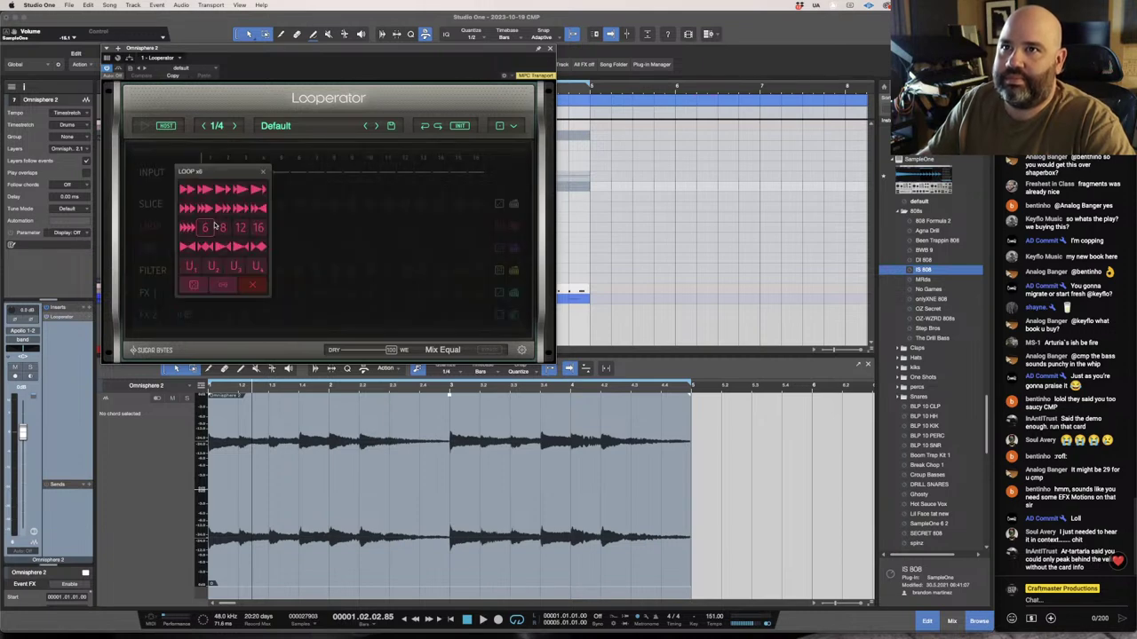
left_click(222, 228)
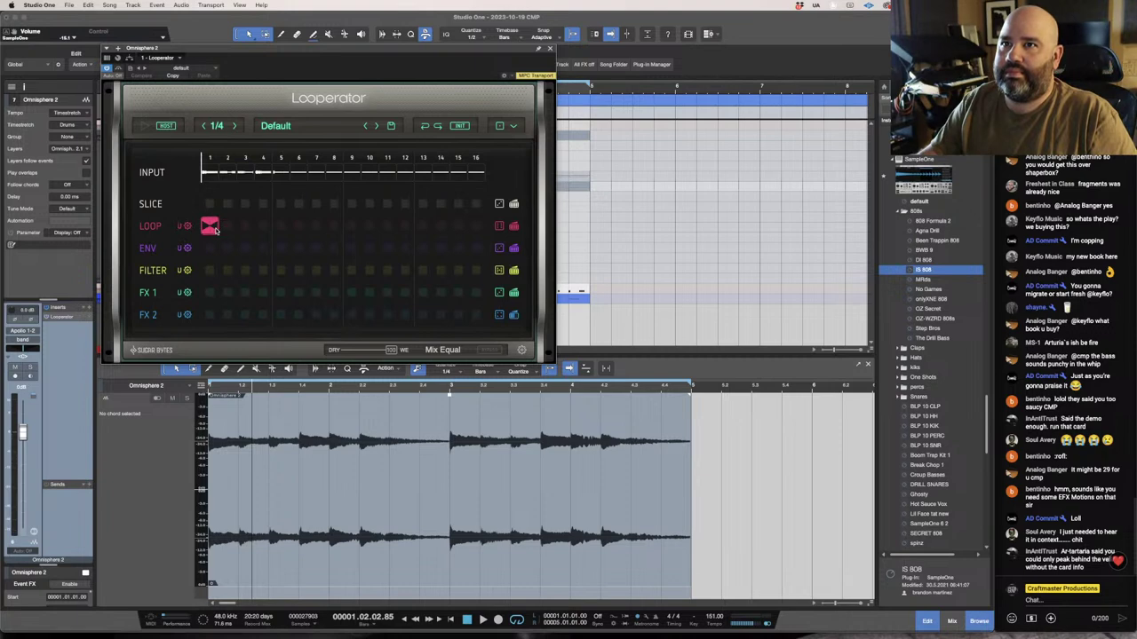
Place the facing-triangles loop effect on LOOP steps 3, 5 and 7, with steps 2, 4 and 6 linked to the preceding ones.
left_click(219, 229)
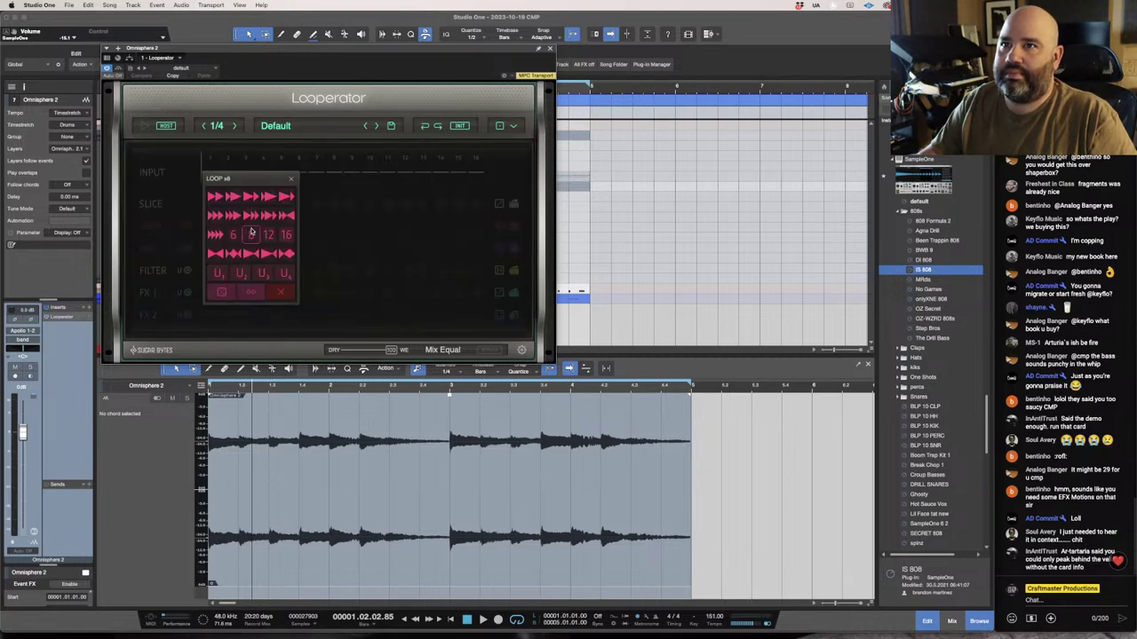
left_click(229, 253)
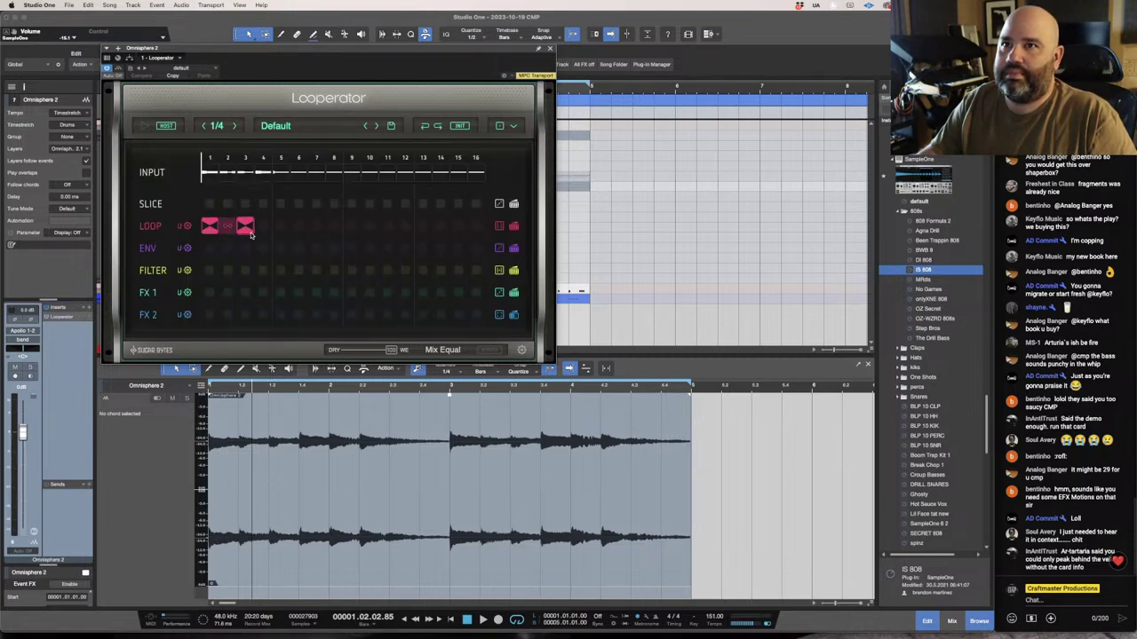
left_click(281, 228)
left_click(264, 249)
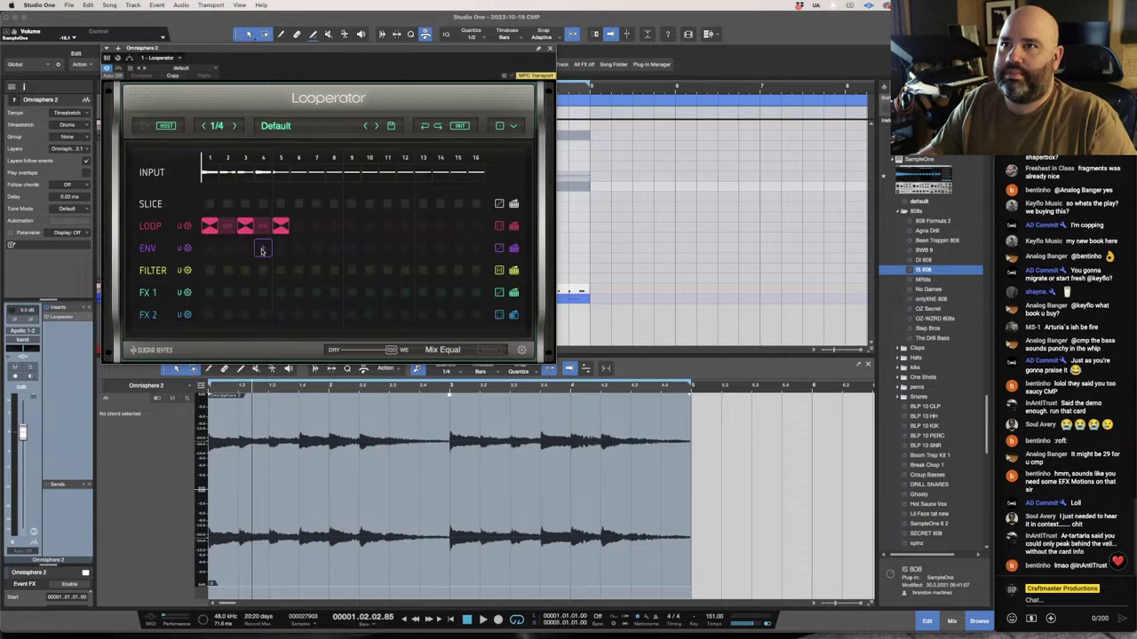
left_click(316, 228)
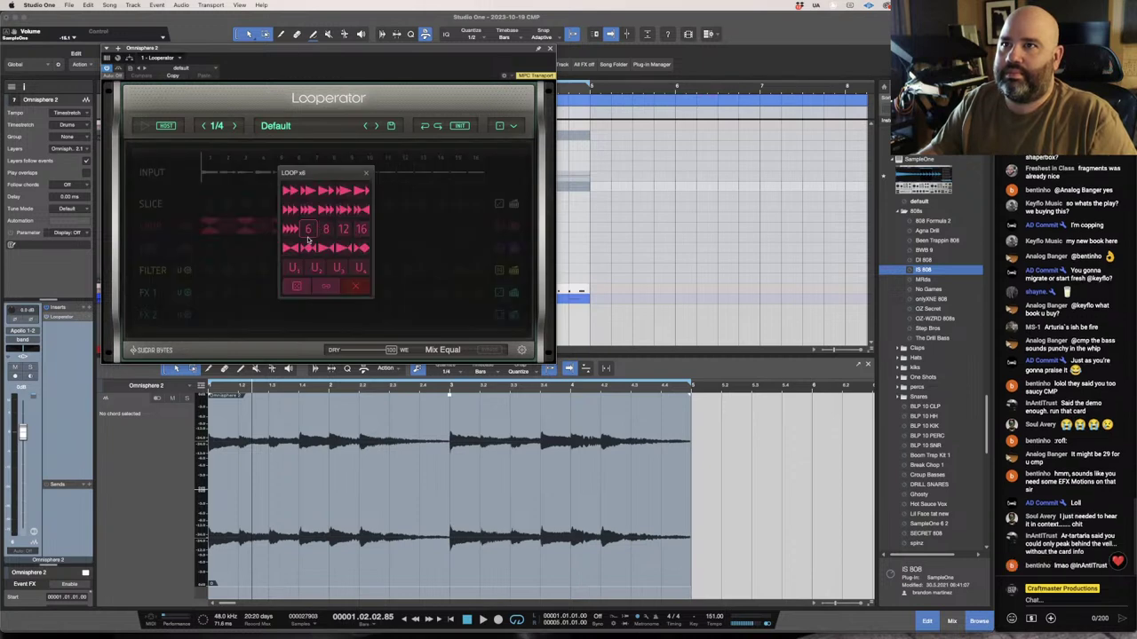
left_click(295, 248)
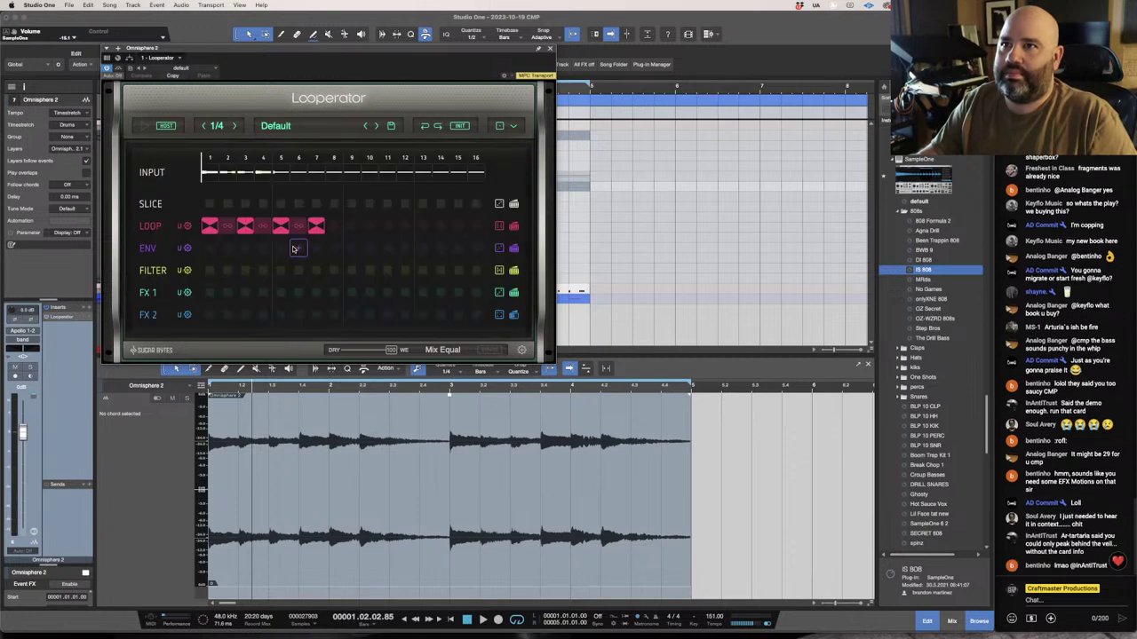
Place the facing-triangles loop effect on LOOP steps 9 and 11, with steps 8, 10 and 12 linked to the preceding ones.
left_click(349, 229)
left_click(350, 234)
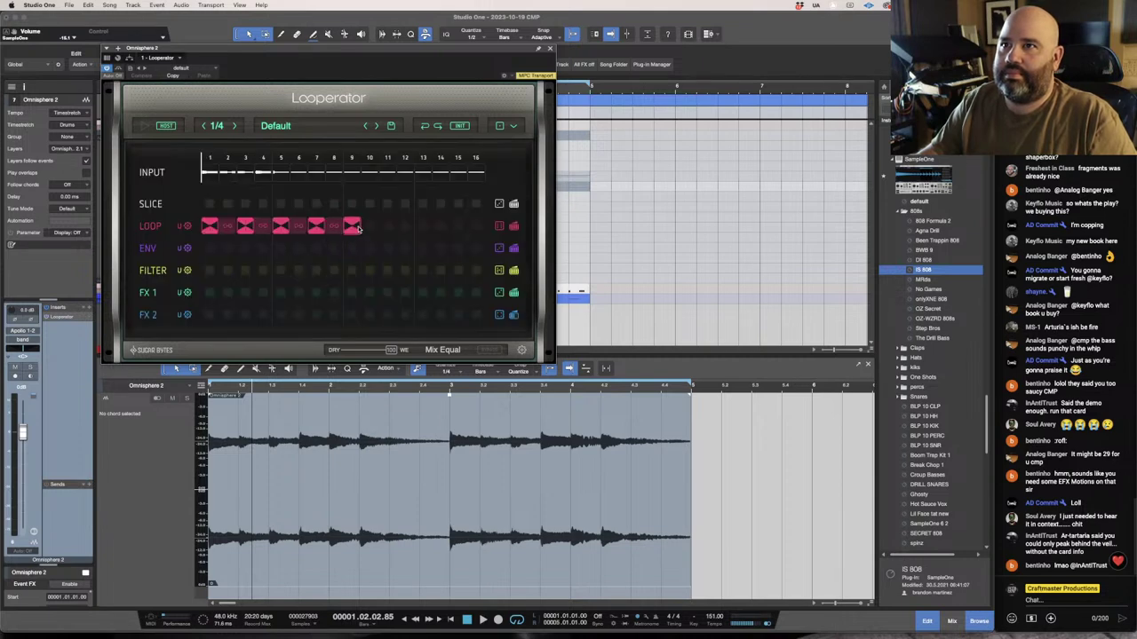
left_click(387, 227)
left_click(356, 247)
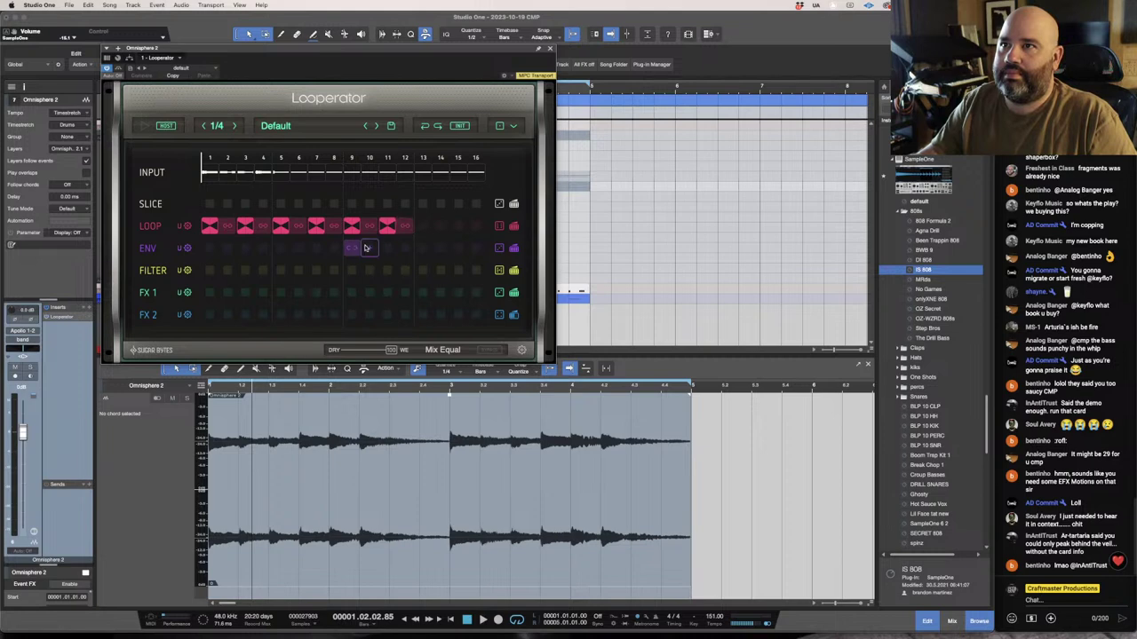
left_click(369, 247)
Continue the facing-triangles loop effect on LOOP step 13, linked through step 14, and clear the stray ENV link on step 9.
left_click(432, 229)
left_click(424, 228)
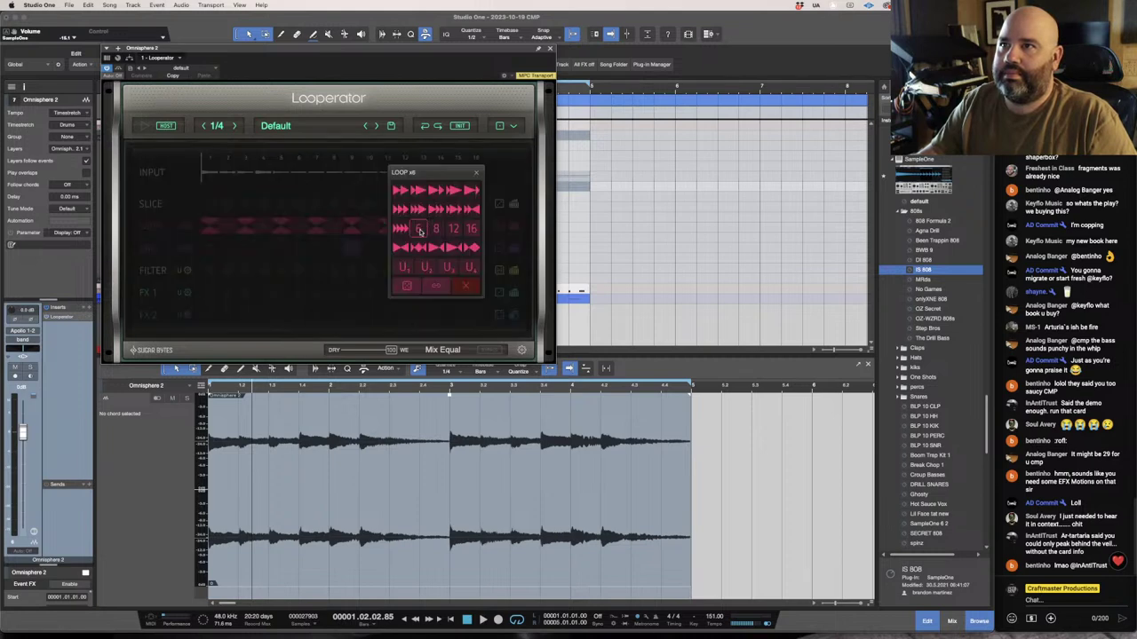
left_click(406, 249)
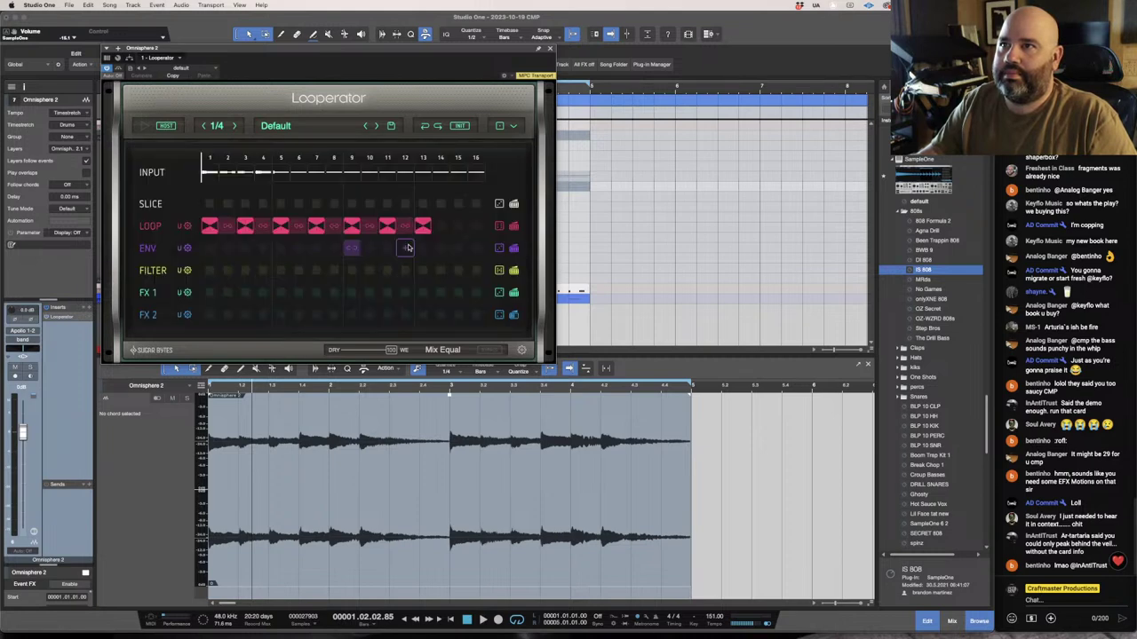
left_click(352, 247)
left_click(451, 229)
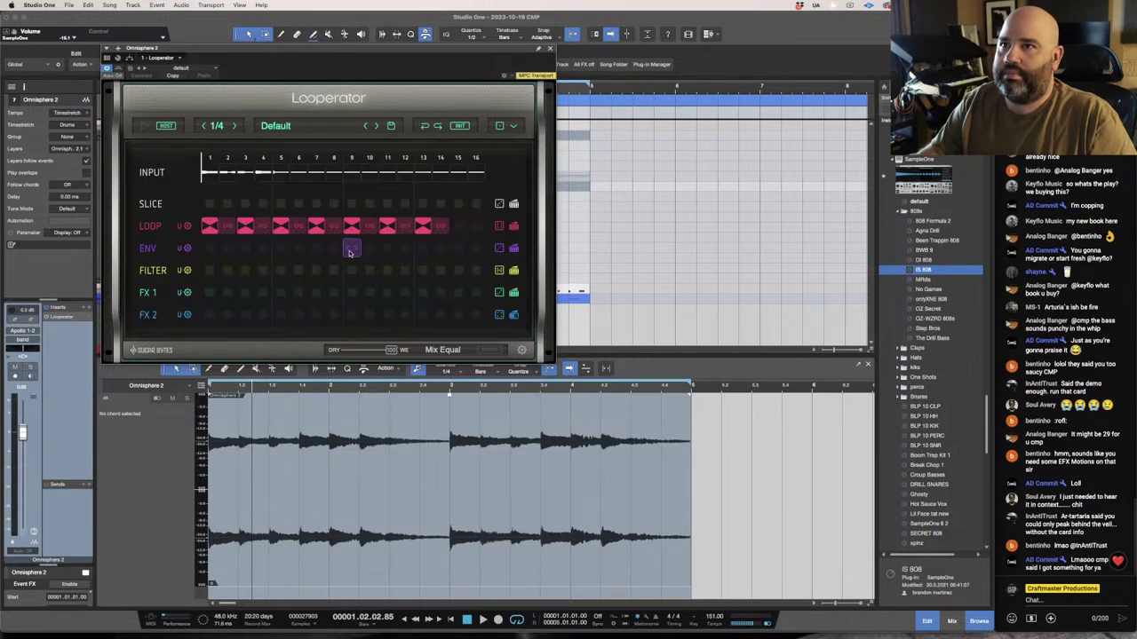
Set step 15 of the Loop row to Forward Reverse.
left_click(456, 230)
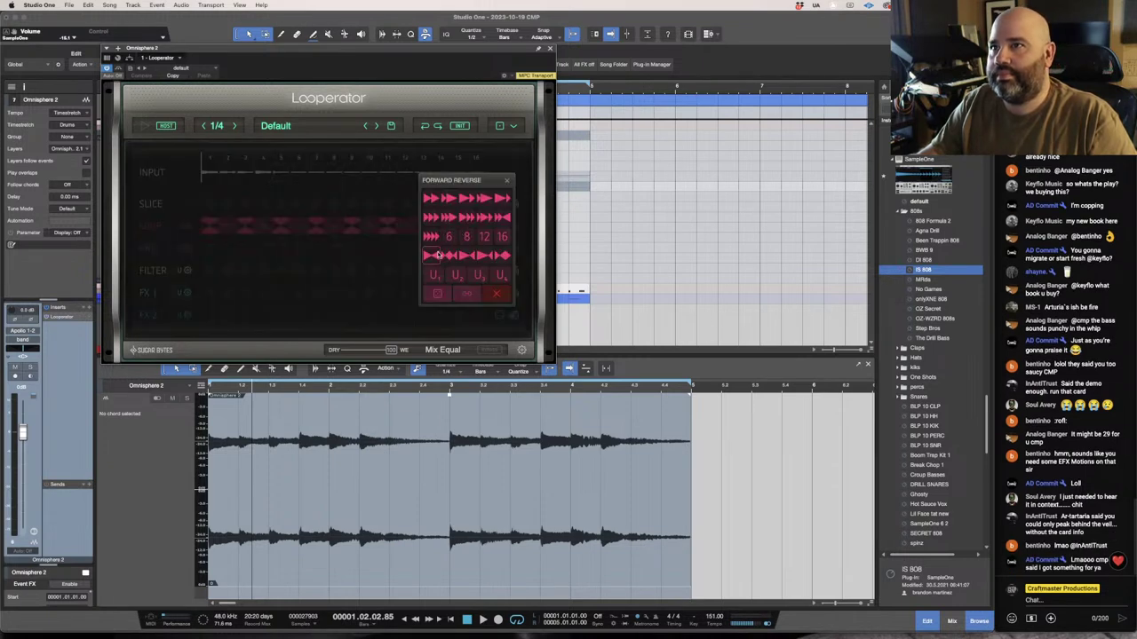
left_click(462, 232)
left_click(461, 229)
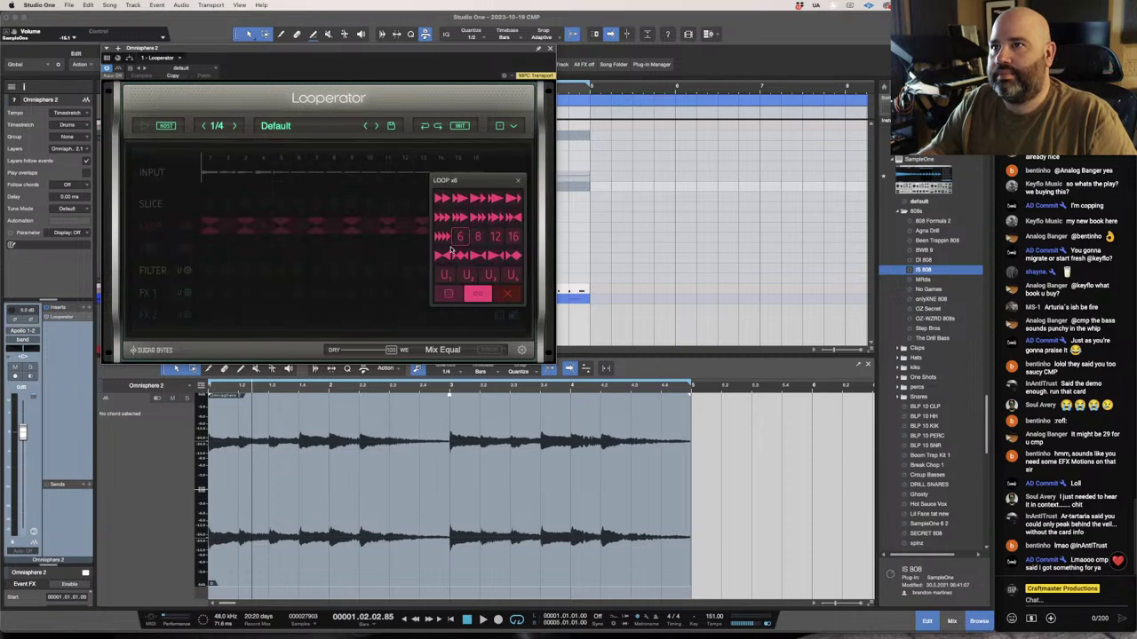
left_click(459, 235)
left_click(460, 234)
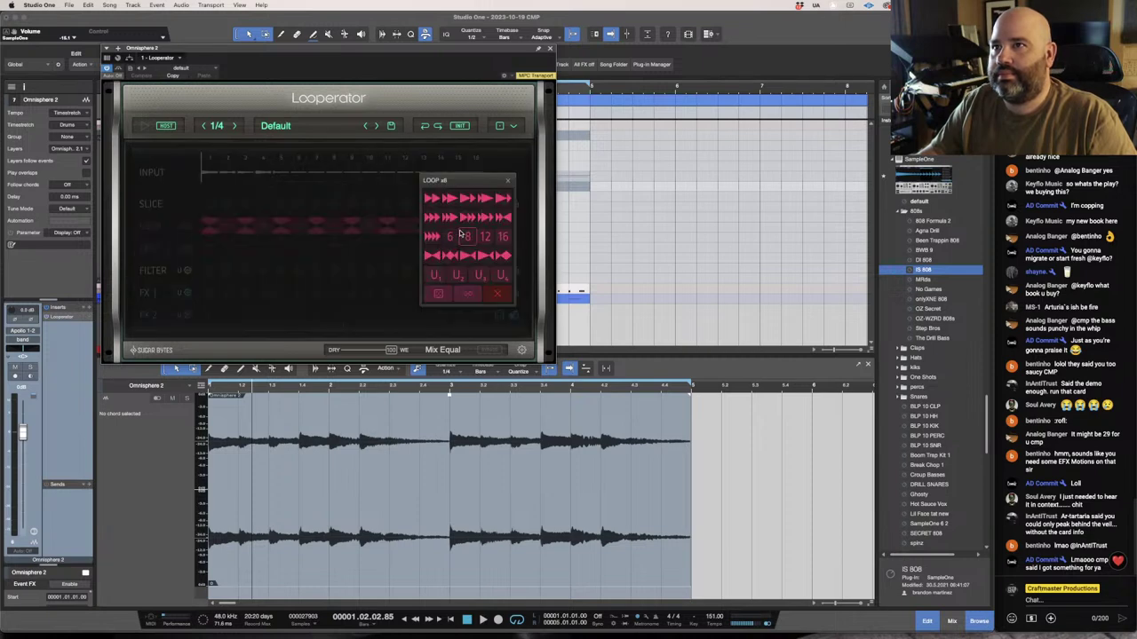
left_click(460, 234)
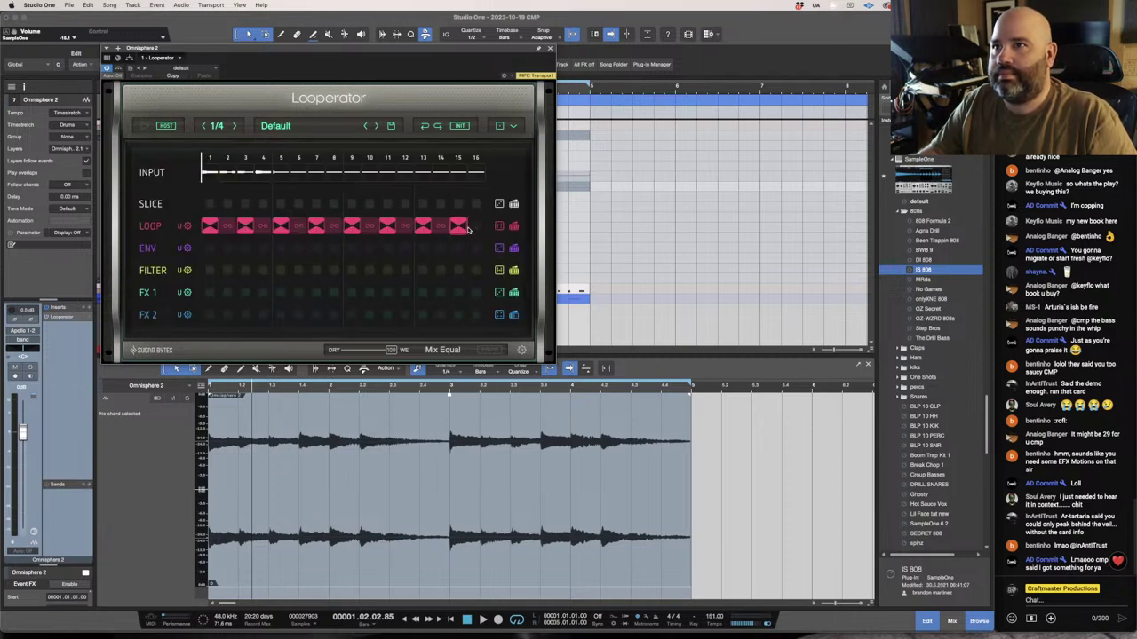
Try the last two Loop steps with step 15 empty and Loop x6 on step 16.
left_click(468, 230)
left_click(459, 244)
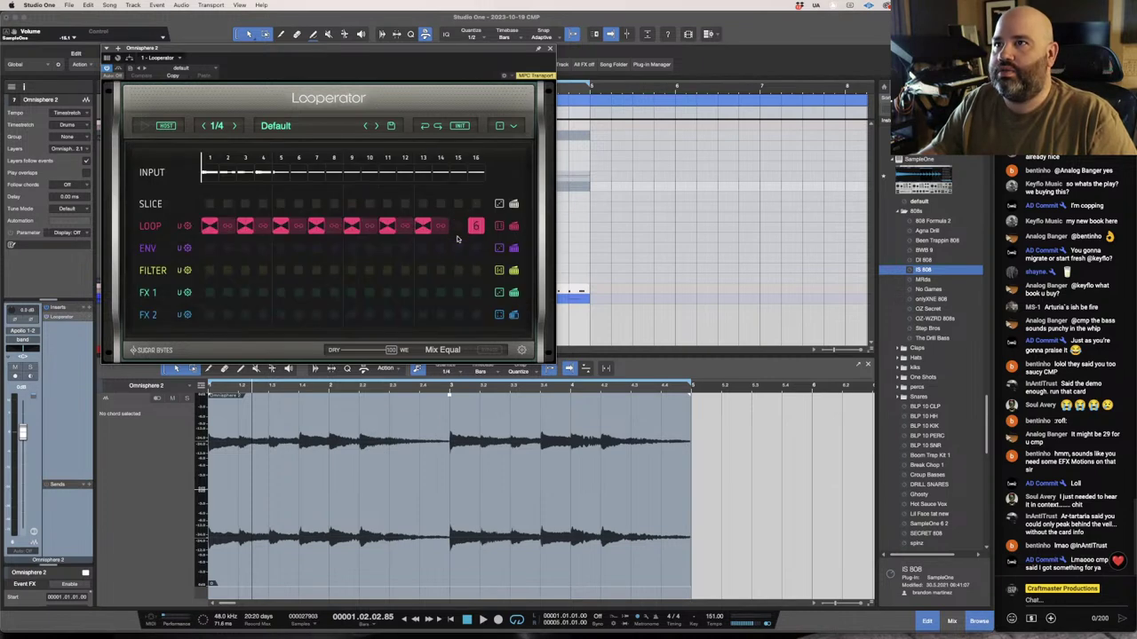
left_click(461, 230)
left_click(458, 236)
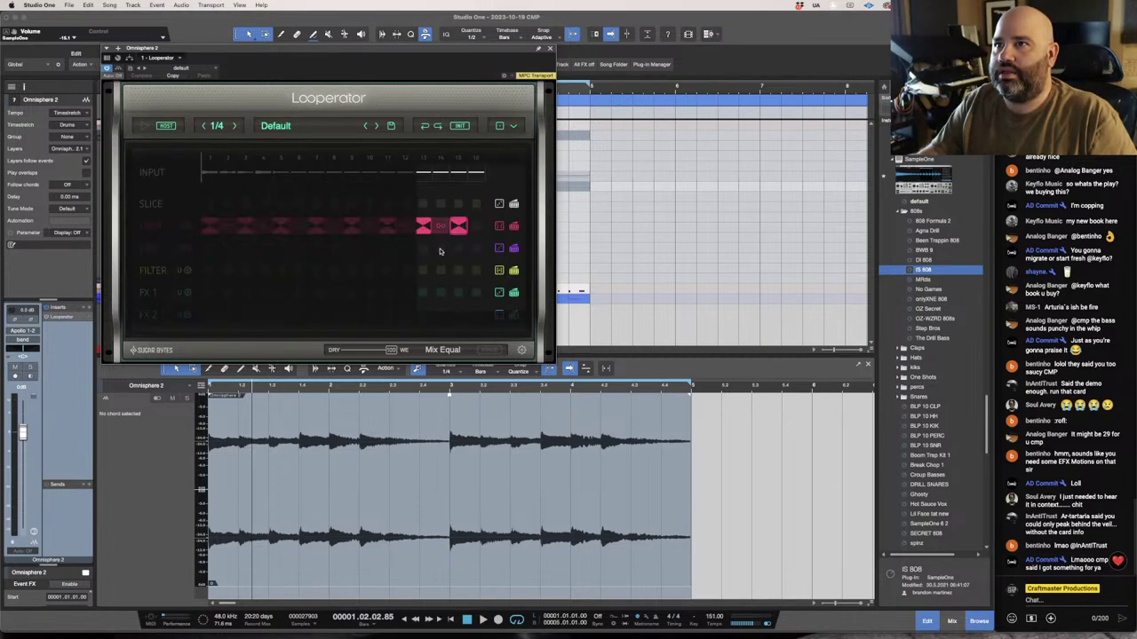
left_click(466, 232)
left_click(465, 233)
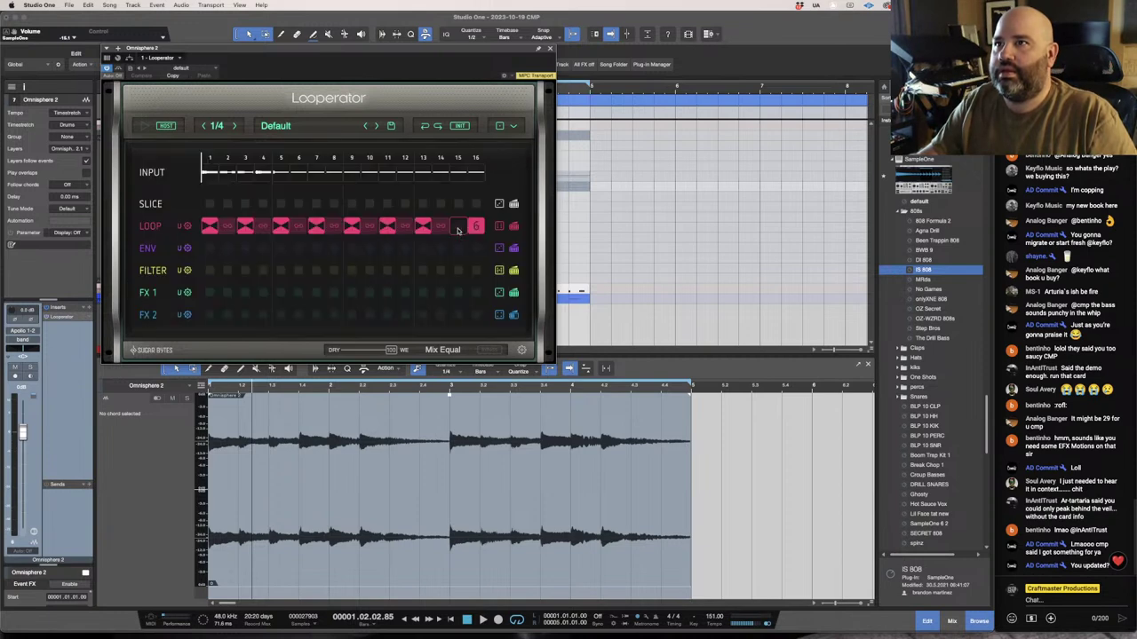
left_click(465, 233)
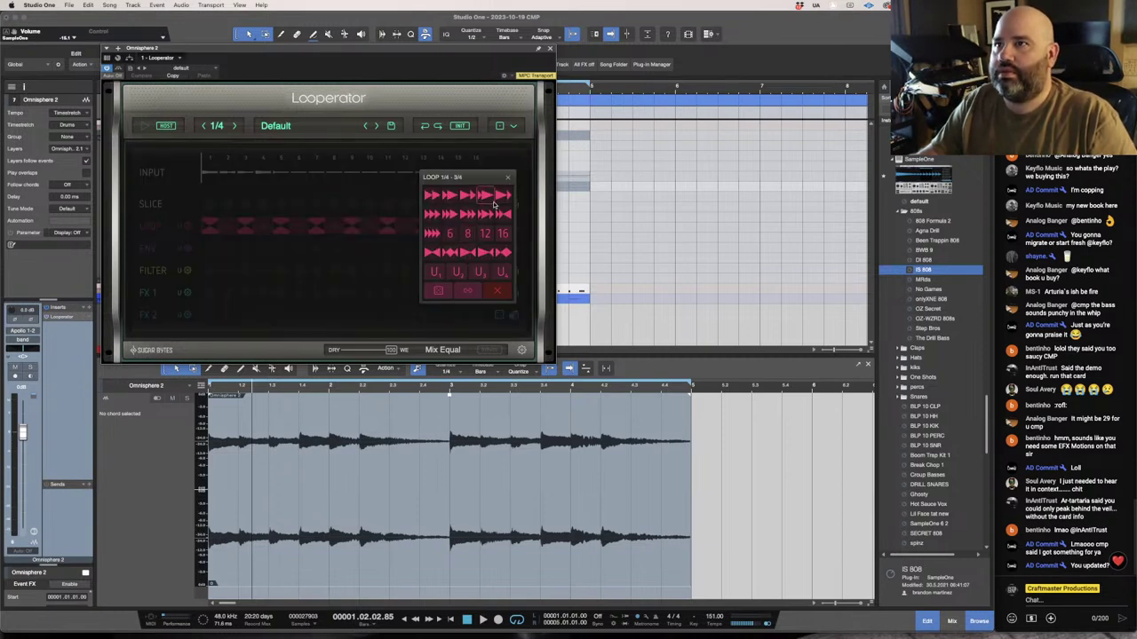
left_click(508, 178)
Finish the Loop pattern with Forward Reverse on step 15 and a link to it on step 16.
left_click(477, 231)
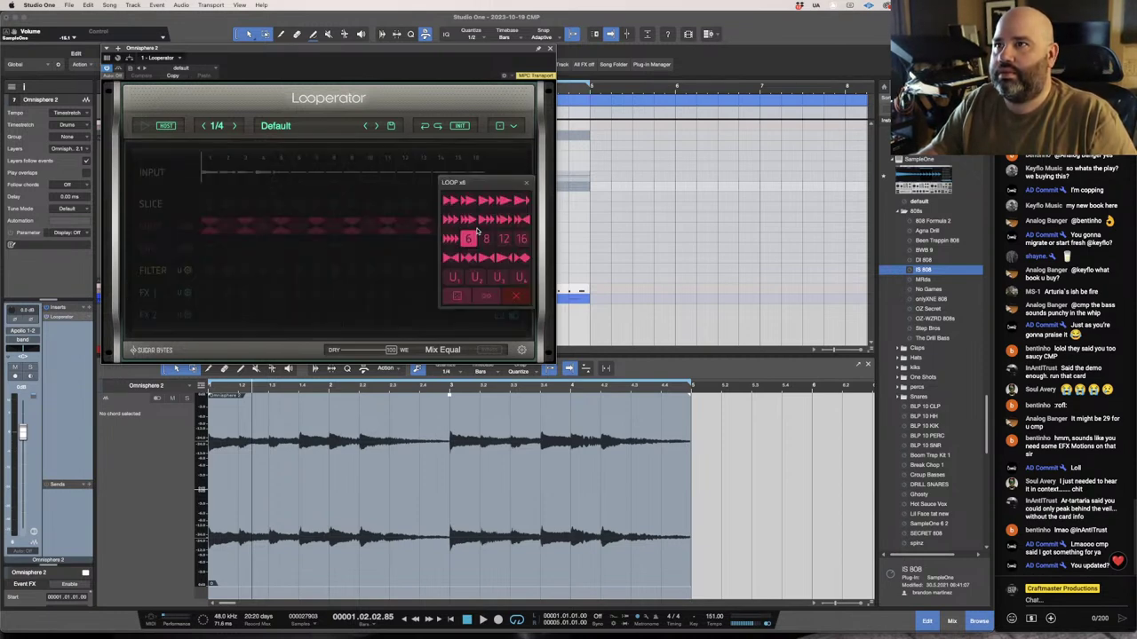
left_click(527, 183)
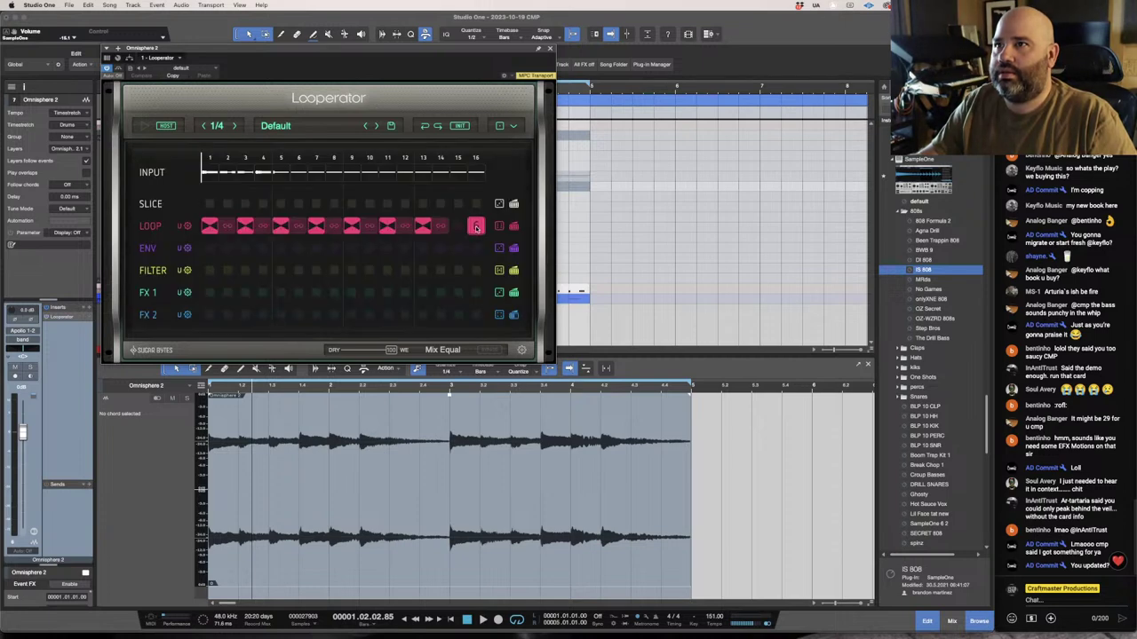
left_click(476, 227)
left_click(476, 227)
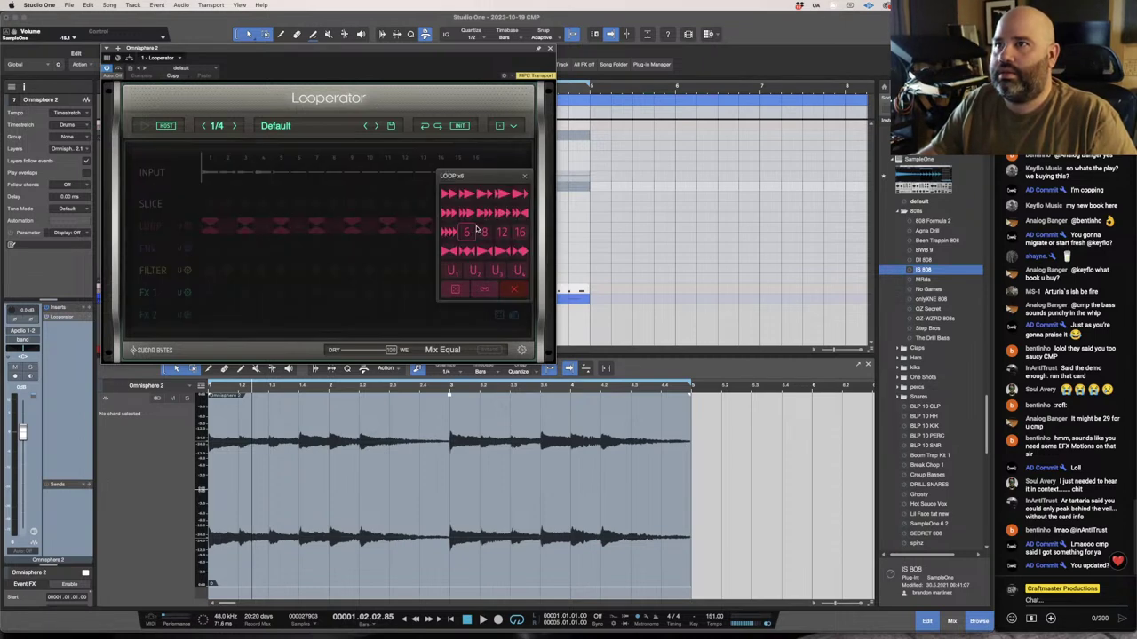
left_click(526, 178)
left_click(456, 224)
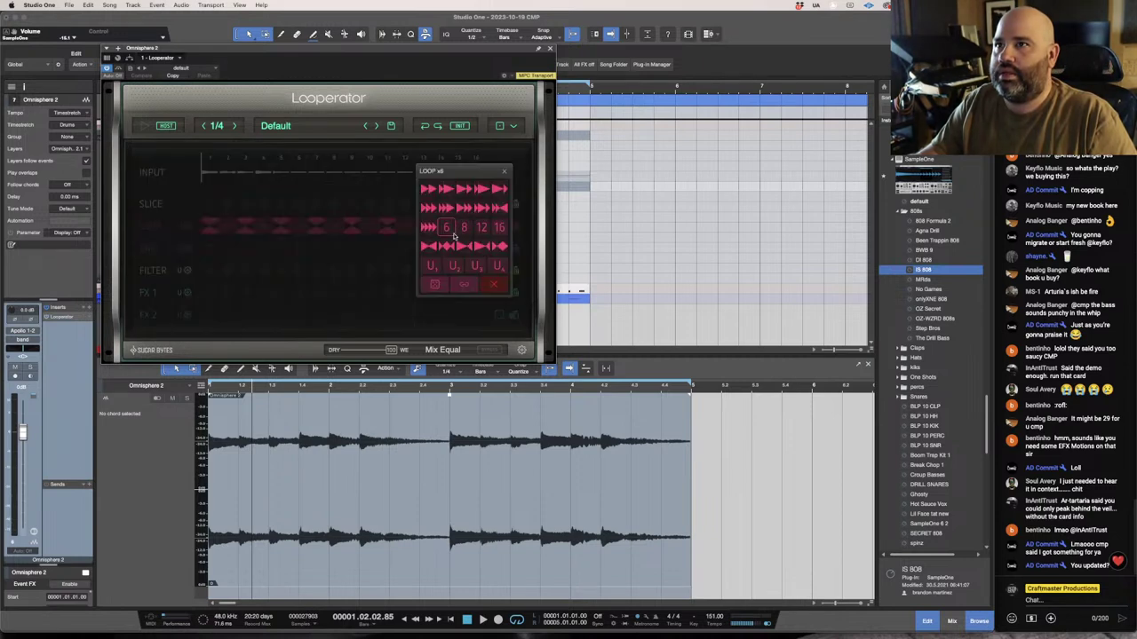
left_click(460, 227)
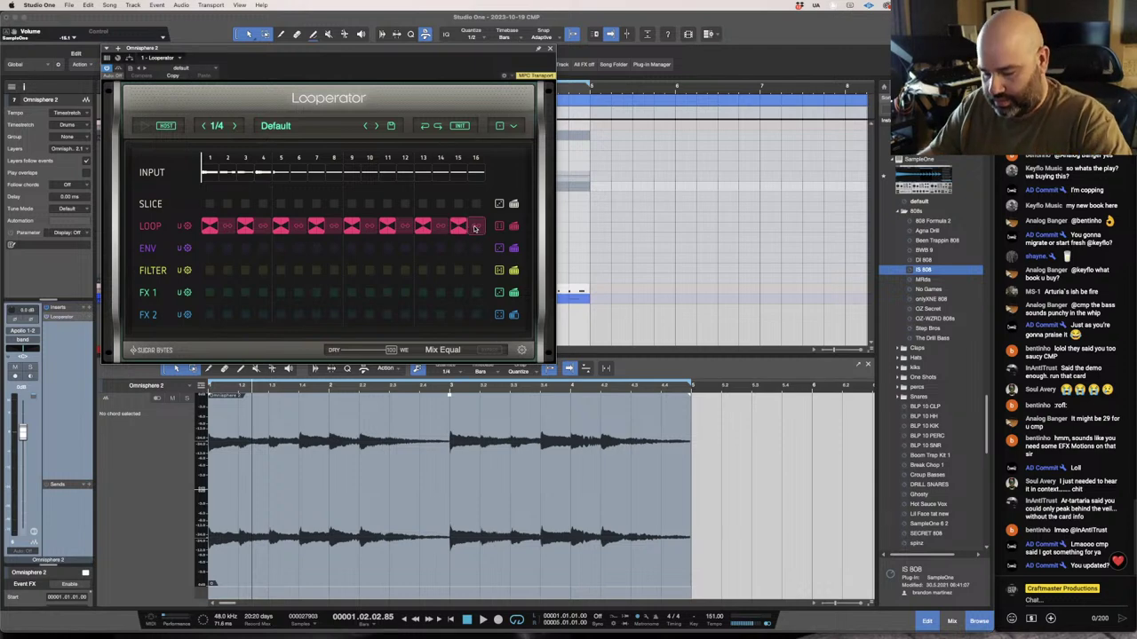
Play the pattern and replace the links on Loop steps 2 and 10 with Forward Reverse.
key("space")
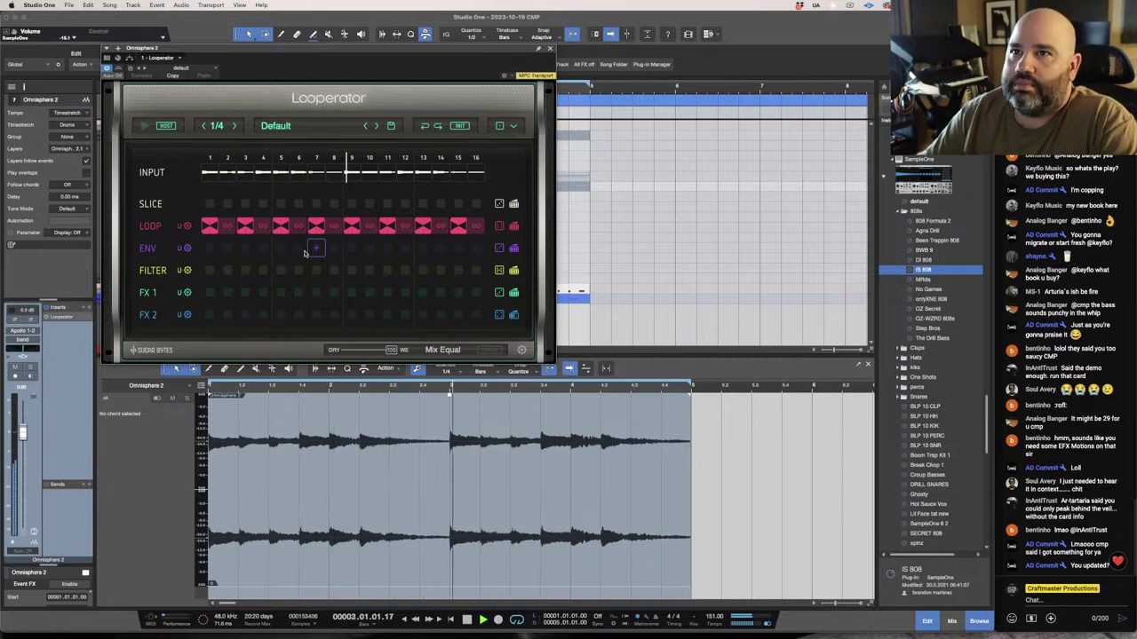
left_click(227, 226)
left_click(369, 227)
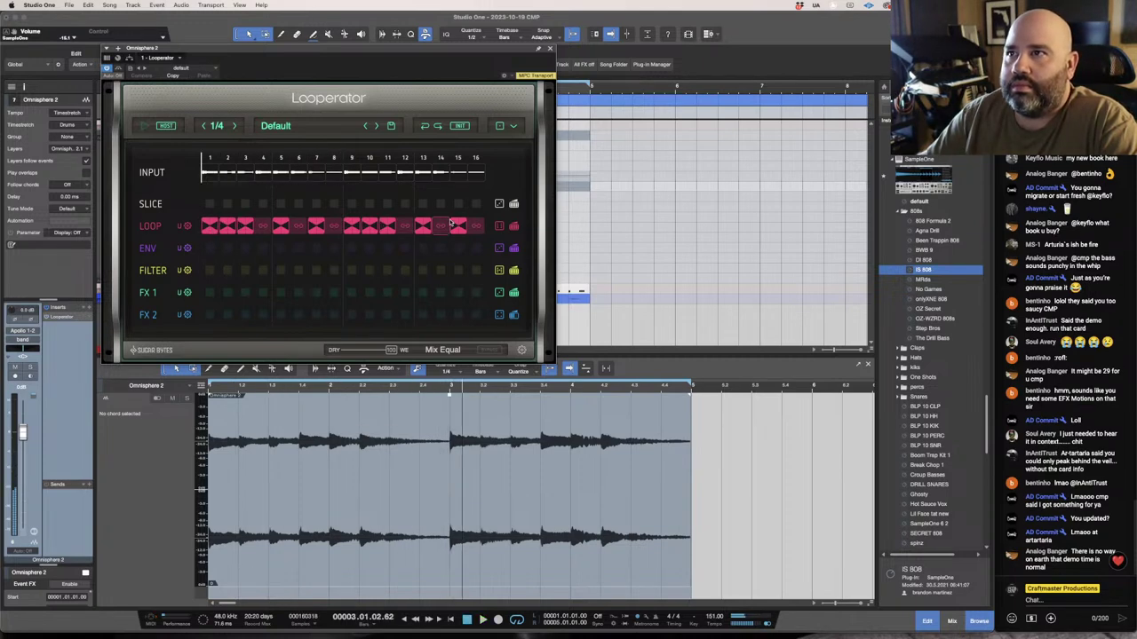
Clear every step of the Loop row.
left_click_drag(453, 224, 210, 227)
left_click(213, 229)
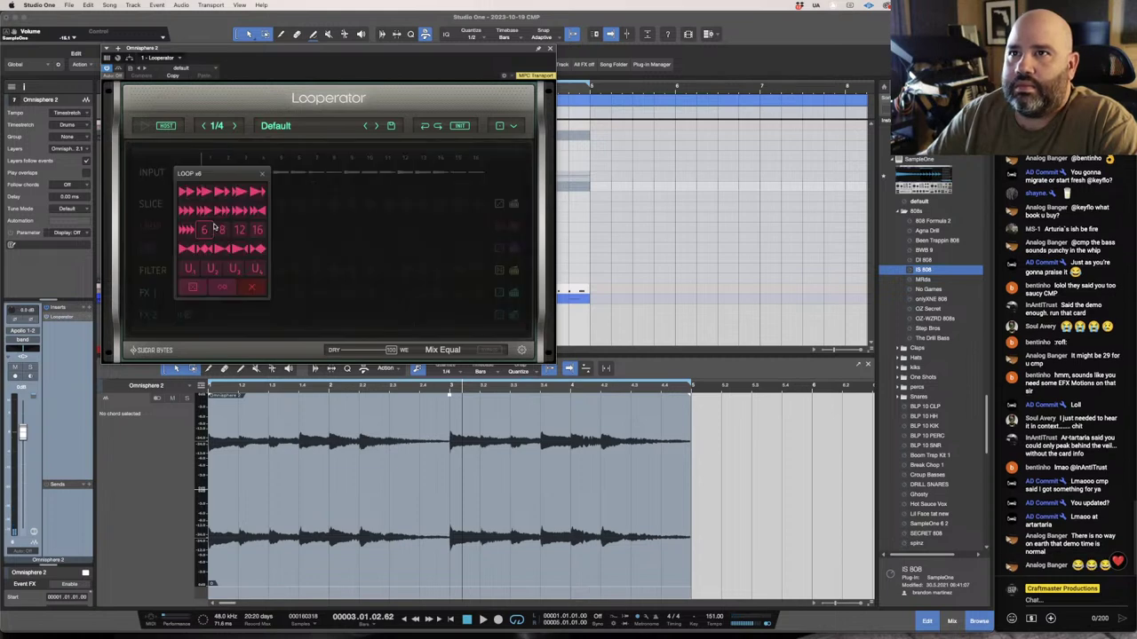
left_click(261, 182)
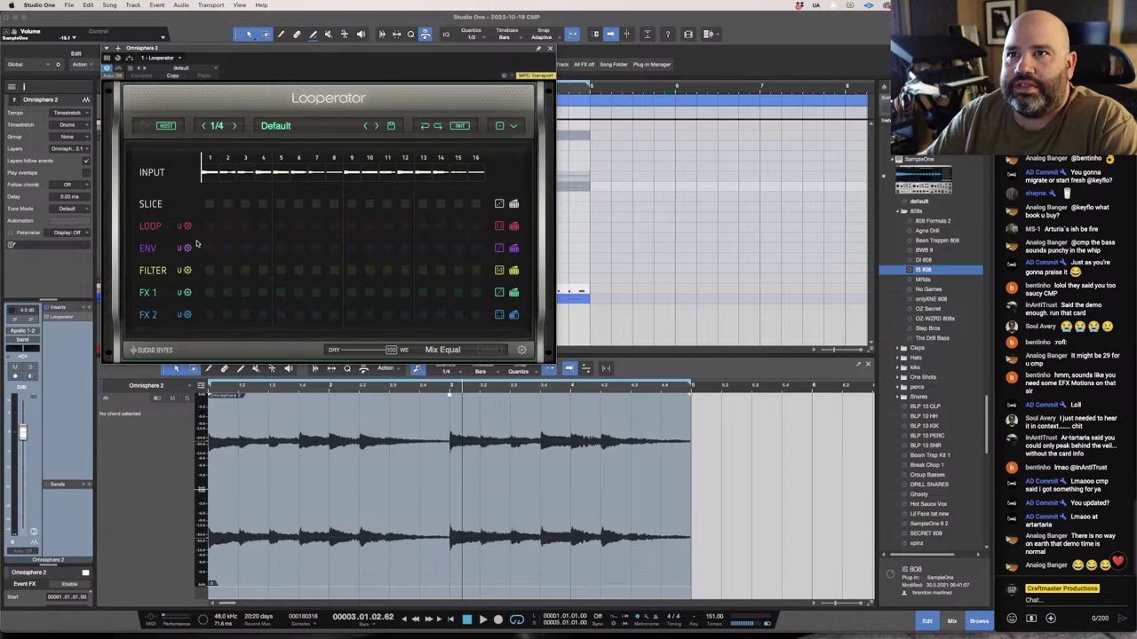
Examine the effect choices offered for step 1 of the Env, Filter, FX 1 and FX 2 rows.
left_click(207, 249)
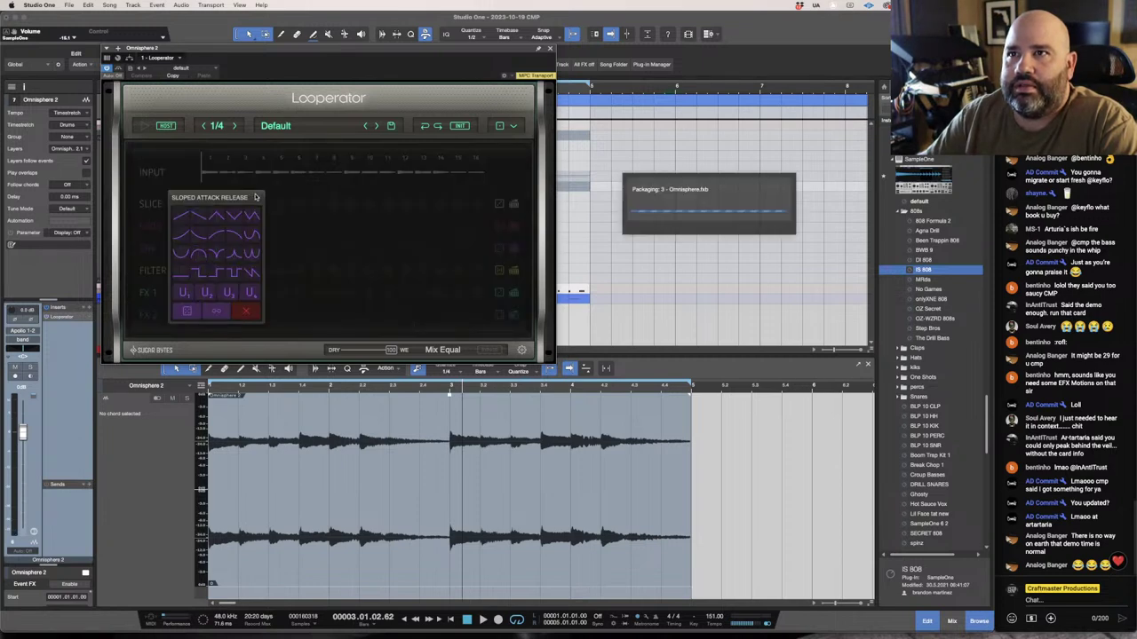
left_click(257, 197)
left_click(210, 271)
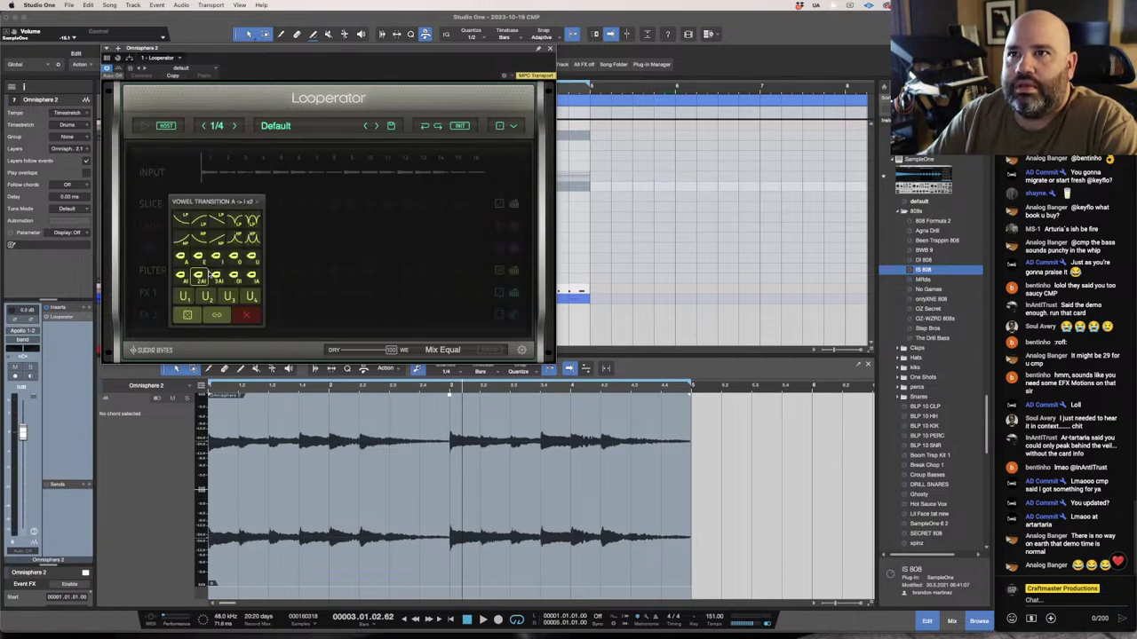
left_click(259, 202)
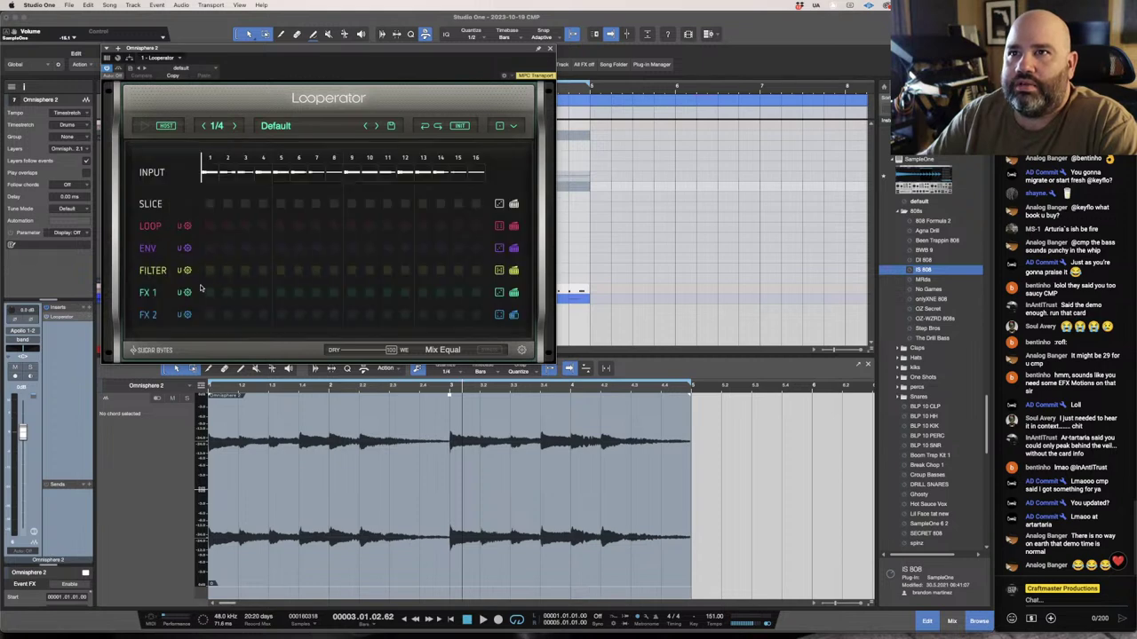
left_click(211, 292)
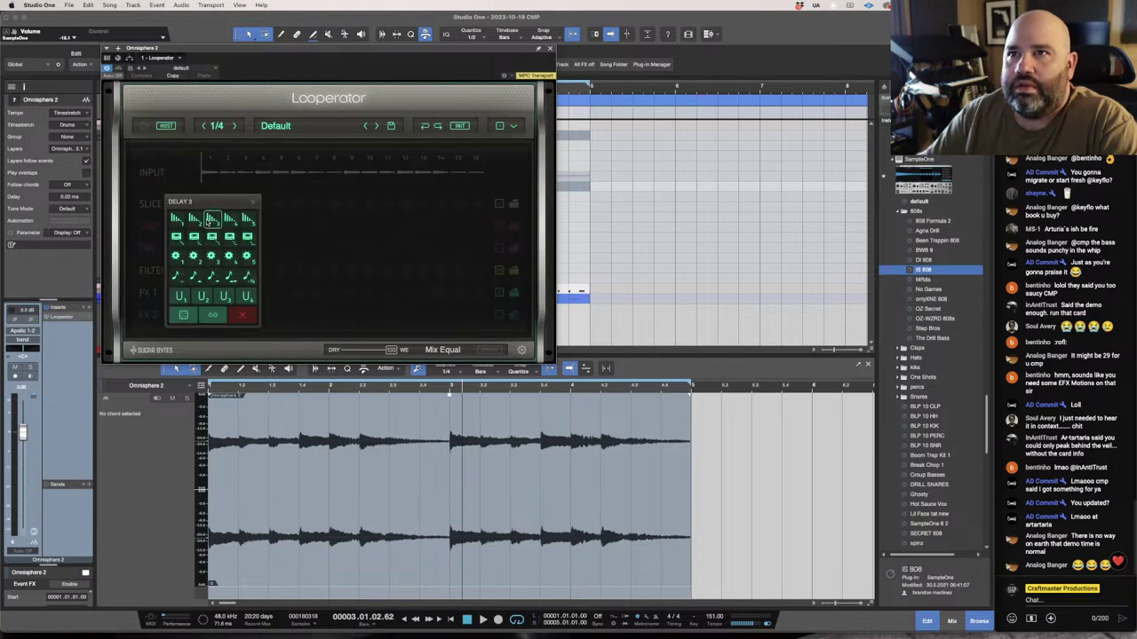
left_click(203, 297)
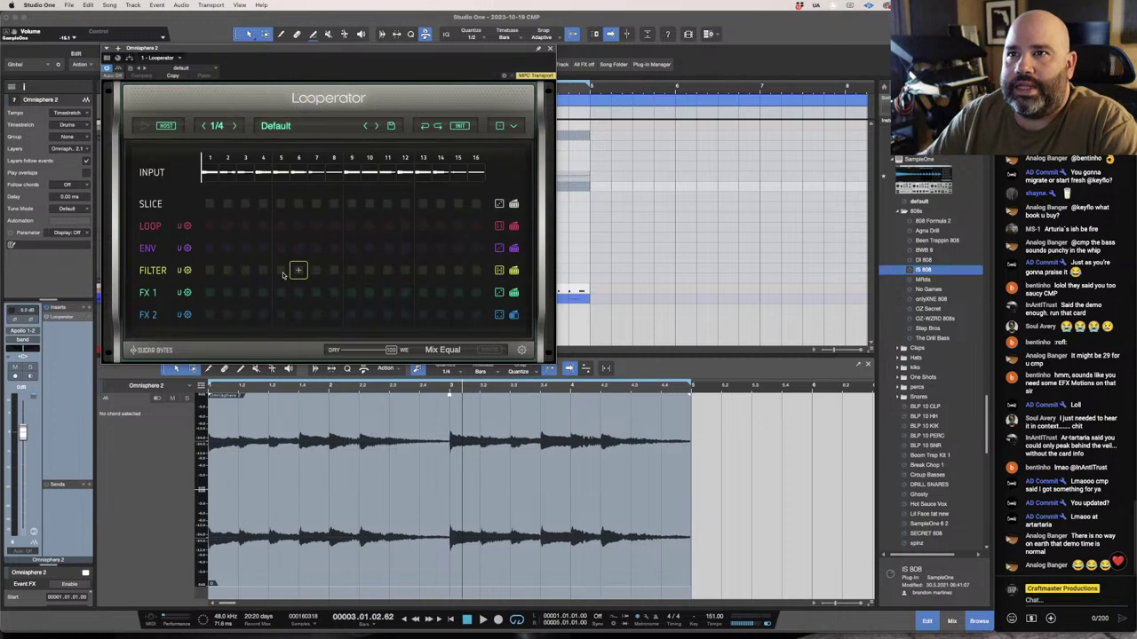
left_click(210, 315)
left_click(297, 228)
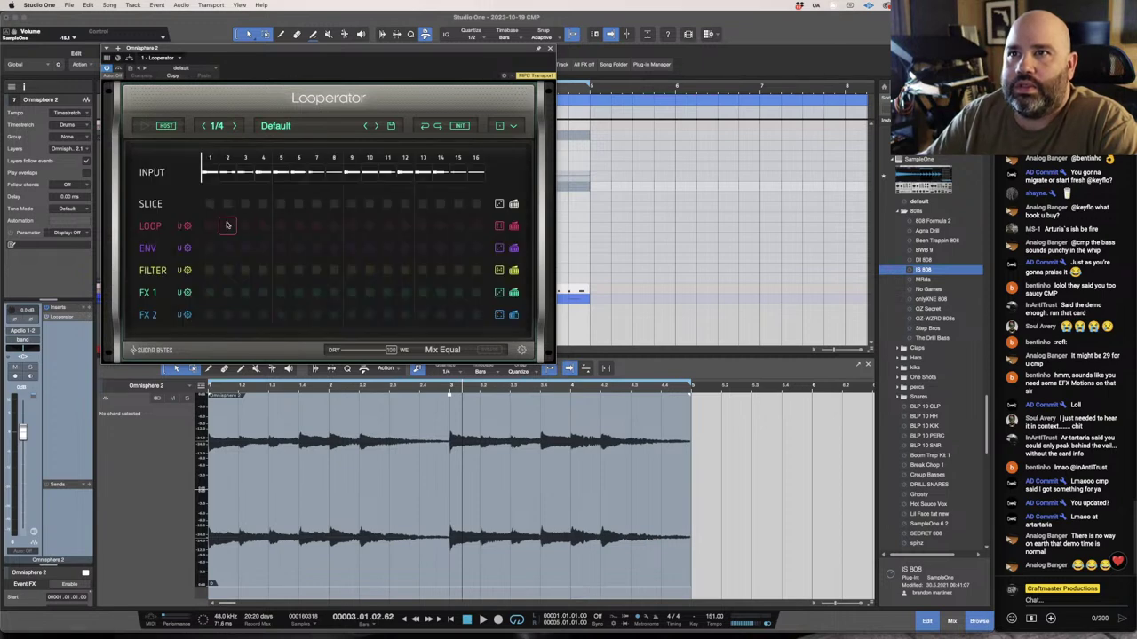
Assign the user preset U1 to step 1 of the Loop row.
left_click(208, 227)
left_click(197, 270)
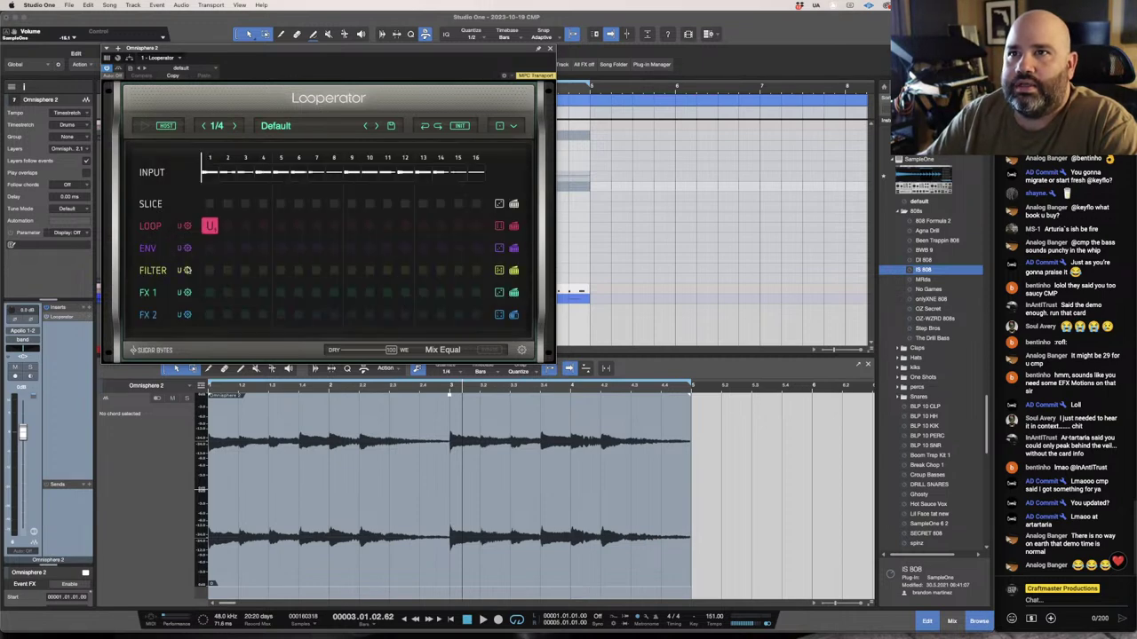
left_click(207, 247)
left_click(190, 277)
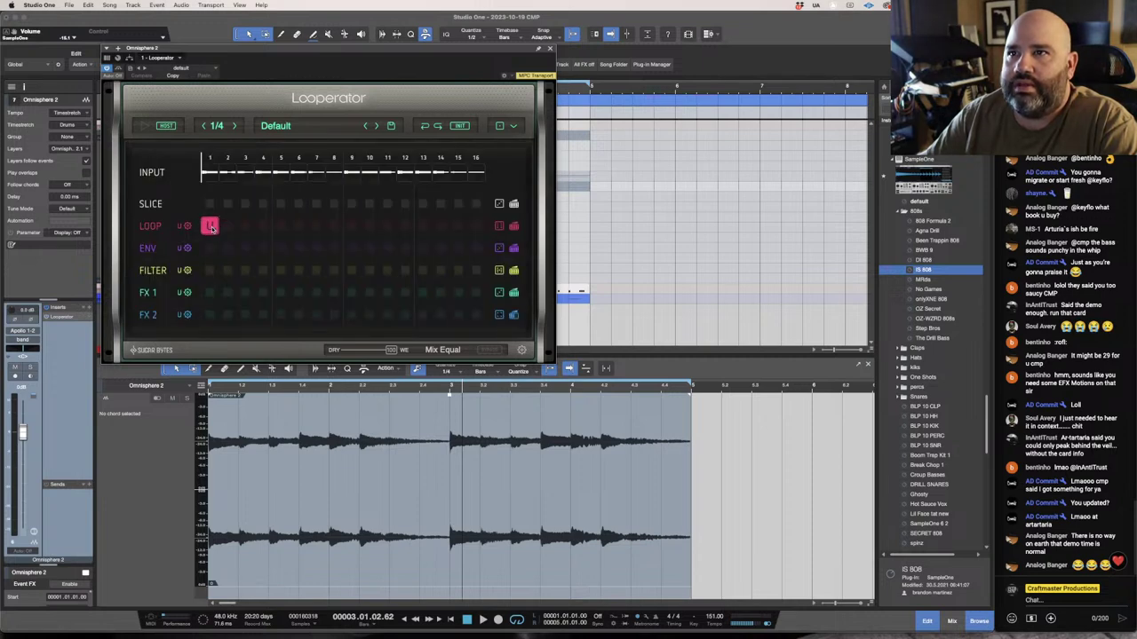
left_click(211, 228)
left_click(211, 228)
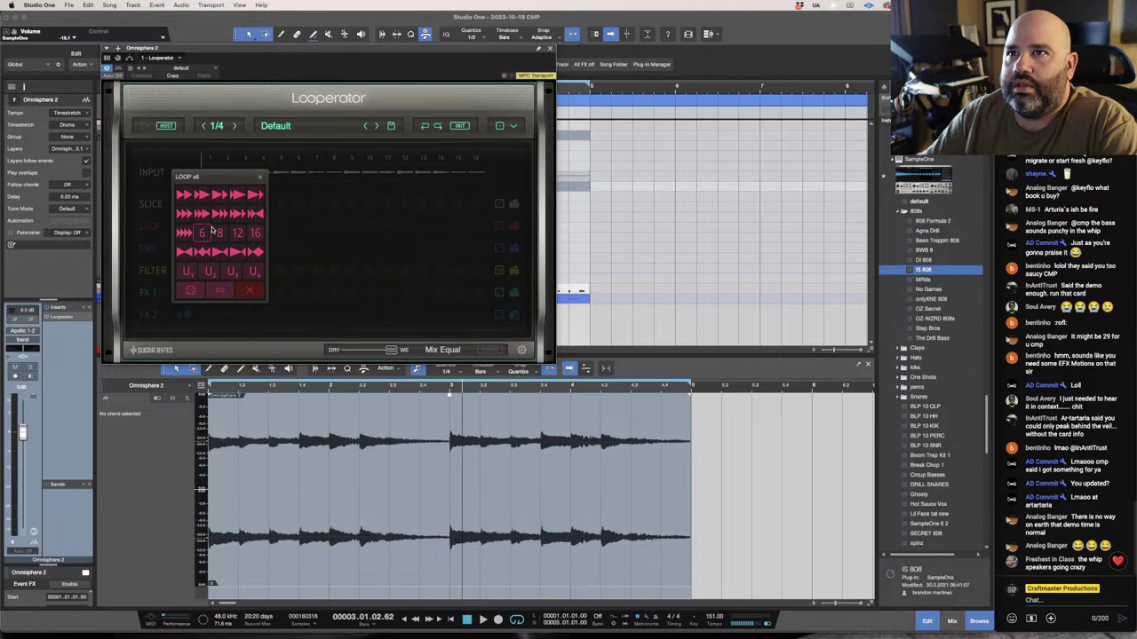
left_click(191, 265)
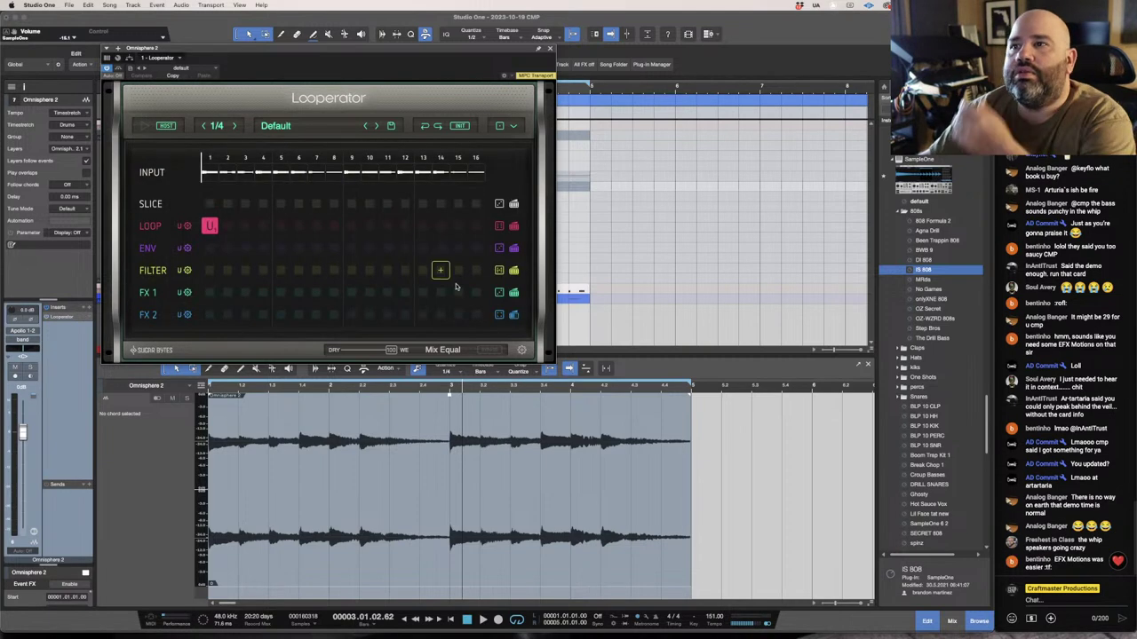
left_click(521, 350)
left_click(521, 350)
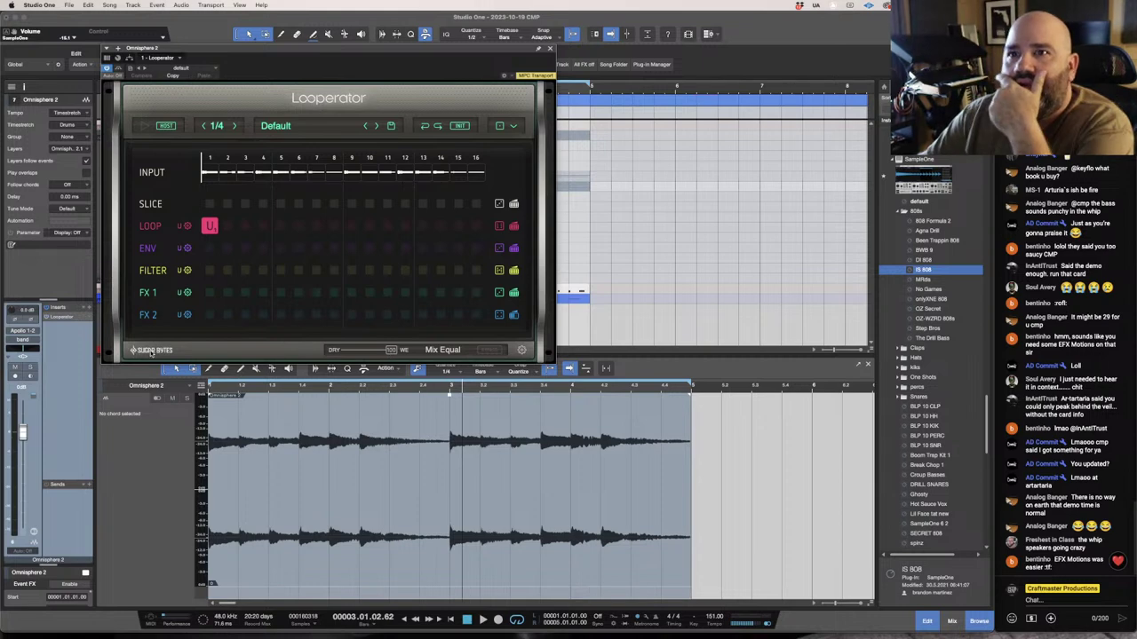
left_click(151, 352)
left_click(324, 206)
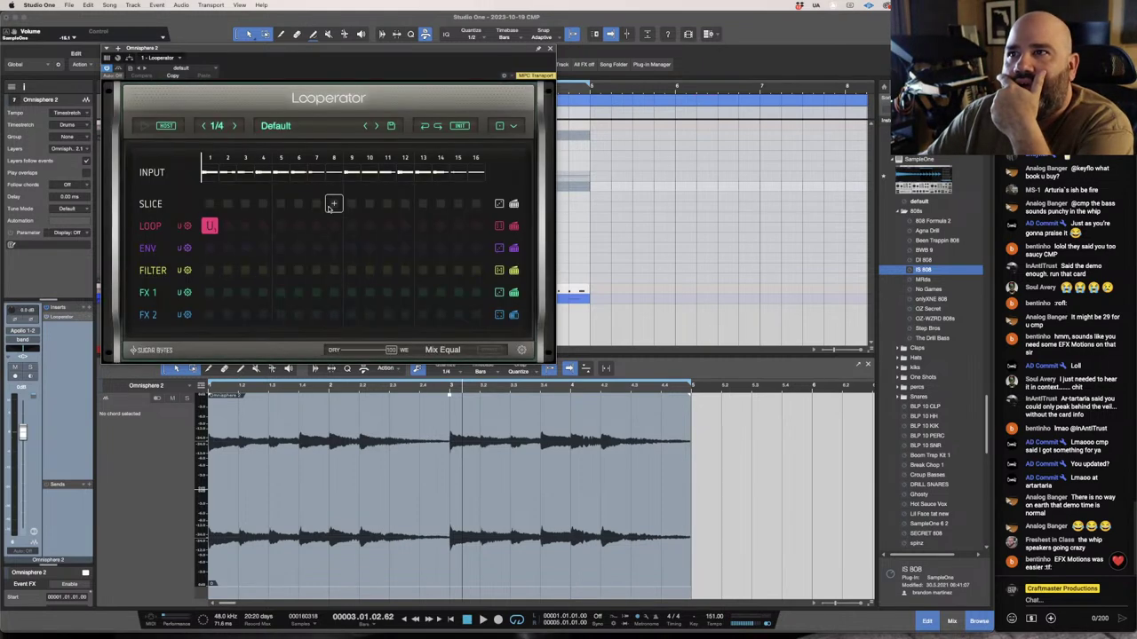
Open the Loop row's user preset settings and set the Repeats of U1 to 2.
left_click(187, 227)
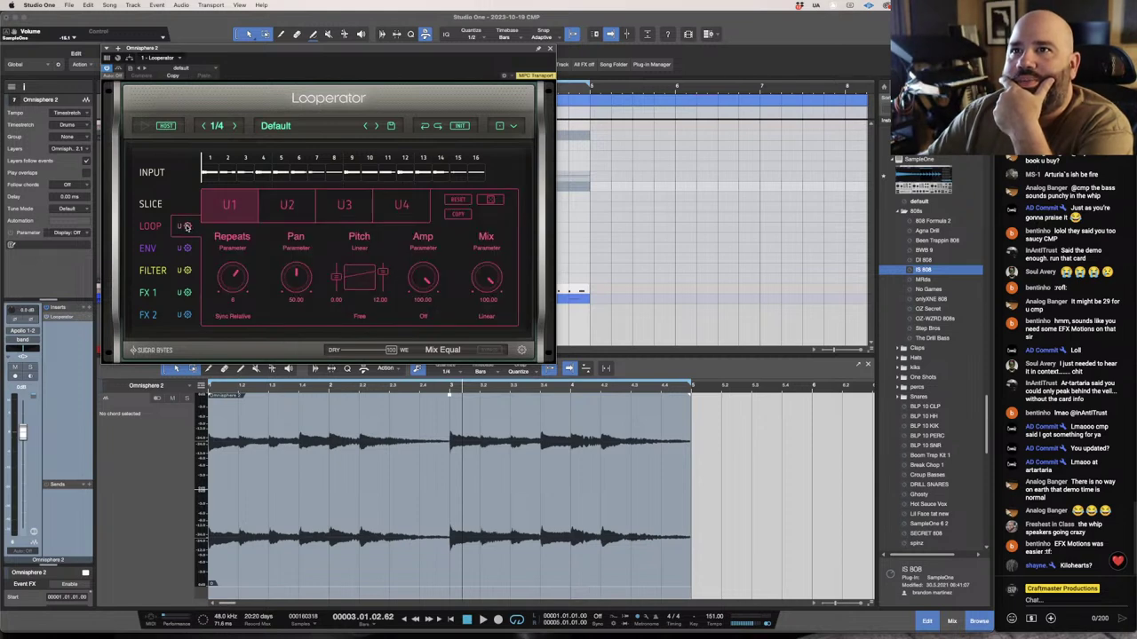
left_click(237, 276)
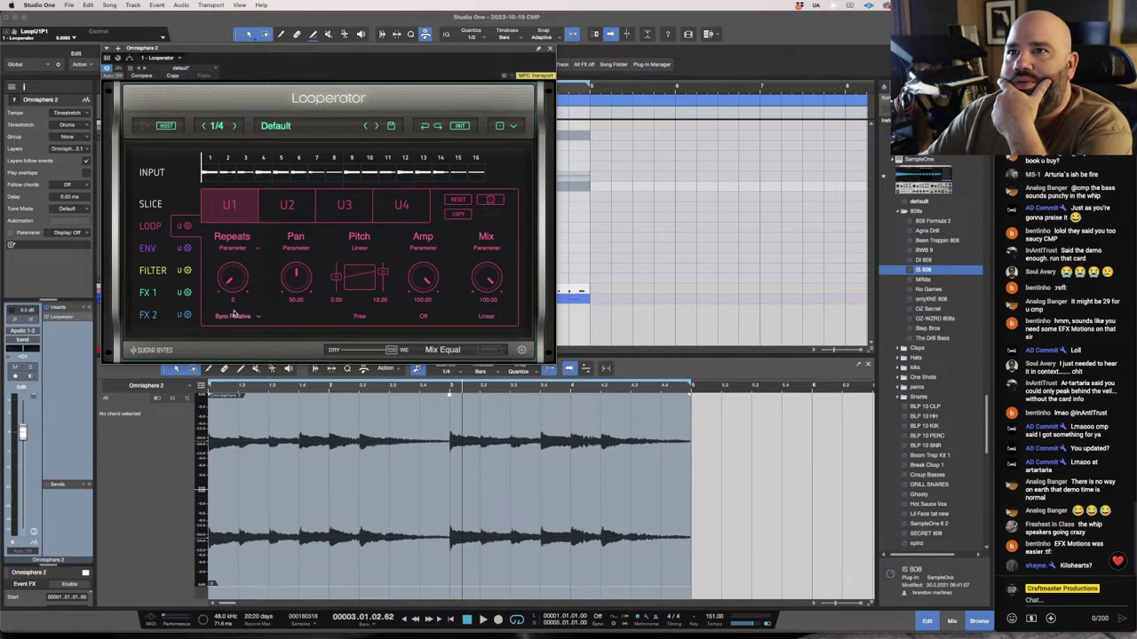
left_click(234, 314)
left_click(236, 282)
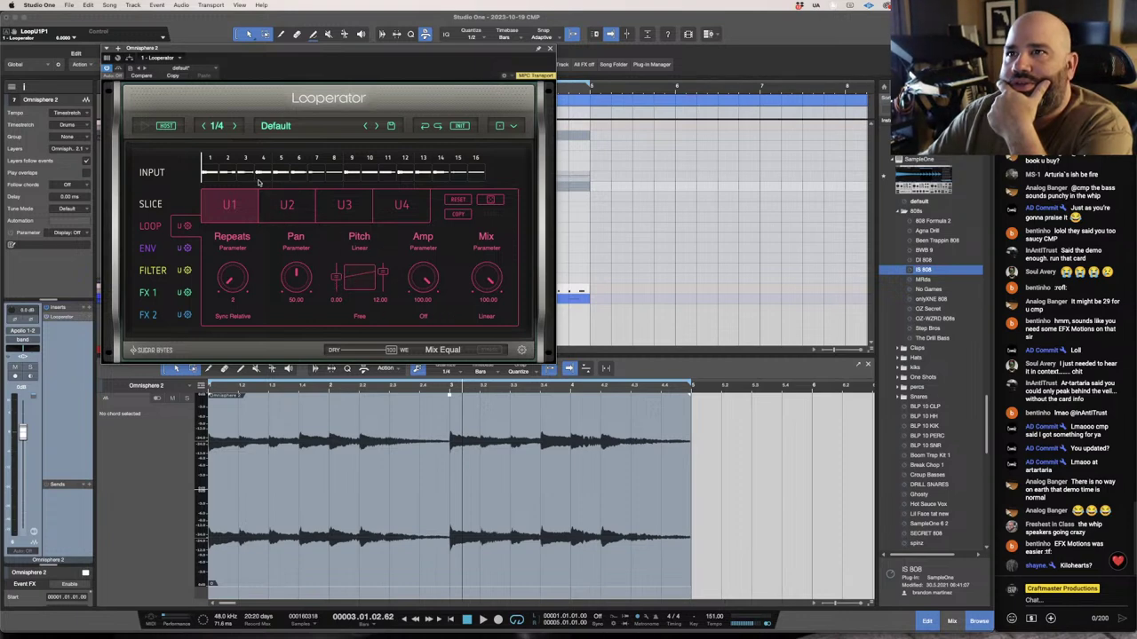
Compare the parameters of the Loop user presets U2, U3 and U4, and return to U1.
left_click(293, 208)
left_click(334, 205)
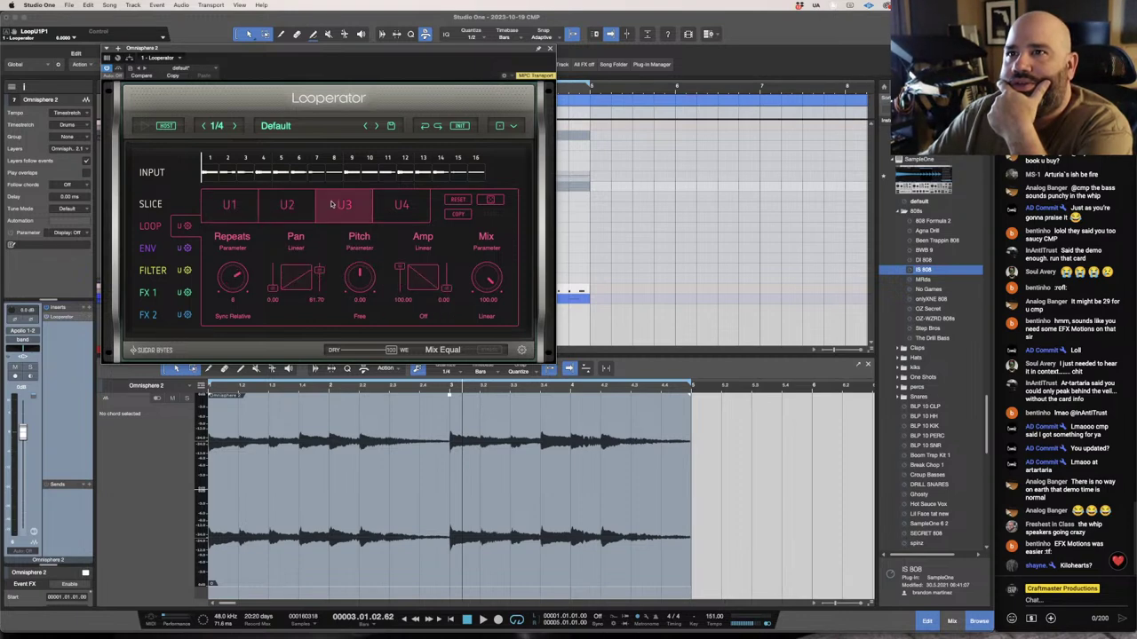
left_click(388, 206)
left_click(342, 207)
left_click(284, 207)
left_click(229, 206)
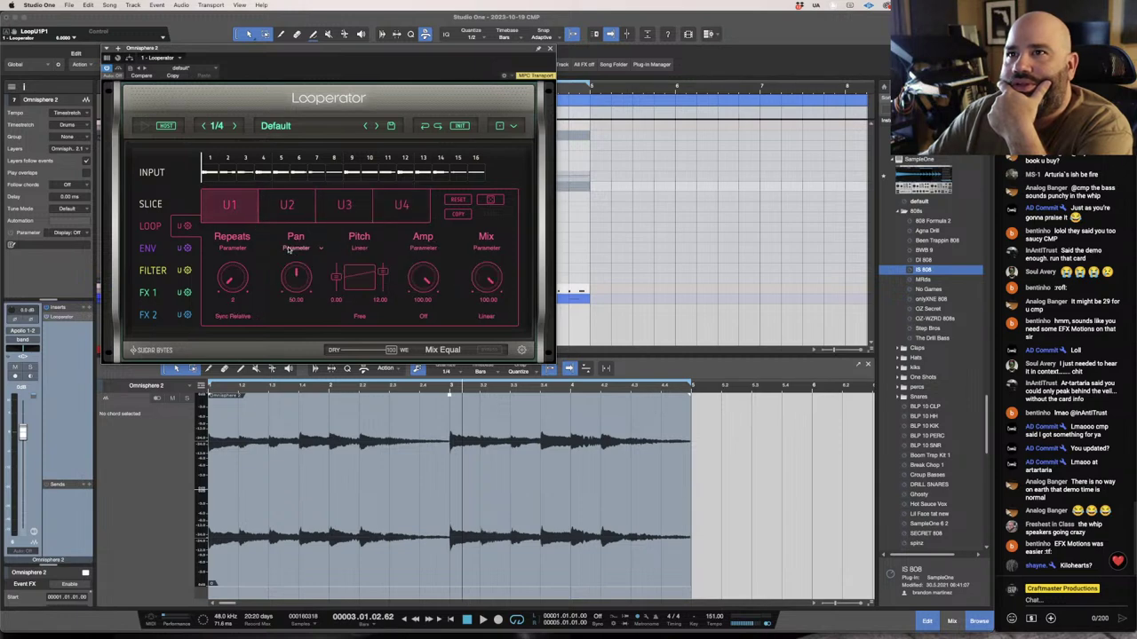
Examine the modulation curve and sync mode choices for the Repeats parameter of U1.
left_click(257, 250)
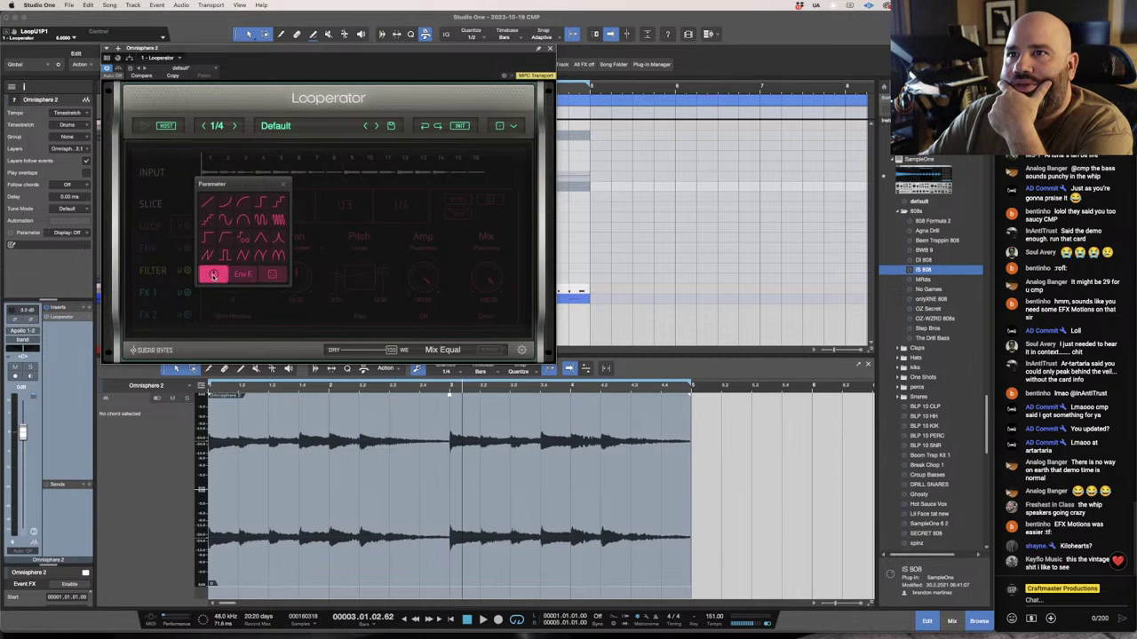
left_click(283, 185)
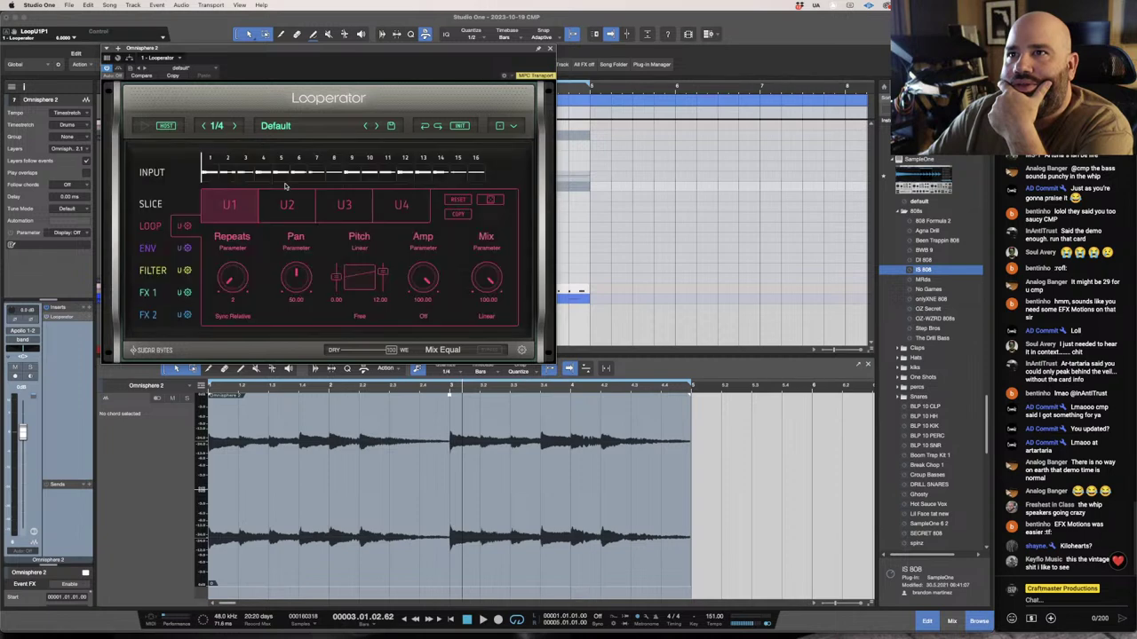
left_click(244, 247)
left_click(242, 251)
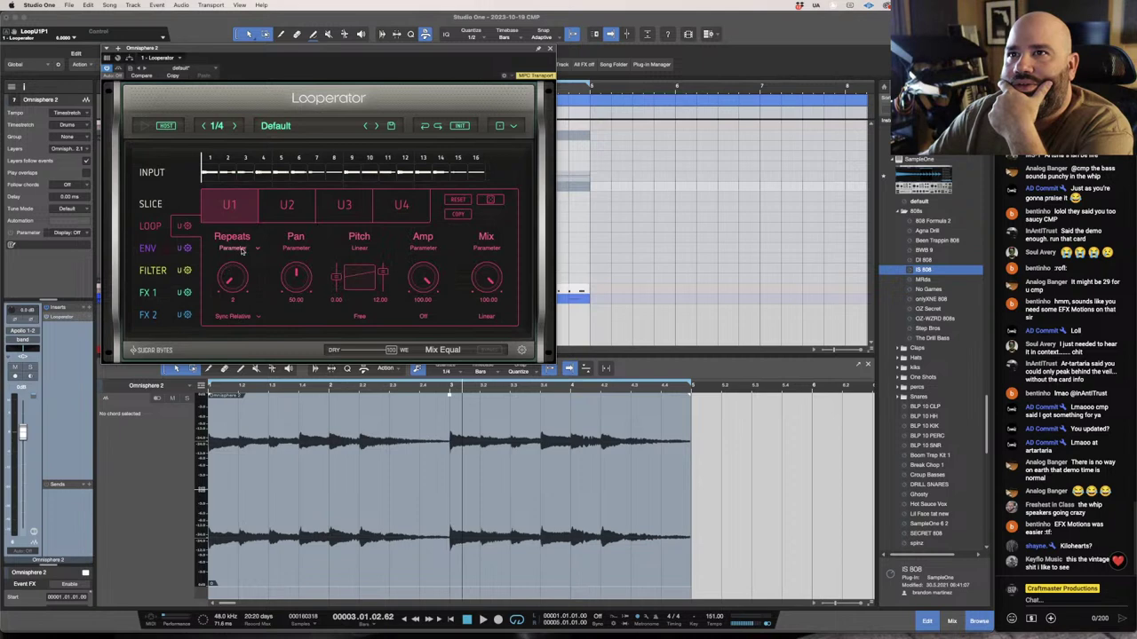
left_click(259, 317)
left_click(259, 293)
left_click(241, 249)
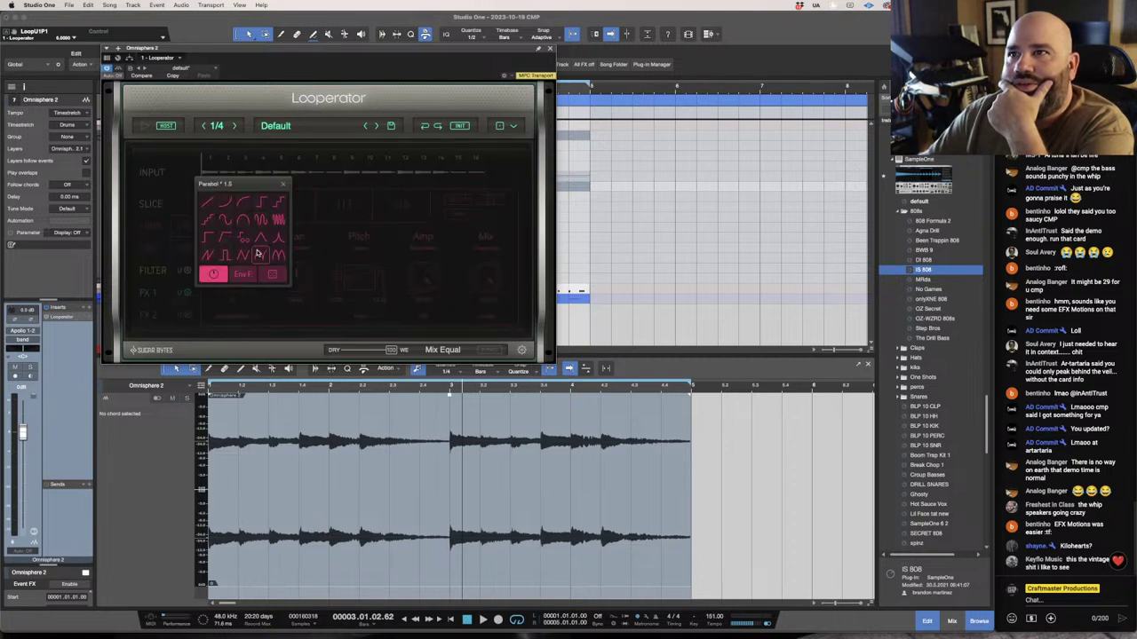
left_click(283, 184)
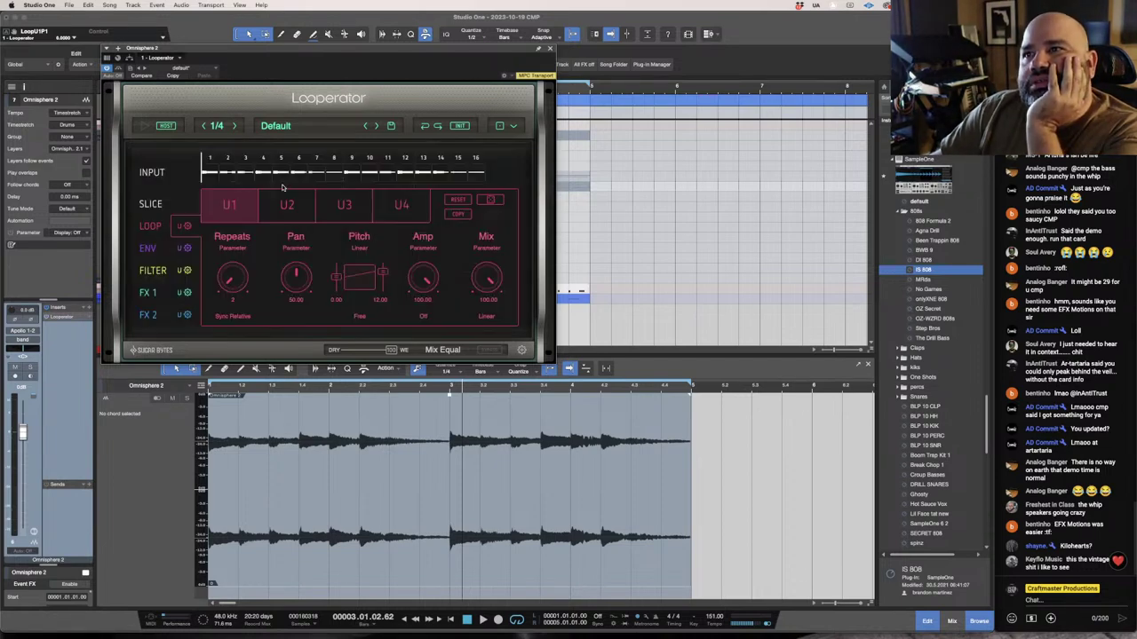
Examine the modulation curve choices for U1's Pan, Pitch, Amp and Mix parameters.
left_click(313, 249)
left_click(311, 244)
left_click(359, 248)
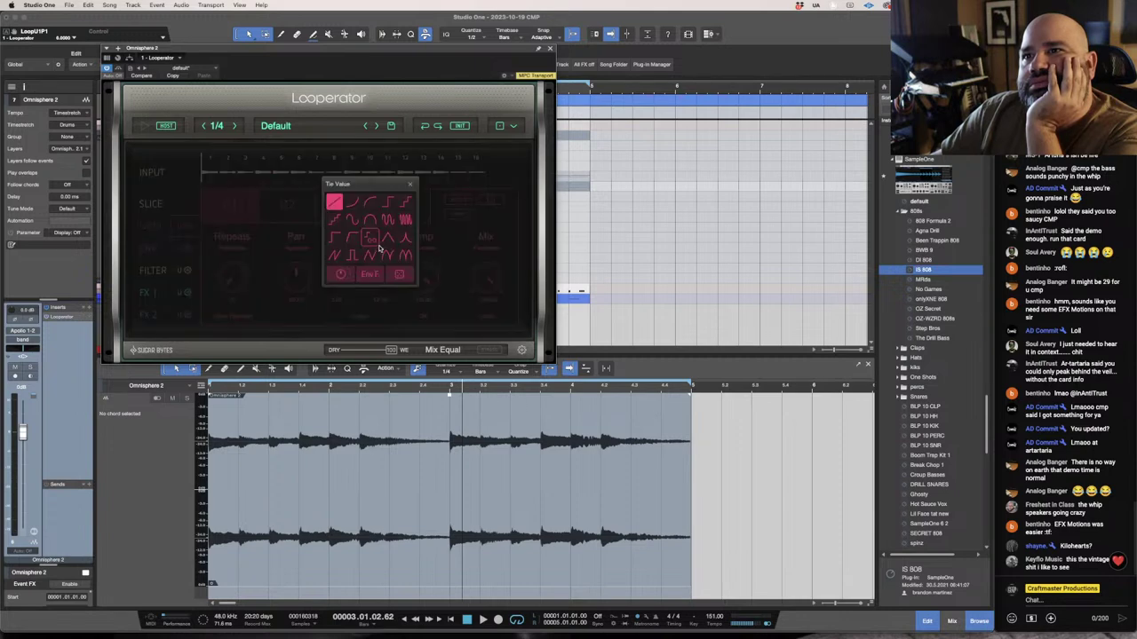
left_click(433, 246)
left_click(486, 242)
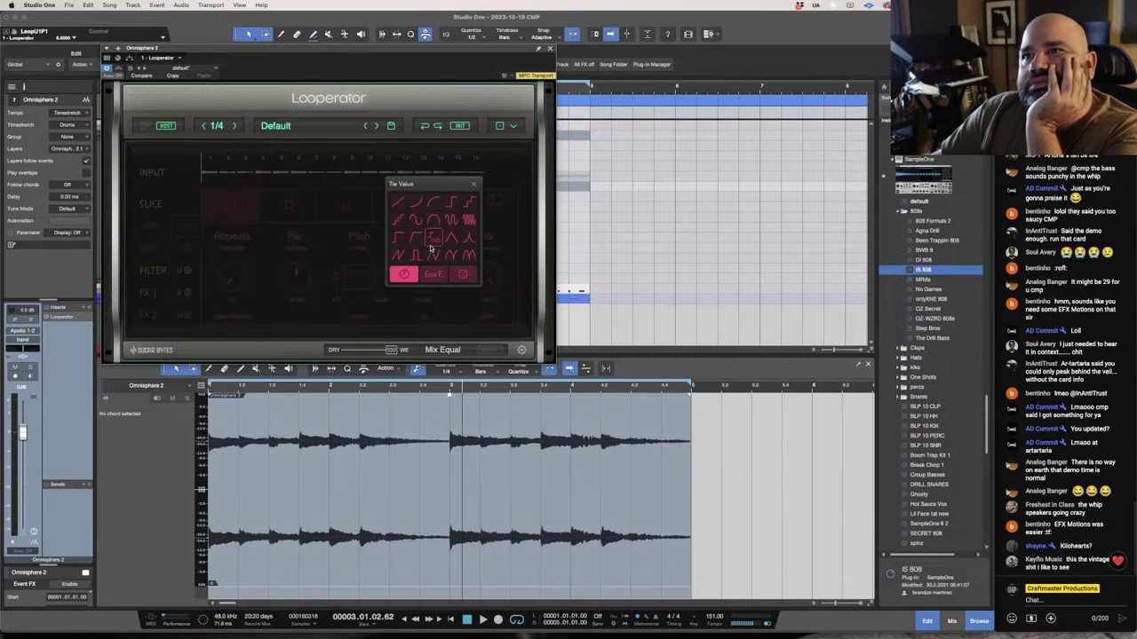
left_click(491, 245)
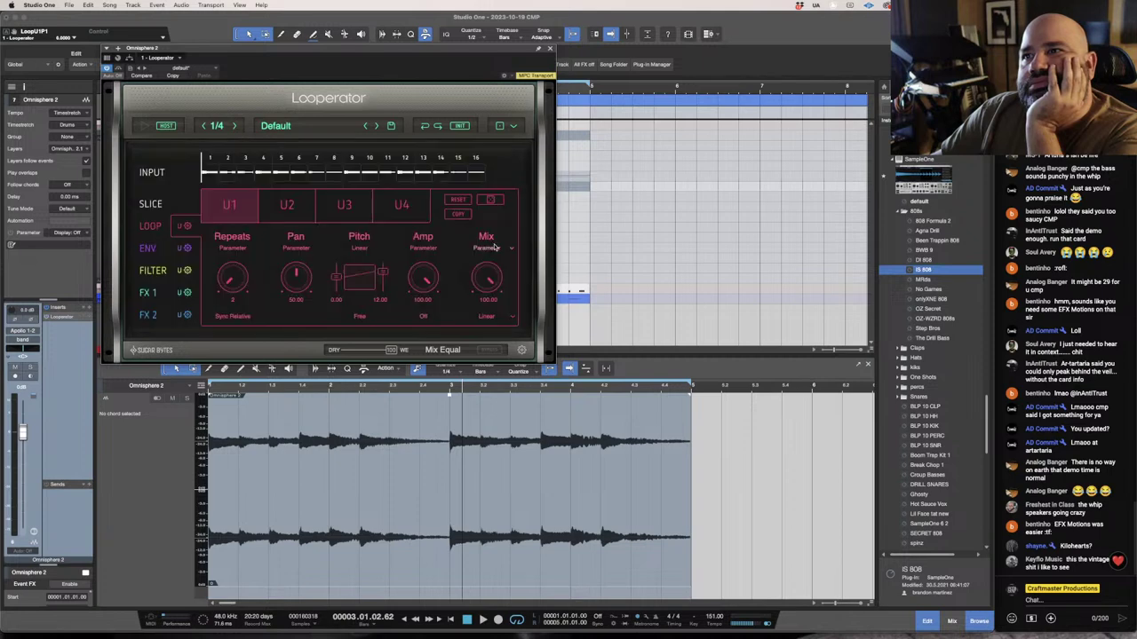
left_click(488, 246)
left_click(488, 302)
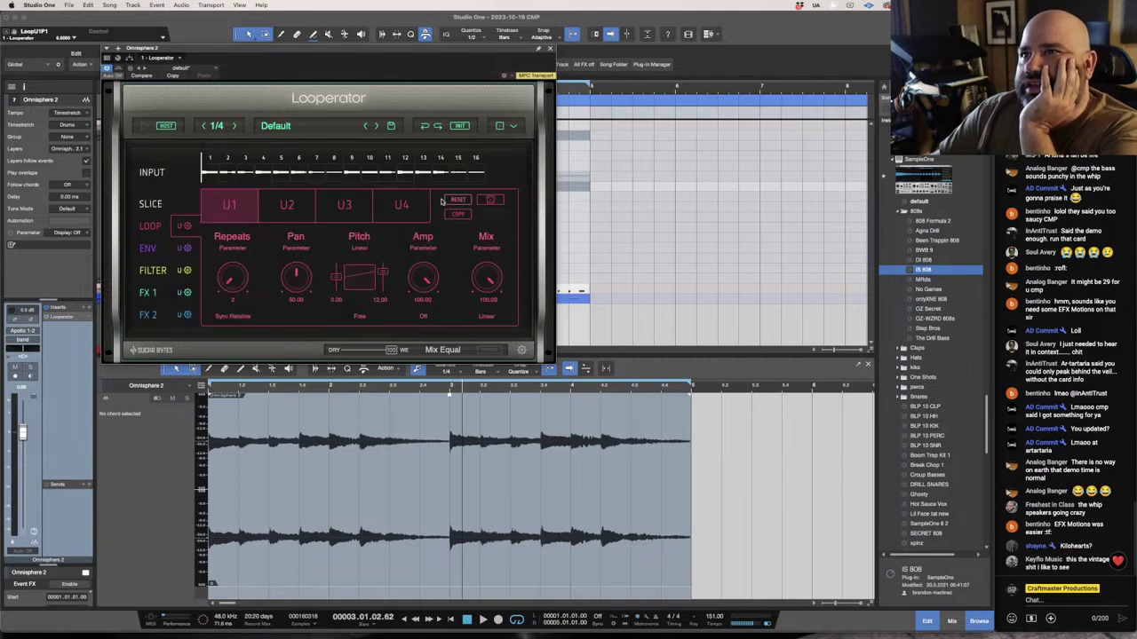
Set the start value of U1's linear Pitch ramp to -24 and return to the step grid for playback.
left_click(399, 208)
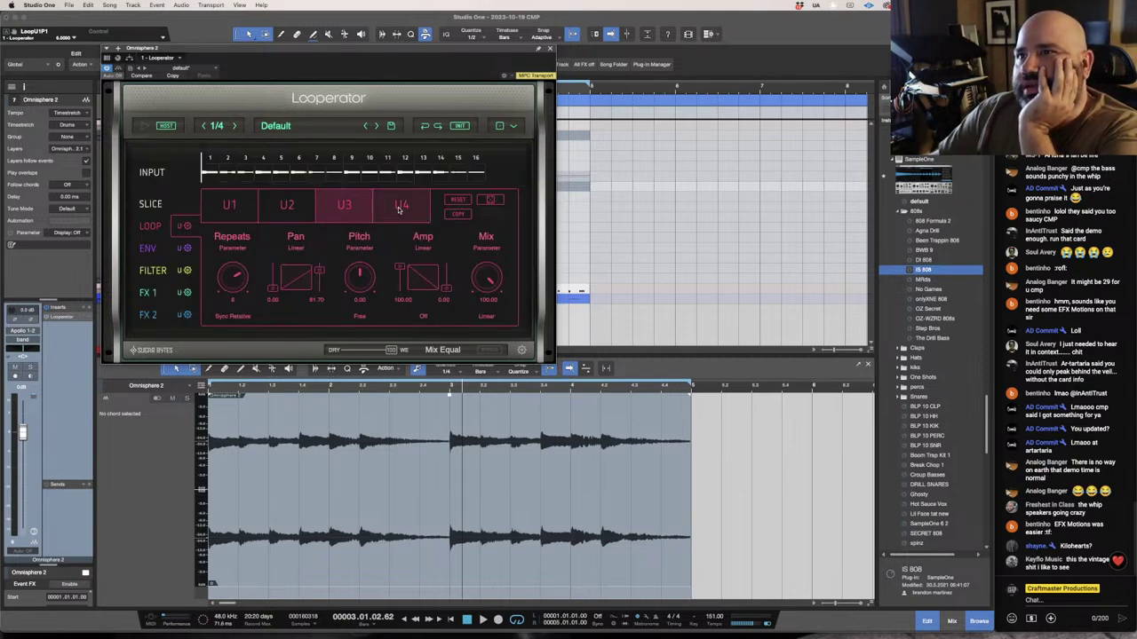
left_click(282, 210)
left_click(231, 206)
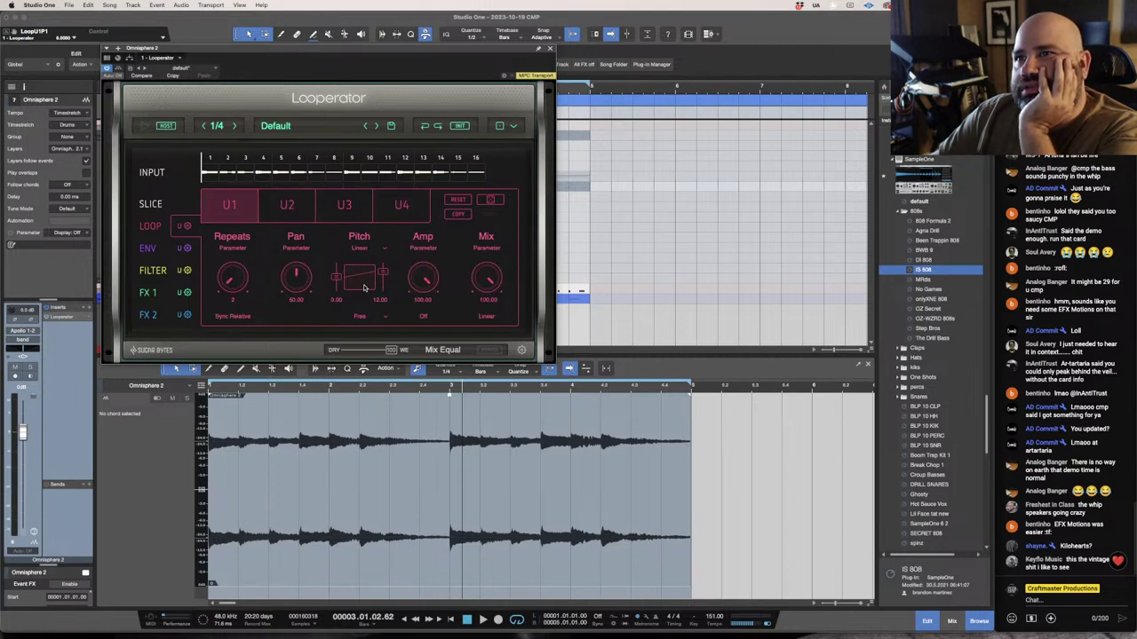
left_click_drag(339, 279, 345, 319)
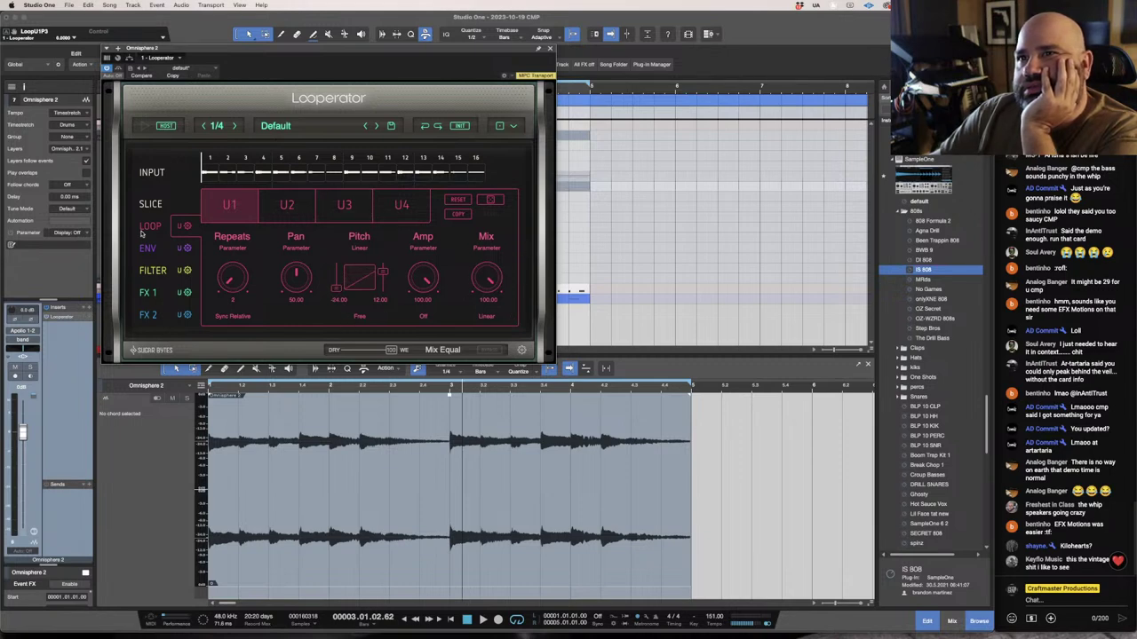
left_click(187, 226)
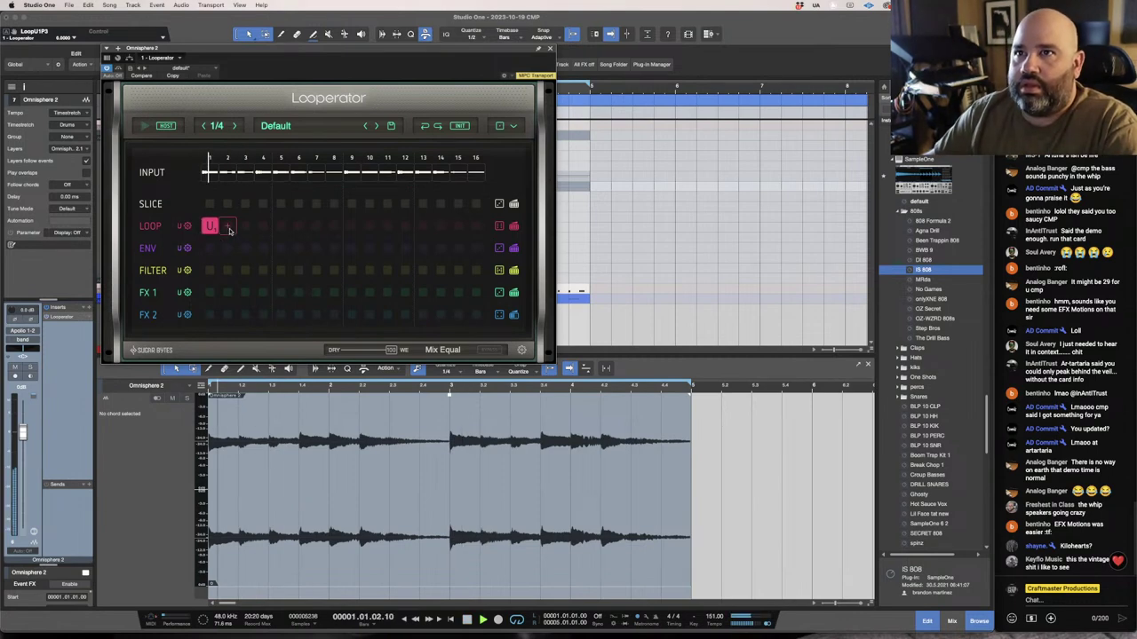
Reopen U1's settings and set its Pitch to Tone mode with both start and end values at -24.
left_click(208, 227)
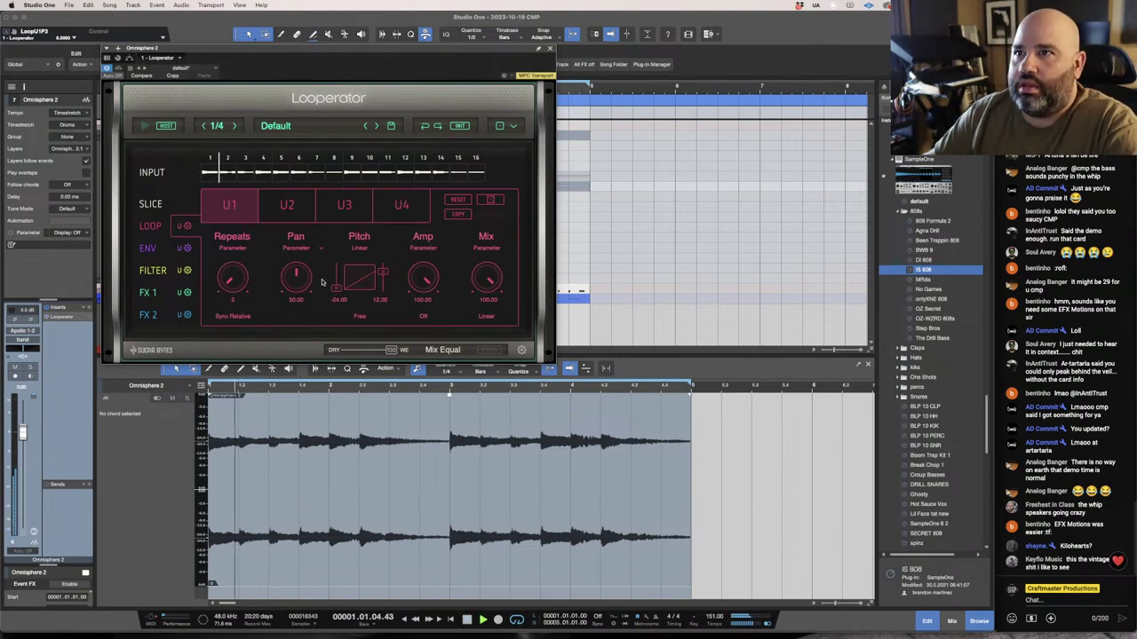
left_click_drag(336, 289, 374, 315)
left_click(359, 316)
left_click(346, 295)
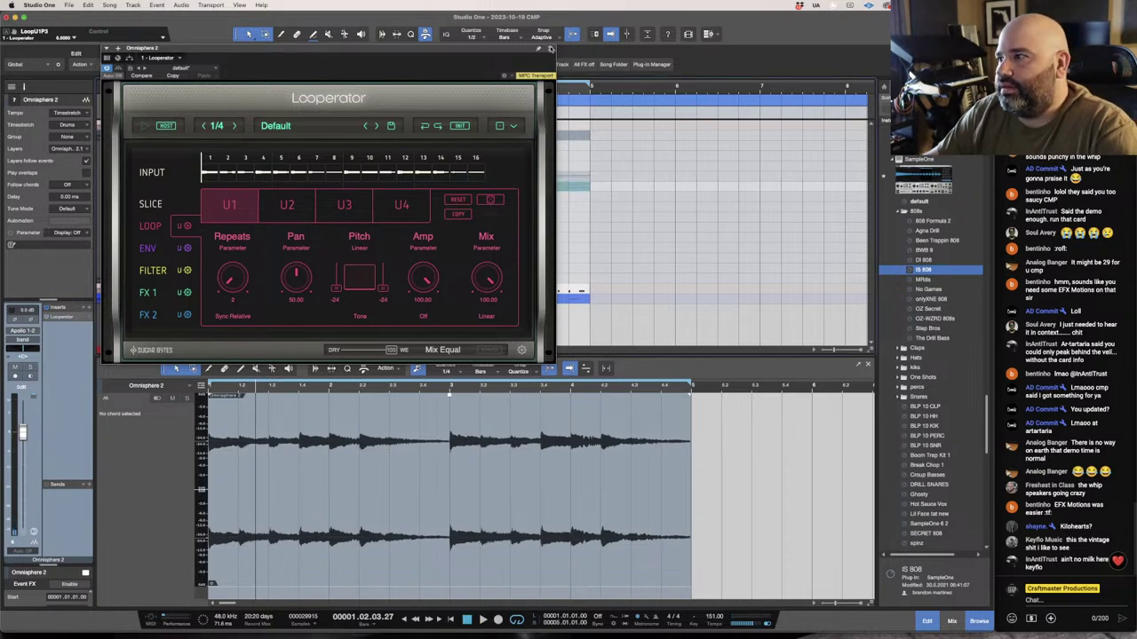
Close the Looperator window and remove Looperator from the Omnisphere 2 audio track's inserts.
left_click(551, 47)
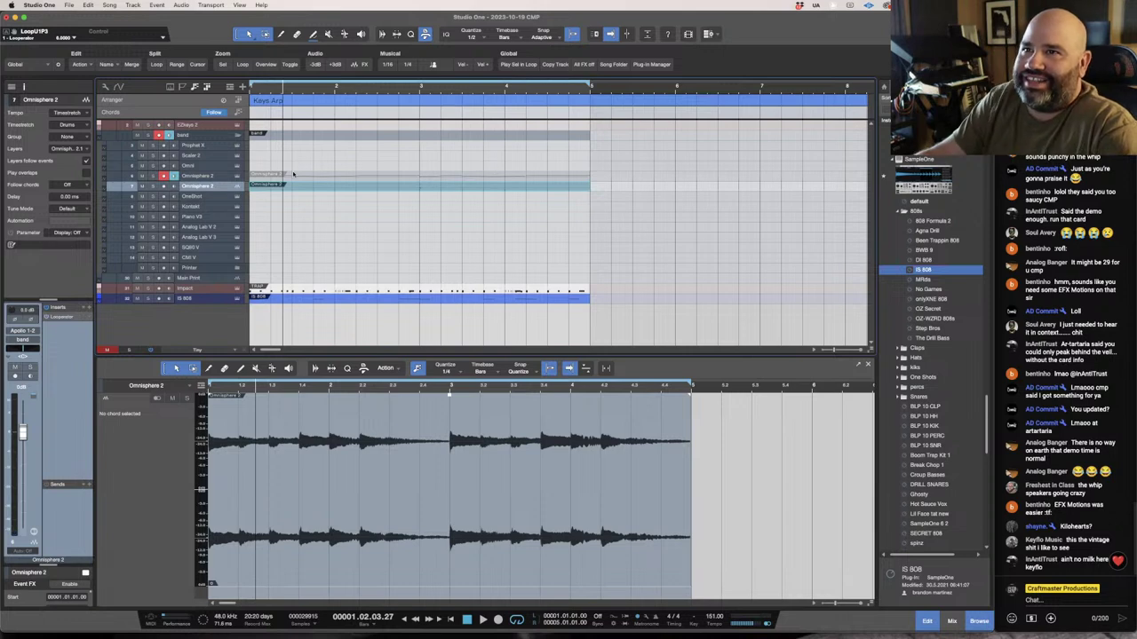
right_click(58, 319)
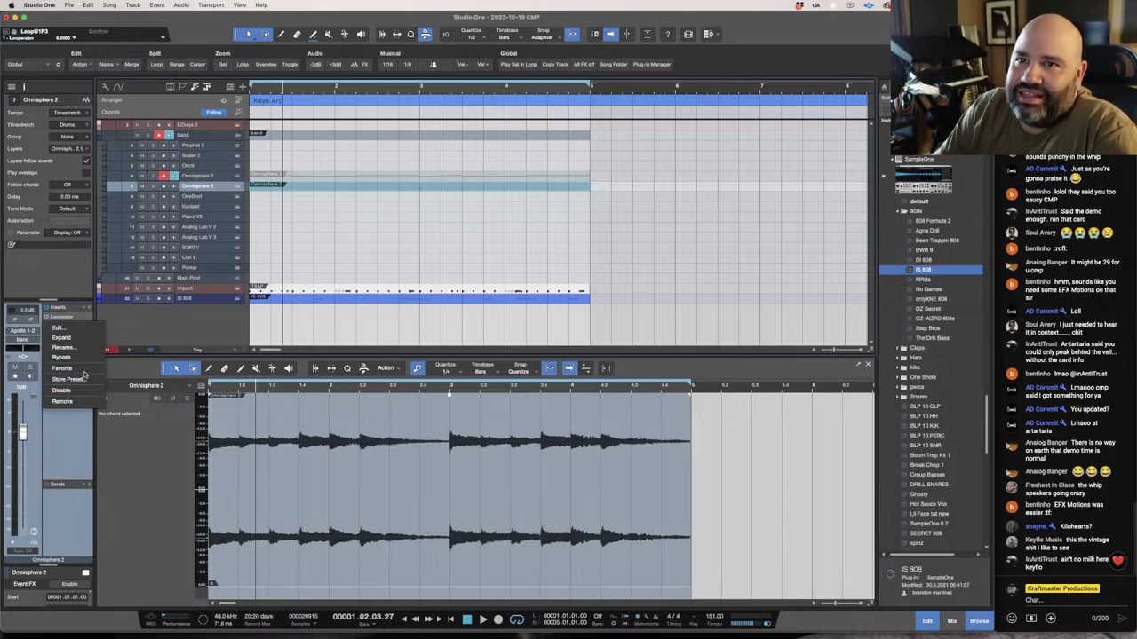
left_click(88, 402)
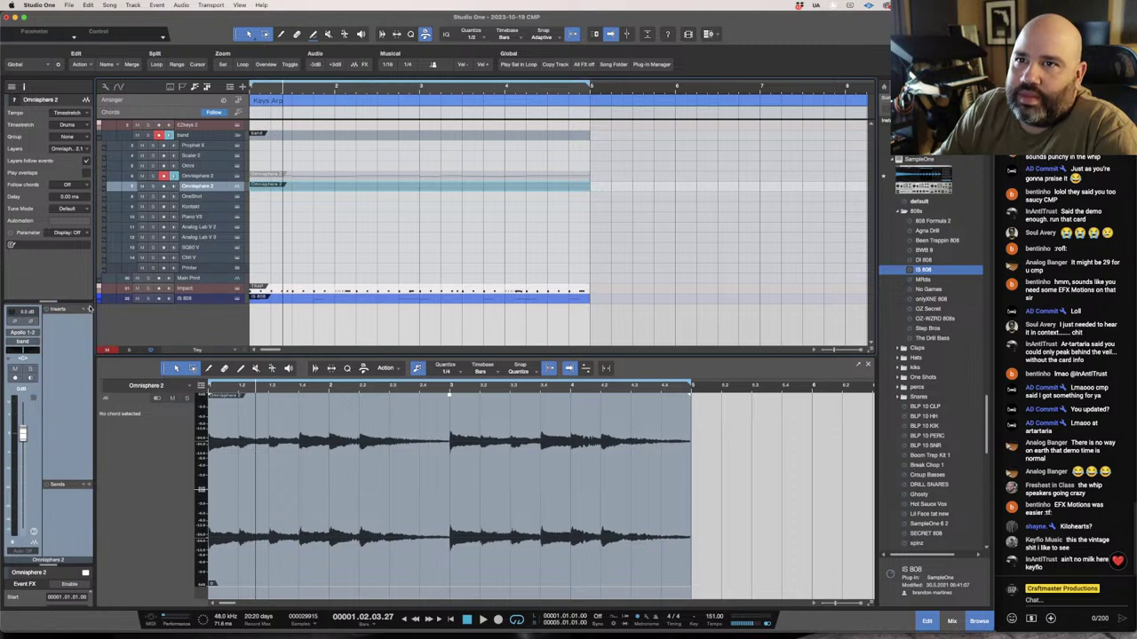
left_click(88, 308)
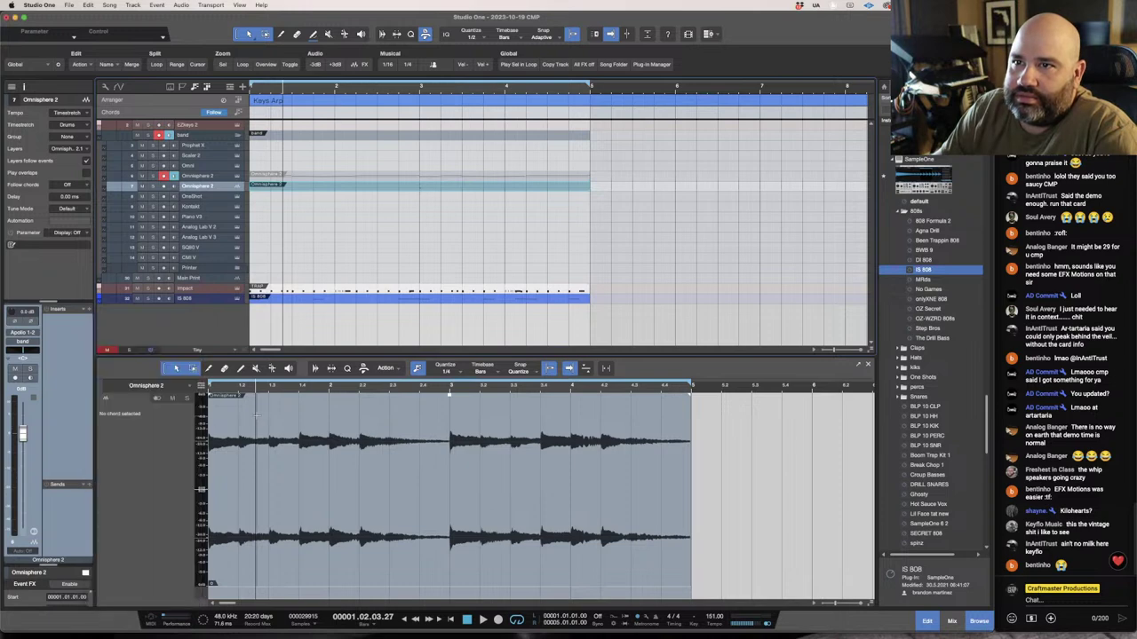
Split the whole Omnisphere 2 audio event into 1/4-note slices along the grid.
left_click(368, 537)
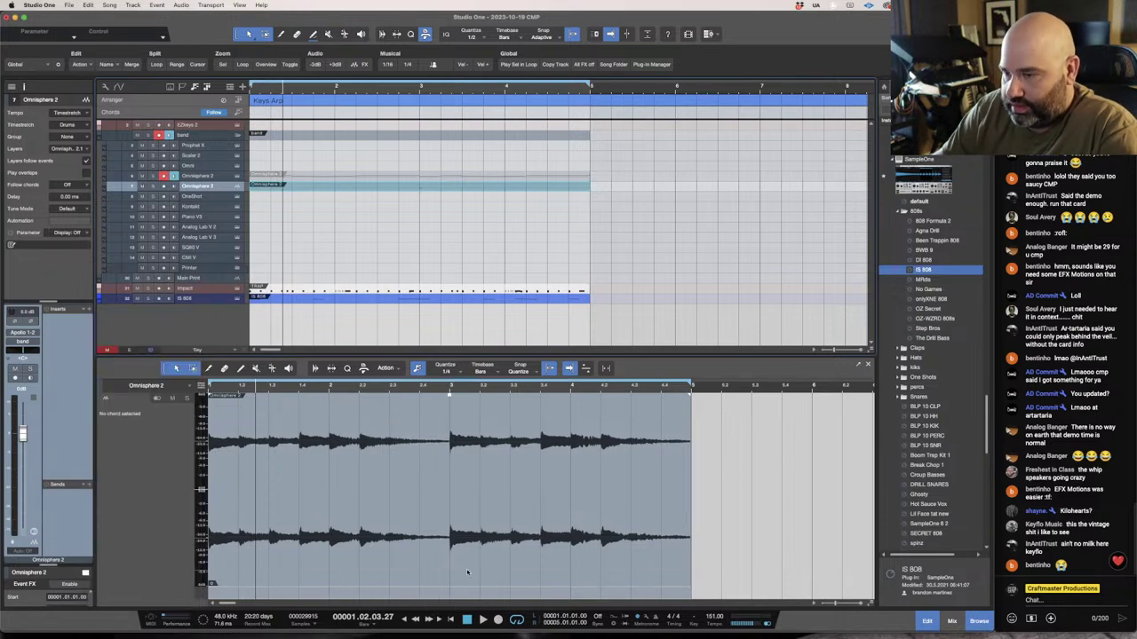
left_click(468, 571)
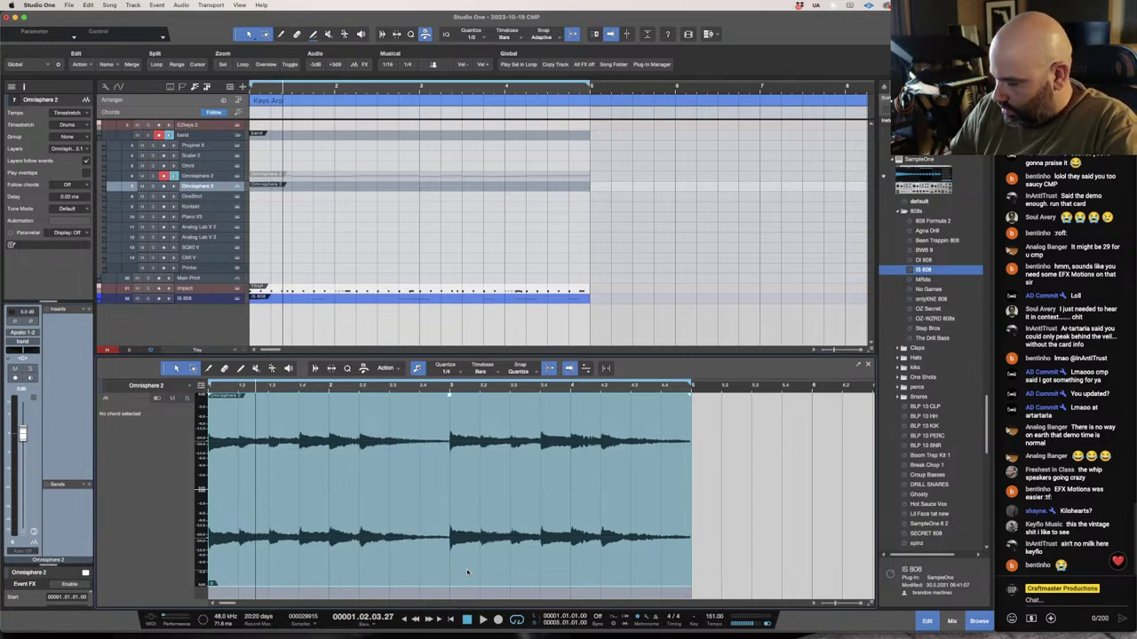
key("ctrl+alt+x")
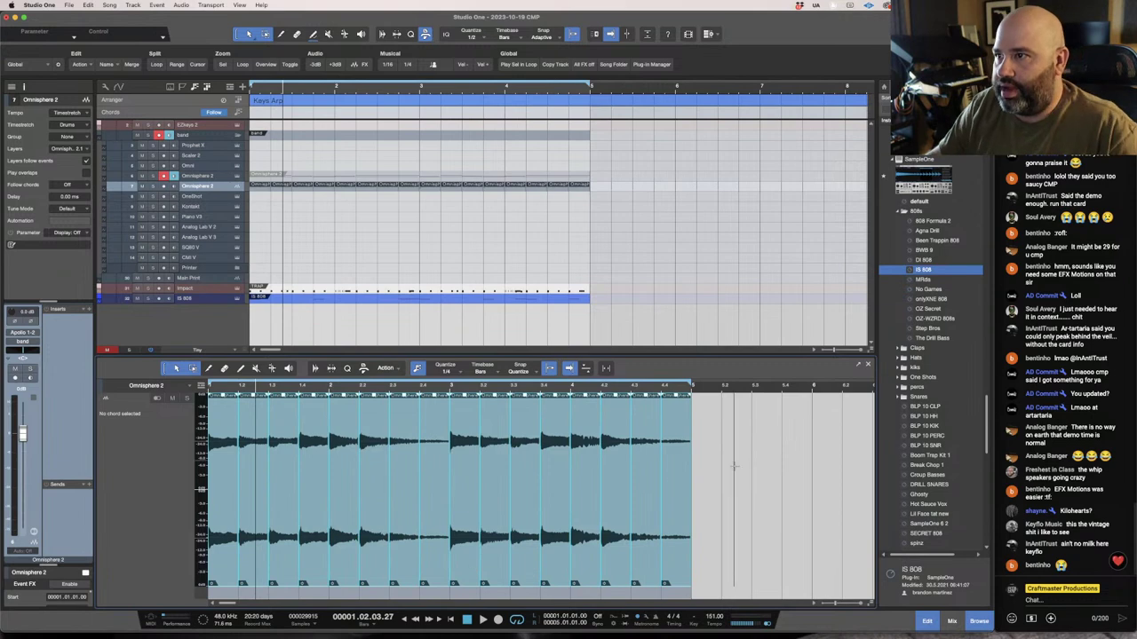
Reverse every second slice of the Omnisphere 2 audio across all four bars and play back the result.
left_click(263, 556)
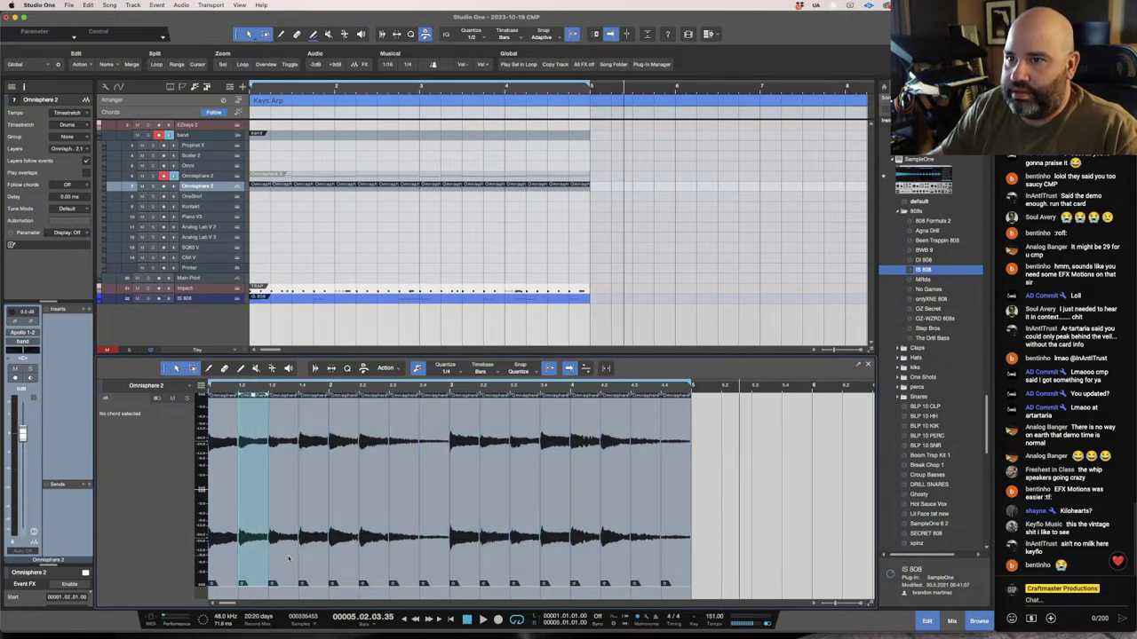
left_click(316, 561, "shift")
left_click(375, 560, "shift")
left_click(435, 558, "shift")
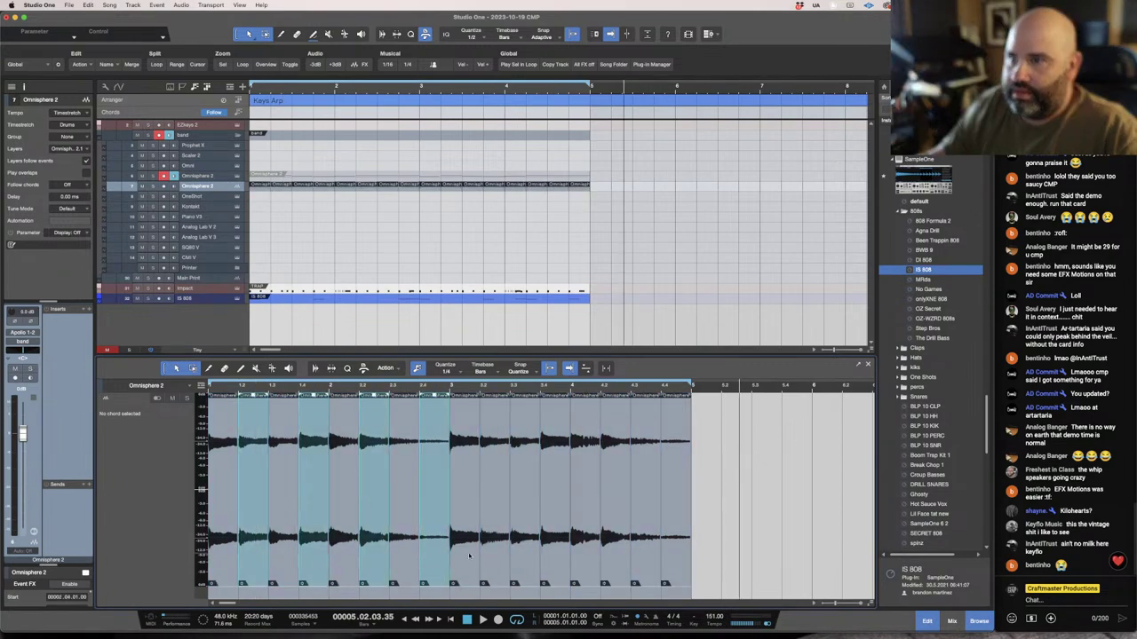
left_click(497, 556, "shift")
left_click(555, 559, "shift")
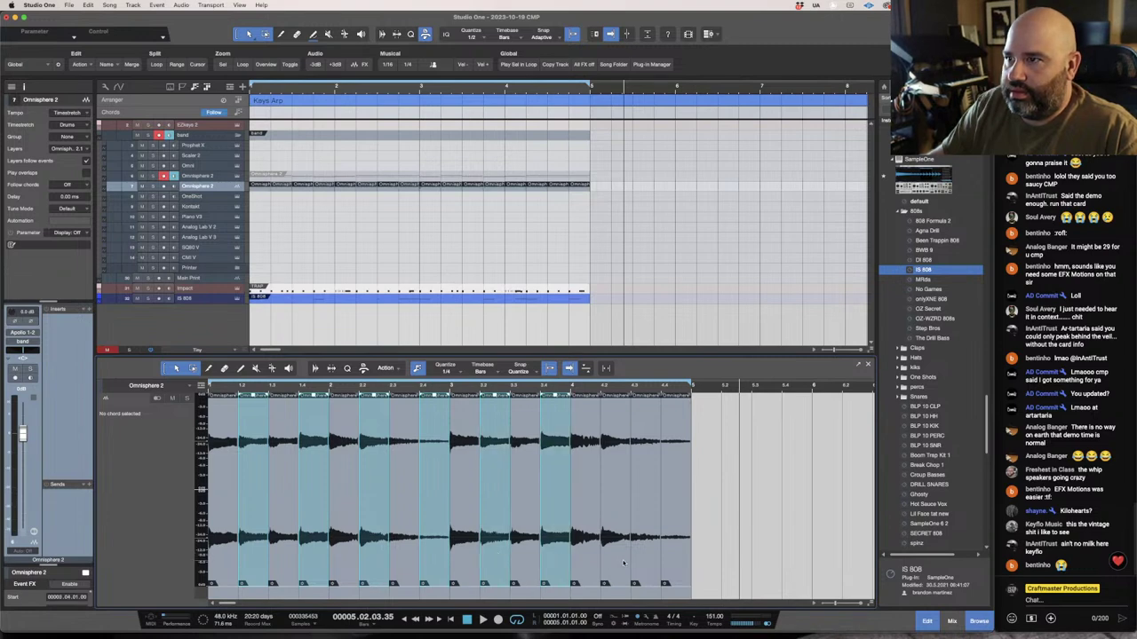
left_click(623, 563, "shift")
left_click(661, 565, "shift")
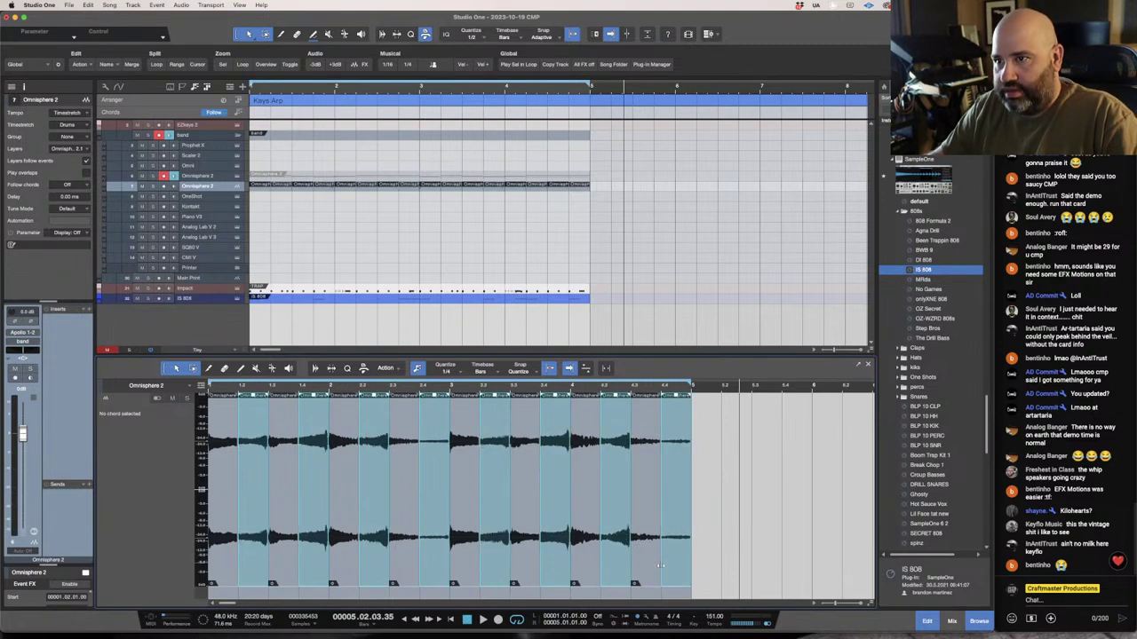
key("space")
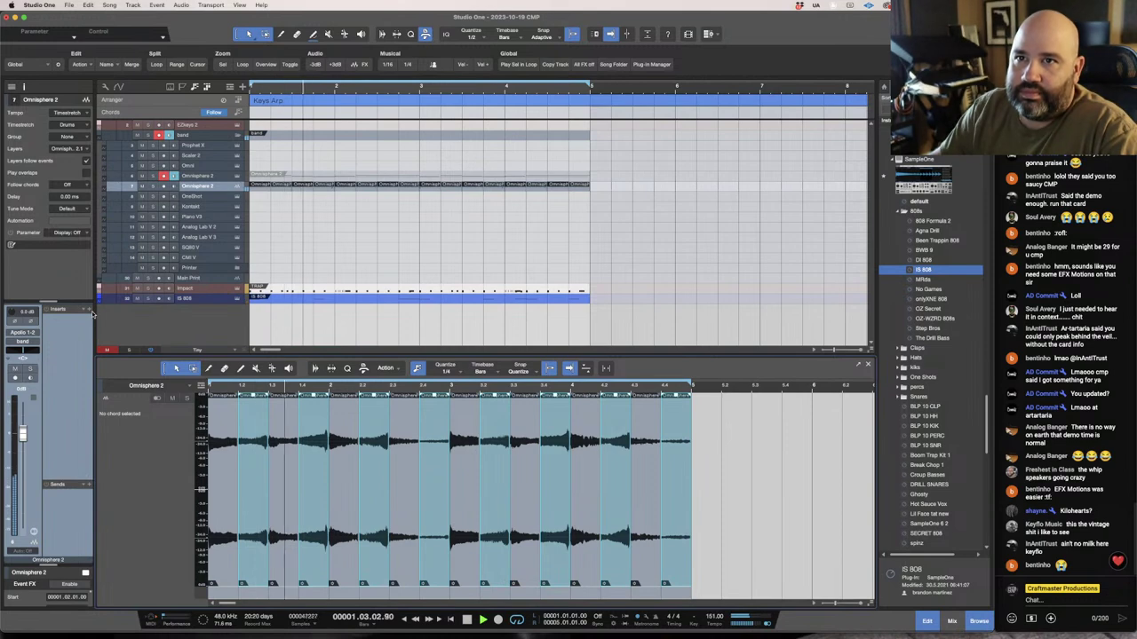
Insert Guitar Rig 6 as an effect on the Omnisphere 2 audio track.
left_click(93, 314)
left_click(69, 407)
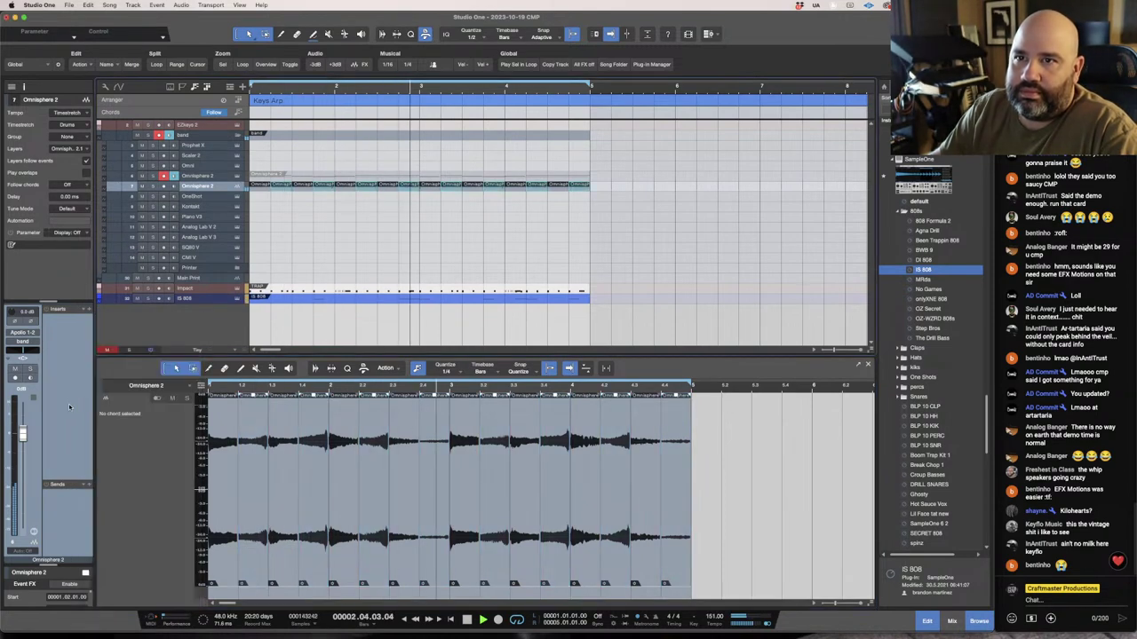
left_click(89, 309)
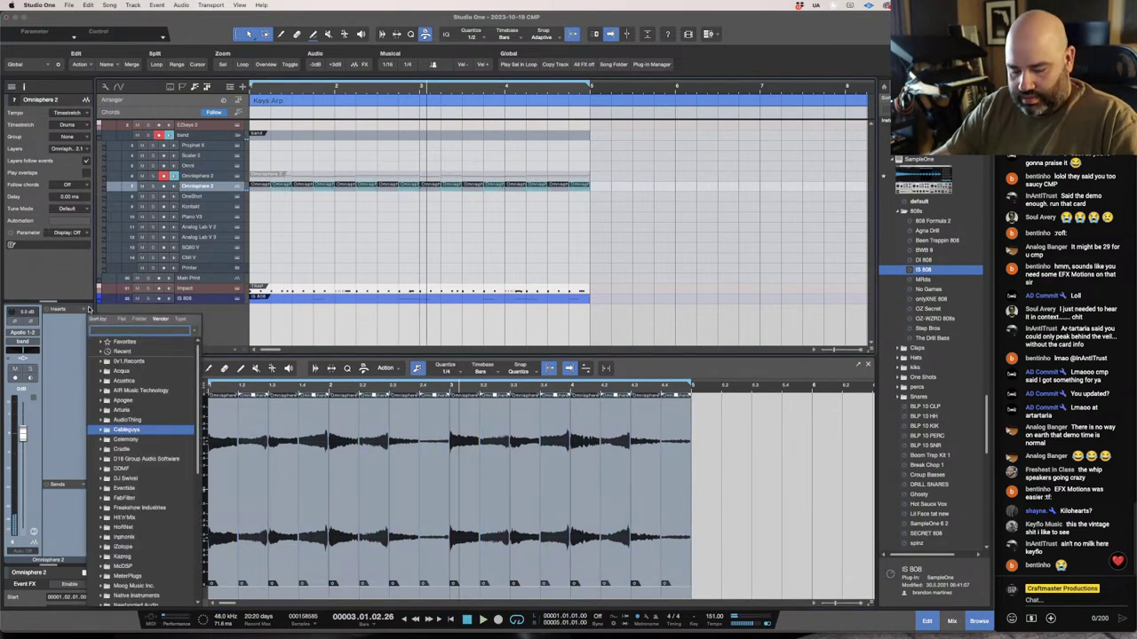
left_click(89, 309)
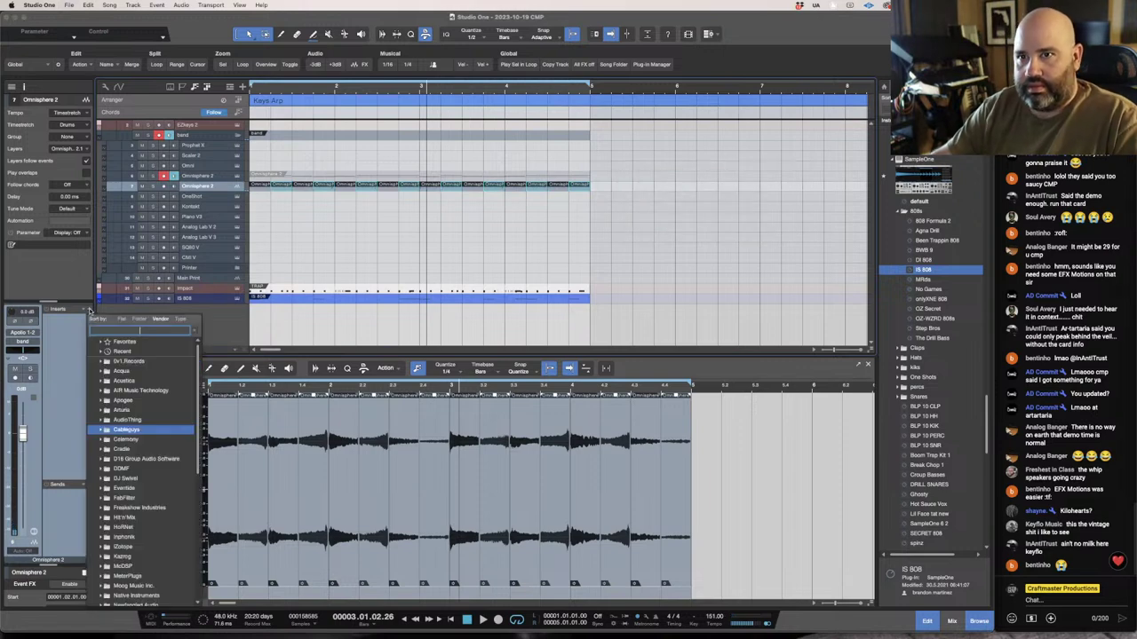
type("guita")
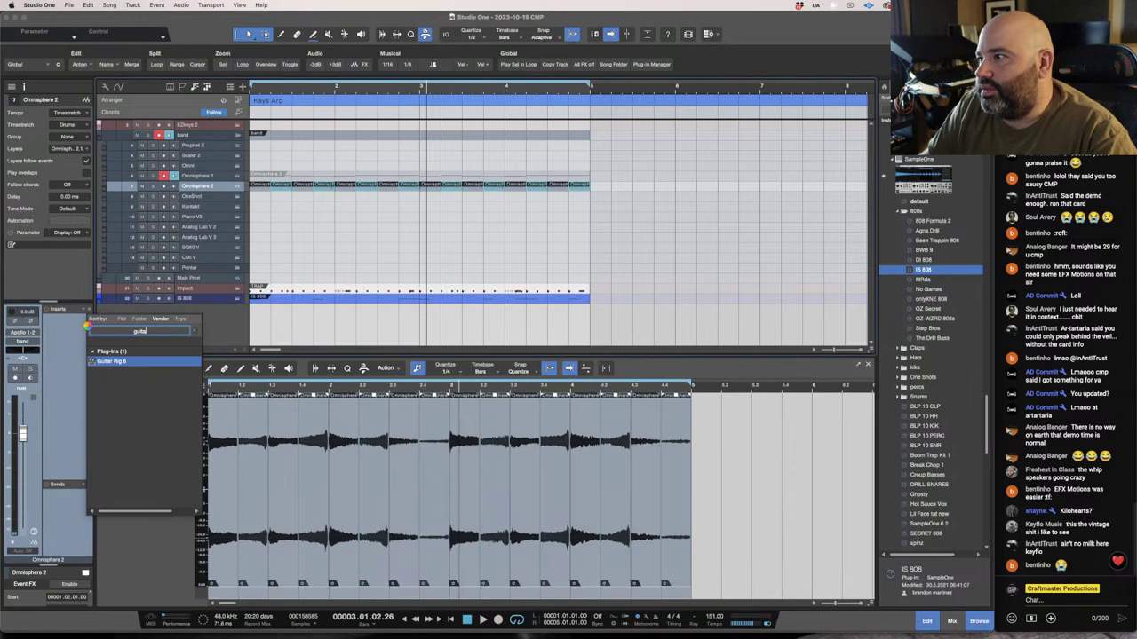
key("Return")
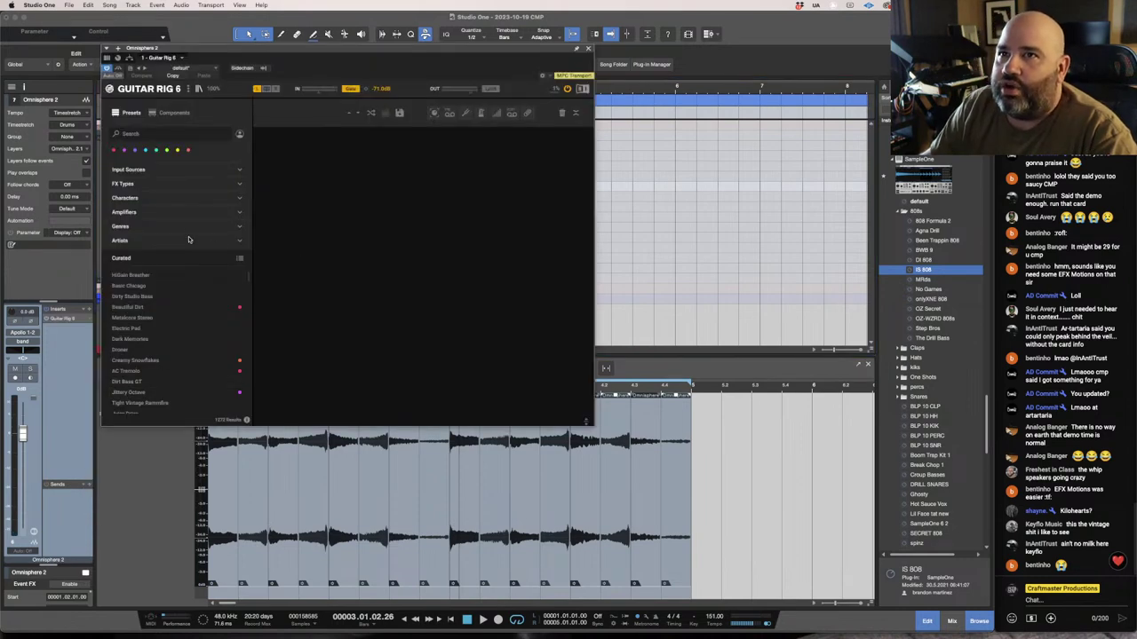
Find the reverb components in Guitar Rig 6 and add IceVerb to the empty rack.
left_click(182, 114)
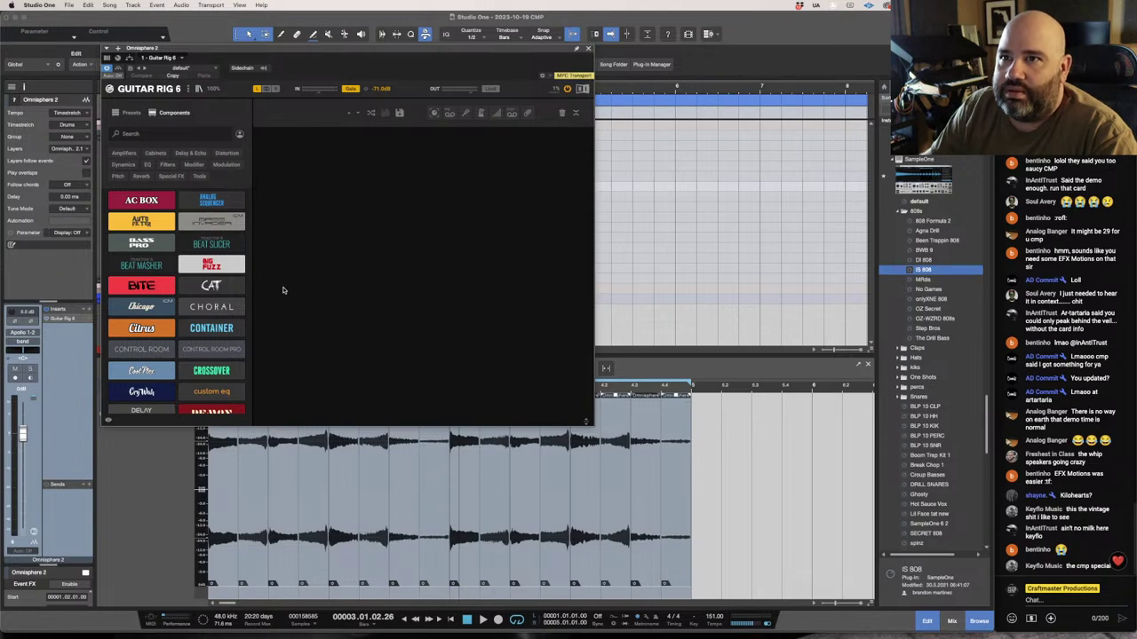
scroll(214, 293, "down", 10)
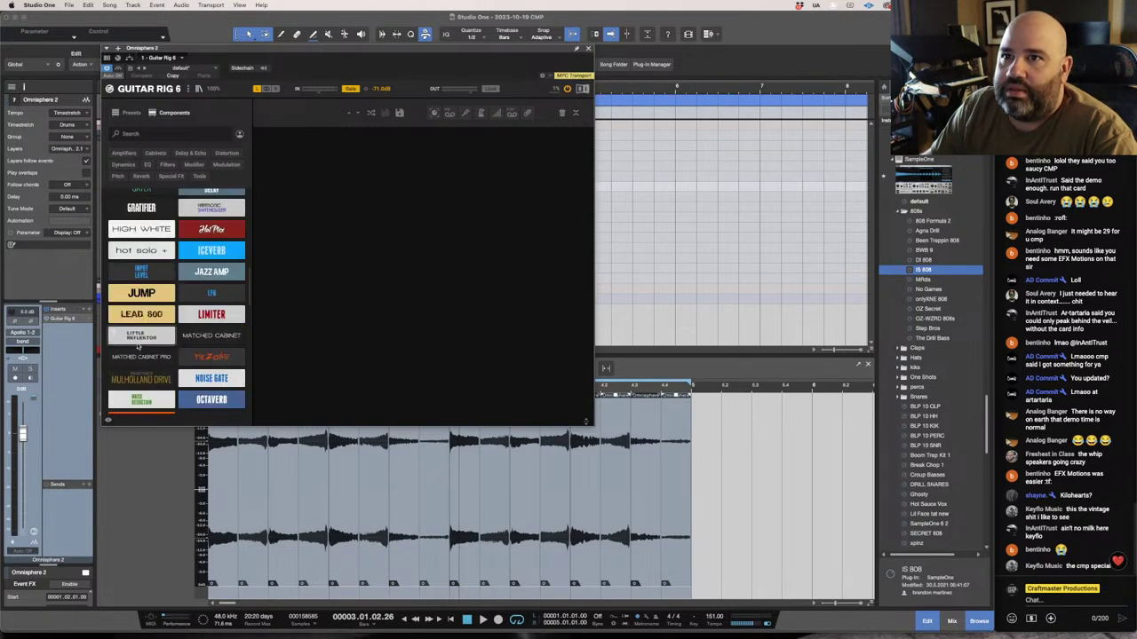
scroll(201, 297, "down", 8)
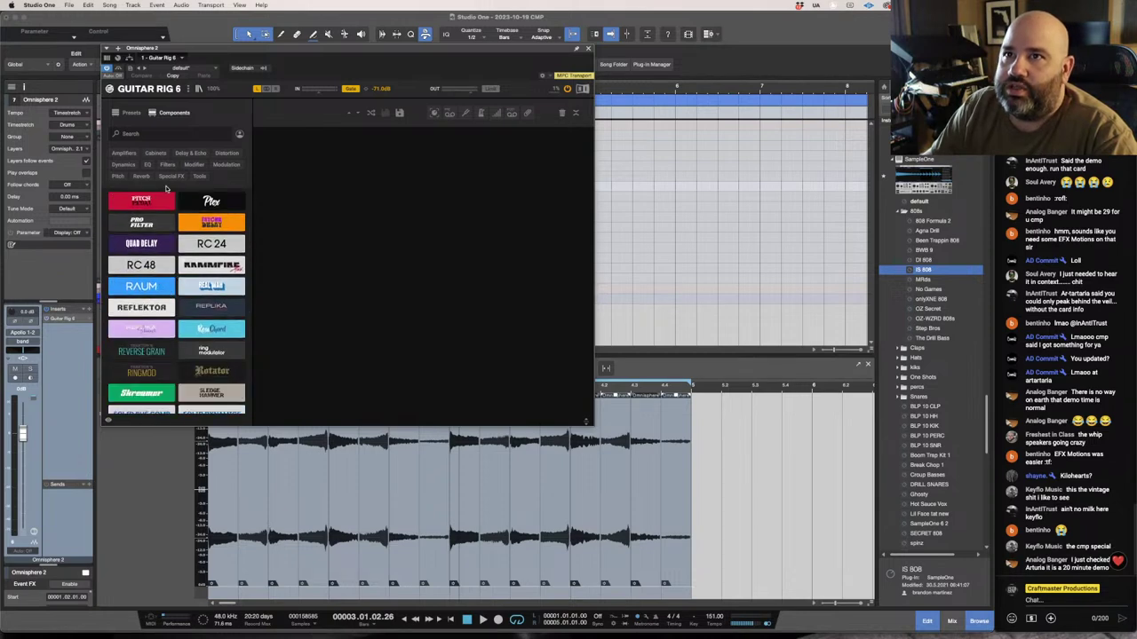
left_click(132, 114)
left_click(154, 114)
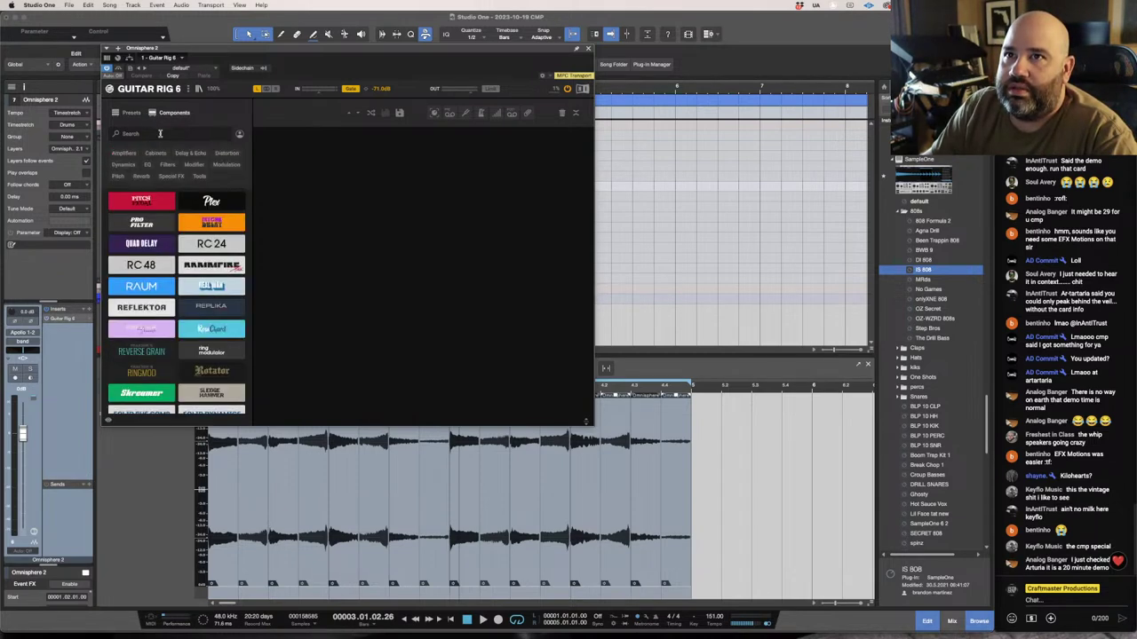
left_click(189, 153)
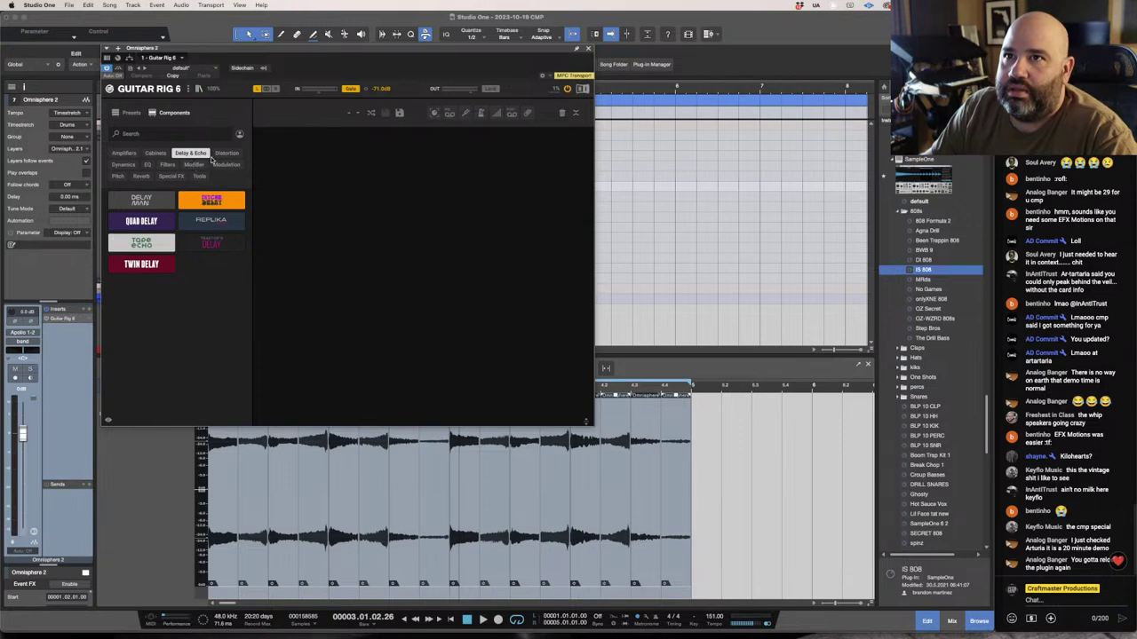
left_click(142, 176)
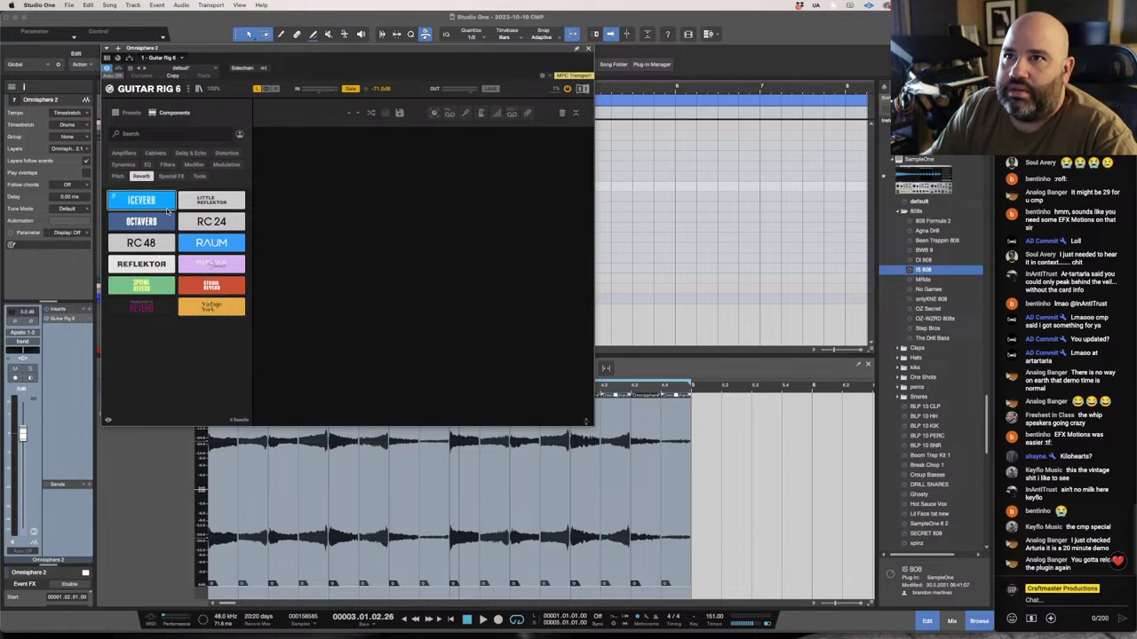
left_click_drag(321, 236, 327, 238)
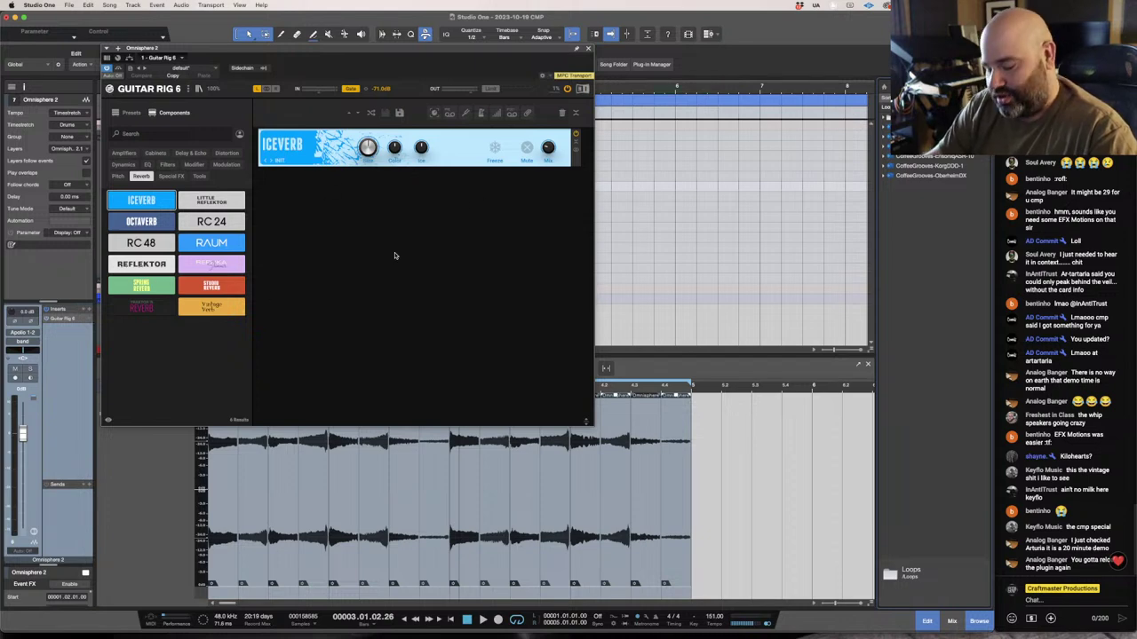
Audition the loop through IceVerb, close the Guitar Rig 6 window and play the arrangement again.
key("space")
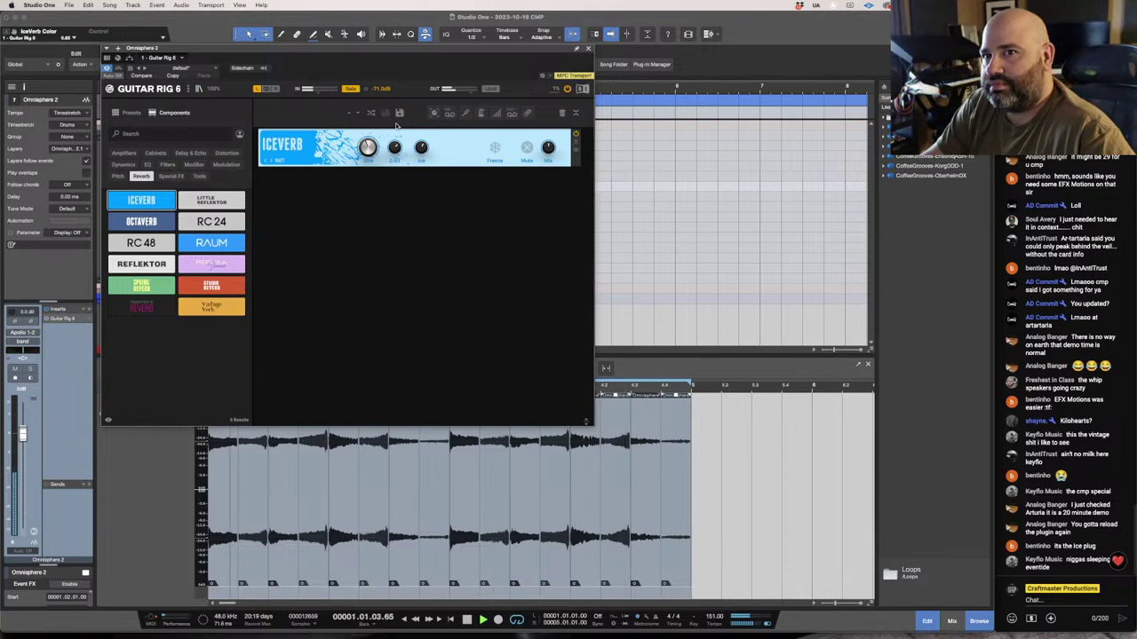
key("space")
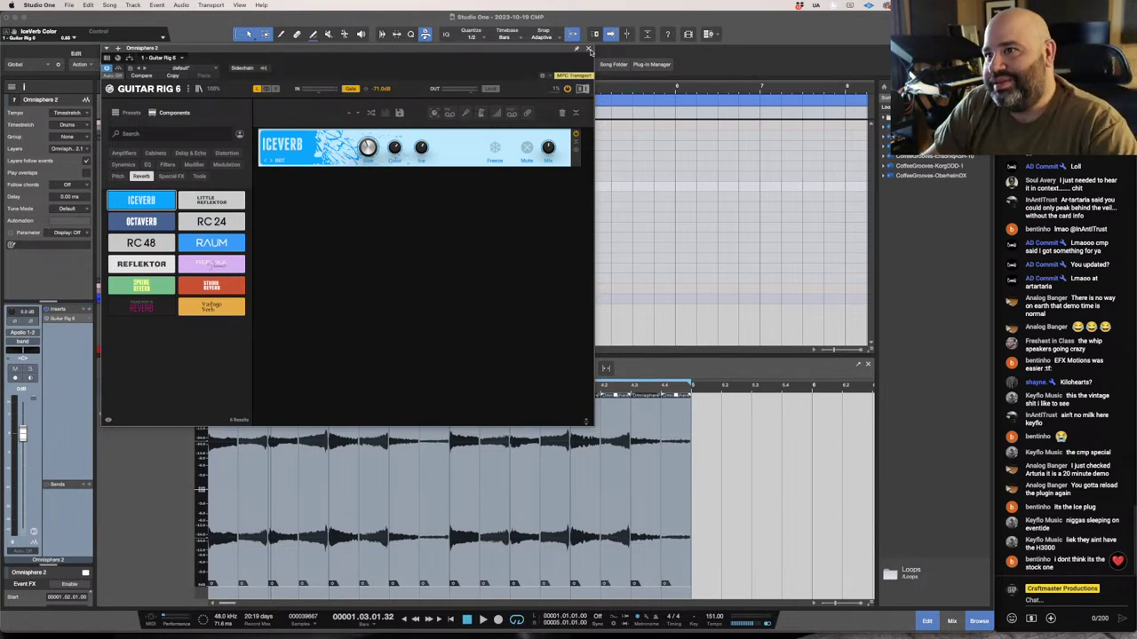
left_click(589, 50)
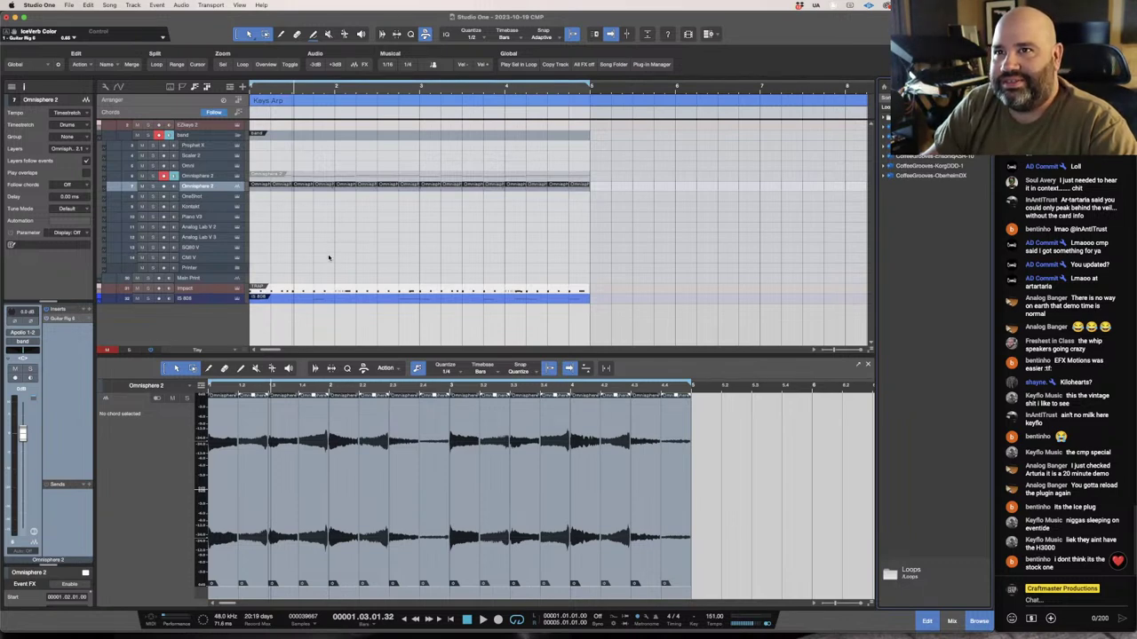
key("space")
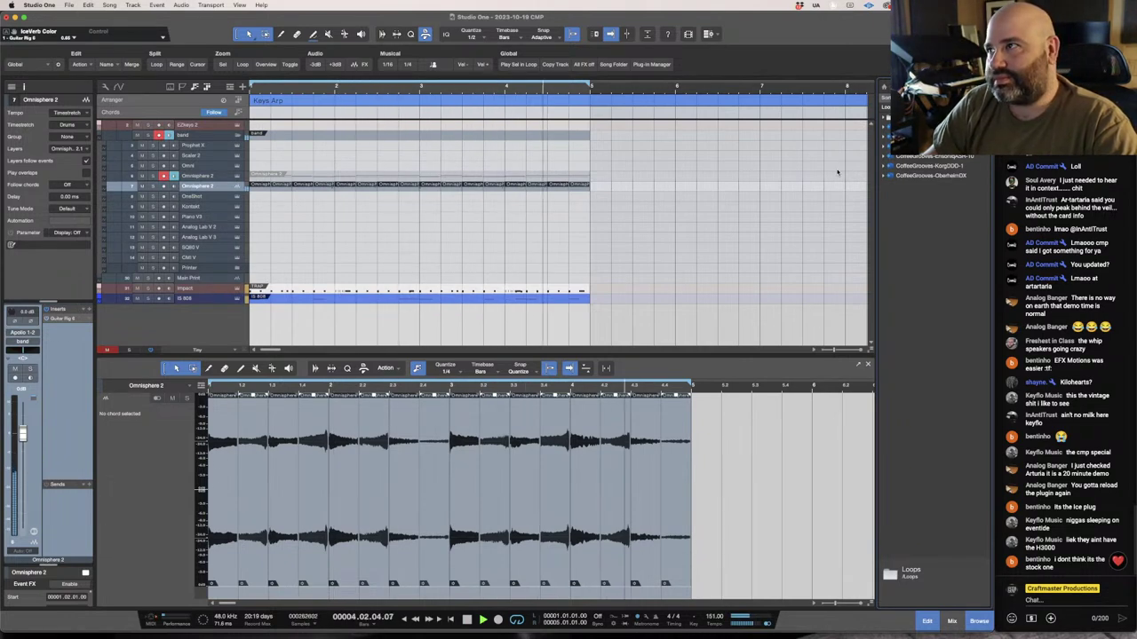
Browse the drum sample files to folder 3 of the BWB collection and open BWB UPGRADE 2 HIT_S.
left_click(933, 174)
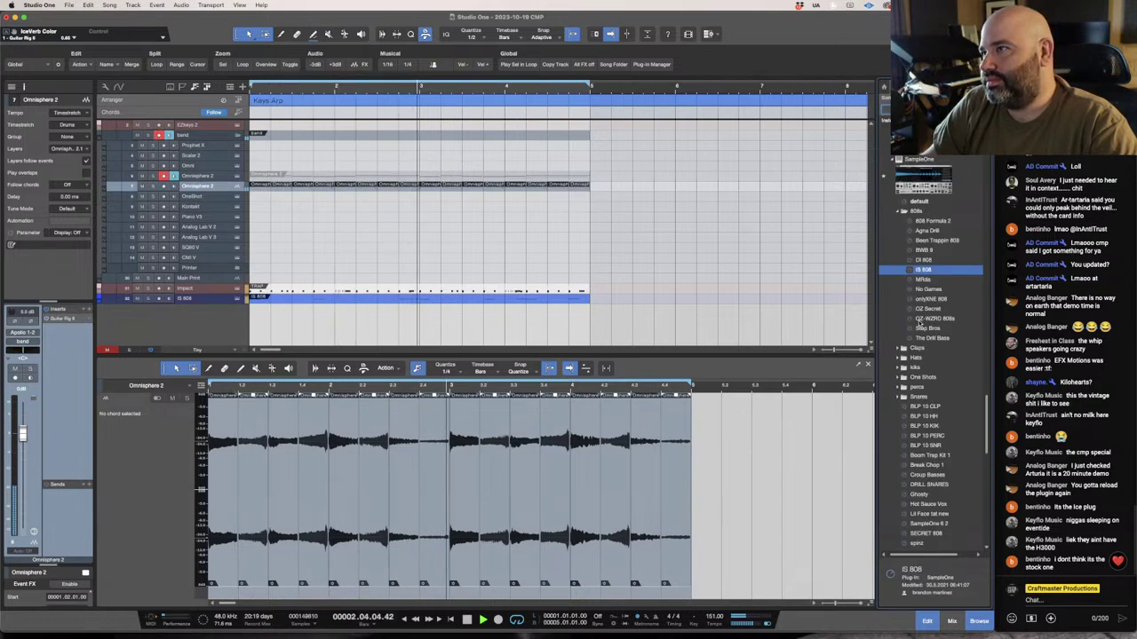
scroll(919, 318, "up", 10)
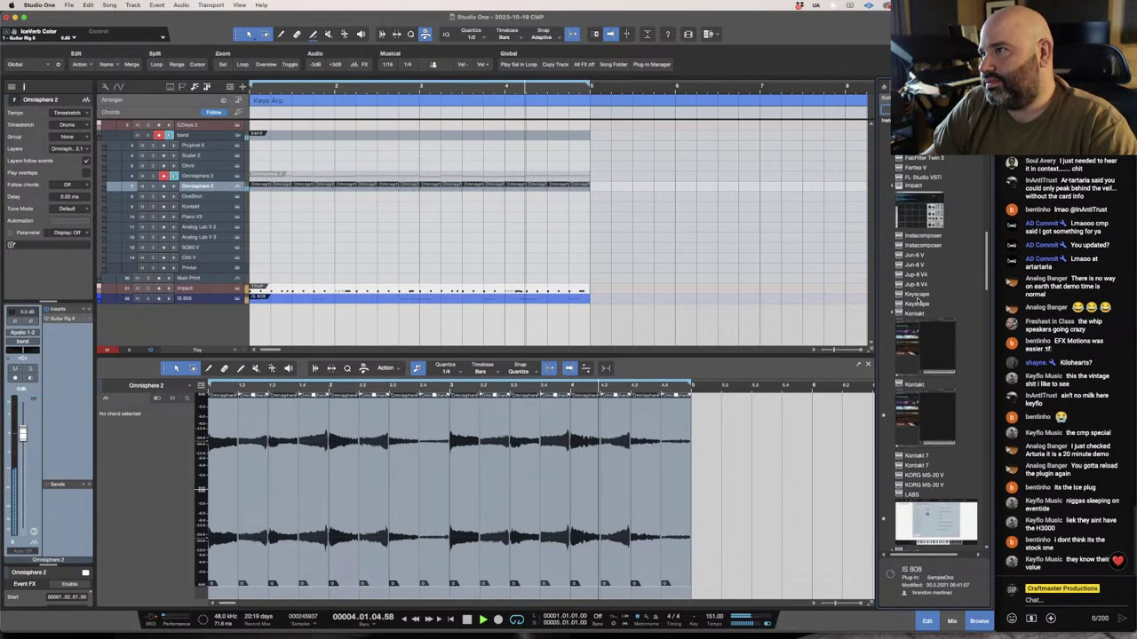
scroll(916, 298, "up", 10)
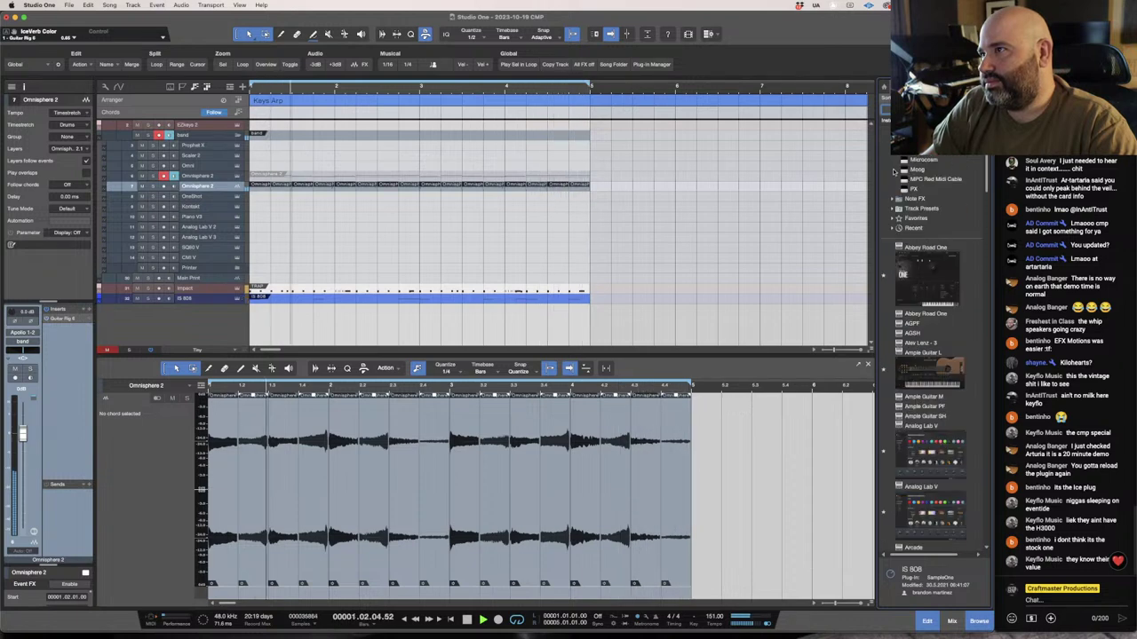
scroll(894, 171, "down", 2)
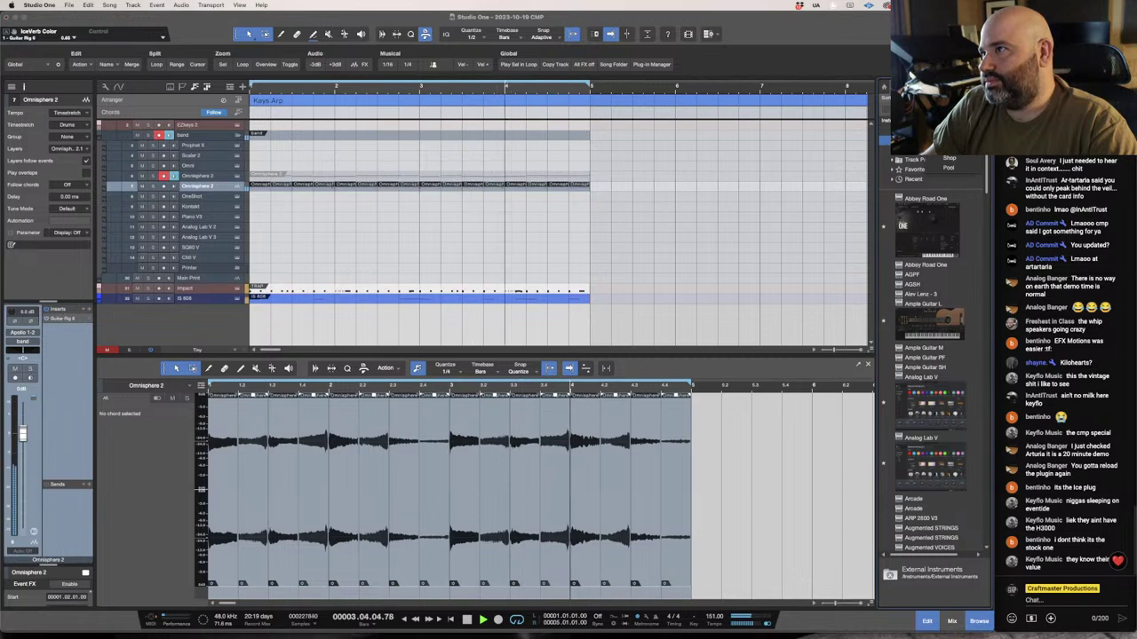
left_click(949, 168)
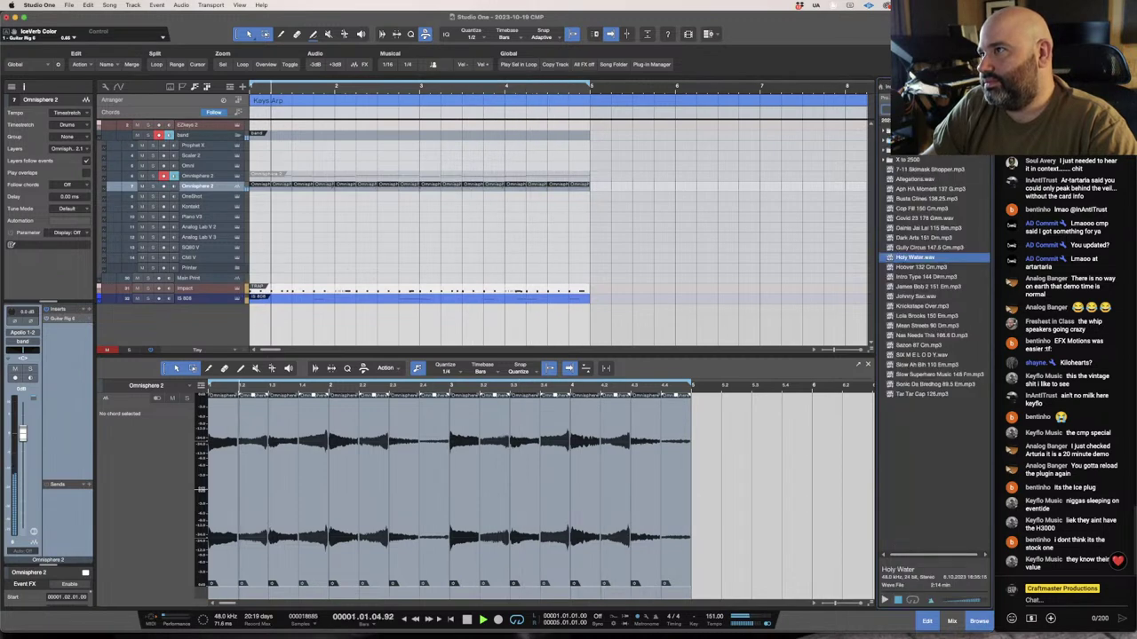
left_click(915, 189)
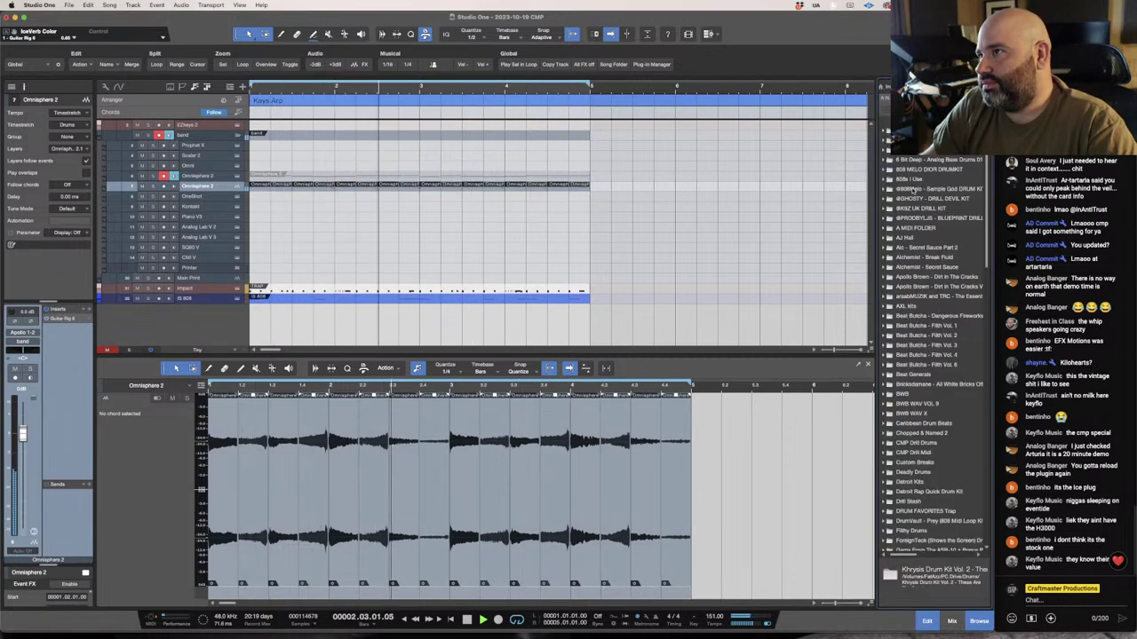
left_click(894, 395)
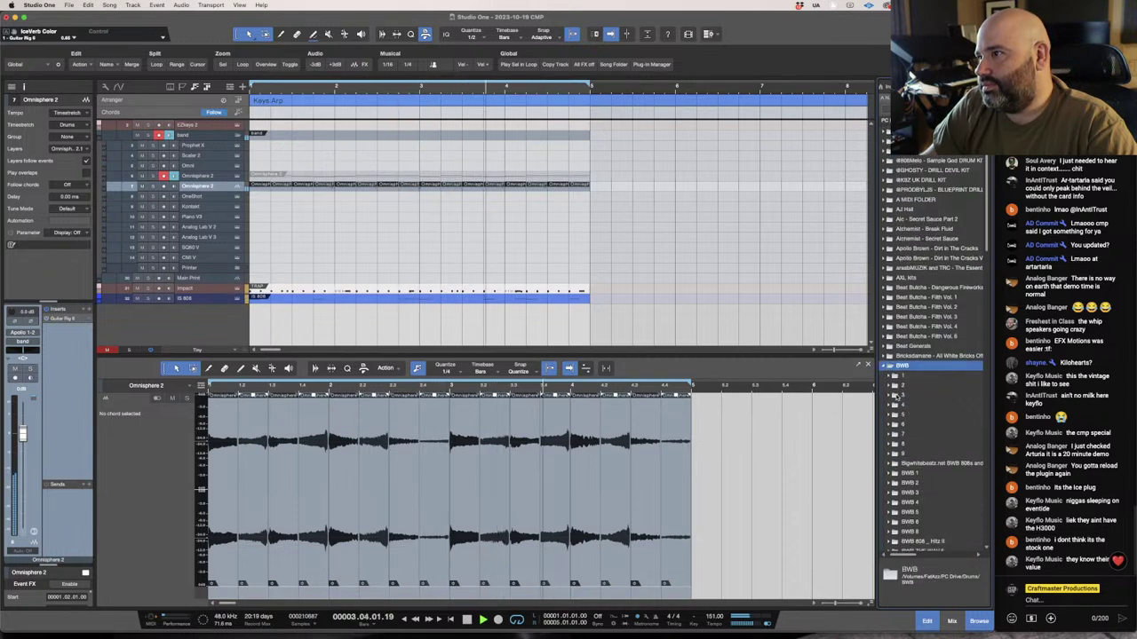
left_click(891, 391)
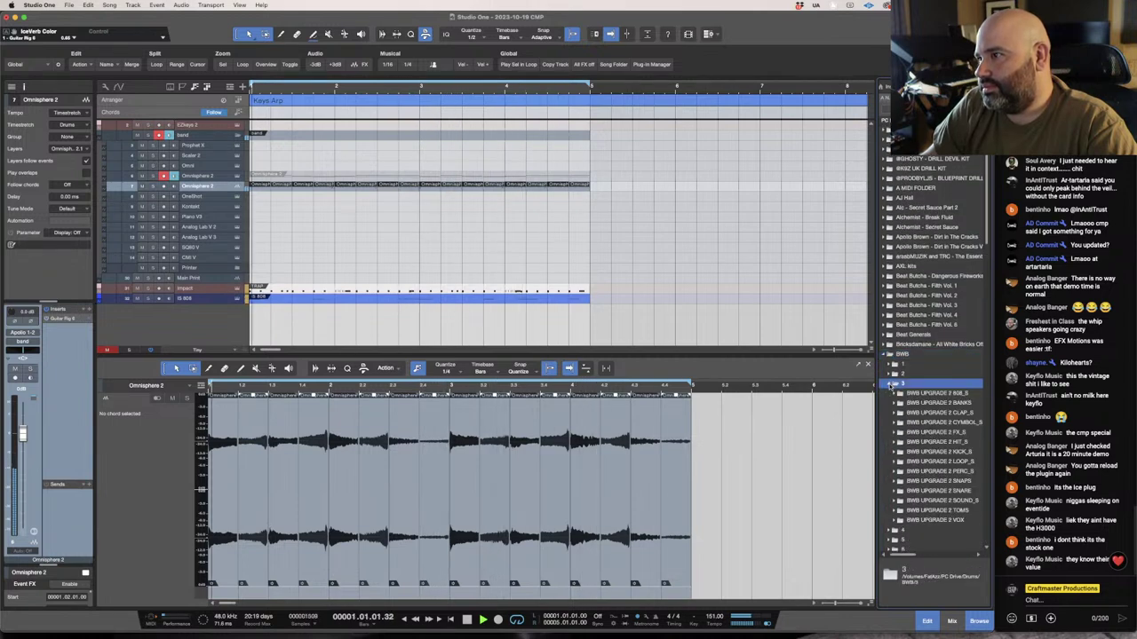
left_click(900, 441)
Audition hit samples from UPGRADE 2 HITS (1) to UPGRADE 2 HITS (17) against the loop, ending with playback stopped.
left_click(915, 452)
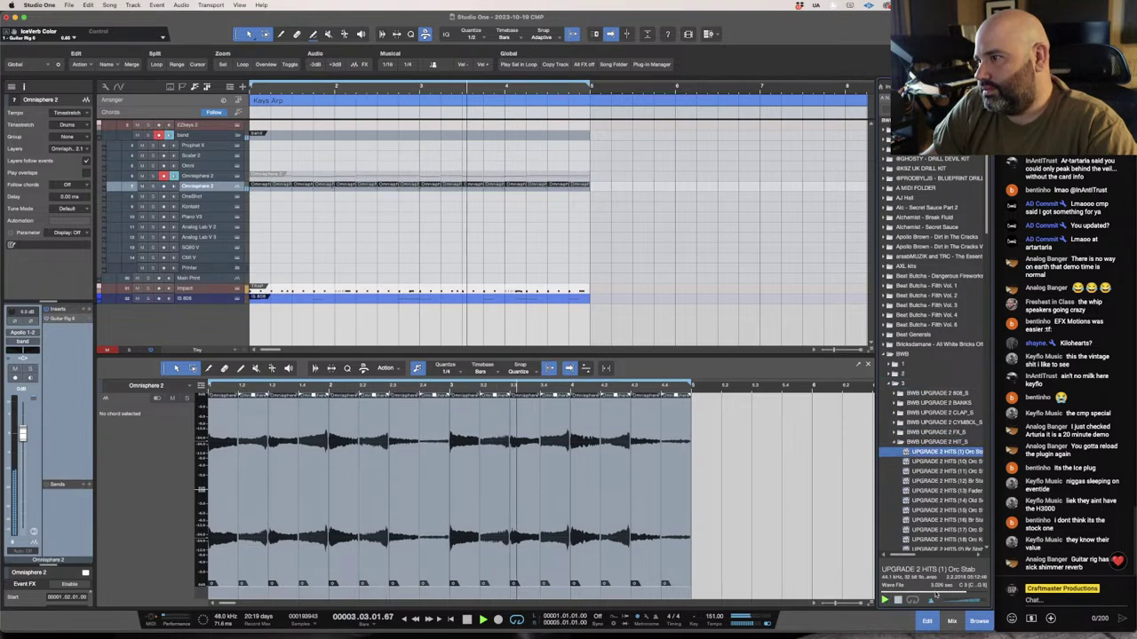
key("Down")
key("Down")
key("Down")
key("Down")
key("Down")
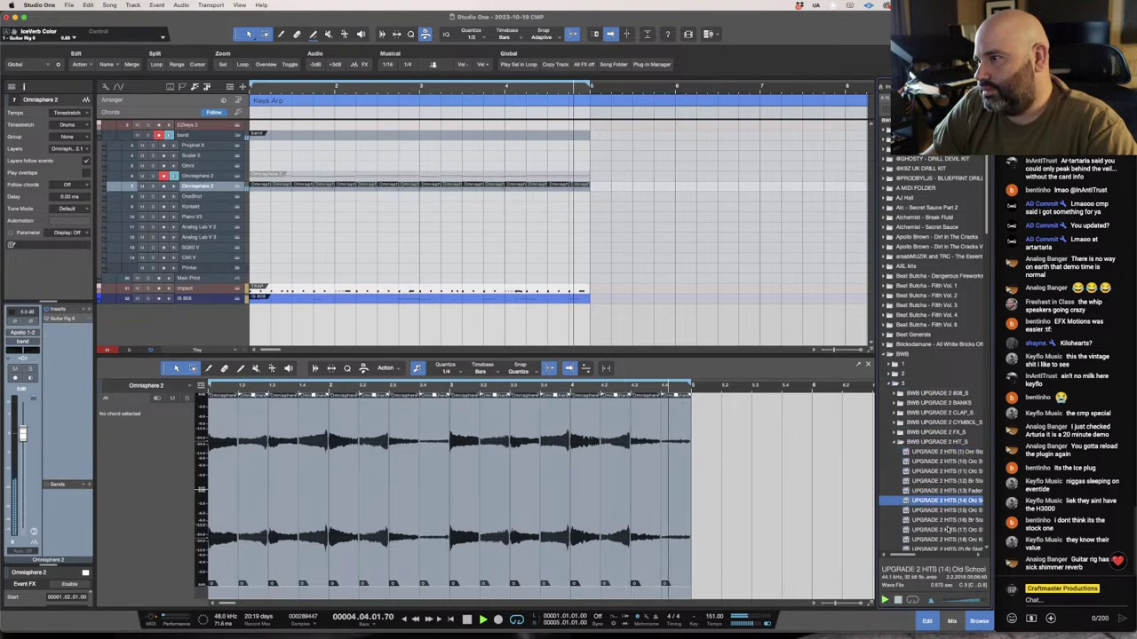
left_click(949, 531)
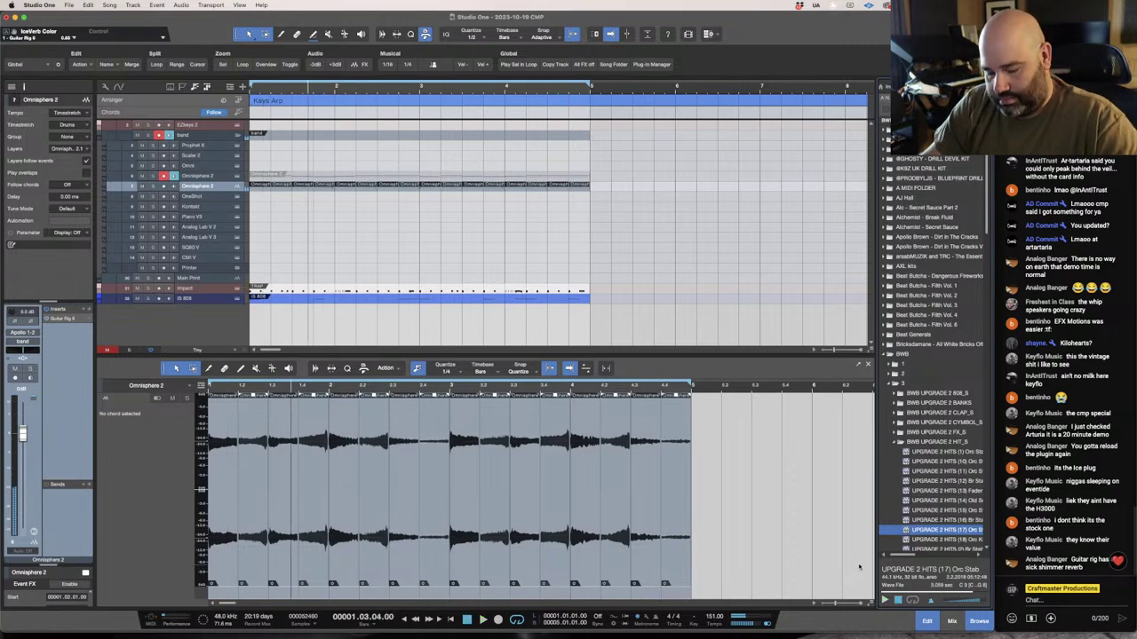
Show the mixer and set the Main channel's output to MON L + R.
key("F3")
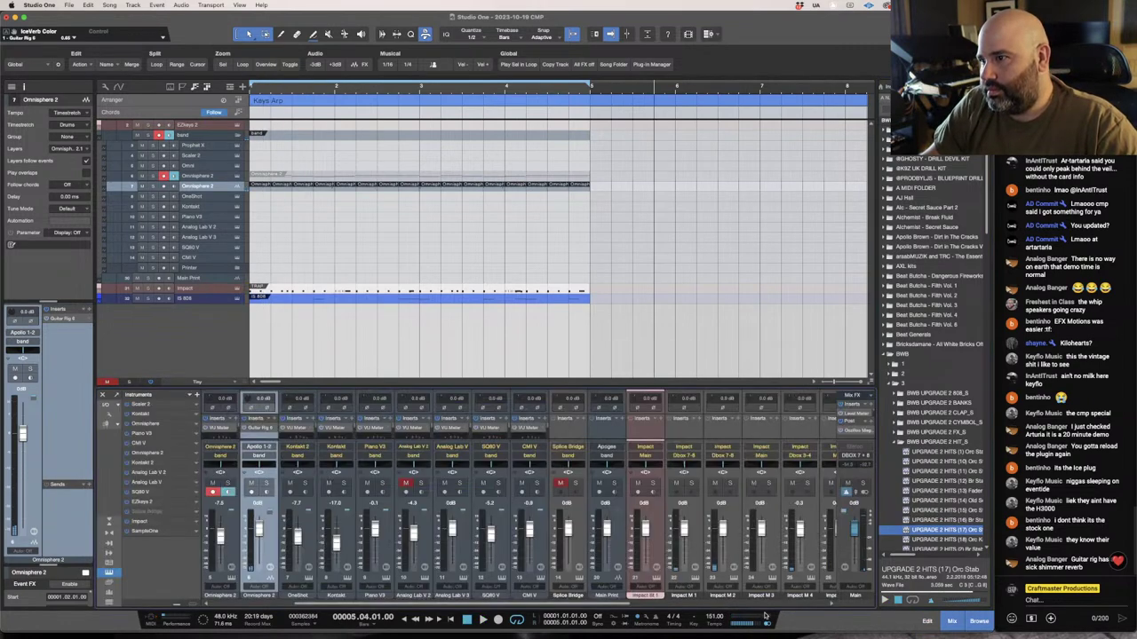
left_click(861, 462)
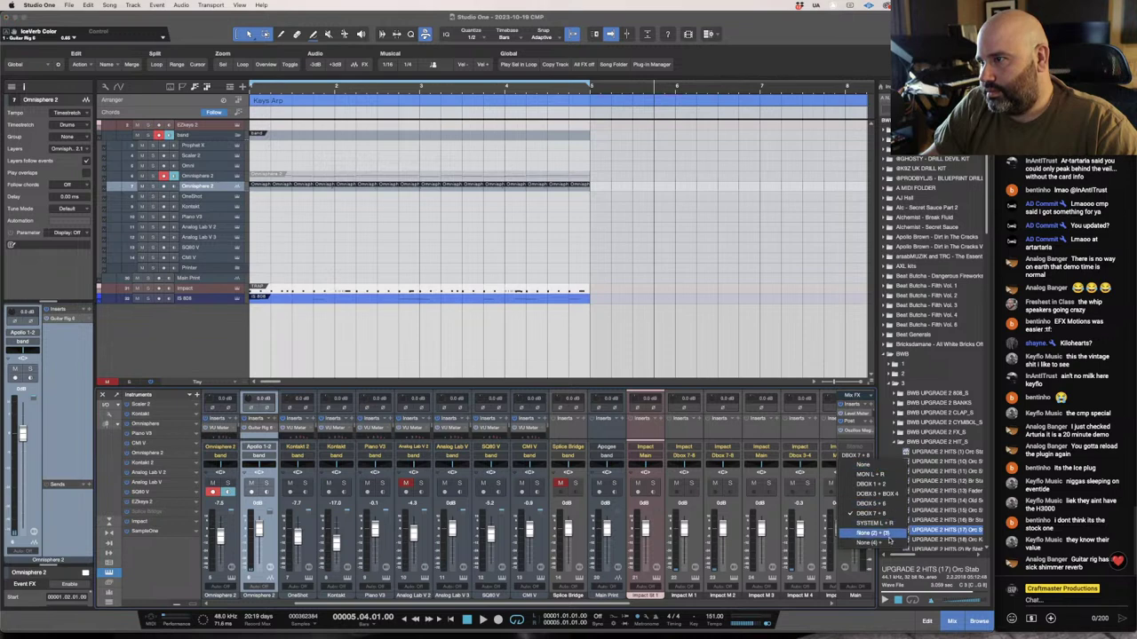
left_click(881, 476)
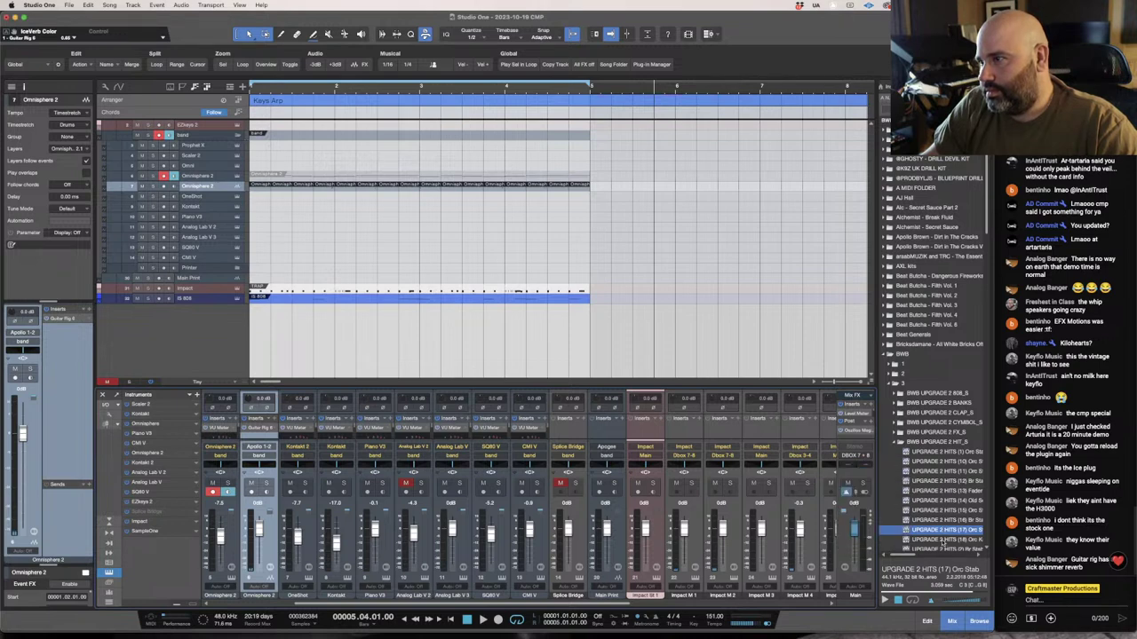
Audition more samples throughout the BWB UPGRADE 2 HIT_S folder, including UPGRADE 2 HITS (8), (12), (17) and (18).
left_click(943, 540)
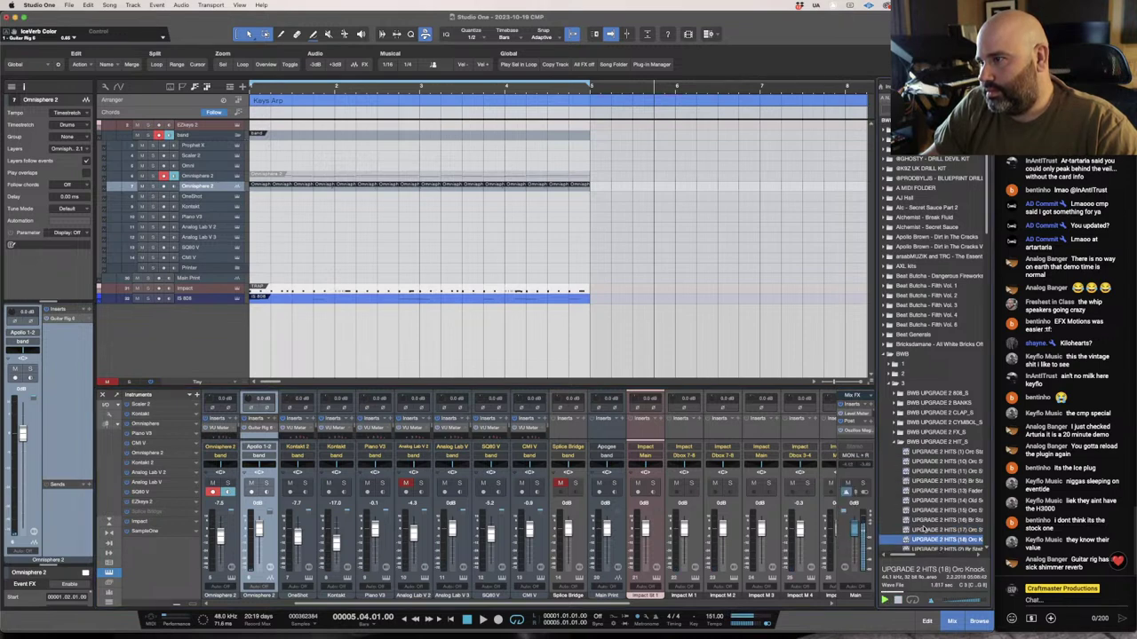
scroll(927, 531, "down", 4)
left_click(942, 496)
left_click(941, 477)
left_click(943, 487)
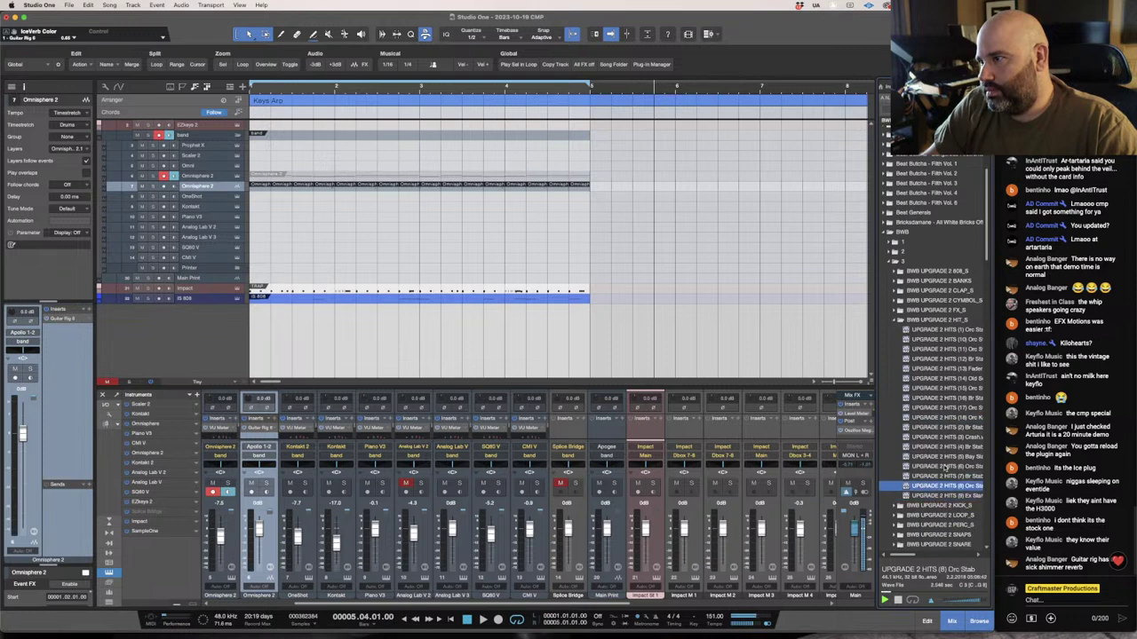
left_click(946, 465)
left_click(943, 437)
left_click(942, 399)
left_click(942, 377)
left_click(940, 360)
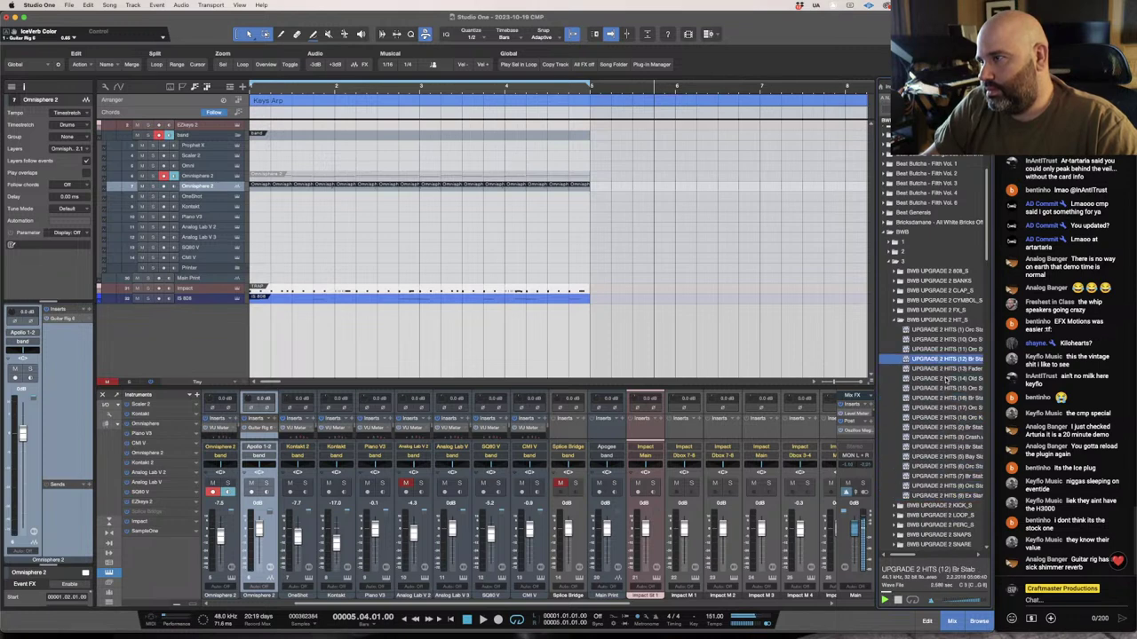
left_click(943, 398)
left_click(943, 408)
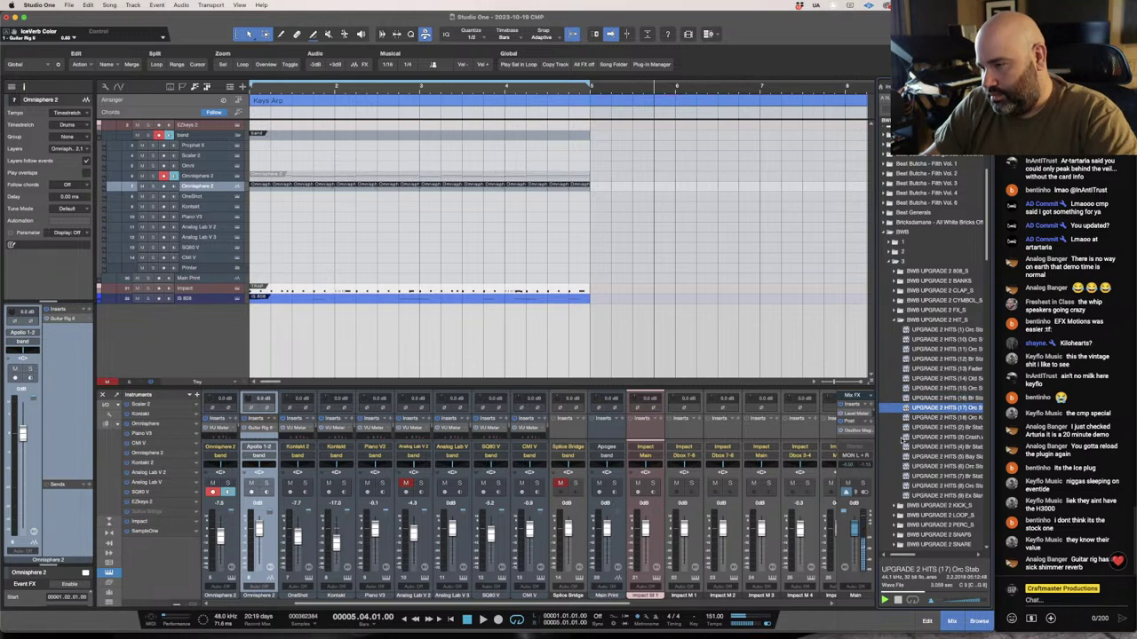
Open the BWB UPGRADE FX folder inside BWB UPGRADE 2 FX_S and audition its samples up to UPGRADE FX (10).wav.
left_click(901, 313)
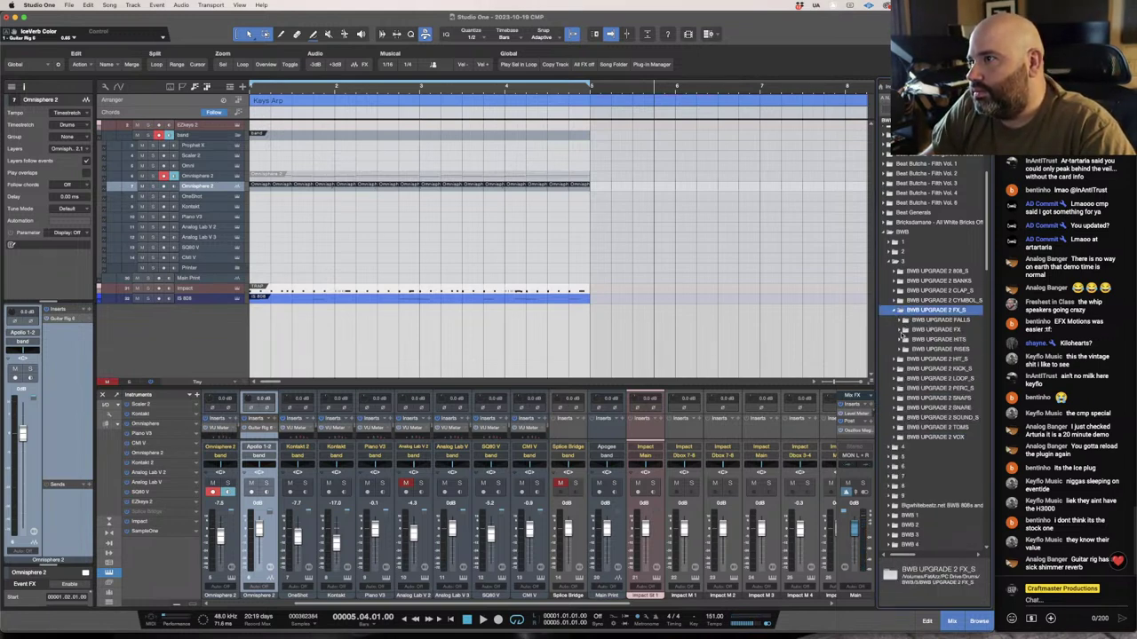
left_click(901, 334)
left_click(939, 349)
left_click(943, 368)
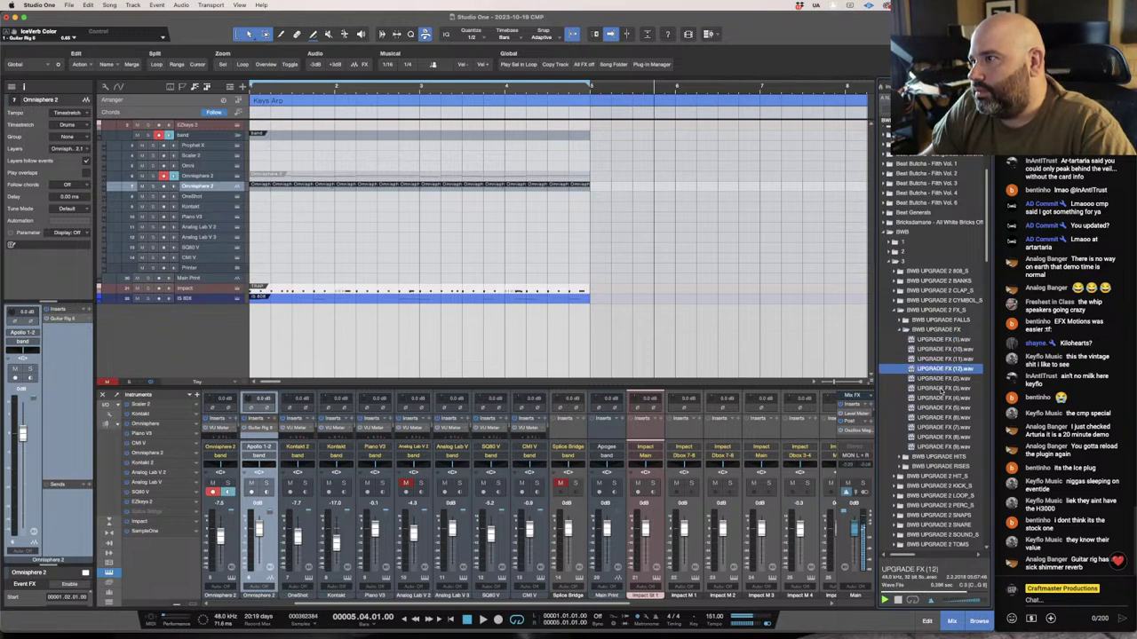
left_click(943, 398)
left_click(944, 437)
left_click(944, 378)
left_click(943, 359)
left_click(942, 350)
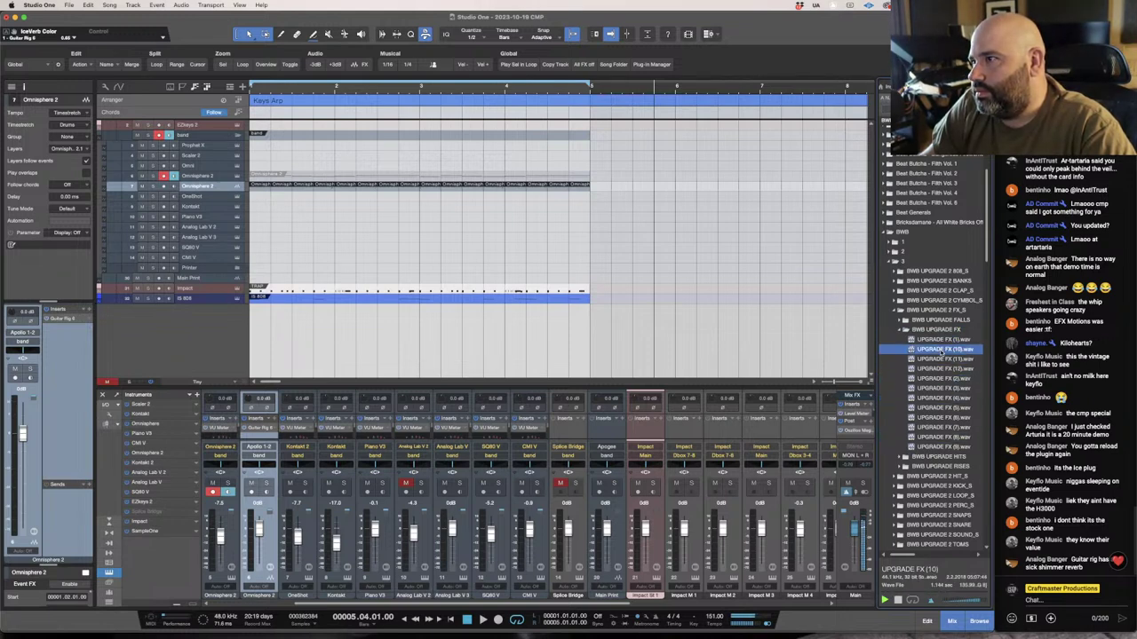
Place UPGRADE FX (10).wav on a new track at bar 1 and lengthen its event to just past the fourth beat during playback.
left_click_drag(942, 350, 268, 326)
key("space")
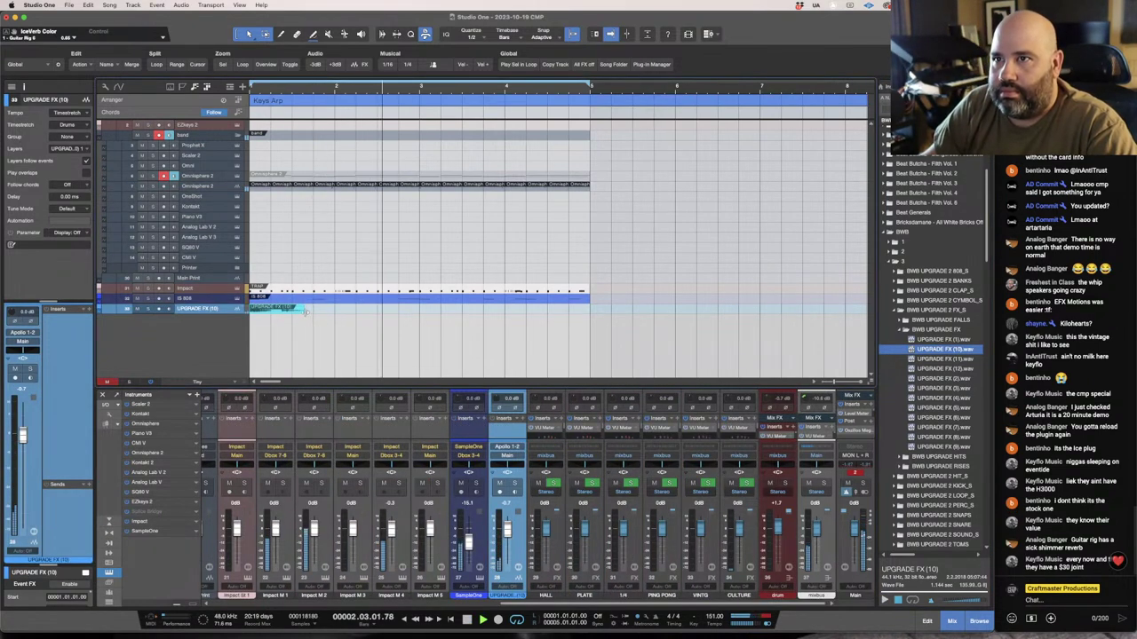
scroll(300, 330, "up", 5)
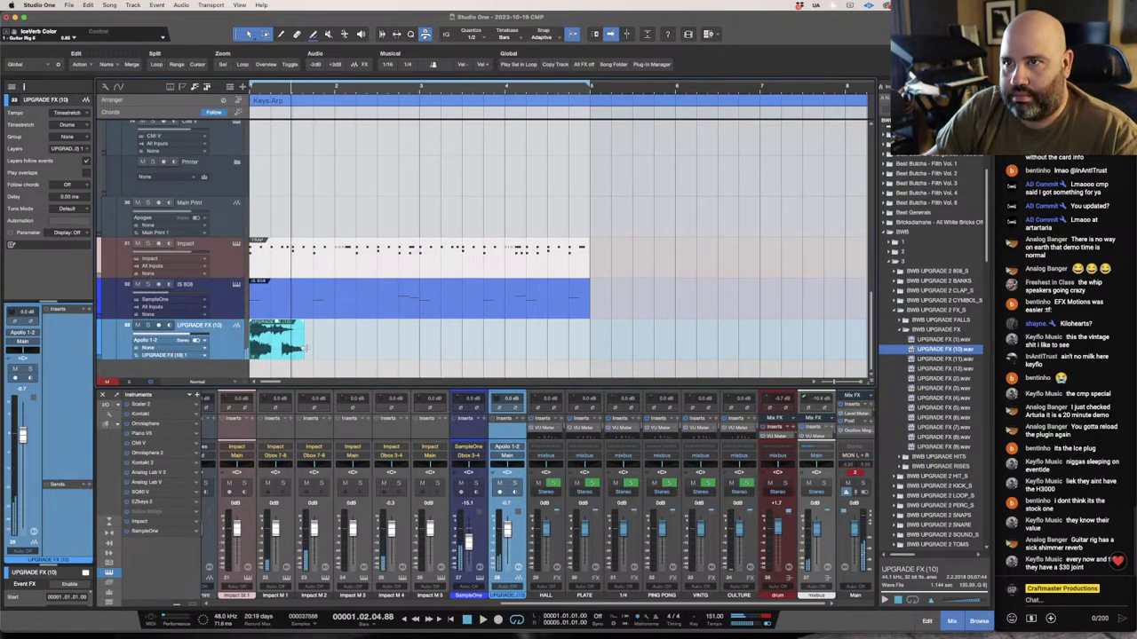
left_click_drag(305, 349, 324, 350)
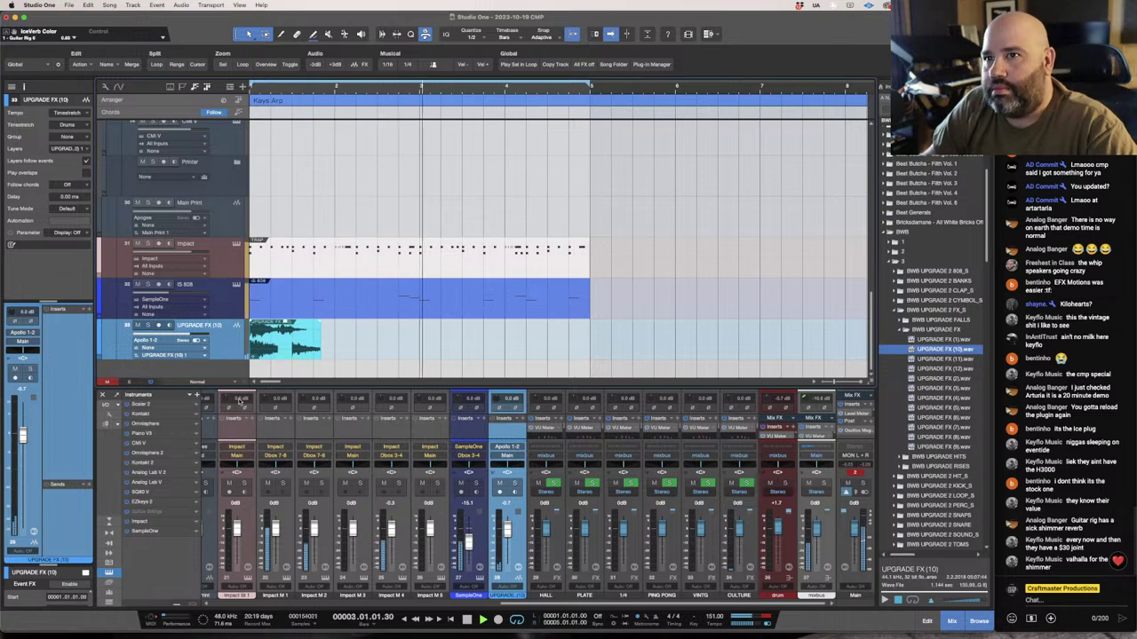
Route the UPGRADE FX (10) track's output to Dbox 1-2 and lower its volume to -11.1 dB during playback.
key("Home")
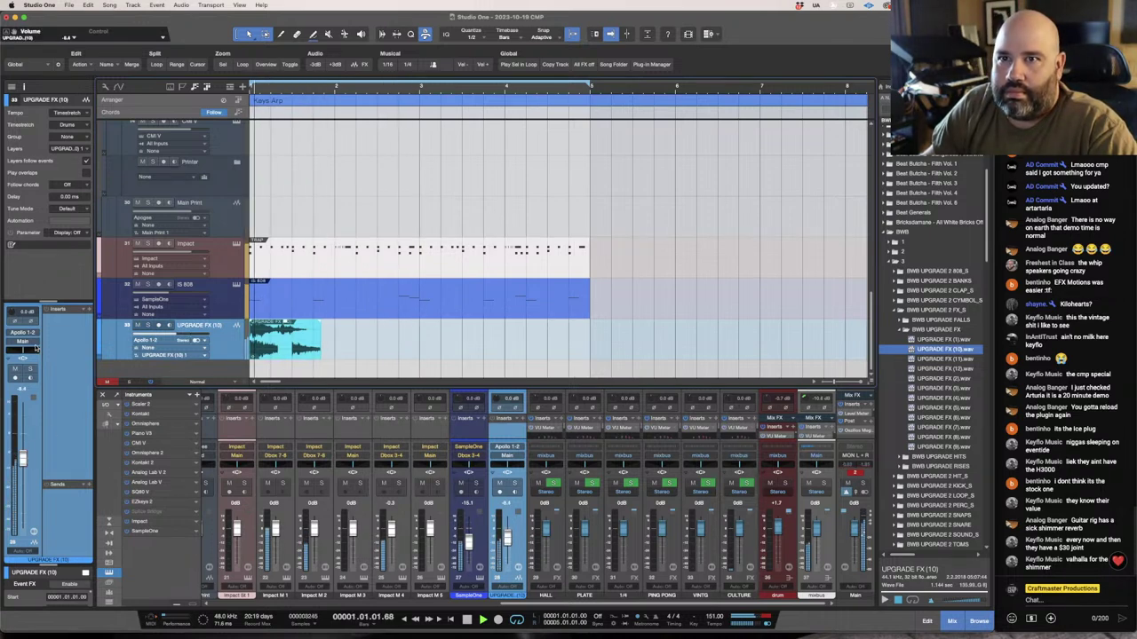
left_click(26, 341)
left_click(39, 360)
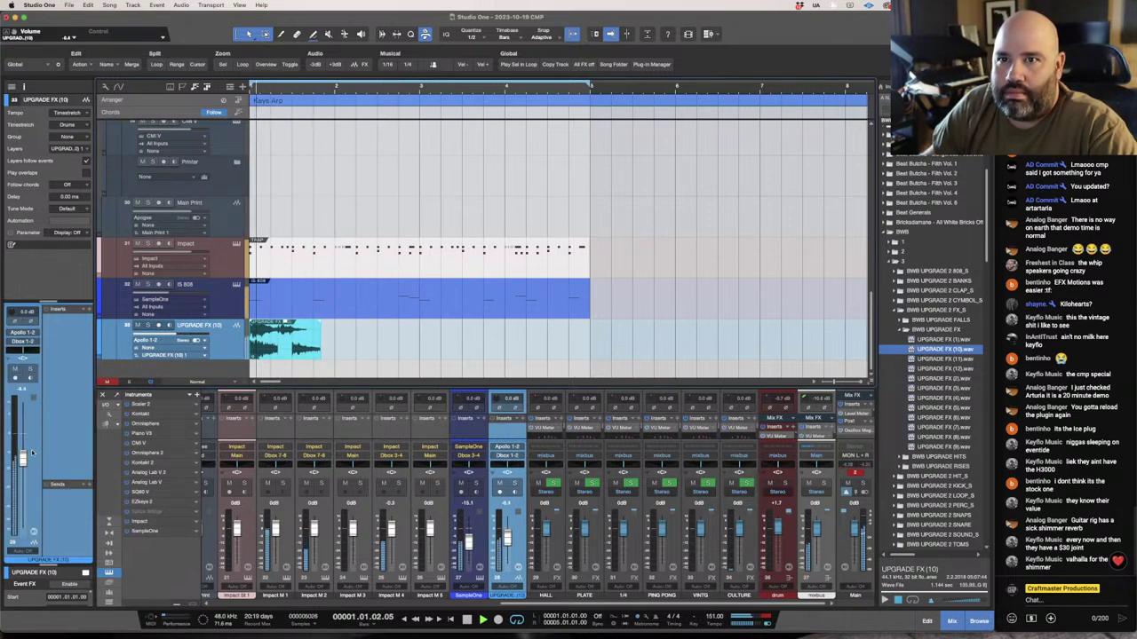
left_click_drag(26, 460, 26, 466)
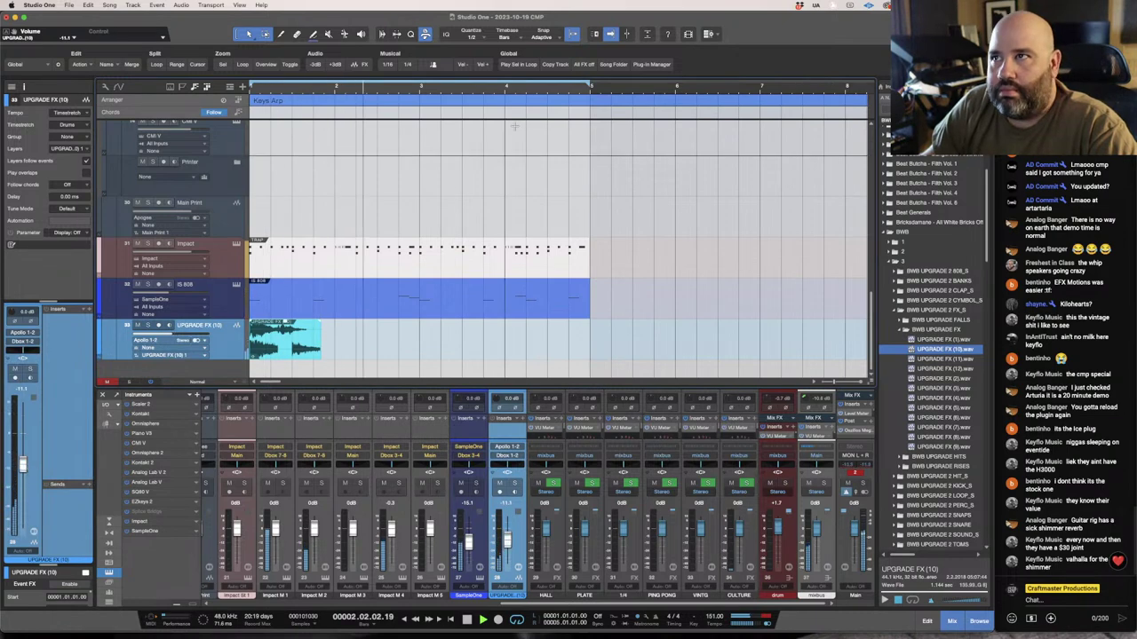
Duplicate the four-bar Omnisphere 2 slices together with the Impact and IS 808 events so they fill bars 5 to 8.
key("w")
key("w")
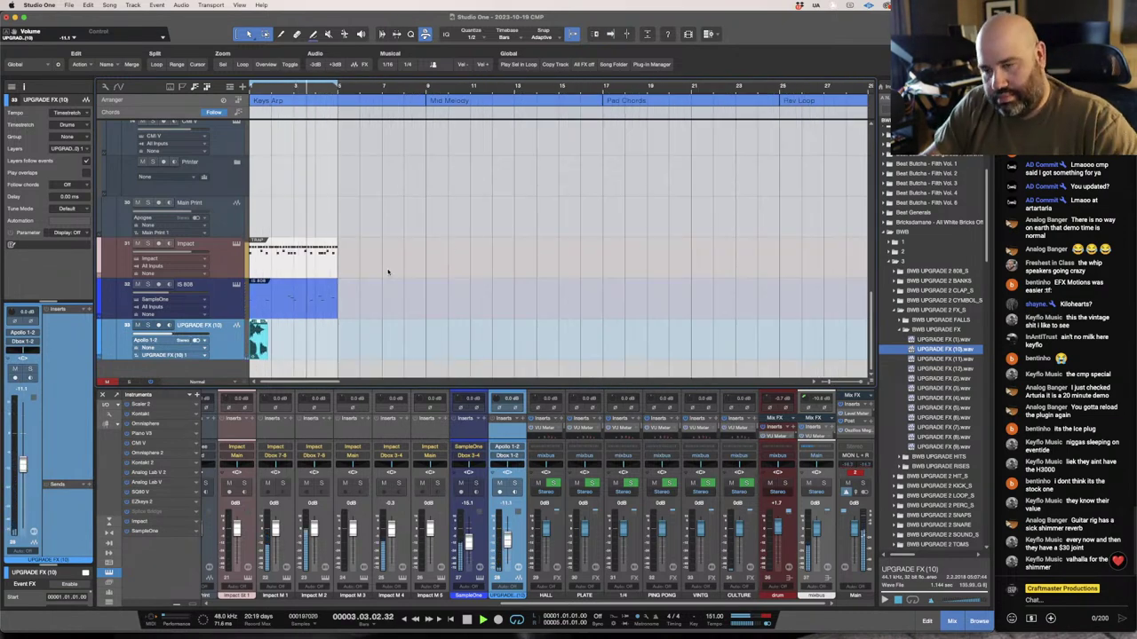
key("shift+w")
key("shift+w")
left_click_drag(375, 307, 251, 182)
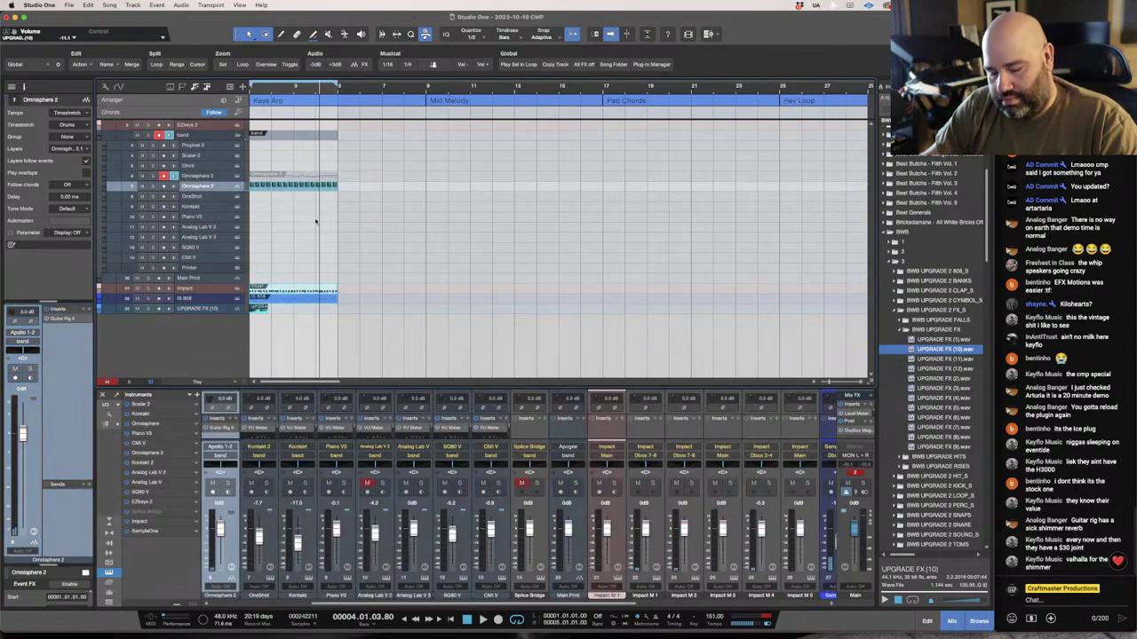
key("d")
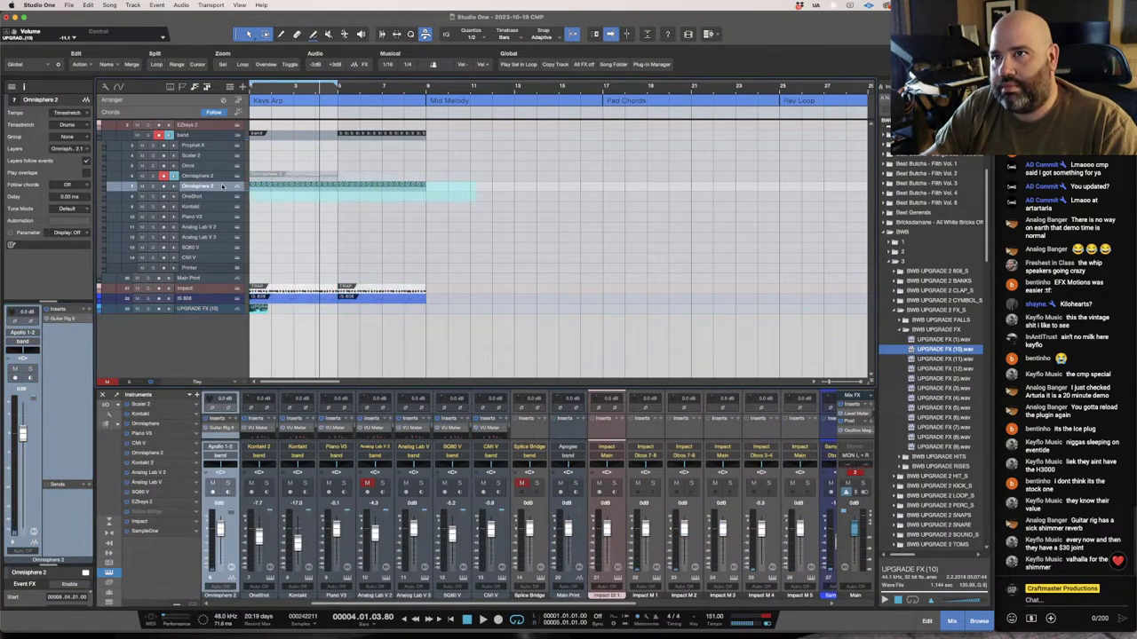
Merge all the Omnisphere 2 audio slices into one event and extend the playback loop to bar 9.
left_click(224, 187)
left_click(224, 188)
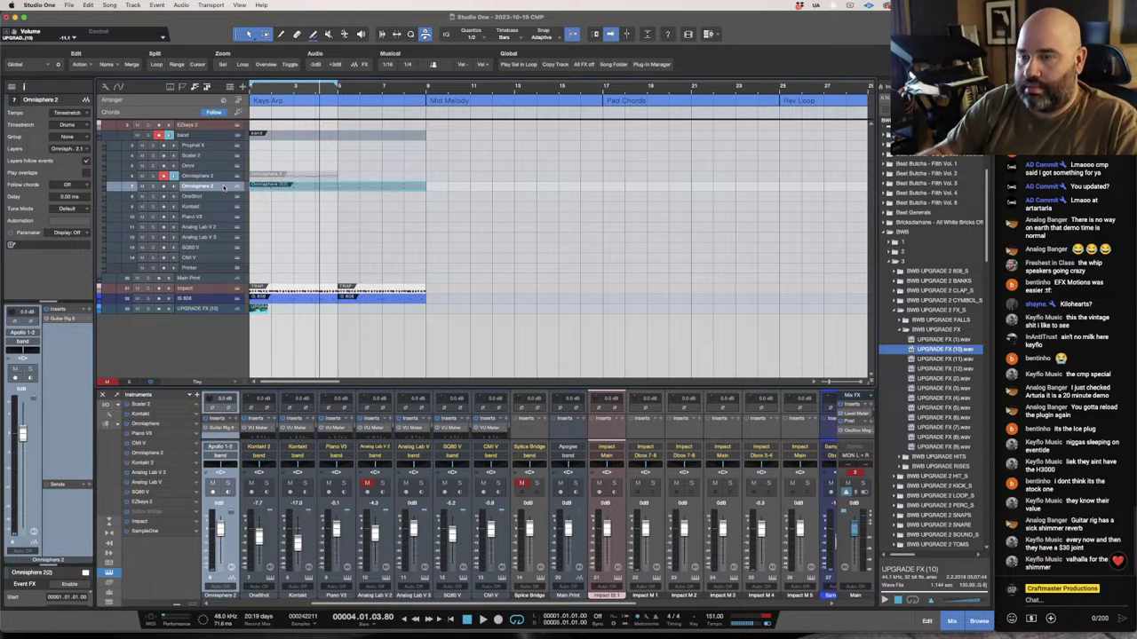
key("space")
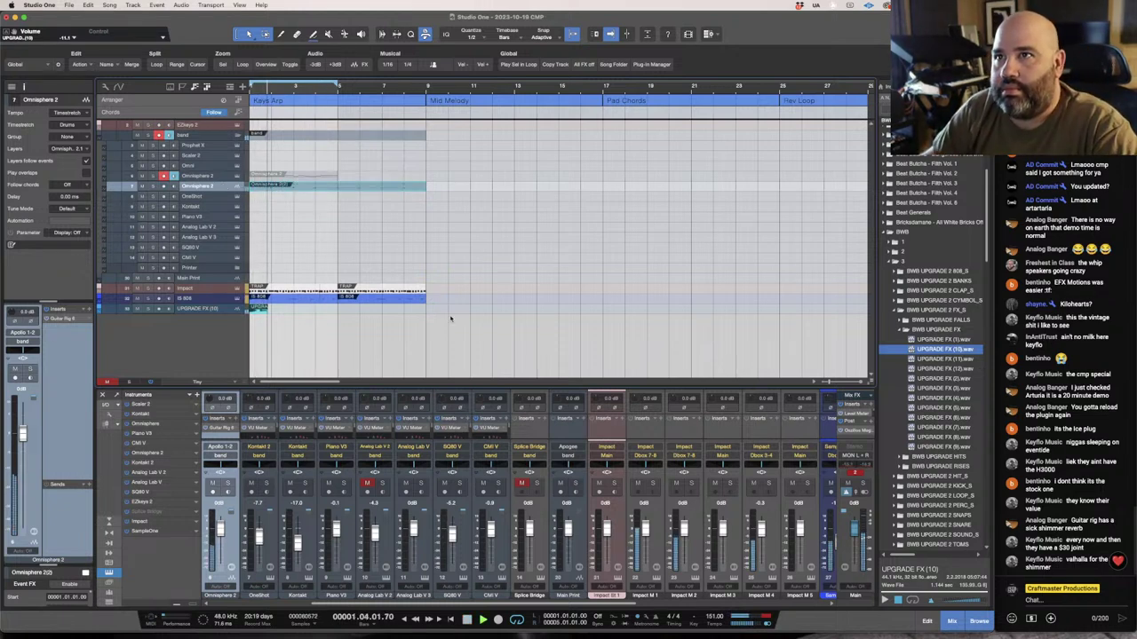
left_click_drag(337, 86, 417, 124)
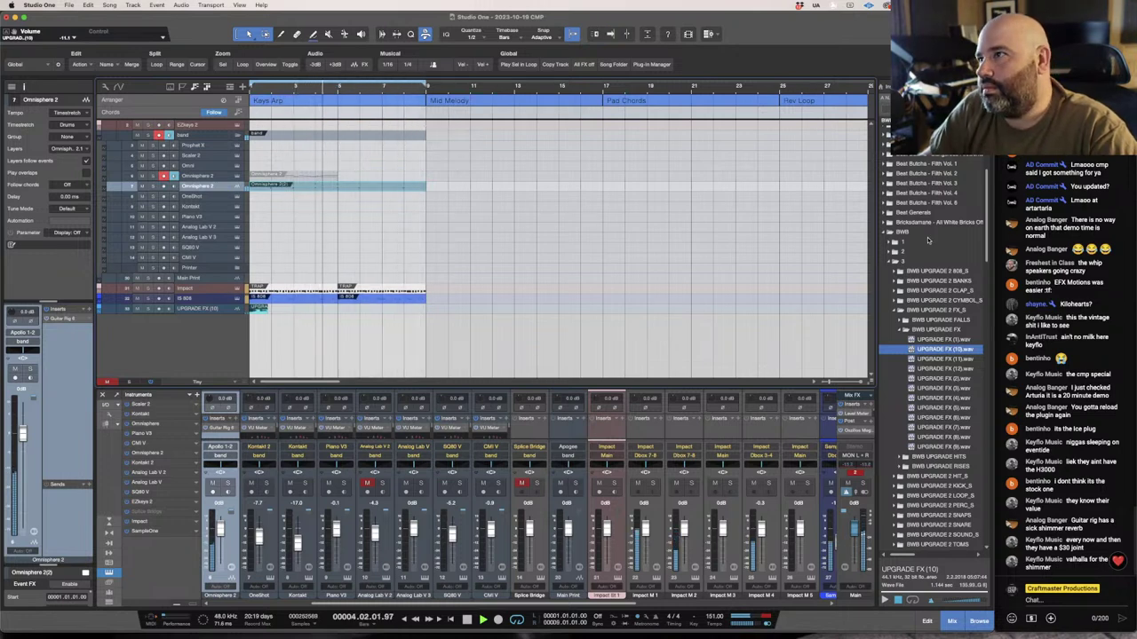
Collapse the BWB sample folder and shorten the UPGRADE FX (10) event to about a quarter beat past beat 2 of bar 1.
left_click(888, 232)
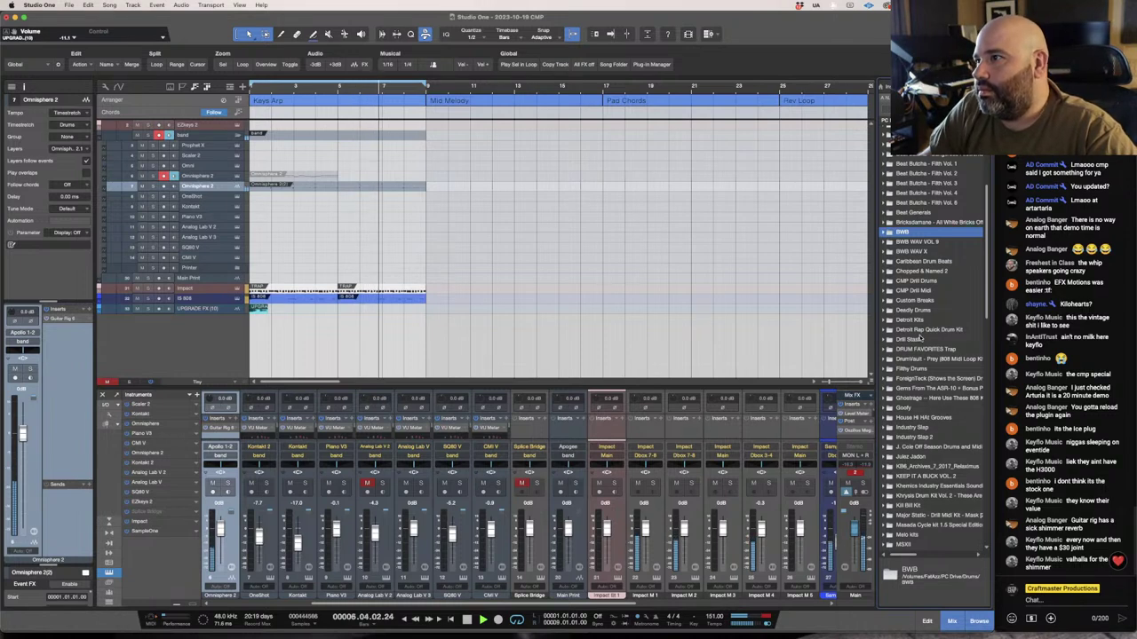
left_click(258, 308)
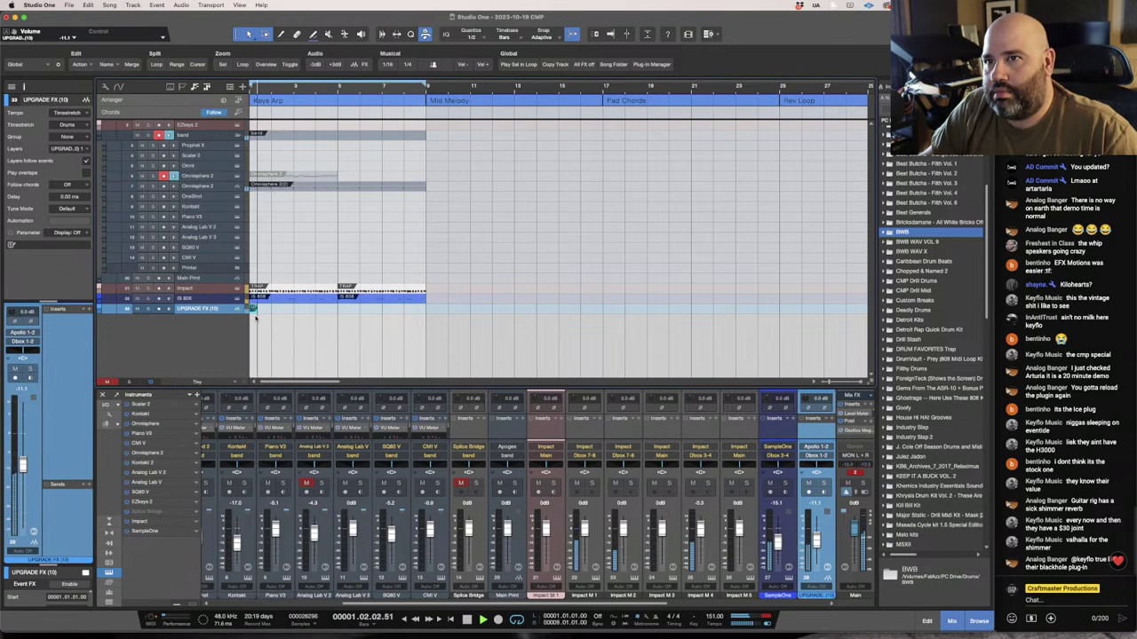
key("e")
key("e")
key("e")
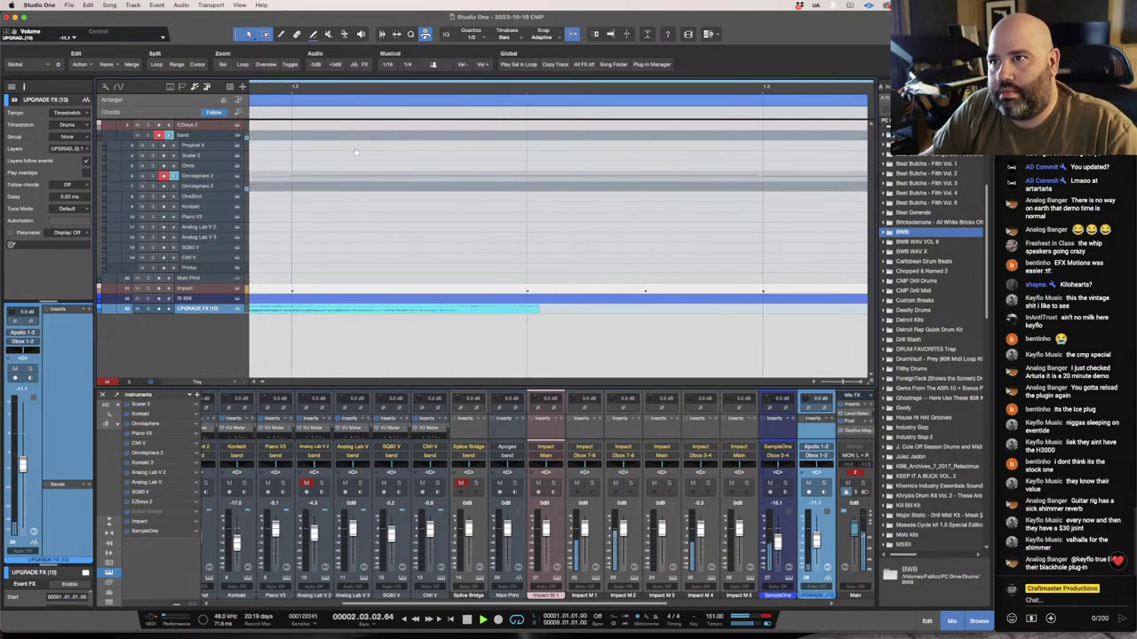
left_click_drag(453, 311, 407, 312)
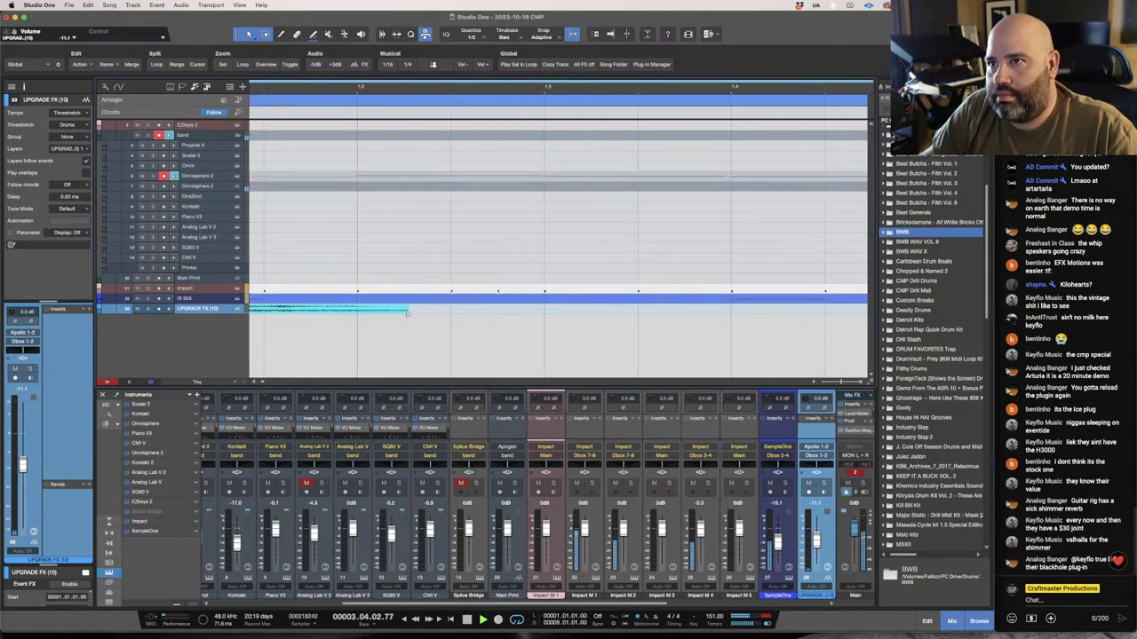
Add a send from the UPGRADE FX (10) track to the 1/4 delay channel and play the song.
left_click(88, 486)
left_click(93, 490)
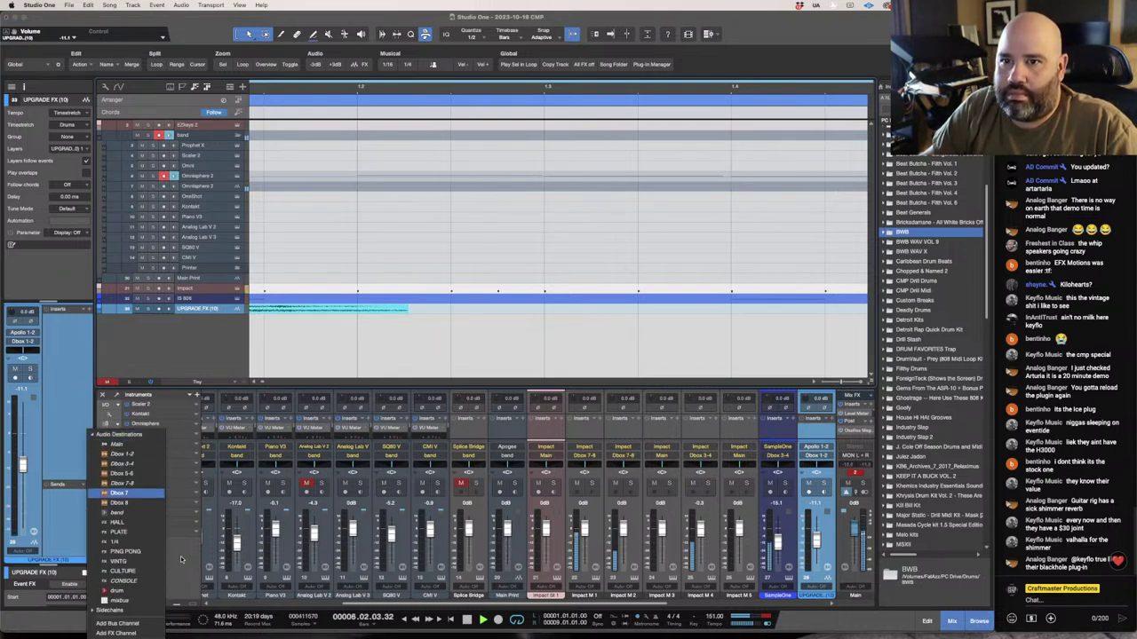
left_click(118, 541)
key("space")
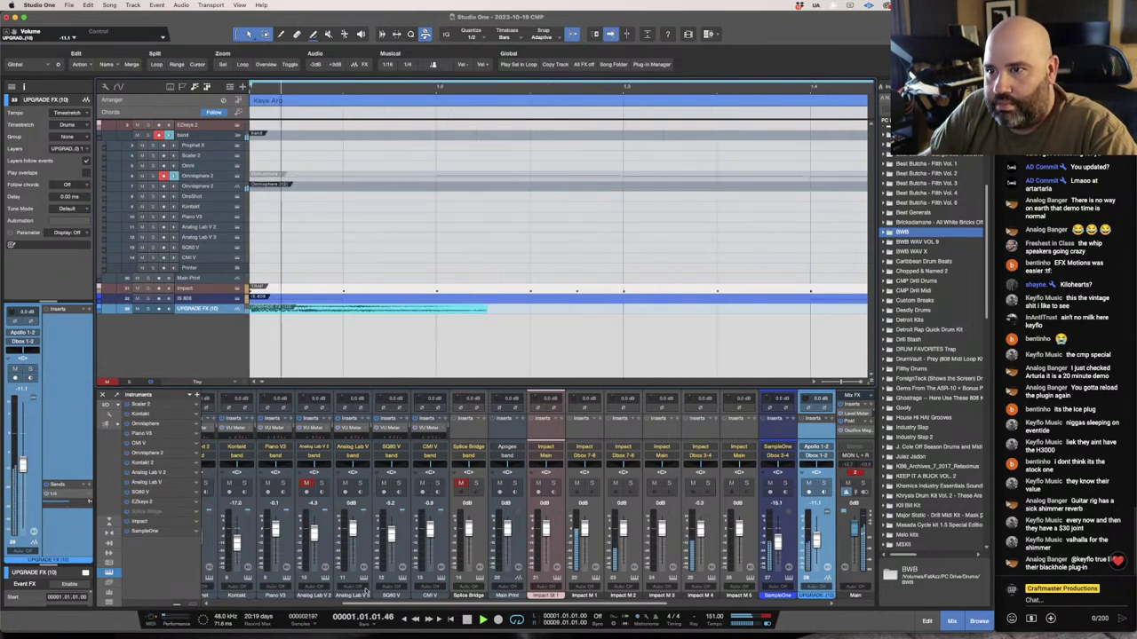
Route all the effects channels from HALL to CULTURE together to the Dbox 3-4 output.
scroll(667, 406, "right", 5)
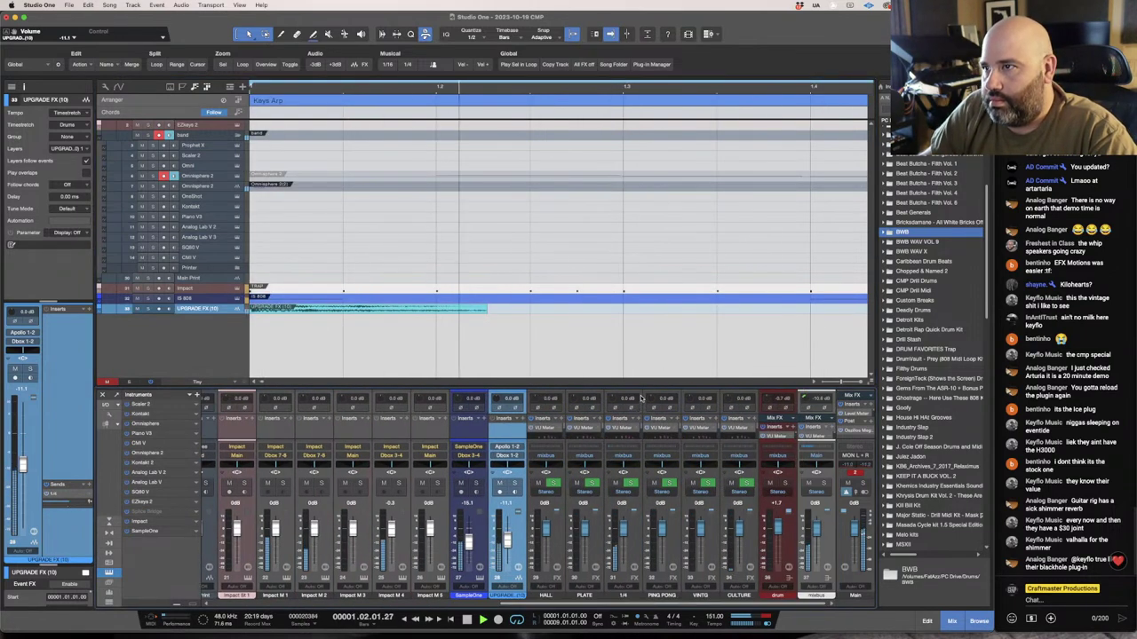
key("F3")
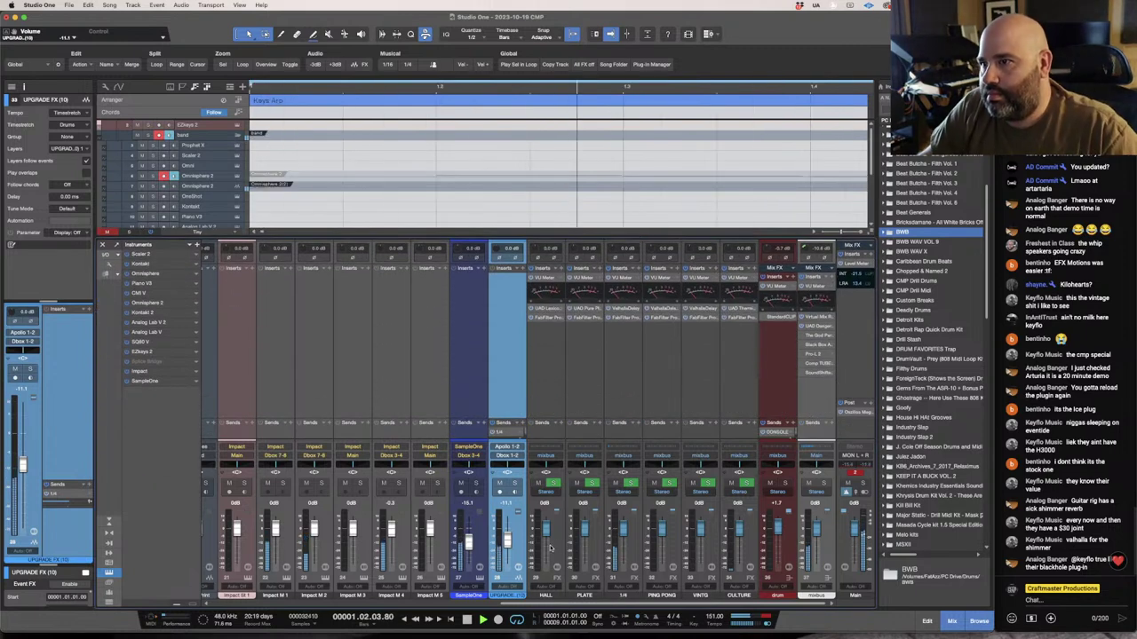
left_click(550, 548)
left_click(752, 500, "shift")
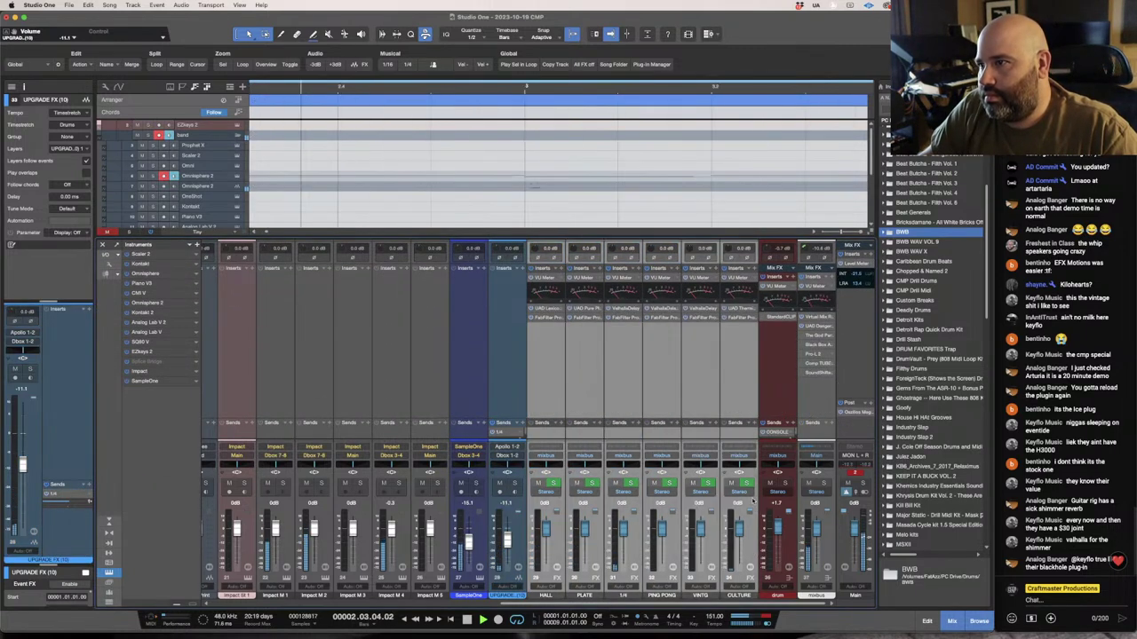
left_click(750, 462)
left_click(765, 312)
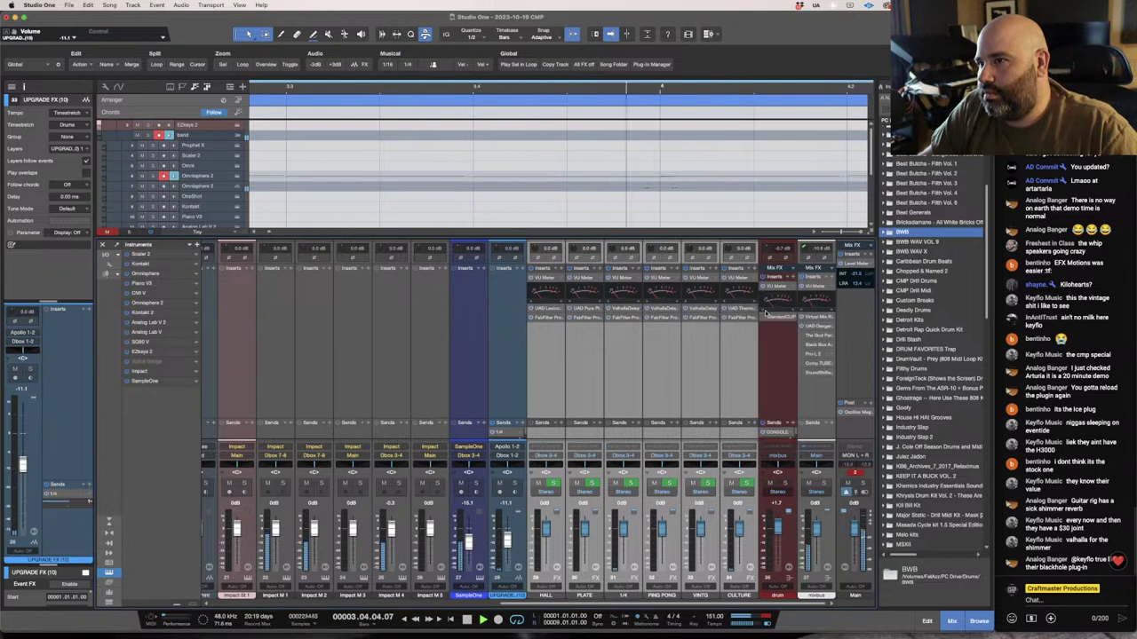
key("comma")
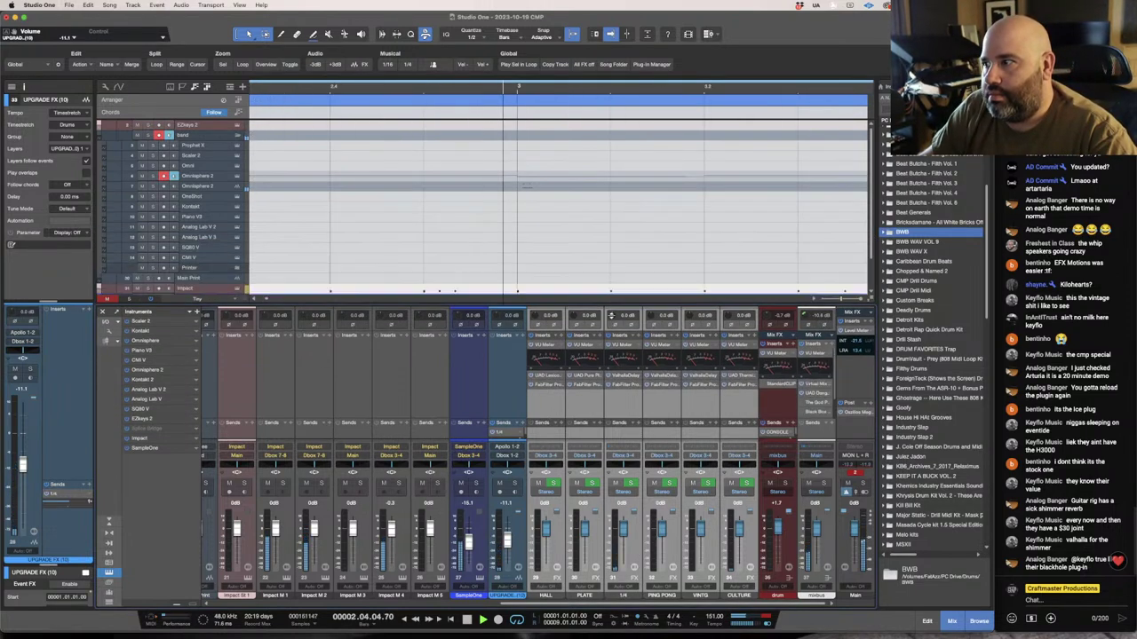
Audition the first loops in the Percussion Loops folder of Onlyxne Percussion Loops XI, from afterglow 122 to basement party 158.
left_click_drag(533, 235, 533, 435)
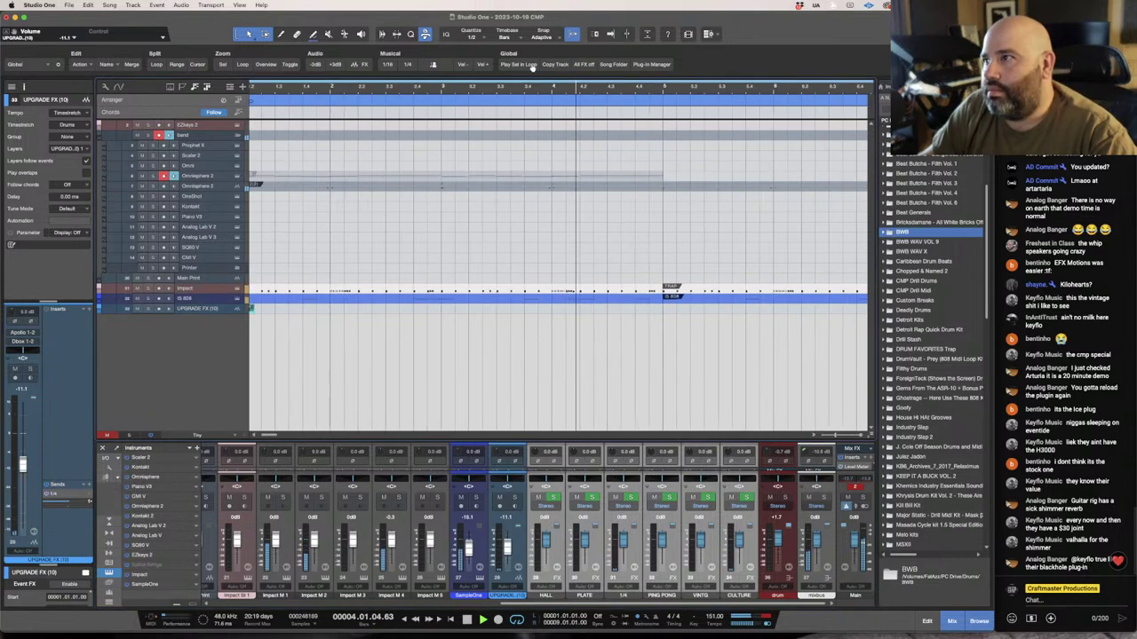
key("w")
key("w")
key("w")
scroll(904, 321, "down", 10)
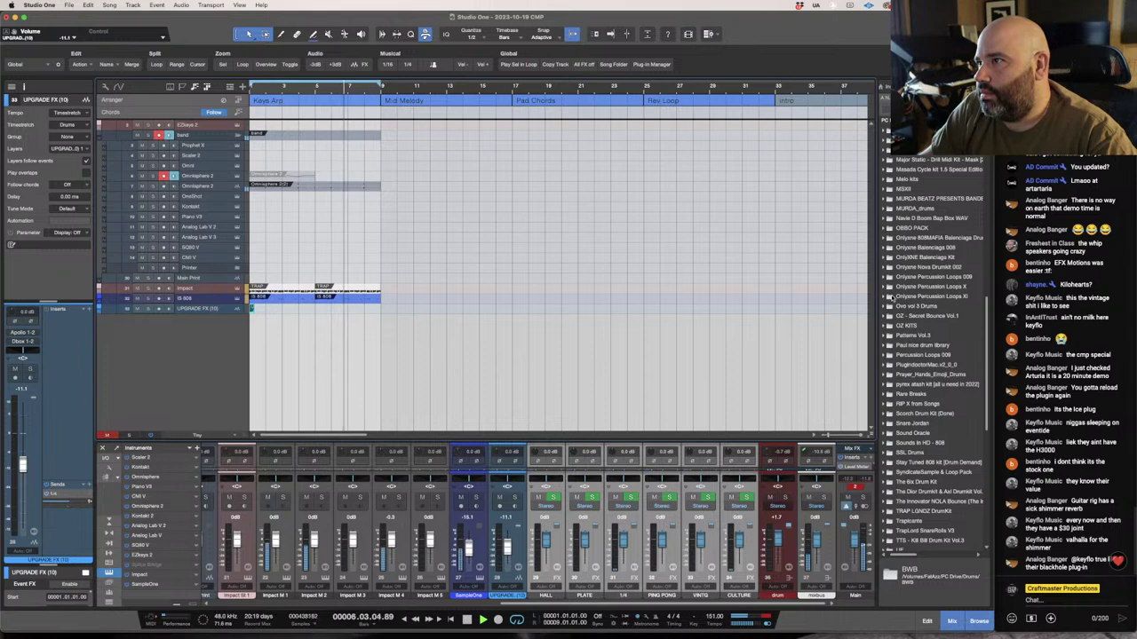
left_click(889, 297)
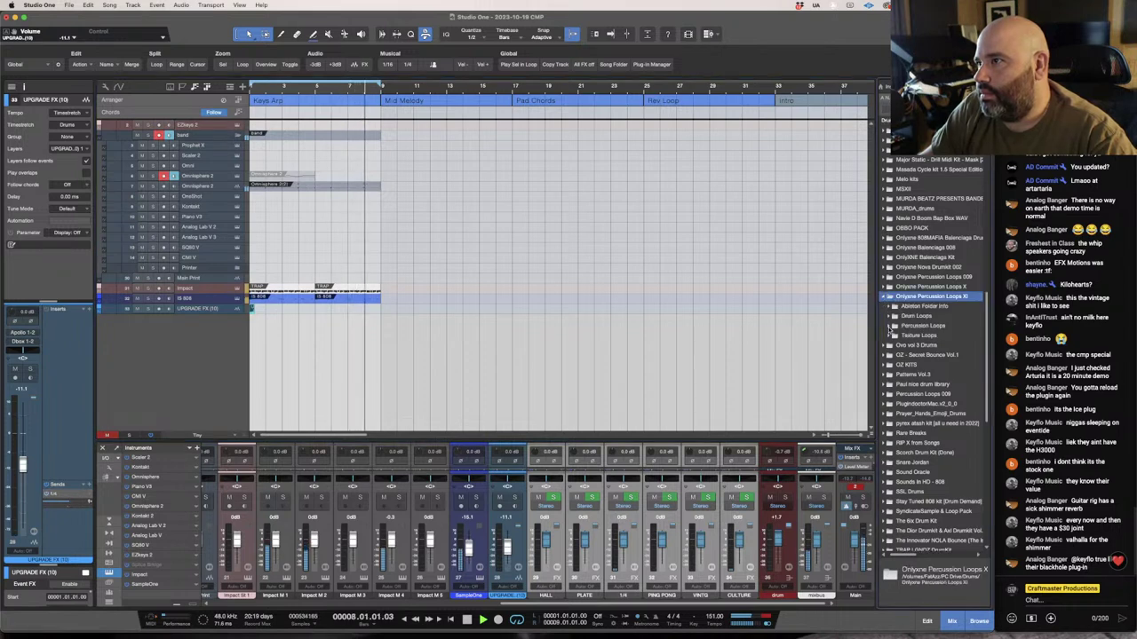
left_click(890, 327)
left_click(913, 336)
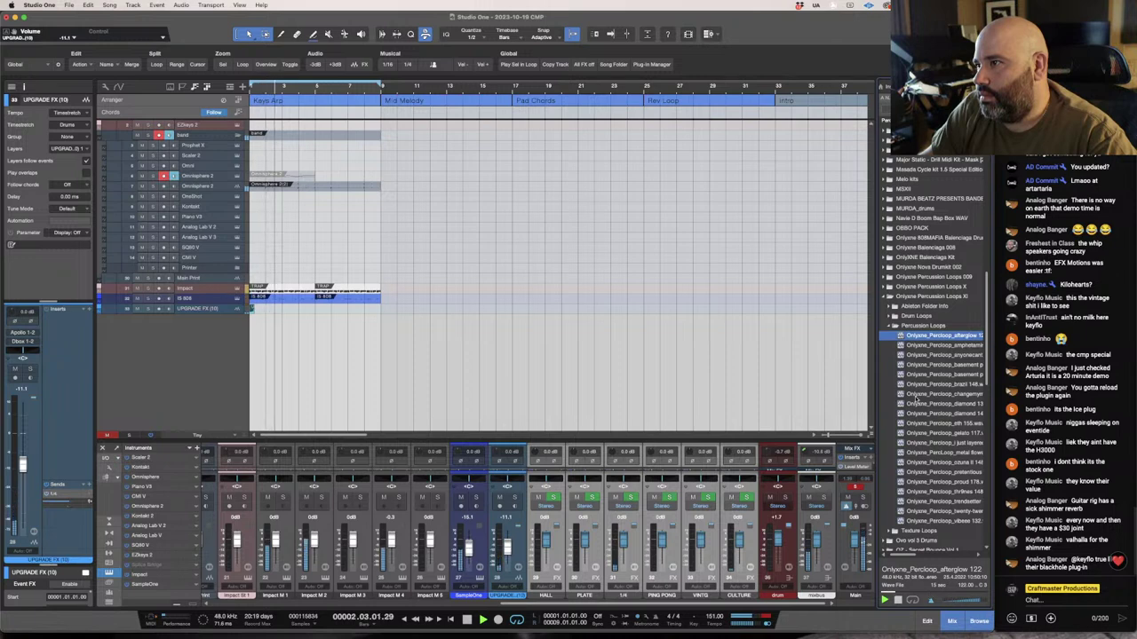
left_click(924, 345)
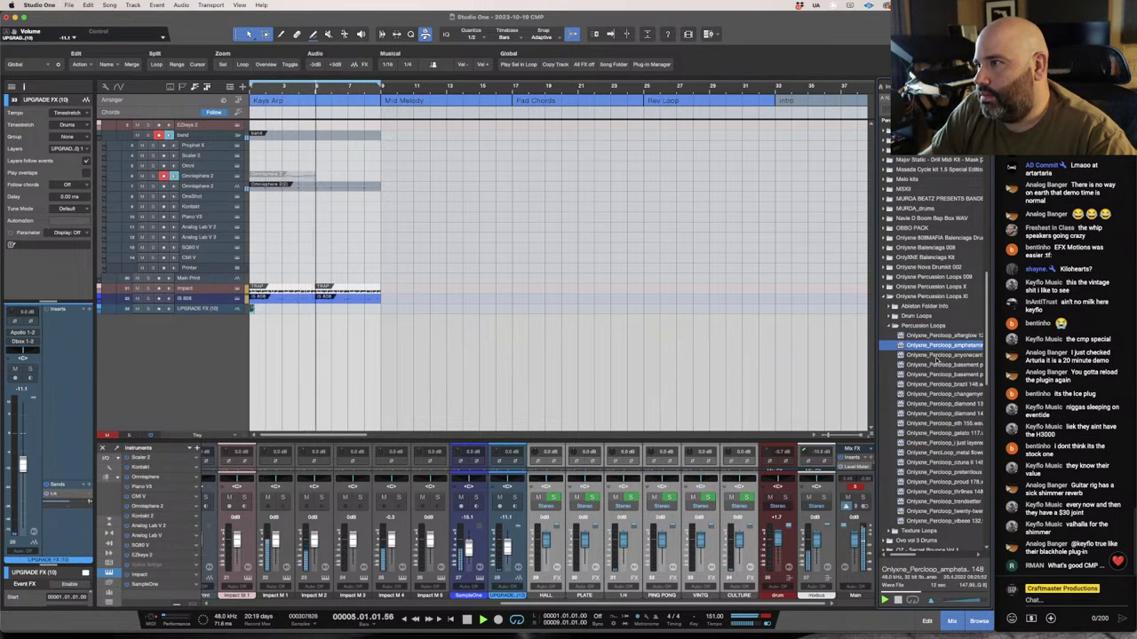
left_click(938, 356)
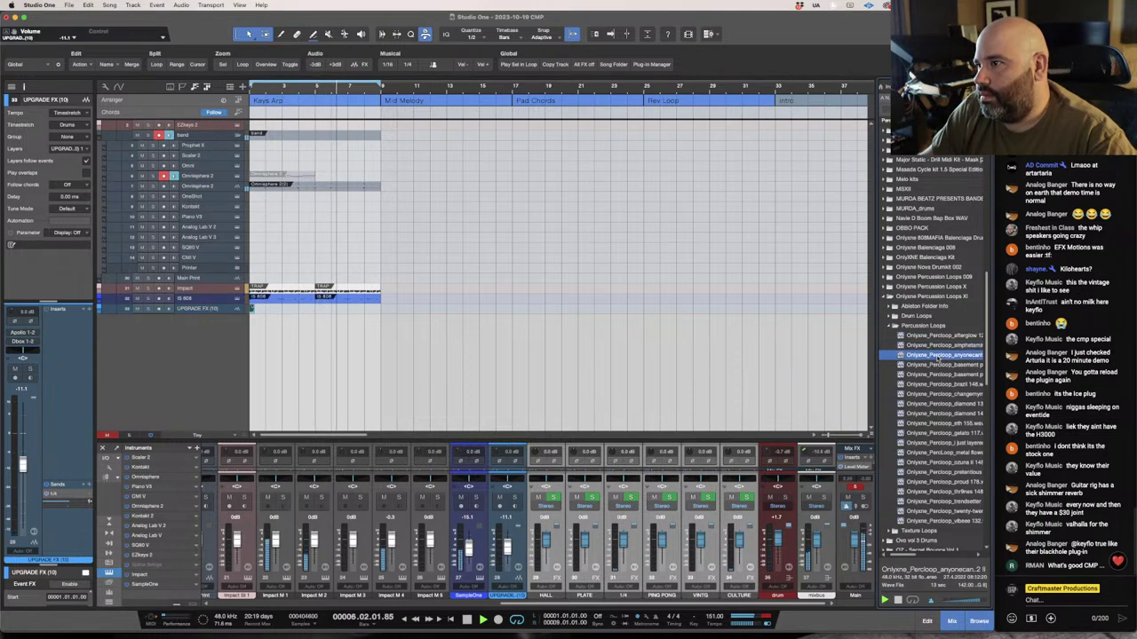
left_click(940, 366)
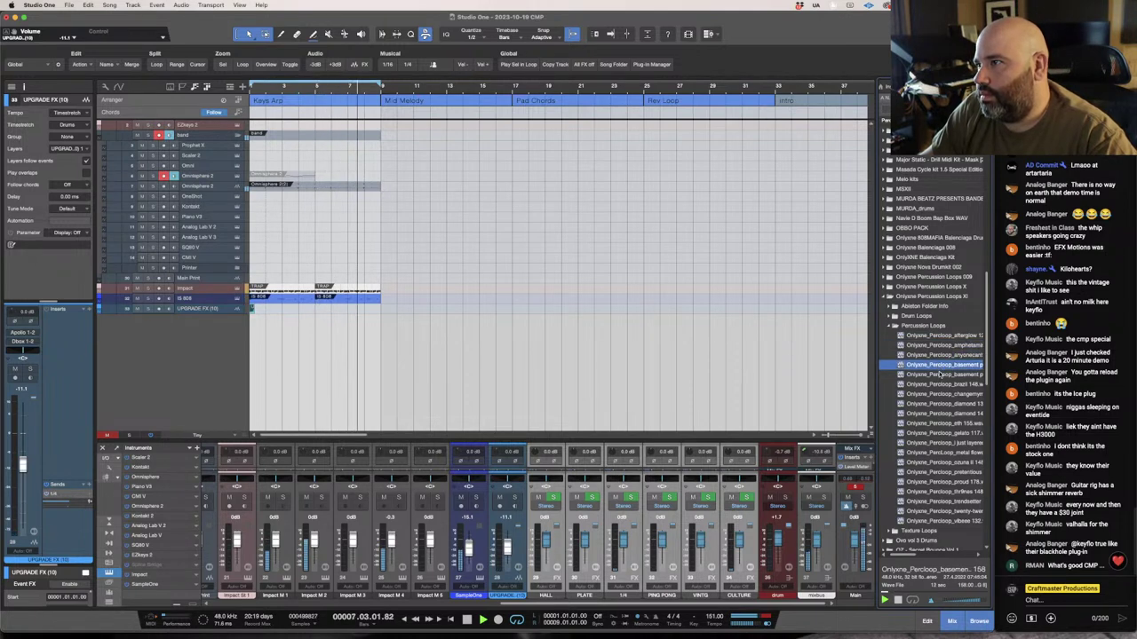
Place Onlyxne_Percloop_basement party 158.wav on a new track at bar 1 and route its output to Dbox 5-6.
left_click_drag(885, 411, 829, 411)
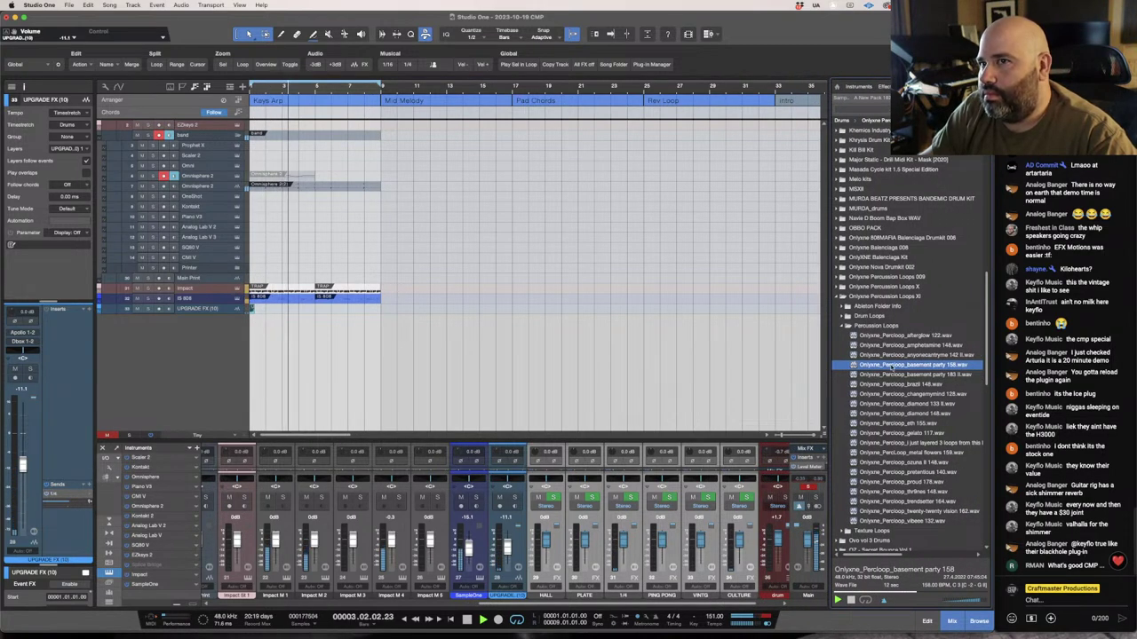
left_click_drag(906, 365, 266, 334)
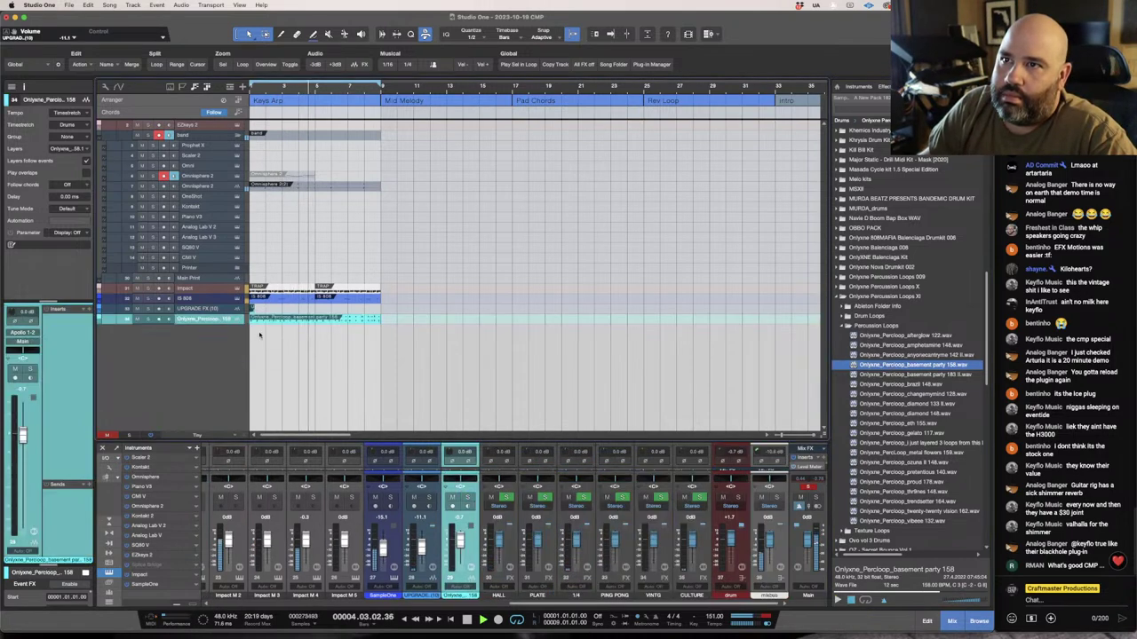
left_click(38, 344)
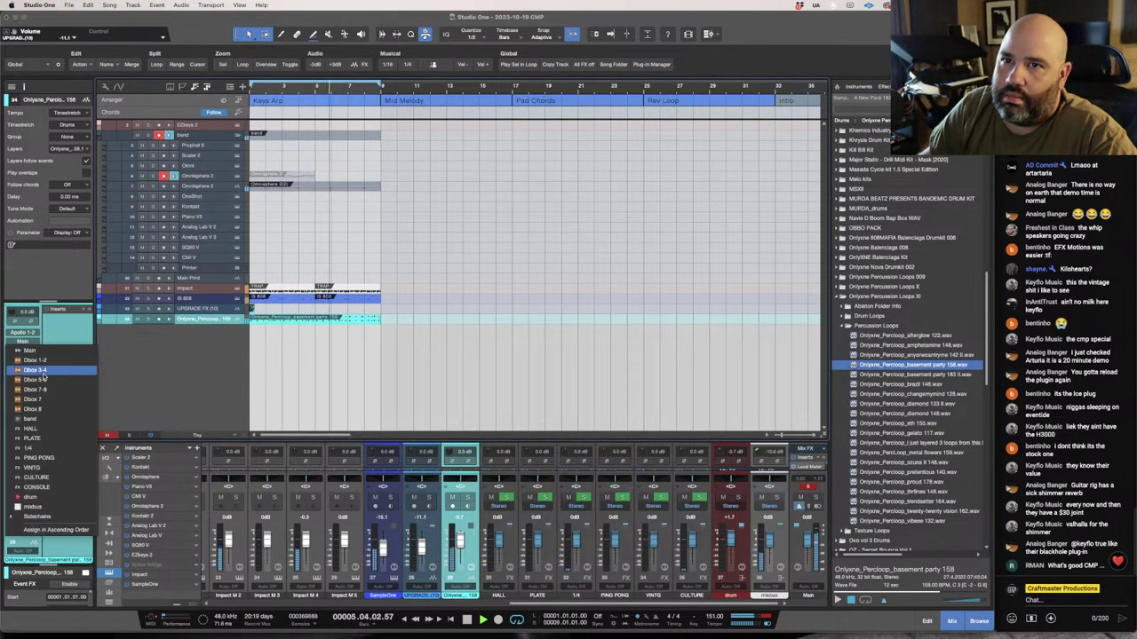
left_click(36, 375)
Lower the percussion loop track's volume to about -19.4 dB during playback.
left_click_drag(24, 433, 27, 466)
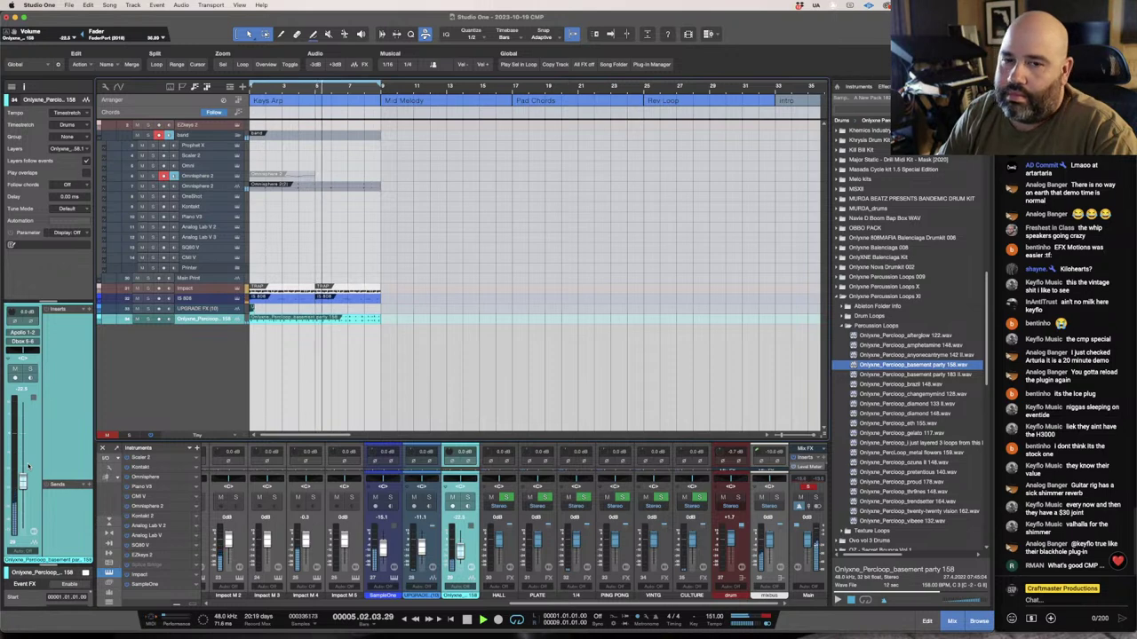
scroll(28, 468, "up", 2)
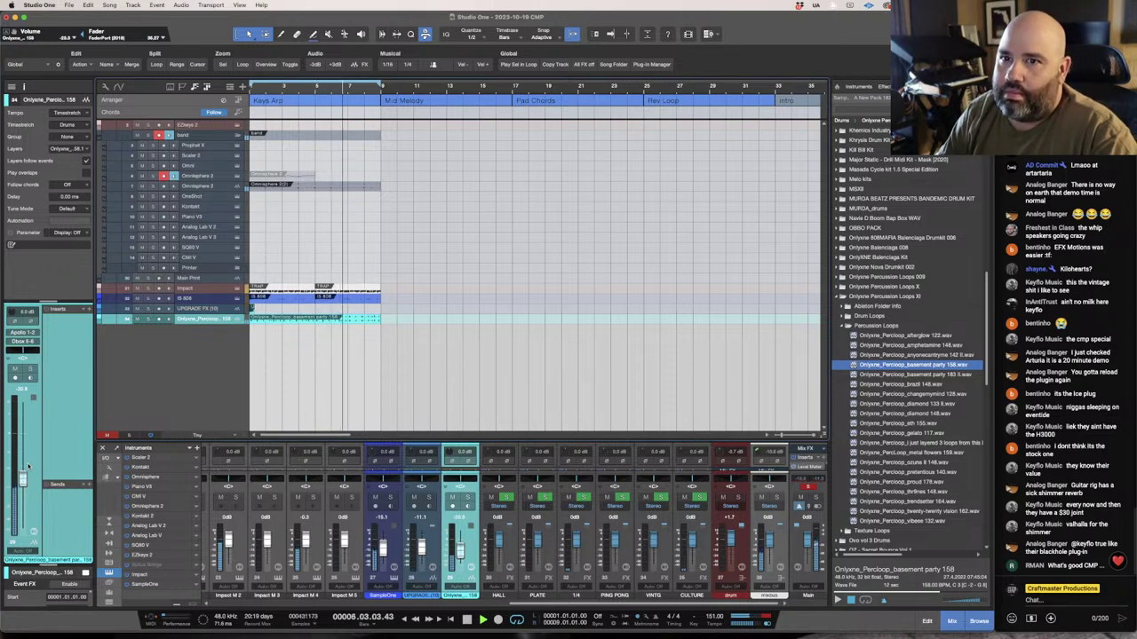
scroll(27, 467, "up", 2)
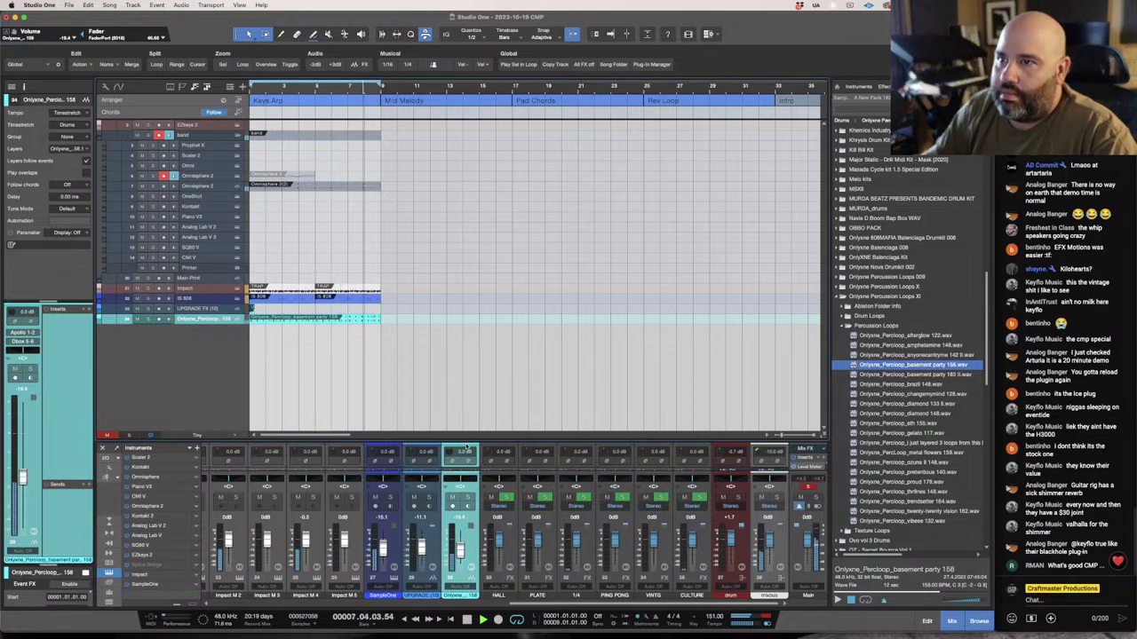
Enlarge the mixer console and add a HALL send to the basement party percussion loop channel.
left_click_drag(453, 438, 452, 272)
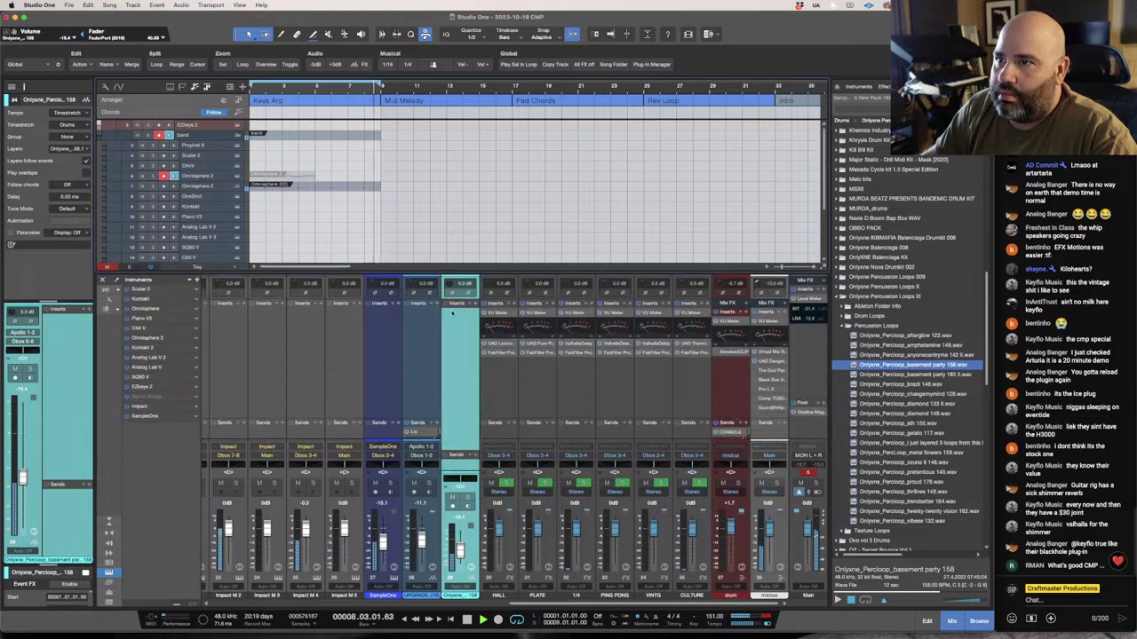
left_click(476, 456)
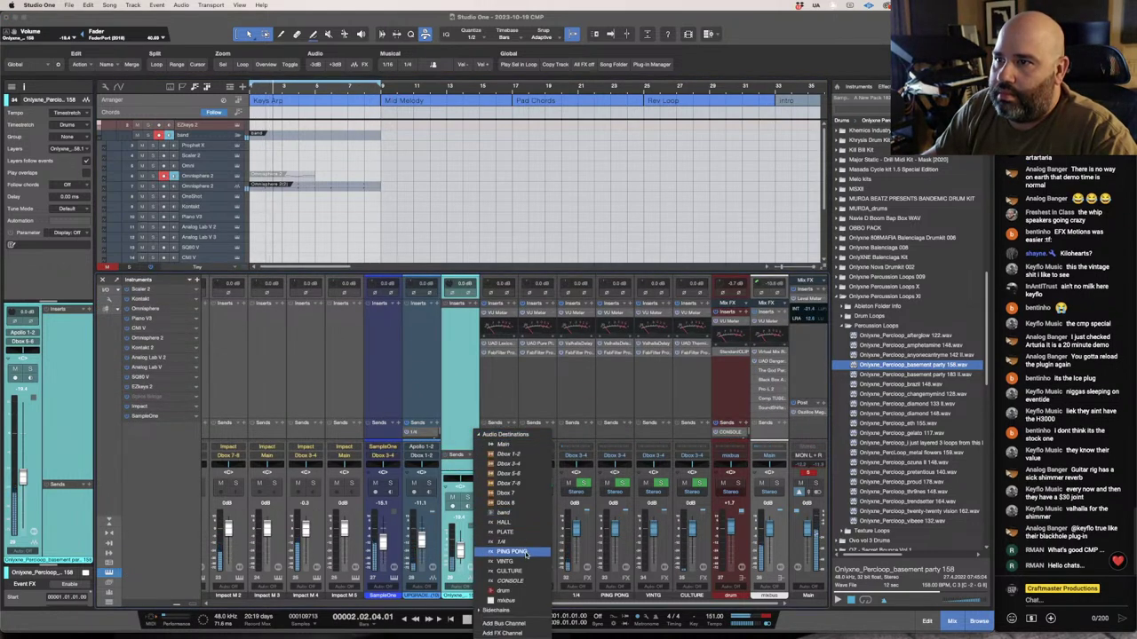
left_click(524, 524)
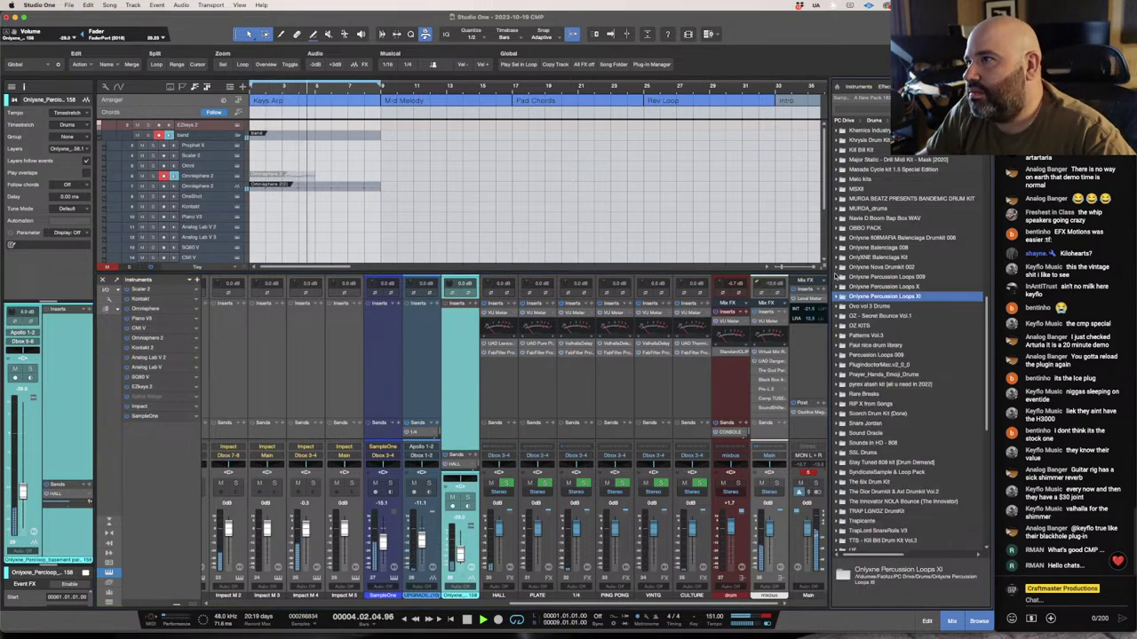
Leave the Onlyxne Percussion Loops XI folder, open BWB WAV X FX within BWB WAV X FXS and preview BWB WAV X FX (1).wav.
left_click(840, 298)
scroll(839, 267, "up", 3)
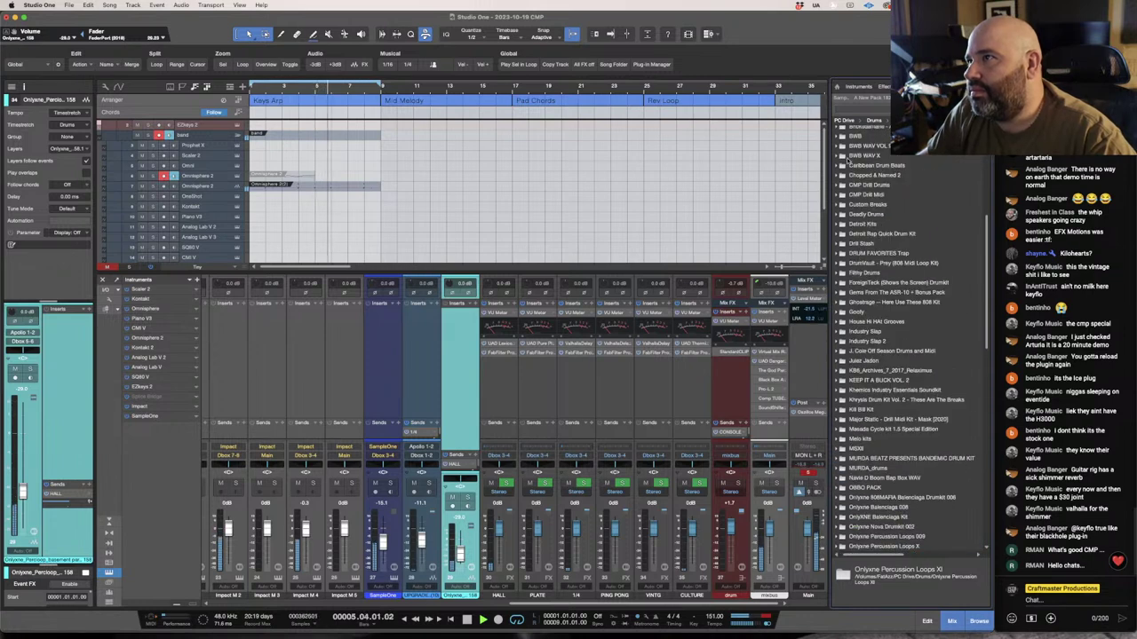
left_click(840, 156)
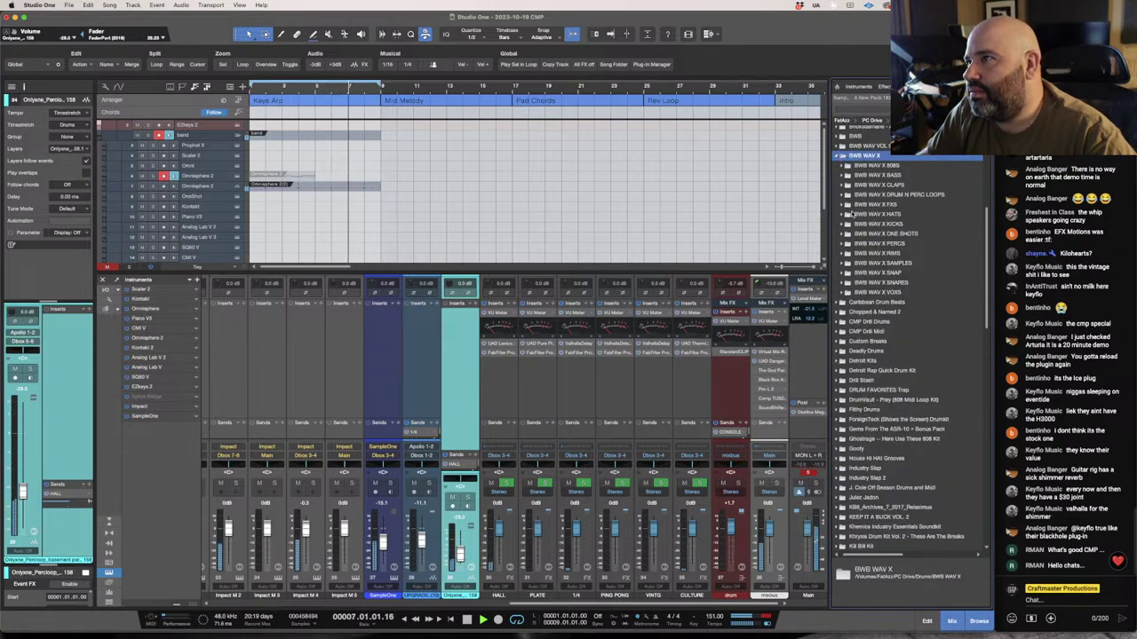
left_click(844, 205)
left_click(851, 216)
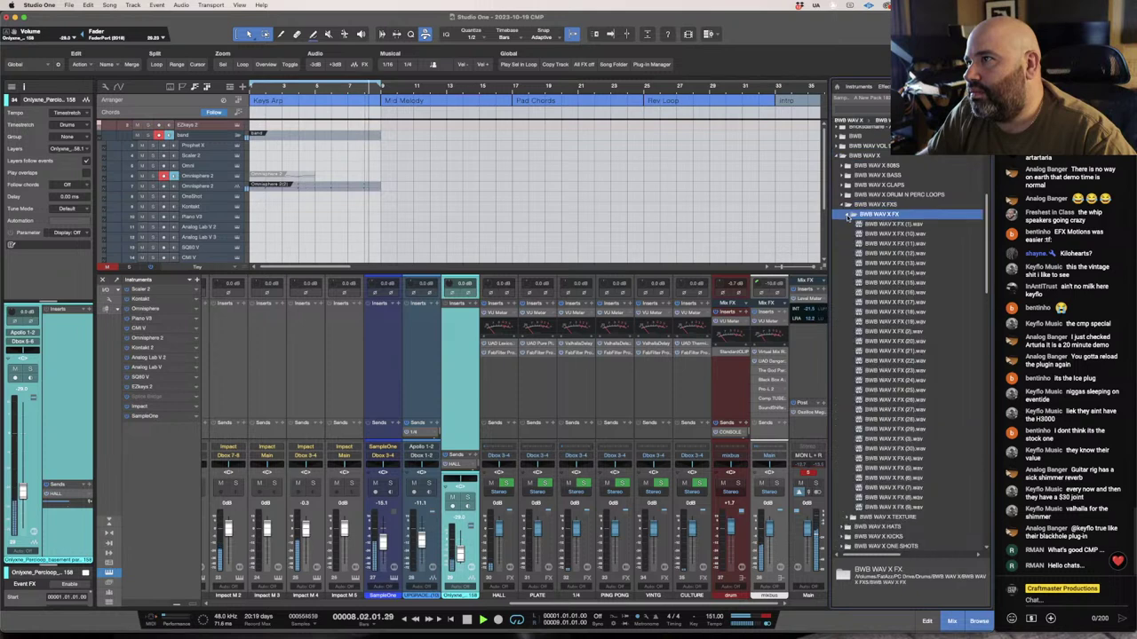
key("Down")
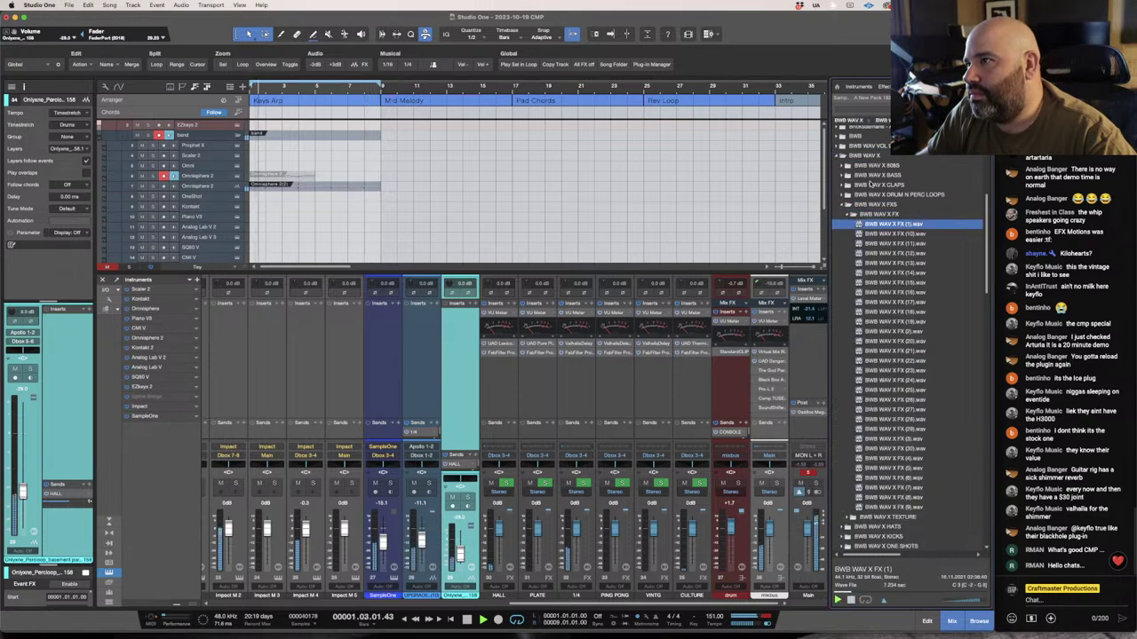
Audition a selection of samples down the BWB WAV X FX folder, from FX (12) to FX (9).
left_click(888, 253)
left_click(888, 305)
left_click(887, 390)
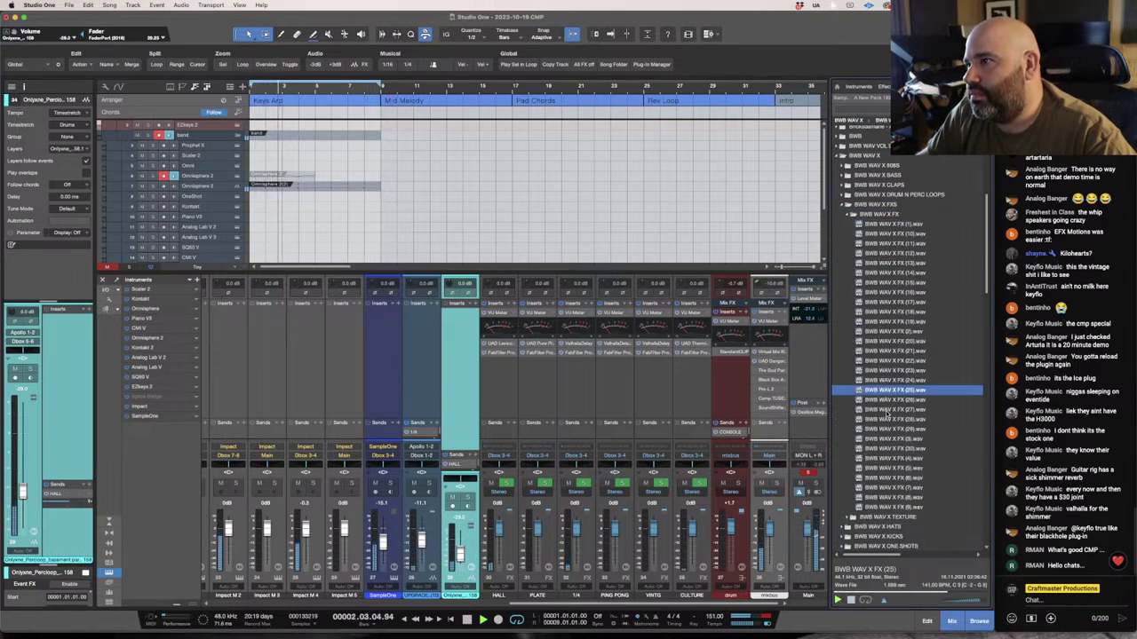
left_click(888, 405)
left_click(894, 450)
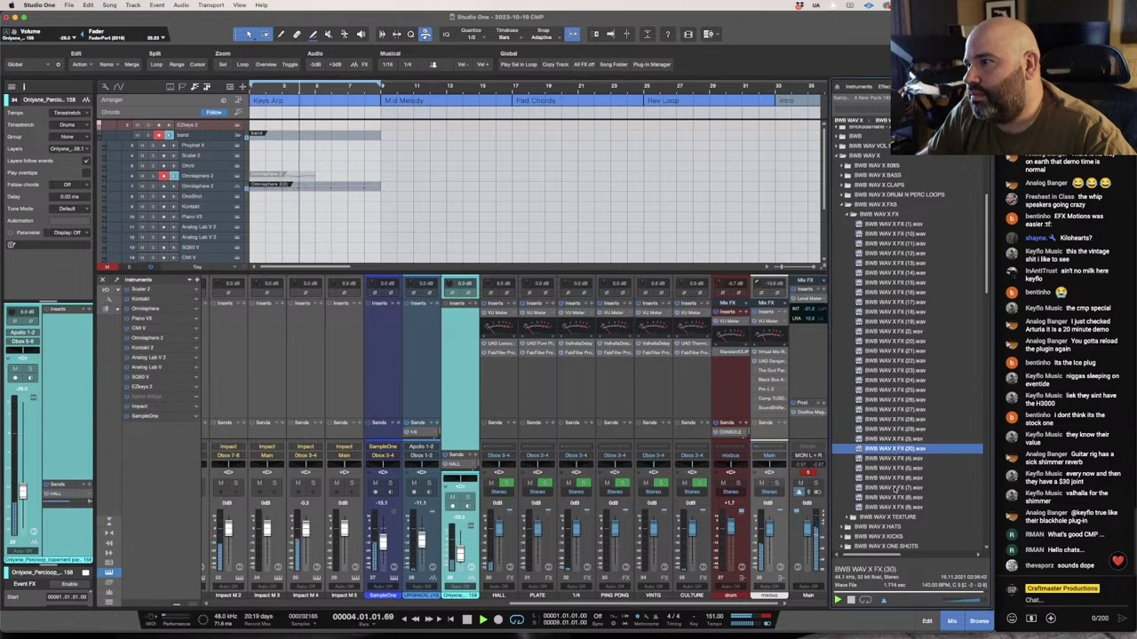
left_click(895, 497)
left_click(897, 508)
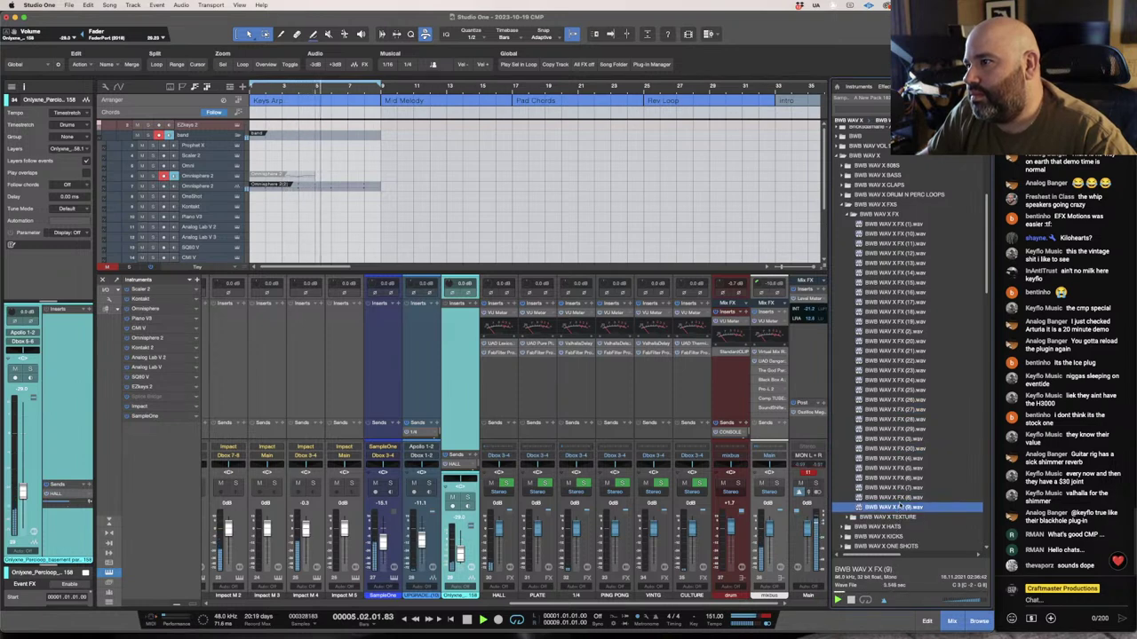
Audition further BWB WAV X FX samples back up the list, from FX (7) to FX (1).
left_click(899, 489)
left_click(900, 439)
left_click(899, 420)
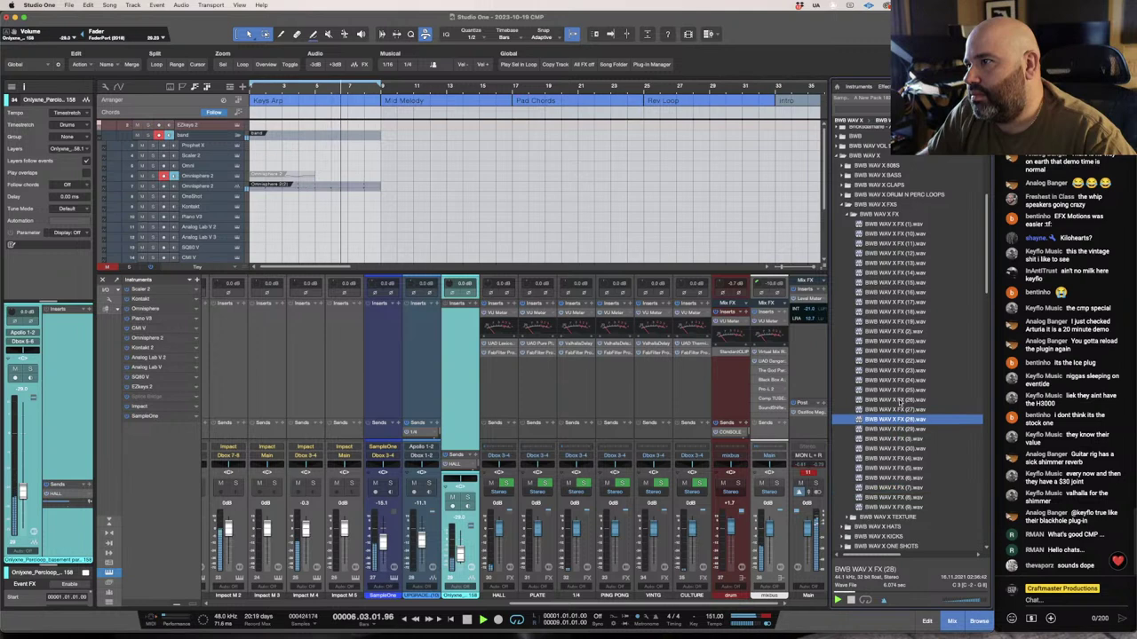
left_click(901, 400)
left_click(900, 371)
left_click(899, 333)
left_click(901, 294)
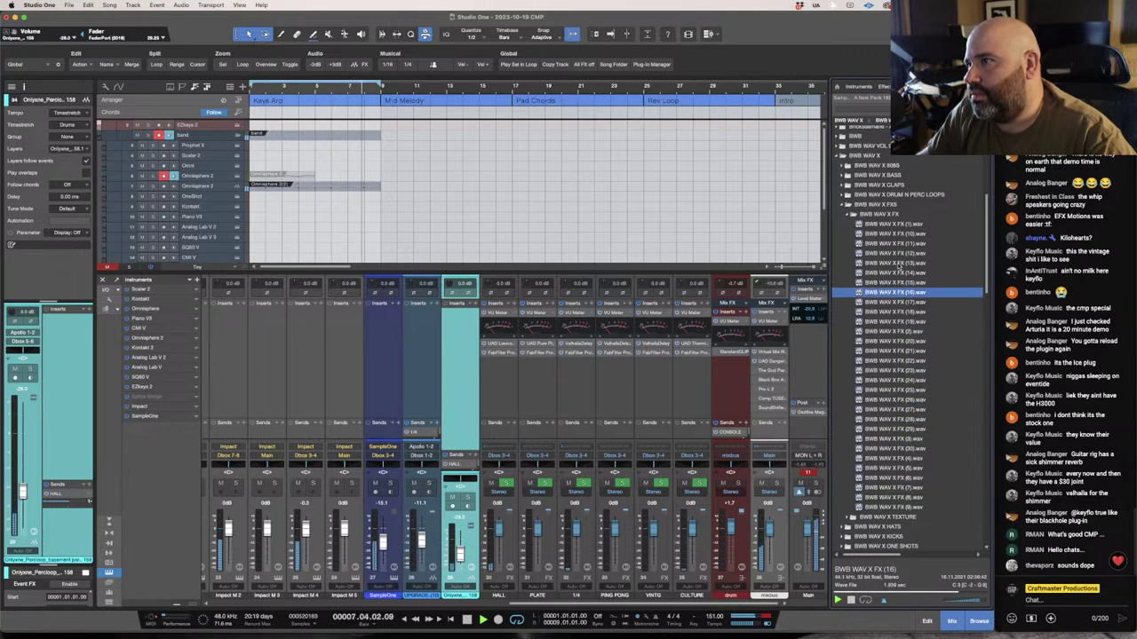
left_click(897, 254)
left_click(896, 226)
Close the BWB WAV X FXS folders, open BWB WAV X VOXS and audition vocal samples from VOX (10) down to VOX (9).
left_click(851, 216)
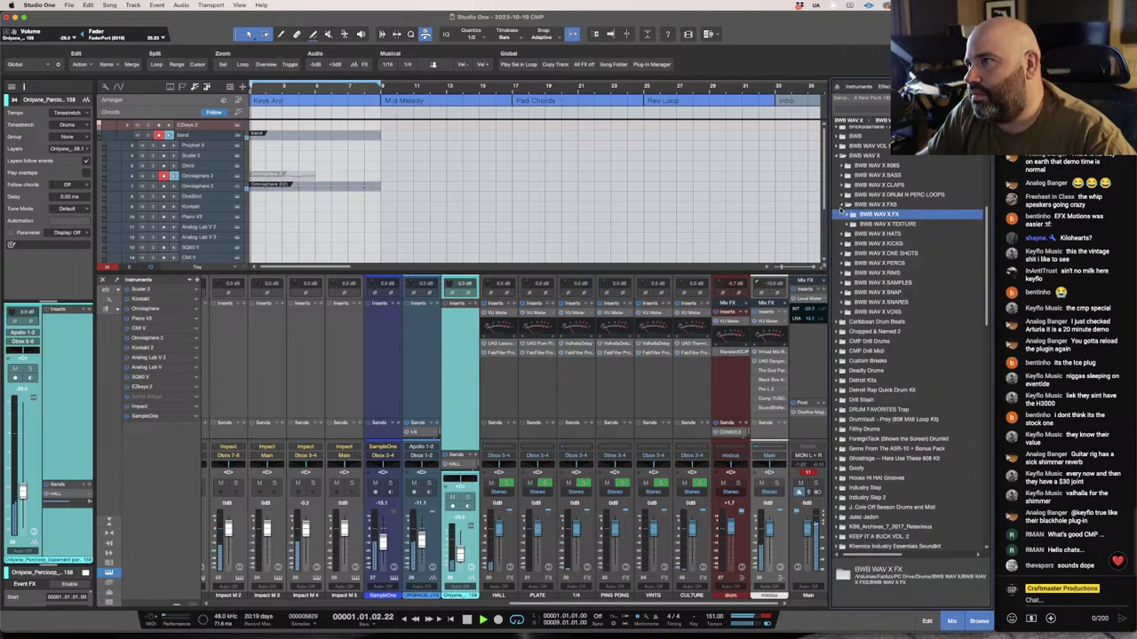
left_click(840, 206)
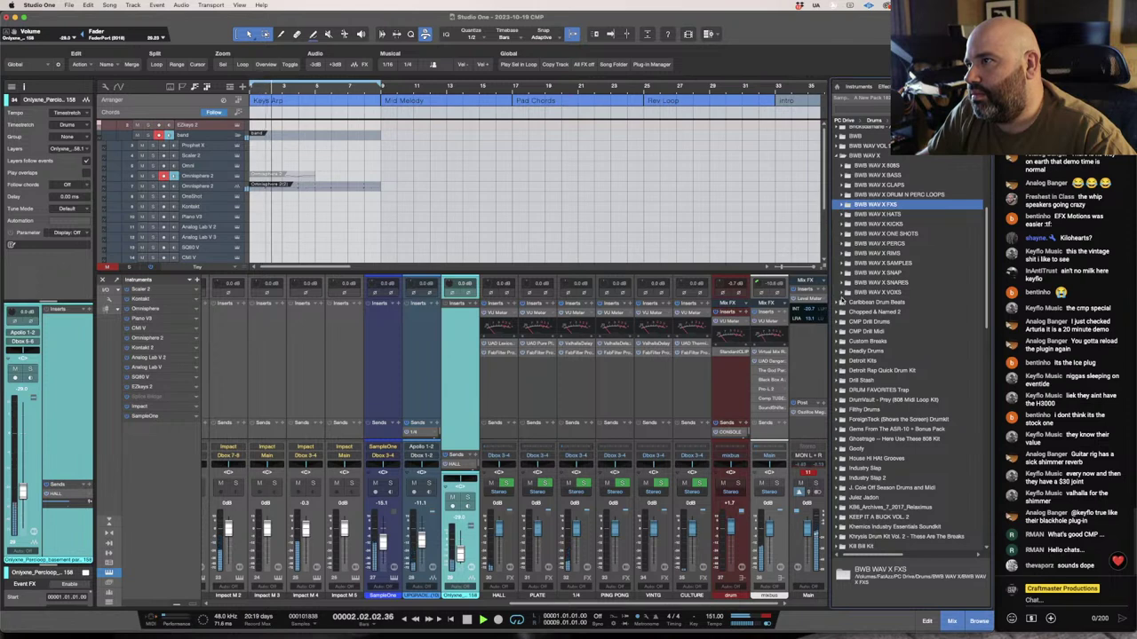
left_click(841, 295)
left_click(866, 313)
left_click(871, 403)
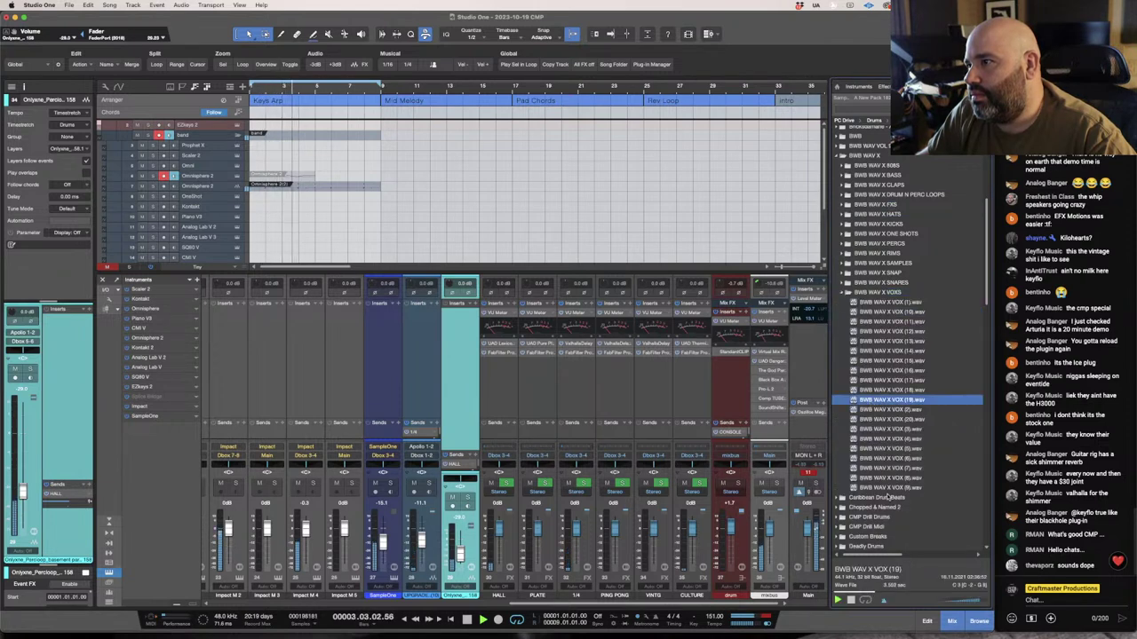
left_click(841, 498)
left_click(890, 478)
left_click(896, 488)
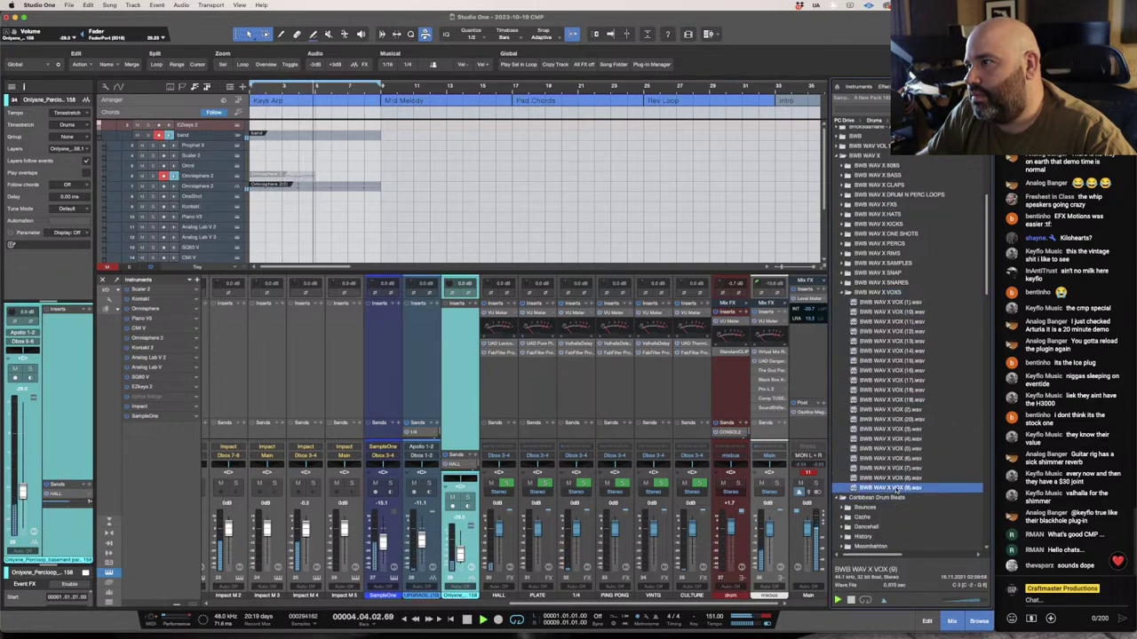
Audition the BWB WAV X VOXS samples upward through the list, from VOX (7) to VOX (1).
left_click(900, 468)
left_click(899, 458)
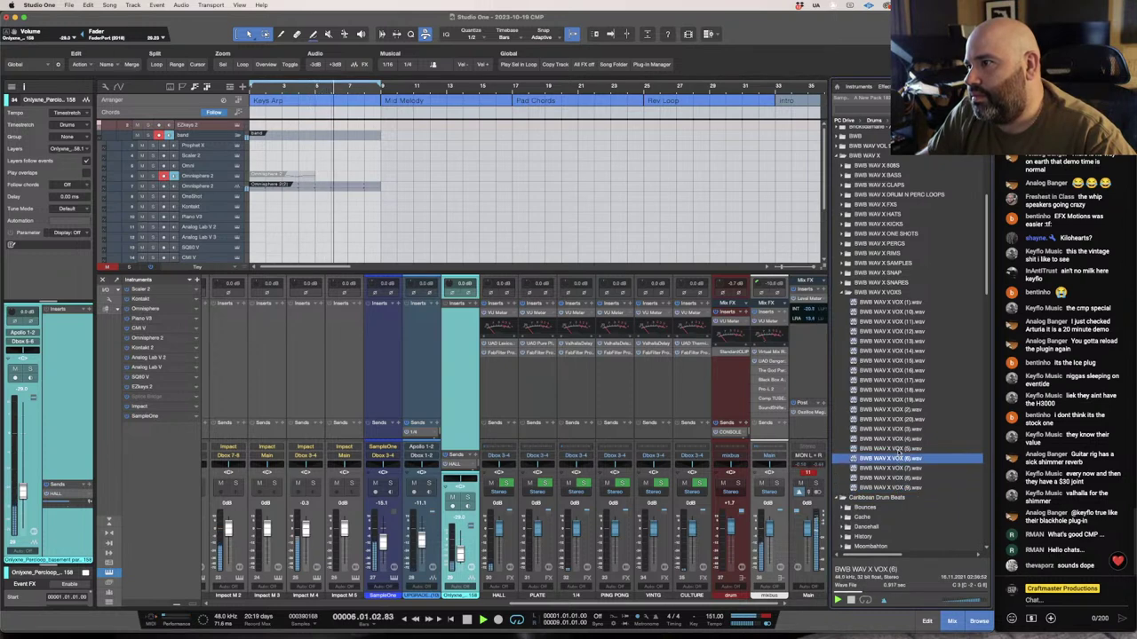
left_click(899, 450)
left_click(900, 438)
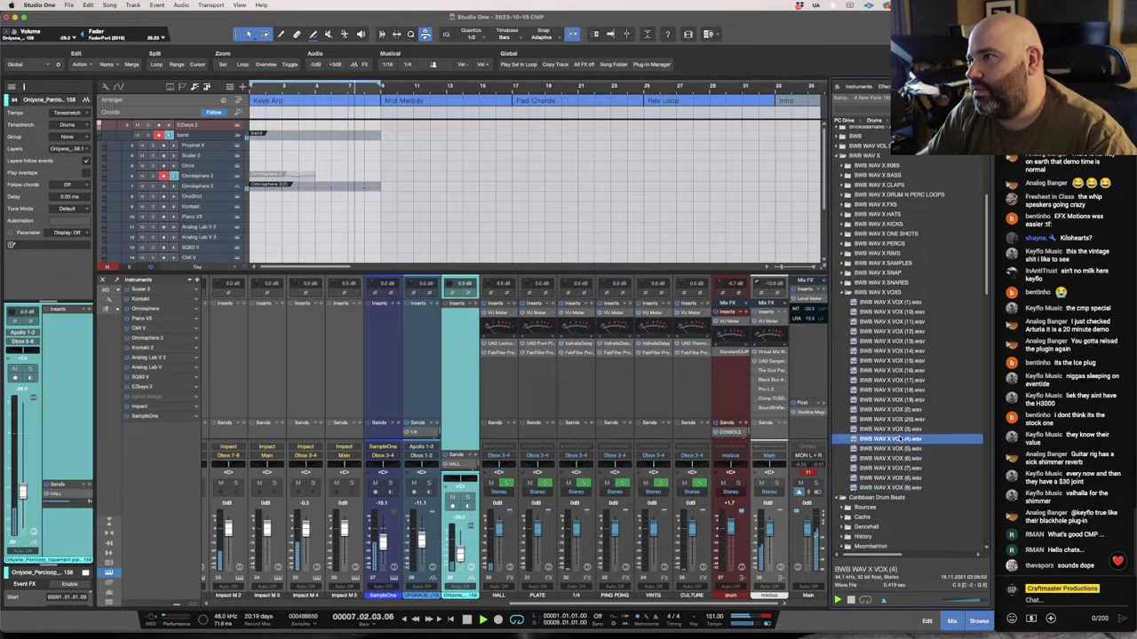
left_click(892, 331)
left_click(897, 312)
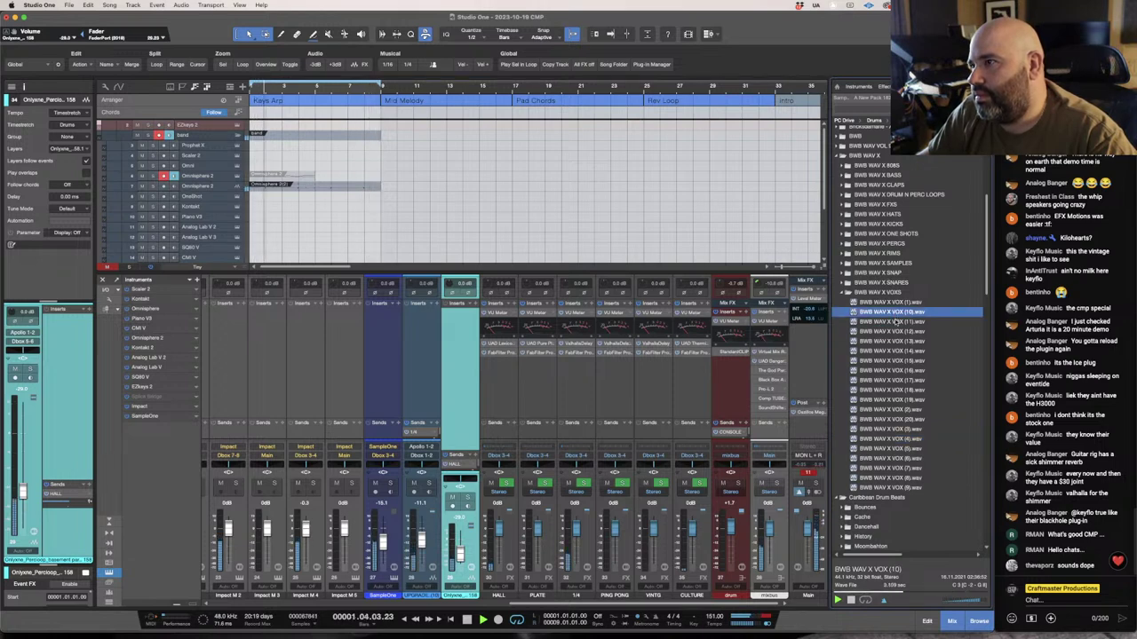
left_click(896, 321)
left_click(895, 302)
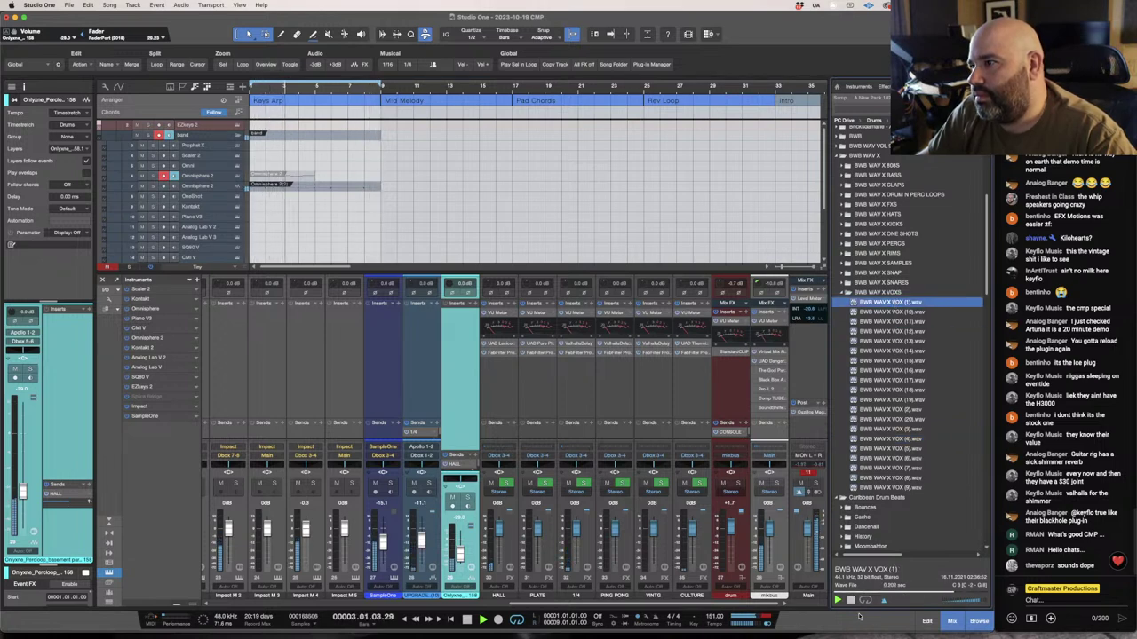
Go through the BWB WAV X VOXS samples once more, auditioning from VOX (9) up to VOX (13).
left_click(879, 488)
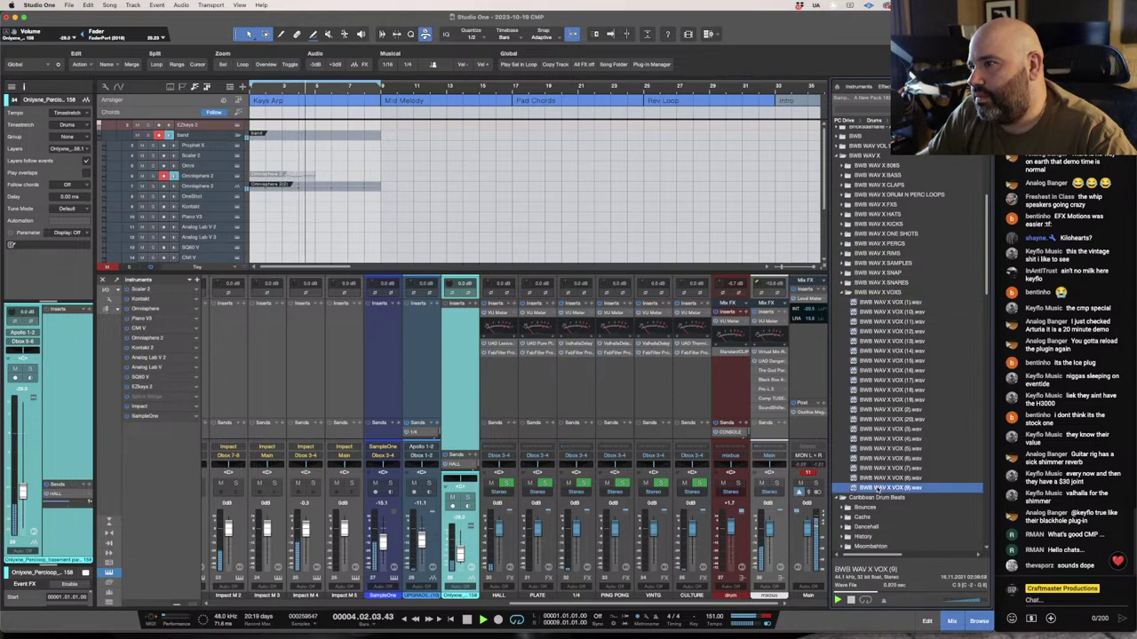
left_click(879, 478)
left_click(879, 468)
left_click(879, 458)
left_click(880, 449)
left_click(879, 434)
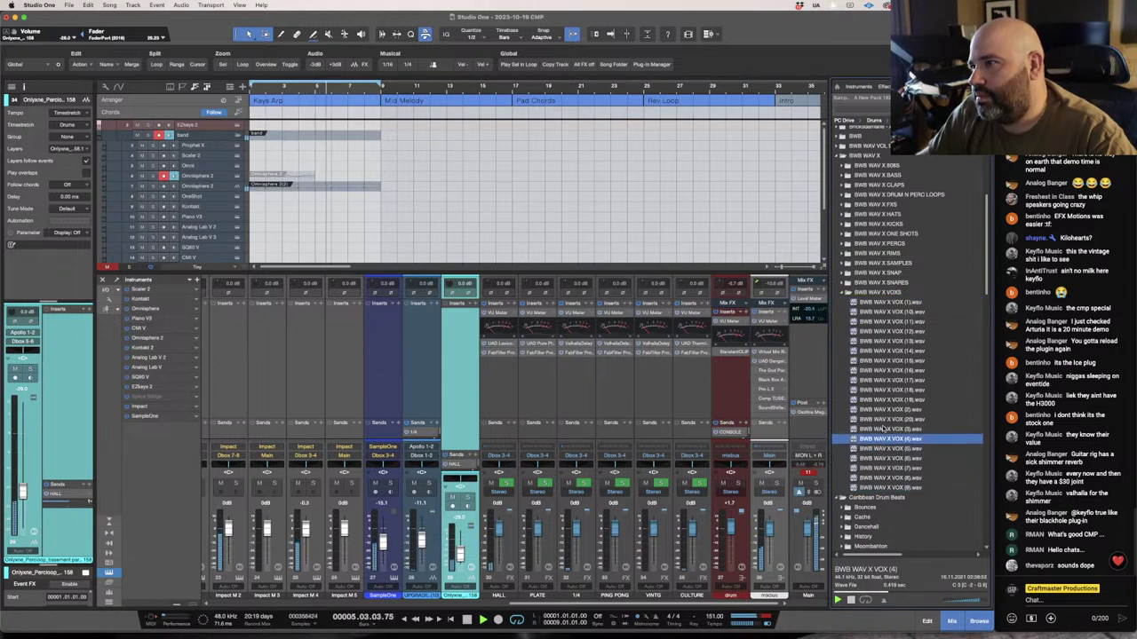
left_click(880, 419)
left_click(879, 390)
left_click(880, 341)
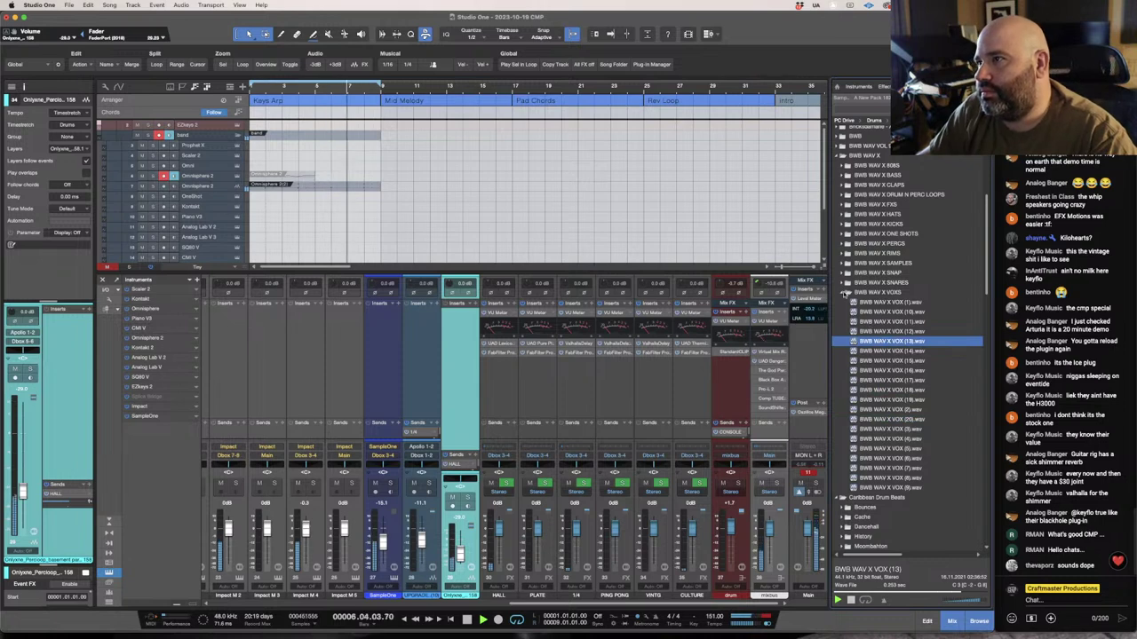
Close the BWB WAV X and Caribbean Drum Beats folders and open WE MAKE HITZ FX in folder 2 of BWB.
left_click(841, 292)
left_click(841, 155)
scroll(875, 335, "up", 3)
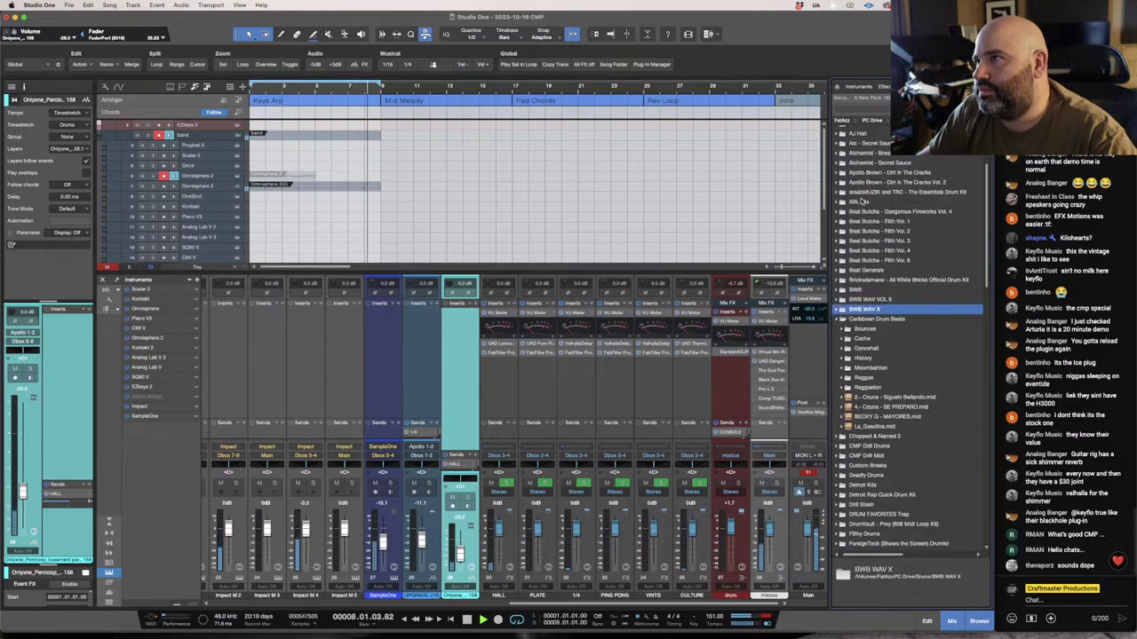
left_click(835, 326)
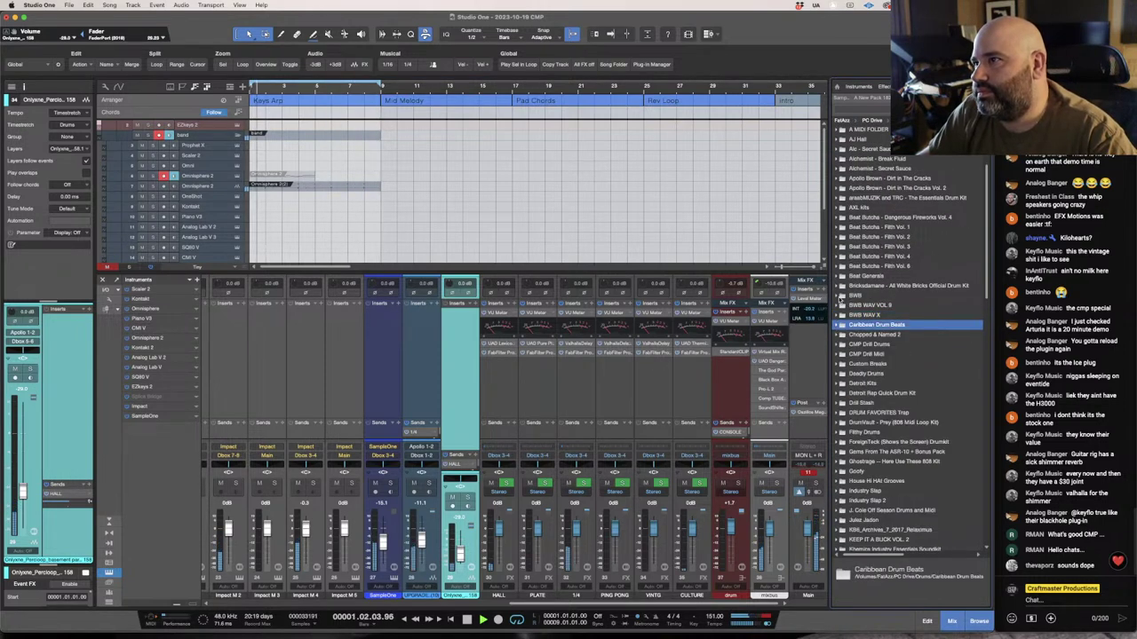
left_click(841, 296)
left_click(846, 326)
left_click(842, 315)
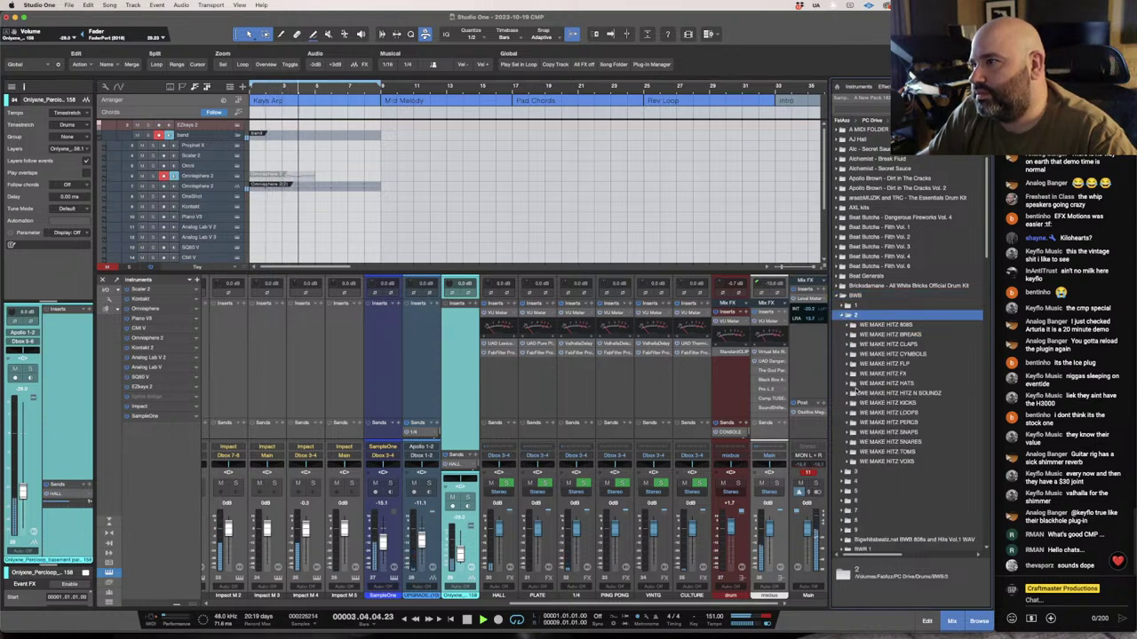
left_click(851, 375)
Audition the WE MAKE HITZ FX samples one after another, from BWB WMH FX (1) to BWB WMH FX (14).
left_click(880, 384)
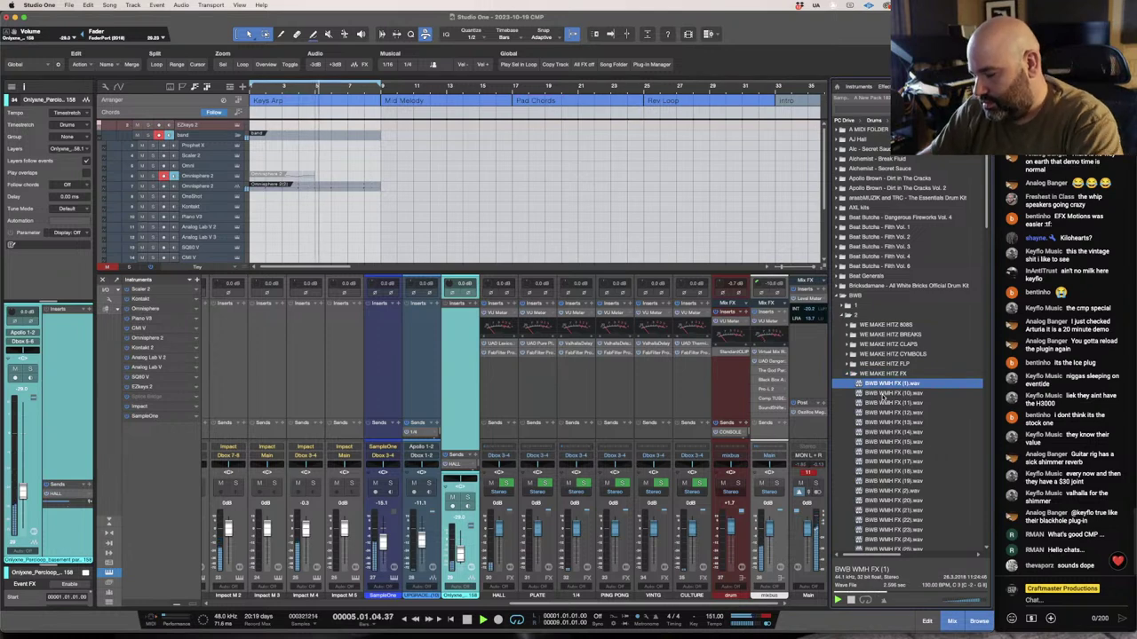
key("Down")
key("Down")
key("Down")
key("Down")
key("Down")
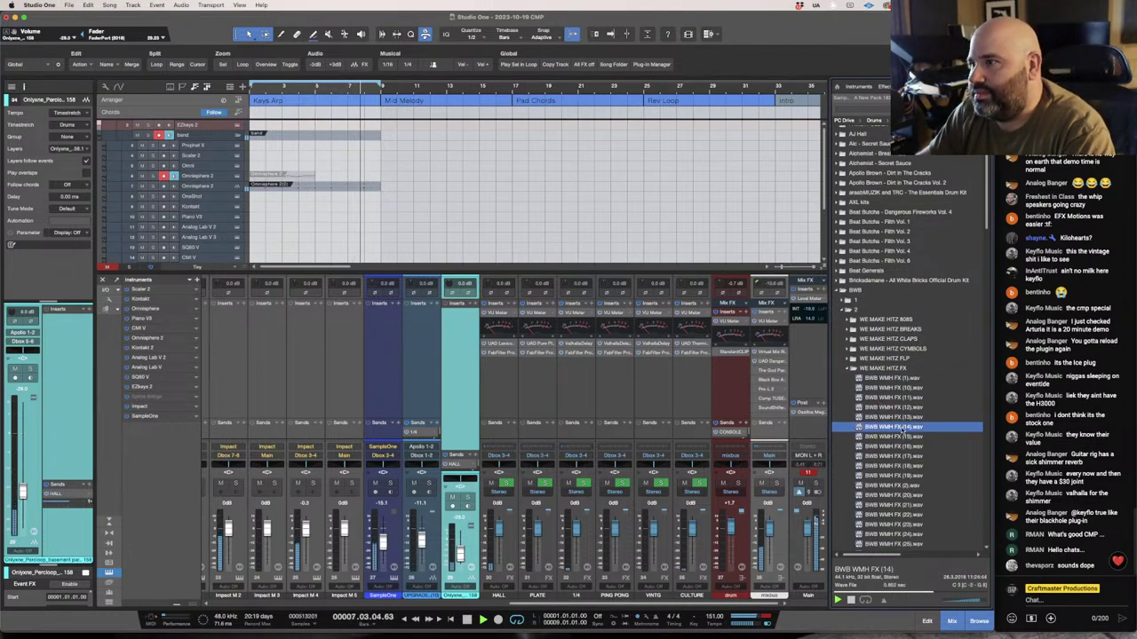
Place BWB WMH FX (14).wav on a new track at bar 5 and route its output to Dbox 3-4.
left_click_drag(897, 429, 317, 259)
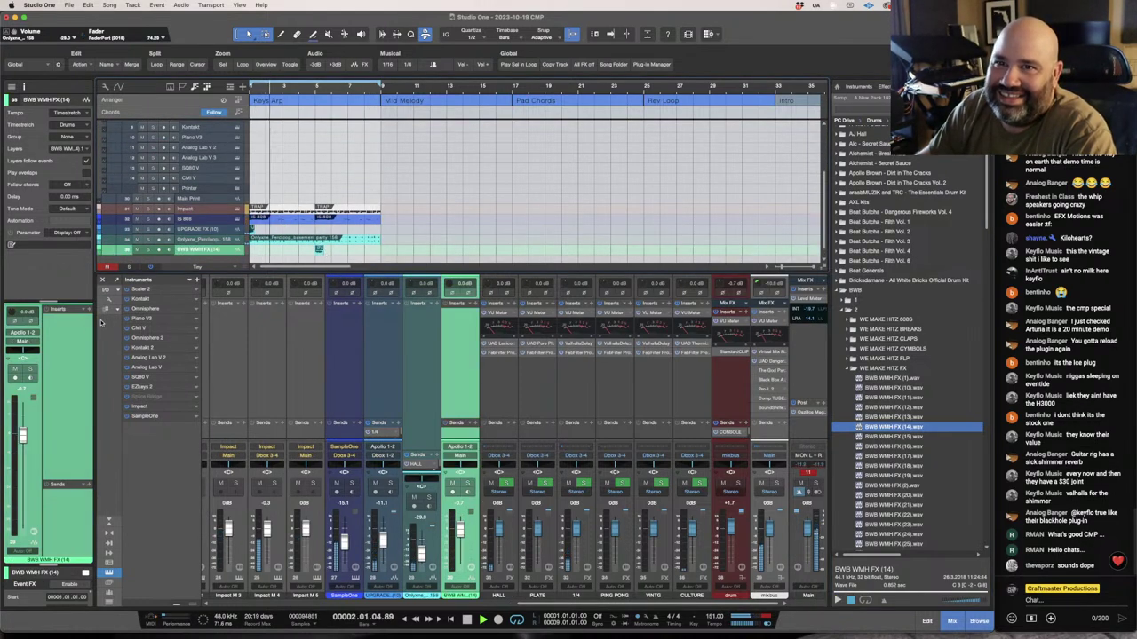
left_click(26, 343)
left_click(41, 396)
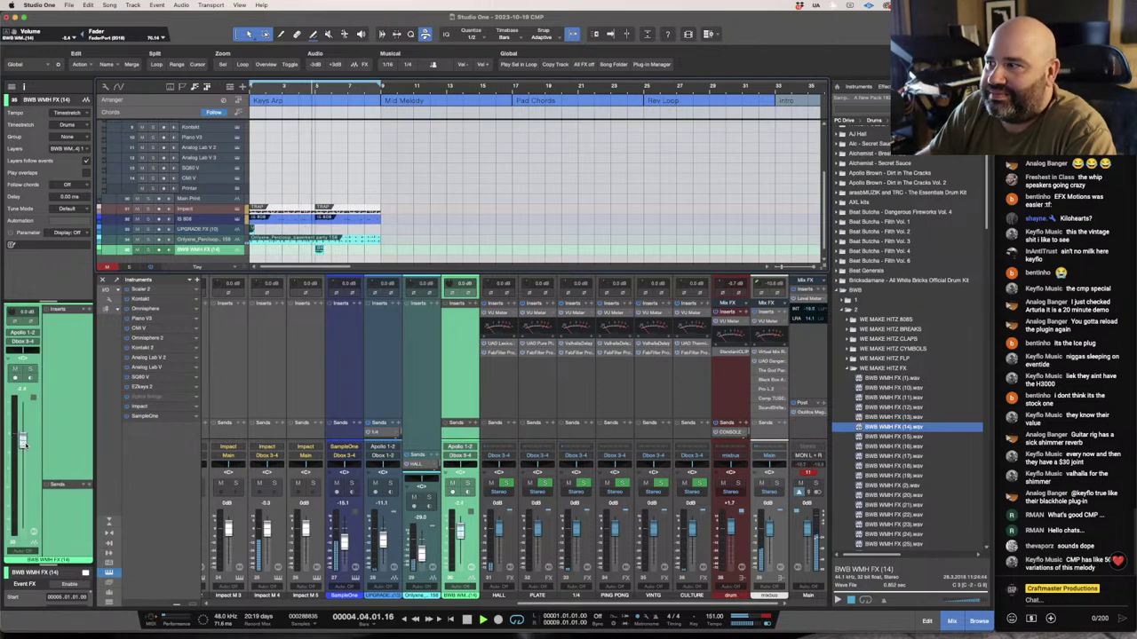
Add a 1/4 send at about -7.7 dB to the BWB WMH FX (14) track and lower its volume to about -13.7 dB.
left_click_drag(23, 444, 24, 449)
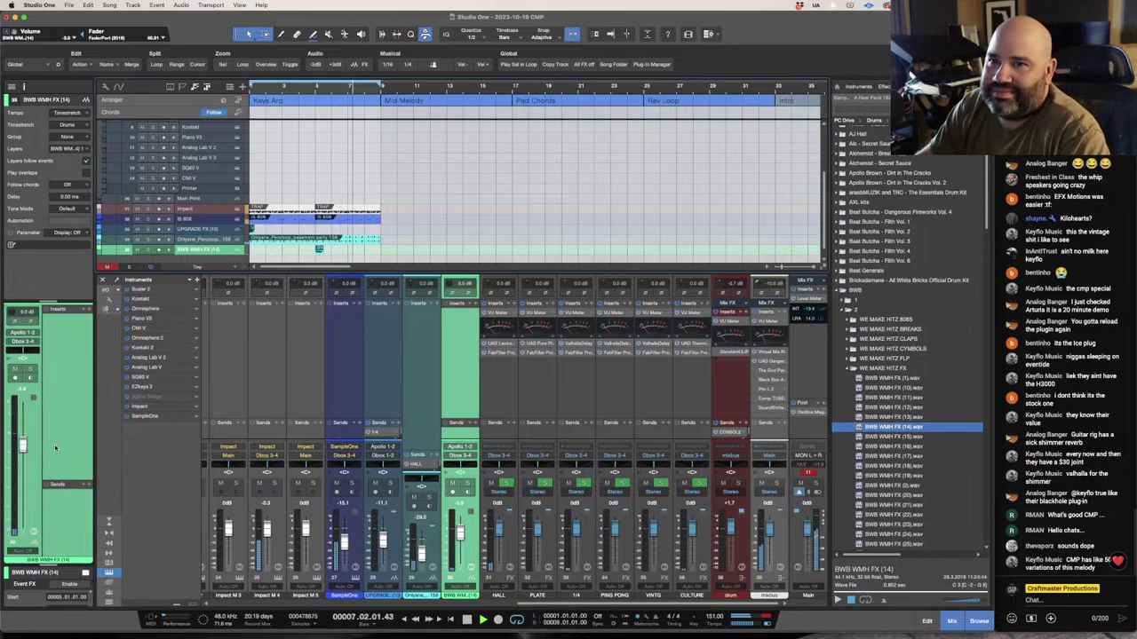
left_click(86, 478)
left_click(115, 501)
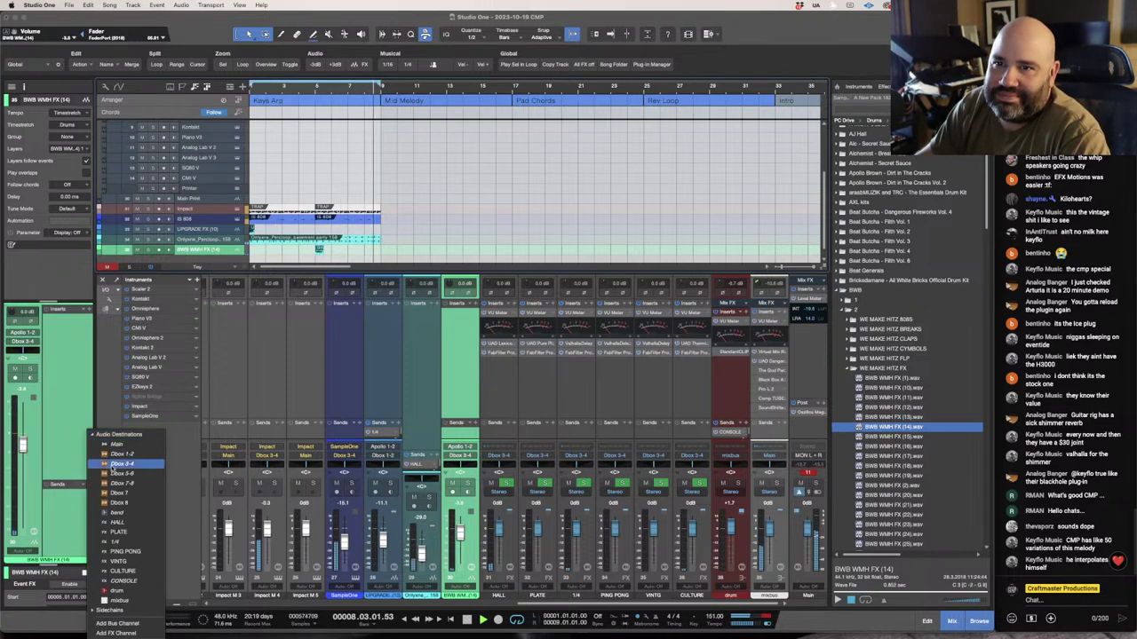
left_click(115, 542)
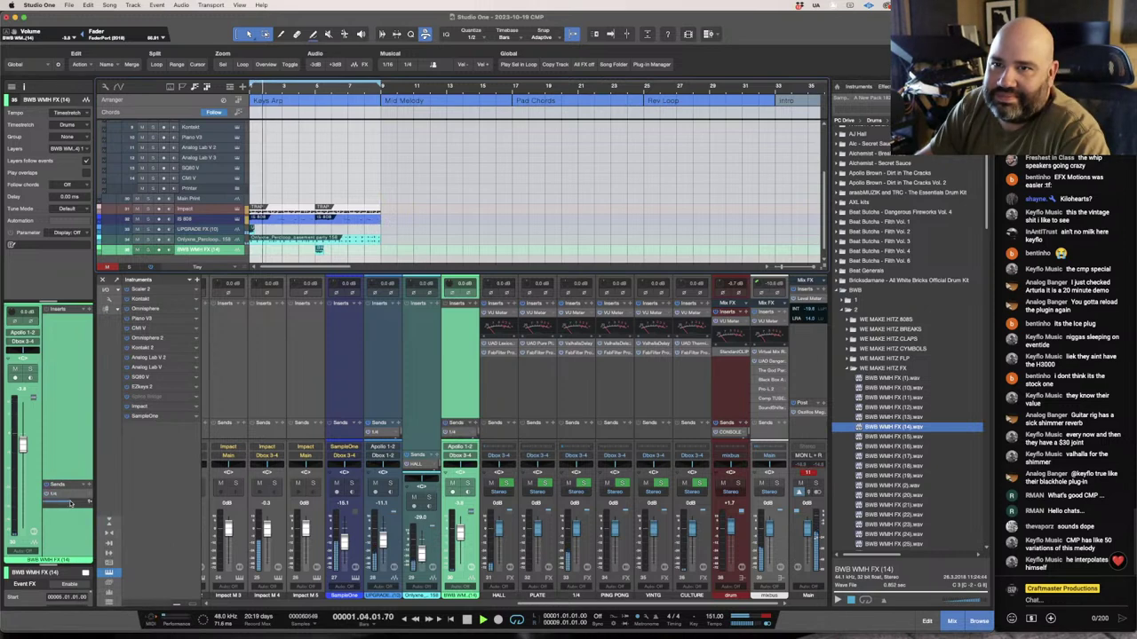
left_click_drag(71, 504, 66, 508)
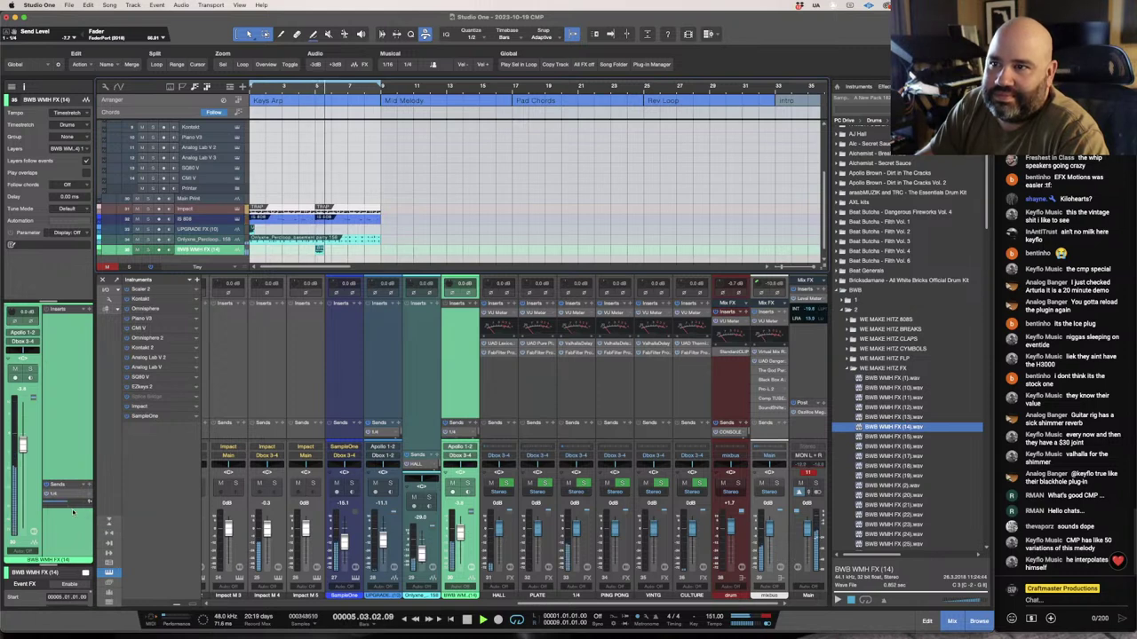
left_click_drag(462, 540, 462, 547)
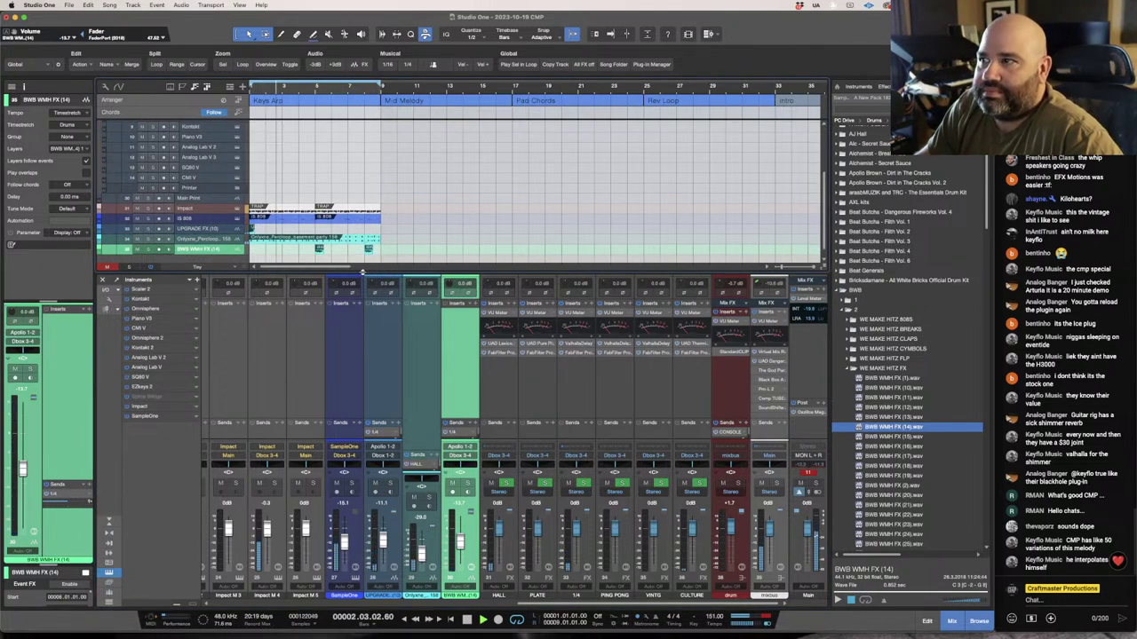
Enlarge the arrangement area, close the WE MAKE HITZ FX folder and open the WE MAKE HITZ VOXS folder.
left_click_drag(363, 271, 362, 351)
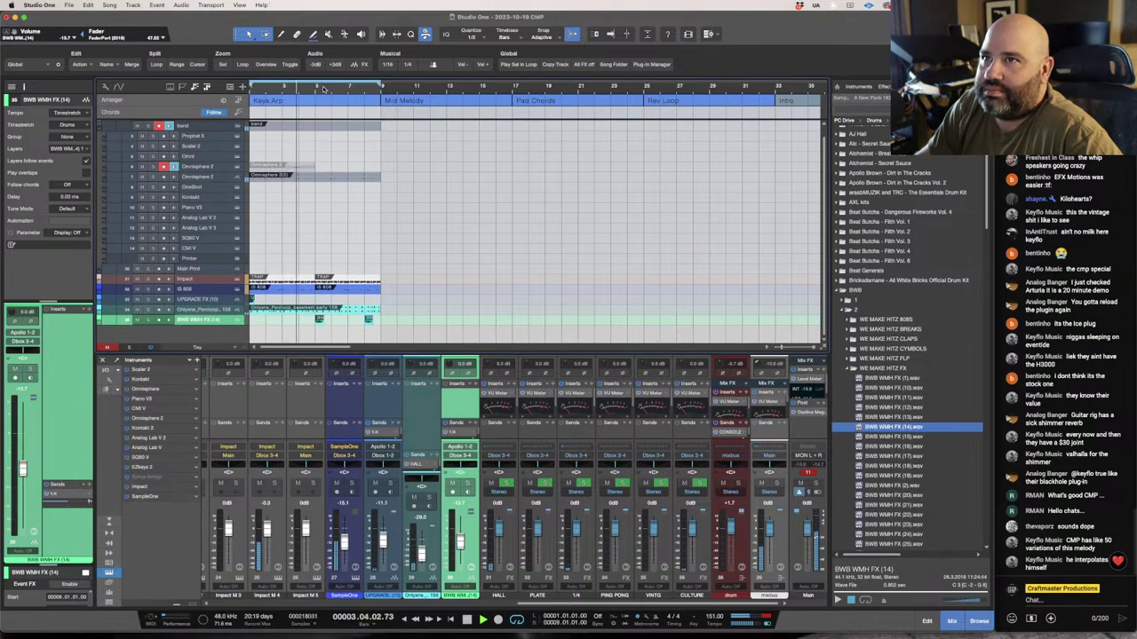
left_click_drag(325, 89, 337, 98)
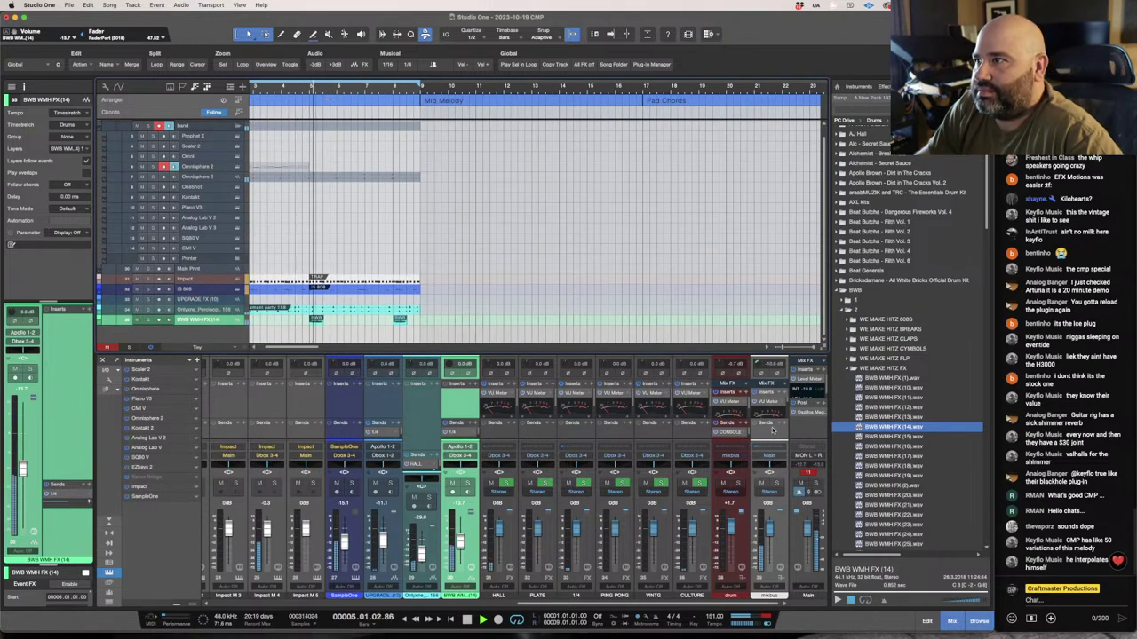
left_click(851, 370)
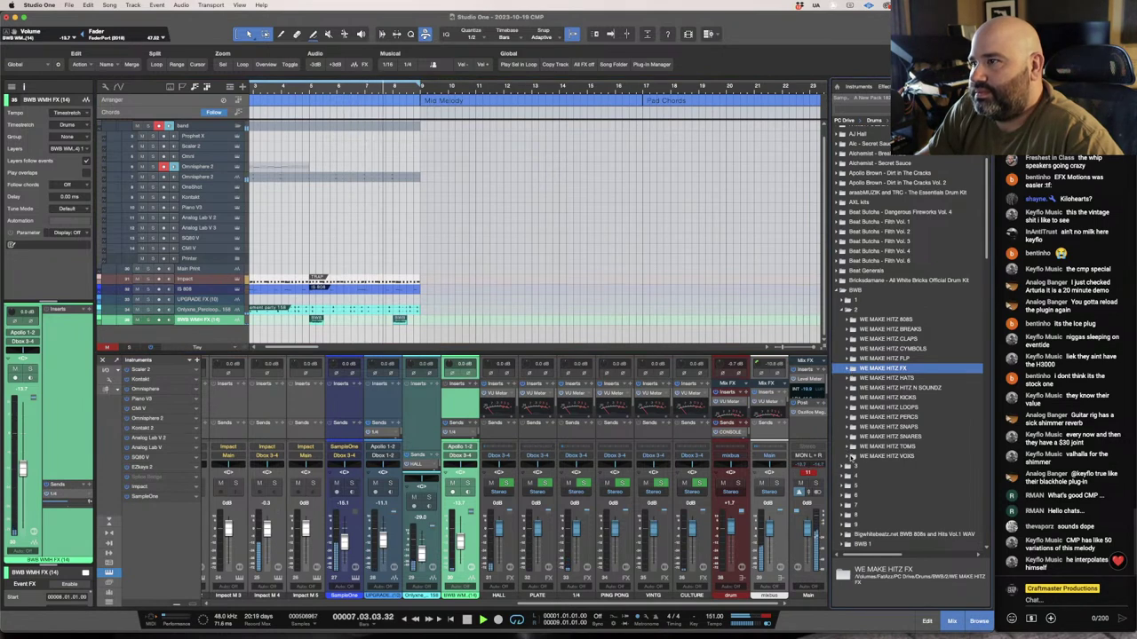
left_click(851, 456)
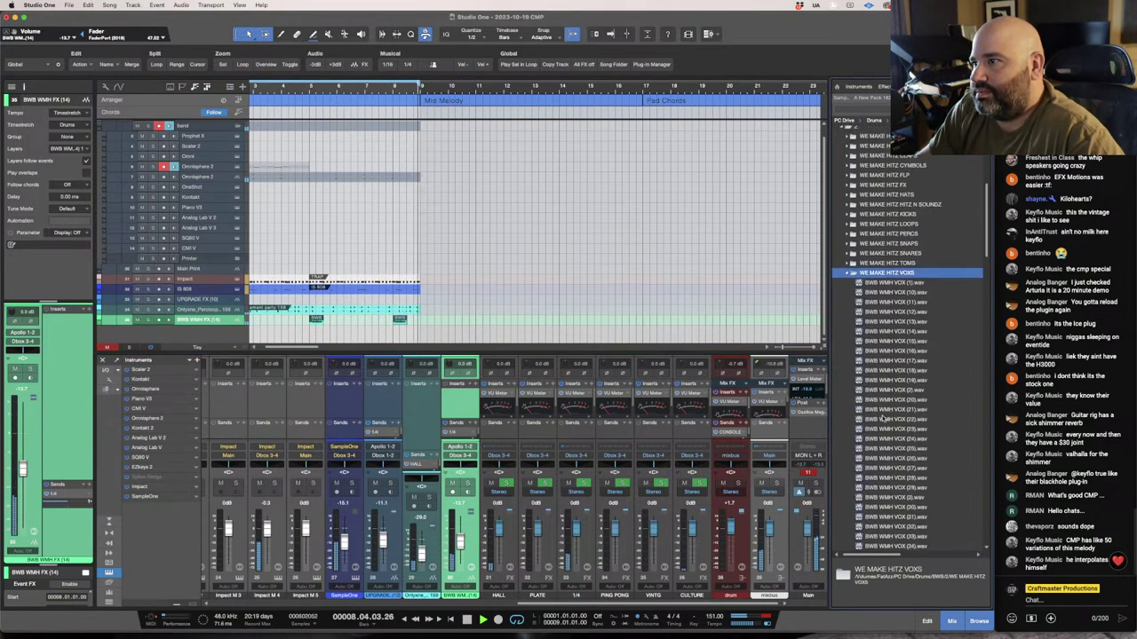
Audition the WE MAKE HITZ VOXS samples in list order, from BWB WMH VOX (1) to BWB WMH VOX (53).
left_click(881, 233)
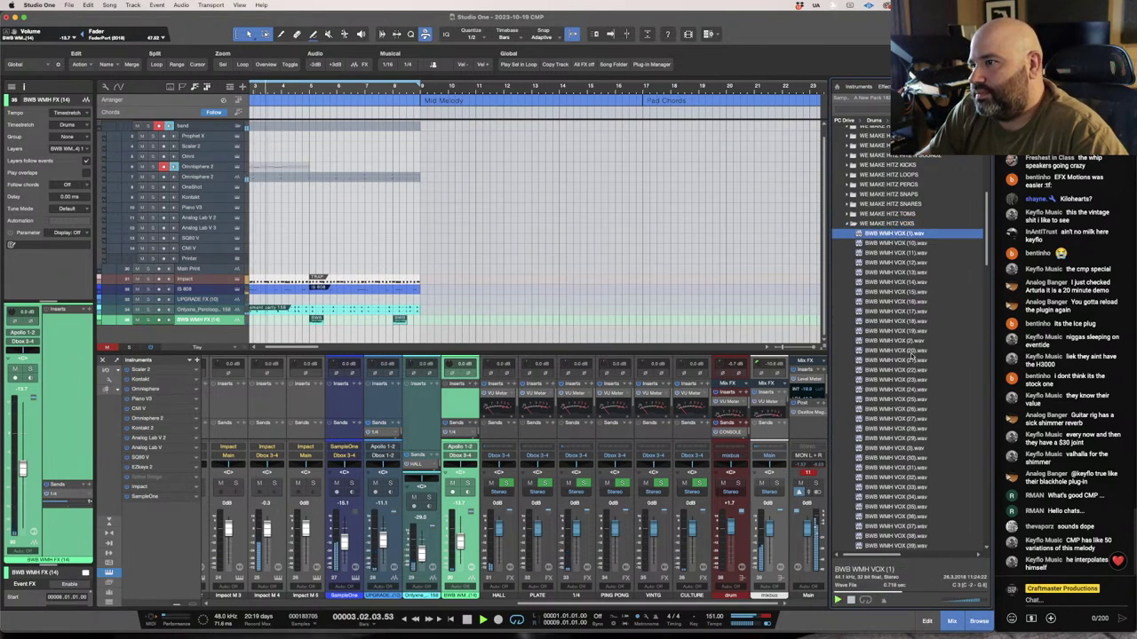
left_click(914, 243)
left_click(914, 253)
left_click(914, 262)
left_click(914, 271)
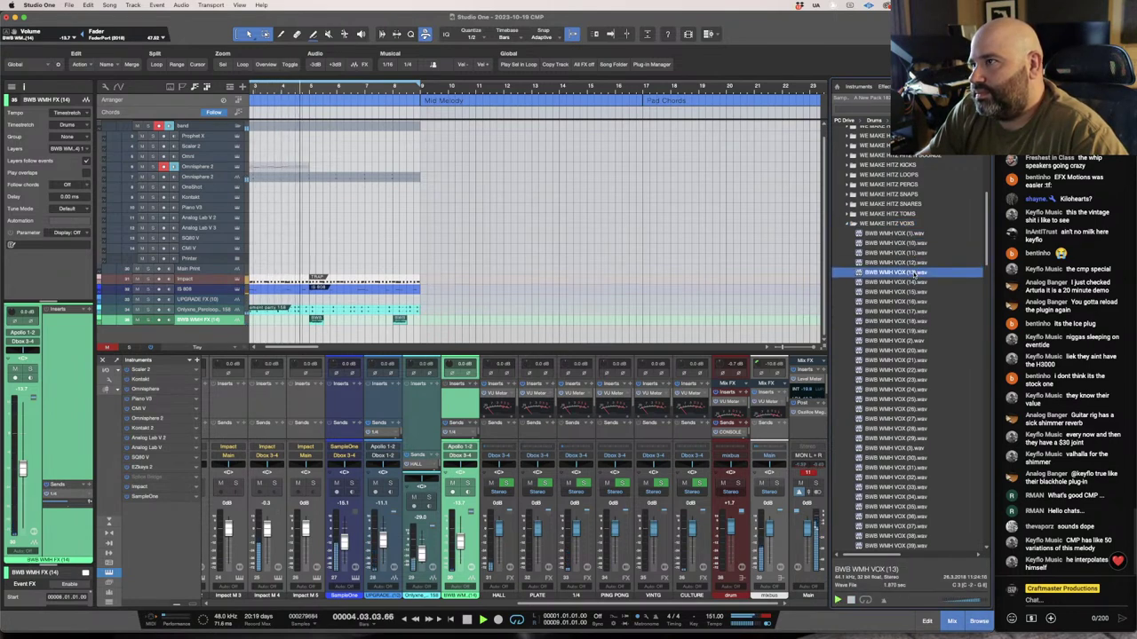
left_click(914, 281)
left_click(913, 291)
left_click(913, 301)
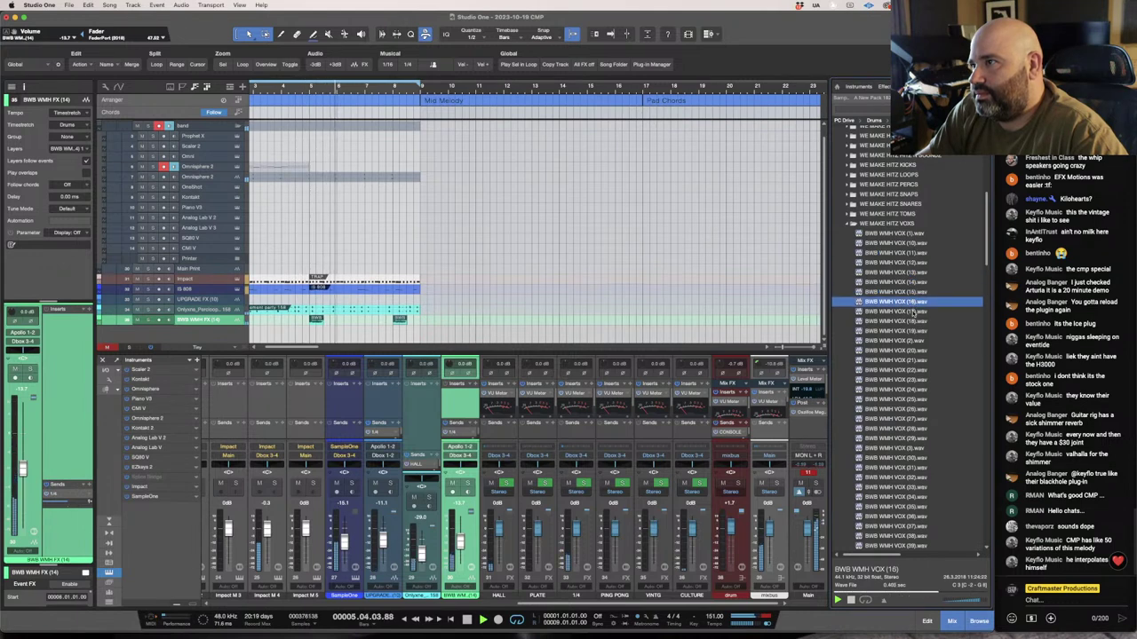
left_click(912, 311)
left_click(912, 321)
left_click(911, 330)
key("Down")
key("Down")
key("Down")
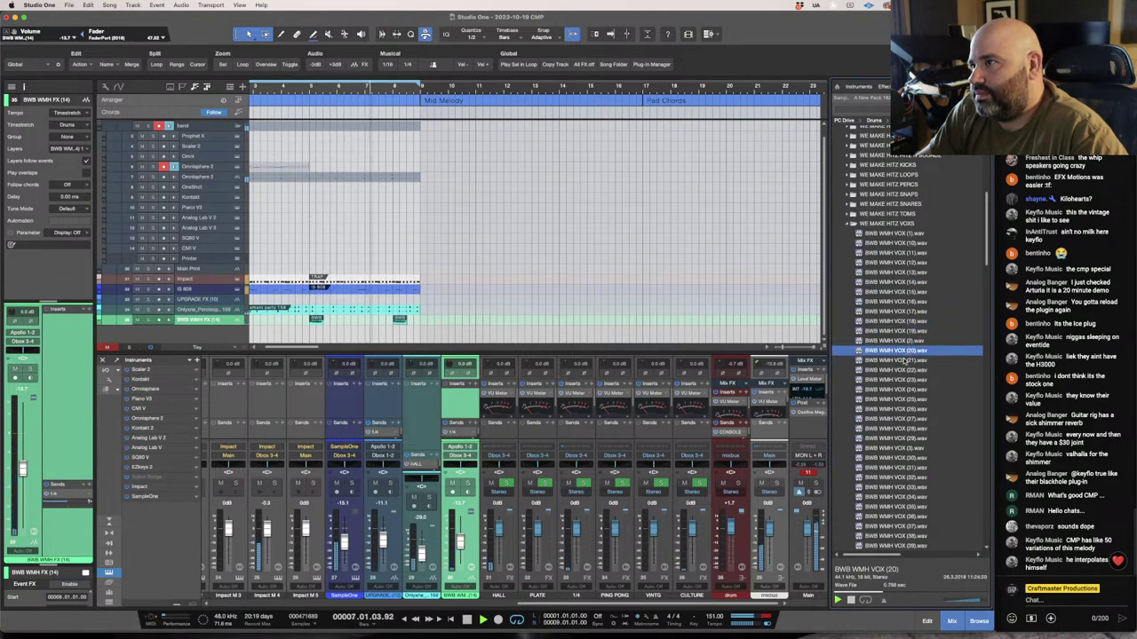
key("Down")
key("Down")
key("Down")
key("Down")
key("Down")
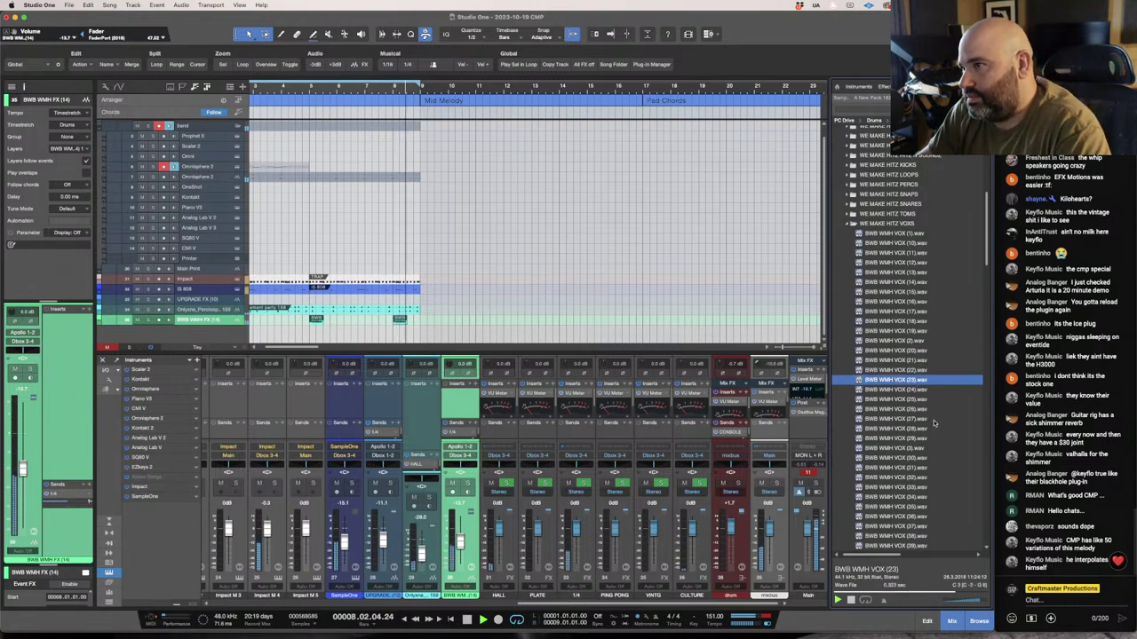
key("Down")
key("Down")
key("Down")
key("Down")
key("Down")
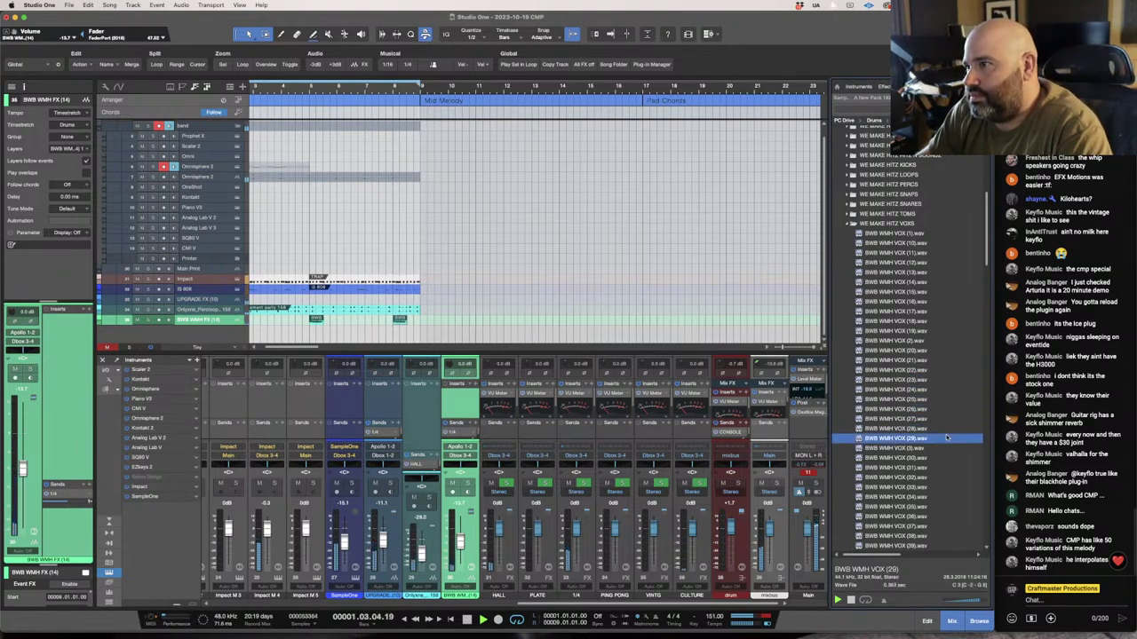
key("Down")
key("Down")
key("Down")
key("Down")
key("Down")
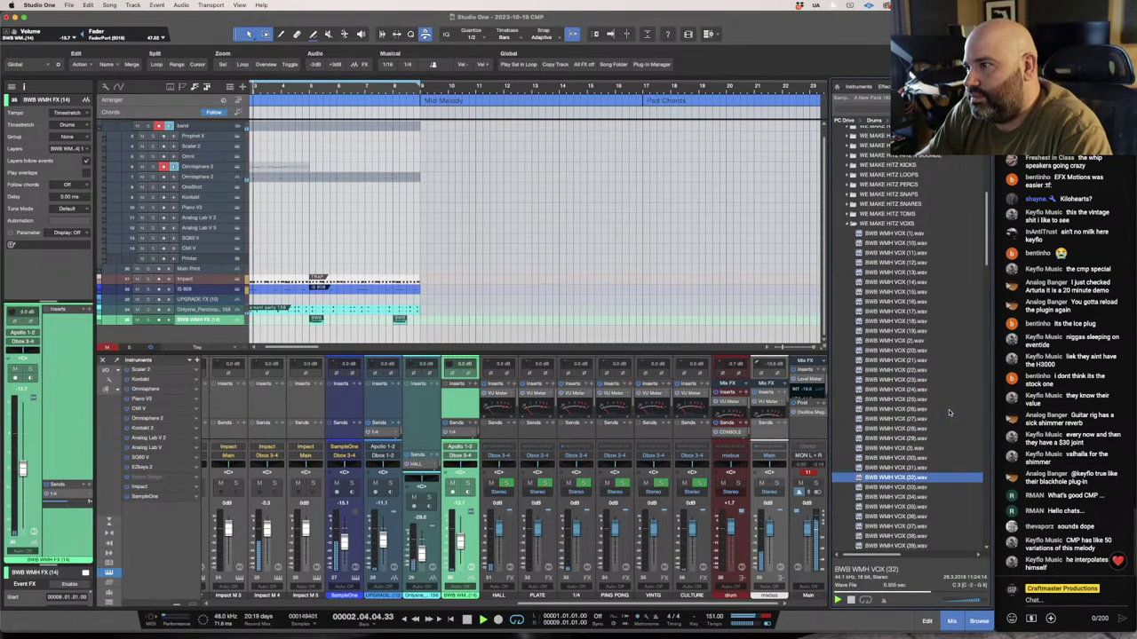
scroll(948, 409, "down", 1)
key("Down")
key("Down")
key("Down")
key("Down")
scroll(957, 408, "down", 3)
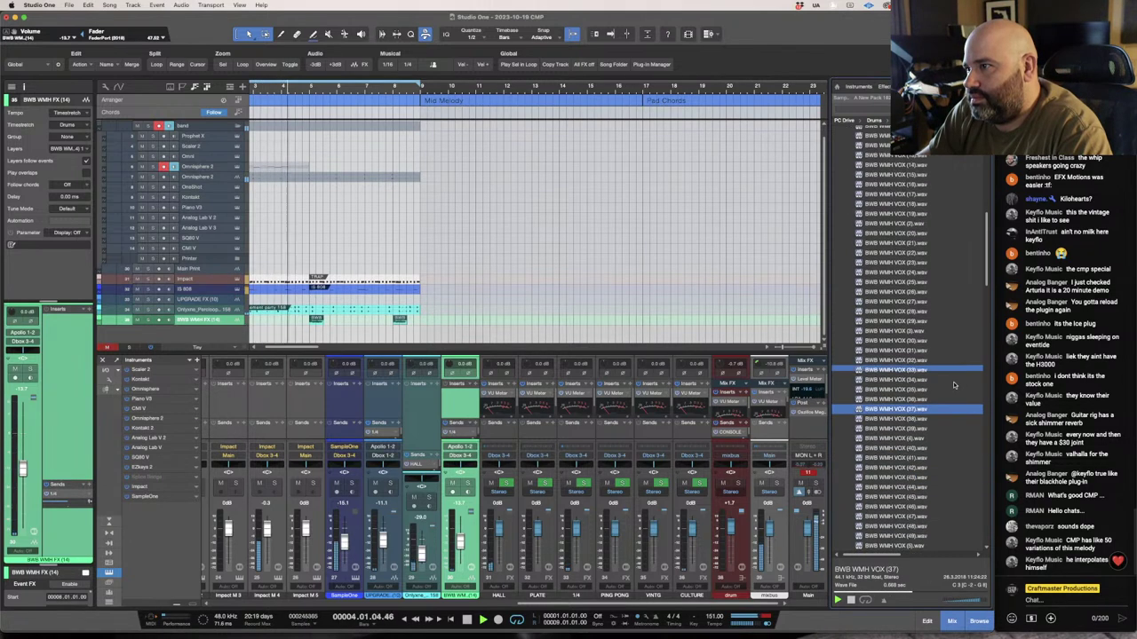
scroll(948, 431, "down", 3)
key("Down")
key("Down")
key("Down")
key("Down")
key("Down")
key("Down")
key("Down")
key("Down")
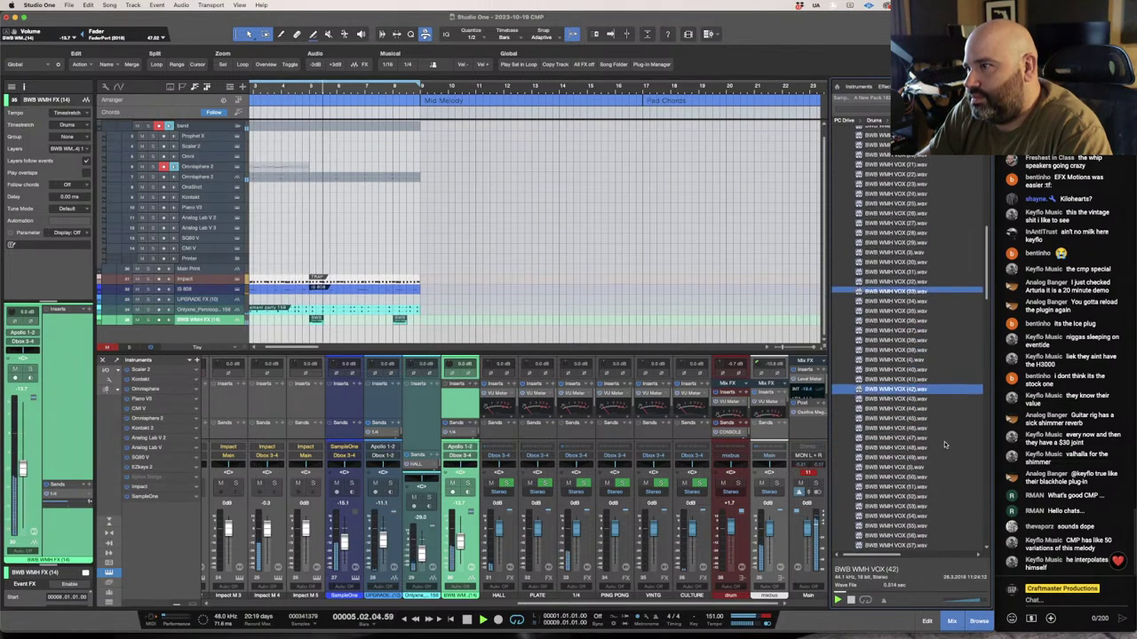
key("Down")
key("Down")
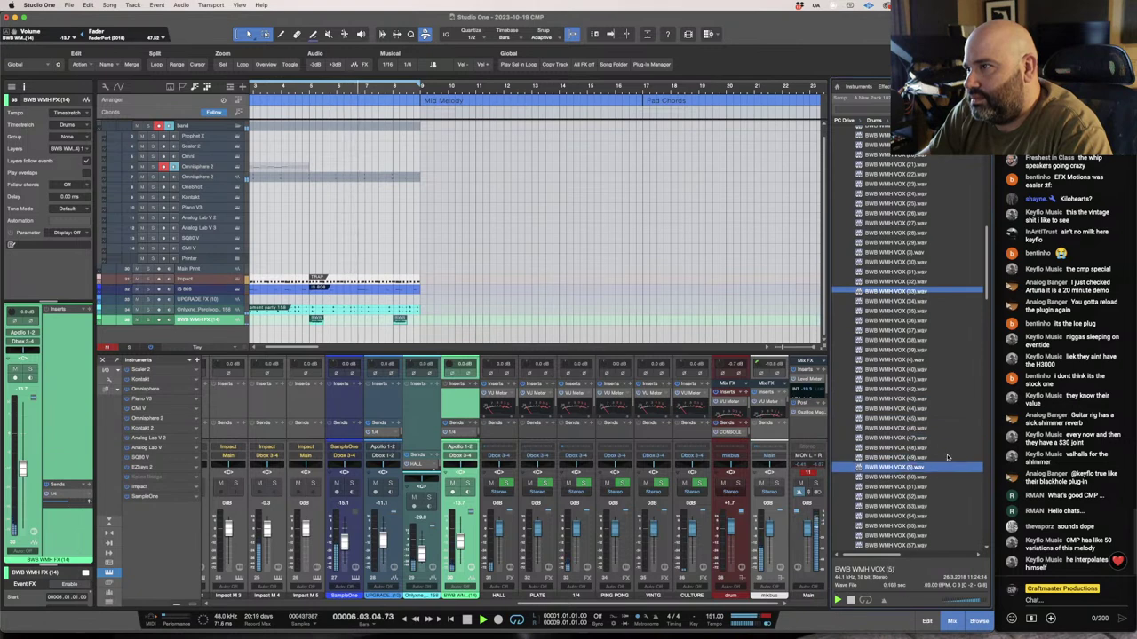
scroll(942, 435, "down", 2)
key("Down")
key("Down")
key("Down")
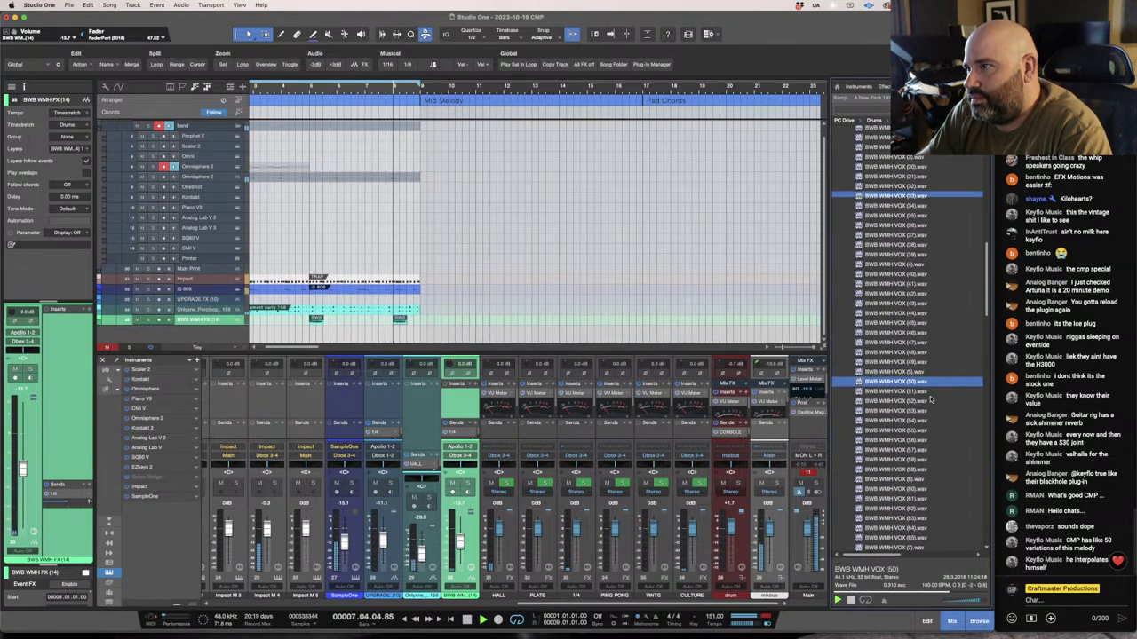
key("Down")
key("Down")
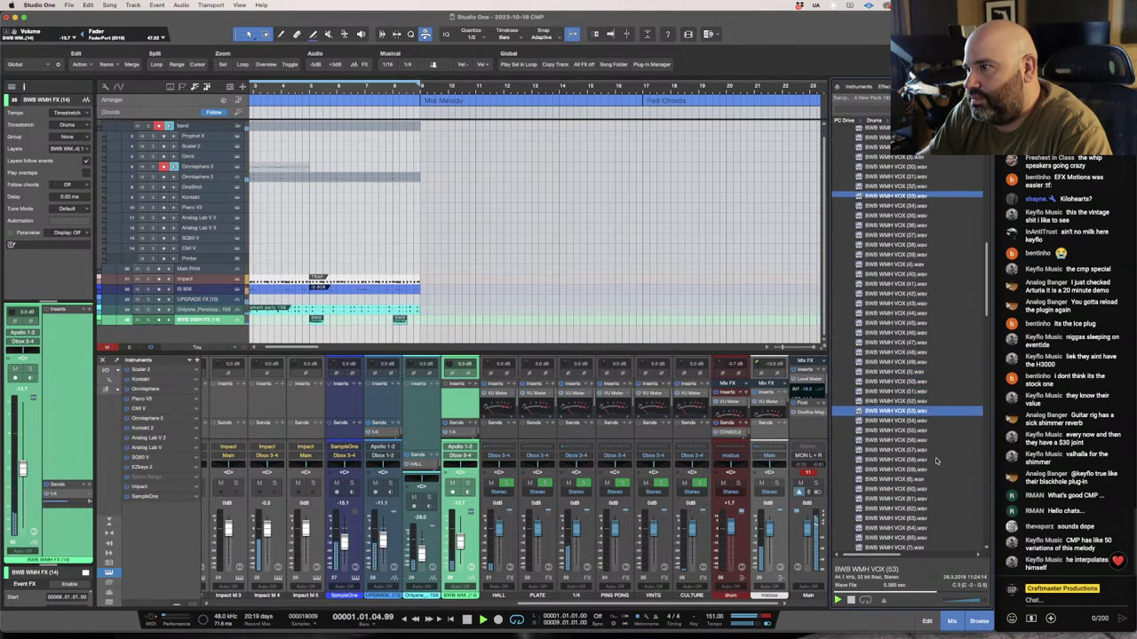
Audition the vox samples backwards from the end of the folder, from BWB WMH VOX (9) up to BWB WMH VOX (2).
scroll(875, 281, "down", 5)
left_click(900, 285)
key("Up")
key("Up")
key("Up")
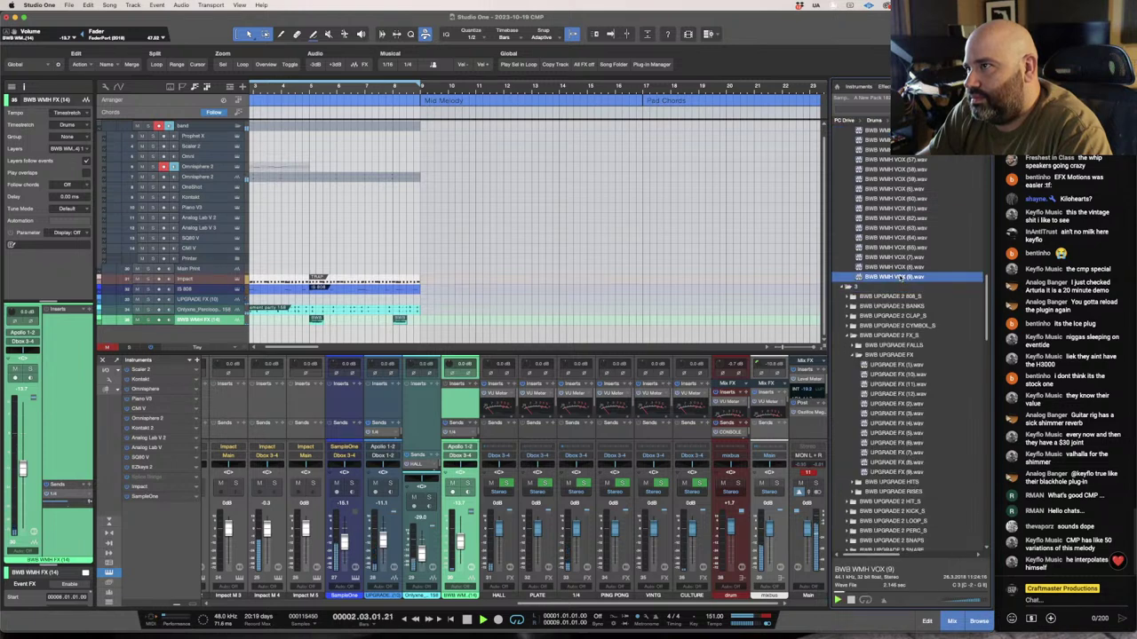
key("Up")
key("Up")
key("Up")
key("Up")
key("Up")
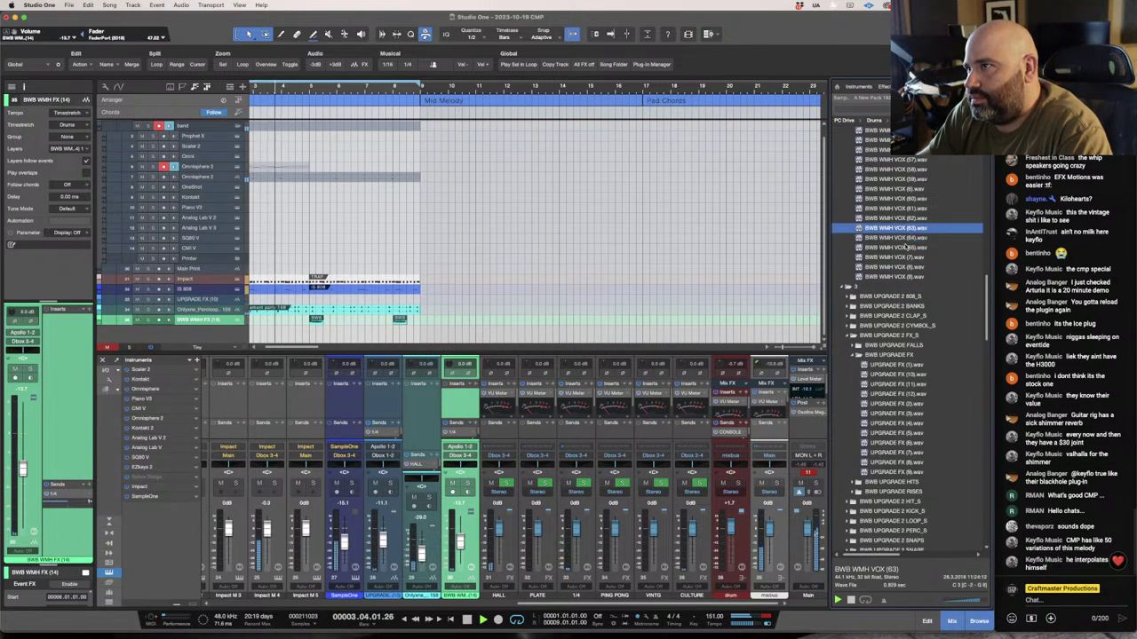
key("Up")
key("Up")
key("Up")
key("Up")
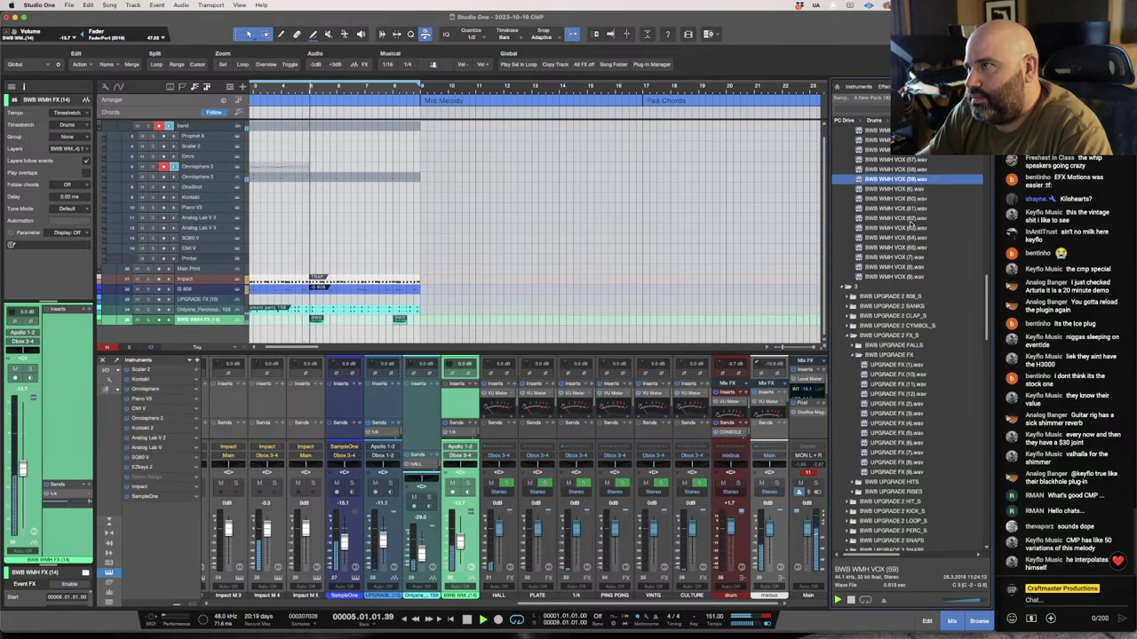
scroll(910, 227, "up", 1)
scroll(910, 228, "up", 7)
key("Up")
key("Up")
key("Up")
key("Up")
key("Up")
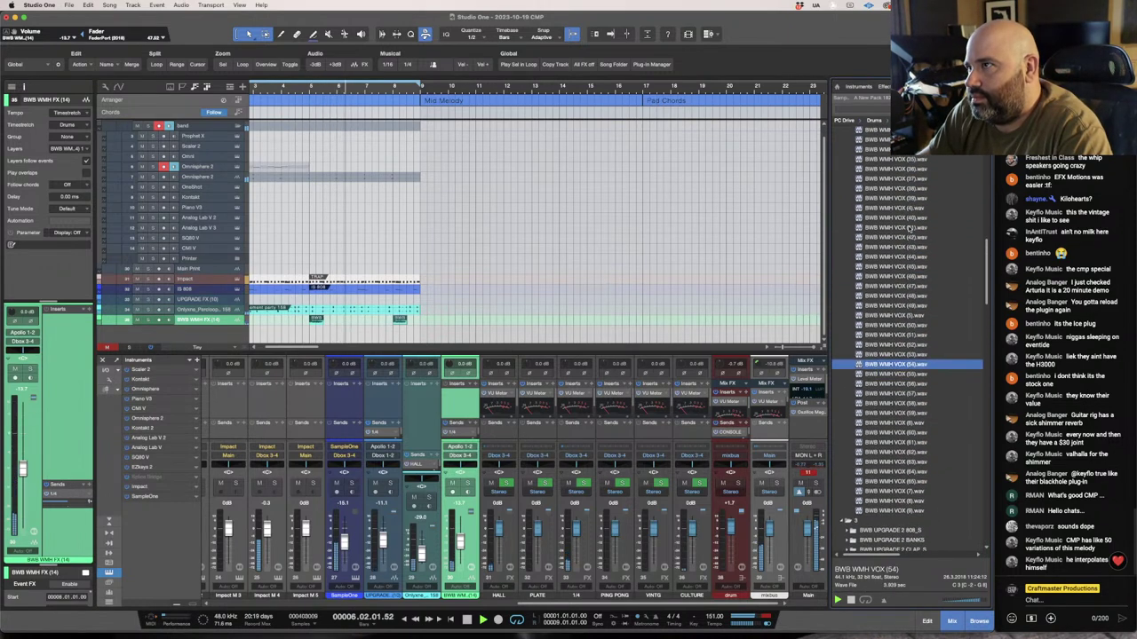
key("Up")
key("Up")
key("Up")
key("Up")
key("Up")
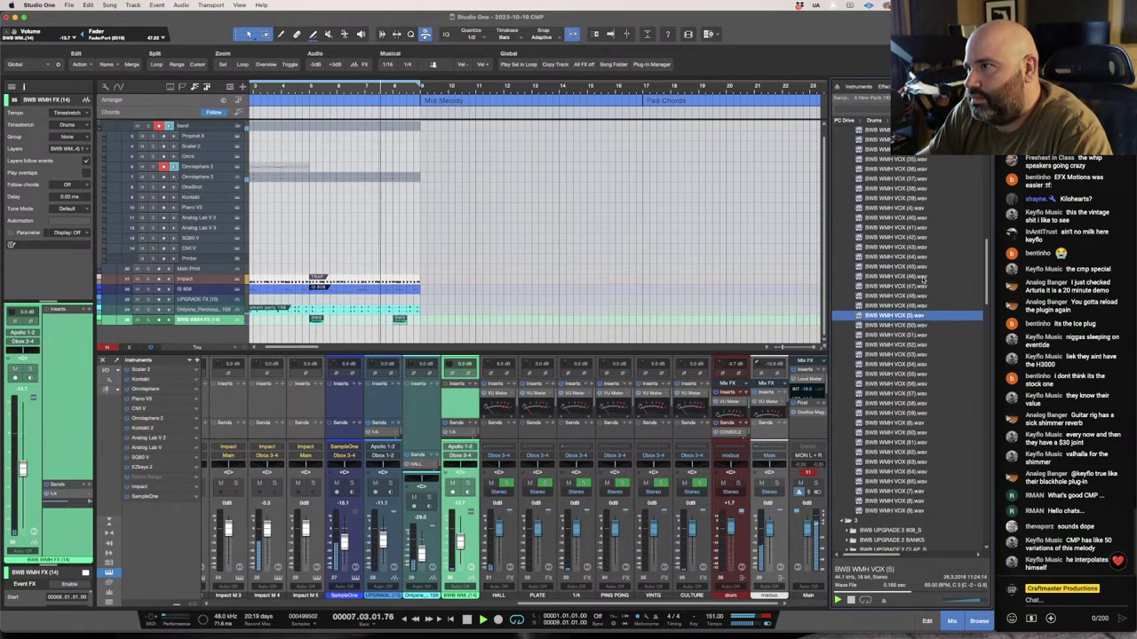
key("Up")
key("Up")
key("Up")
key("Up")
key("Up")
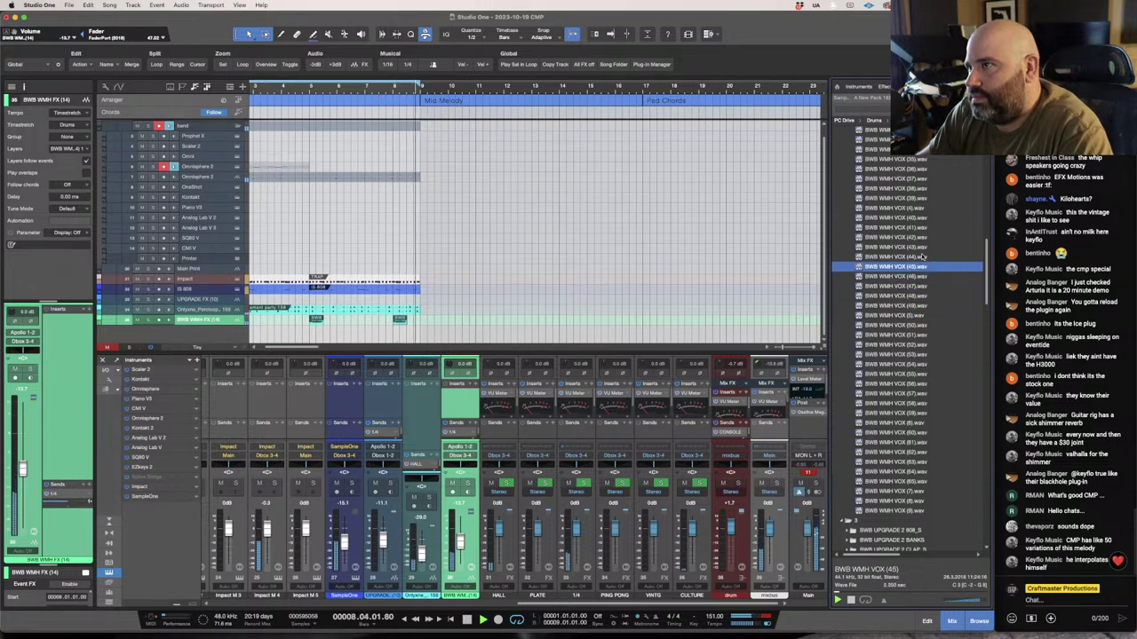
key("Up")
key("Up")
key("Up")
key("Up")
key("Up")
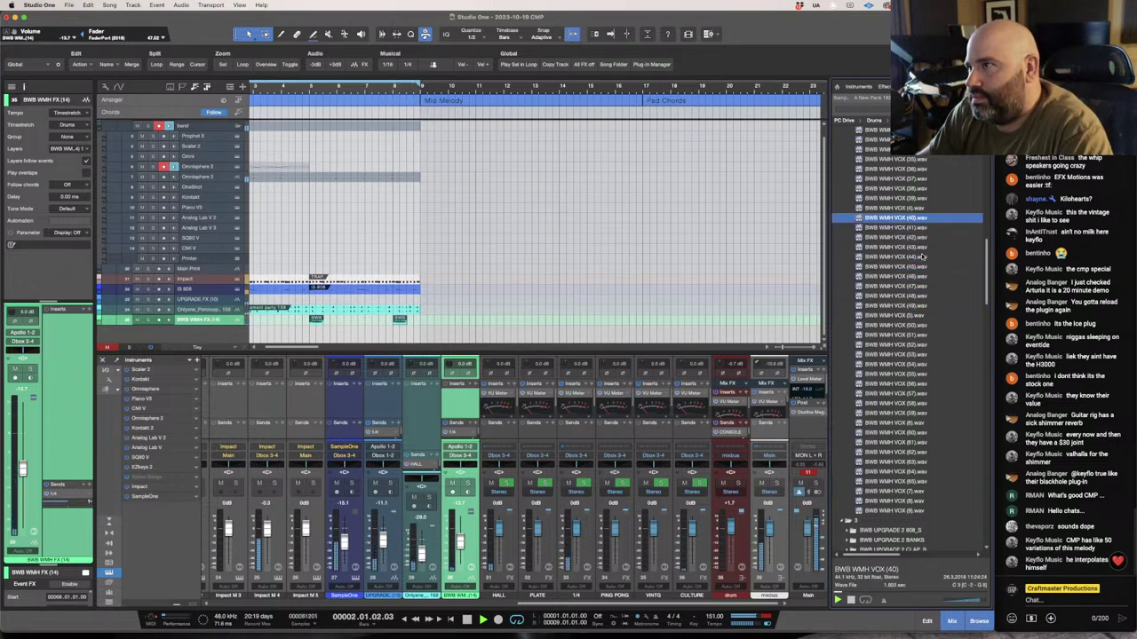
key("Up")
key("Up")
key("Up")
key("Up")
key("Up")
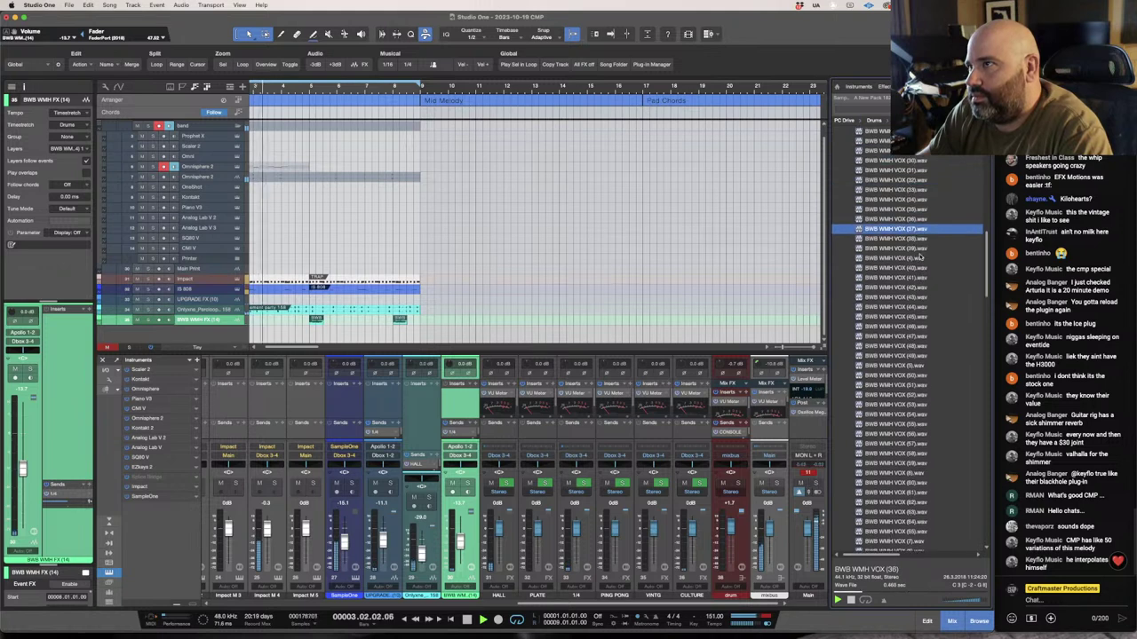
key("Up")
key("Up")
key("Up")
key("Up")
key("Up")
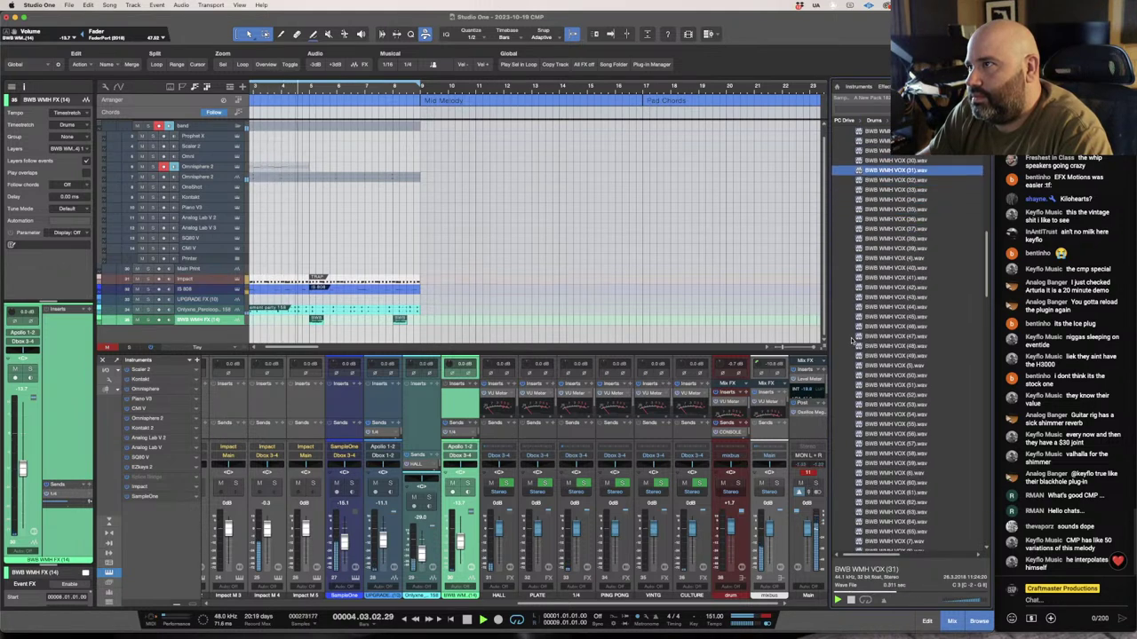
key("Up")
key("Up")
key("Up")
key("Up")
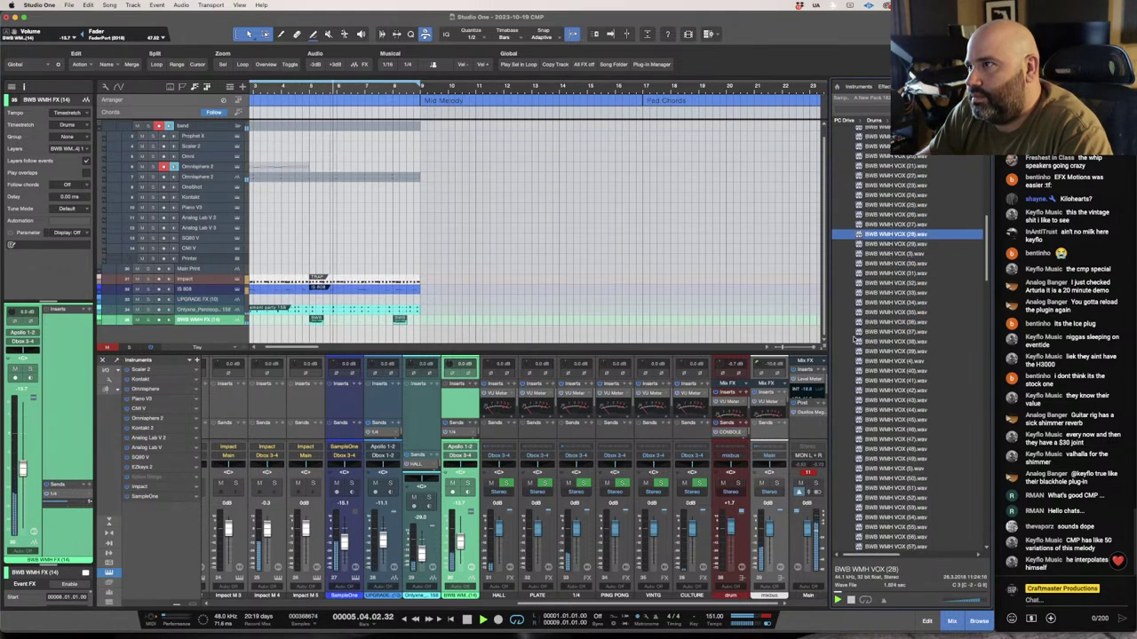
key("Up")
key("Up")
key("Up")
key("Up")
key("Up")
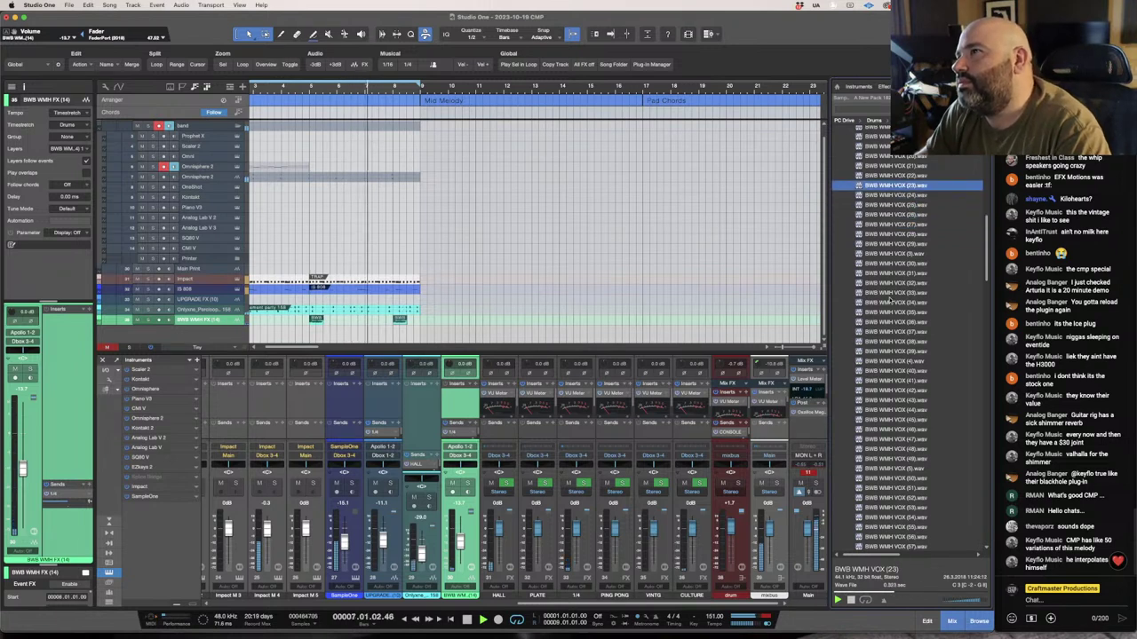
key("Up")
key("Up")
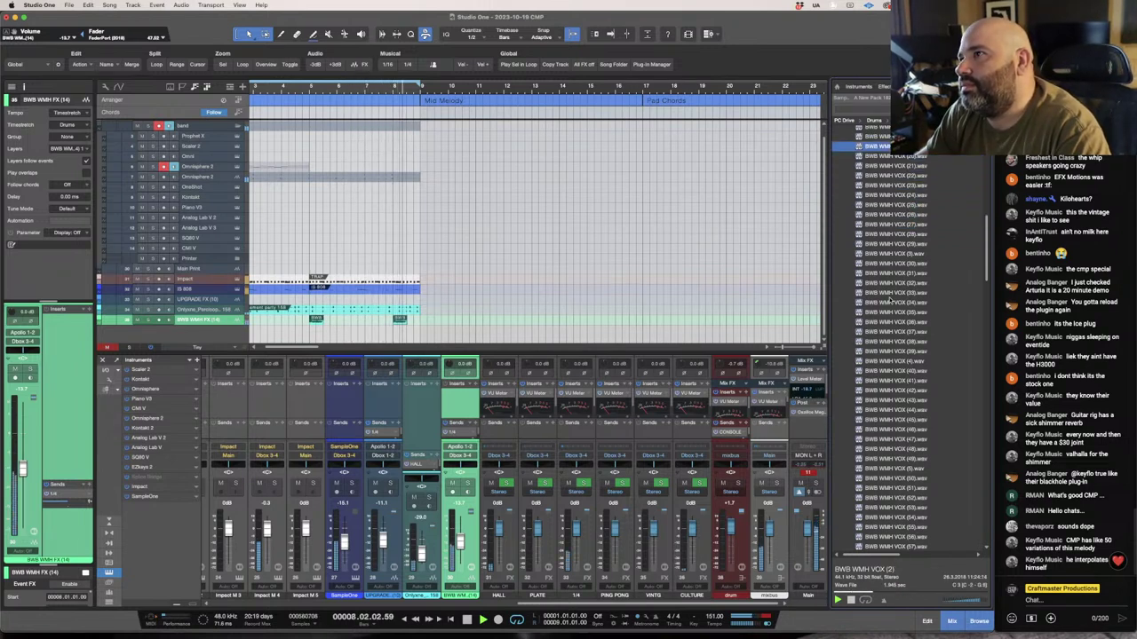
Place BWB WMH VOX (21).wav on a new track at bar 1, beat 4, below the BWB WMH FX (14) track.
key("Down")
key("Down")
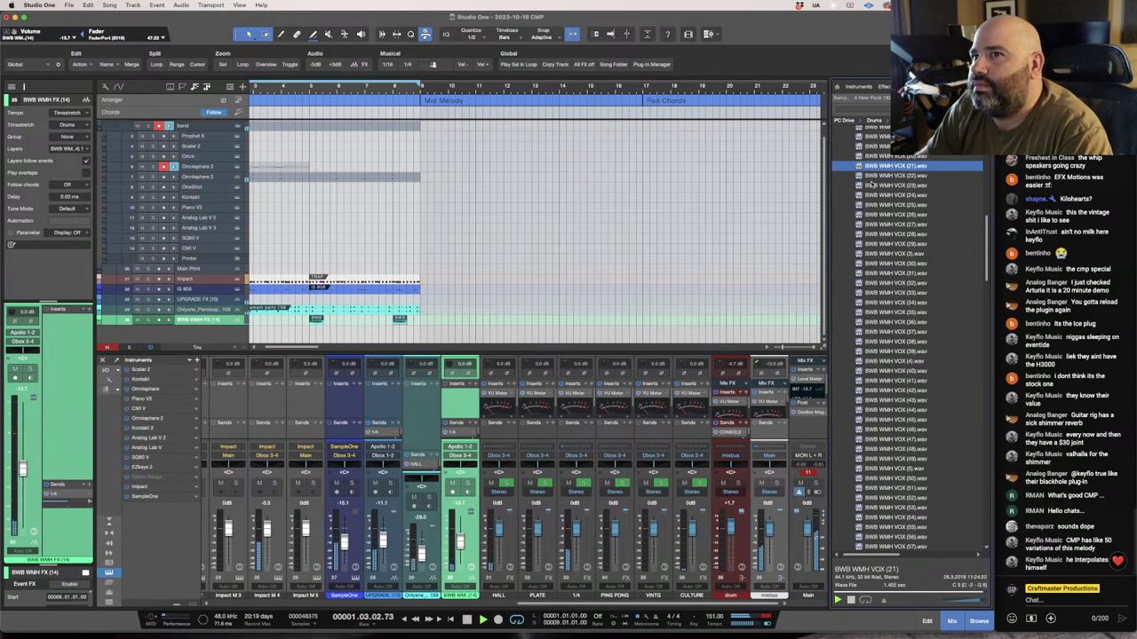
mouse_move(279, 342)
left_mouse_down()
mouse_move(231, 339)
mouse_move(287, 333)
left_mouse_up()
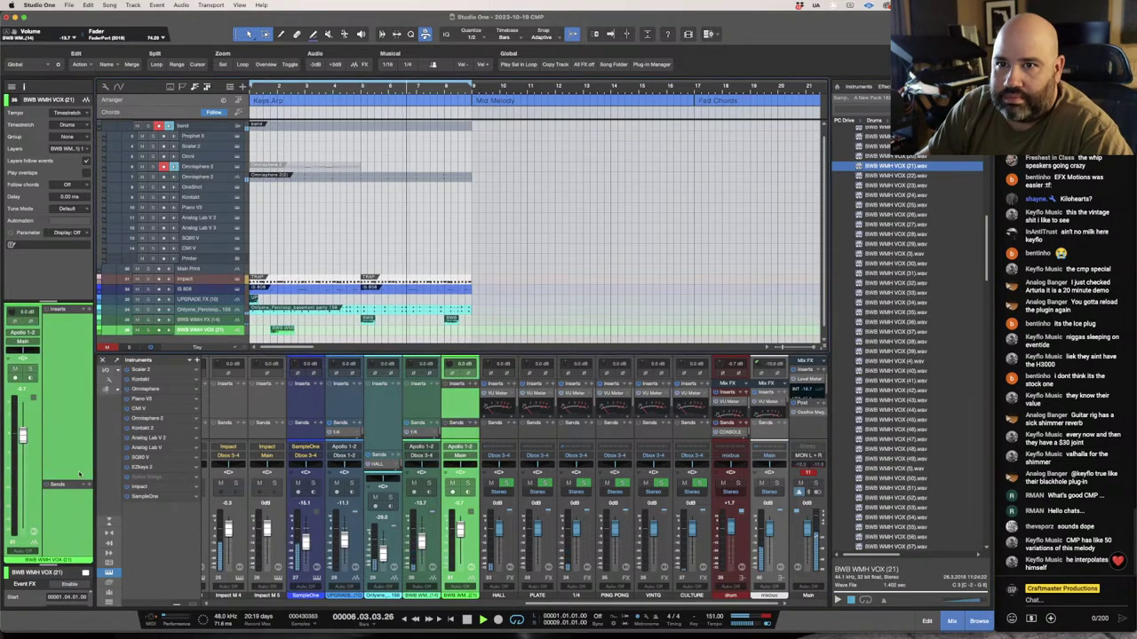
Route the BWB WMH VOX (21) track's output to Dbox 5-6 and lower its volume to about -12.1 dB.
left_click(27, 343)
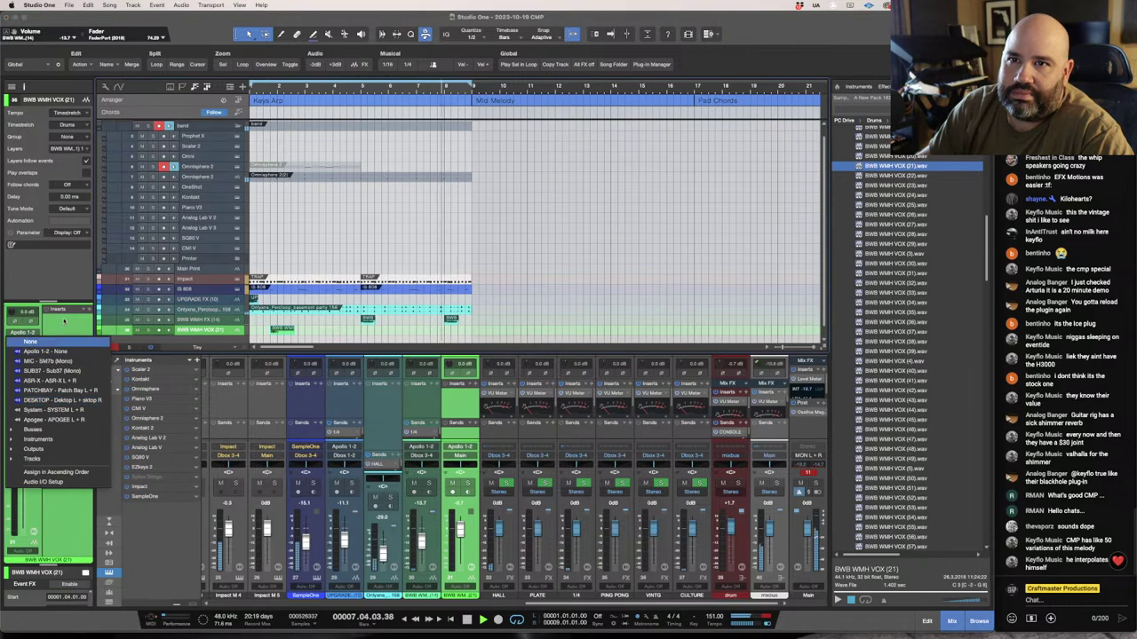
left_click(33, 345)
left_click(33, 347)
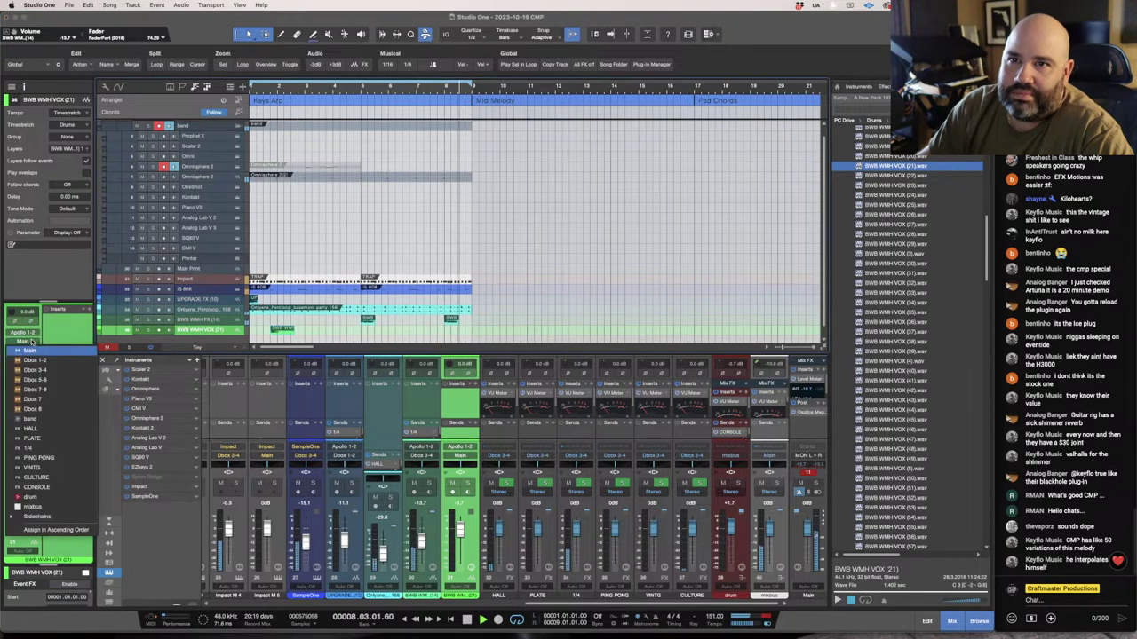
left_click(55, 381)
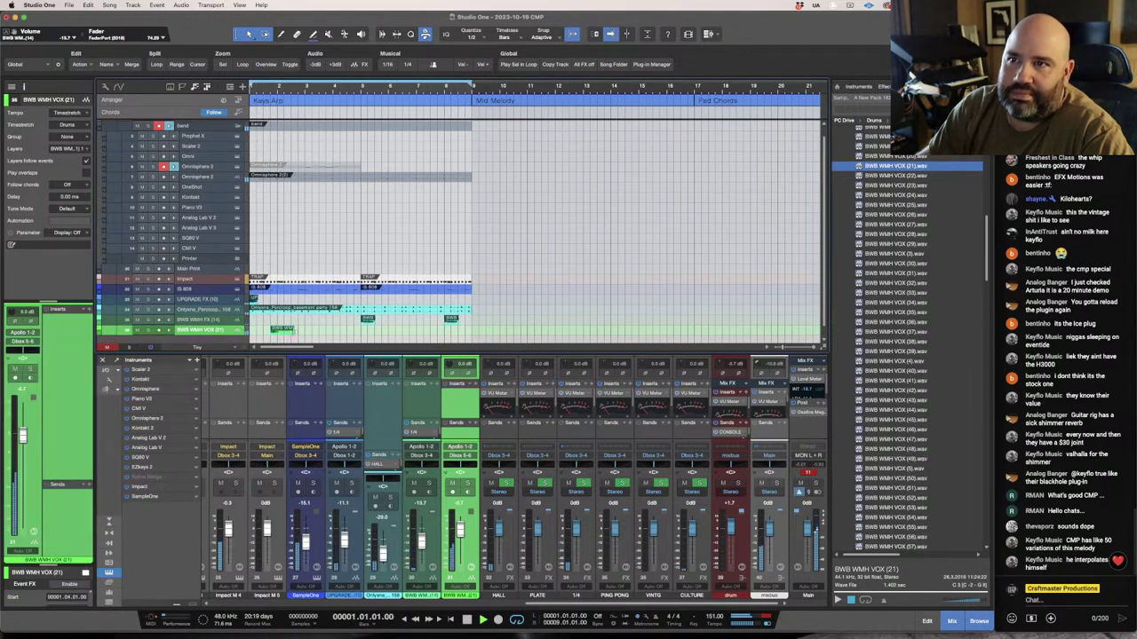
left_click_drag(468, 519, 468, 531)
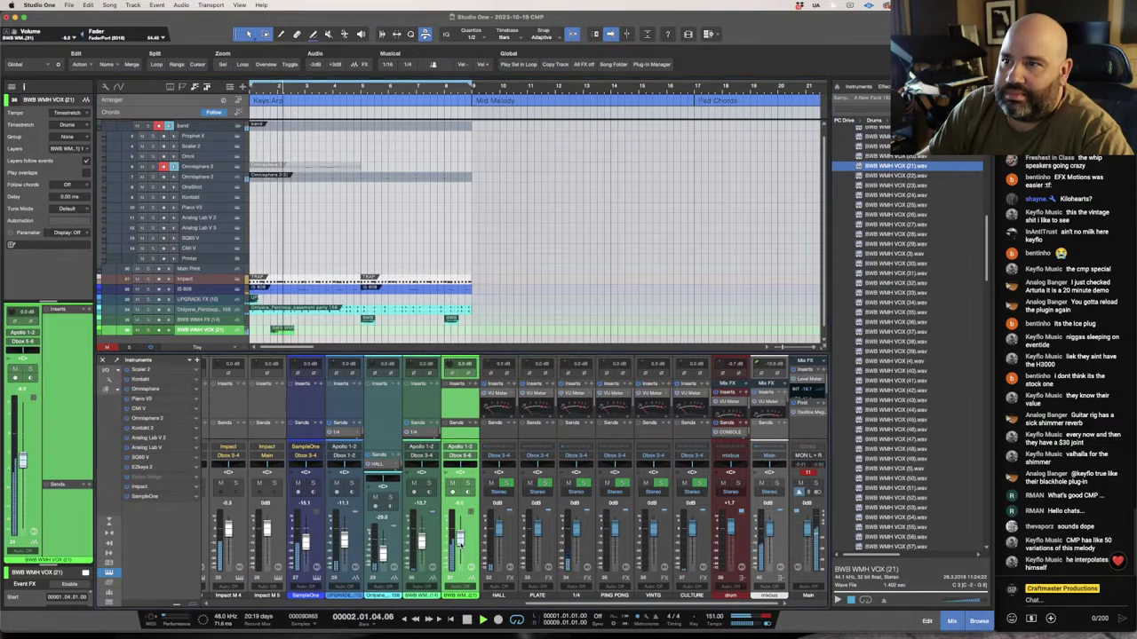
left_click_drag(275, 80, 286, 105)
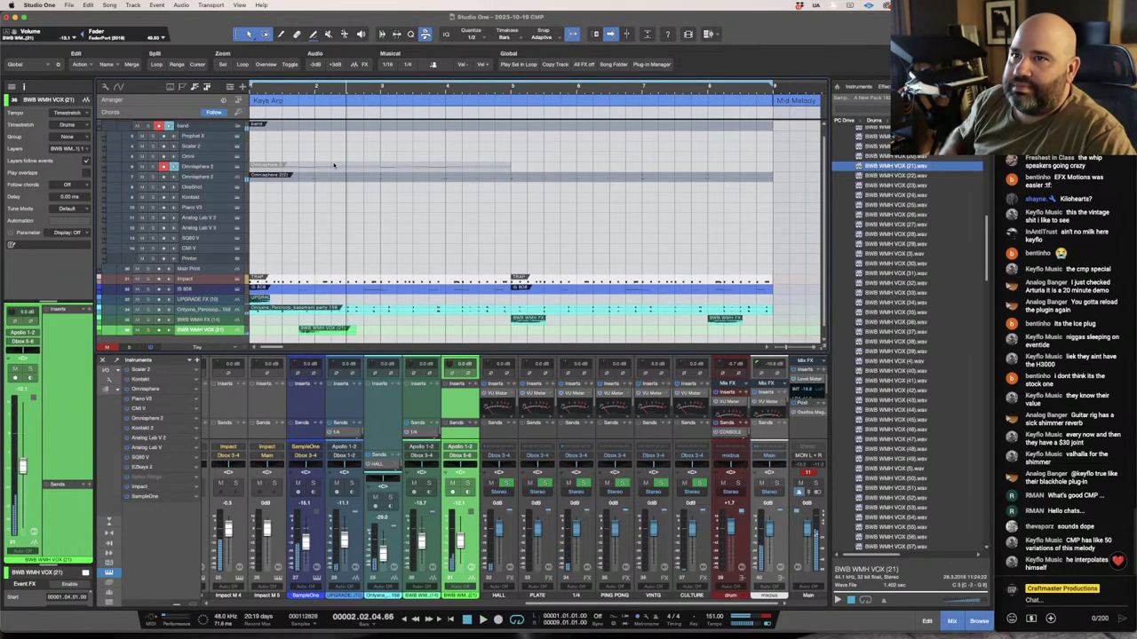
Open the first TRAP pattern for editing and audition the E 1 hat and D 1 "36" pads in Impact XT.
double_click(354, 282)
left_click_drag(507, 356, 495, 295)
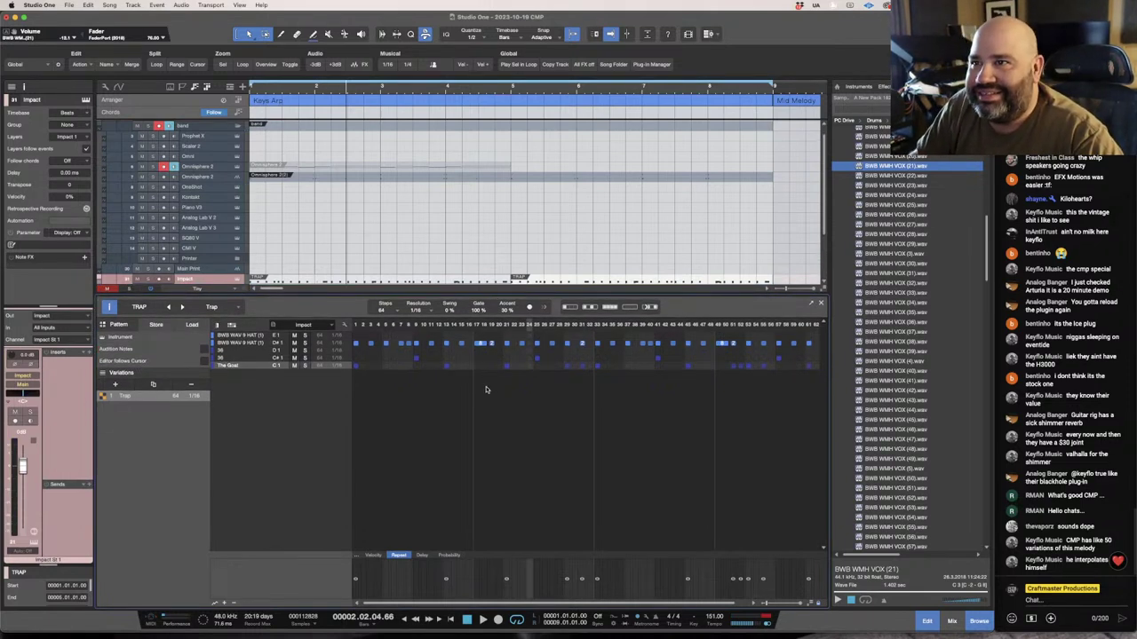
left_click(257, 337)
scroll(276, 275, "down", 2)
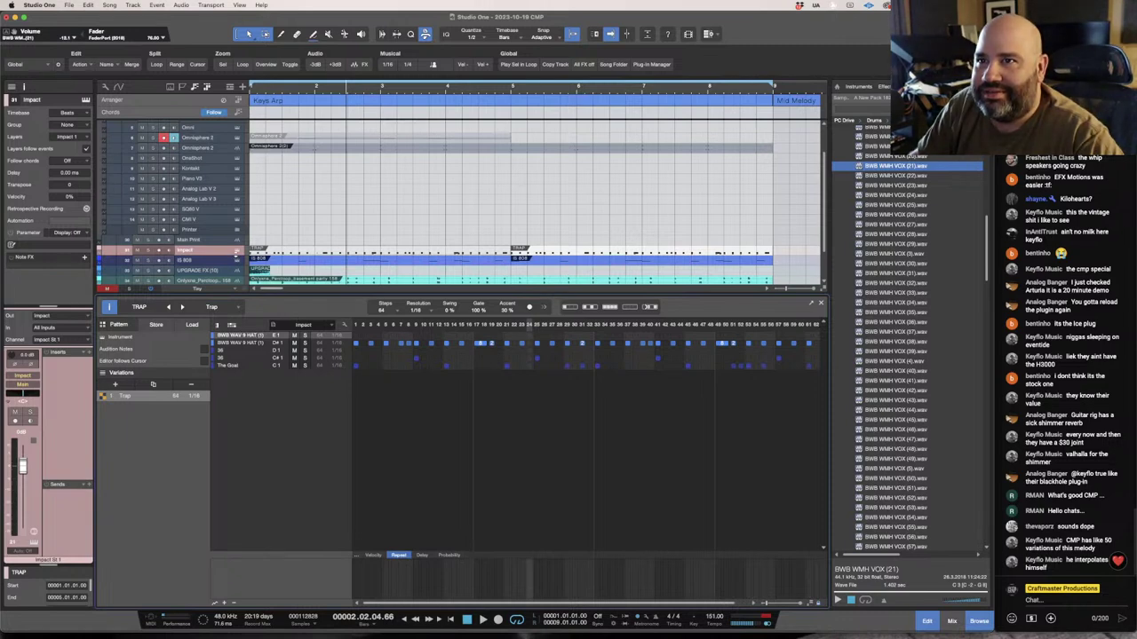
left_click(85, 99)
left_click(343, 327)
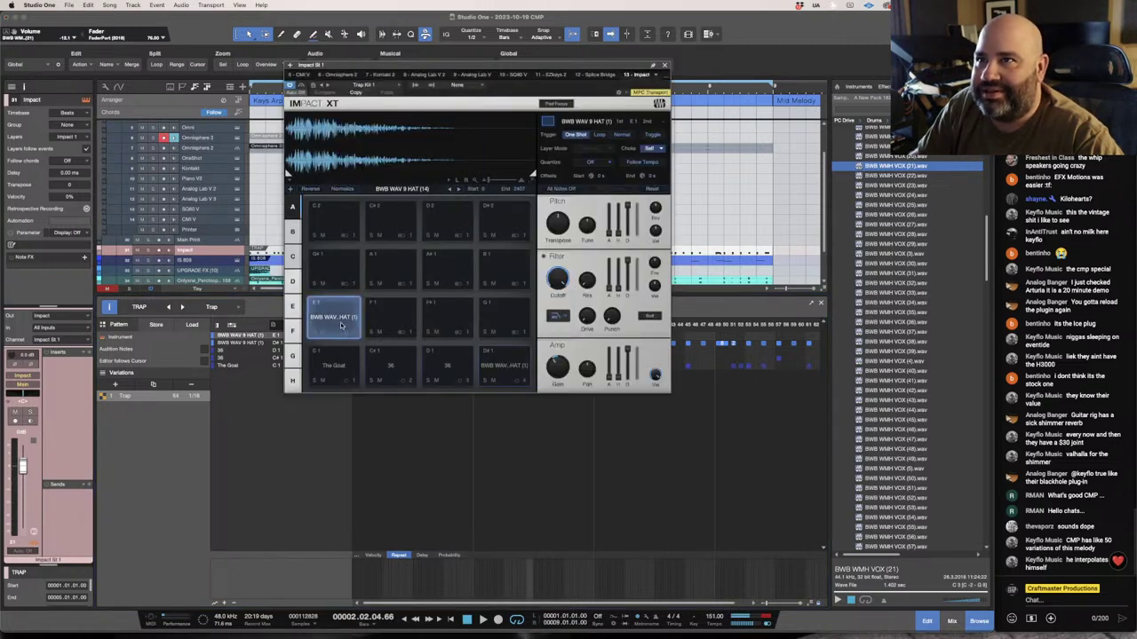
left_click(455, 359)
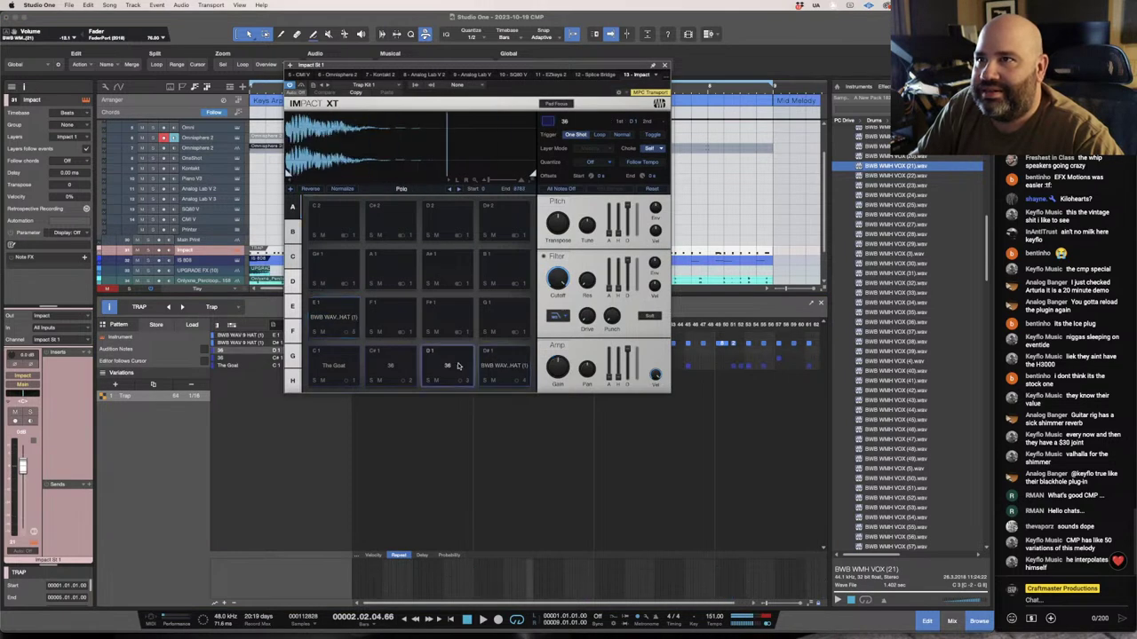
left_click(666, 67)
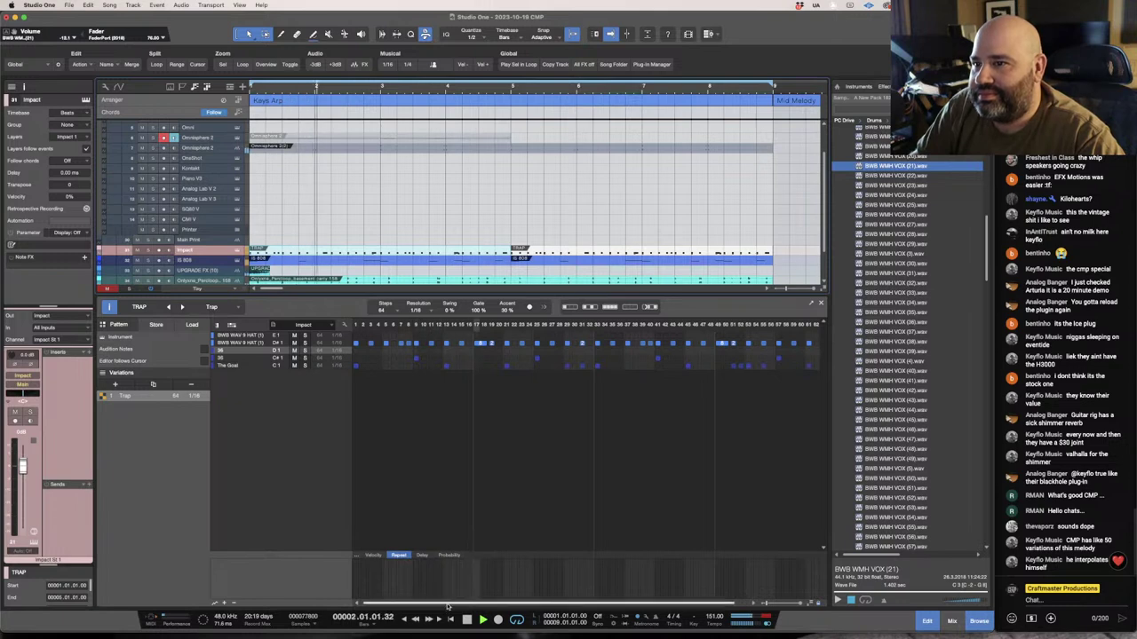
Recheck the Impact XT pads, close the instrument, and raise the repeat amount of step 47 on the D 1 "36" row of the TRAP pattern.
scroll(586, 400, "right", 1)
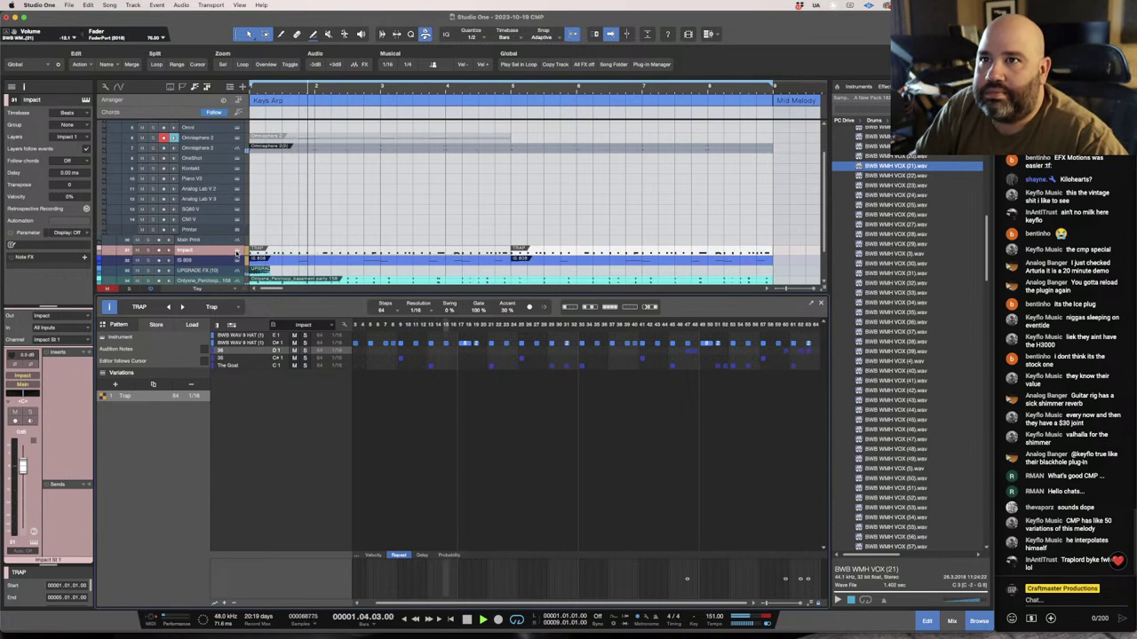
left_click(276, 269)
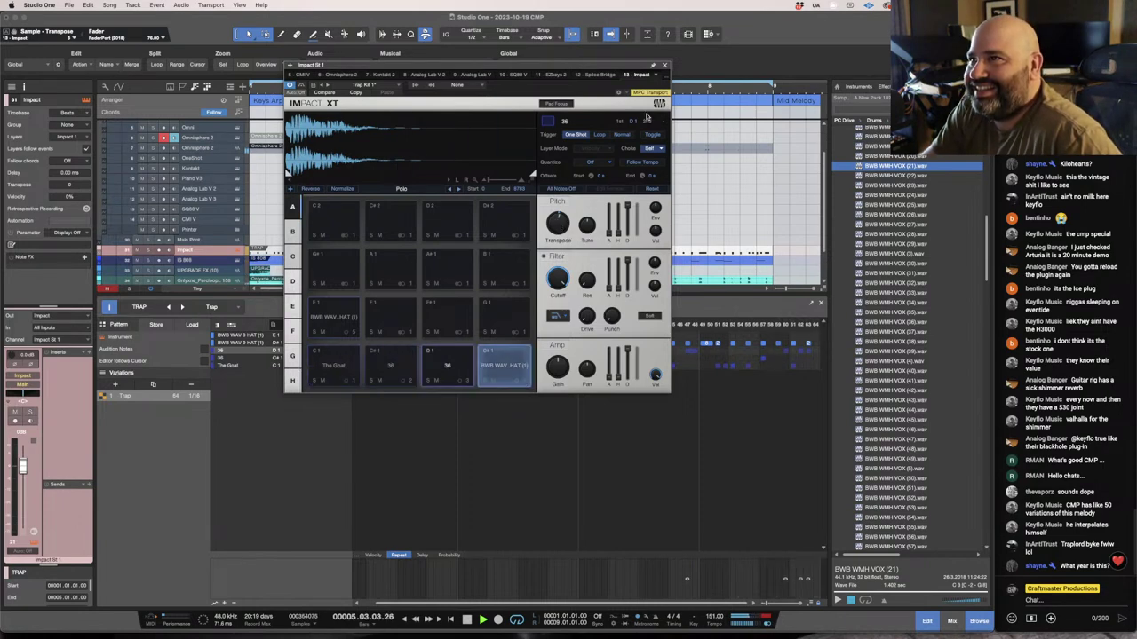
left_click(666, 65)
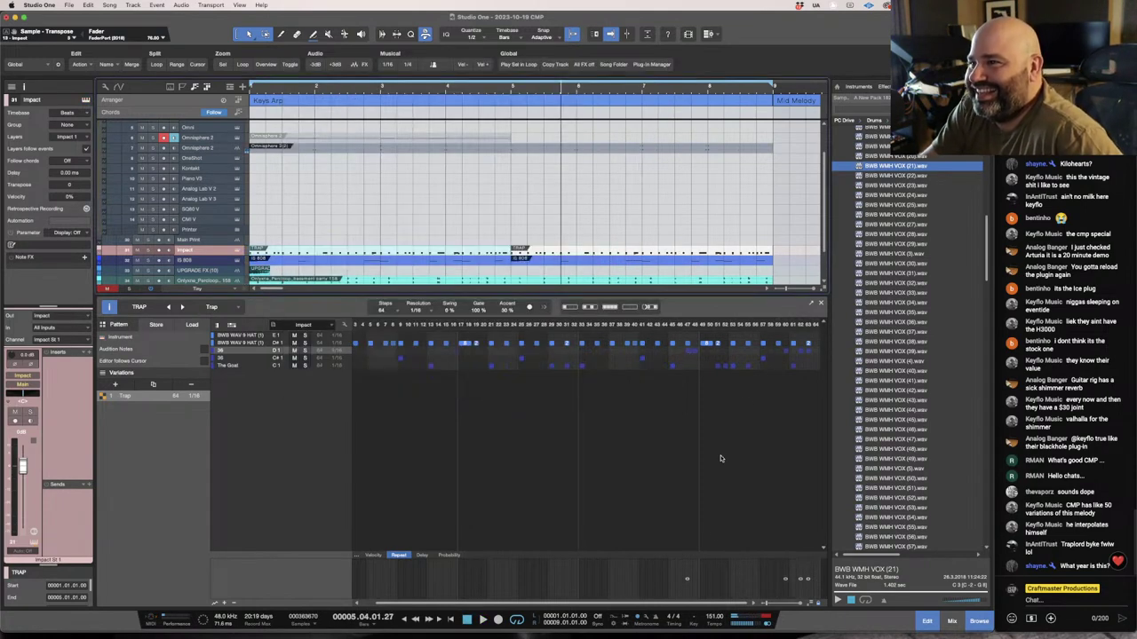
left_click_drag(689, 591, 687, 584)
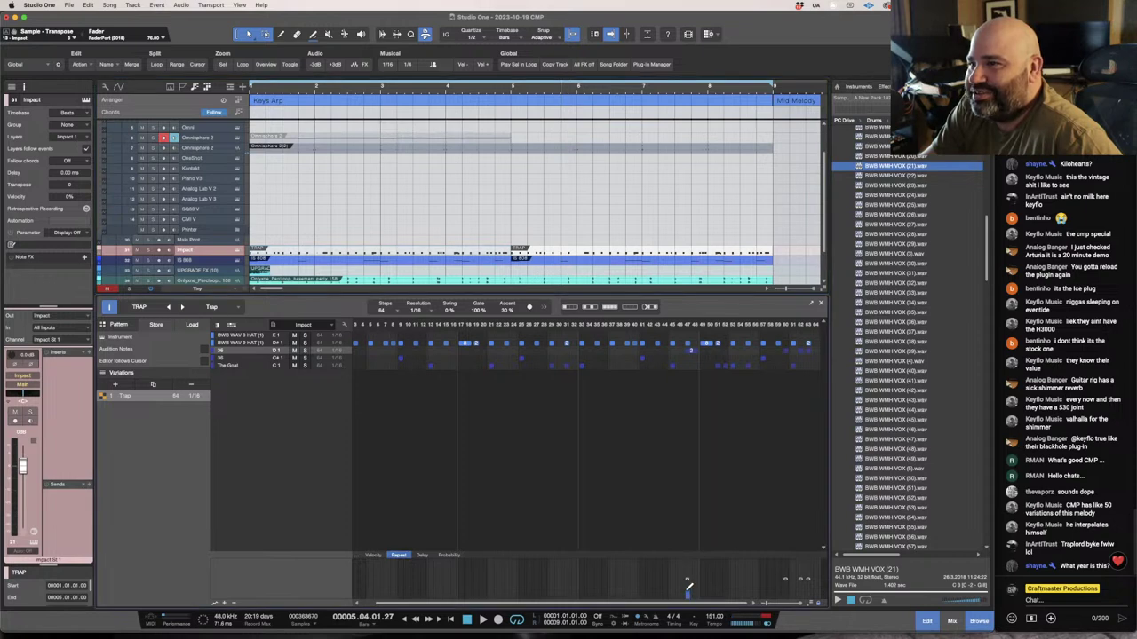
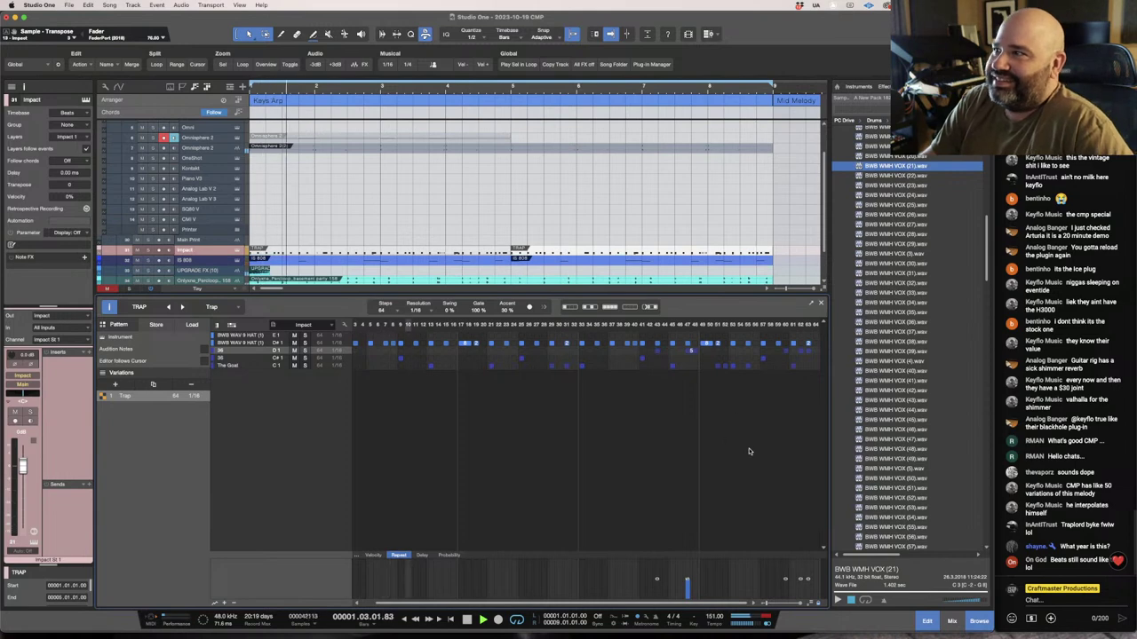
Audition samples from the BWB WMH HITZ folder in WE MAKE HITZ HITZ N SOUNDZ, from HIT (1) to HIT (9) and back up to HIT (13).
scroll(906, 338, "up", 10)
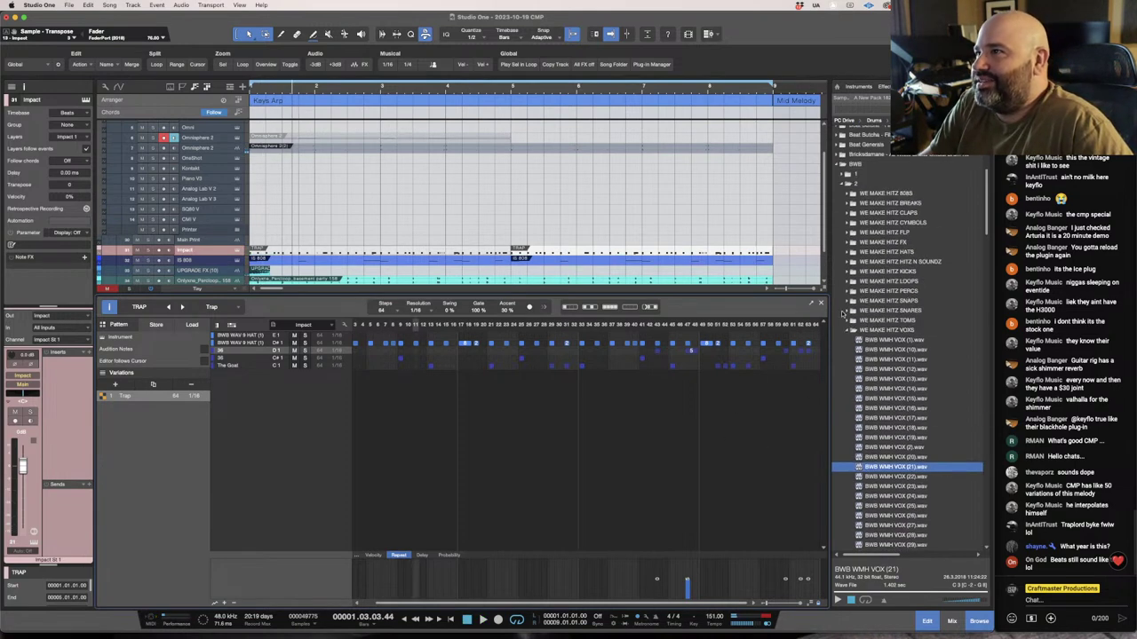
left_click(845, 331)
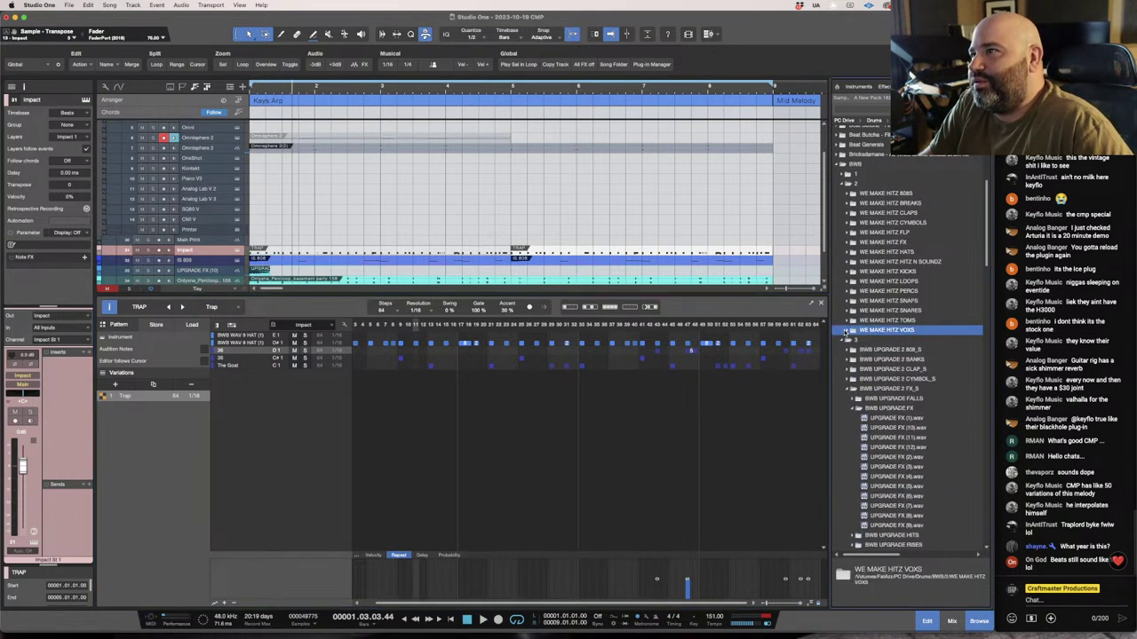
left_click(851, 262)
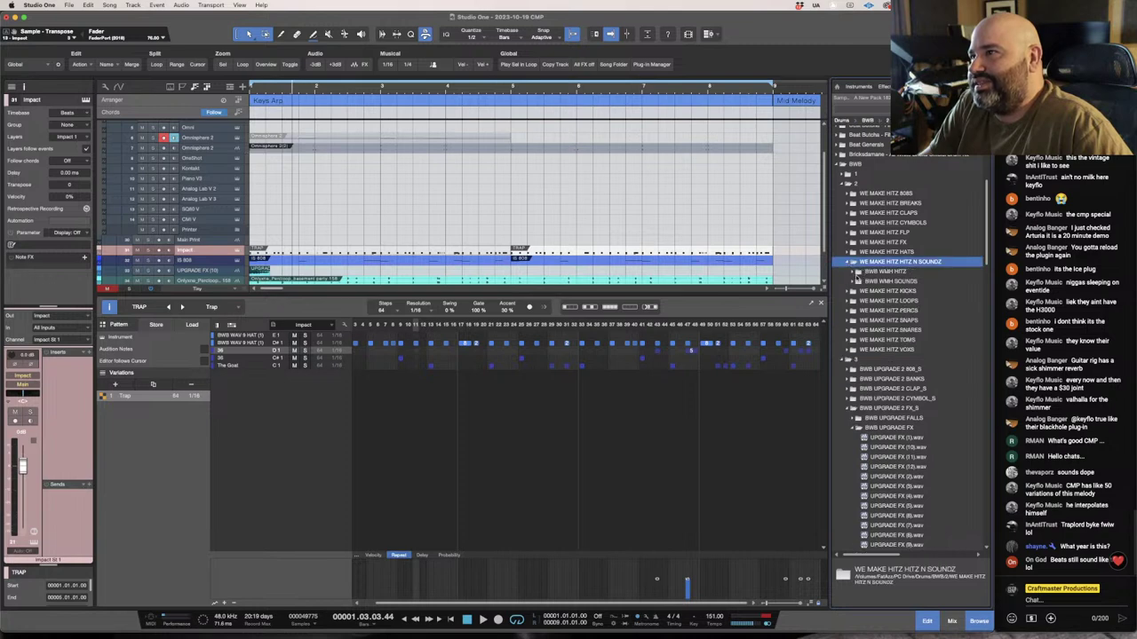
left_click(855, 272)
left_click(883, 281)
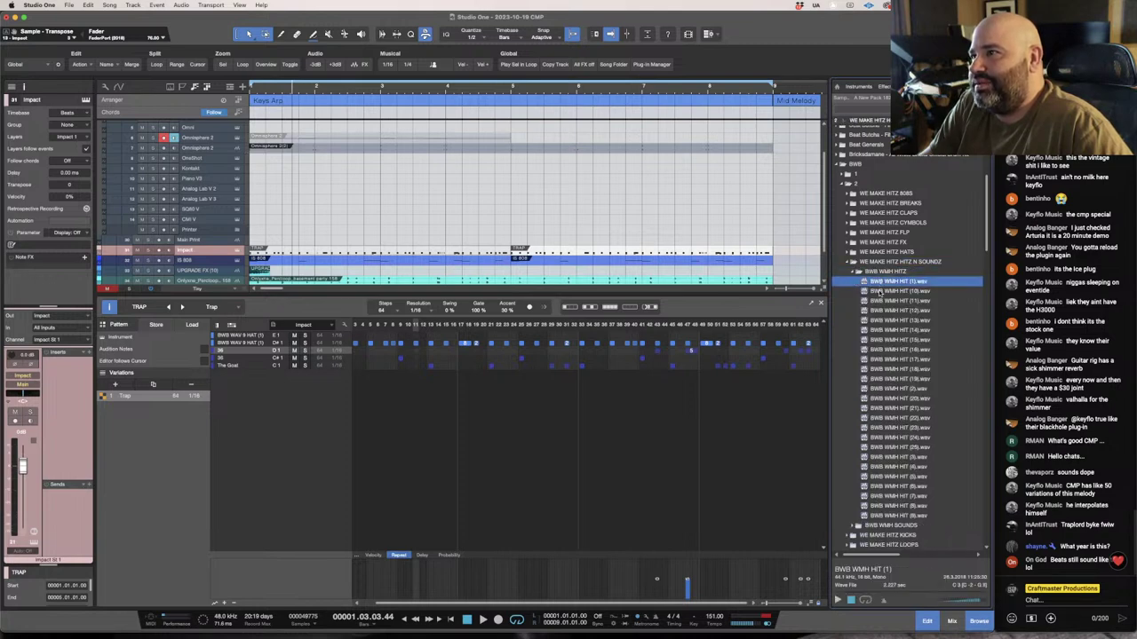
left_click(925, 300)
left_click(923, 320)
left_click(912, 349)
left_click(910, 368)
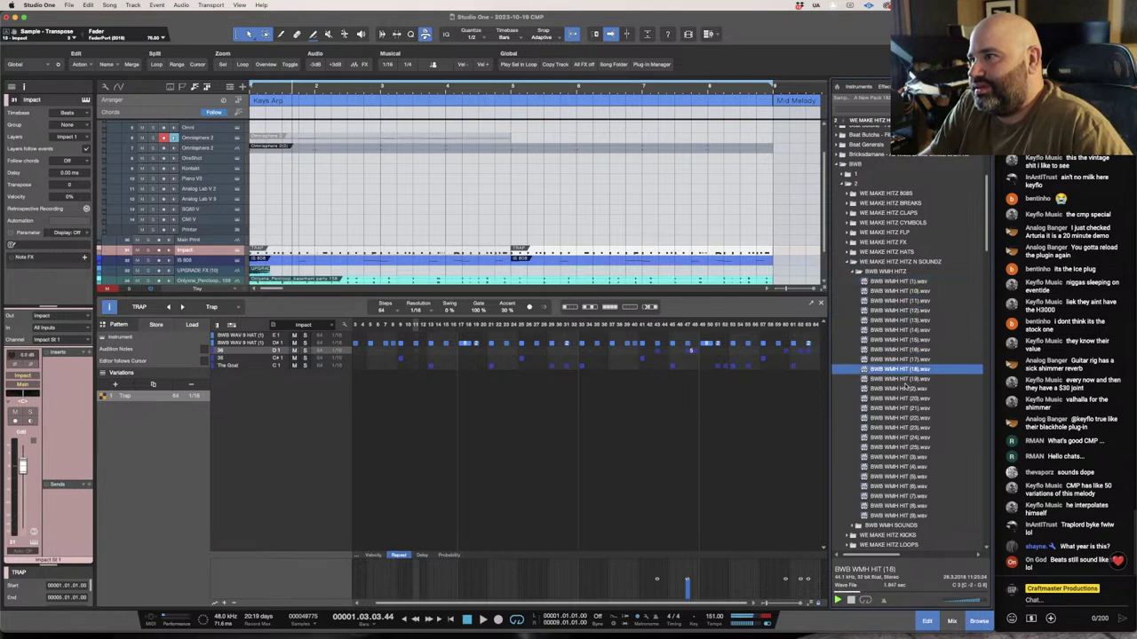
left_click(904, 388)
left_click(906, 398)
left_click(906, 408)
left_click(901, 447)
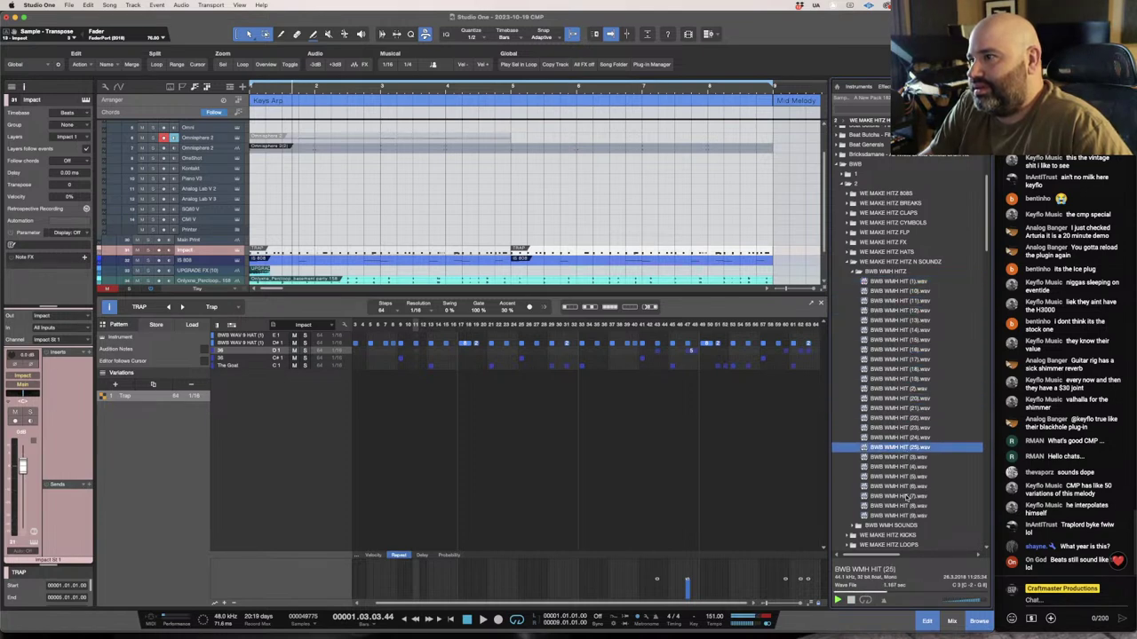
left_click(908, 497)
left_click(905, 515)
left_click(905, 486)
left_click(901, 448)
left_click(897, 388)
left_click(885, 319)
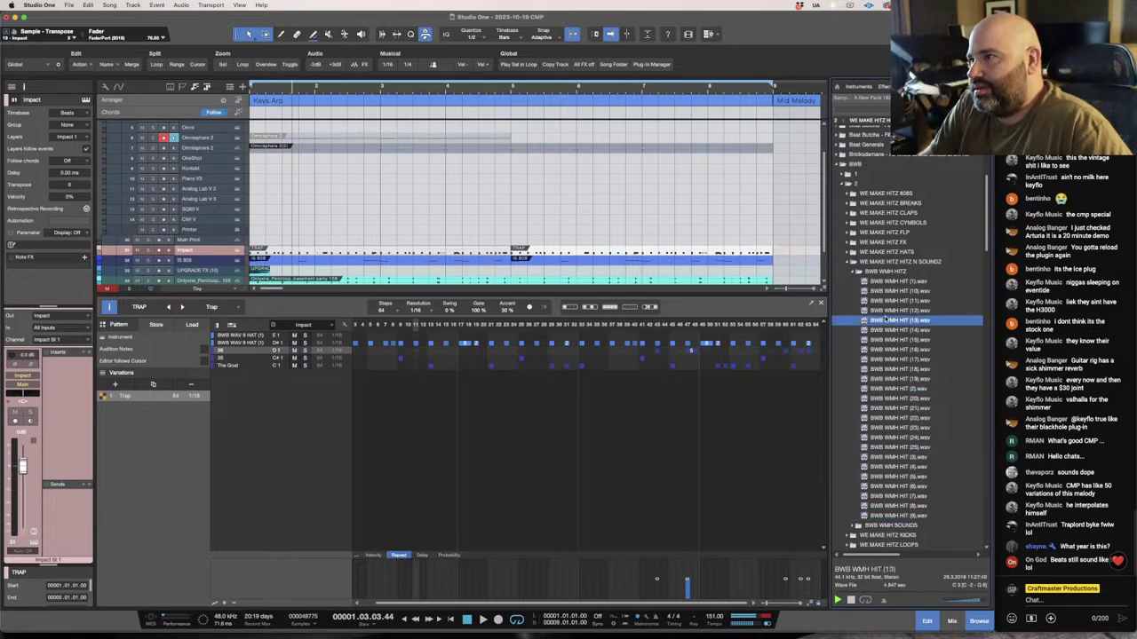
Audition the BWB WMH SOUNDS samples from SOUND (1) to SOUND (9), rechecking SOUND (7) and SOUND (8).
left_click(857, 273)
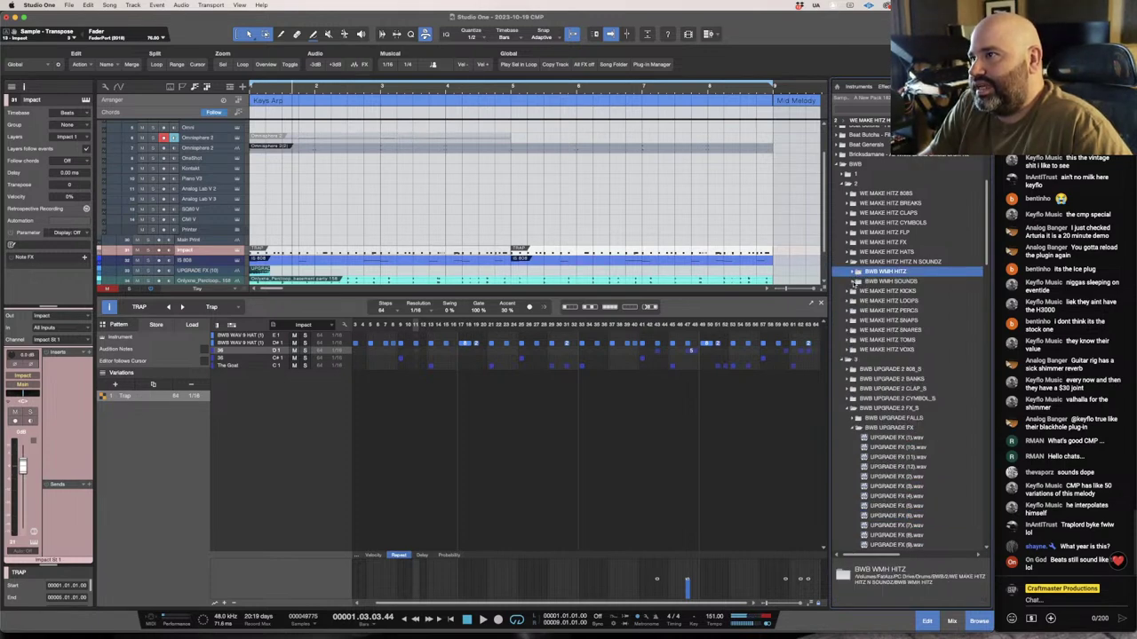
left_click(855, 282)
left_click(897, 291)
left_click(897, 300)
left_click(896, 310)
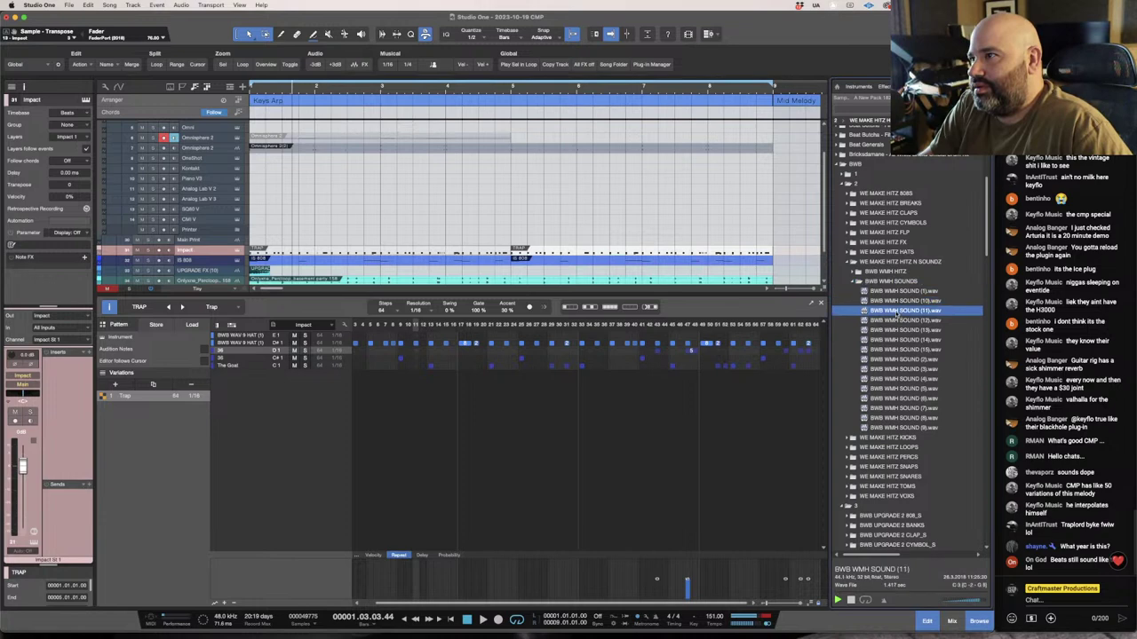
left_click(897, 320)
left_click(897, 330)
left_click(897, 339)
left_click(897, 349)
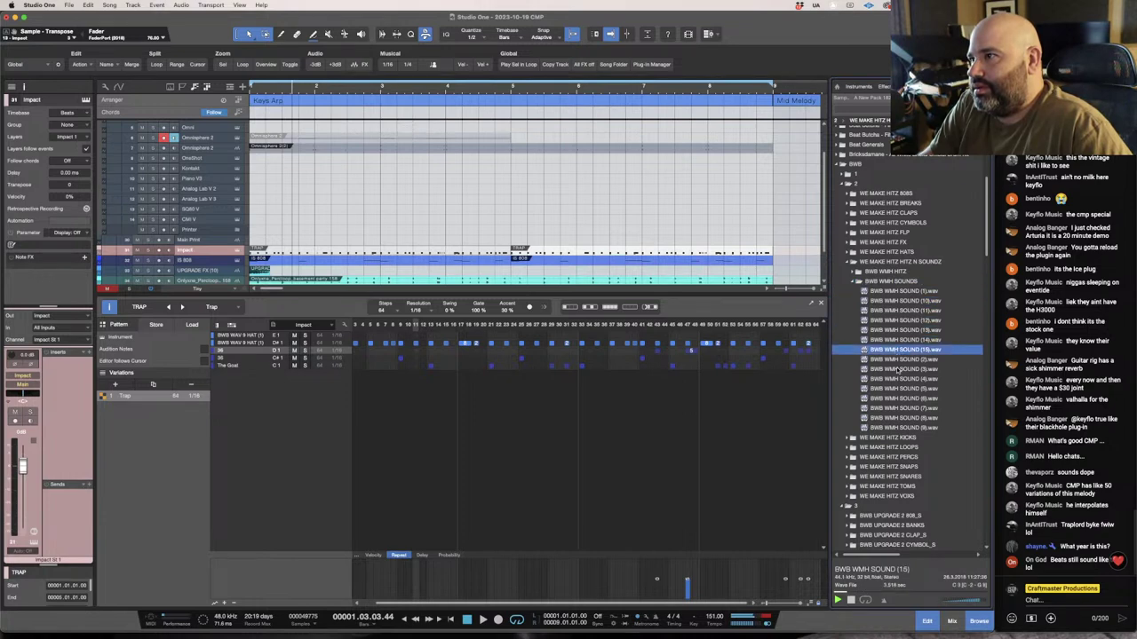
left_click(897, 369)
left_click(898, 378)
left_click(899, 388)
left_click(901, 398)
left_click(902, 408)
left_click(903, 418)
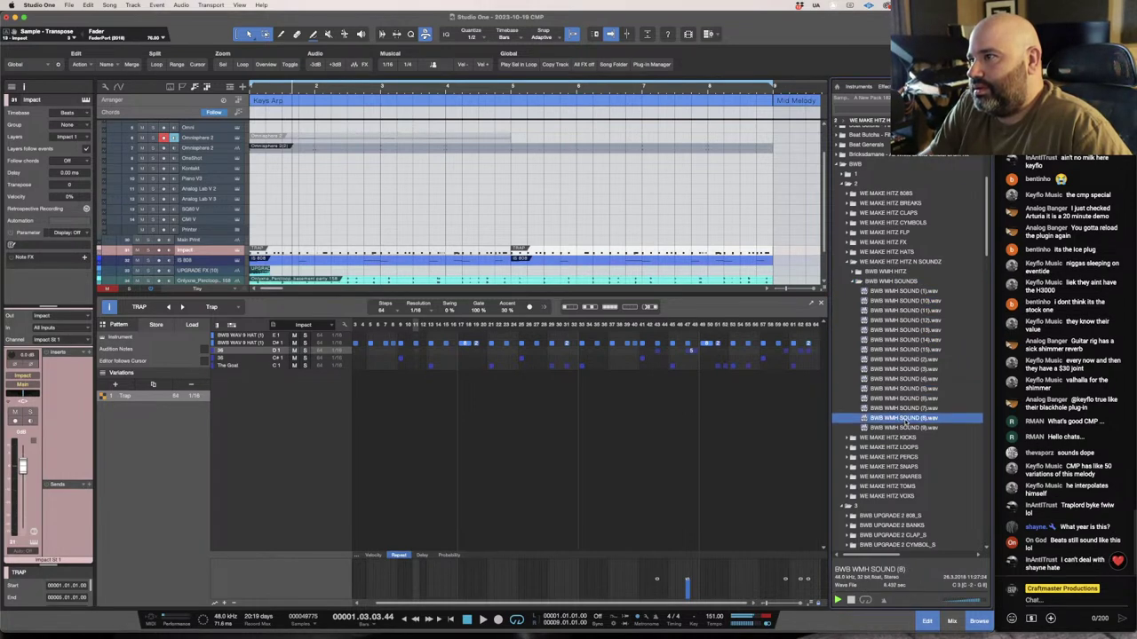
left_click(906, 427)
left_click(910, 417)
left_click(912, 408)
left_click(913, 418)
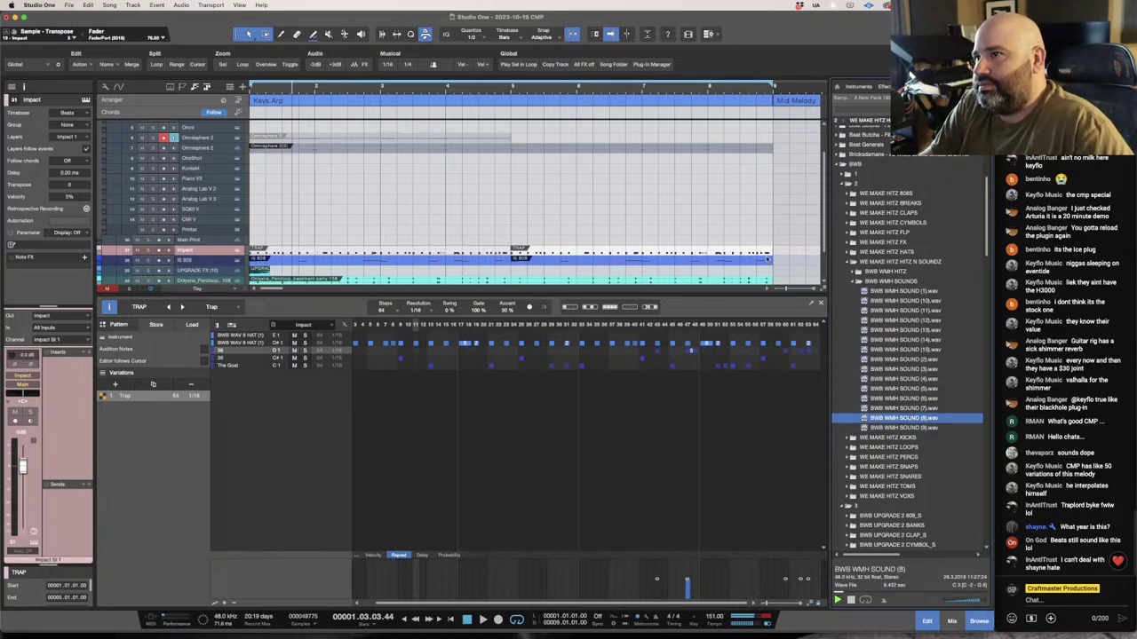
Send BWB WMH SOUND (8).wav to a new SampleOne instrument and close its editor window.
scroll(767, 259, "down", 3)
scroll(878, 368, "down", 2)
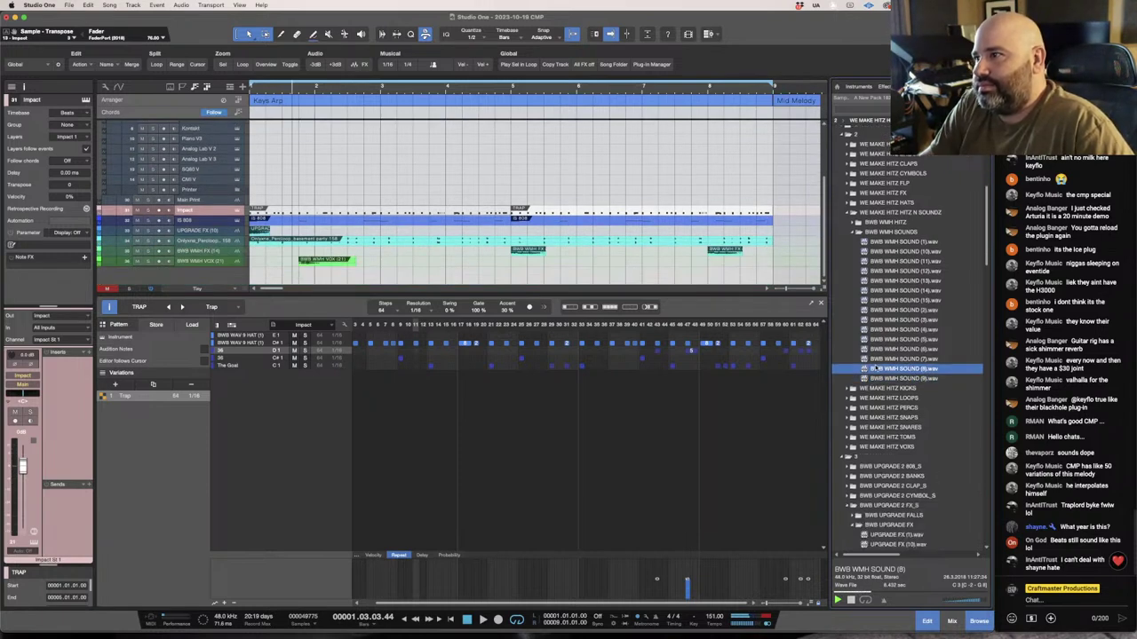
right_click(903, 371)
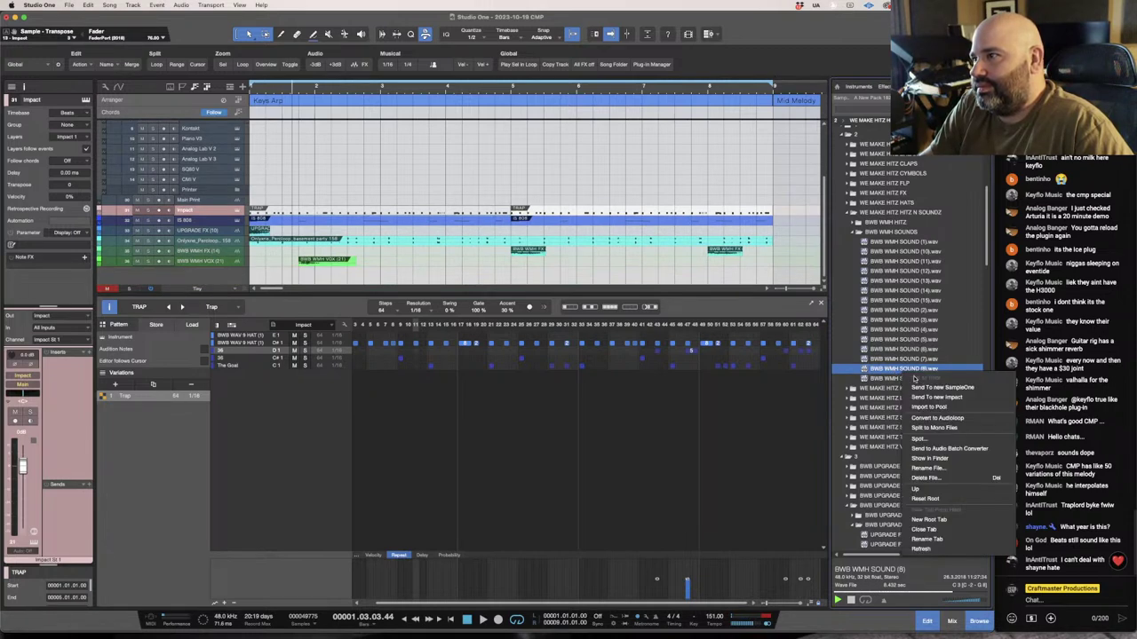
left_click(926, 388)
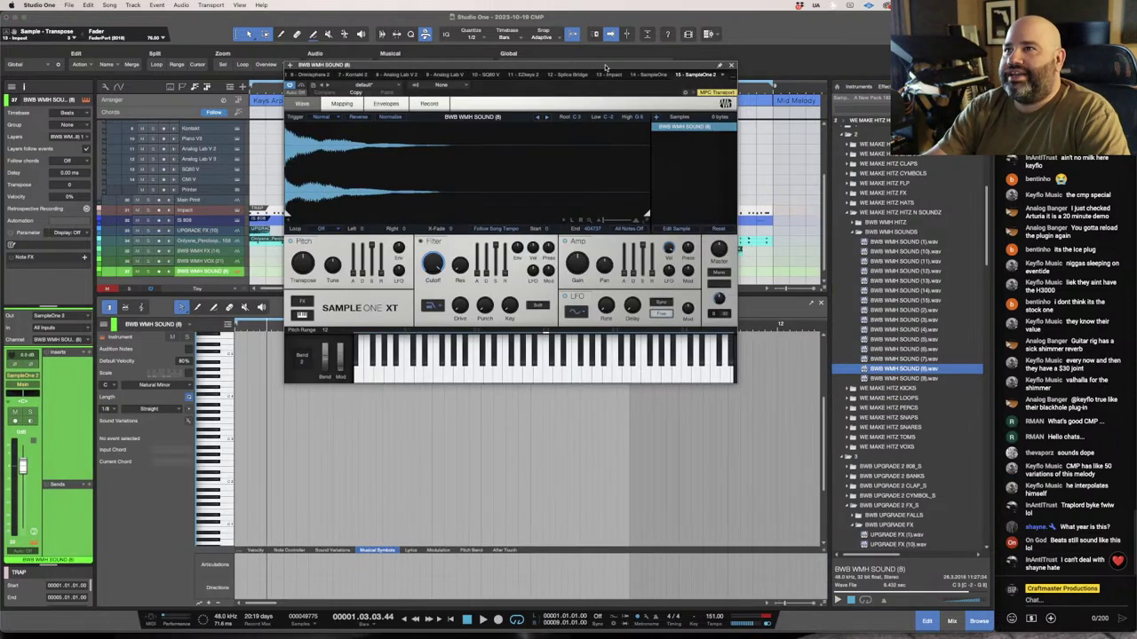
left_click(730, 66)
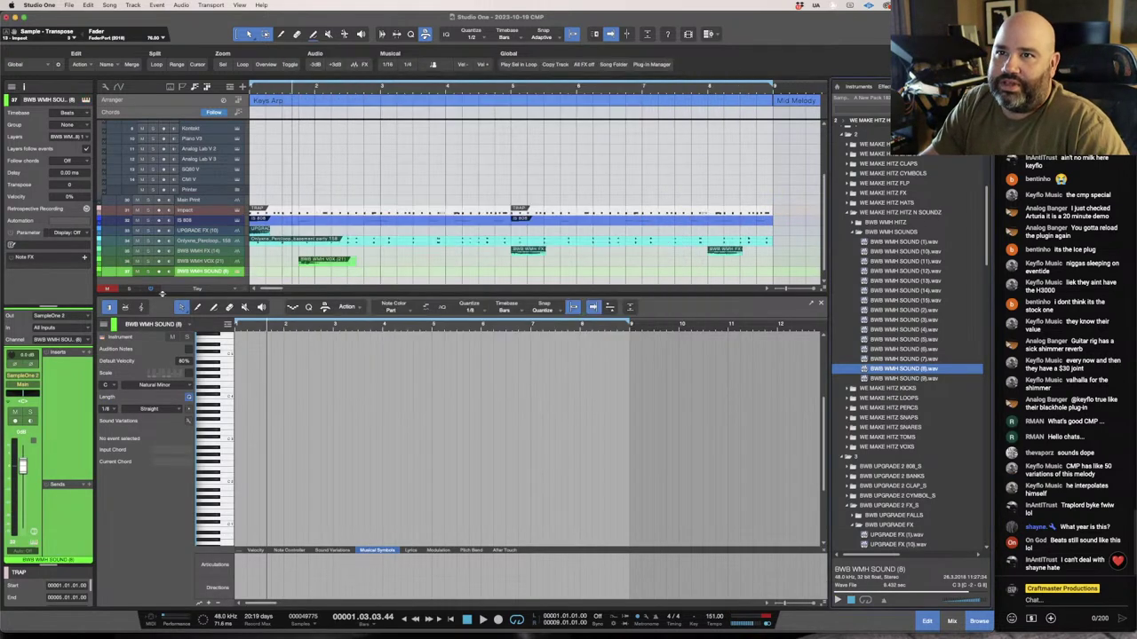
Route the BWB WMH SOUND (8) track's output to Dbox 5-6 and disarm recording on the Omnisphere 2 track.
left_click(26, 384)
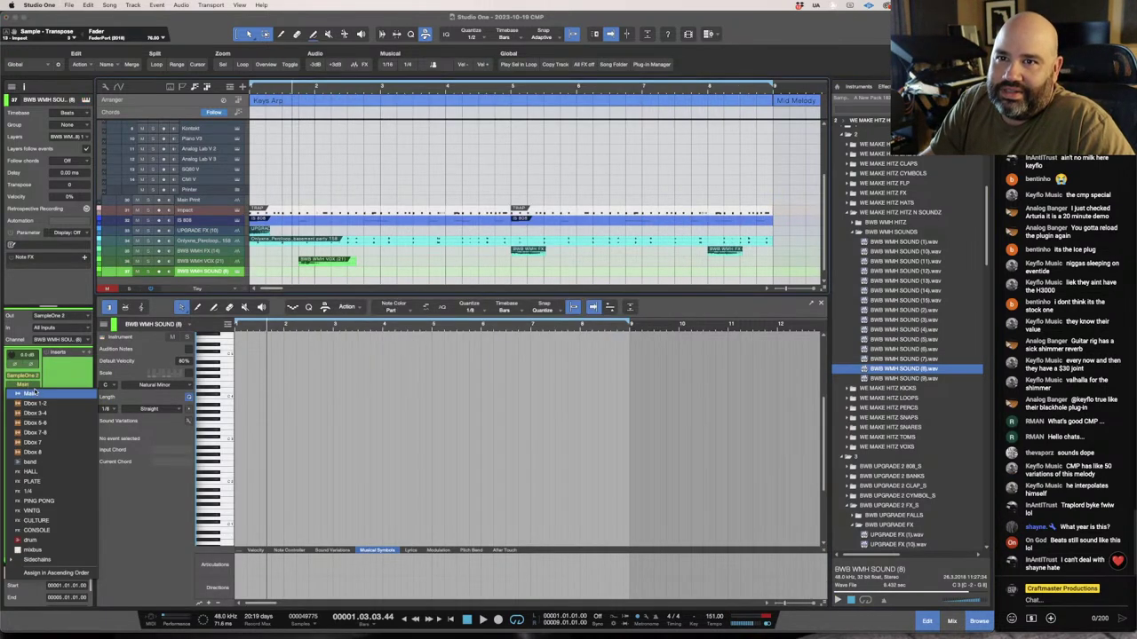
left_click(51, 433)
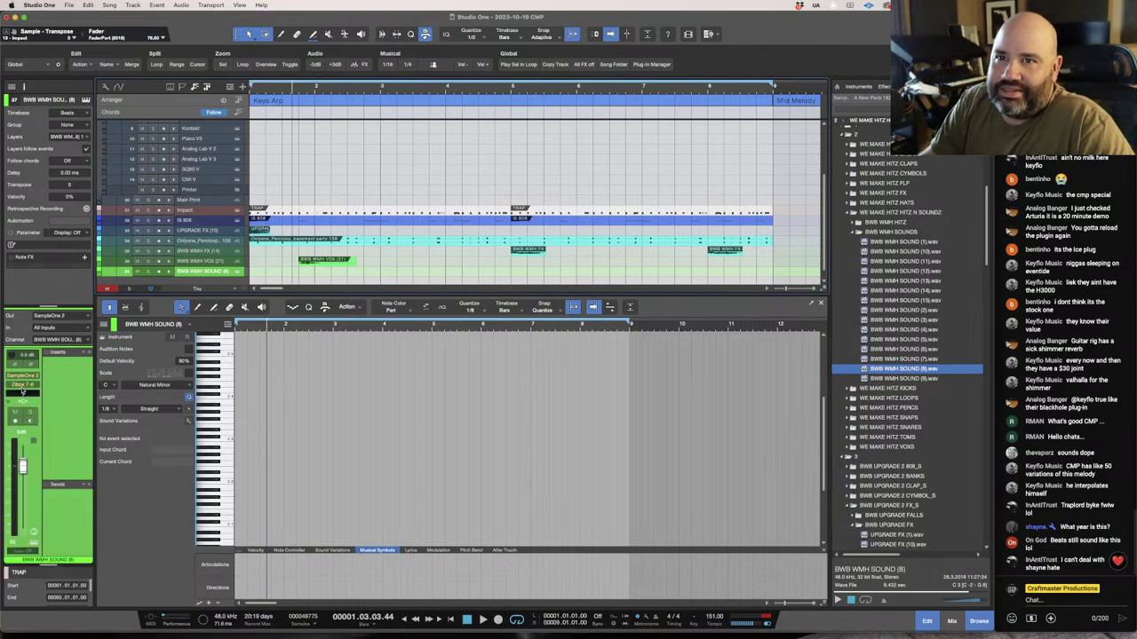
left_click(24, 388)
left_click(47, 415)
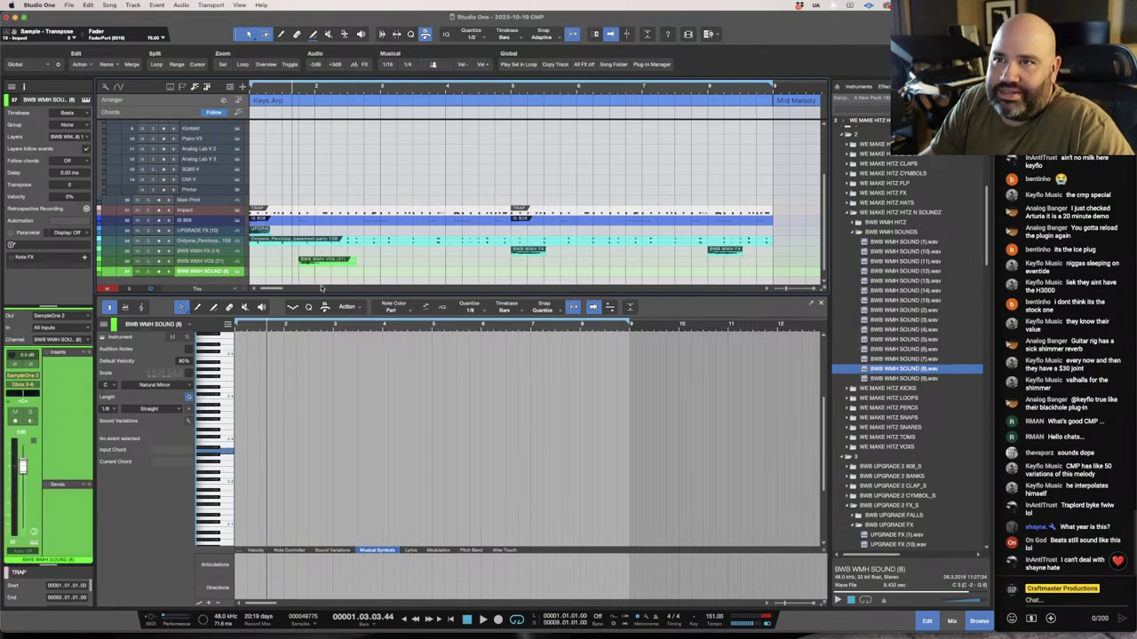
scroll(173, 230, "up", 10)
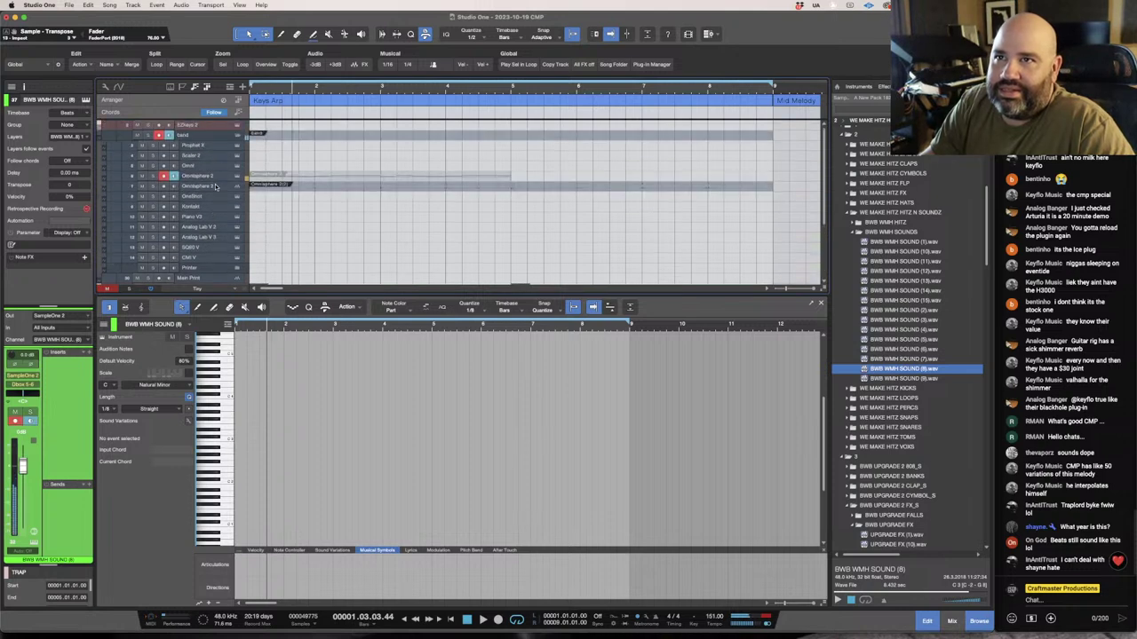
left_click(165, 178)
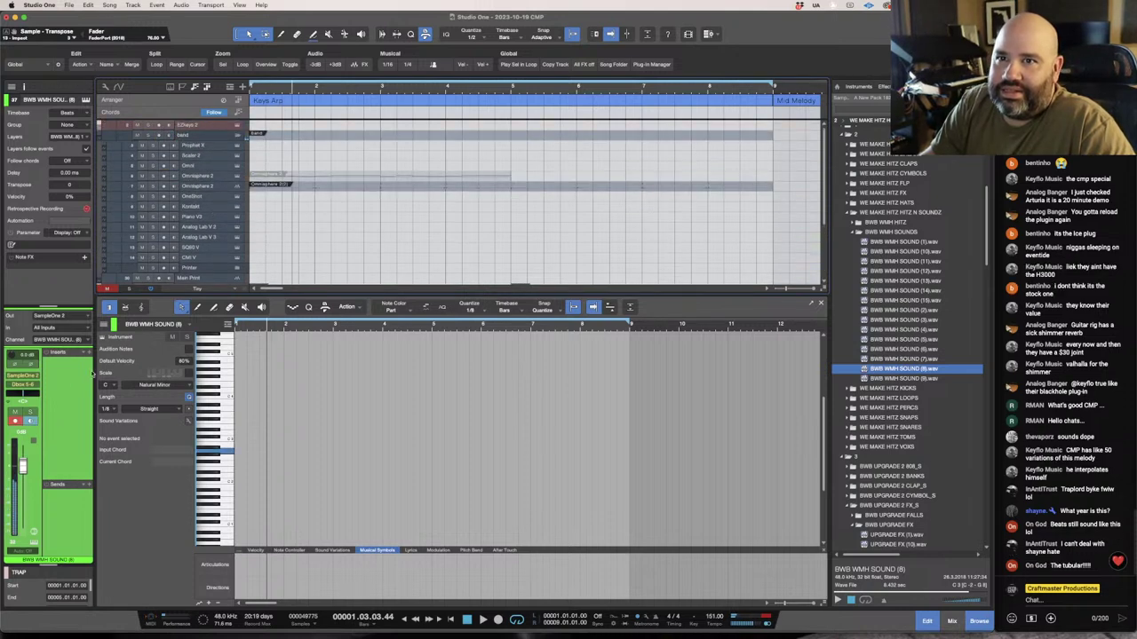
Insert a Tuner plug-in on the BWB WMH SOUND (8) channel.
left_click(87, 353)
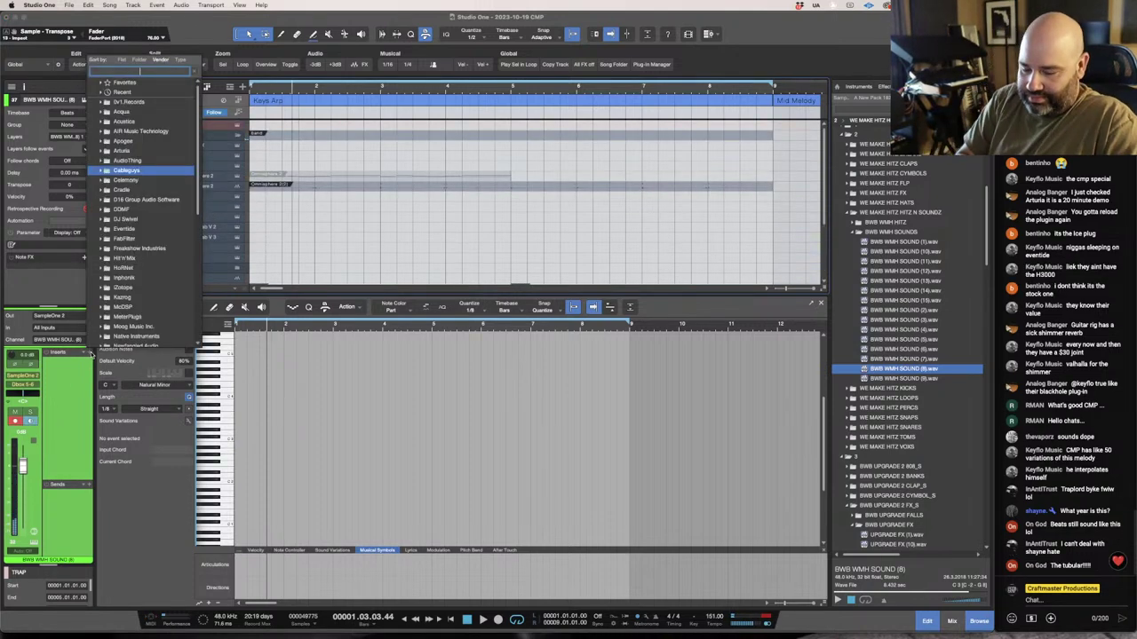
type("tuner")
key("Return")
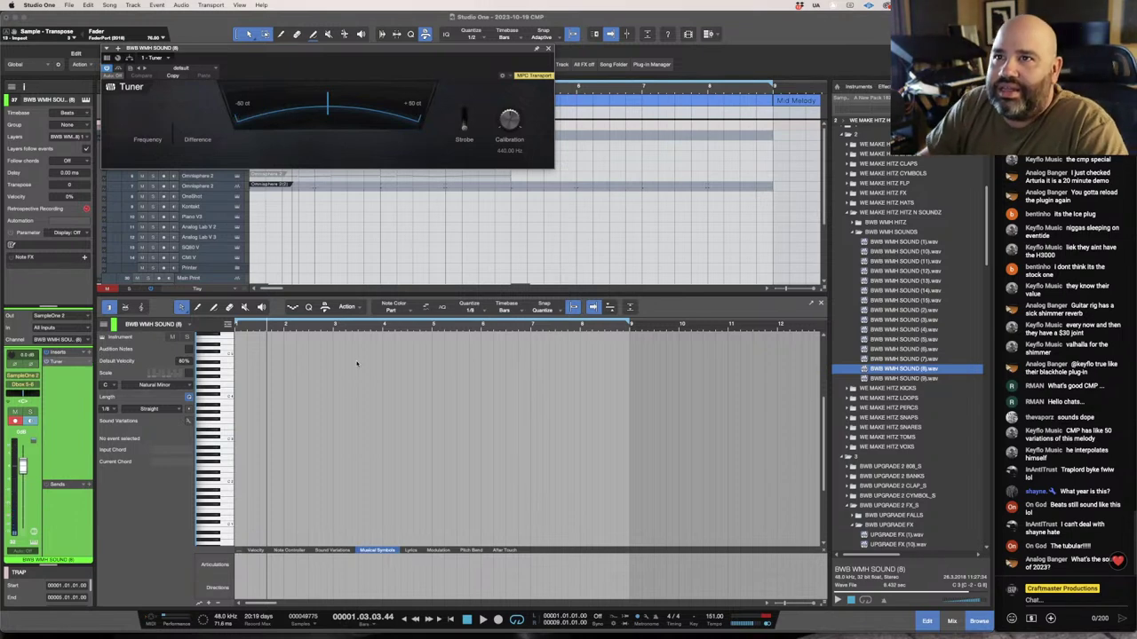
Set the SampleOne transpose for BWB WMH SOUND (8) to 7 against the Tuner and close both plug-in windows.
scroll(218, 247, "down", 5)
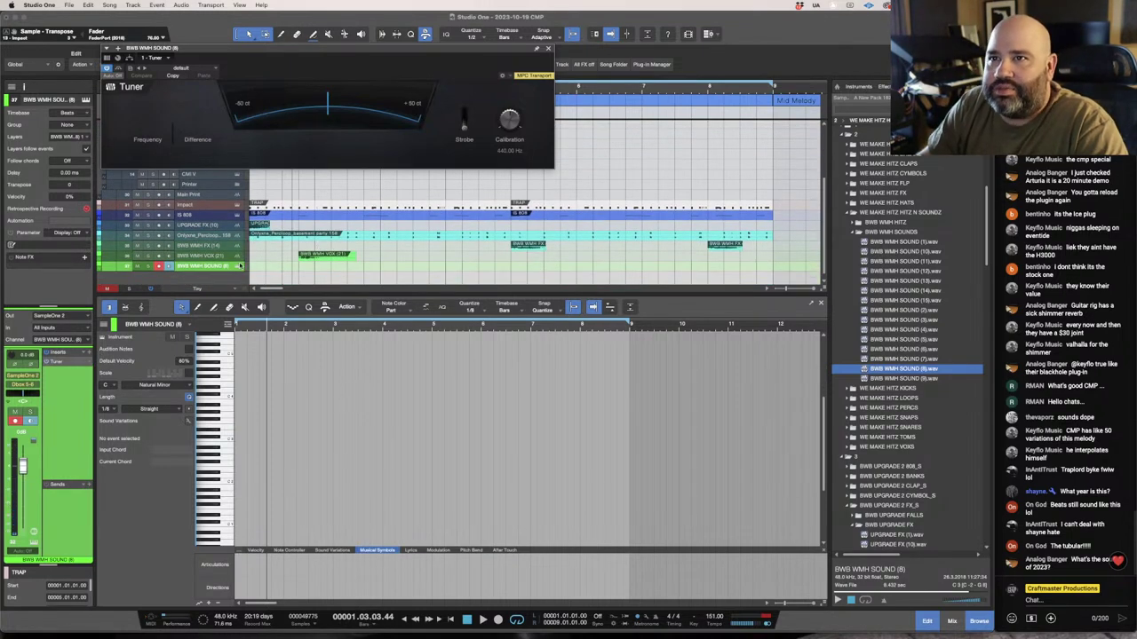
left_click(236, 267)
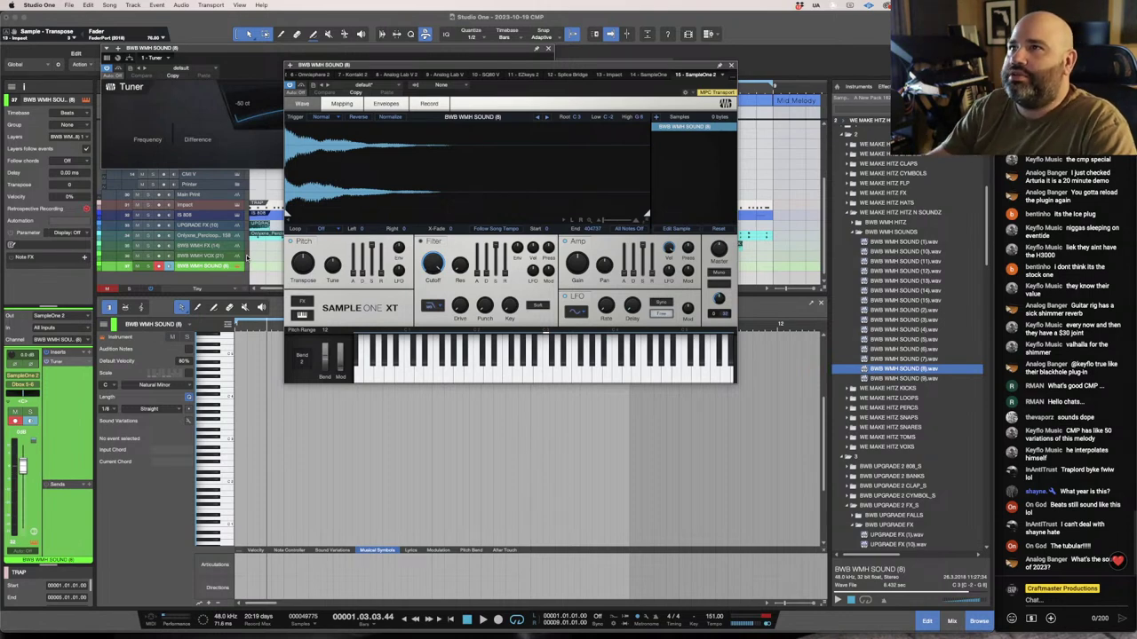
left_click_drag(401, 62, 321, 173)
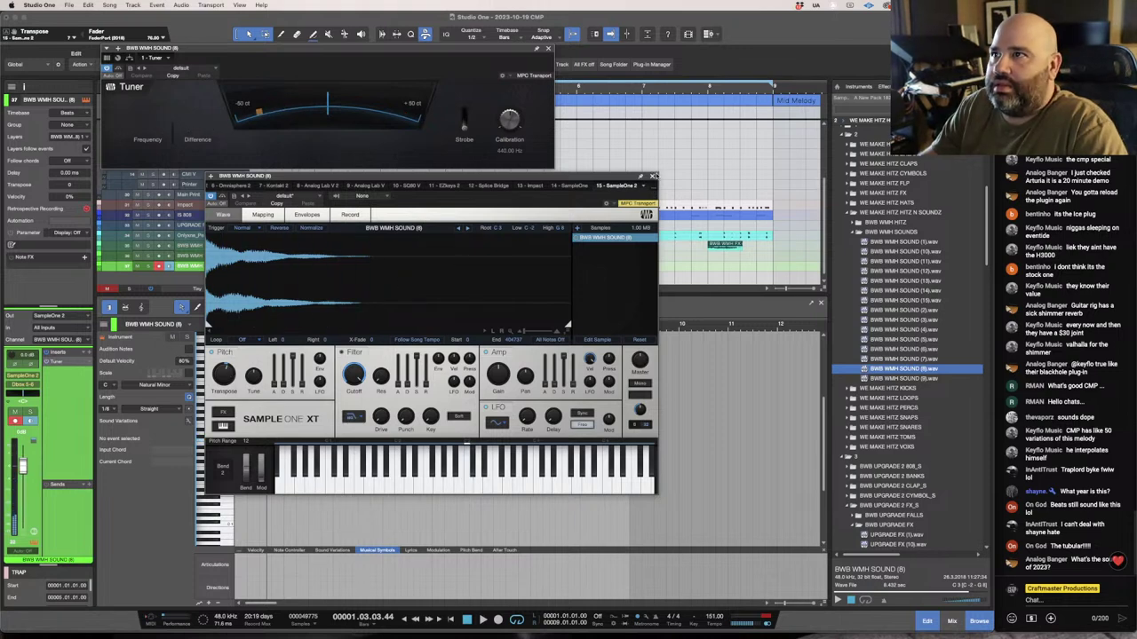
left_click(651, 178)
left_click(548, 48)
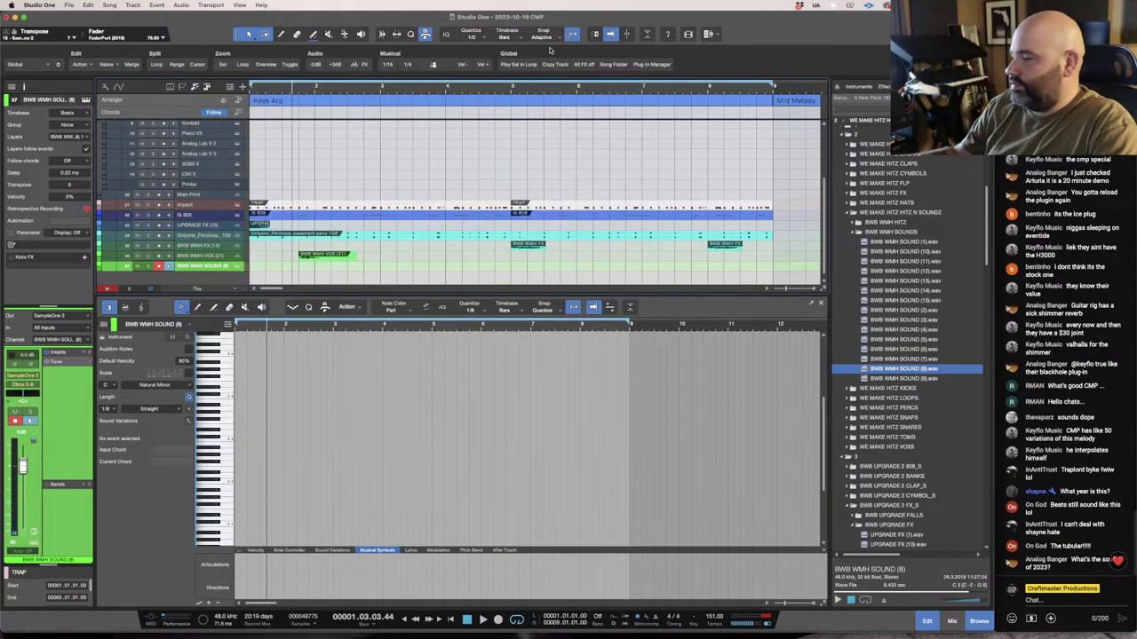
Play through the loop and record a sustained C 3 note on BWB WMH SOUND (8) lasting about two bars from bar 3.
key("space")
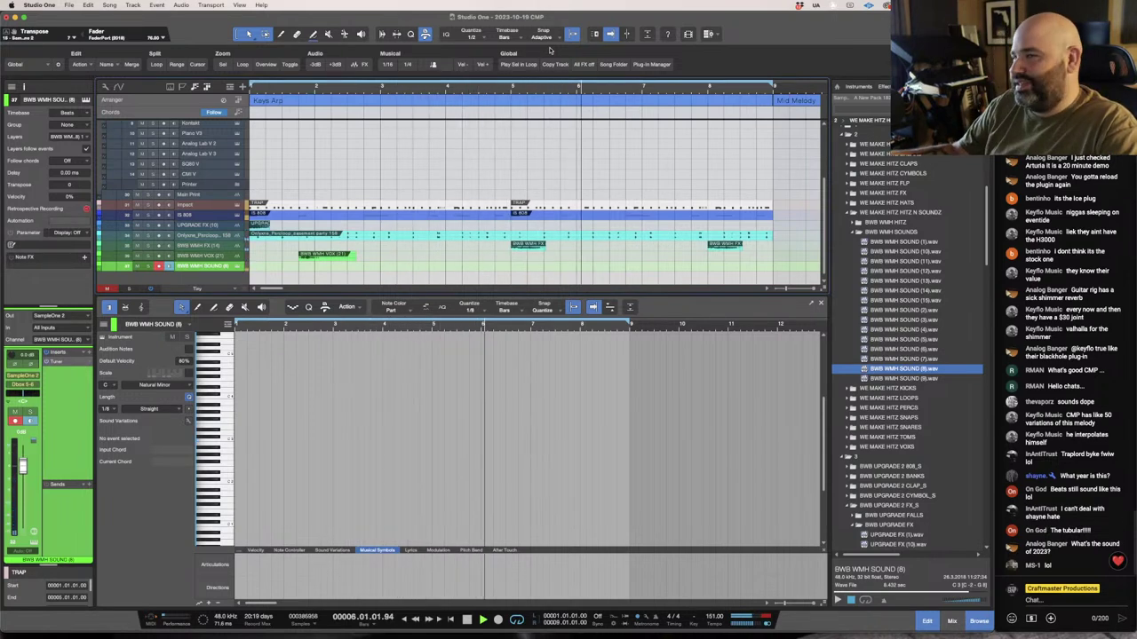
key("space")
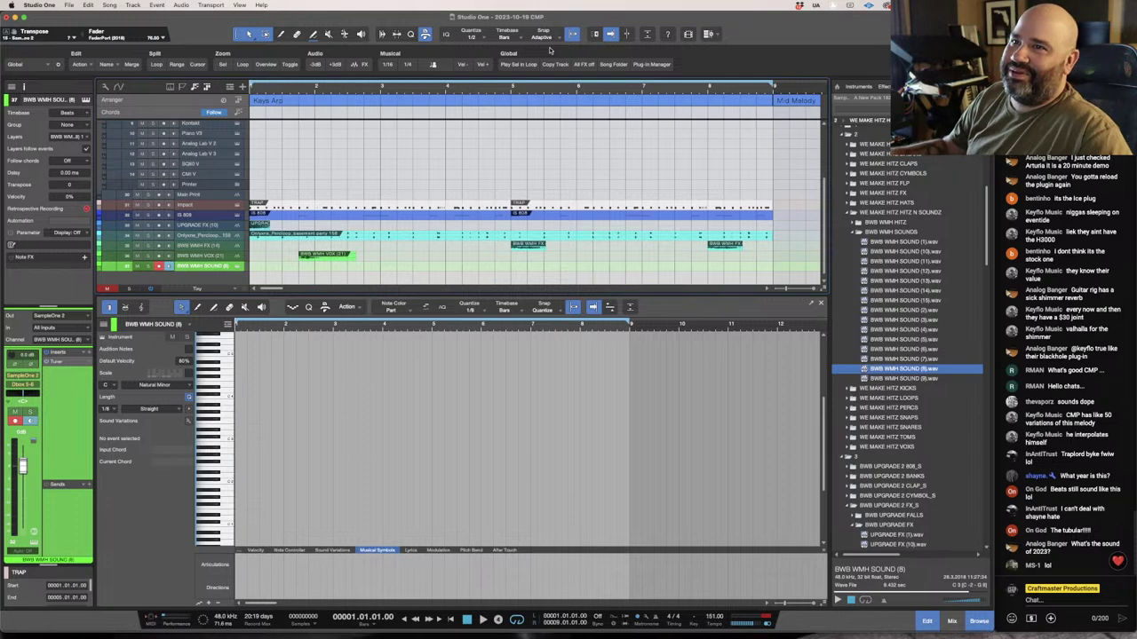
key("KP_Multiply")
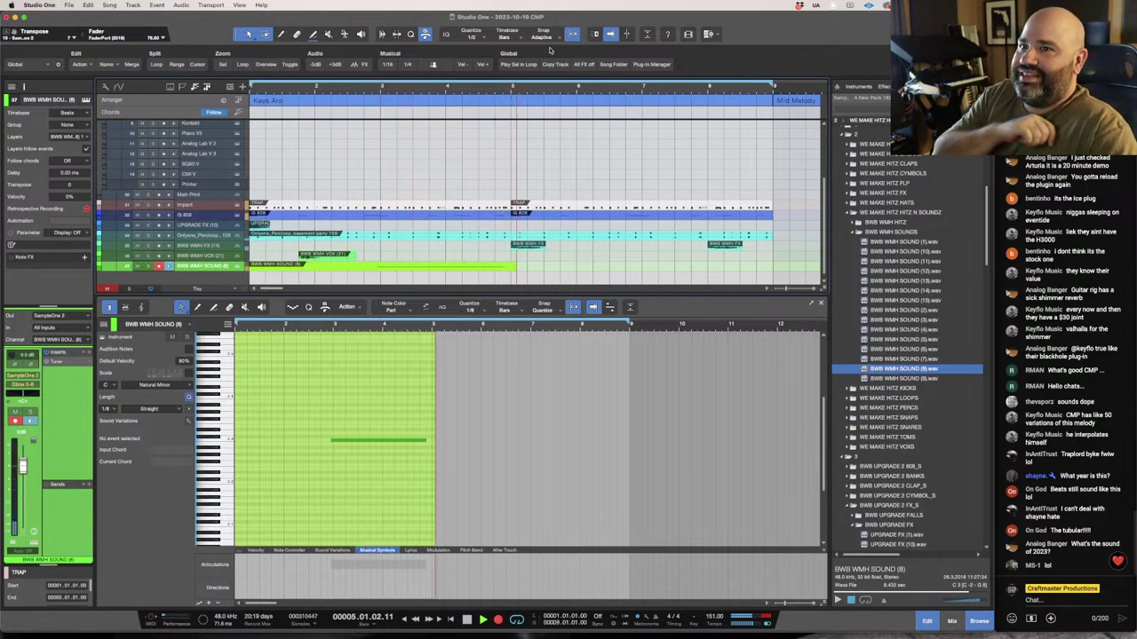
key("space")
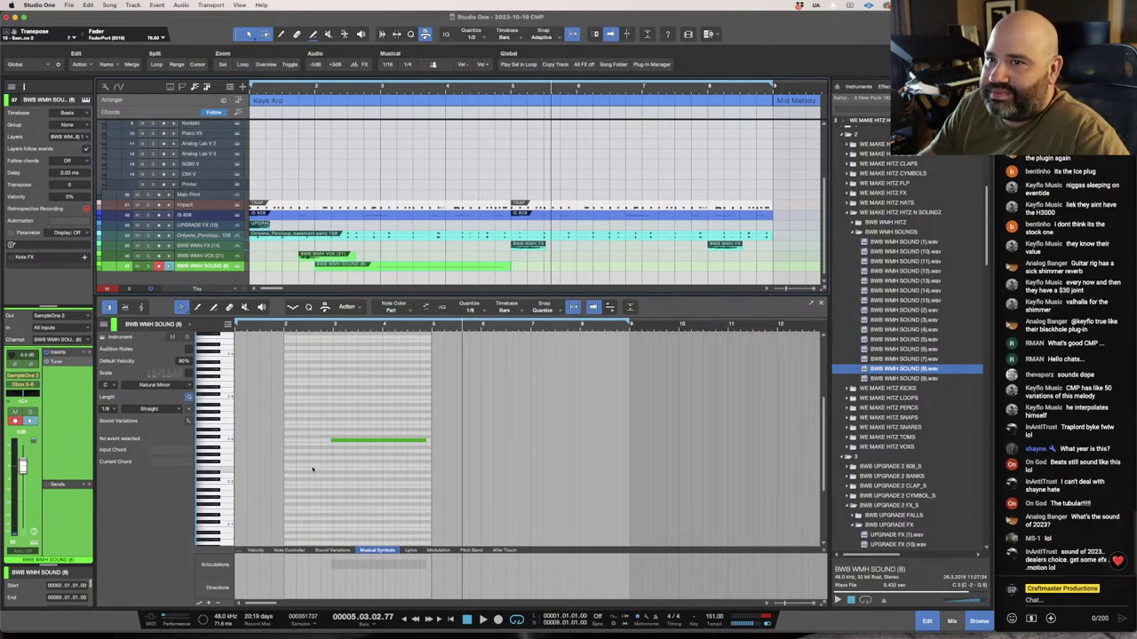
Quantize the recorded note's start to bar 3 and lower the BWB WMH SOUND (8) volume to about -8 dB during playback.
left_click(335, 442)
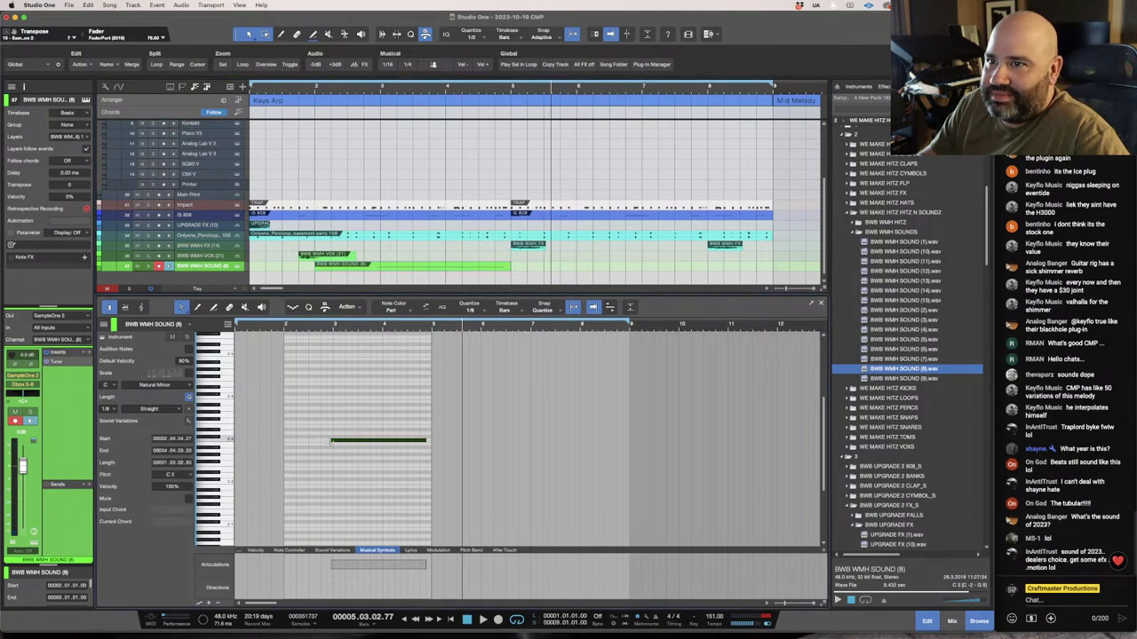
key("space")
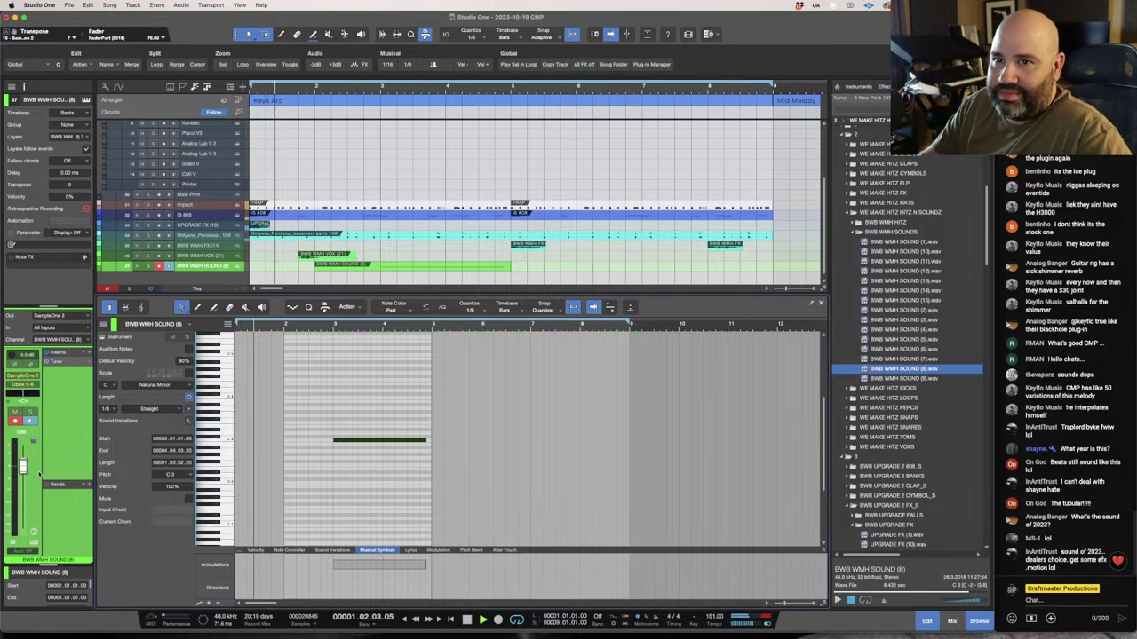
left_click_drag(23, 475, 28, 485)
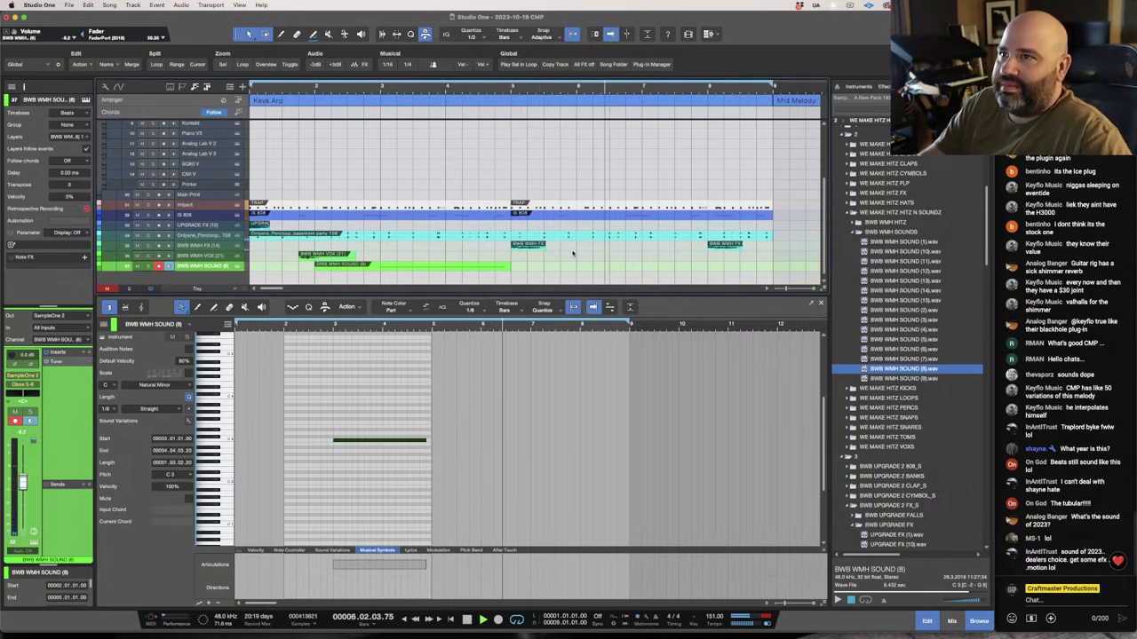
key("space")
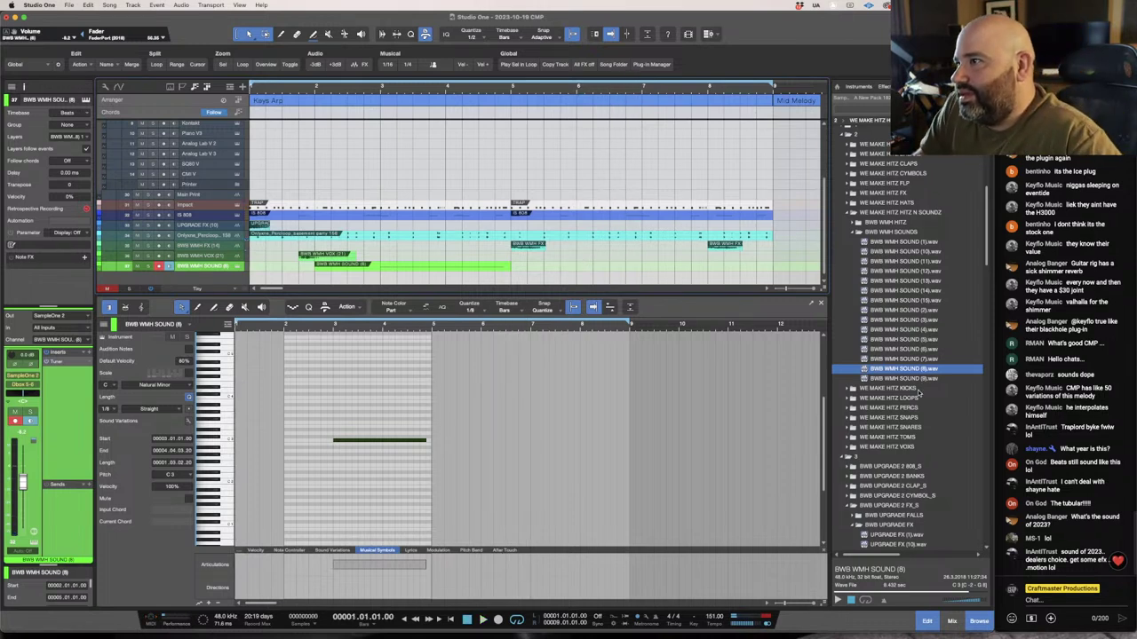
Audition the BWB WMH SOUNDS samples from SOUND (9) back to SOUND (1), finishing on SOUND (12).
key("Down")
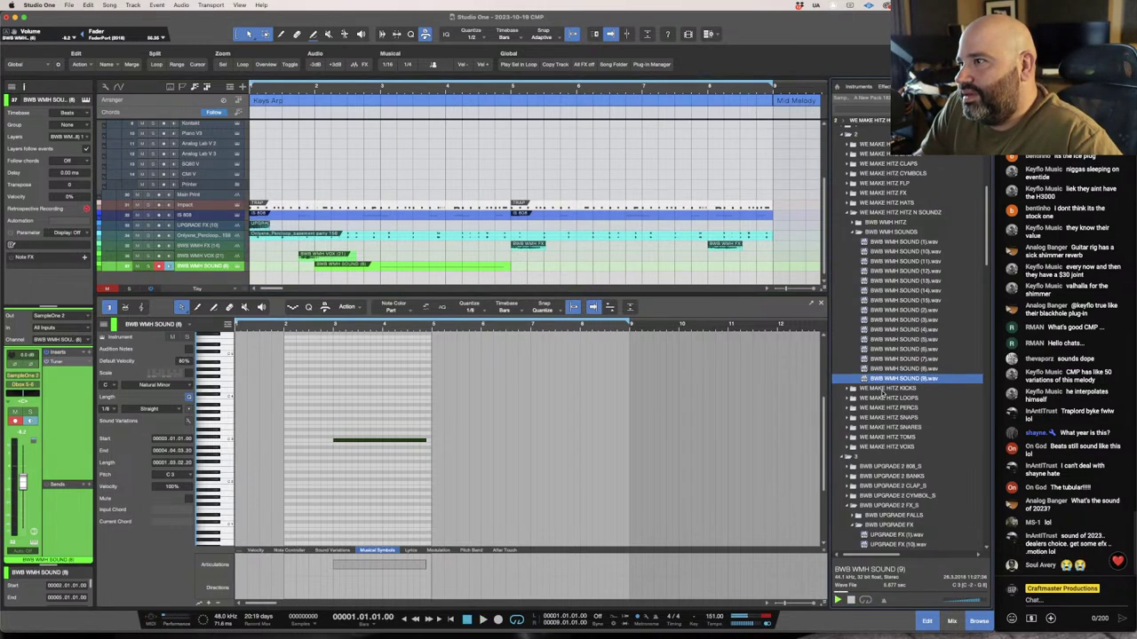
left_click(892, 368)
left_click(897, 360)
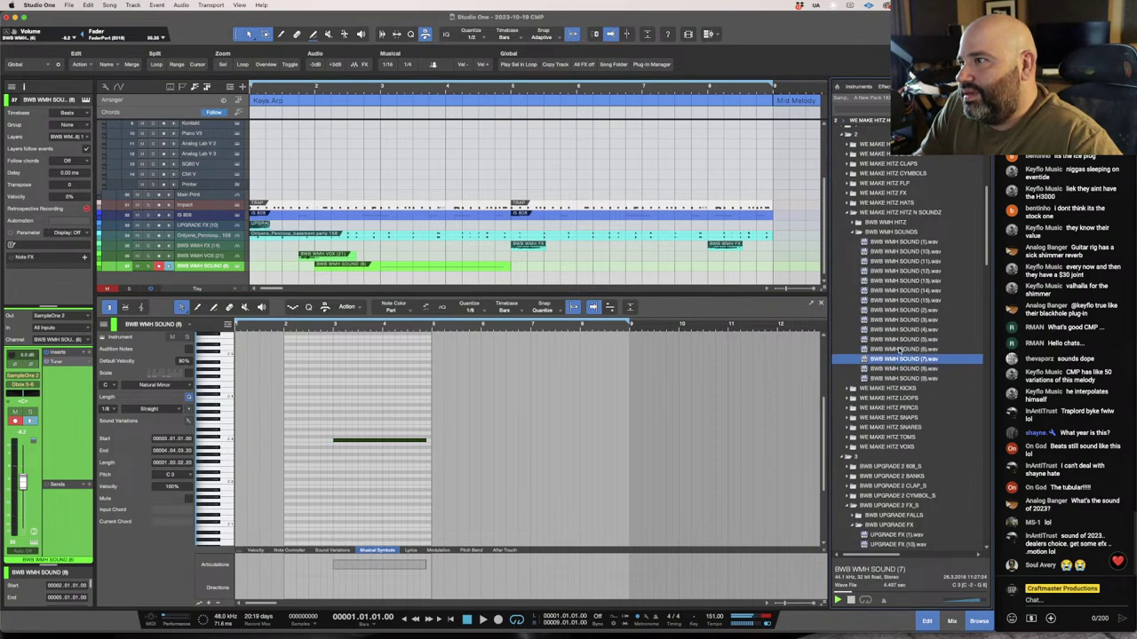
left_click(900, 350)
left_click(901, 341)
left_click(901, 331)
left_click(903, 321)
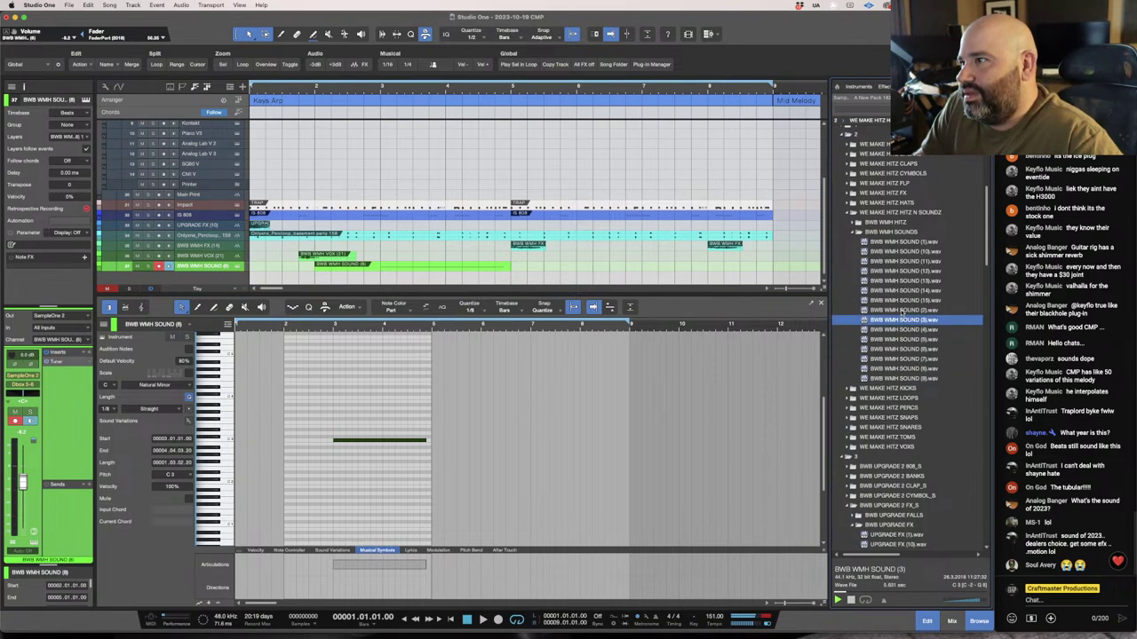
left_click(901, 310)
left_click(901, 300)
left_click(902, 291)
left_click(900, 281)
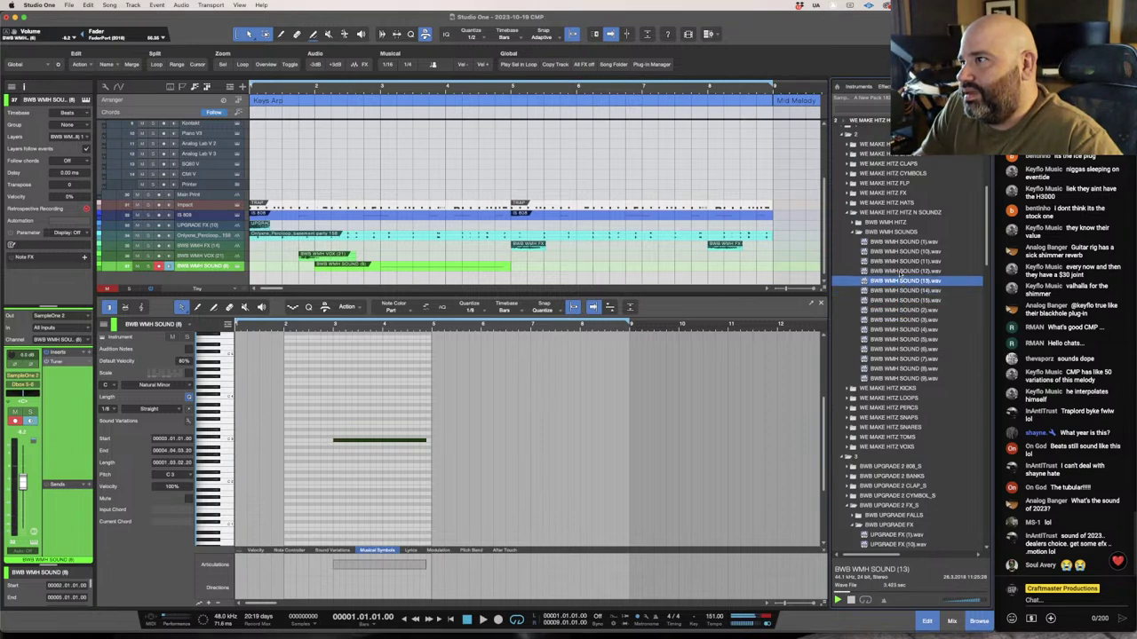
key("Up")
key("Up")
key("Up")
key("Up")
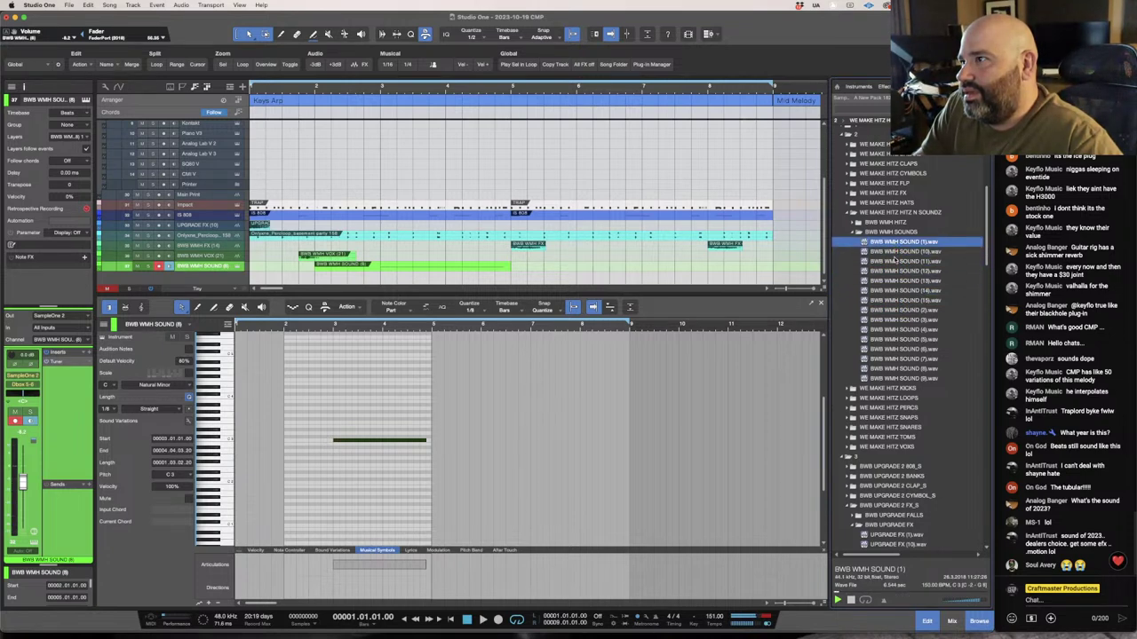
left_click(899, 271)
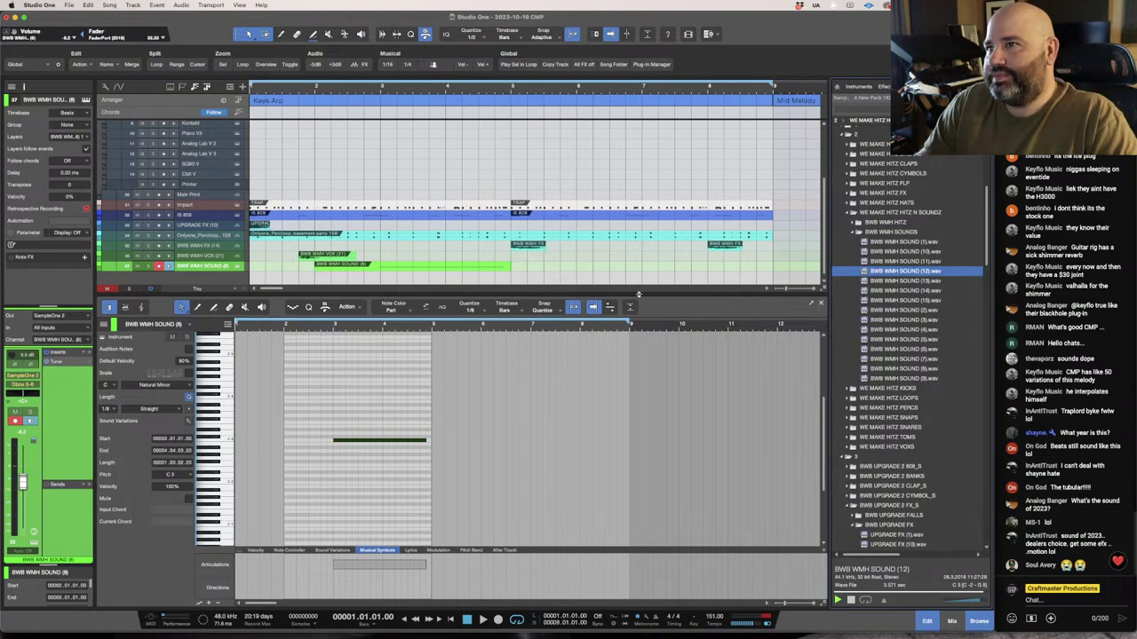
Place BWB WMH SOUND (12).wav on a new track at bar 1 and open the event in Melodyne, dismissing its welcome window.
left_click_drag(638, 294, 639, 439)
left_click_drag(923, 275, 269, 379)
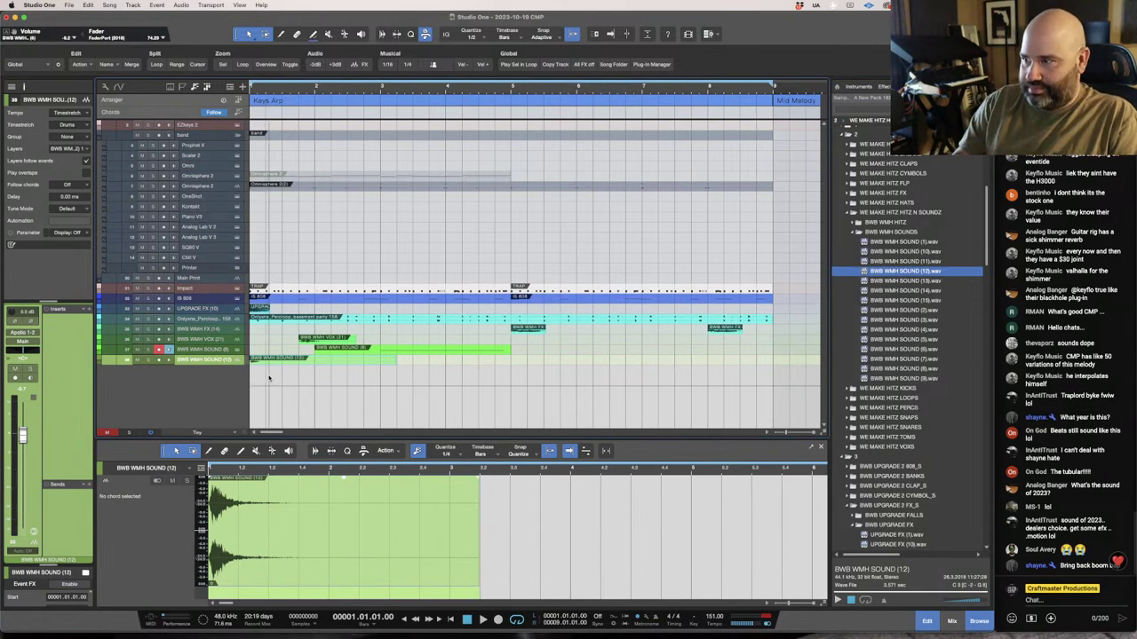
key("super+m")
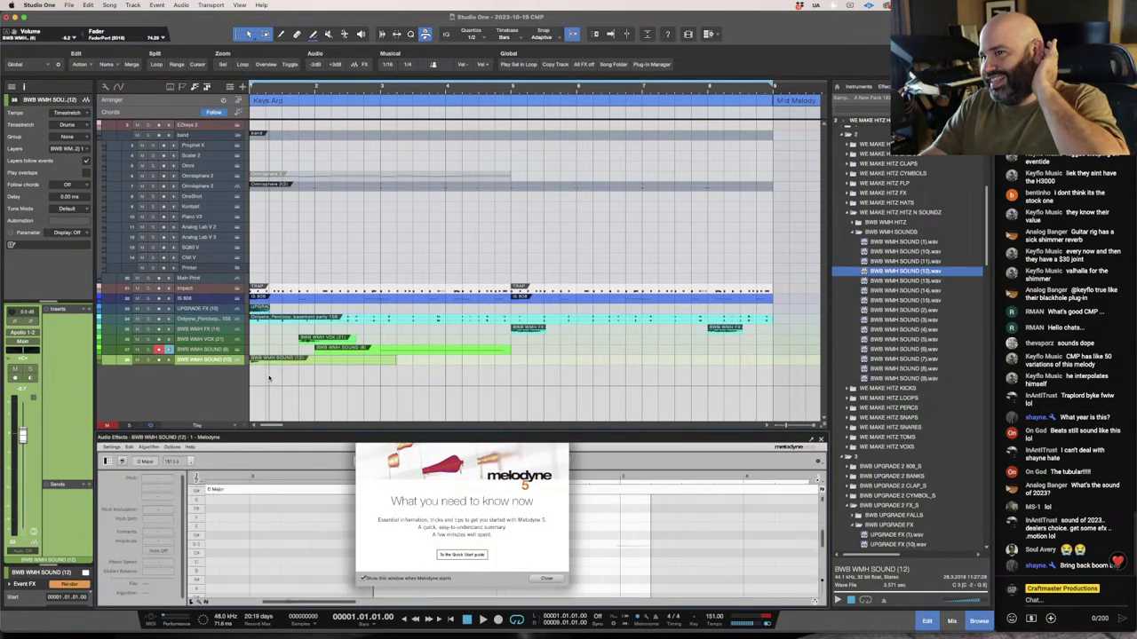
left_click(548, 579)
Shift all the detected notes of BWB WMH SOUND (12) down about two semitones in Melodyne.
scroll(442, 593, "up", 3)
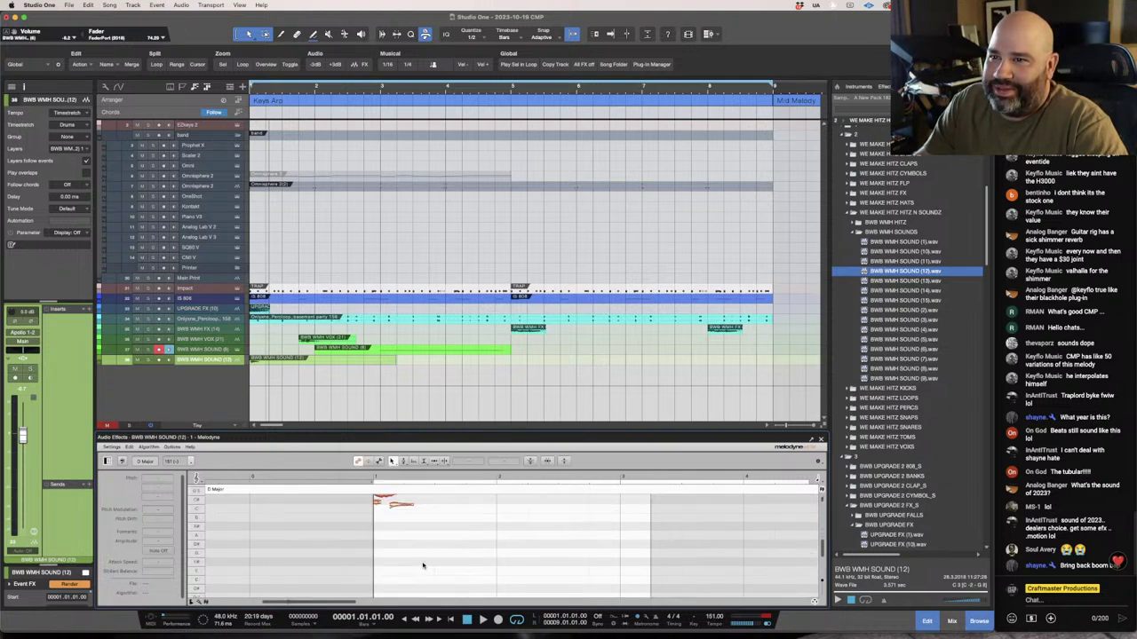
scroll(422, 563, "down", 3)
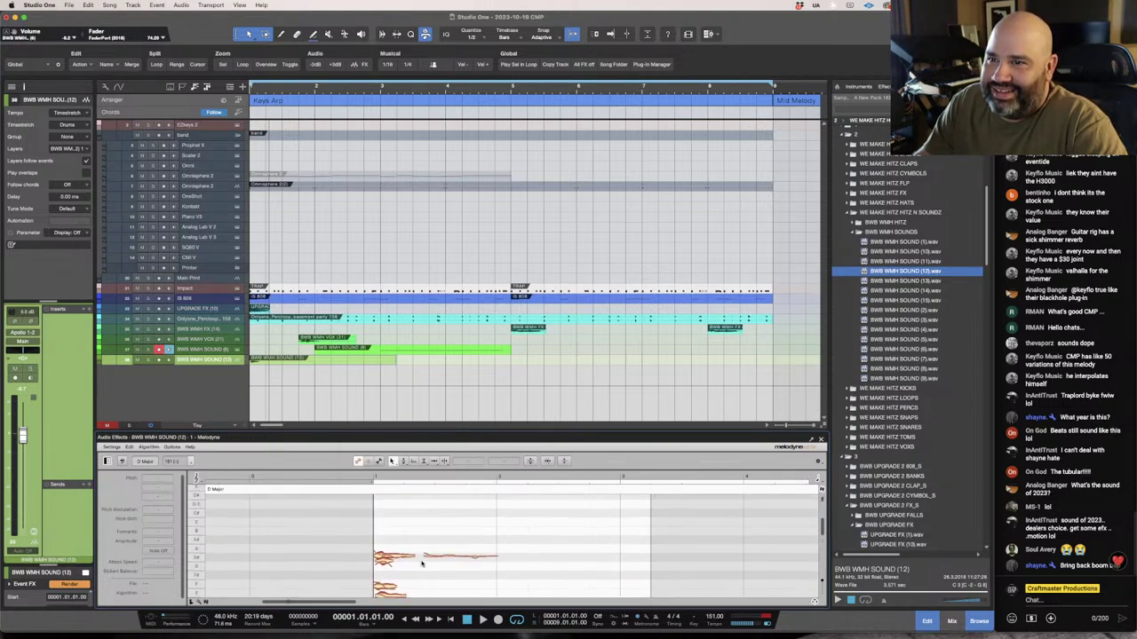
scroll(489, 550, "up", 2)
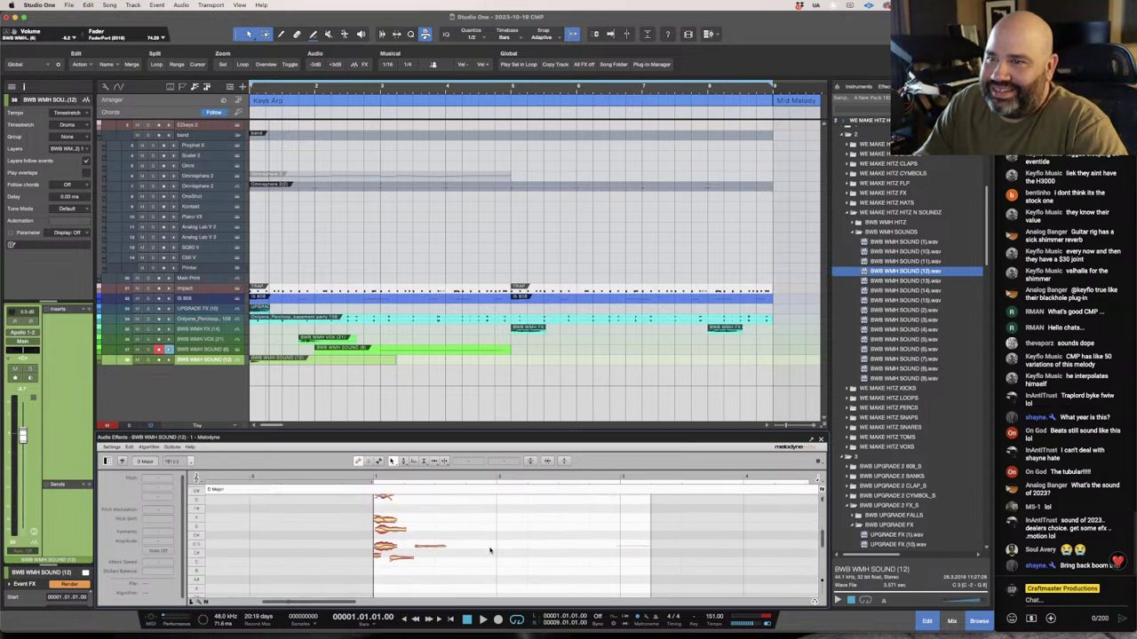
scroll(636, 589, "down", 5)
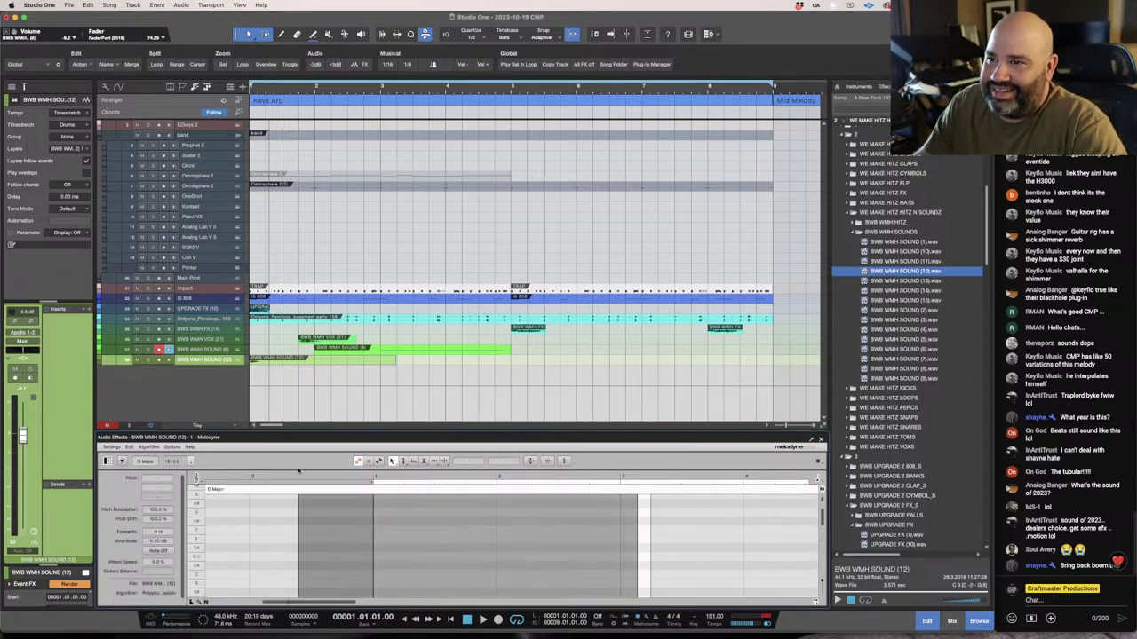
scroll(384, 556, "up", 4)
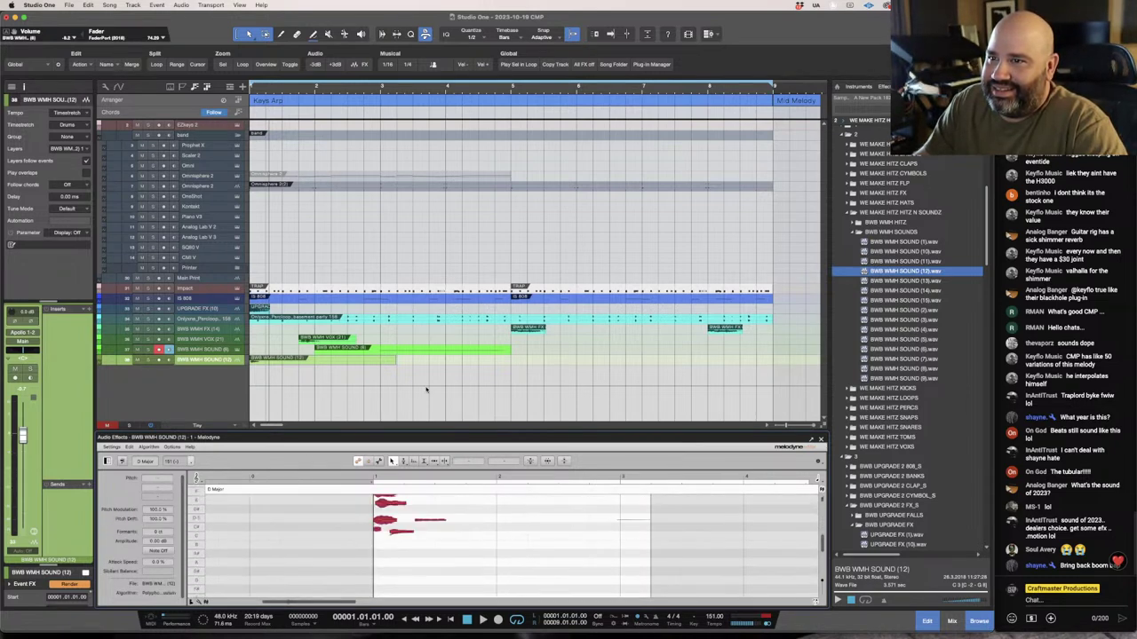
left_click_drag(444, 435, 444, 300)
scroll(507, 462, "up", 3)
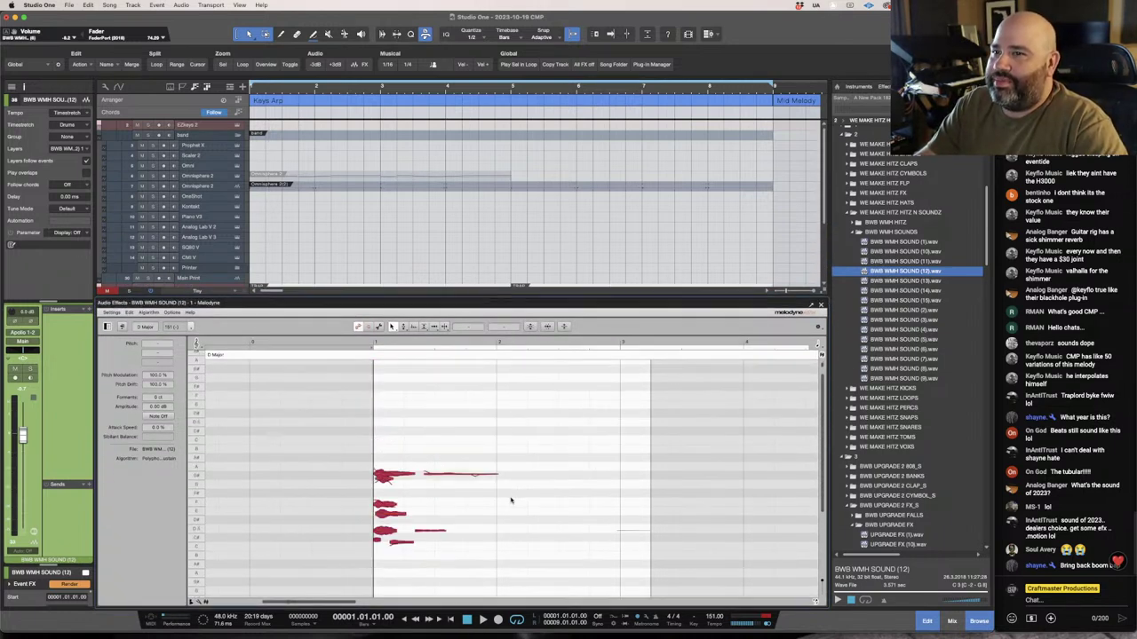
scroll(511, 501, "down", 1)
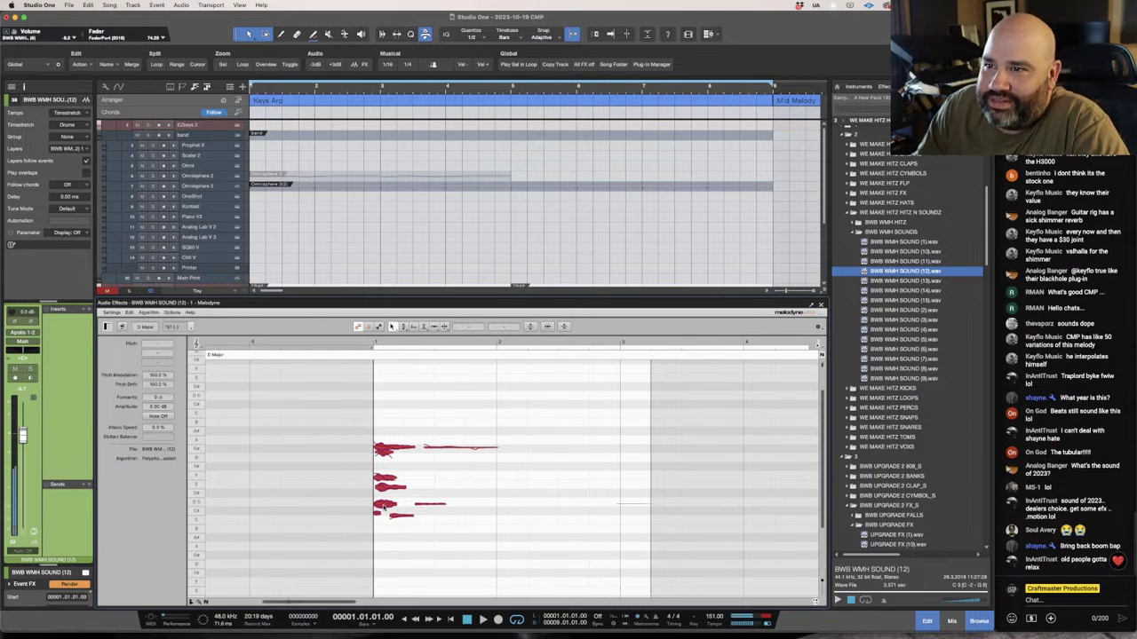
left_click_drag(384, 507, 384, 520)
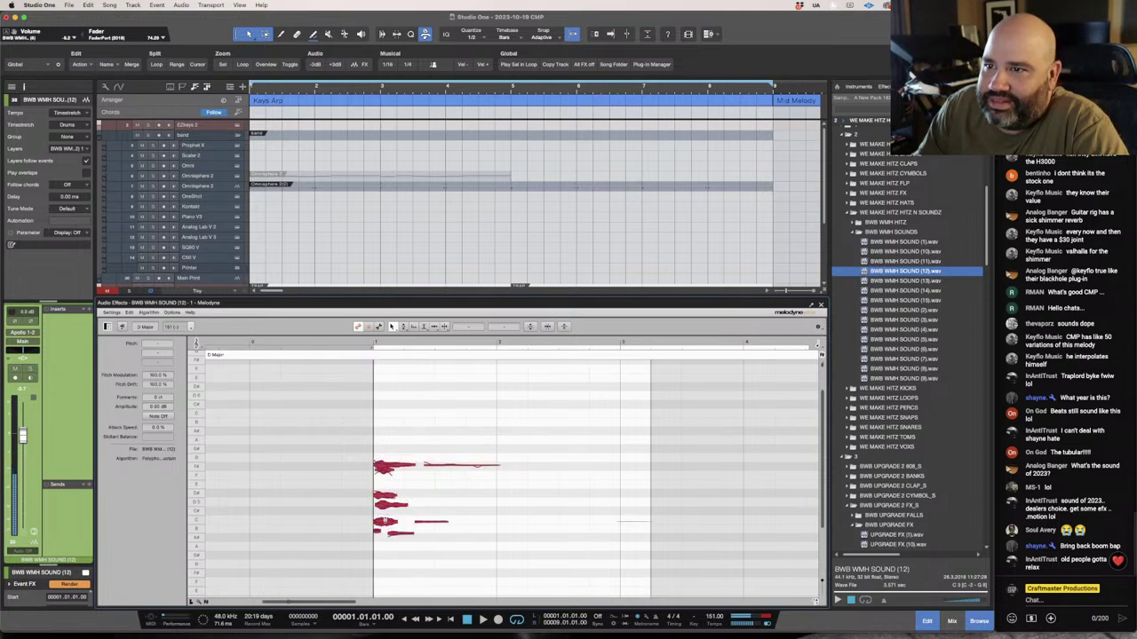
Shrink the Melodyne editor and render the pitch edit into the BWB WMH SOUND (12) audio event.
left_click_drag(457, 299, 422, 435)
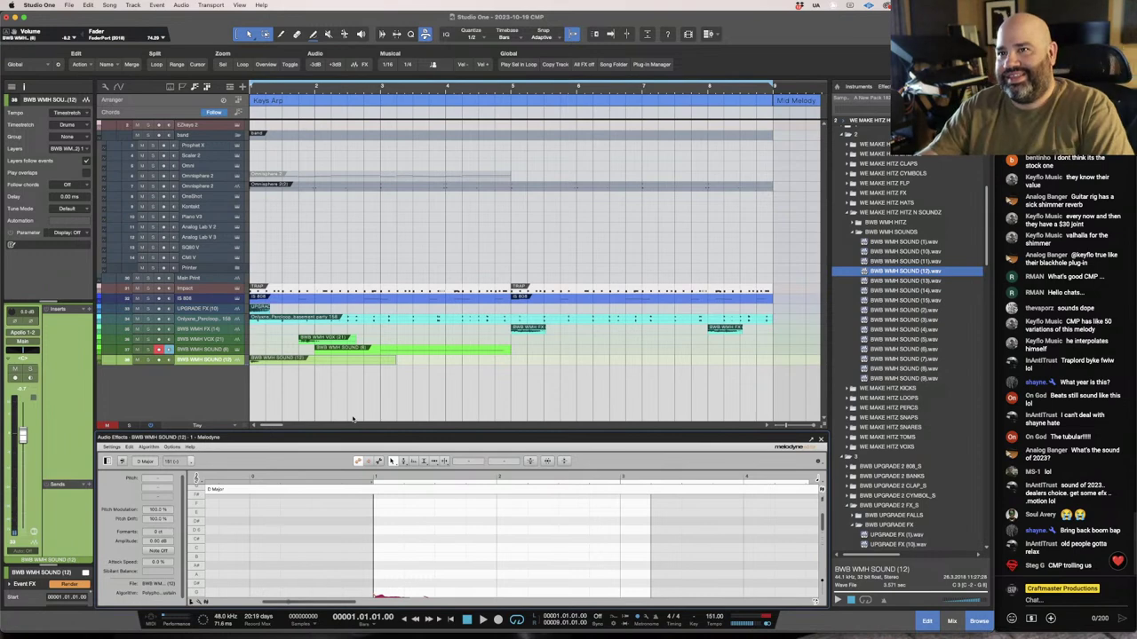
left_click(300, 363)
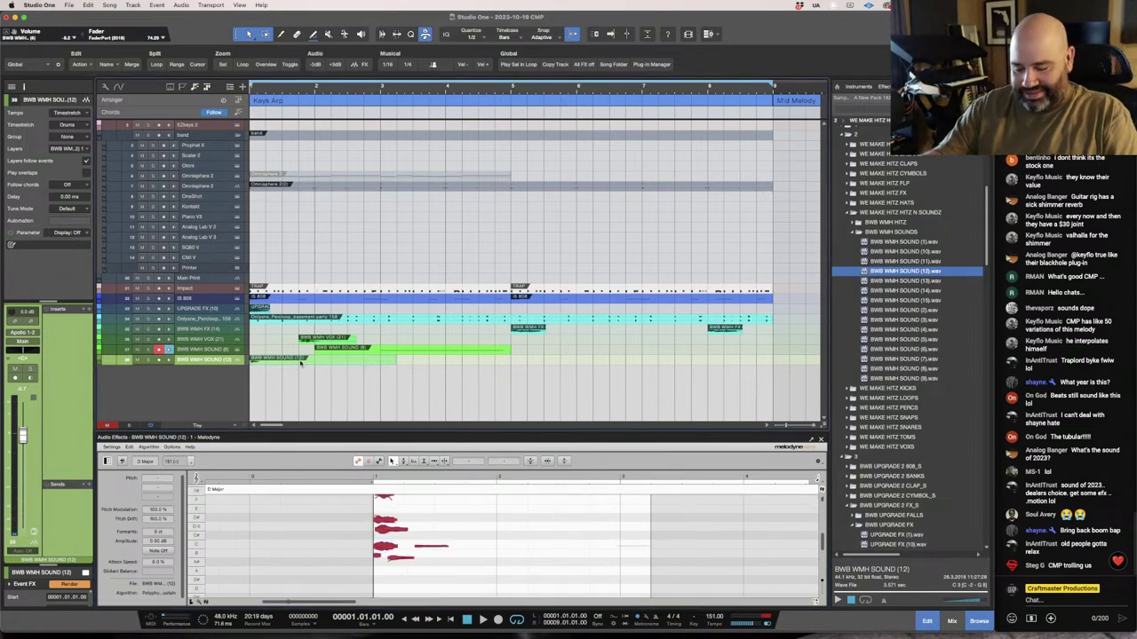
key("ctrl+z")
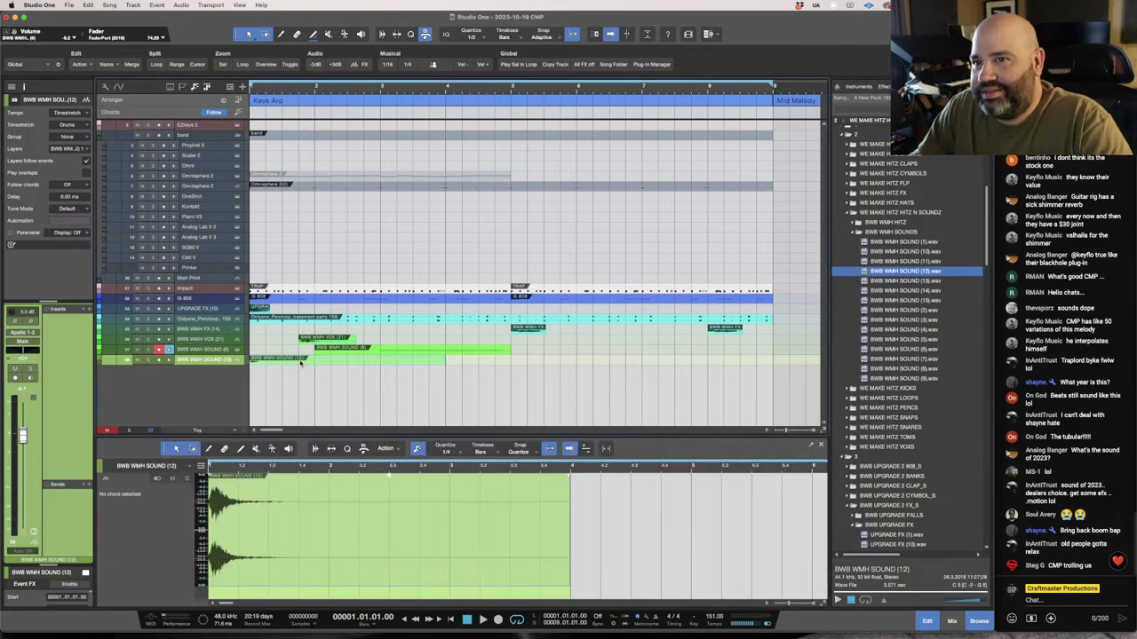
Build a four-bar BWB WMH SOUND (12) pattern: trim the event to end at 2.4, add a one-beat copy up to bar 3, and duplicate the pair.
left_click_drag(568, 522, 419, 552)
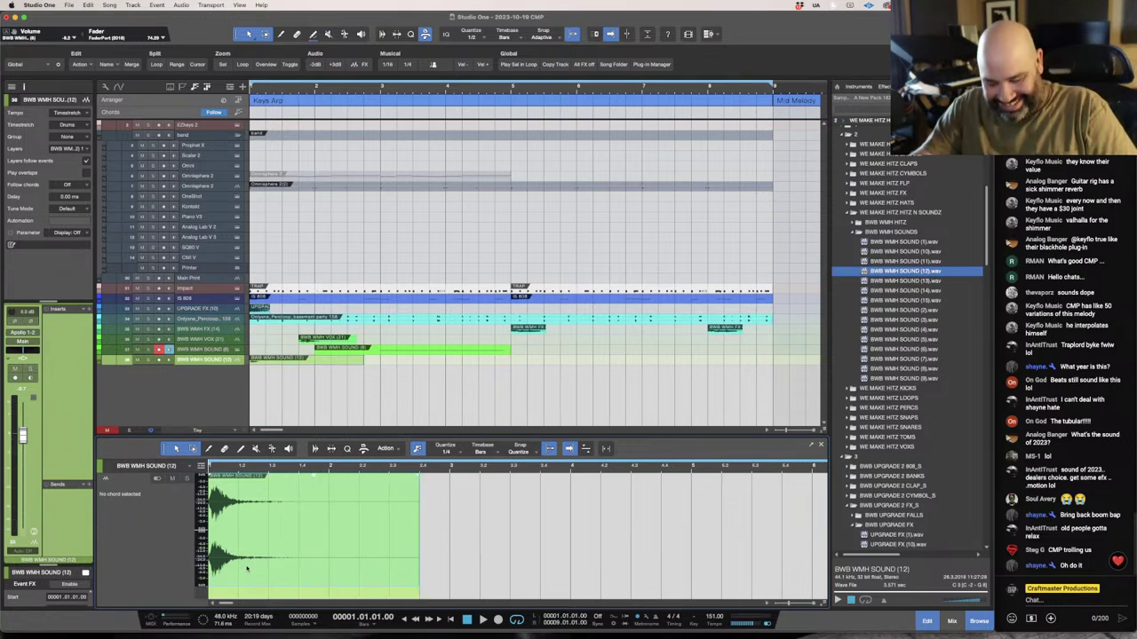
left_click_drag(263, 569, 531, 555)
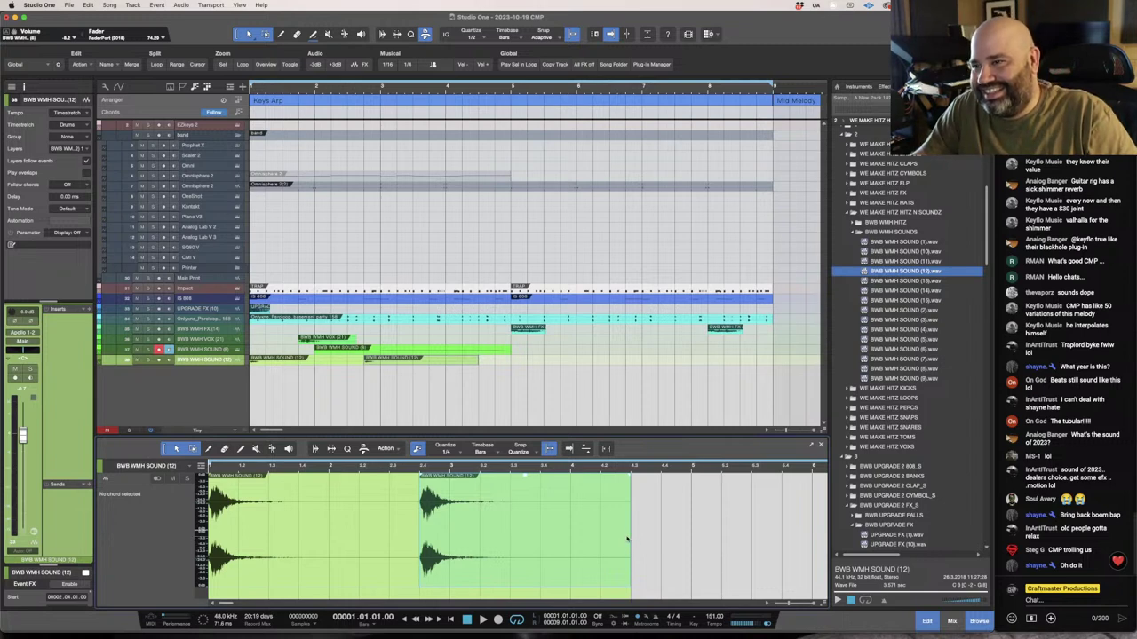
left_click_drag(629, 537, 190, 594)
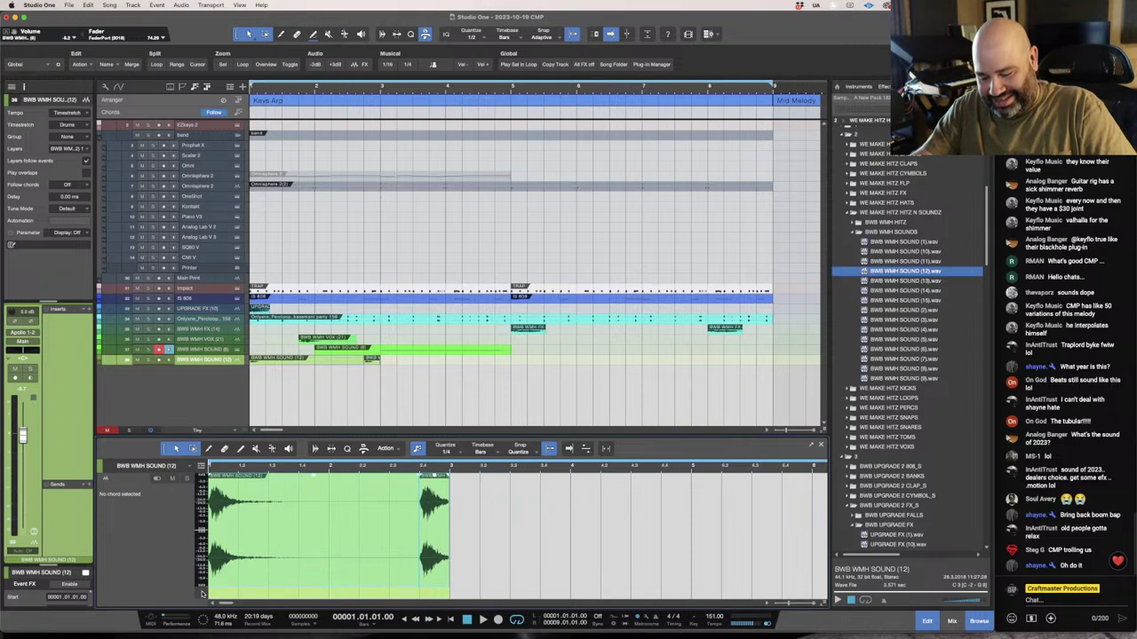
key("d")
key("w")
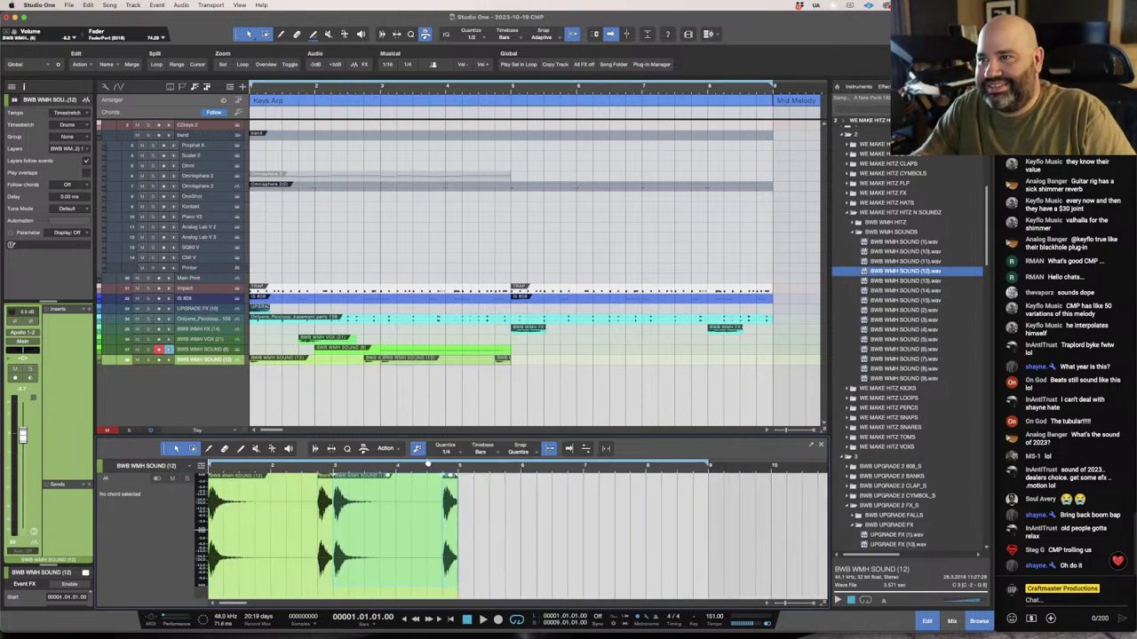
Duplicate the whole four-bar BWB WMH SOUND (12) pattern so it also fills bars 5 to 8.
key("ctrl+a")
key("d")
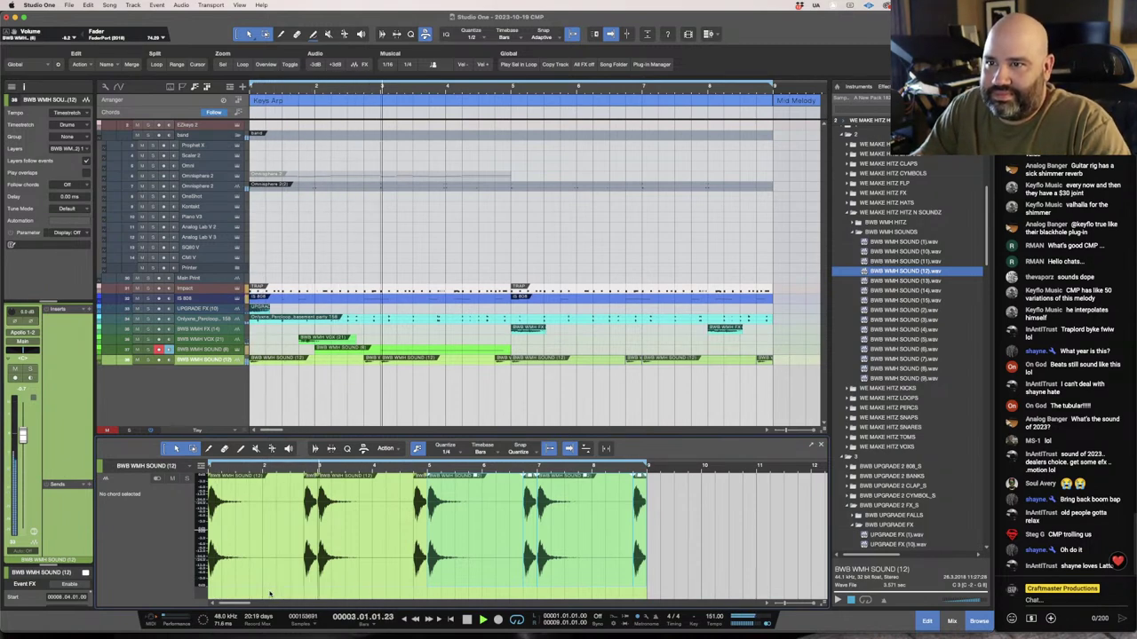
Route the BWB WMH SOUND (12) channel's output to Dbox 3-4 and lower its fader to about -8.1 dB.
left_click(26, 332)
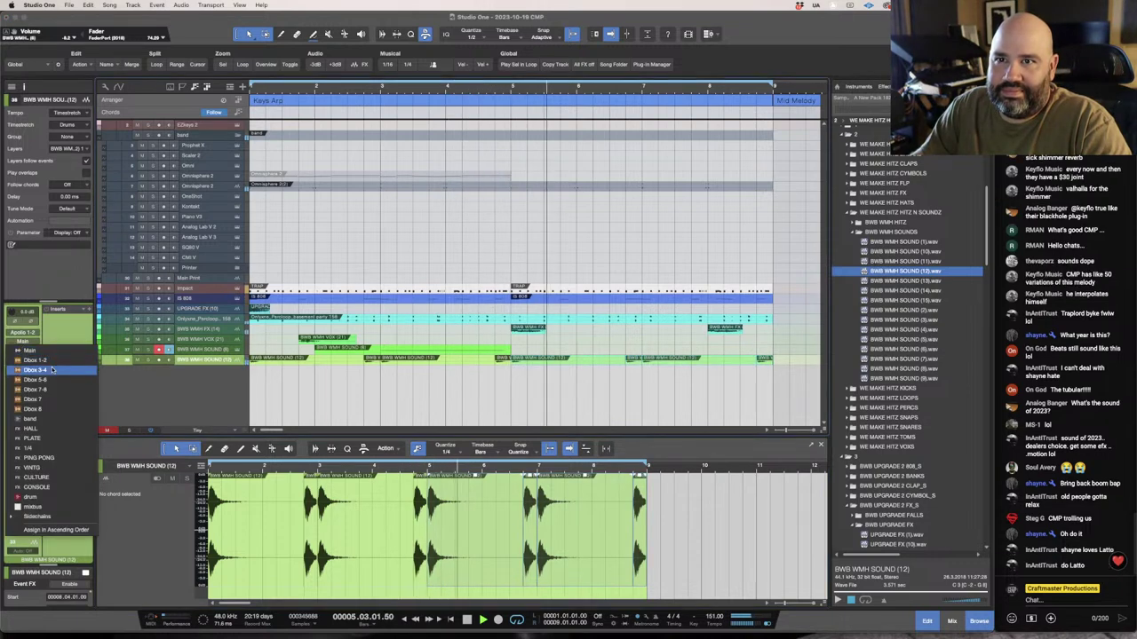
left_click(52, 371)
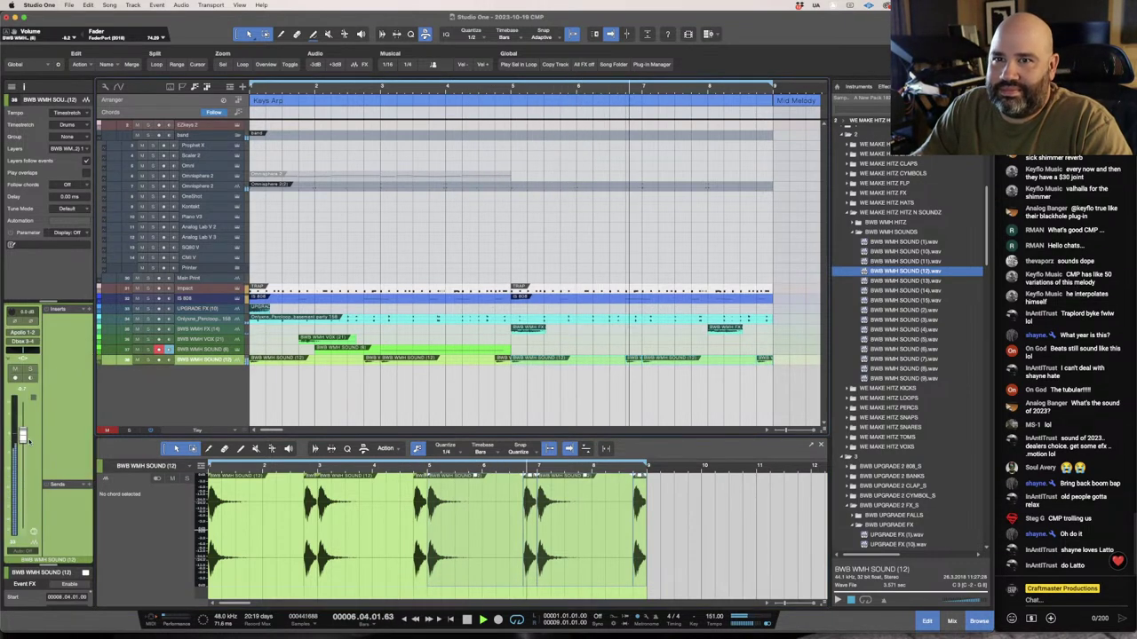
left_click_drag(22, 435, 23, 458)
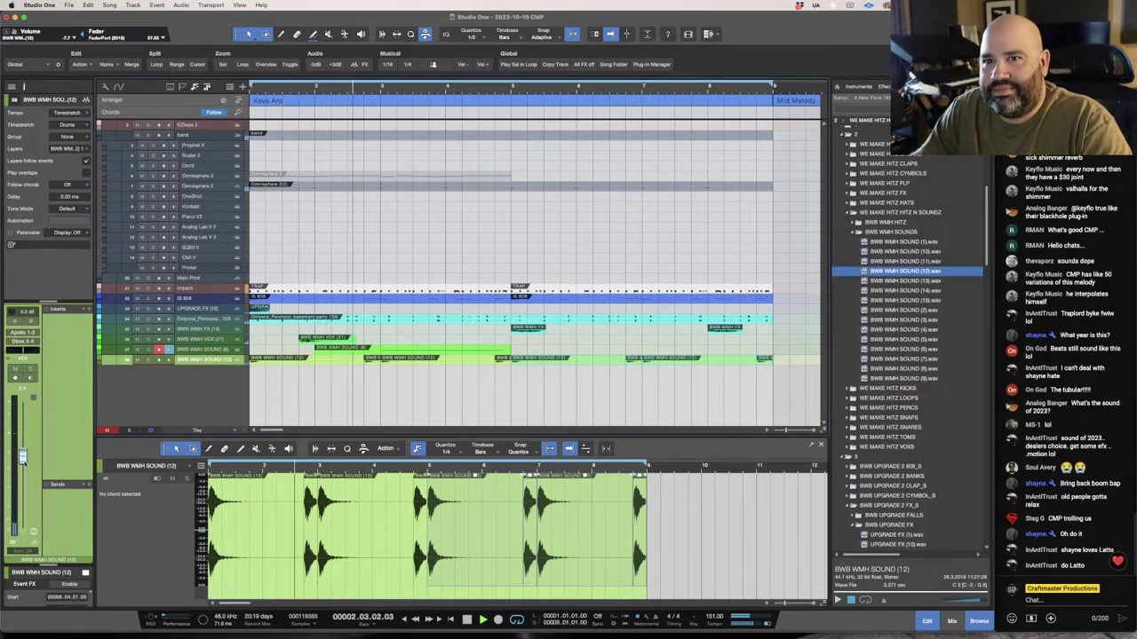
left_click_drag(23, 458, 24, 459)
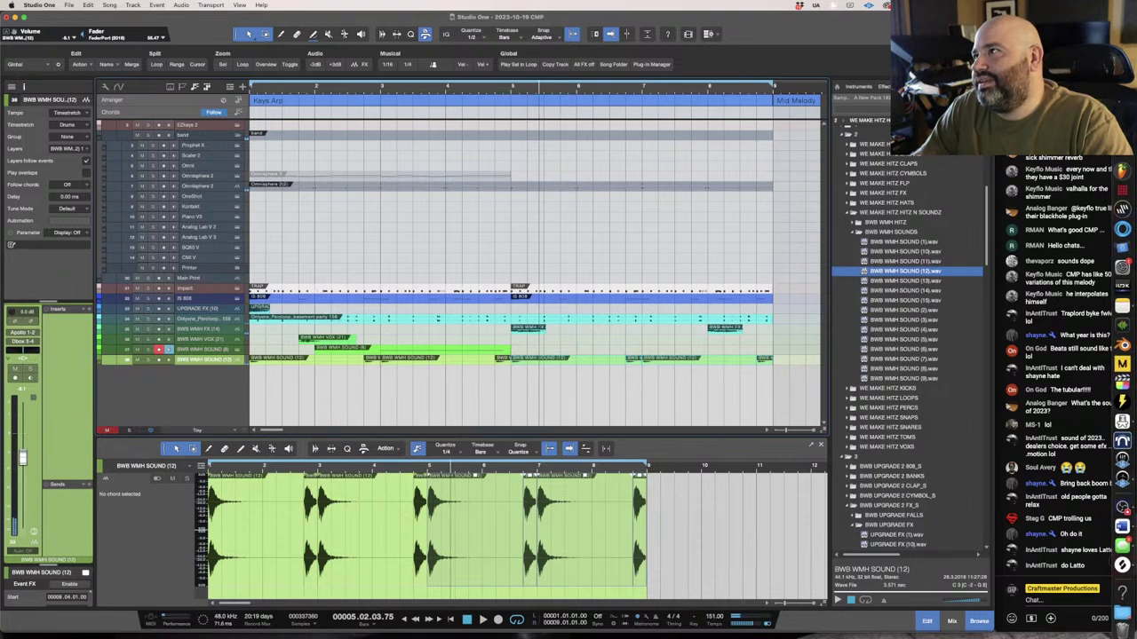
Switch to Chrome, search Google for "latto bpm", and open the songbpm.com page of Latto's songs.
left_click(1122, 171)
right_click(1122, 170)
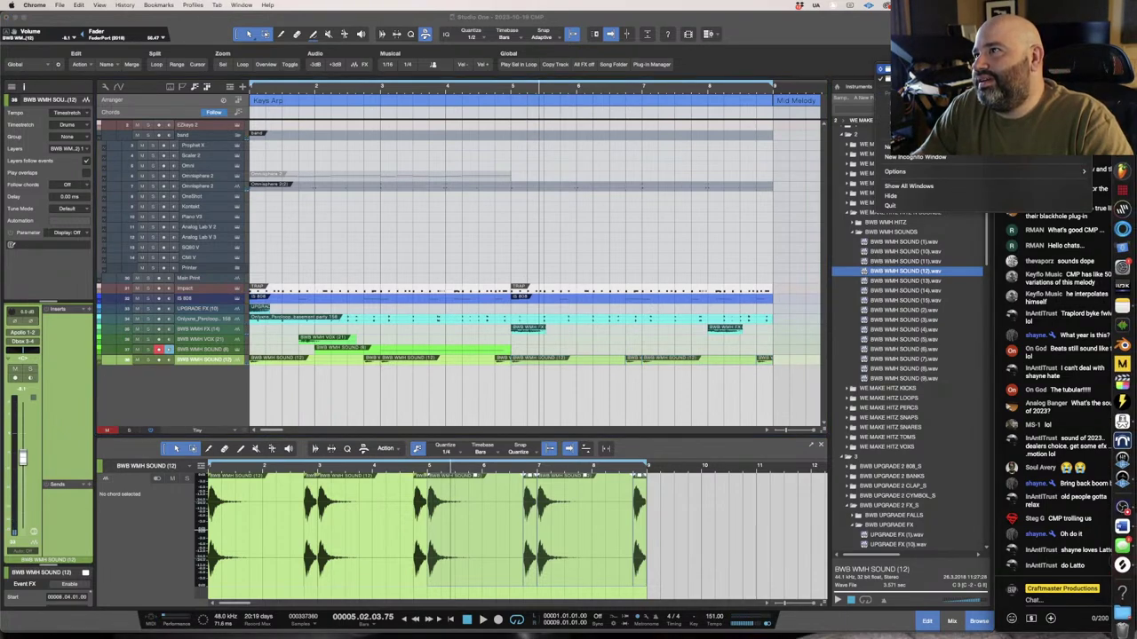
left_click(915, 146)
left_click(497, 82)
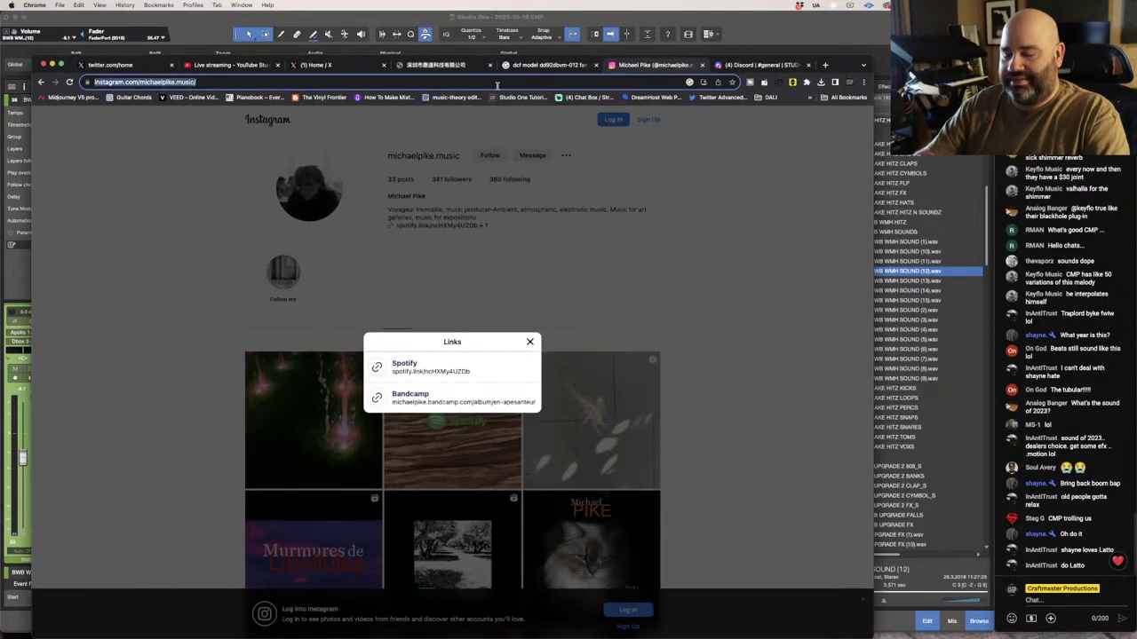
type("latto")
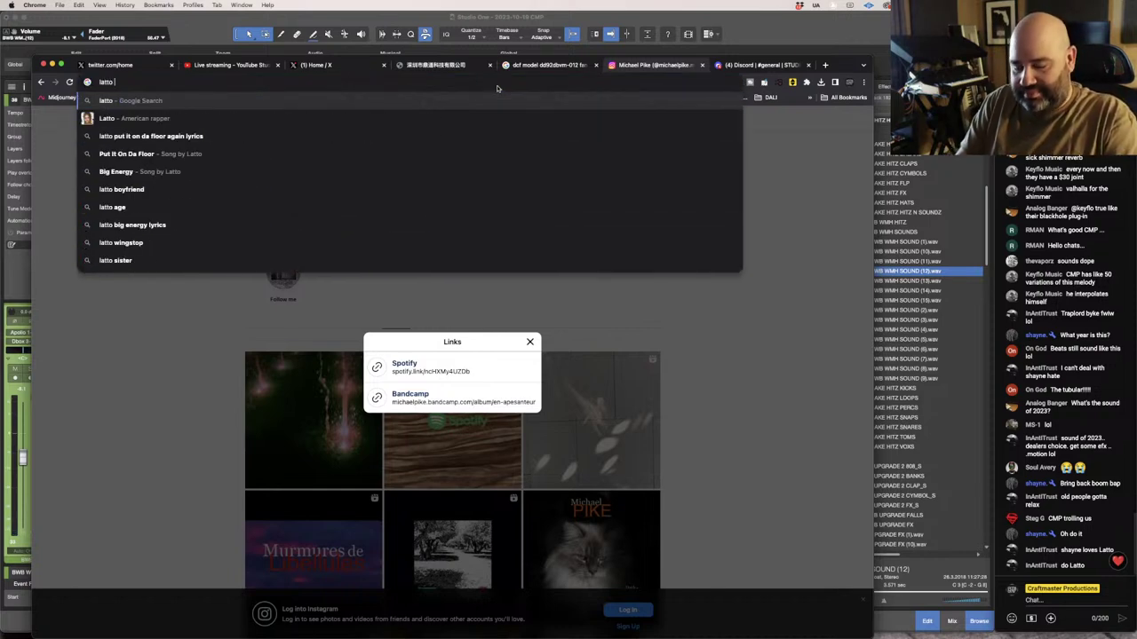
type(" bpm")
key("Return")
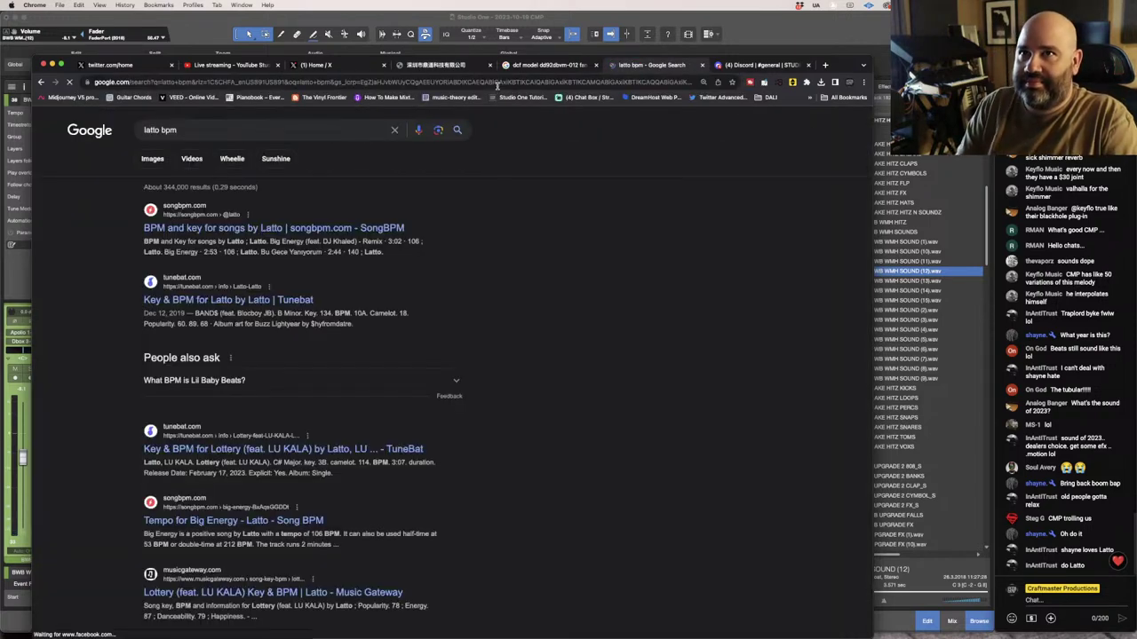
left_click(313, 230)
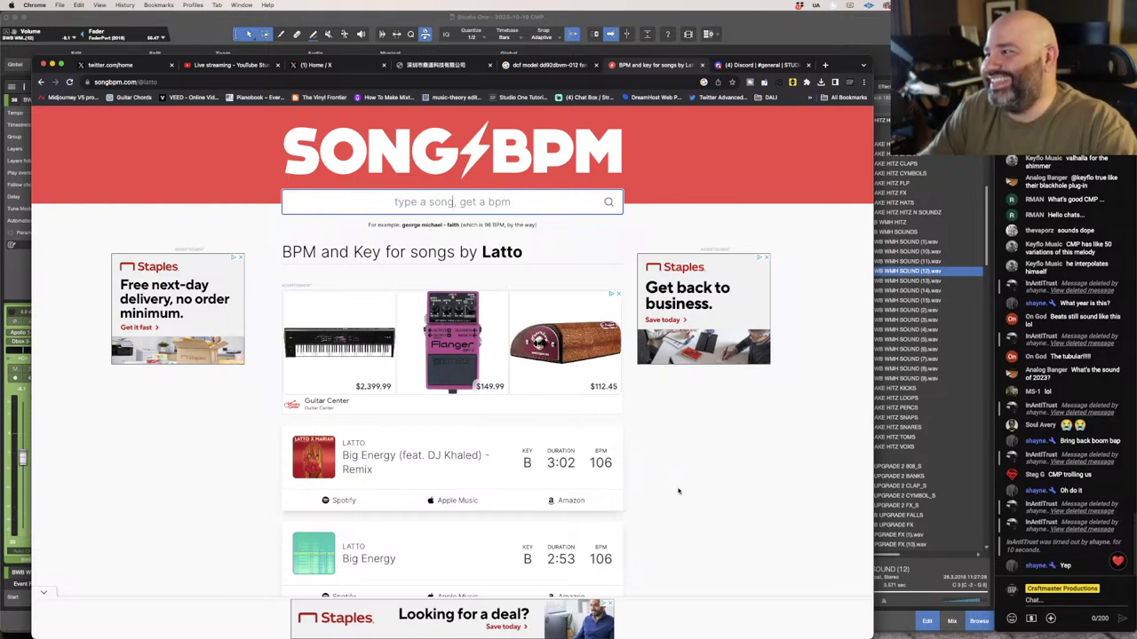
Examine the keys and BPMs in SongBPM's list of Latto songs and choose the Soufside entry.
scroll(679, 491, "down", 5)
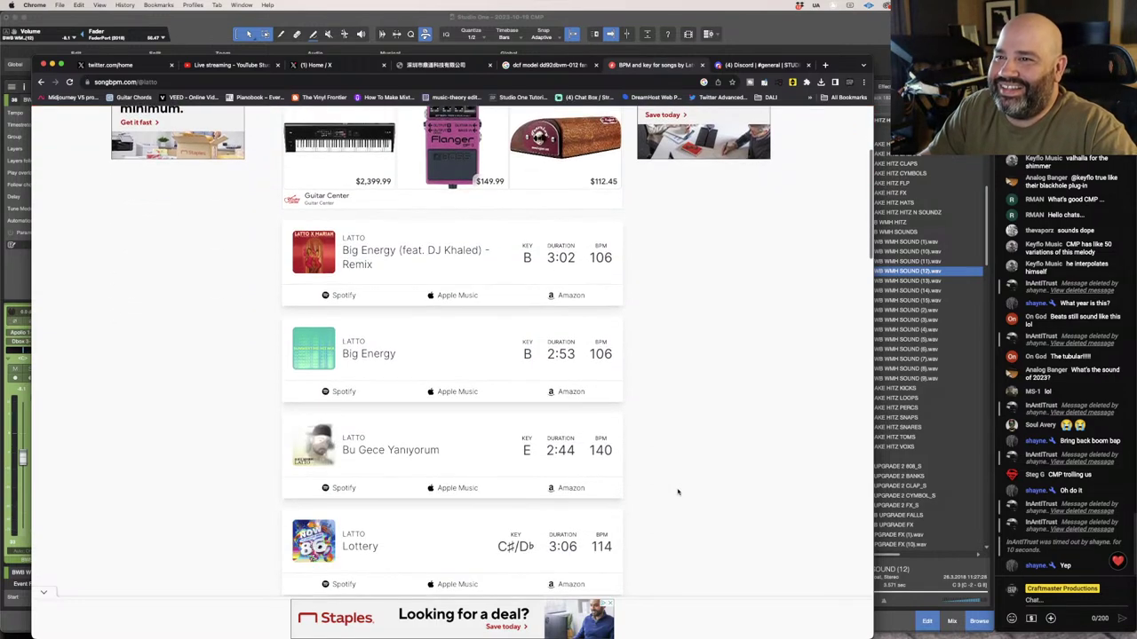
scroll(679, 491, "up", 5)
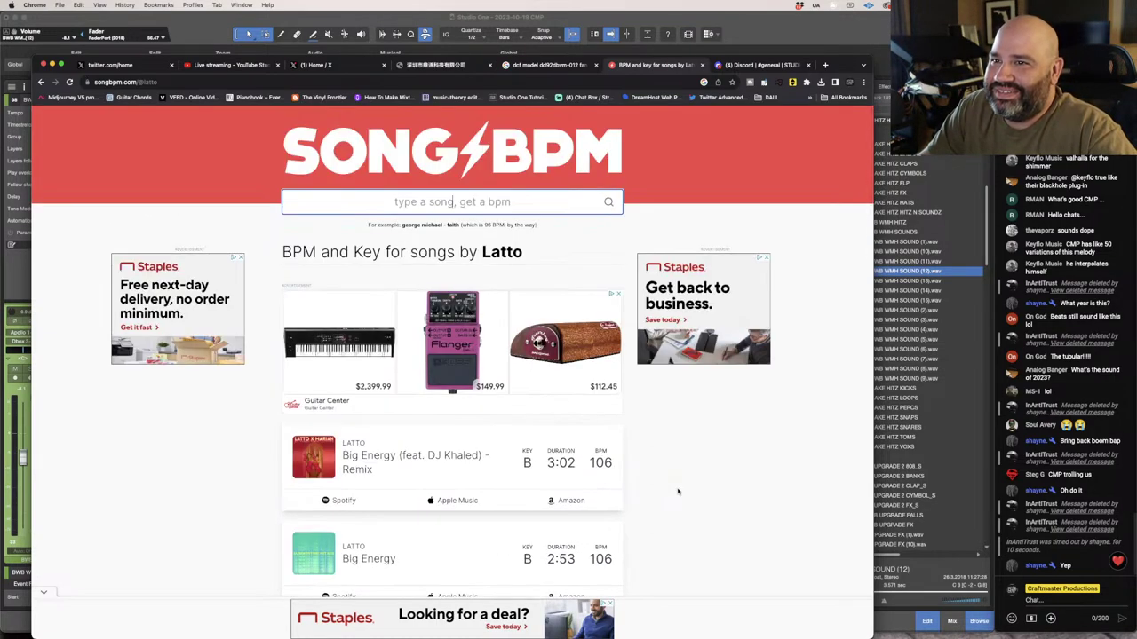
scroll(678, 491, "down", 4)
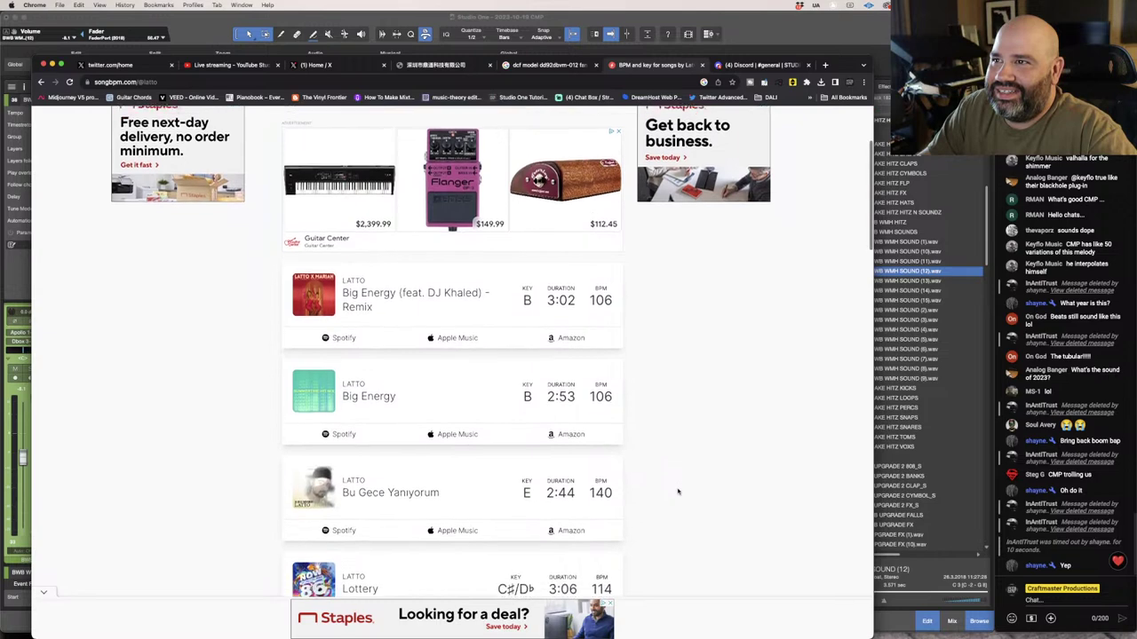
scroll(678, 492, "down", 1)
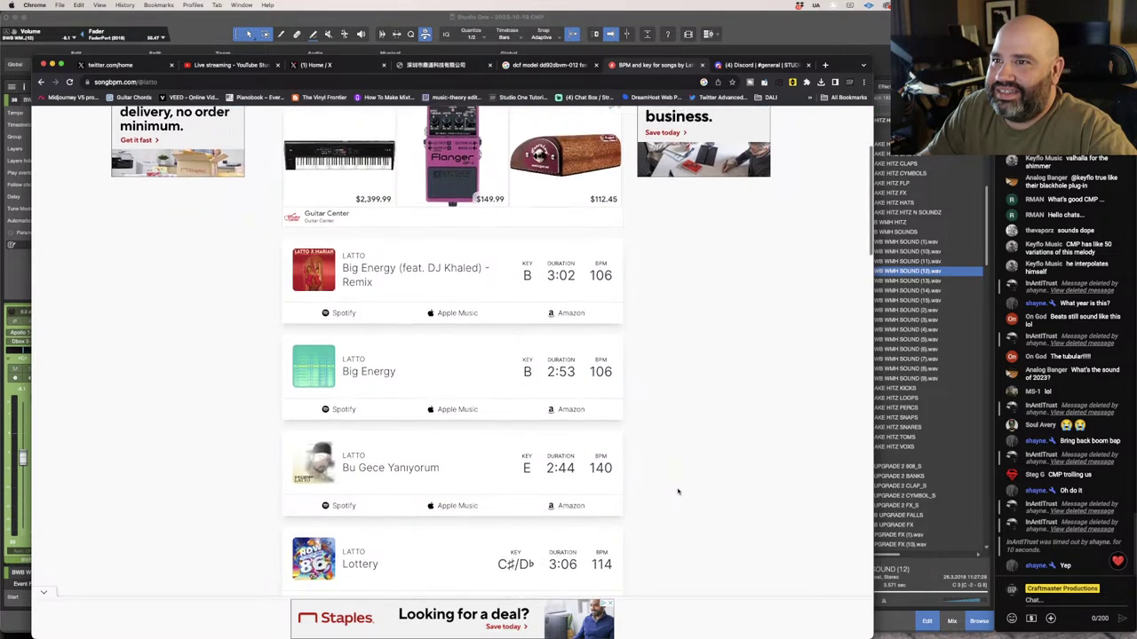
scroll(678, 491, "down", 4)
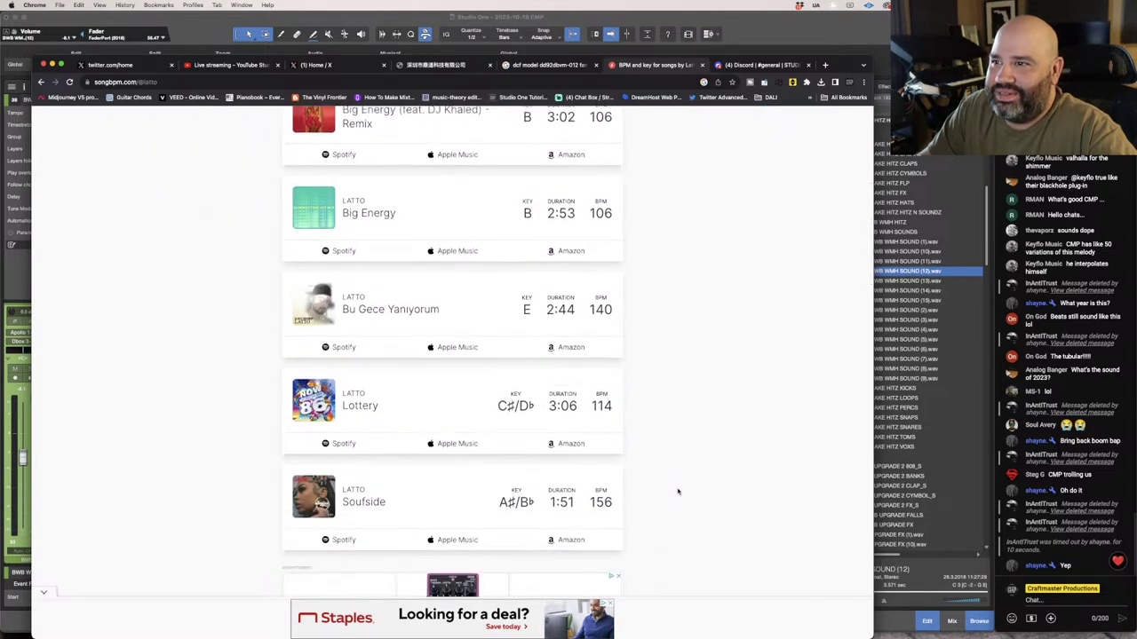
scroll(679, 491, "down", 1)
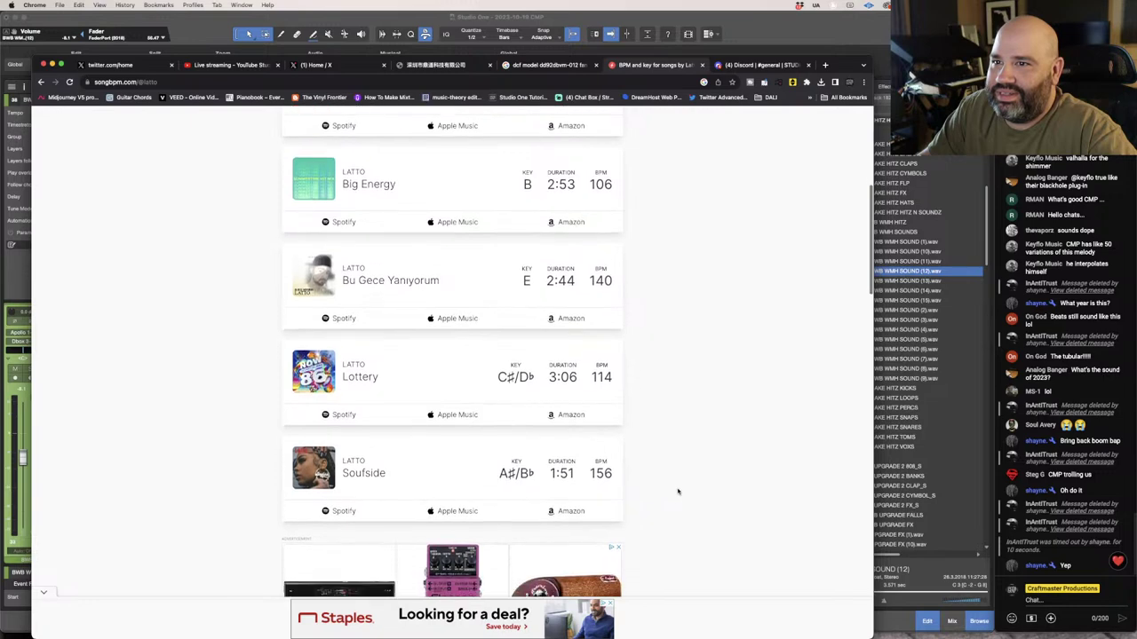
scroll(678, 491, "down", 2)
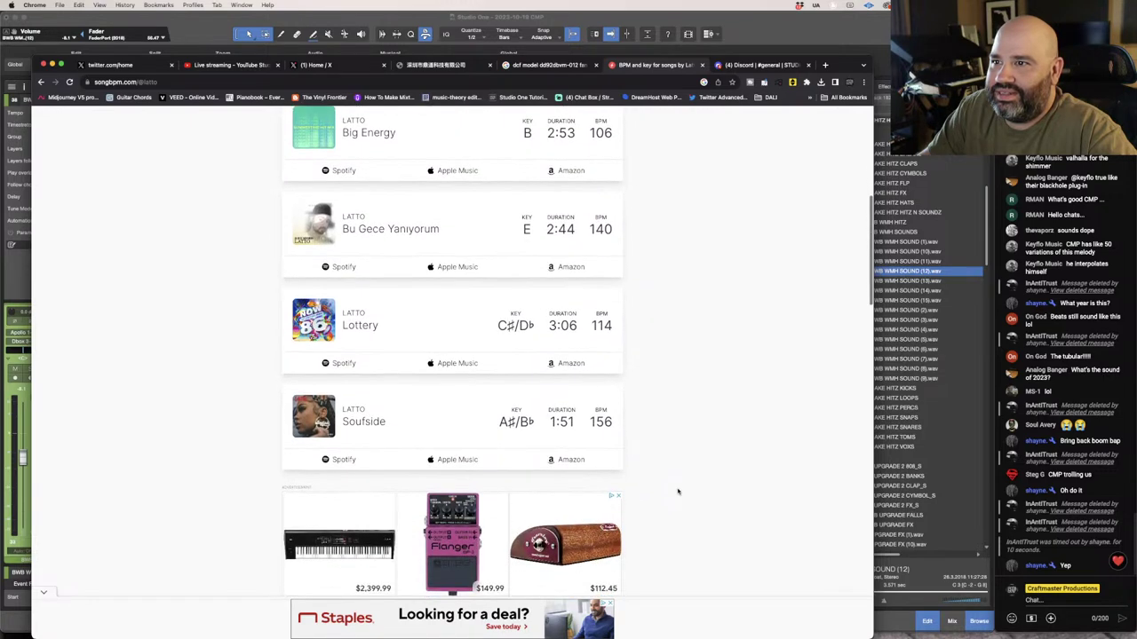
scroll(678, 491, "down", 1)
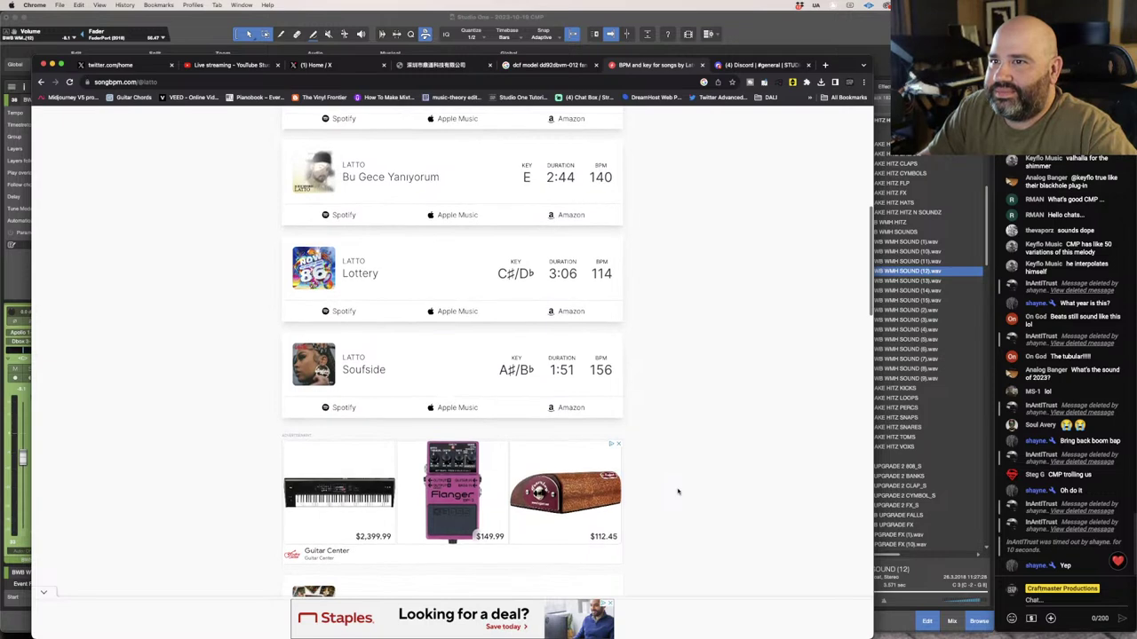
left_click(469, 373)
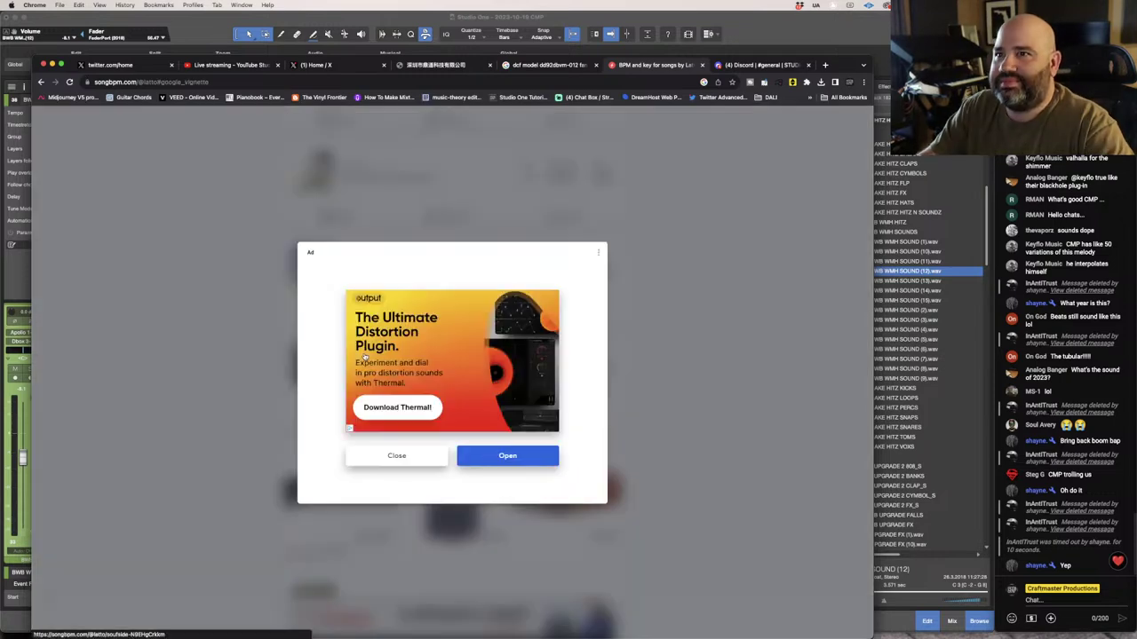
Go to youtube.com in the current browser tab.
left_click(661, 81)
type("y")
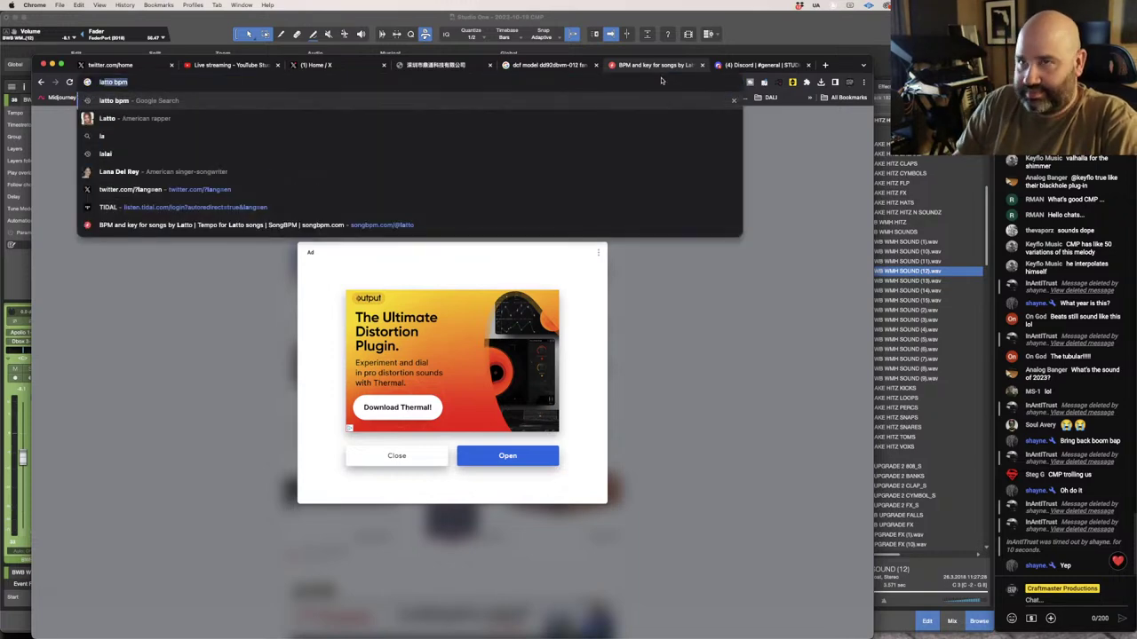
key("BackSpace")
type("youtube.com")
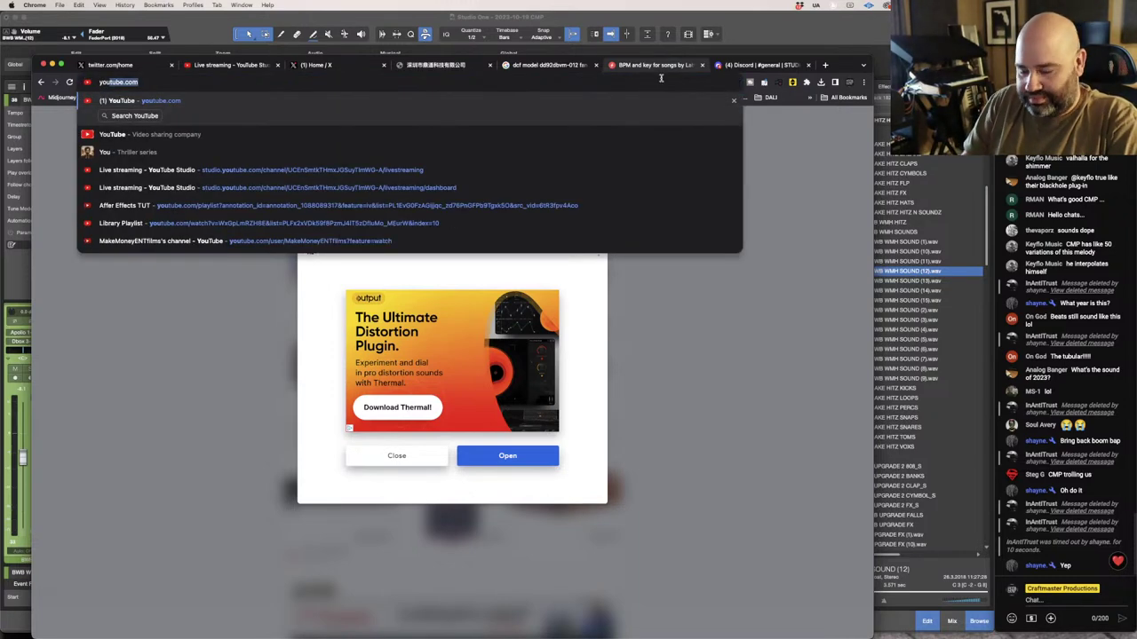
key("Return")
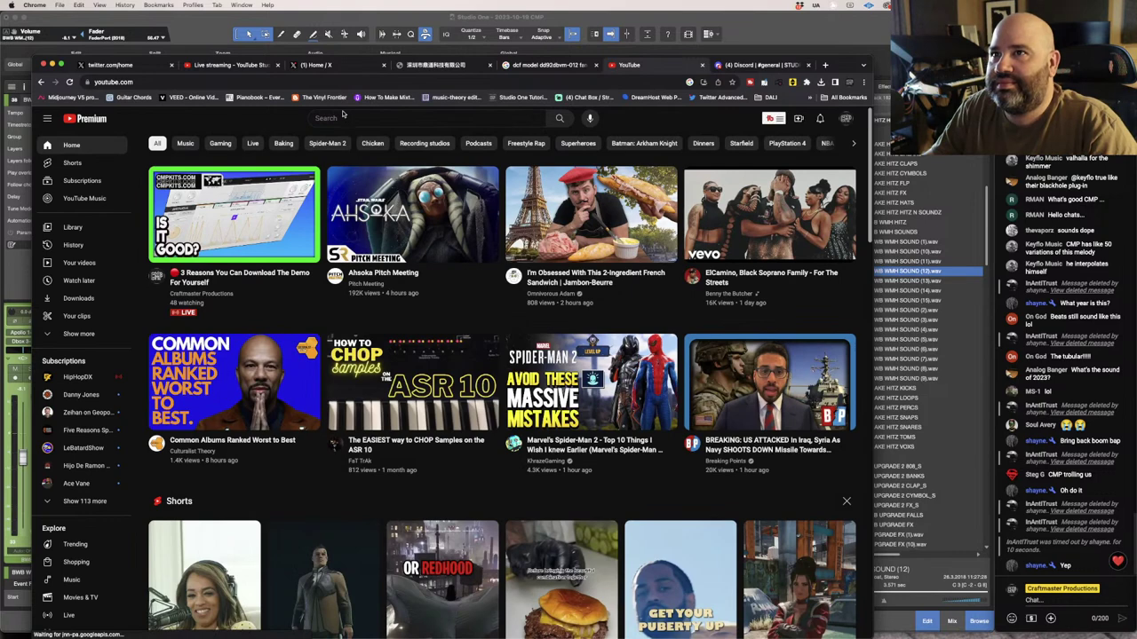
Search YouTube for "latto soufside" and open the "Latto - Soufside (AUDIO)" video.
left_click(349, 117)
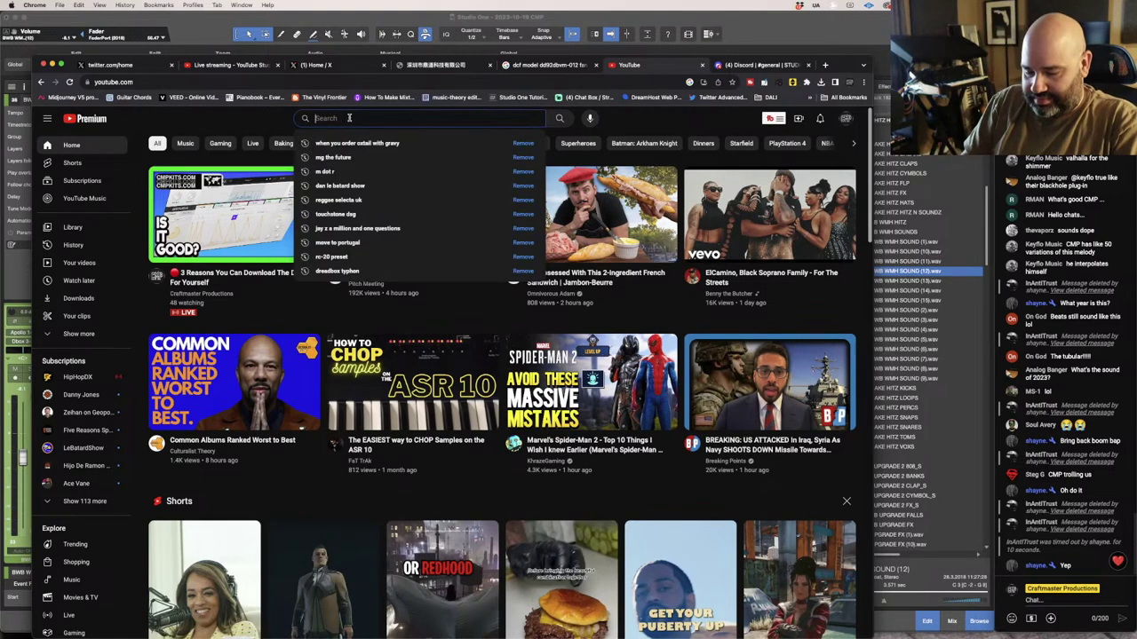
type("latto")
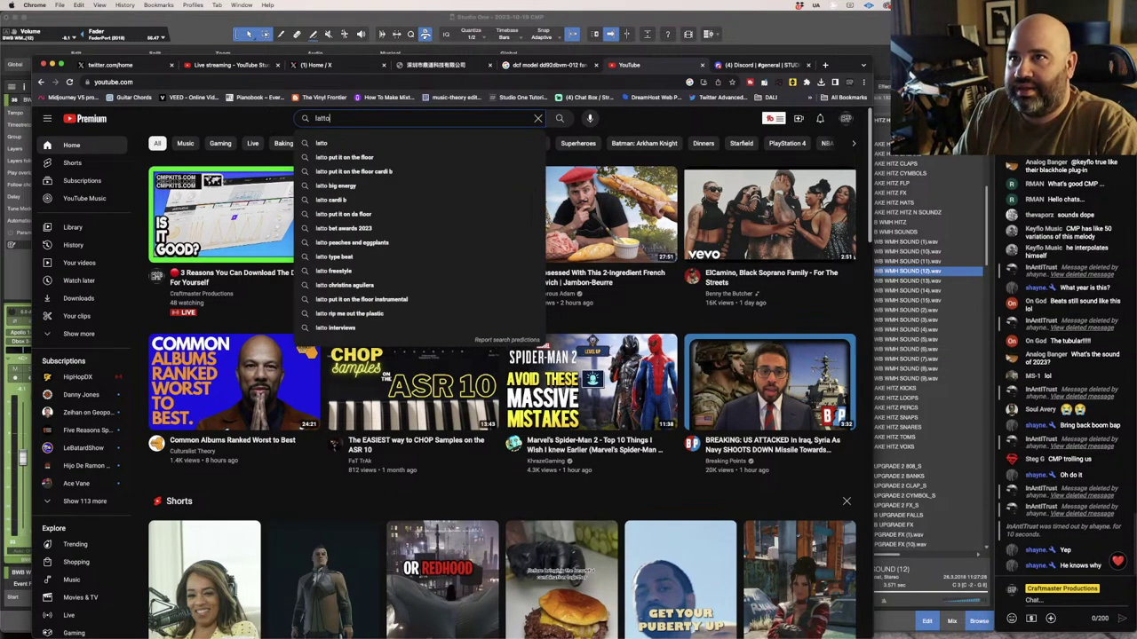
type(" soufside")
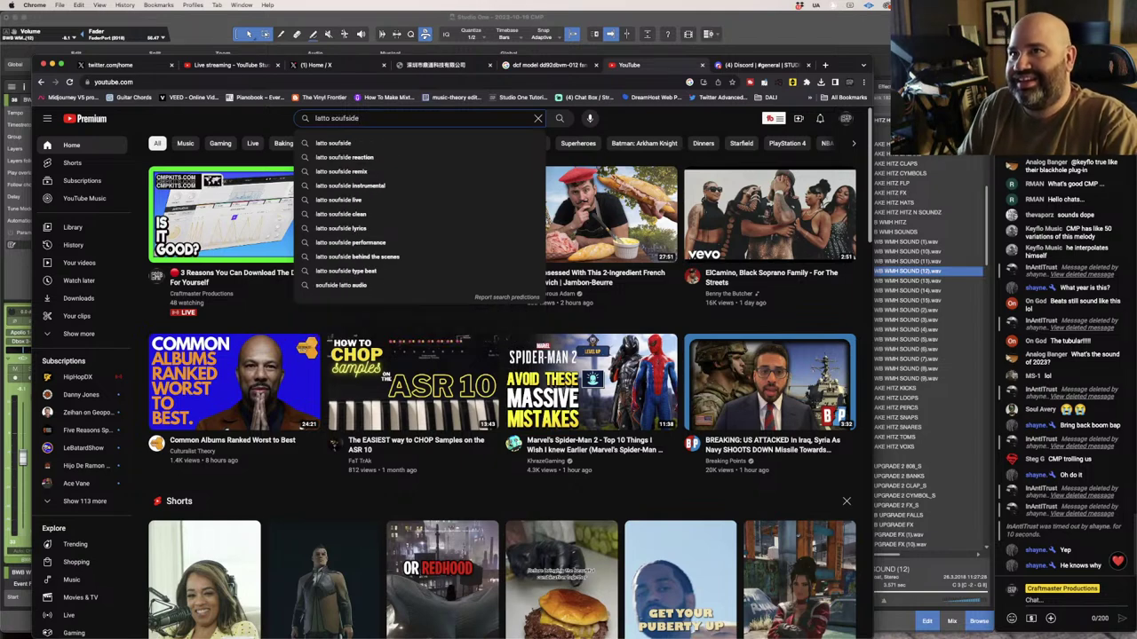
key("Return")
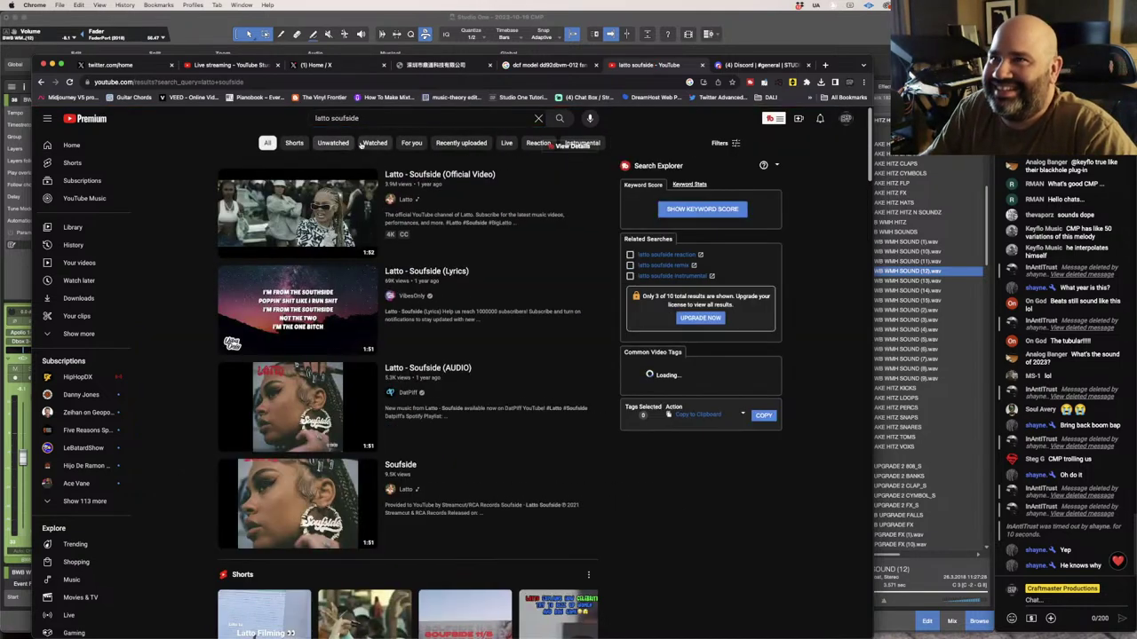
left_click(427, 371)
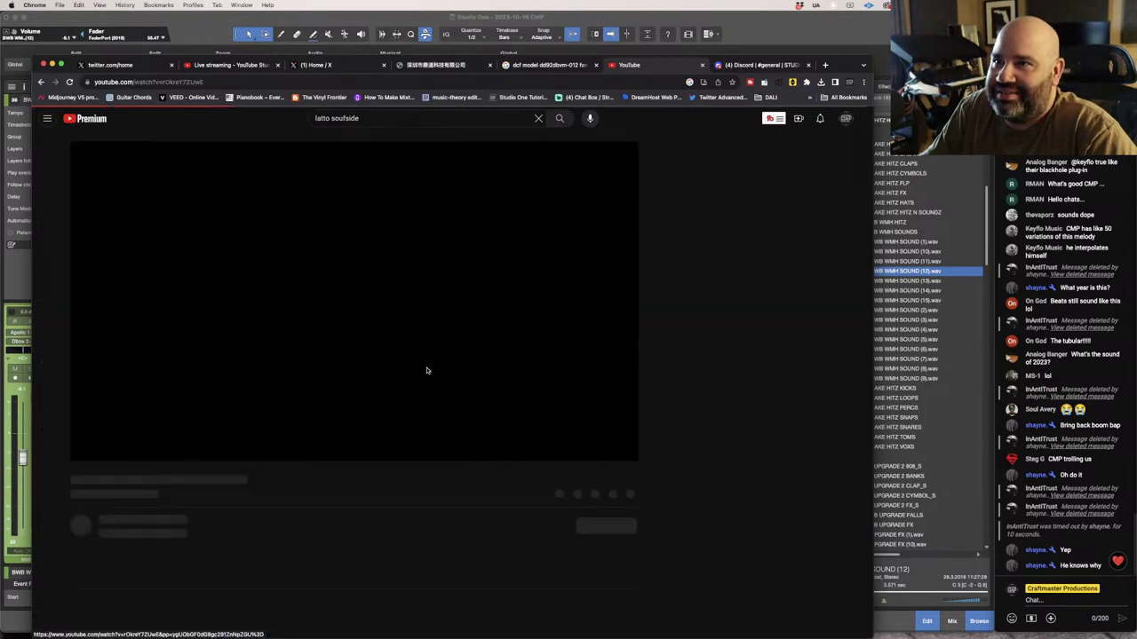
Listen to the opening seconds of the Soufside audio with the player volume raised to full, and pause it.
left_click(89, 451)
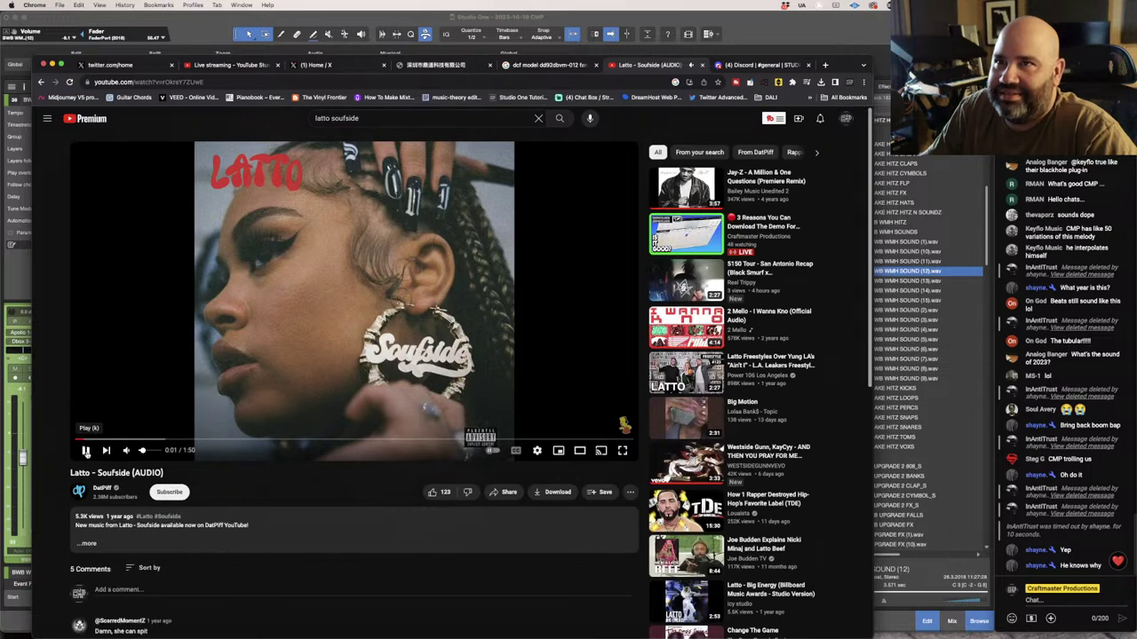
left_click(99, 81)
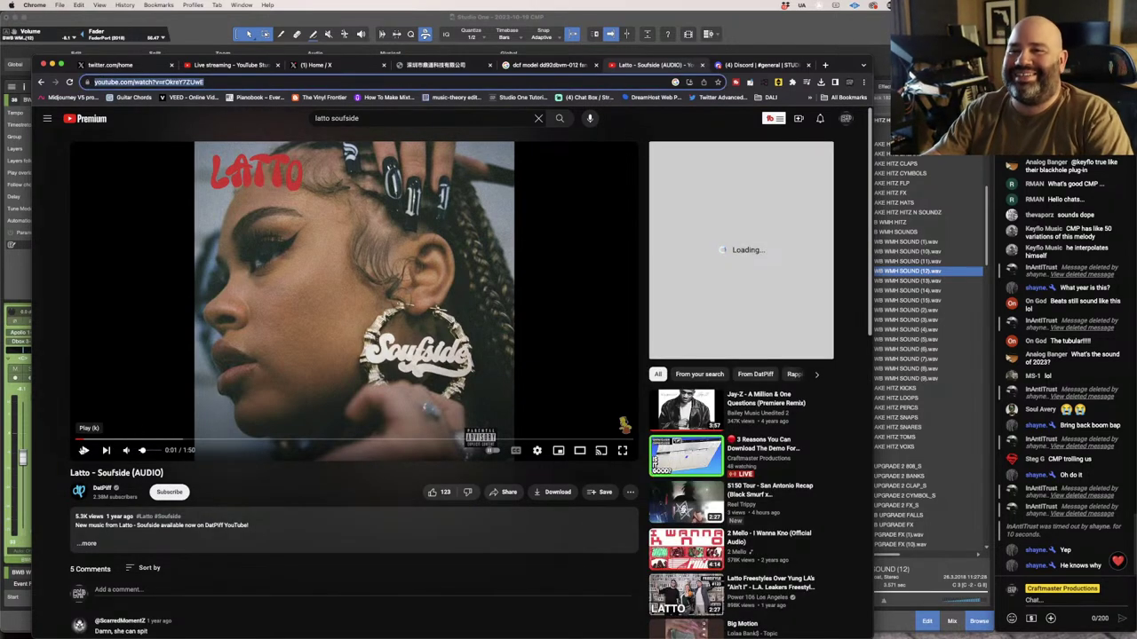
left_click(84, 451)
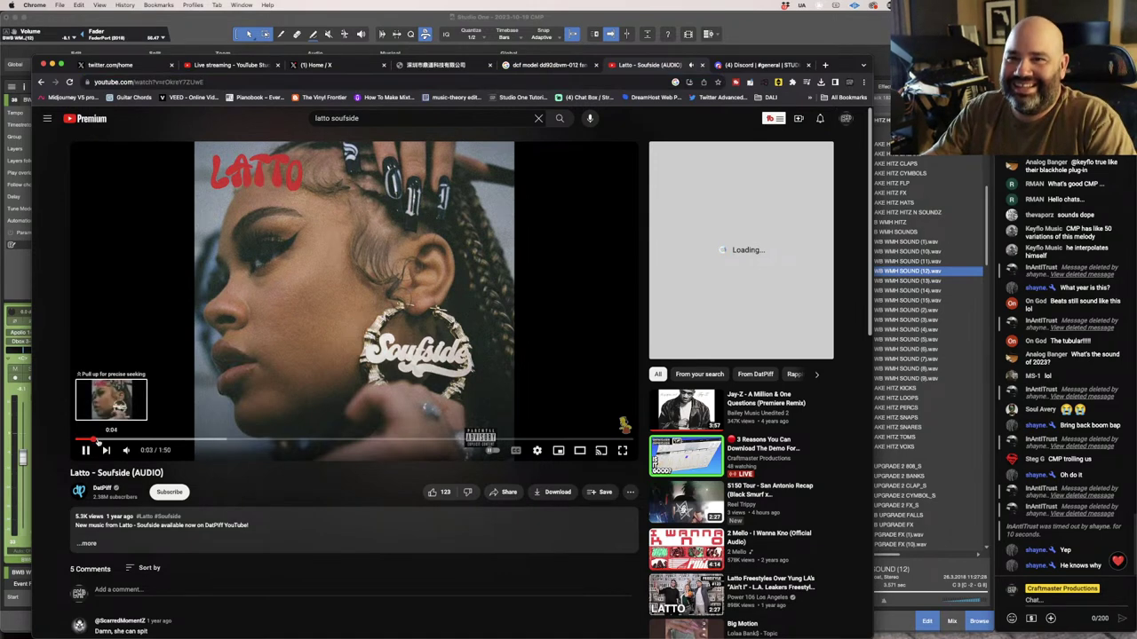
left_click_drag(136, 451, 156, 453)
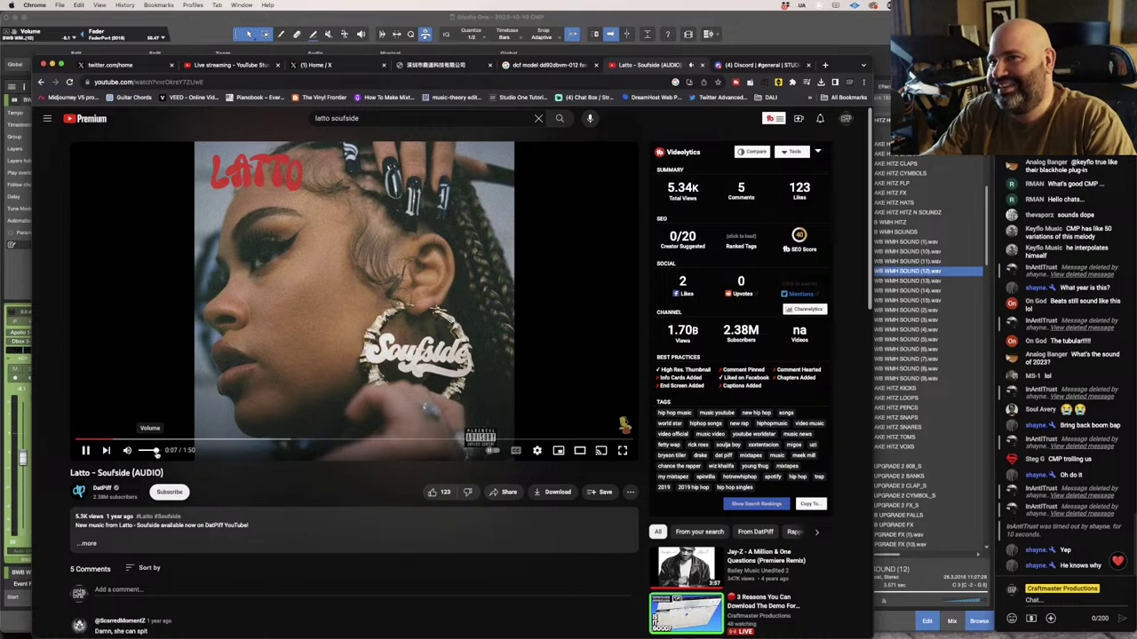
left_click(85, 451)
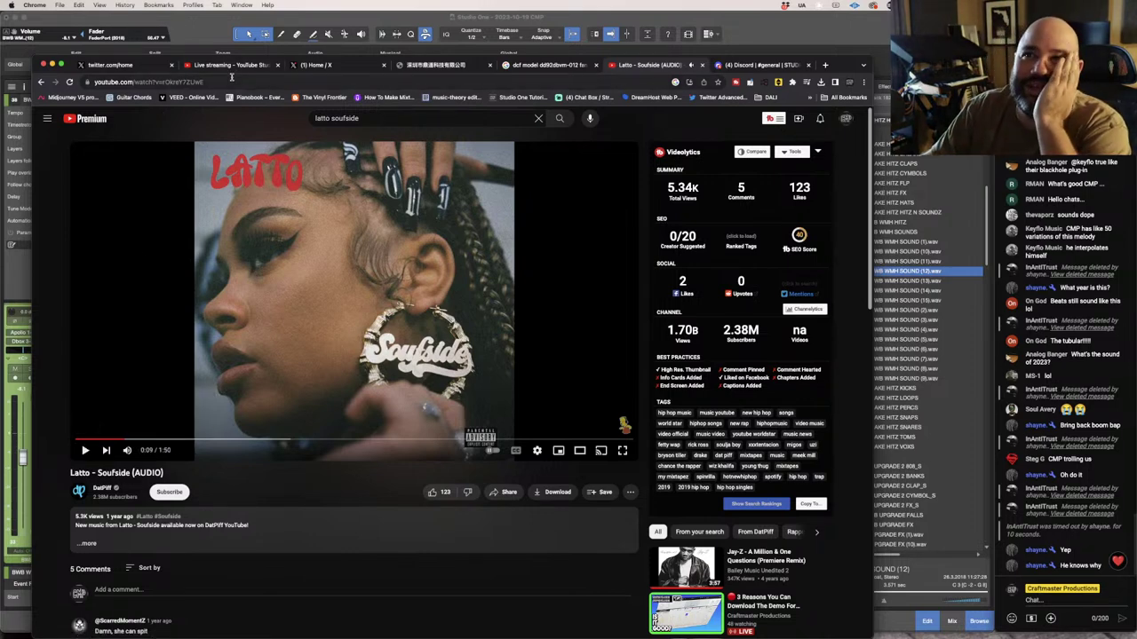
Copy the web address of the Soufside video.
left_click(96, 78)
right_click(105, 80)
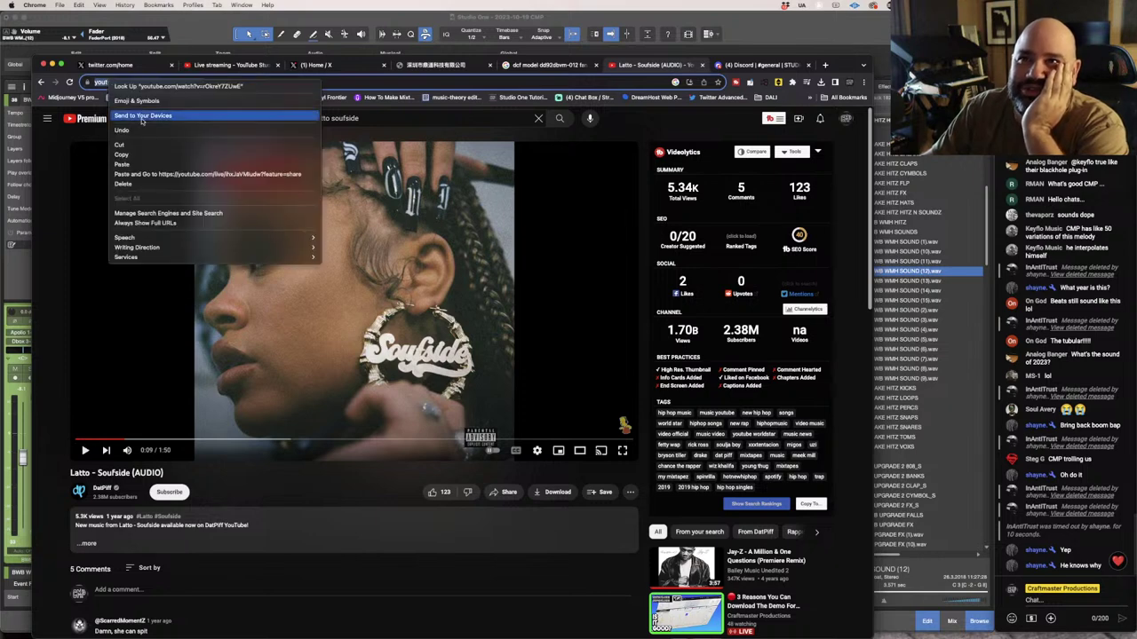
left_click(144, 153)
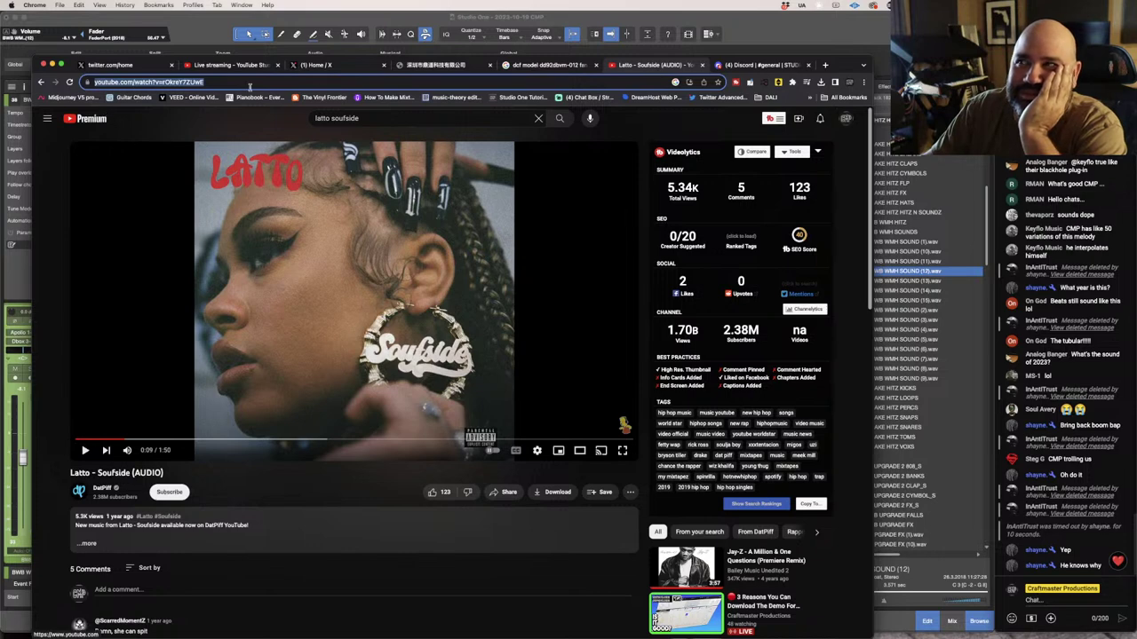
mouse_move(1132, 503)
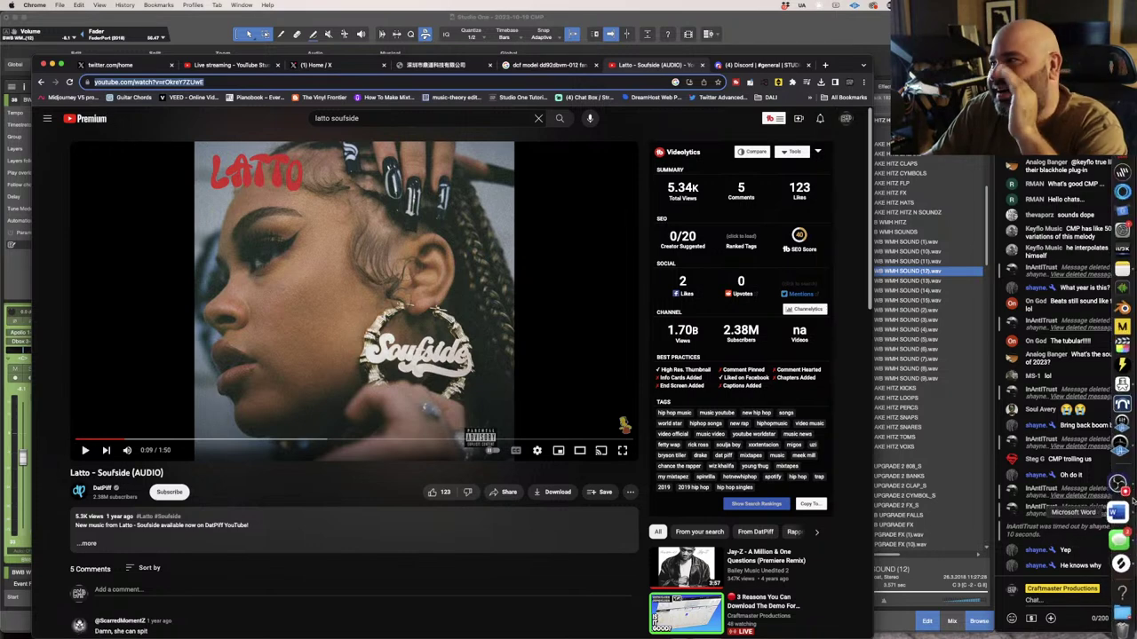
Switch to MediaHuman YouTube to MP3, add the copied Soufside video link and download its audio.
left_click(1119, 404)
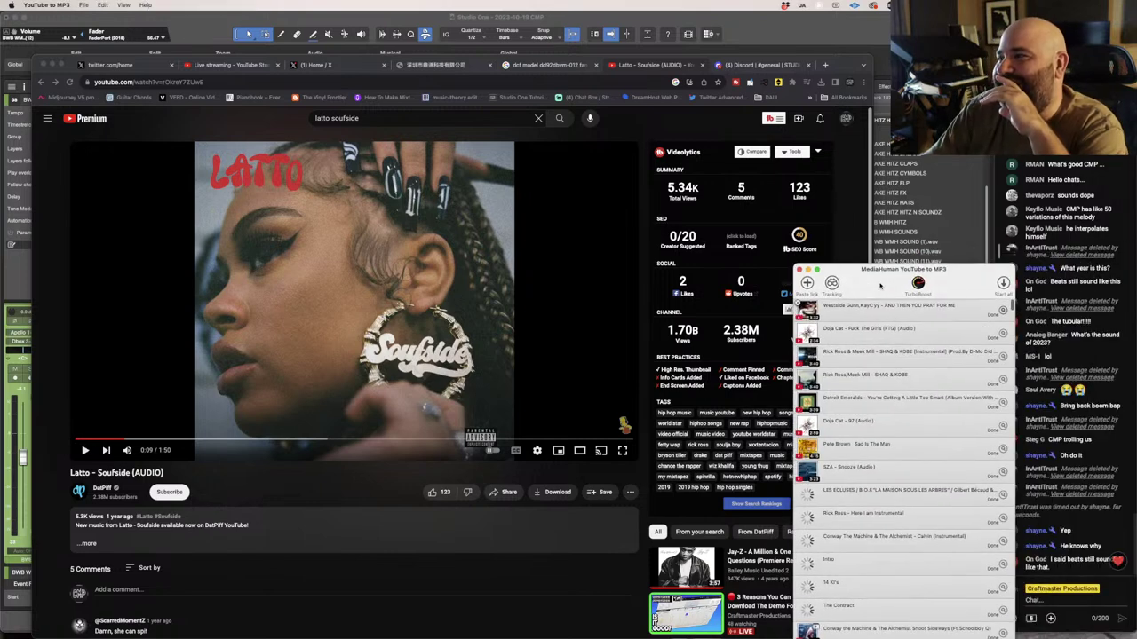
left_click_drag(880, 275, 683, 222)
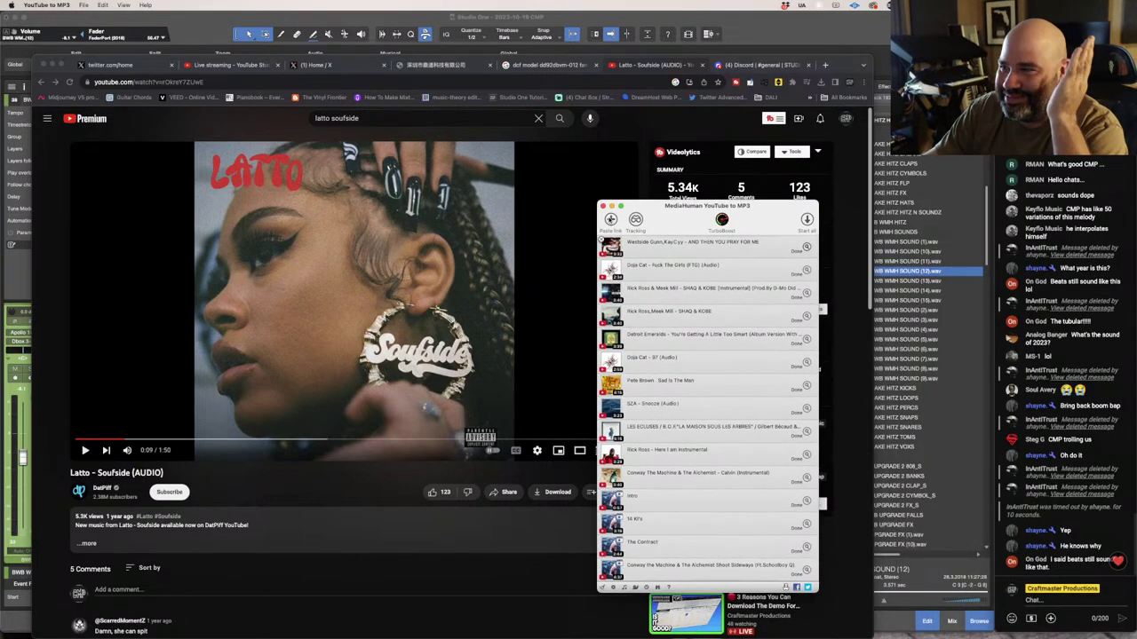
key("super+v")
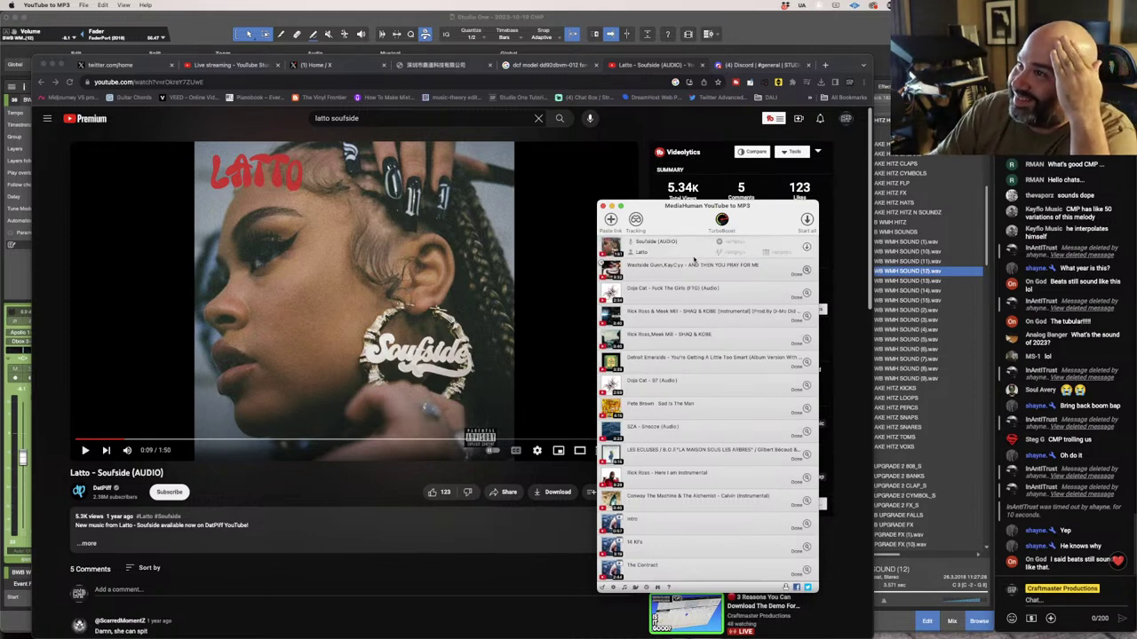
left_click(806, 247)
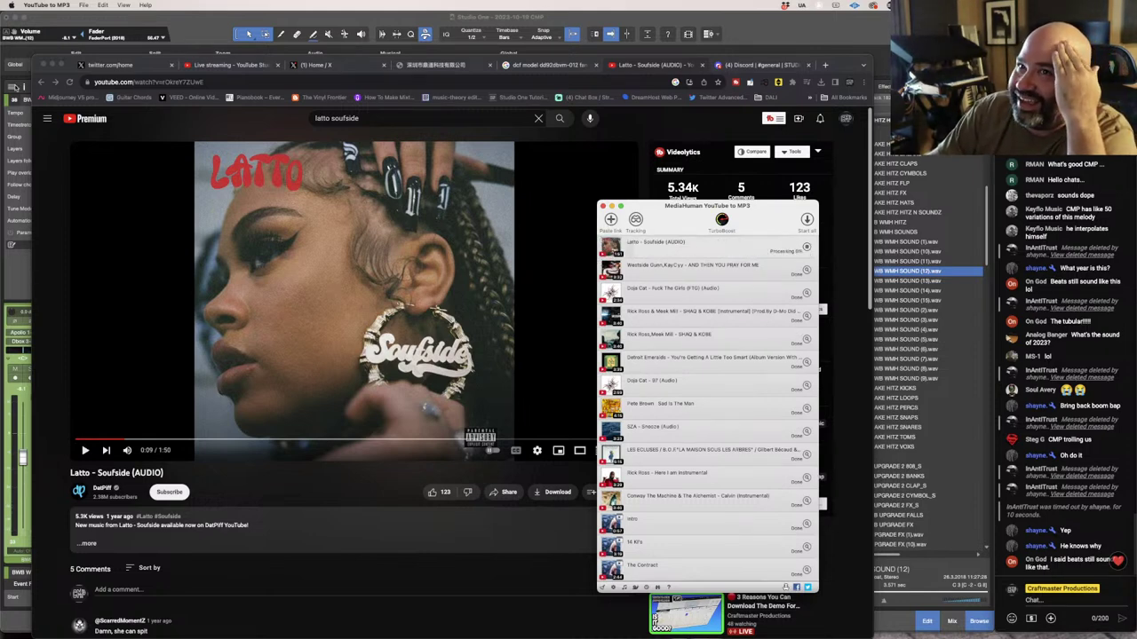
Minimize the browser and shorten the Studio One window so the MP3 converter stays reachable below it.
left_click(51, 65)
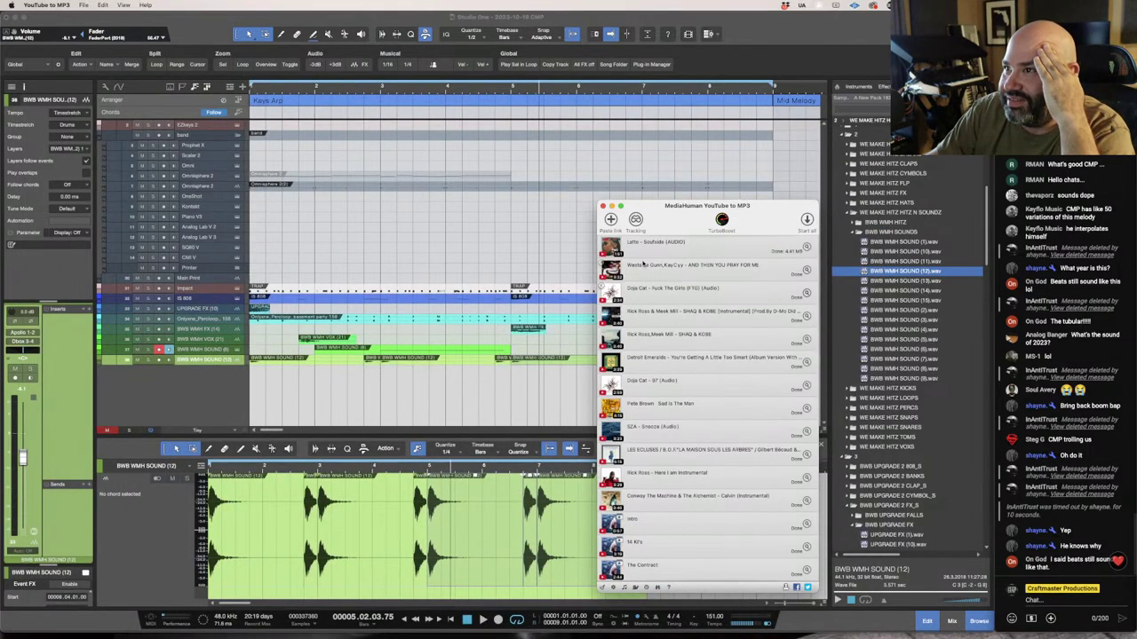
left_click_drag(664, 228, 723, 275)
left_click(543, 634)
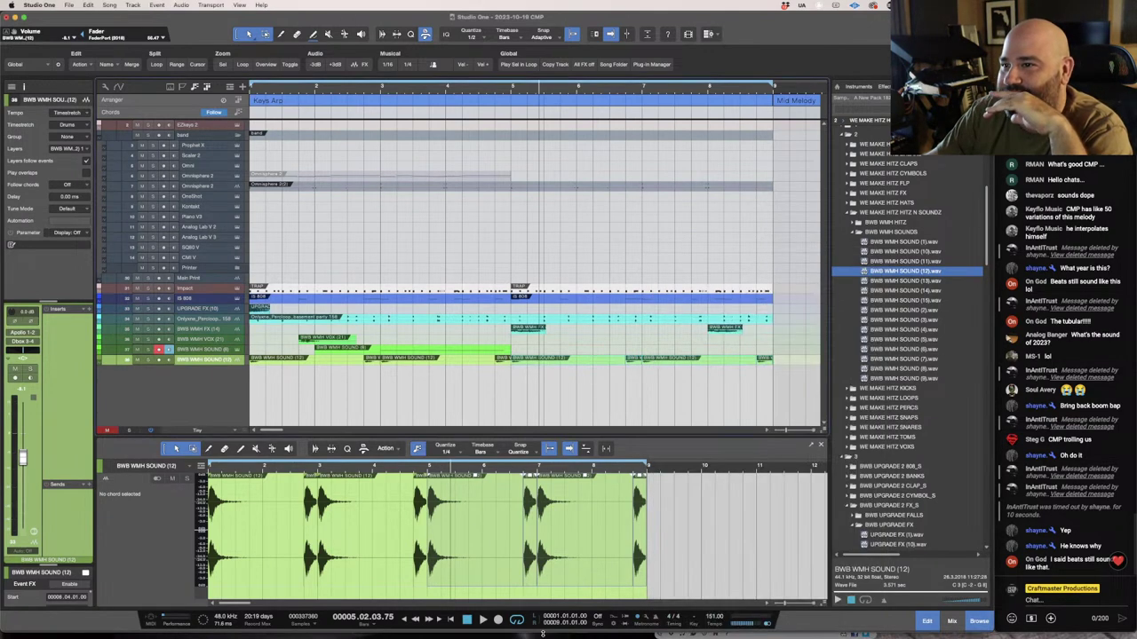
left_click_drag(560, 635, 560, 588)
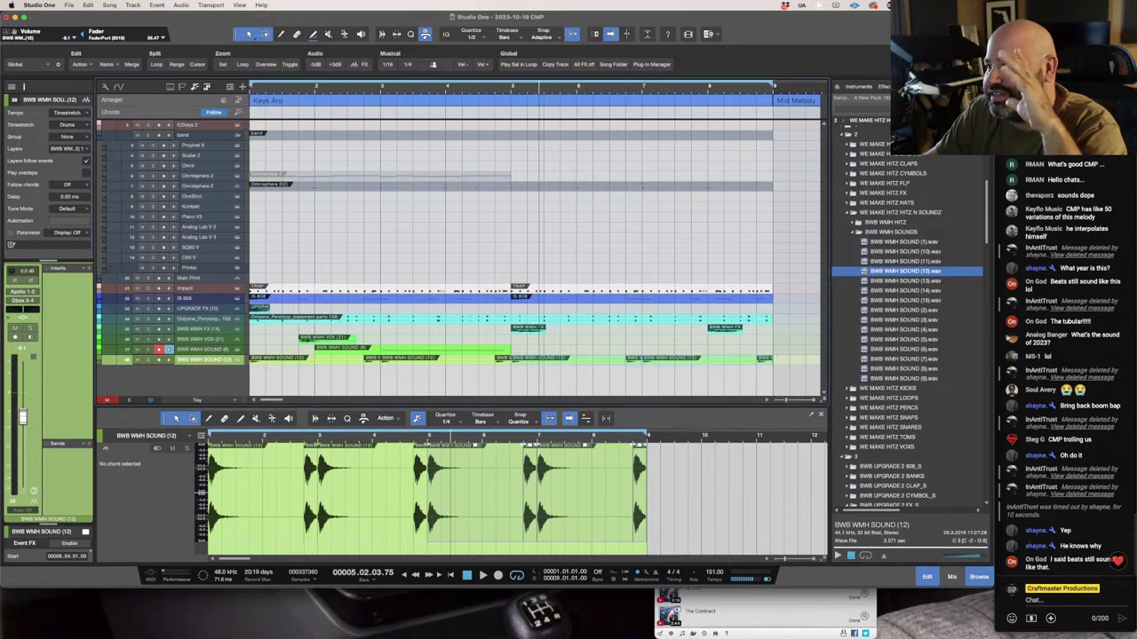
left_click(788, 632)
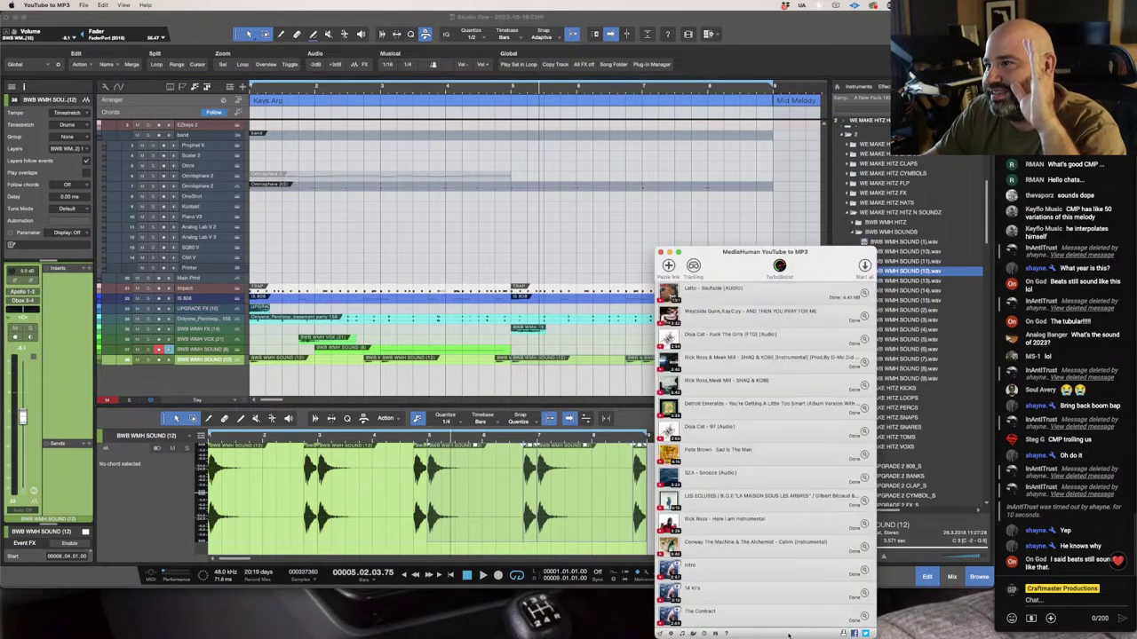
Locate the downloaded "Soufside (AUDIO) - Latto.mp3" in Finder and import it into Studio One as a new track starting at bar 1.
right_click(766, 294)
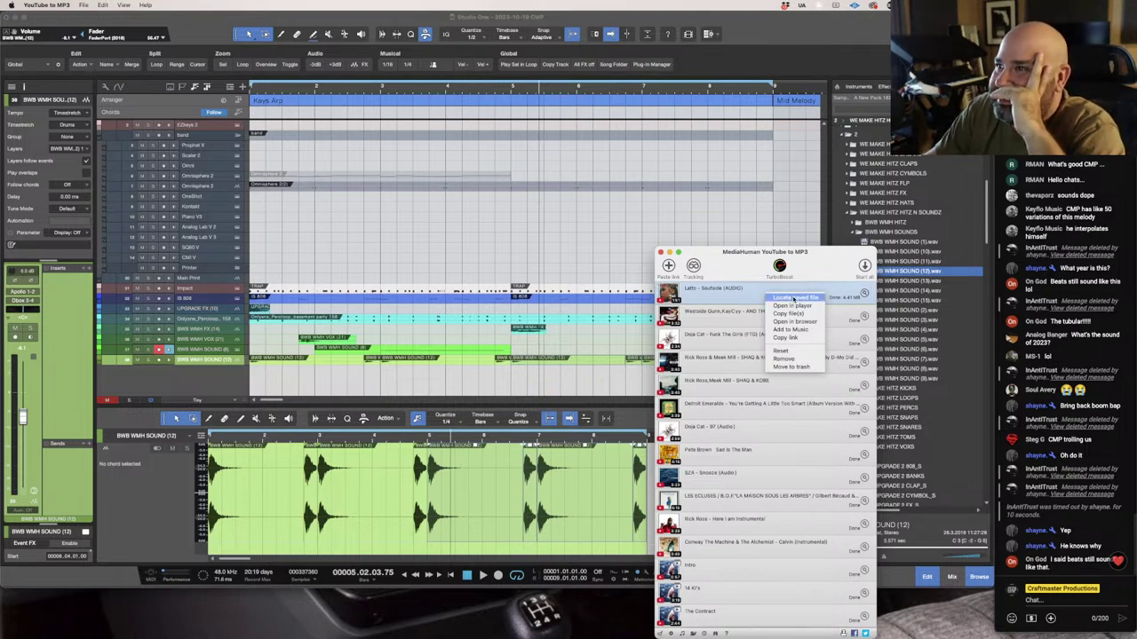
left_click(793, 297)
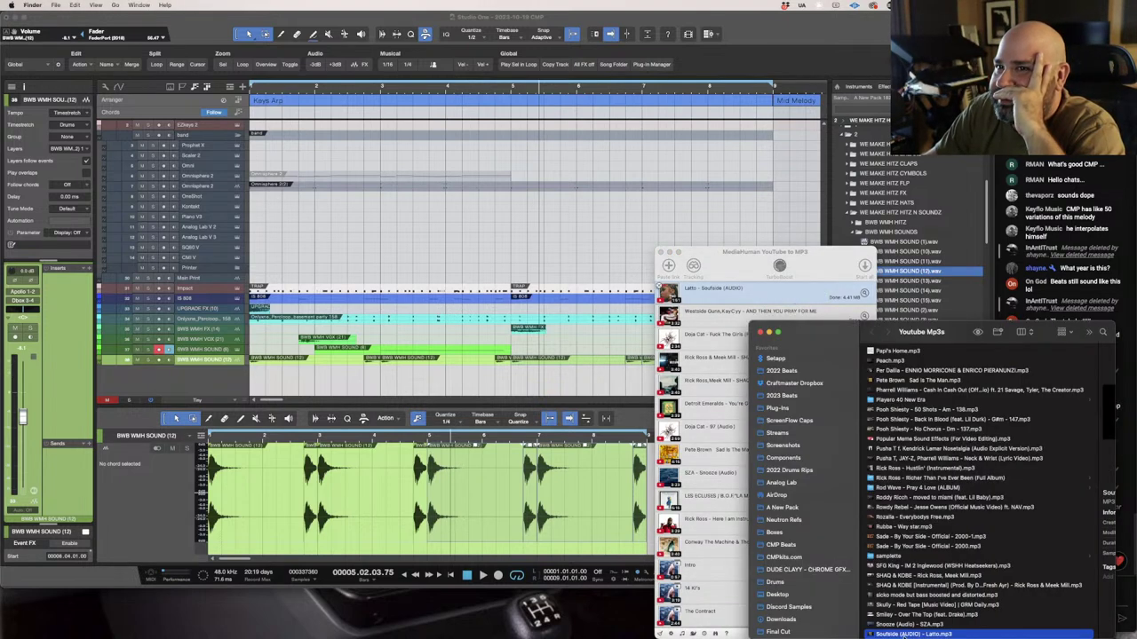
left_click_drag(902, 634, 277, 388)
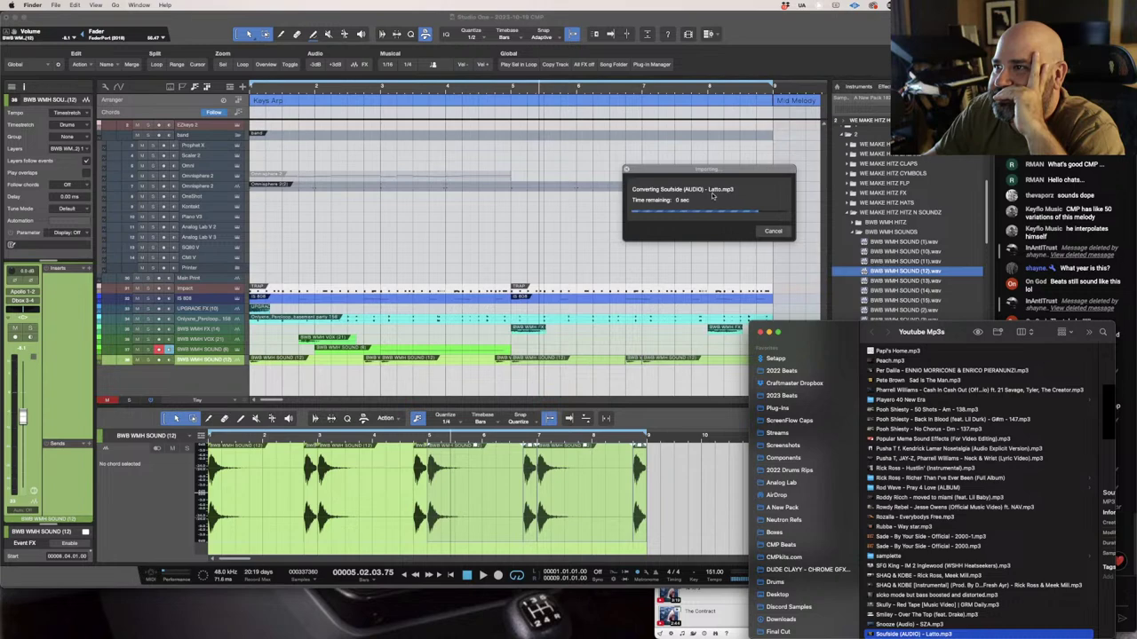
left_click(760, 332)
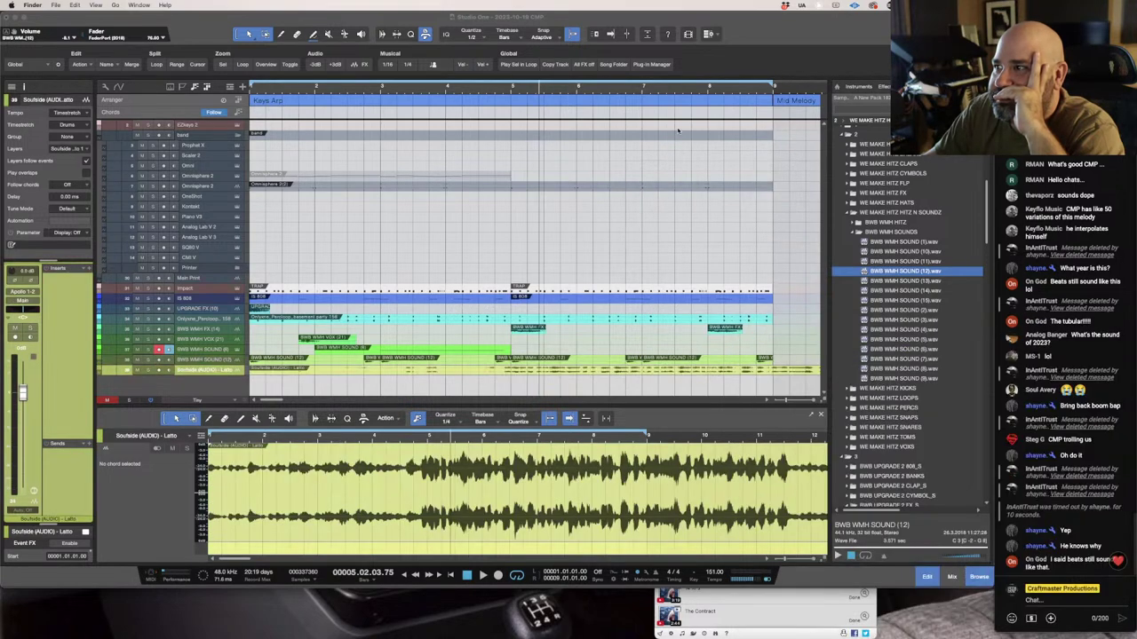
Trim the intro off the Soufside audio event, start it at bar 1, and shorten its end to about bar 16.
left_click_drag(685, 101, 691, 59)
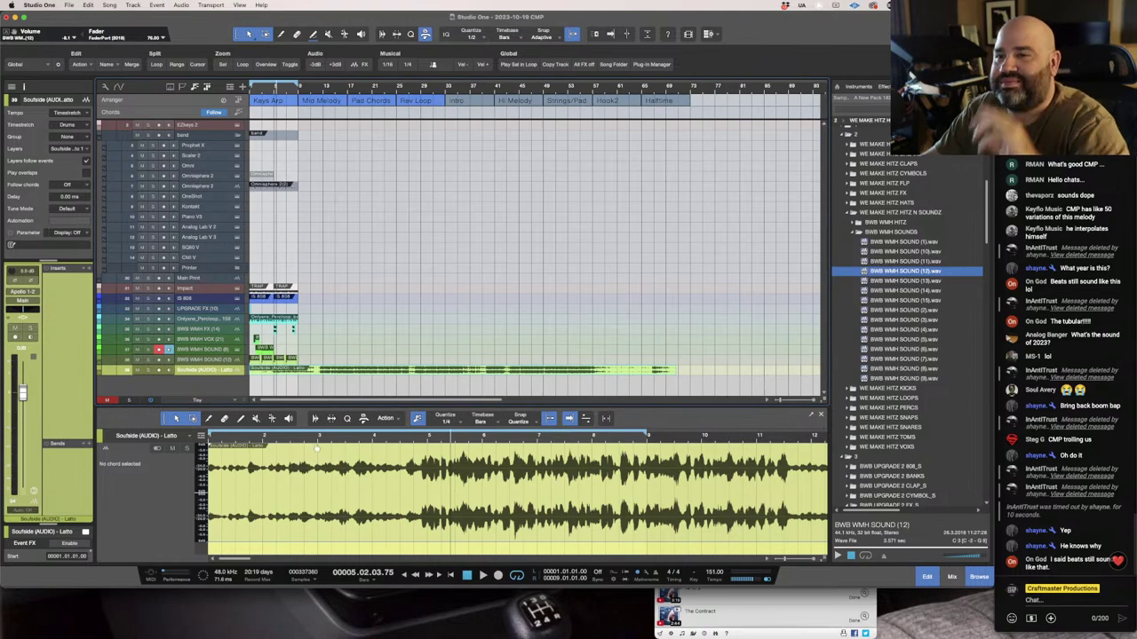
left_click_drag(498, 435, 500, 411)
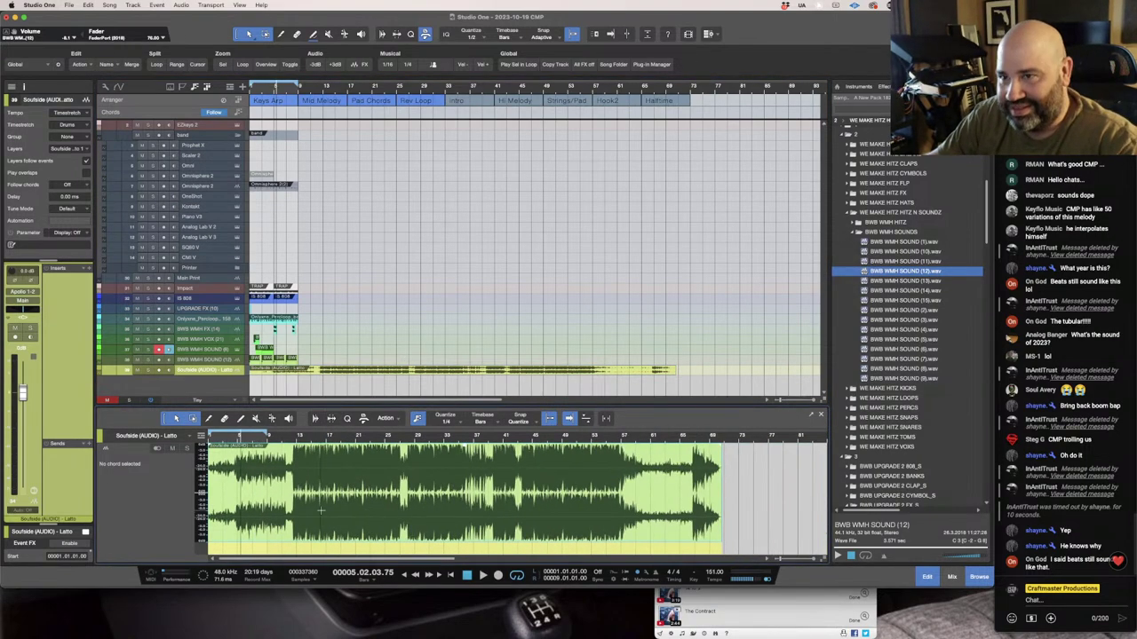
left_click_drag(207, 484, 226, 524)
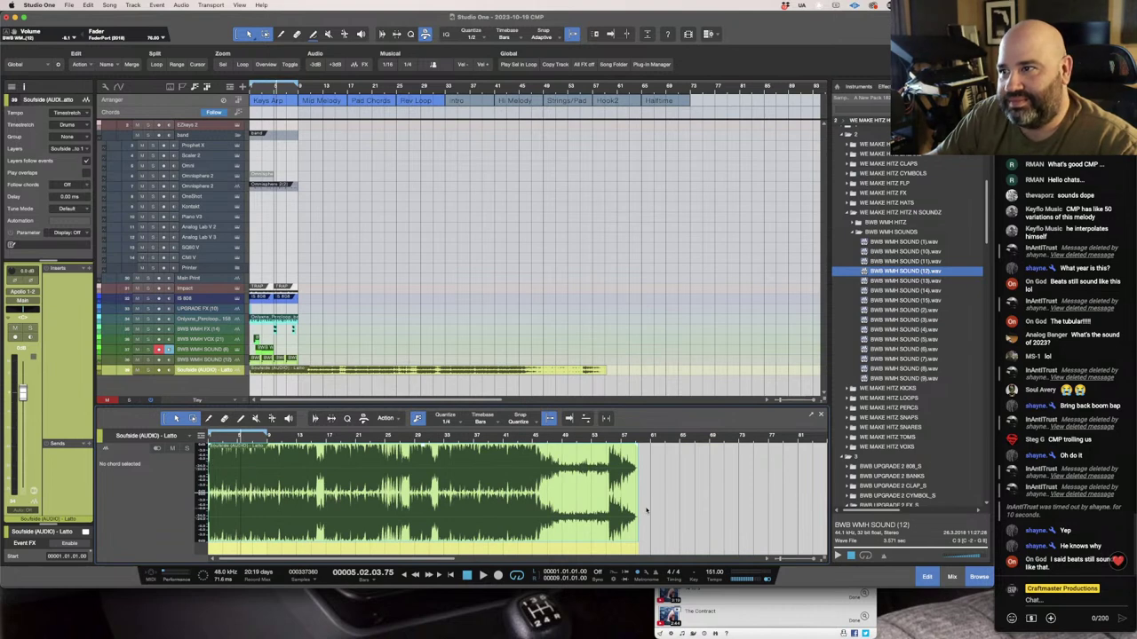
left_click_drag(639, 506, 321, 491)
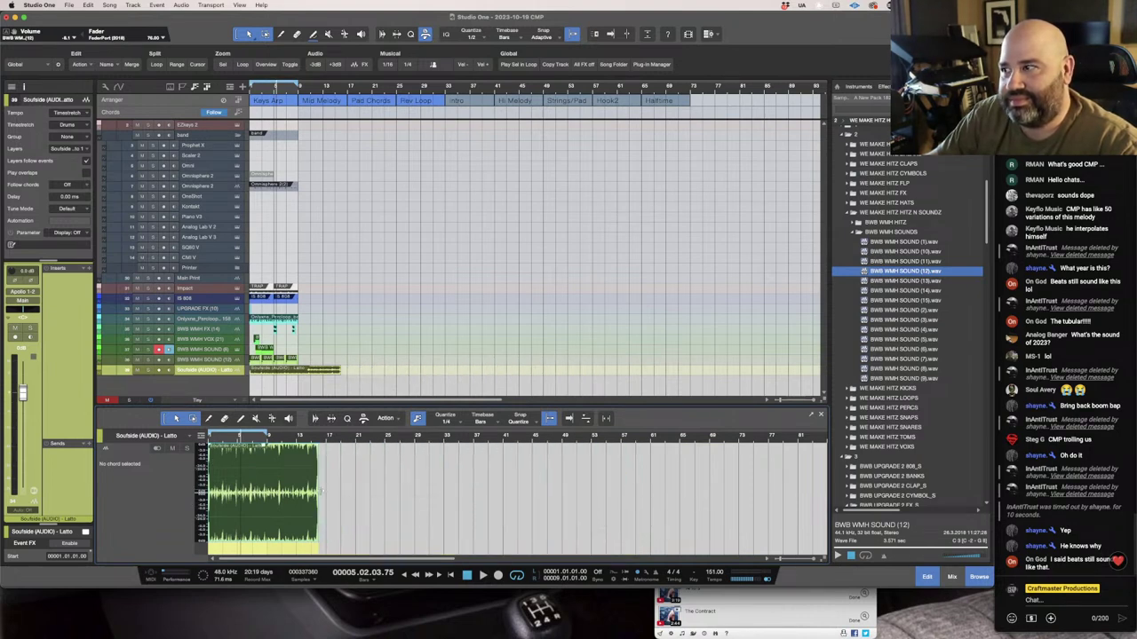
Set the song tempo to 156 BPM.
double_click(710, 573)
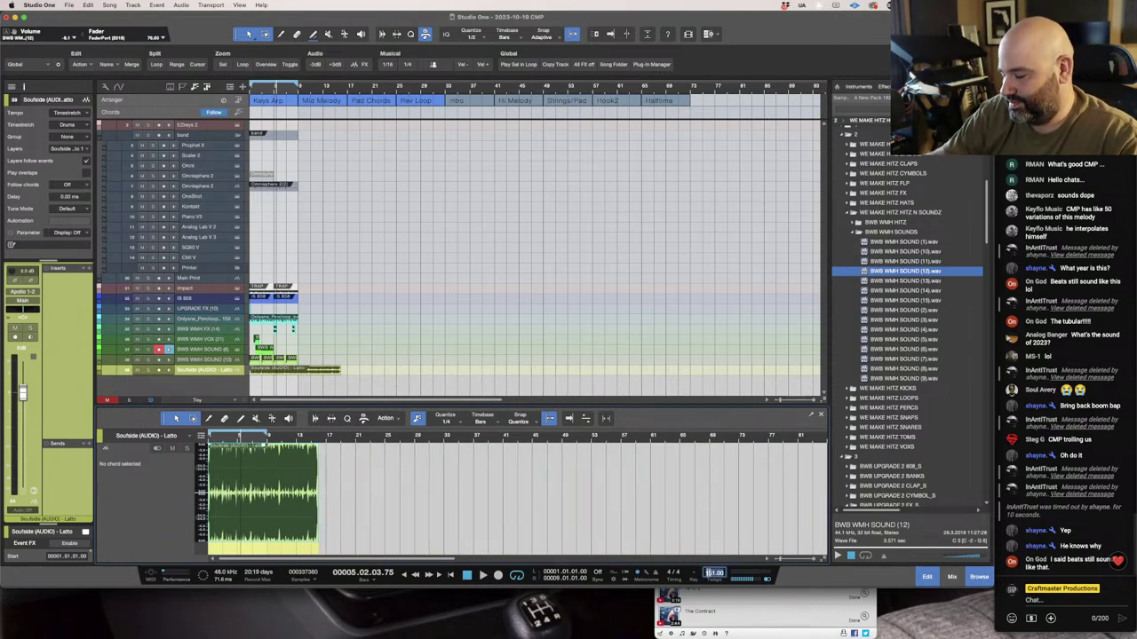
type("156")
key("Return")
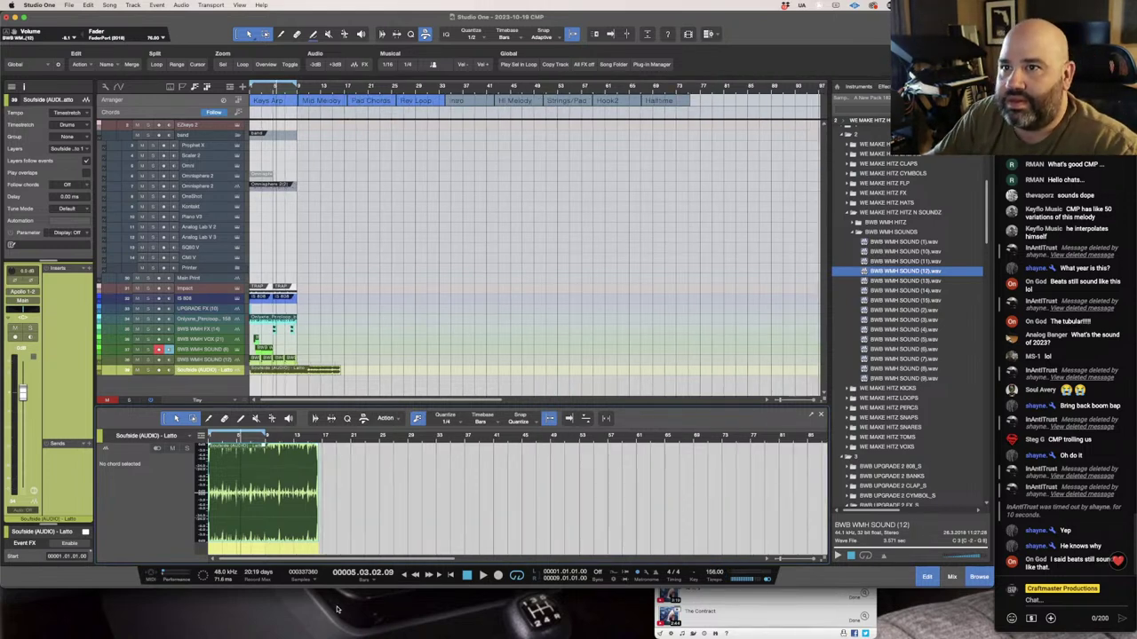
Trim the Soufside event's start to the first loud hit and align that hit with the beginning of bar 1.
scroll(399, 474, "up", 5)
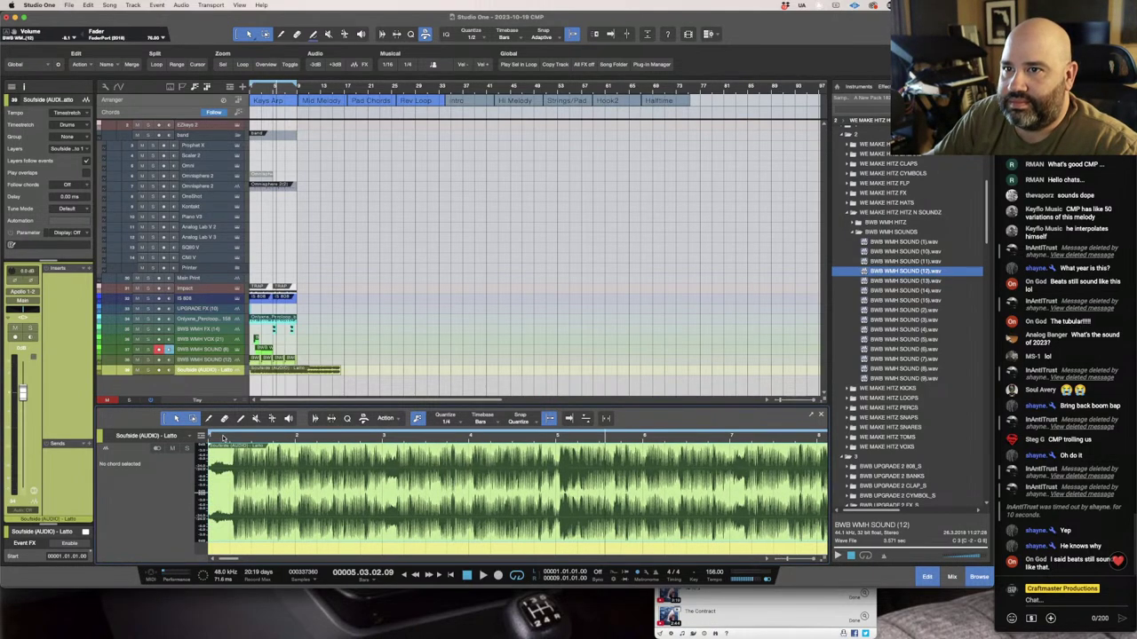
scroll(223, 439, "up", 4)
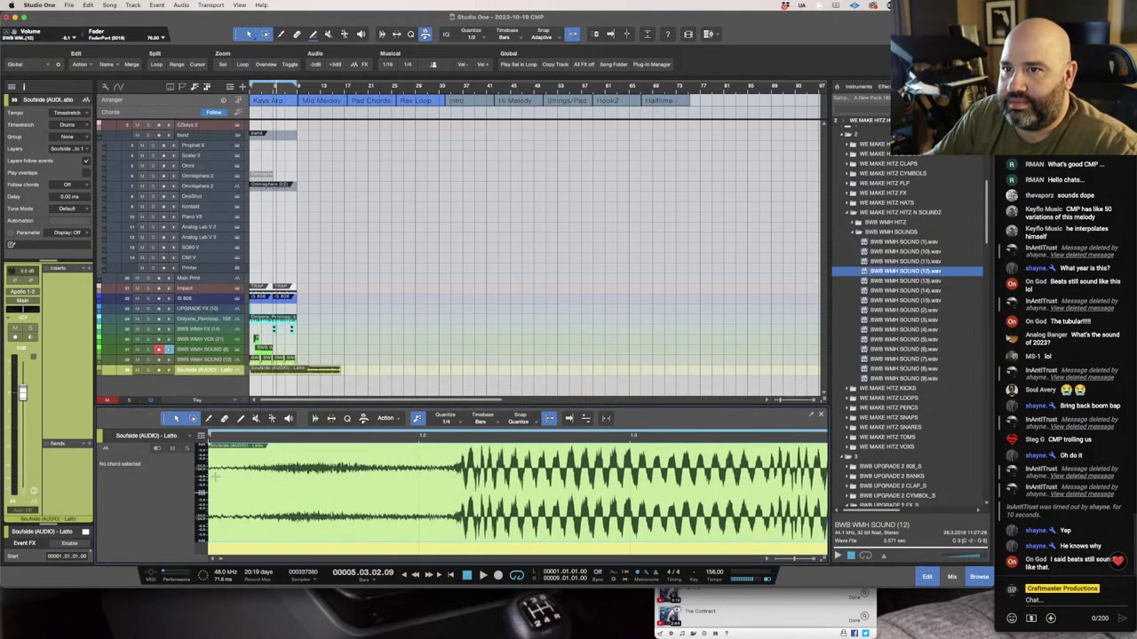
left_click_drag(209, 478, 462, 493)
scroll(475, 441, "down", 5)
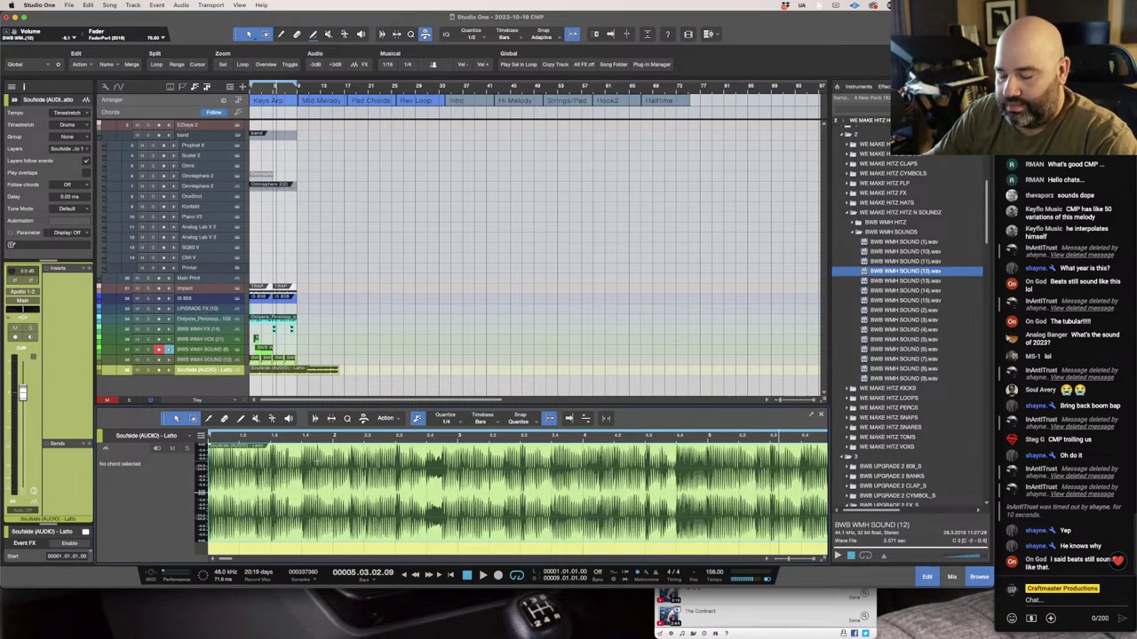
Play the Soufside track soloed and shorten the loop range to end at bar 5.
key("space")
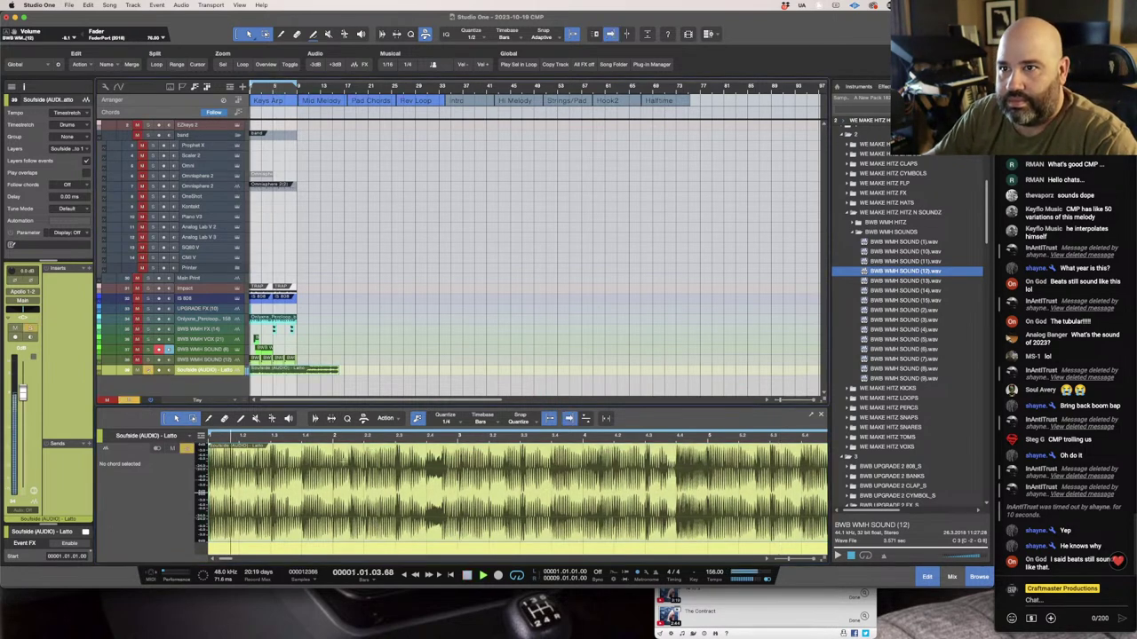
scroll(361, 452, "up", 3)
scroll(361, 449, "down", 5)
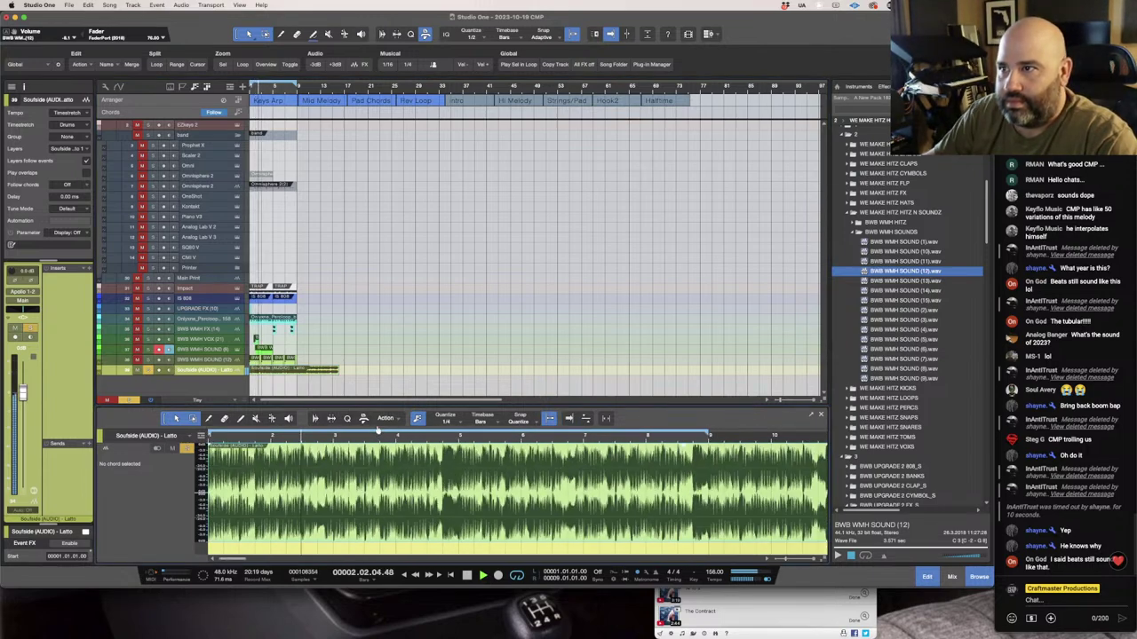
left_click(461, 429, "alt")
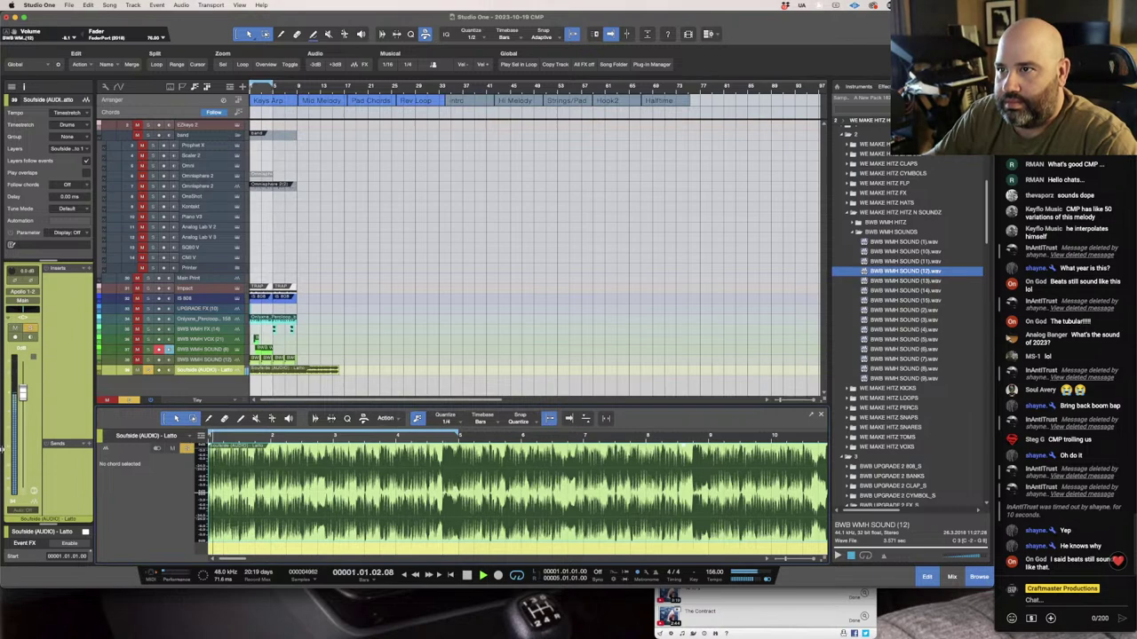
Extend the end of the Soufside audio event to about bar 43.
scroll(286, 439, "down", 6)
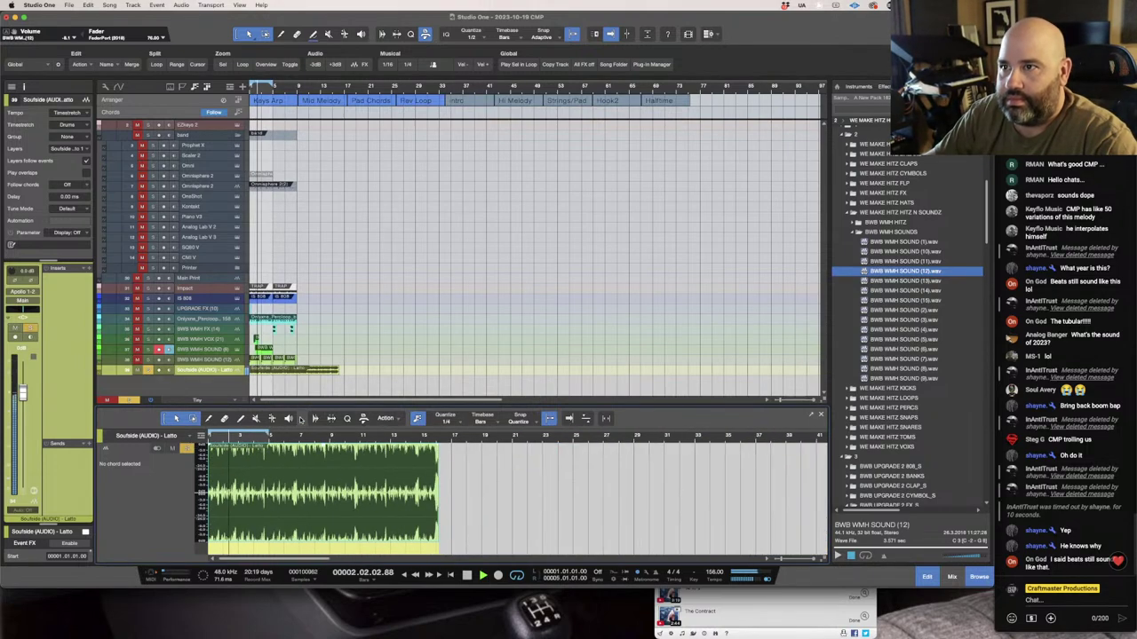
left_click_drag(442, 484, 826, 488)
scroll(658, 435, "down", 4)
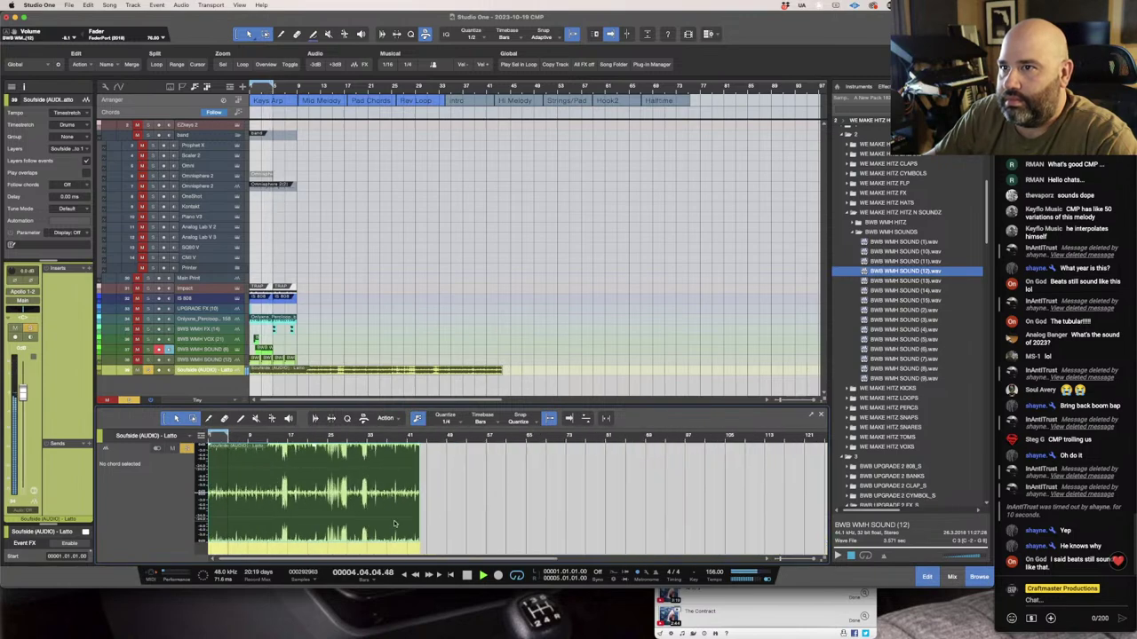
Extend the Soufside audio event to its full length and place it so it starts at bar 1.
left_click_drag(415, 504, 561, 513)
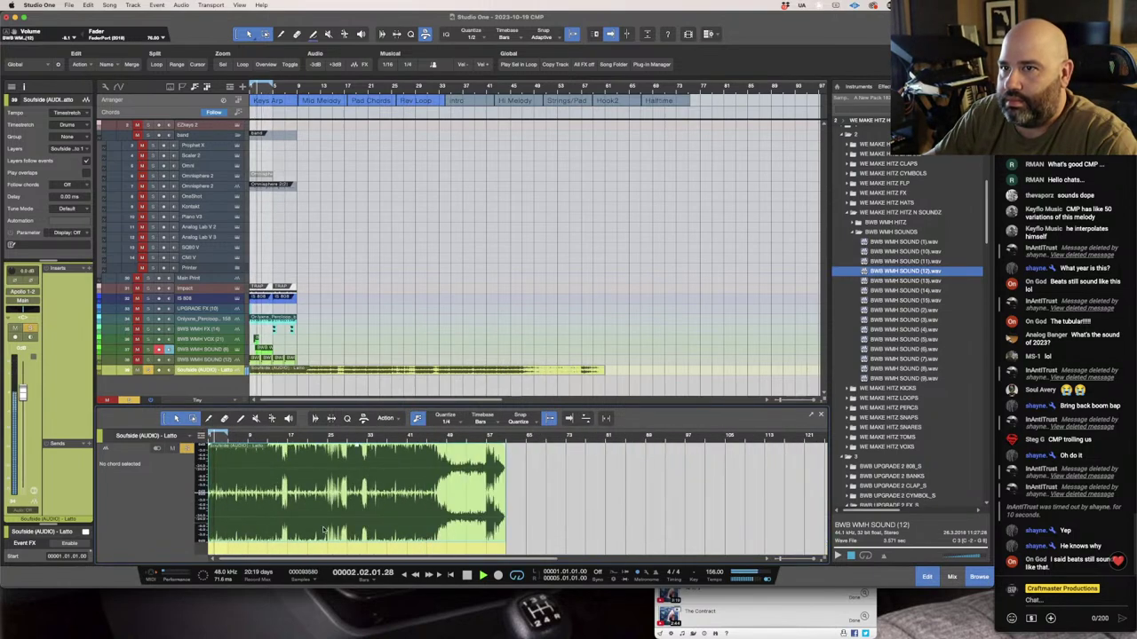
left_click_drag(222, 530, 389, 524)
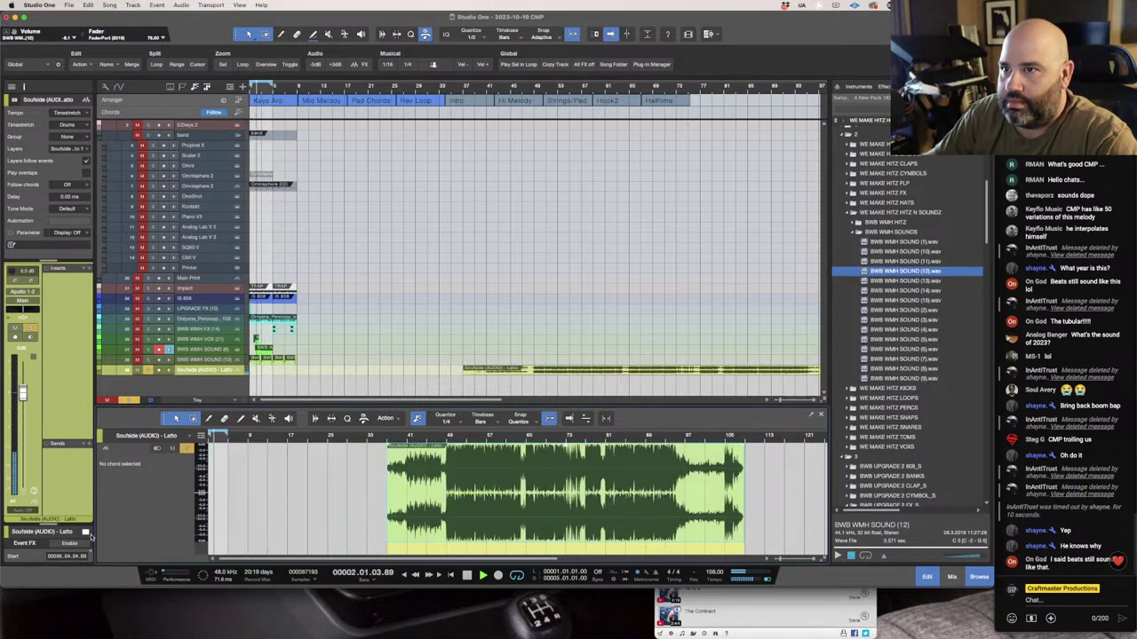
scroll(453, 507, "up", 10)
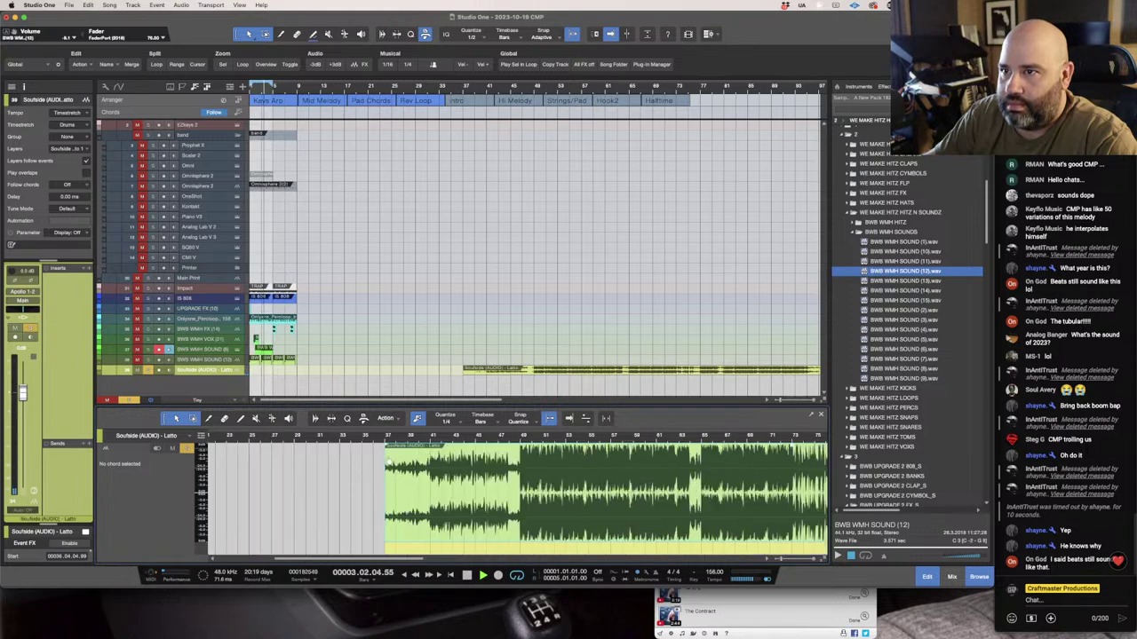
scroll(440, 502, "left", 2)
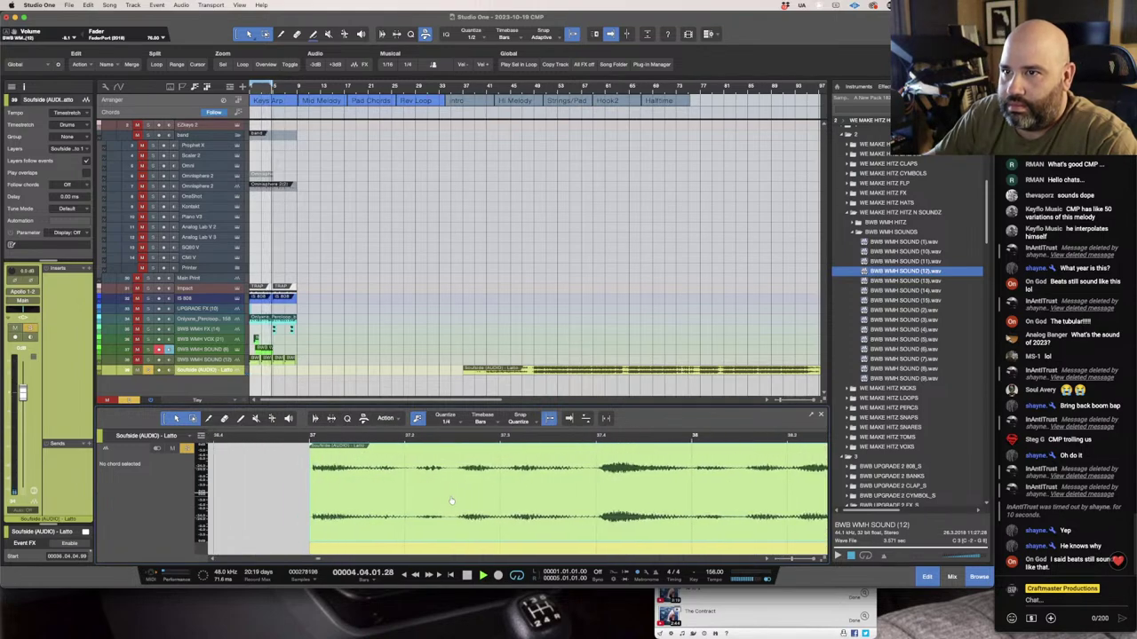
scroll(451, 502, "down", 10)
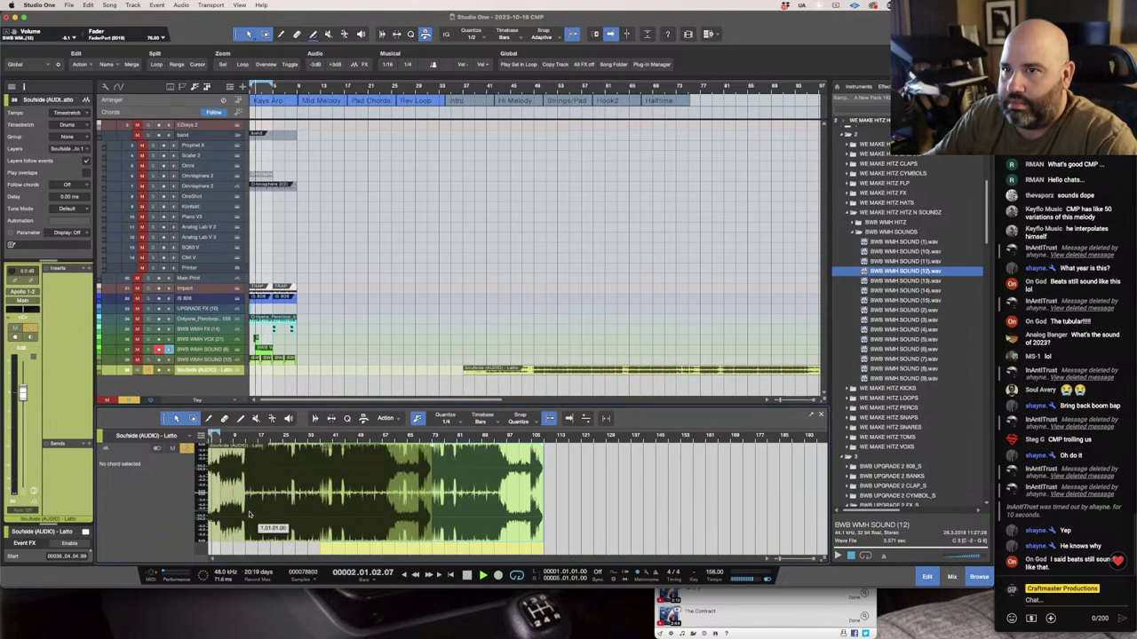
key("super+z")
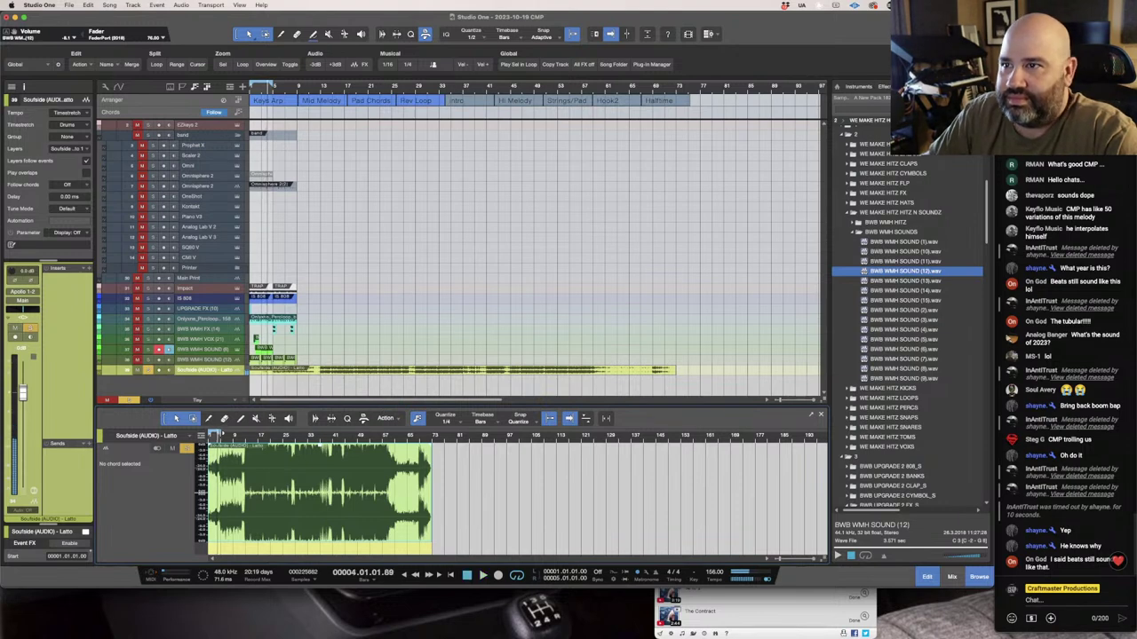
Set the loop range to span the whole Soufside audio event, from bar 1 to bar 73.
key("p")
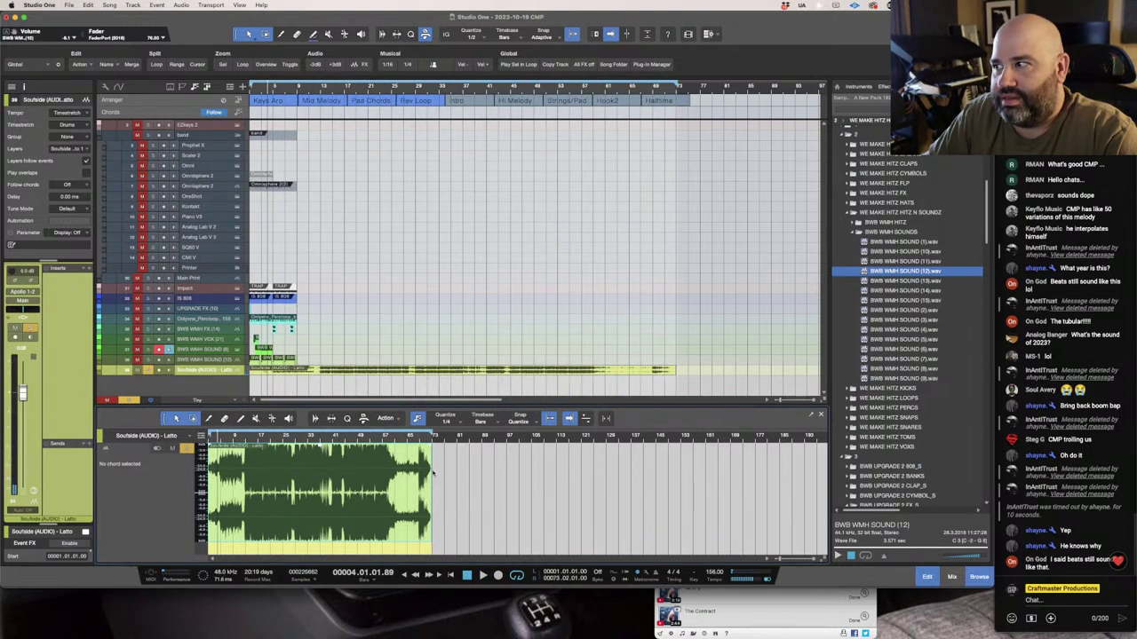
scroll(417, 431, "up", 10)
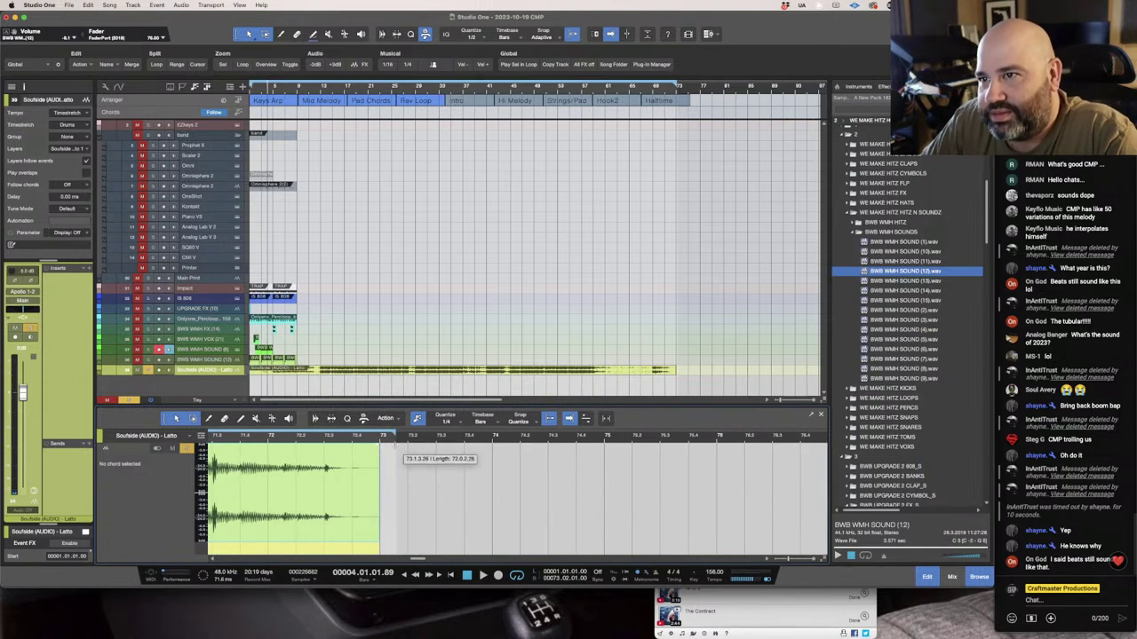
scroll(371, 484, "up", 5)
scroll(372, 484, "down", 15)
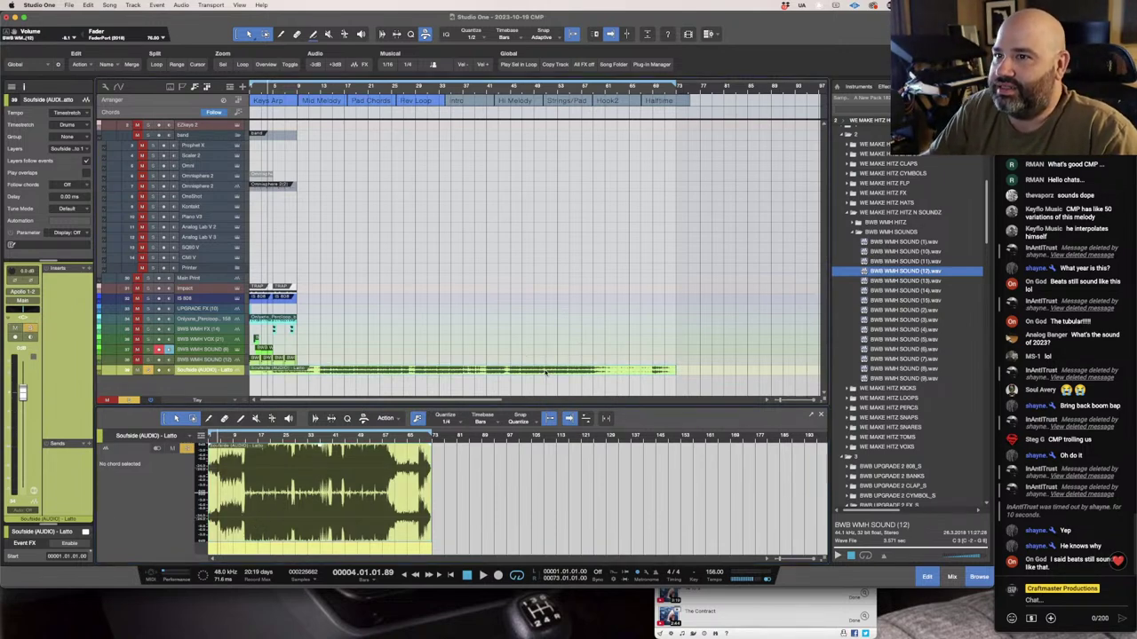
Enable Event FX on the Soufside audio event and insert the RipLink plug-in.
left_click(307, 506)
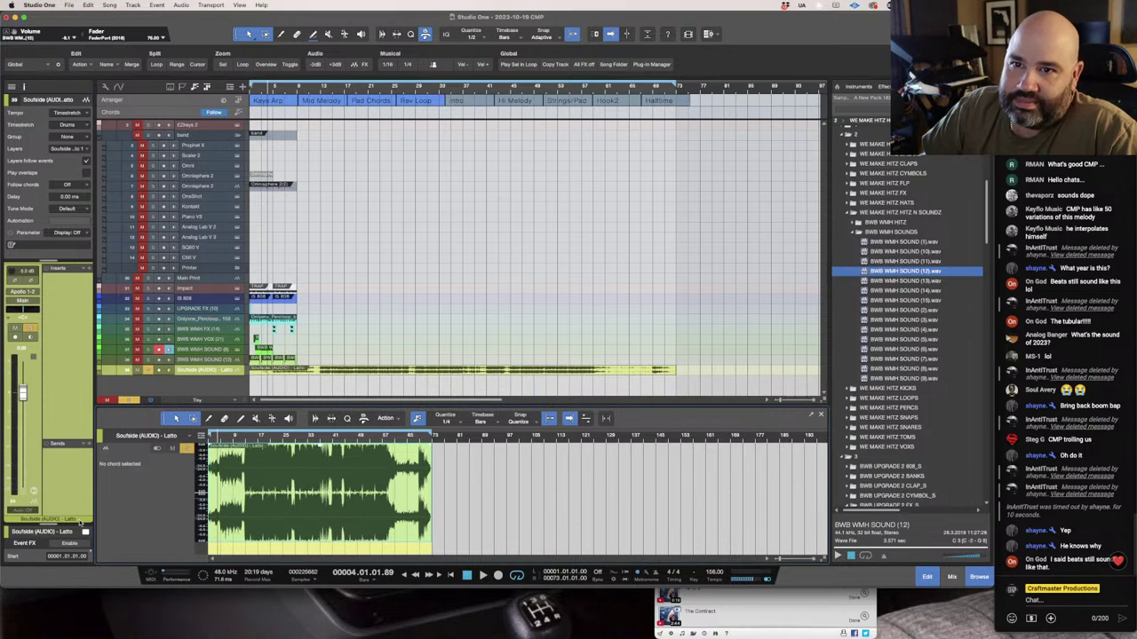
left_click(53, 521)
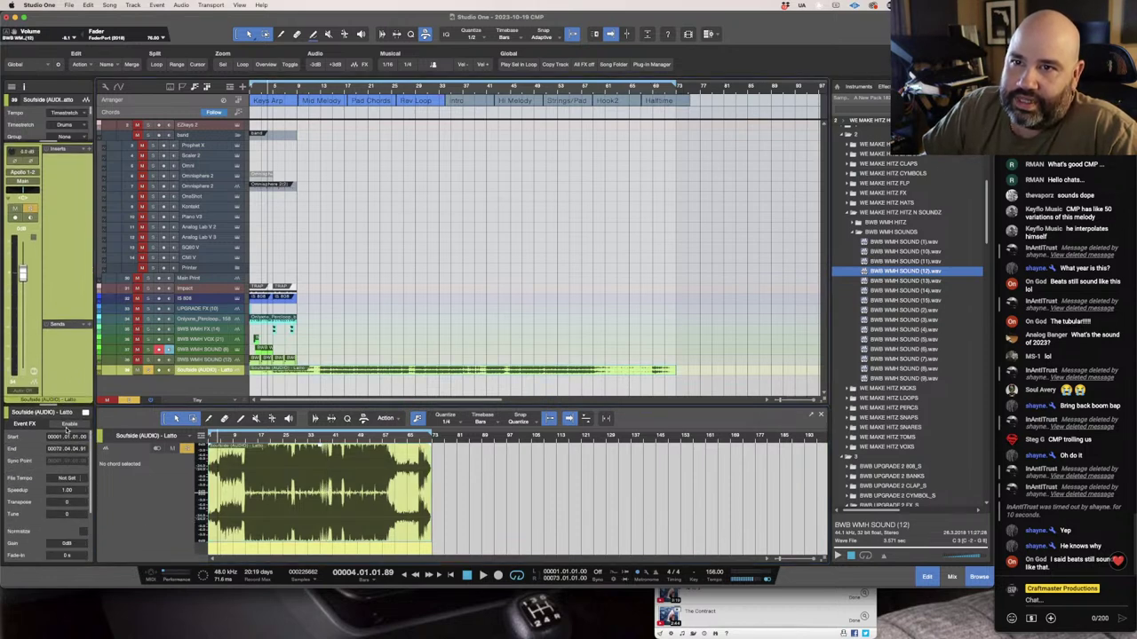
left_click(68, 425)
left_click(83, 456)
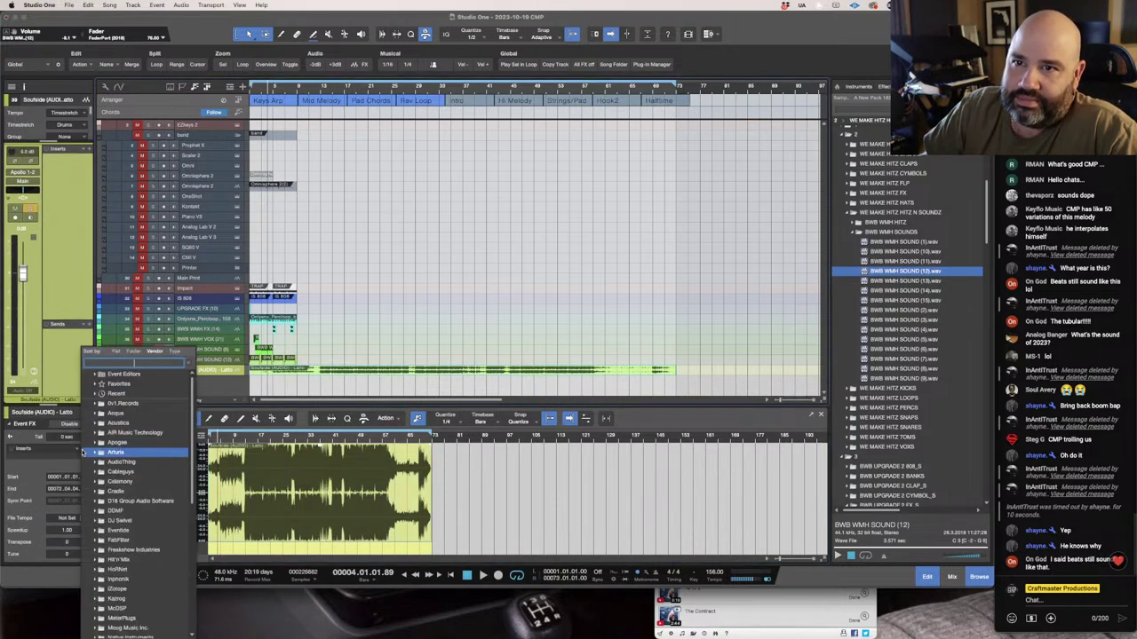
key("Escape")
left_click(84, 451)
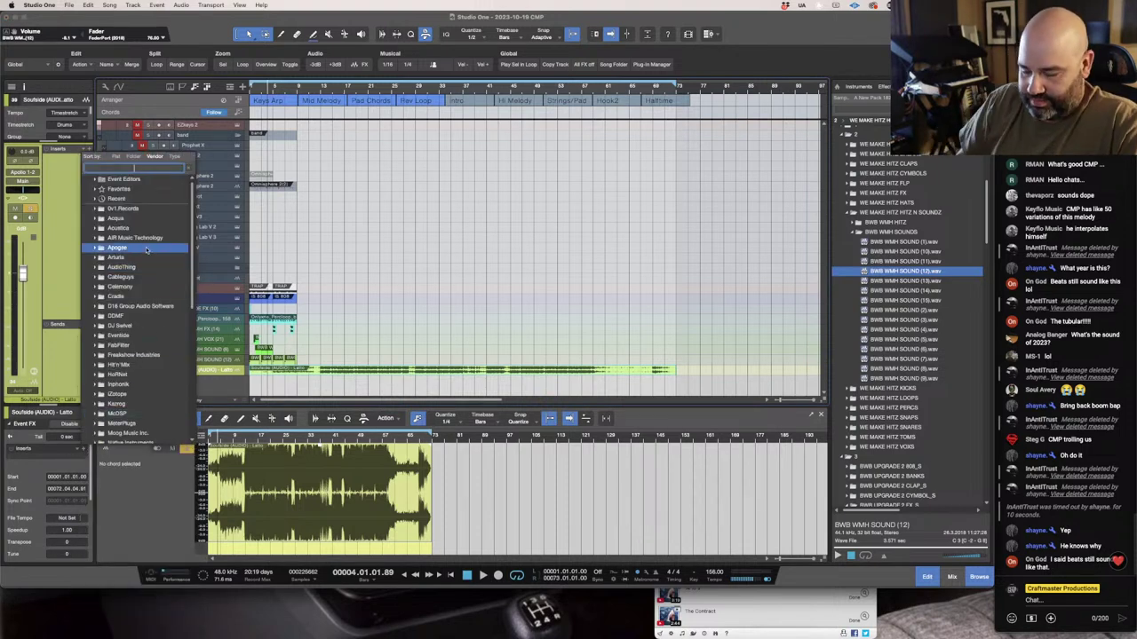
type("rip")
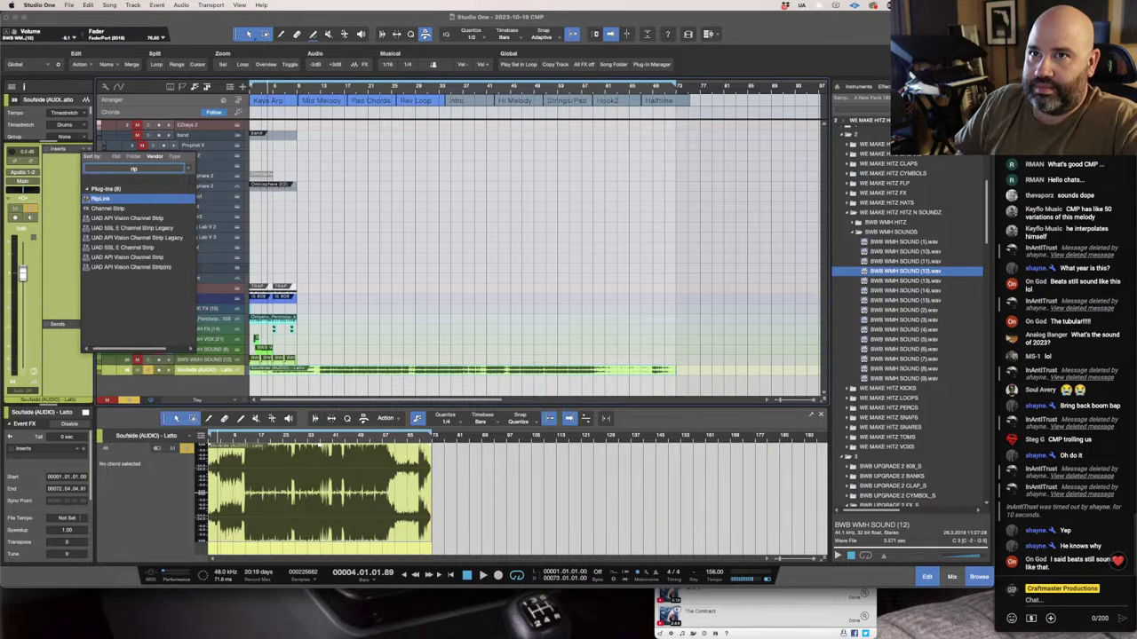
key("Return")
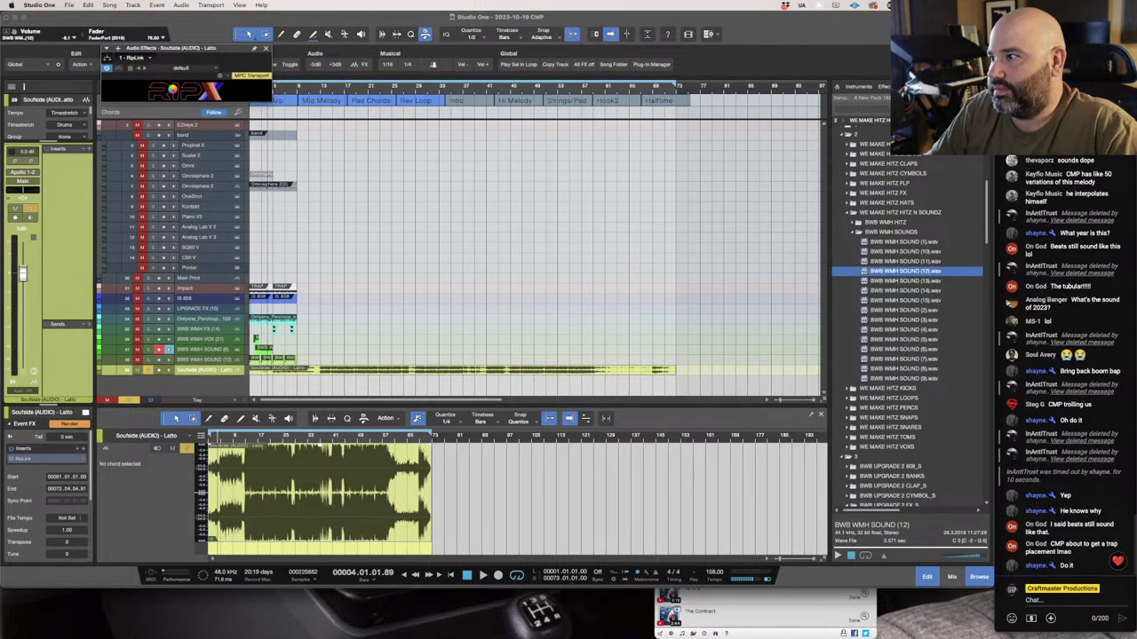
Switch to RipX, rip only the Voice from the Soufside audio, move its window aside and return to Studio One.
key("super+Tab")
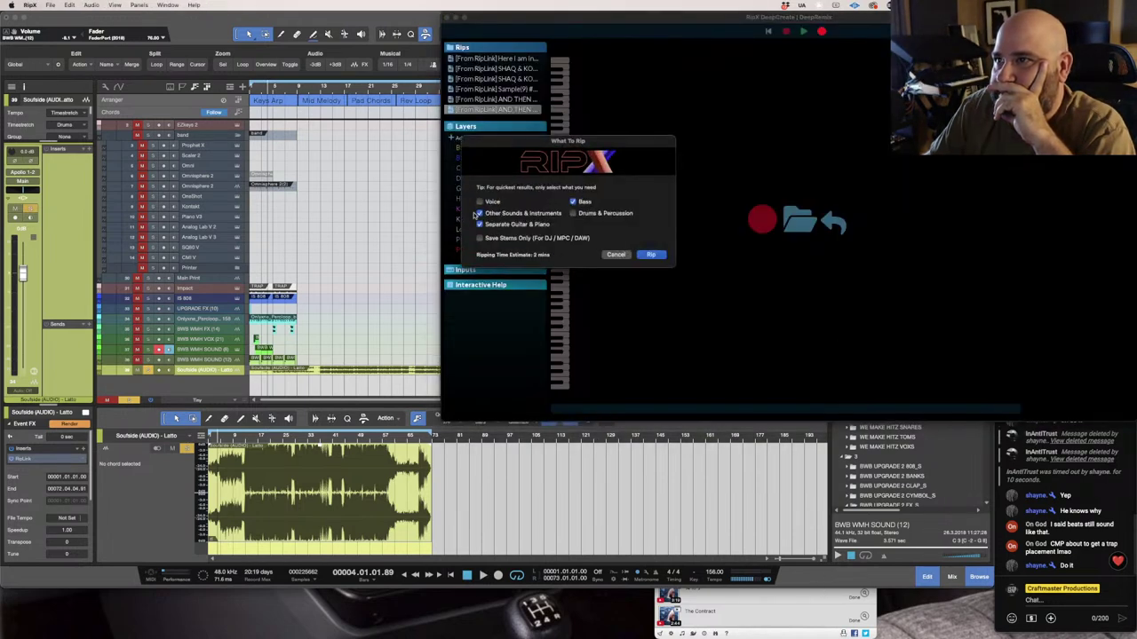
left_click(480, 214)
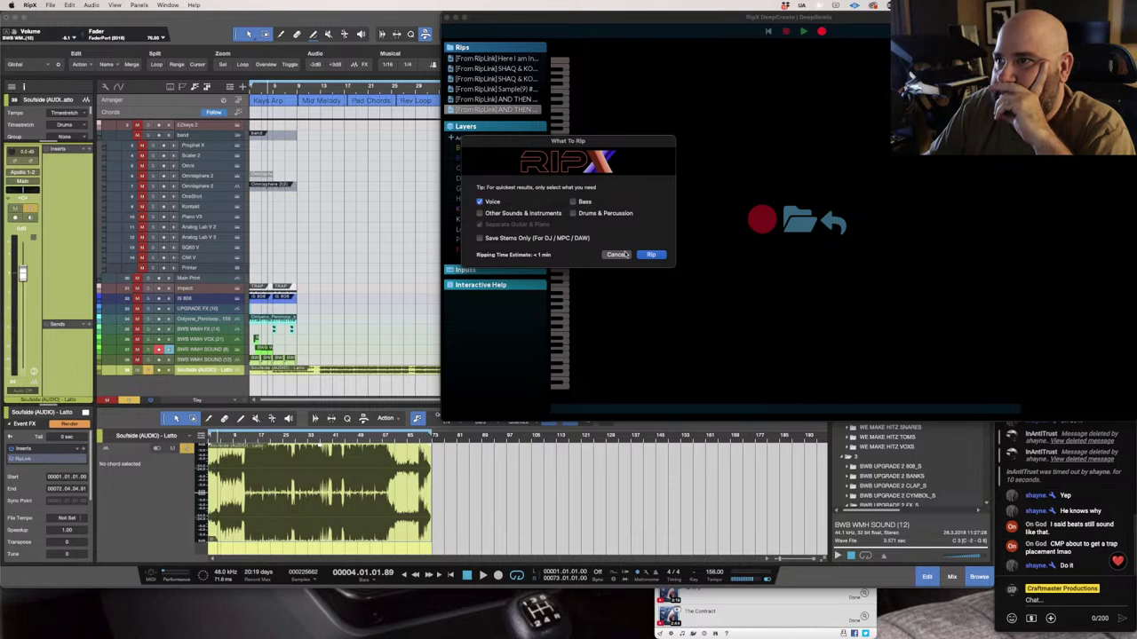
left_click(651, 255)
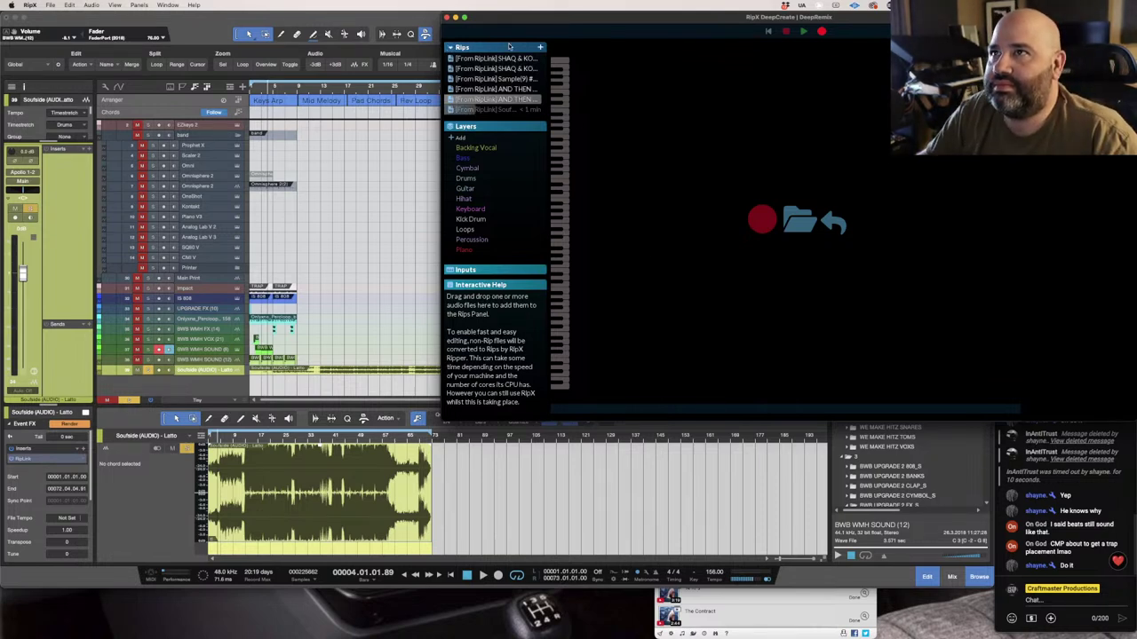
left_click_drag(556, 18, 641, 239)
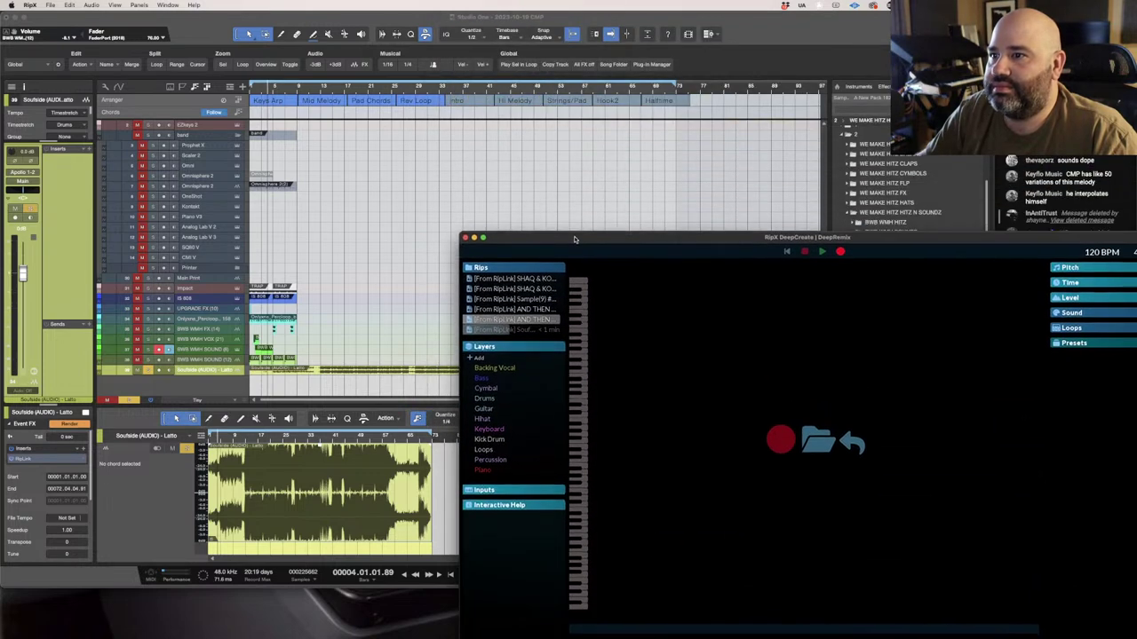
left_click(326, 341)
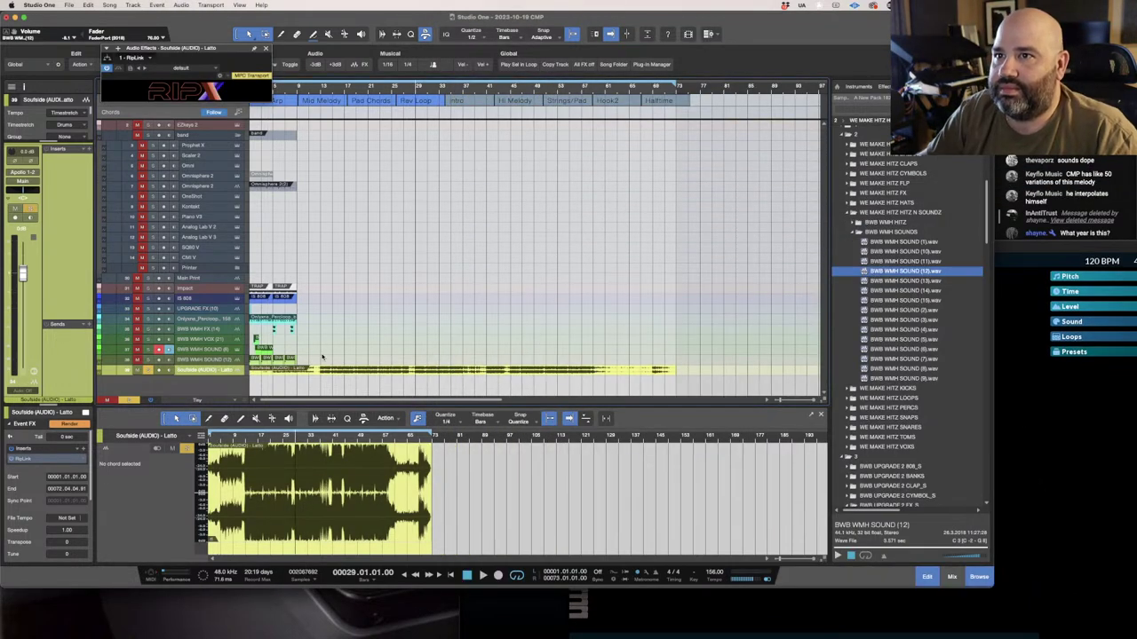
Try to fill the timeline with repeated copies of the drum, 808, percussion and sound clips, and delete the copies.
left_click_drag(322, 357, 245, 288)
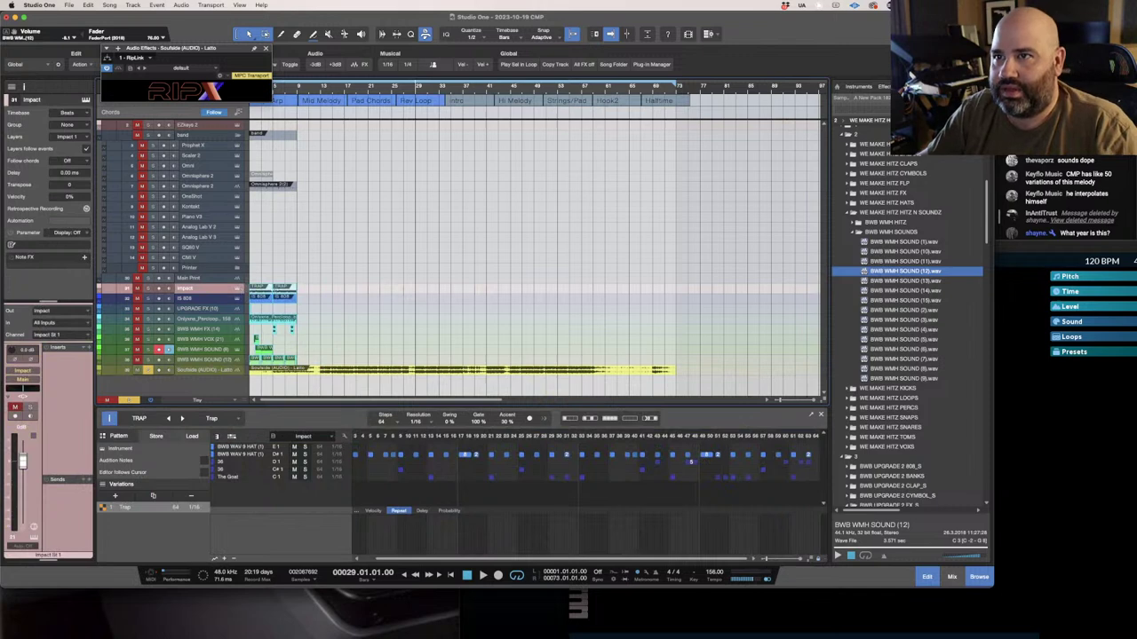
key("d")
key("d")
key("d")
key("d")
key("d")
key("d")
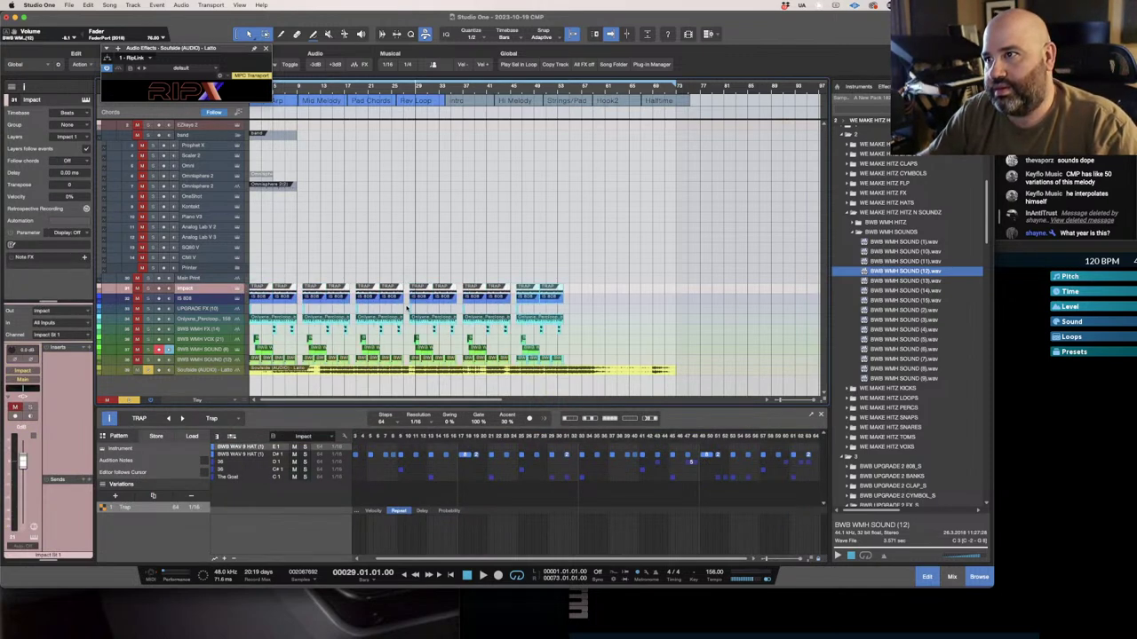
key("d")
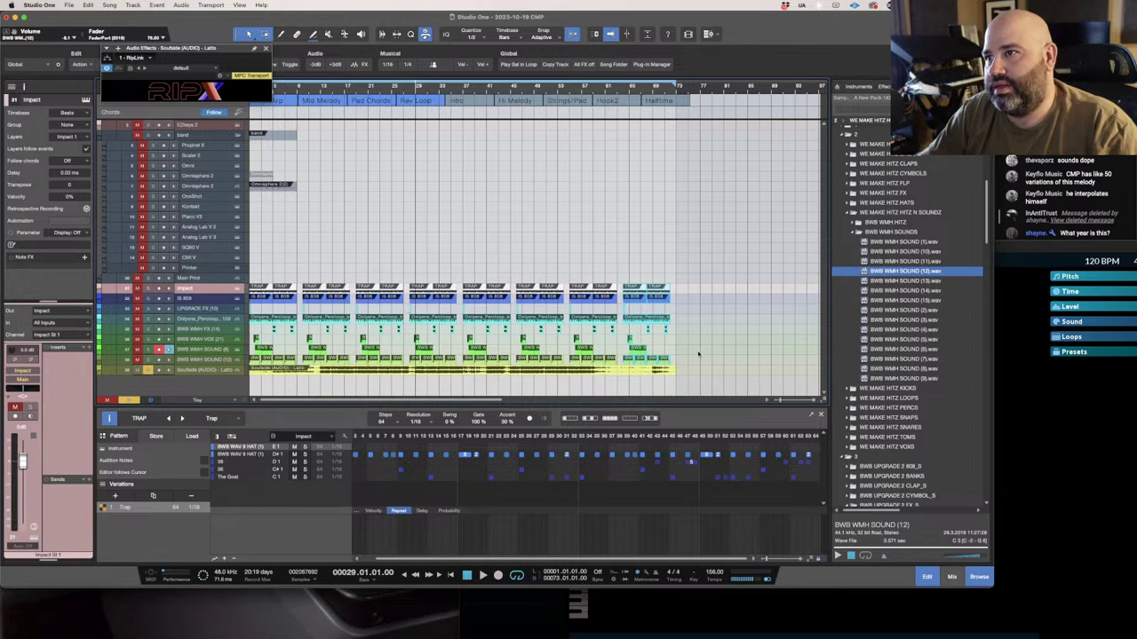
left_click_drag(698, 355, 305, 278)
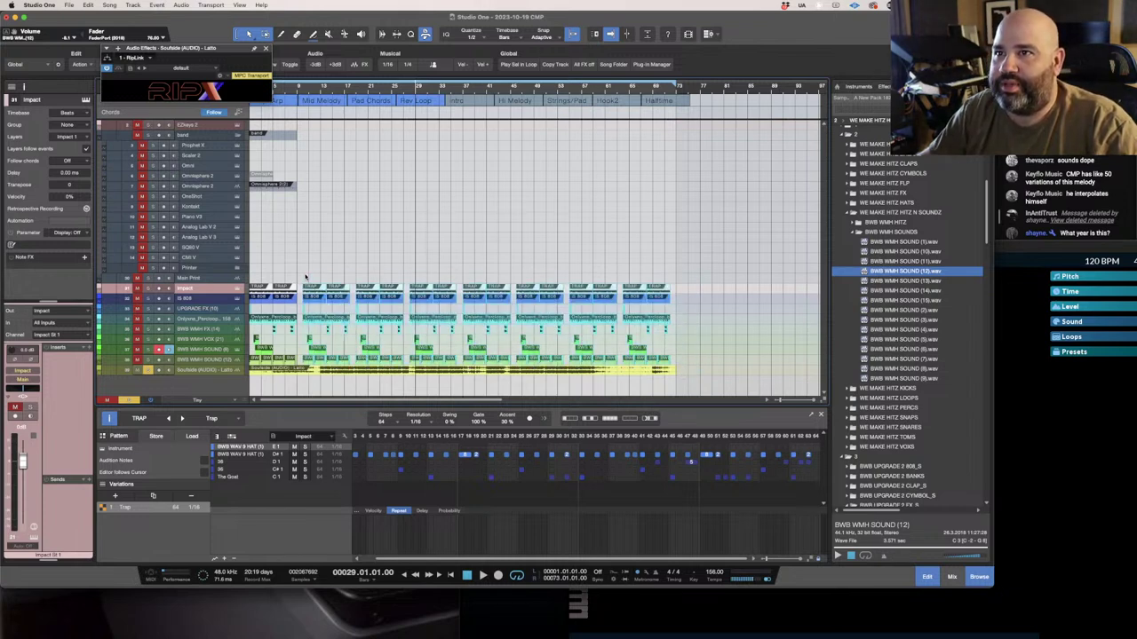
key("Delete")
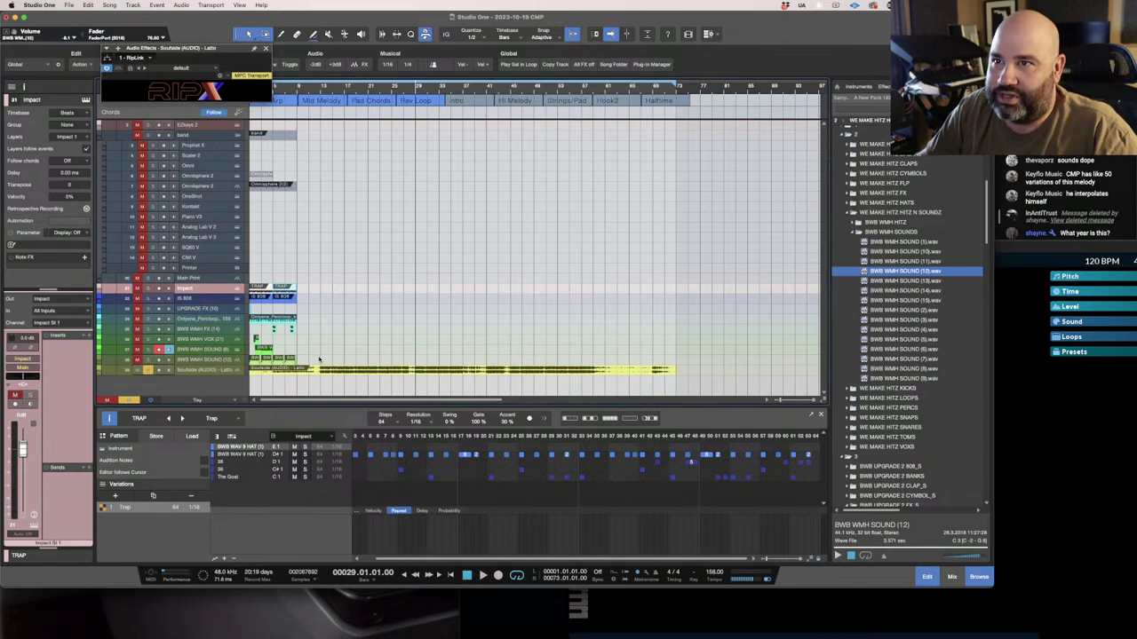
Duplicate the eight-bar drum, 808, percussion and sound clips, lining the copies up end to end until bar 73.
left_click_drag(319, 359, 356, 291)
key("super+d")
key("super+d")
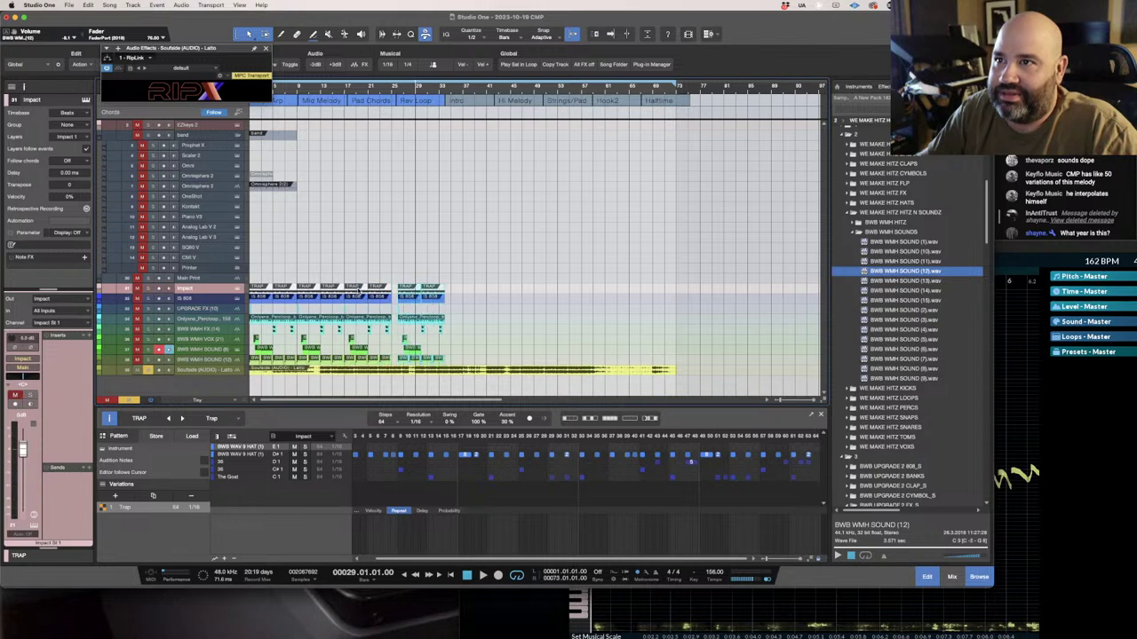
key("super+d")
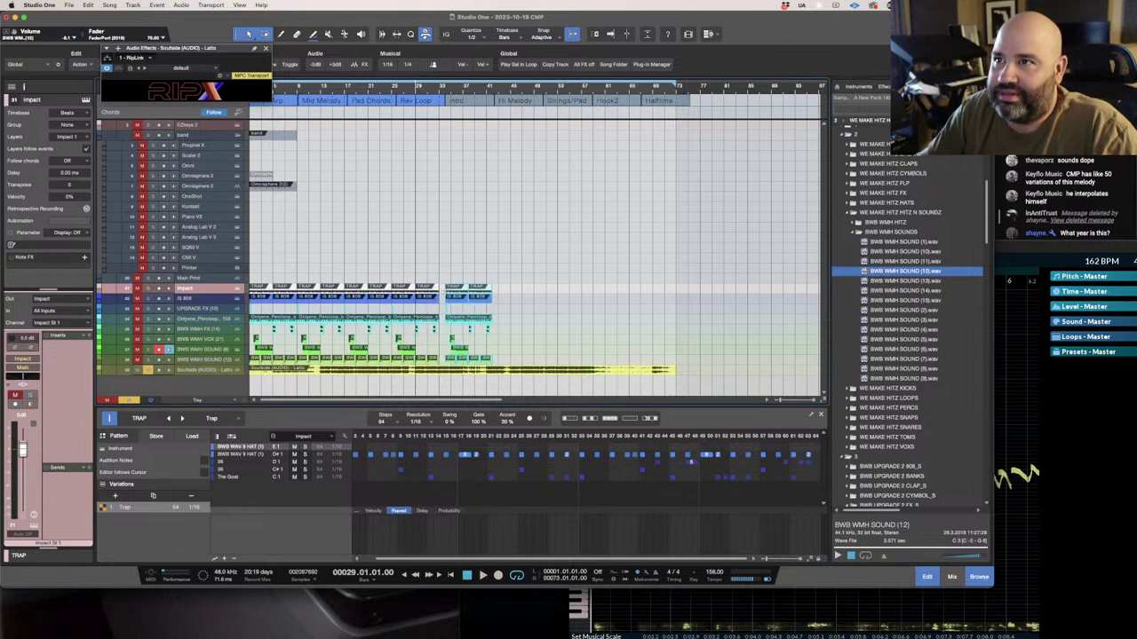
left_click_drag(455, 293, 498, 295)
key("super+d")
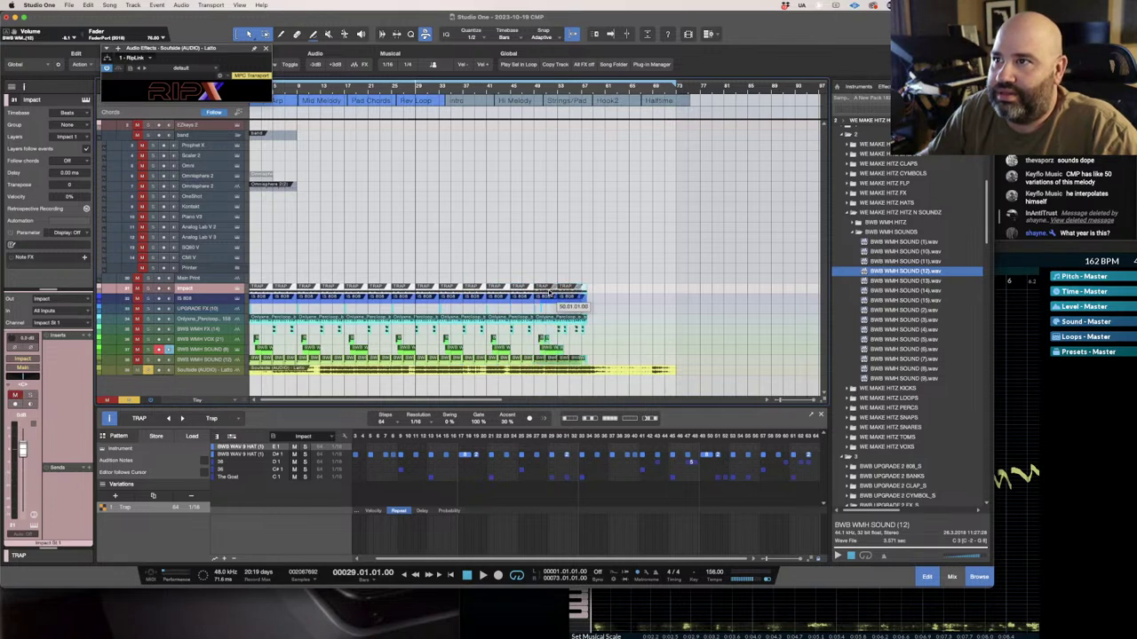
key("super+d")
left_click_drag(596, 292, 646, 291)
key("super+d")
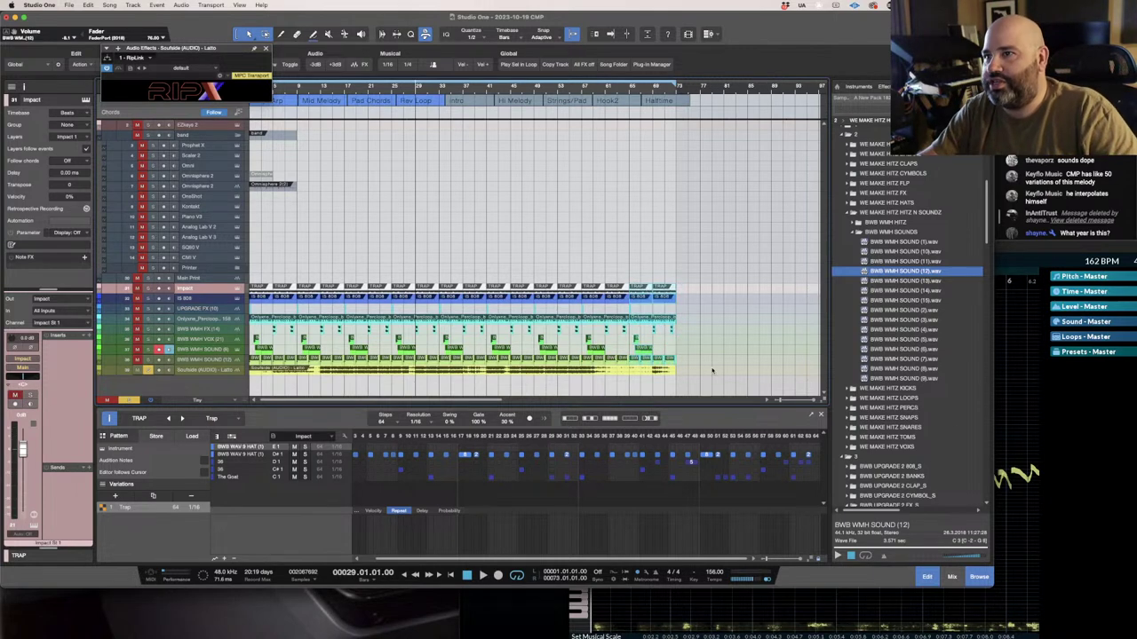
Switch to RipX and update the ripped voice in Studio One.
left_click(1059, 253)
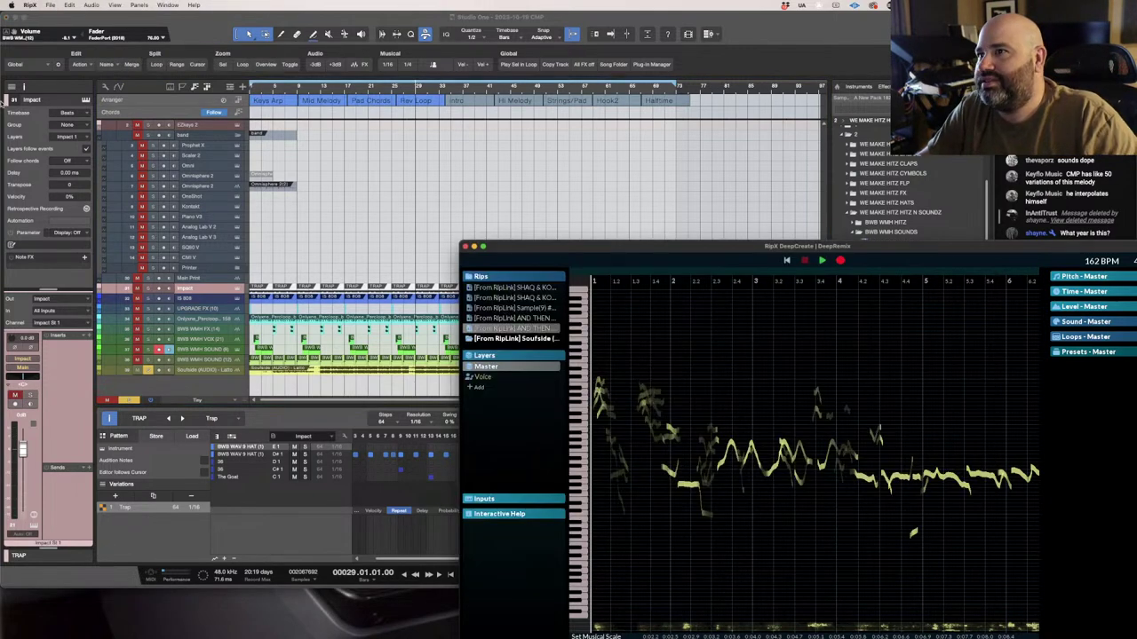
left_click(50, 4)
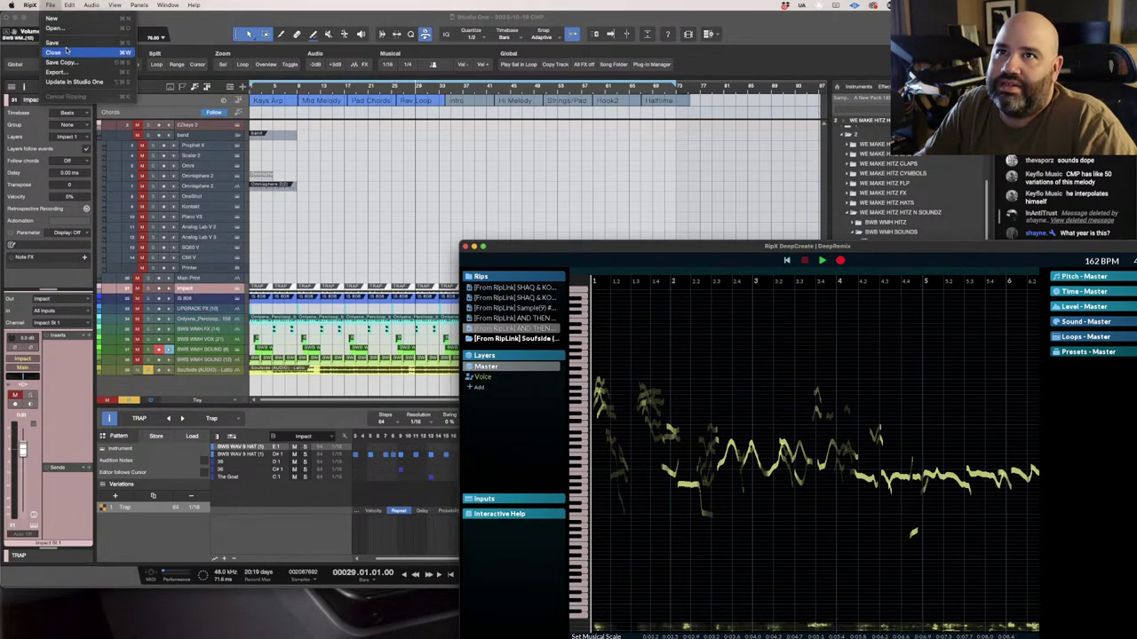
left_click(98, 82)
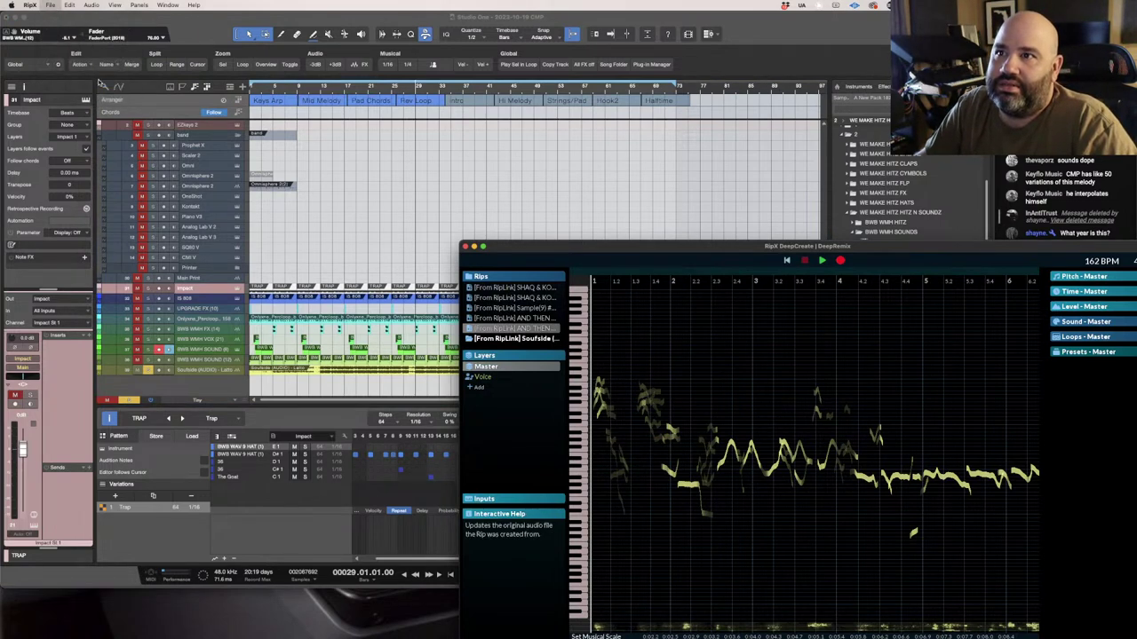
Switch to Studio One, bounce the Soufside audio event and bring the RipX window back to the front.
left_click(458, 372)
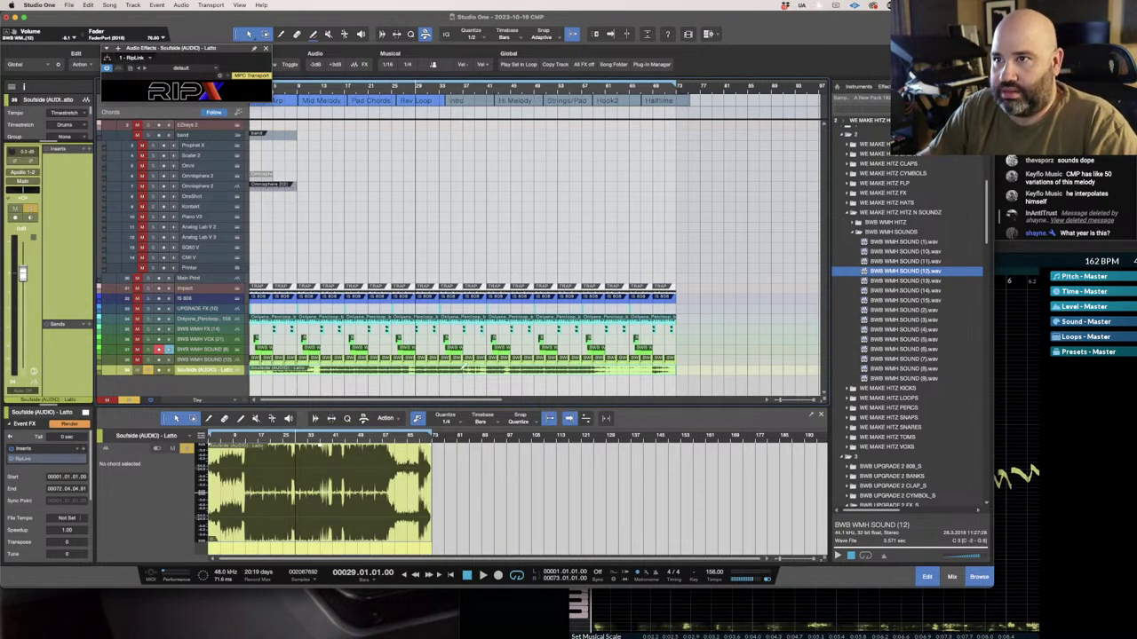
key("super+b")
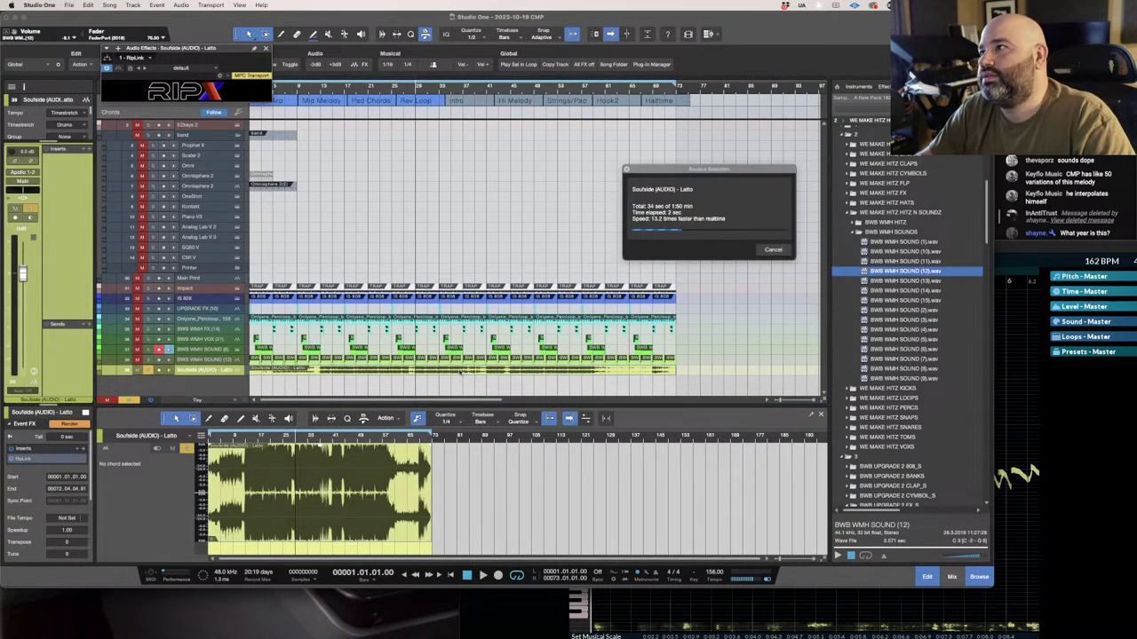
left_click(1029, 256)
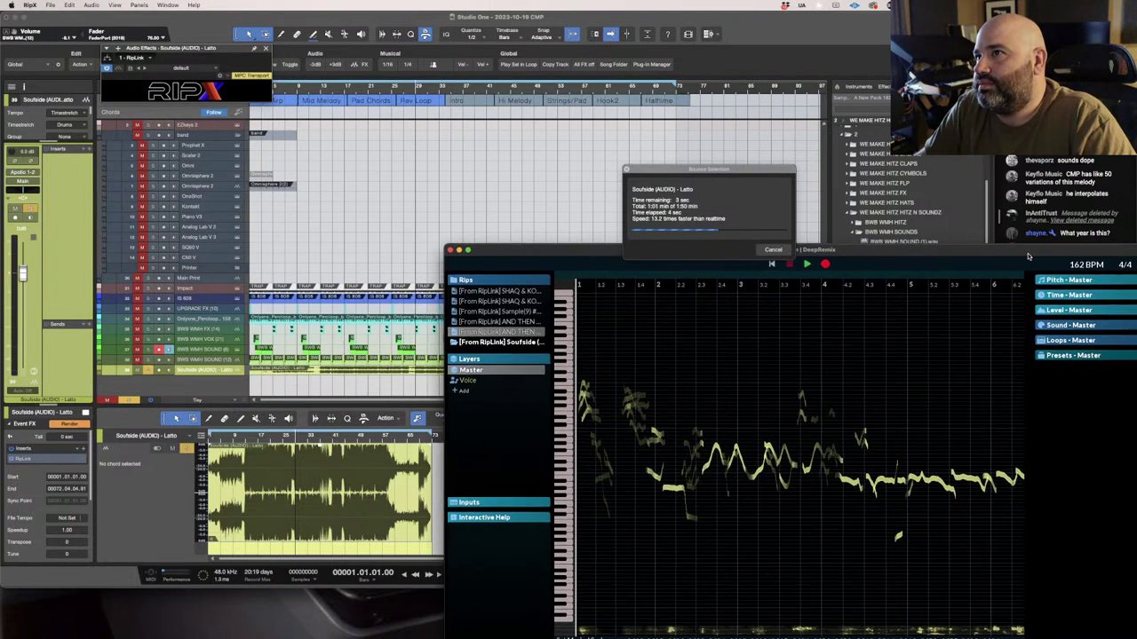
Move the RipX window aside, play the song in Studio One and route the Soufside track's output to Dbox 1-2.
left_click_drag(1028, 257, 963, 261)
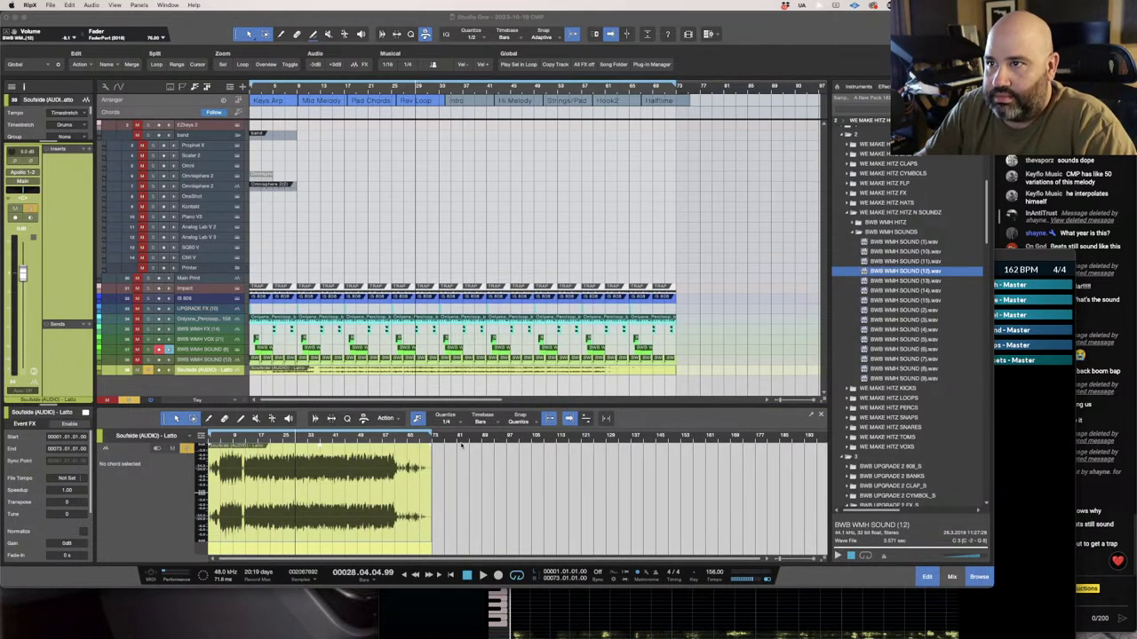
left_click(458, 389)
key("space")
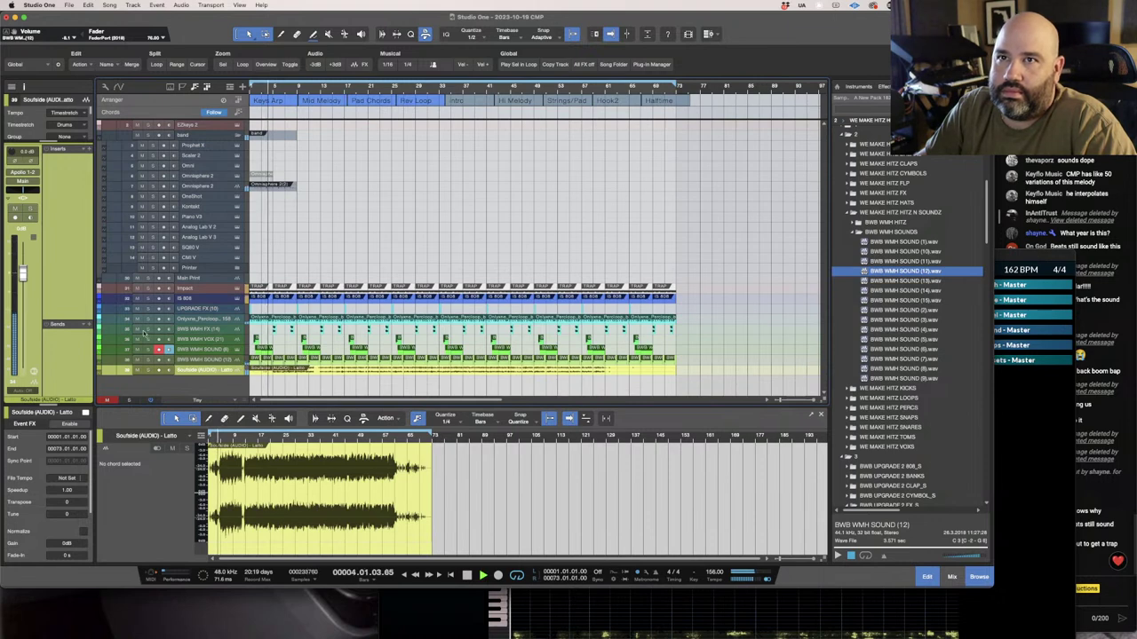
left_click(34, 189)
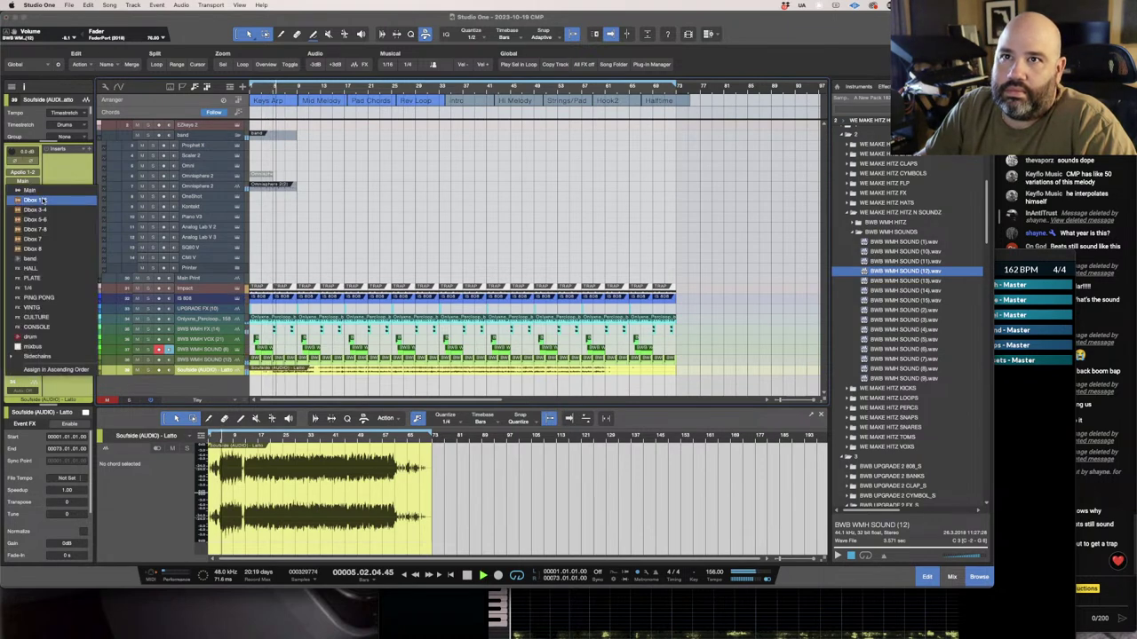
left_click(43, 200)
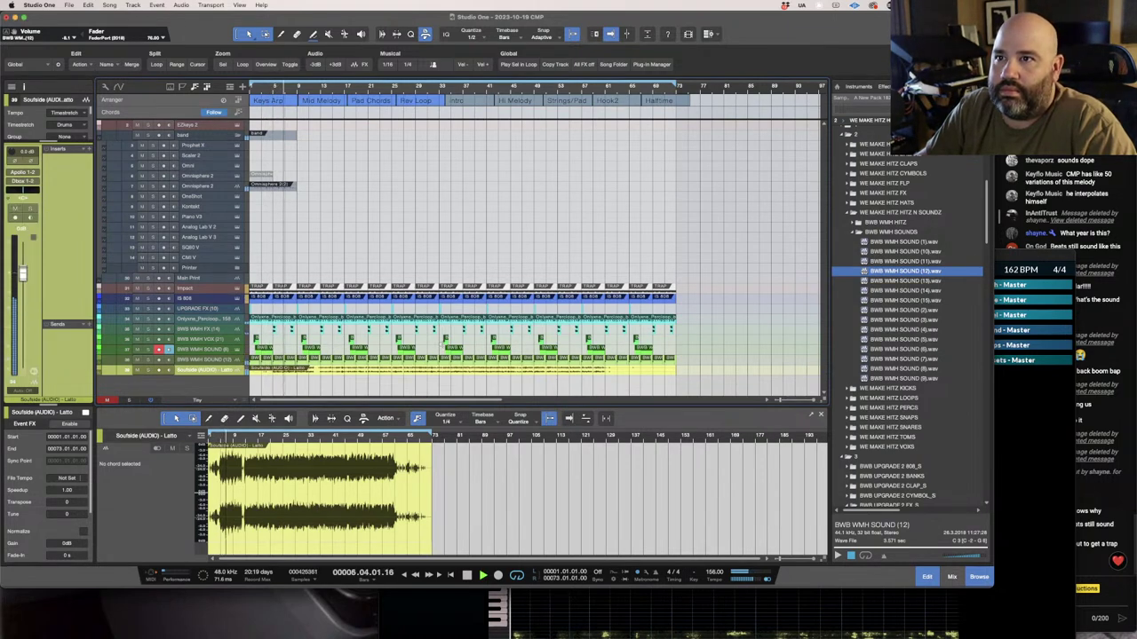
Switch to RipX, close its main window and return to Studio One.
key("super+Tab")
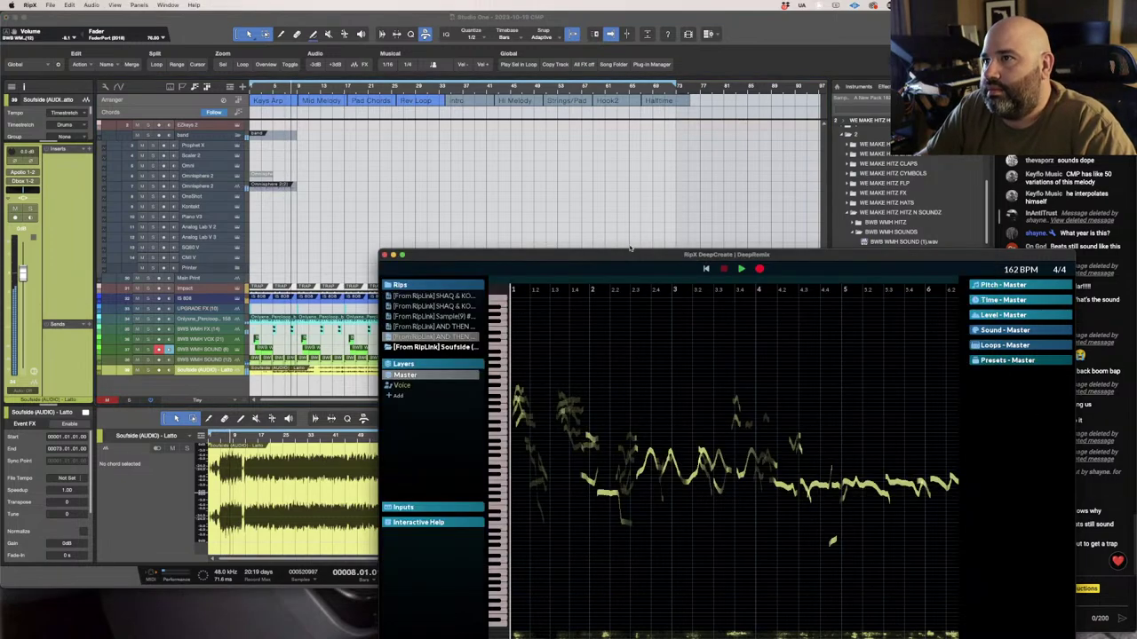
left_click_drag(627, 254, 549, 185)
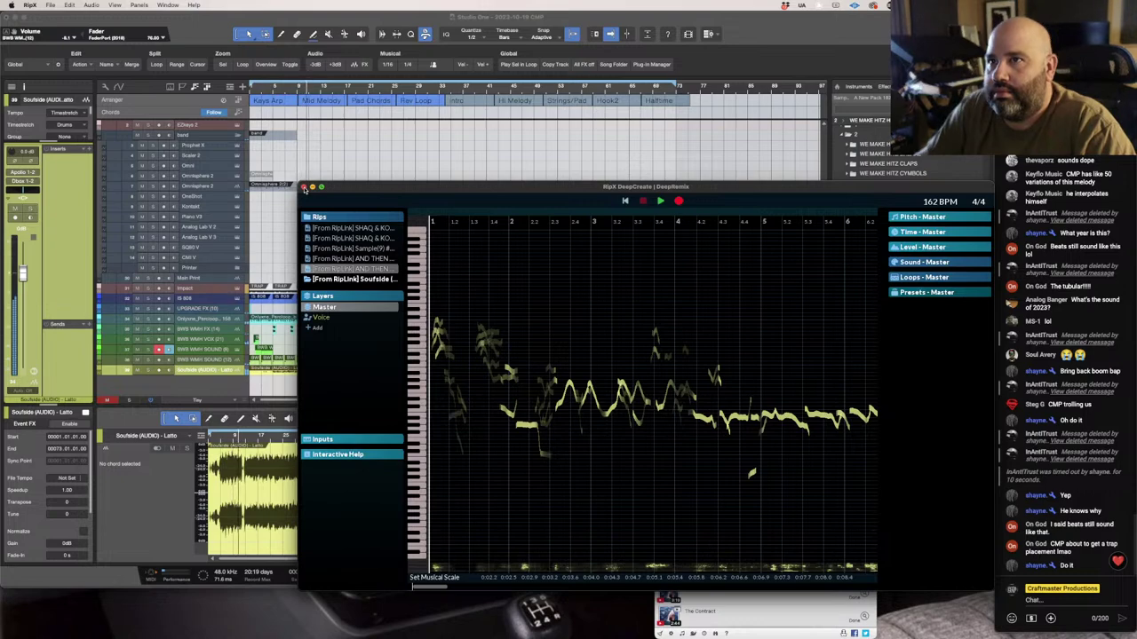
left_click(303, 187)
left_click(377, 375)
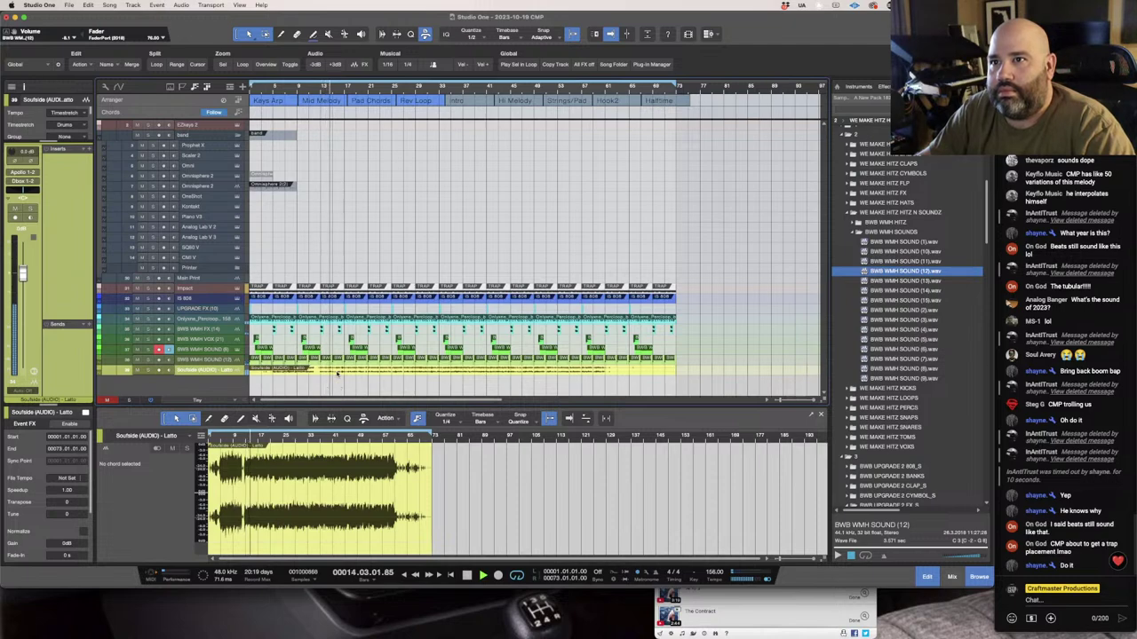
Extend the first UPGRADE FX (10) clip at bar 1 to a length of 0.03.01.52 during playback.
scroll(334, 346, "up", 4)
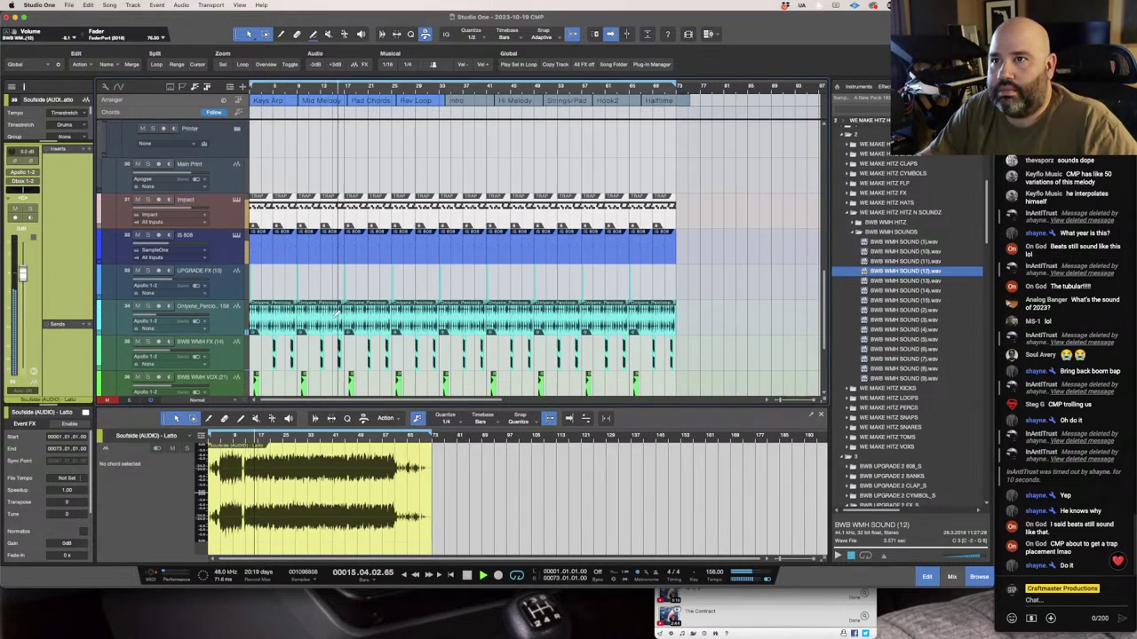
scroll(337, 313, "up", 5)
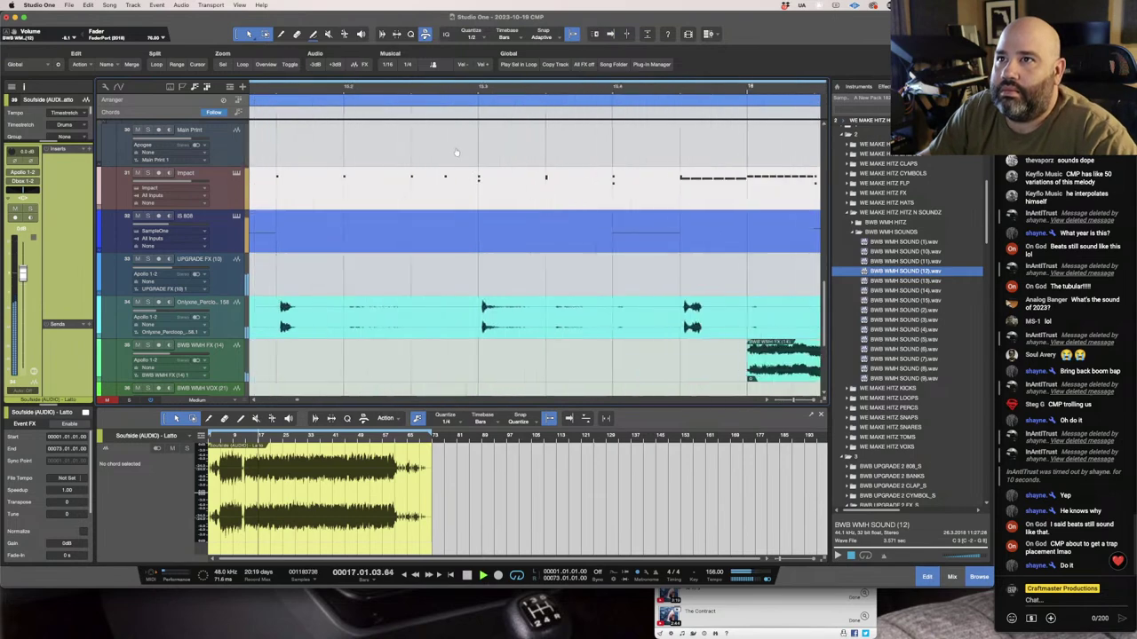
scroll(527, 127, "down", 5)
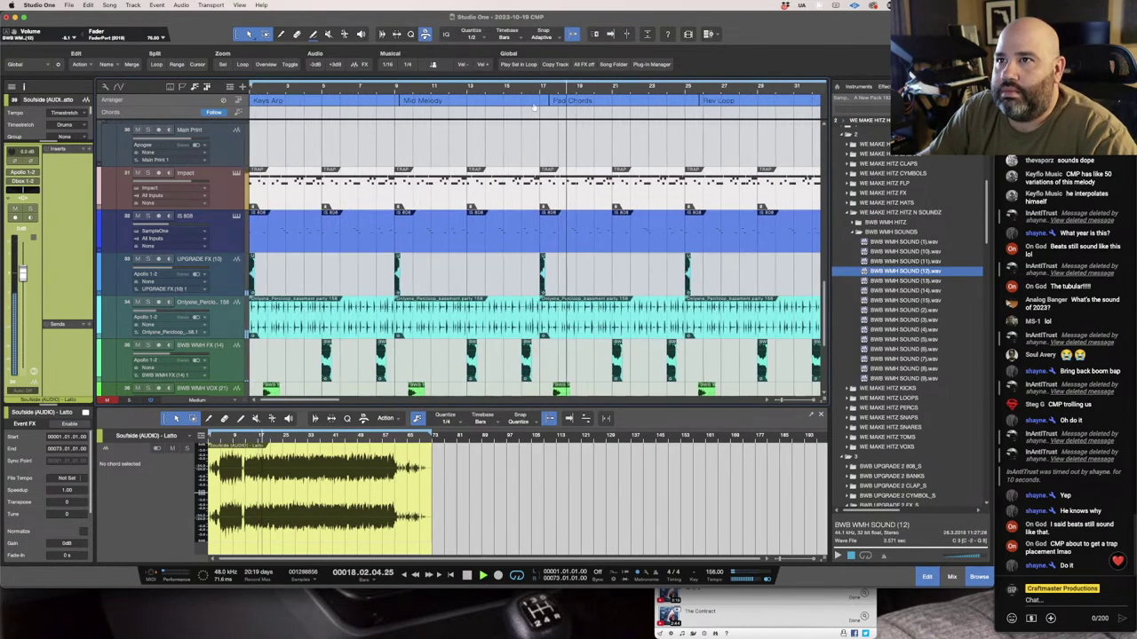
scroll(520, 142, "down", 2)
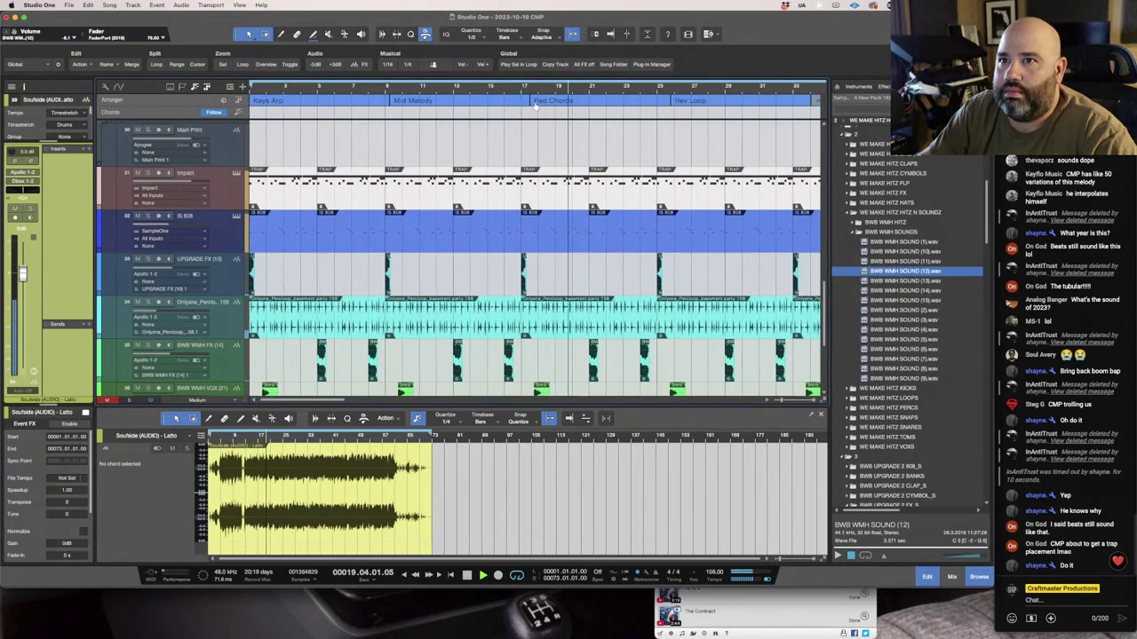
scroll(477, 252, "down", 2)
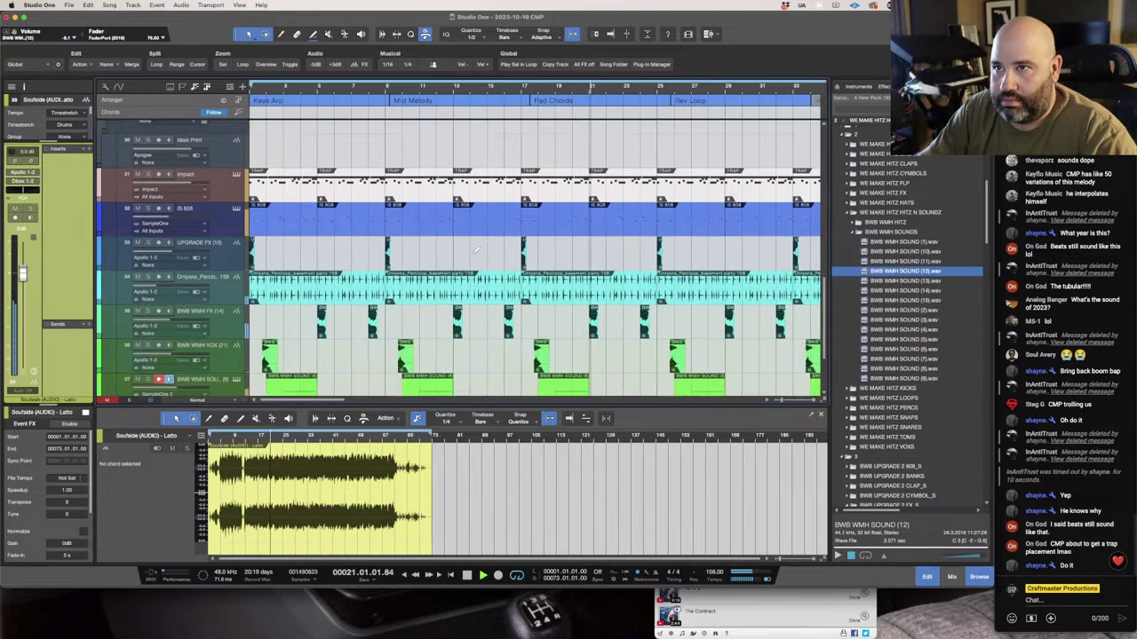
scroll(470, 253, "down", 2)
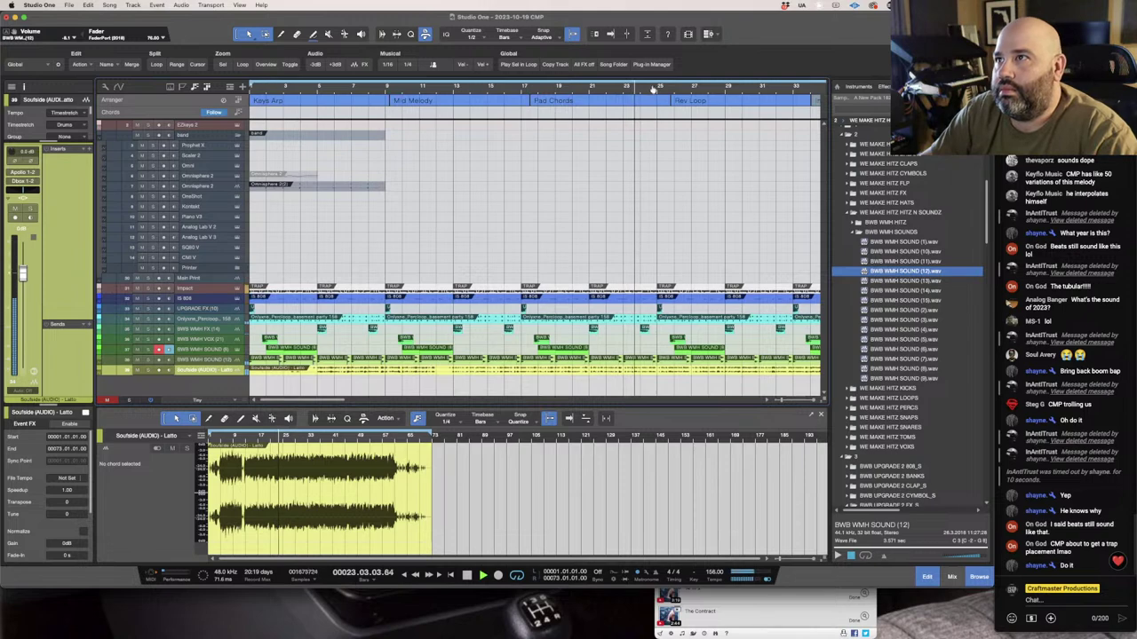
scroll(653, 86, "down", 6)
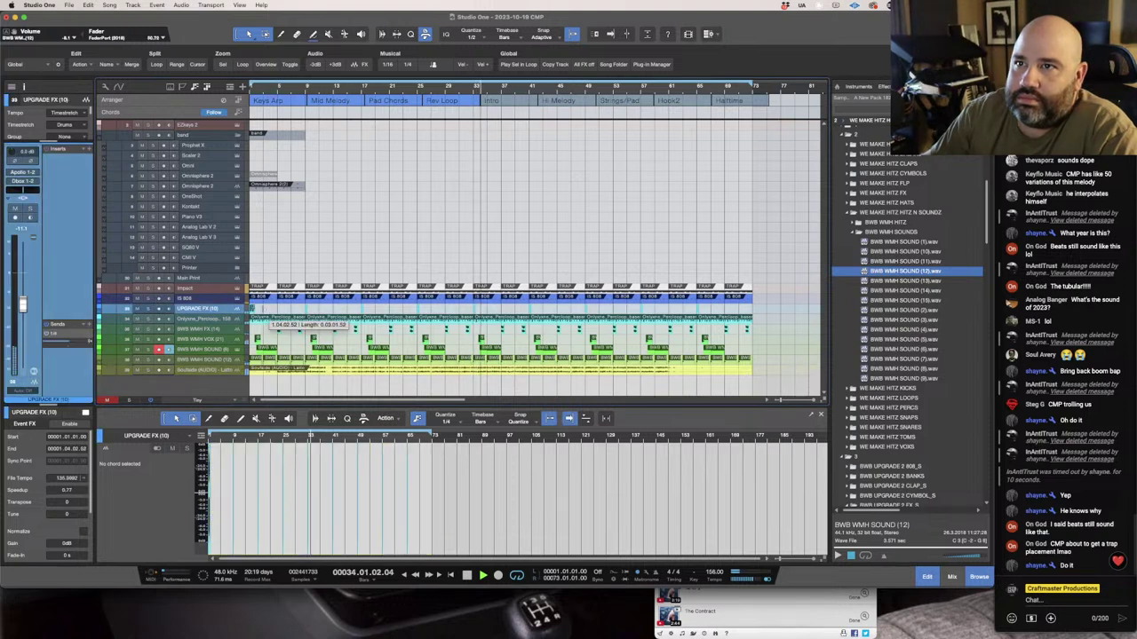
left_click(277, 310)
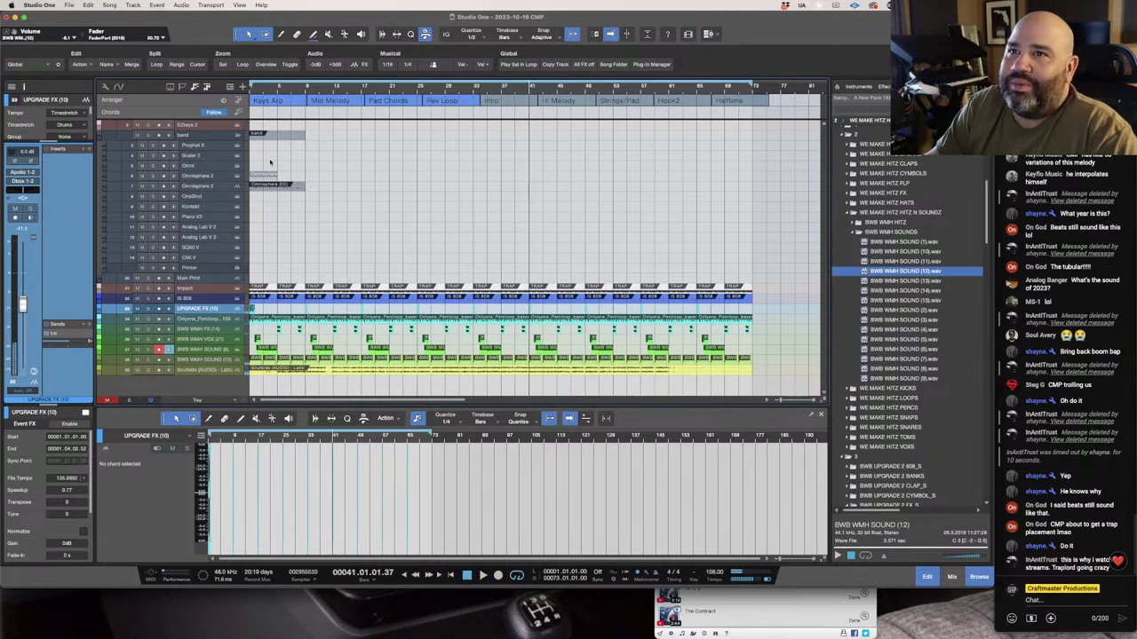
Move the Omnisphere 2 audio track directly above Impact and duplicate its eight-bar clip end to end until bar 57.
left_click_drag(234, 191, 236, 280)
key("d")
key("d")
key("d")
key("d")
key("d")
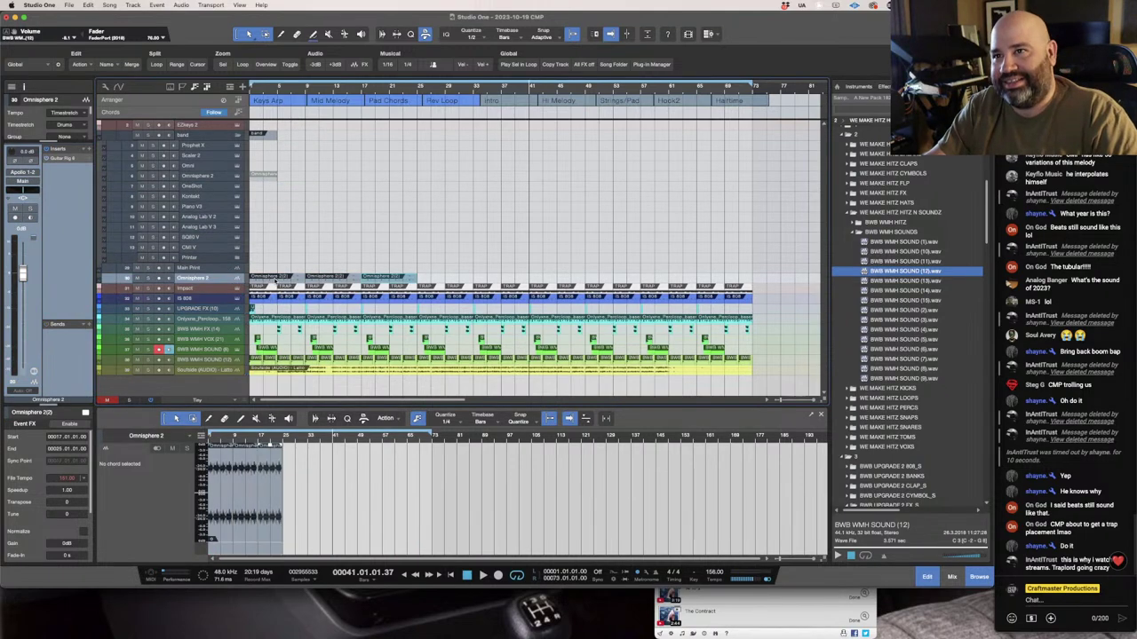
Show the mixer at a reduced height and continue the Omnisphere 2 clip copies until bar 73.
key("F3")
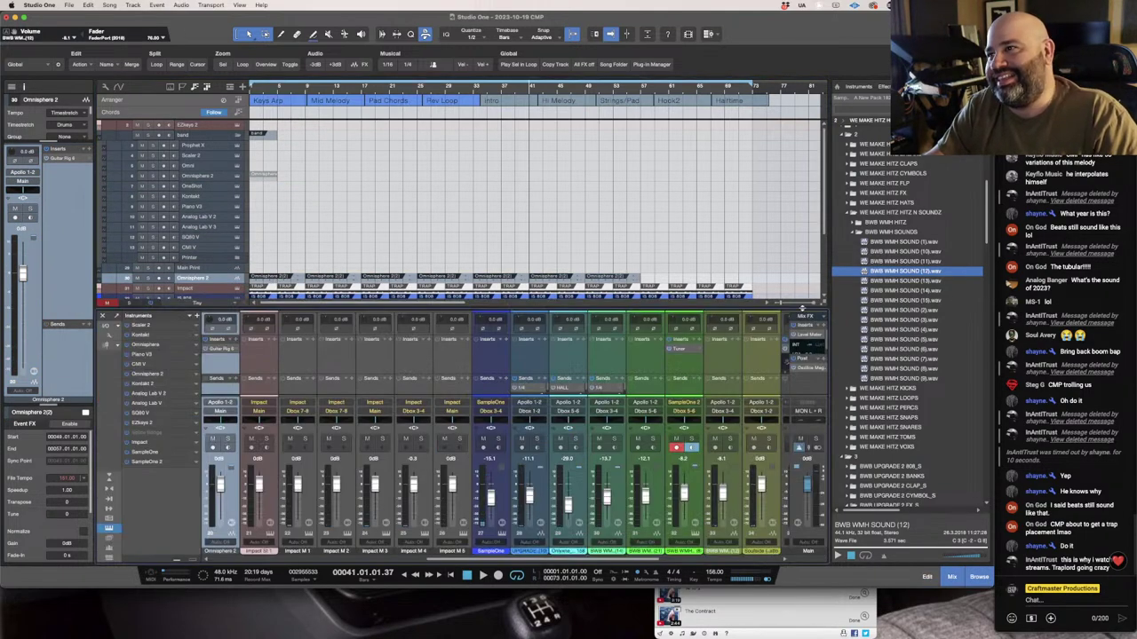
left_click_drag(461, 306, 462, 395)
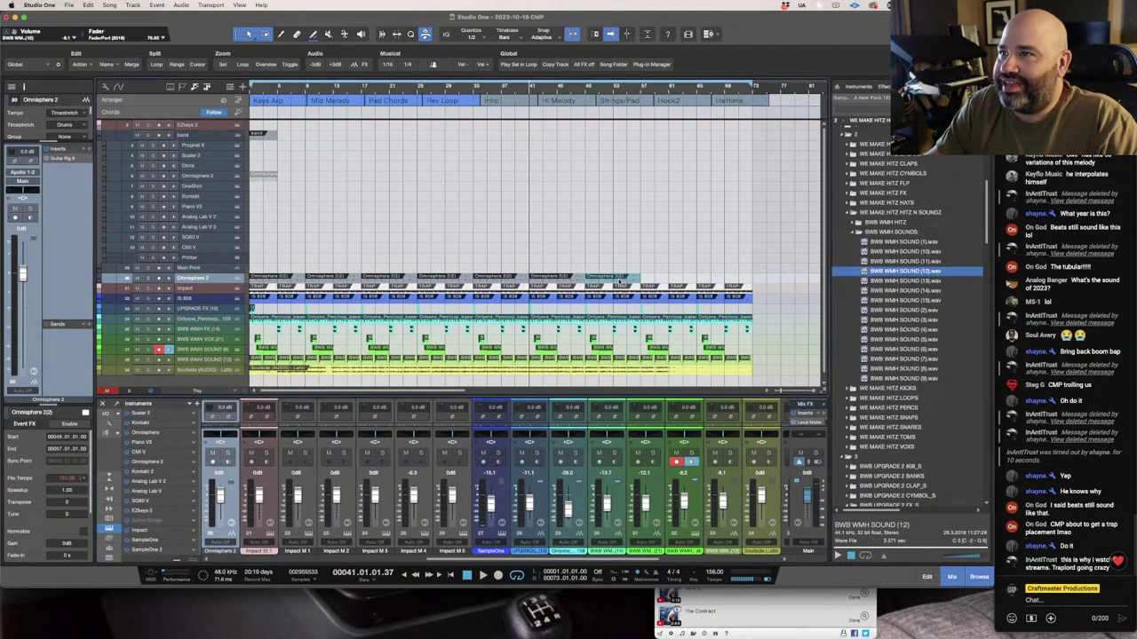
key("d")
key("d")
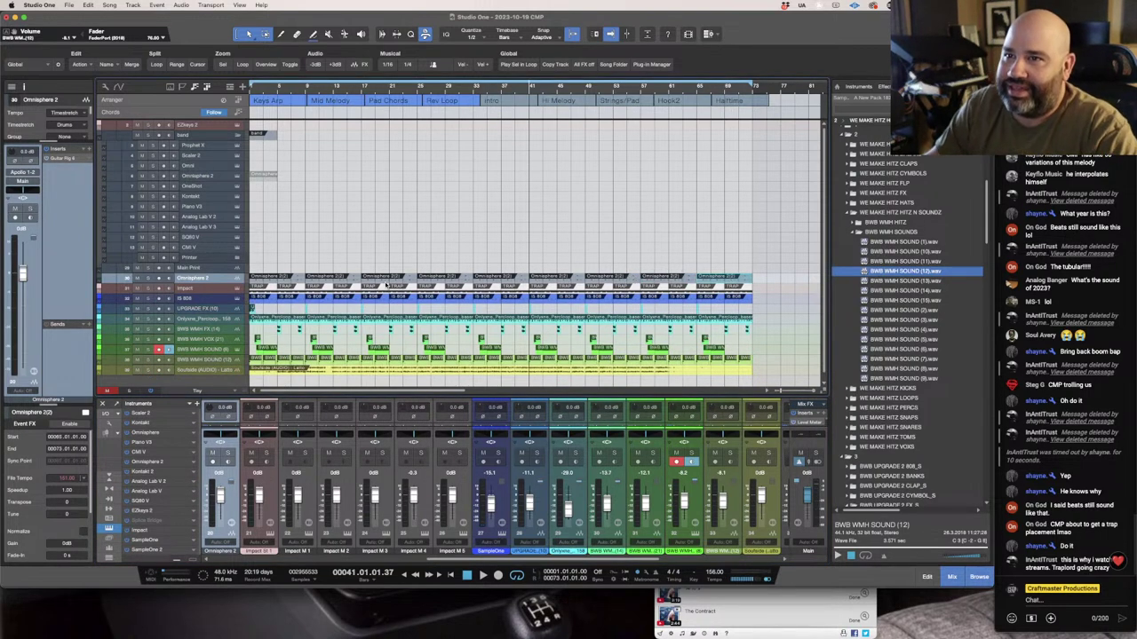
Remove the Impact drum clips from the first eight bars and play the song from the start.
left_click(268, 299)
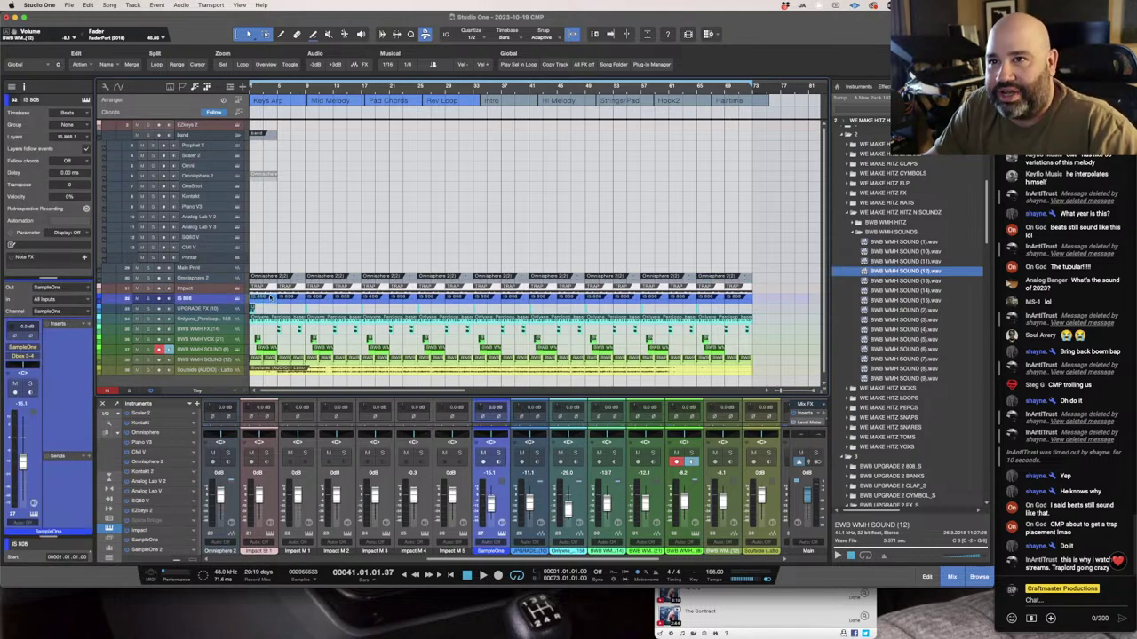
left_click(267, 289)
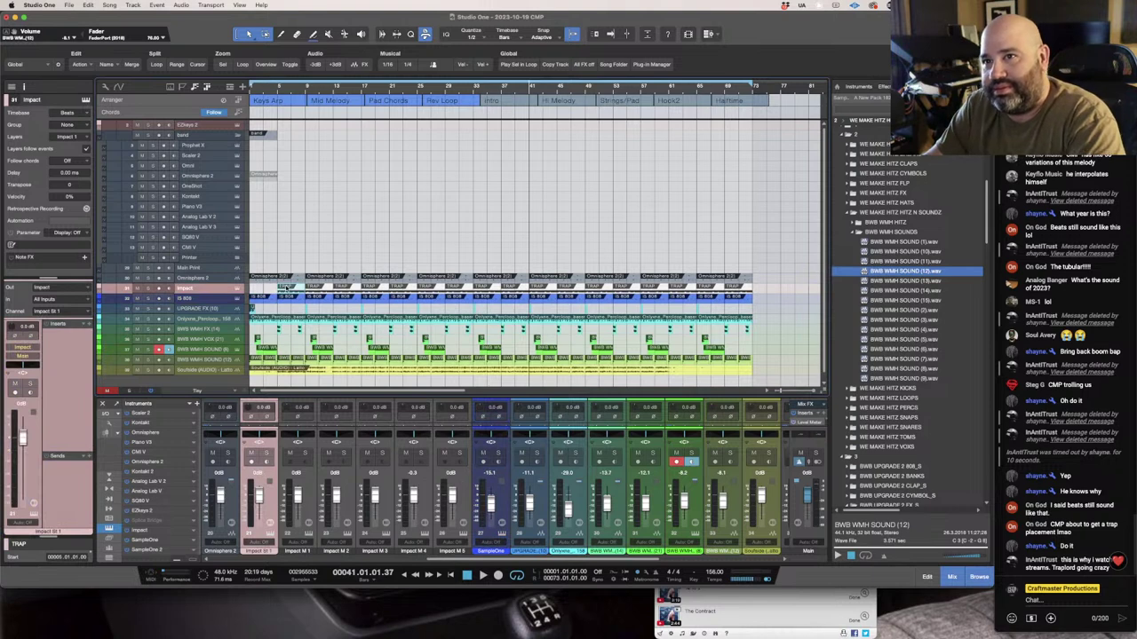
key("Home")
key("space")
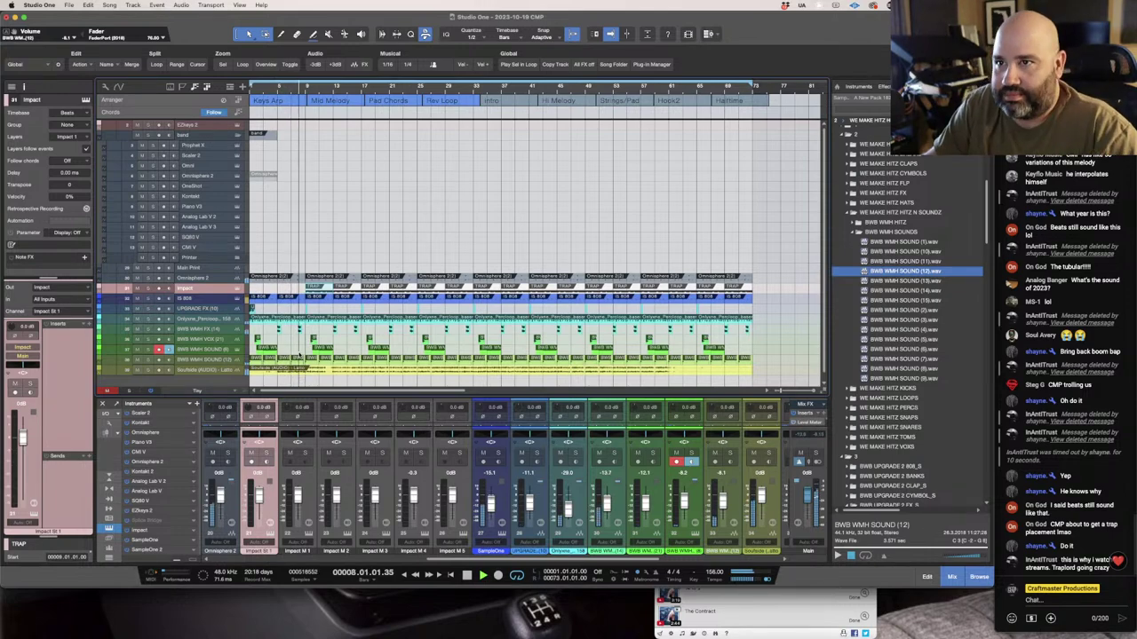
Shorten the IS 808 clip before the Mid Melody section to end midway through bar 8, and replay the transition from bar 5.
key("shift+e")
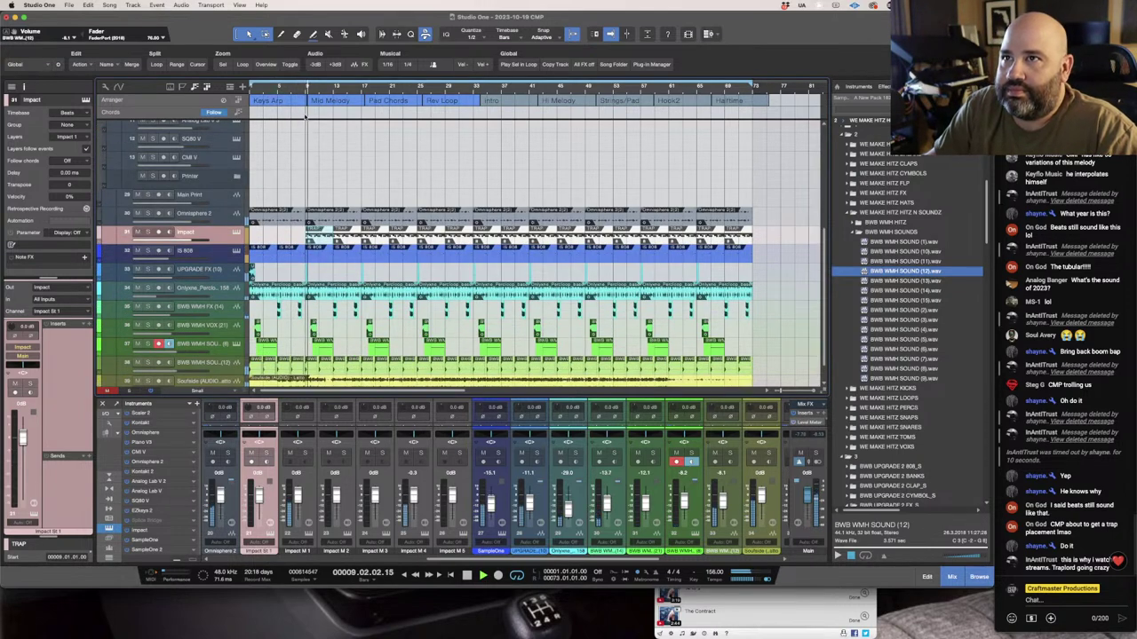
key("e")
key("e")
key("e")
key("e")
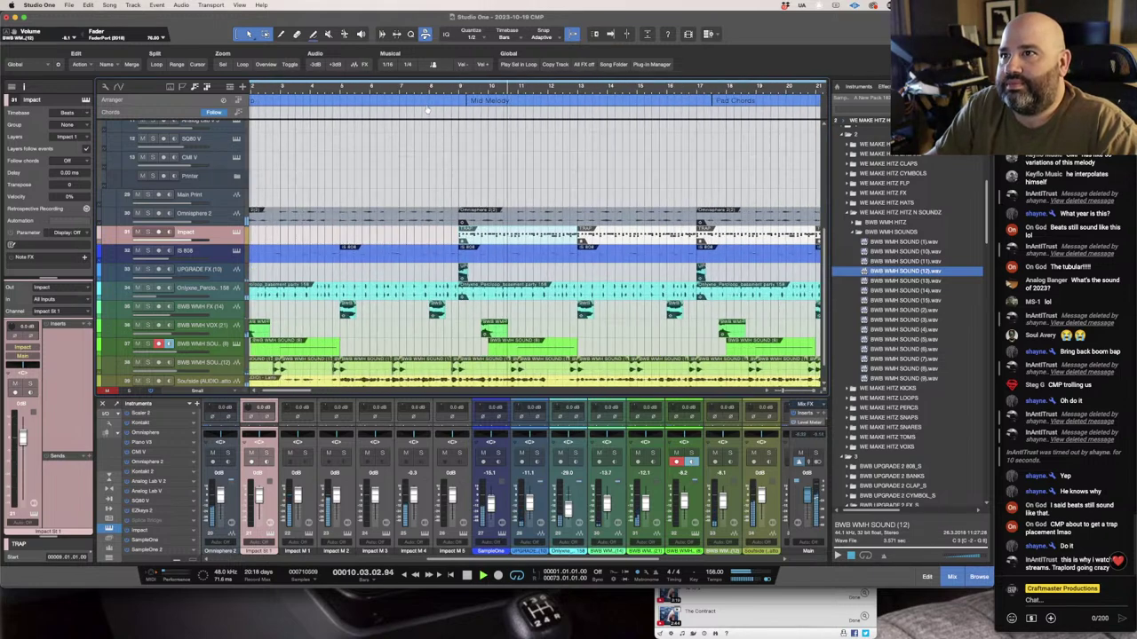
key("e")
key("e")
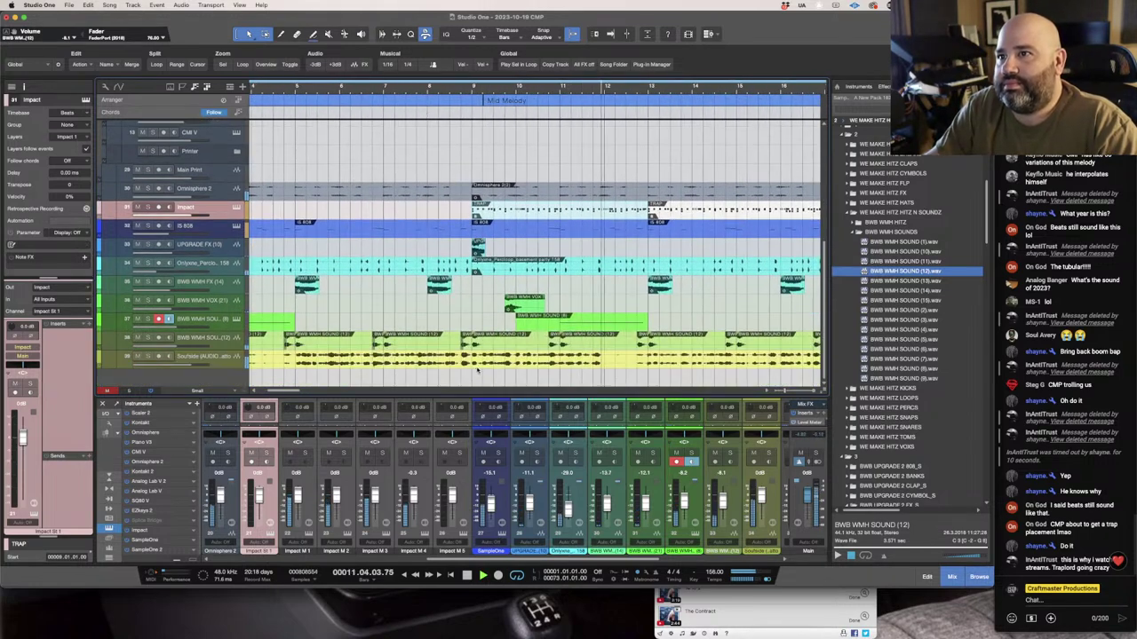
left_click(278, 92)
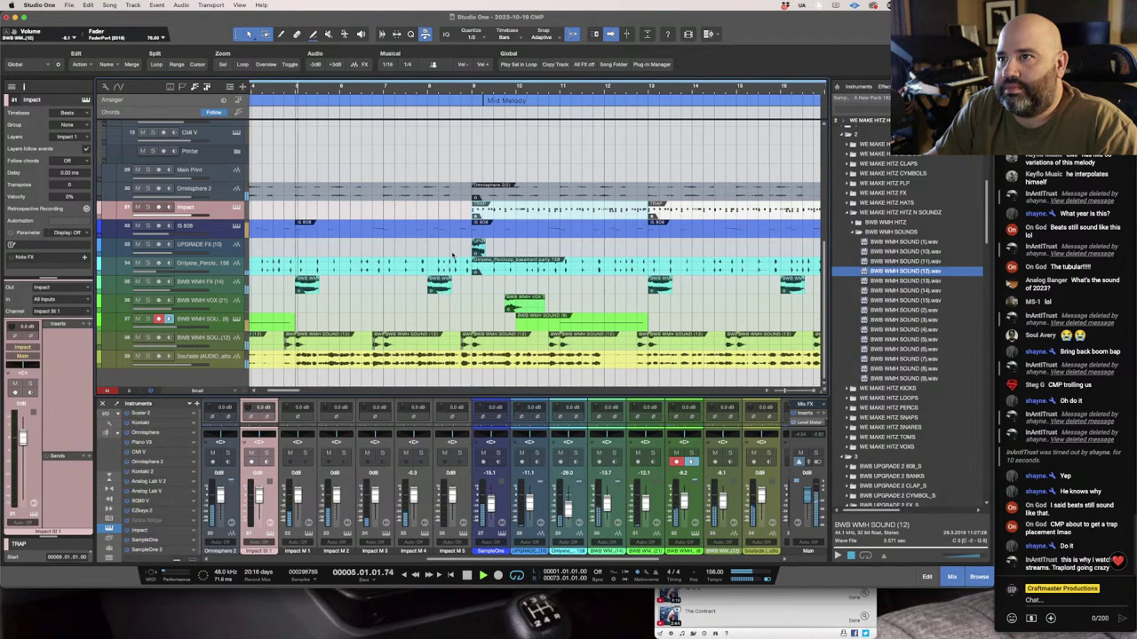
left_click(479, 264)
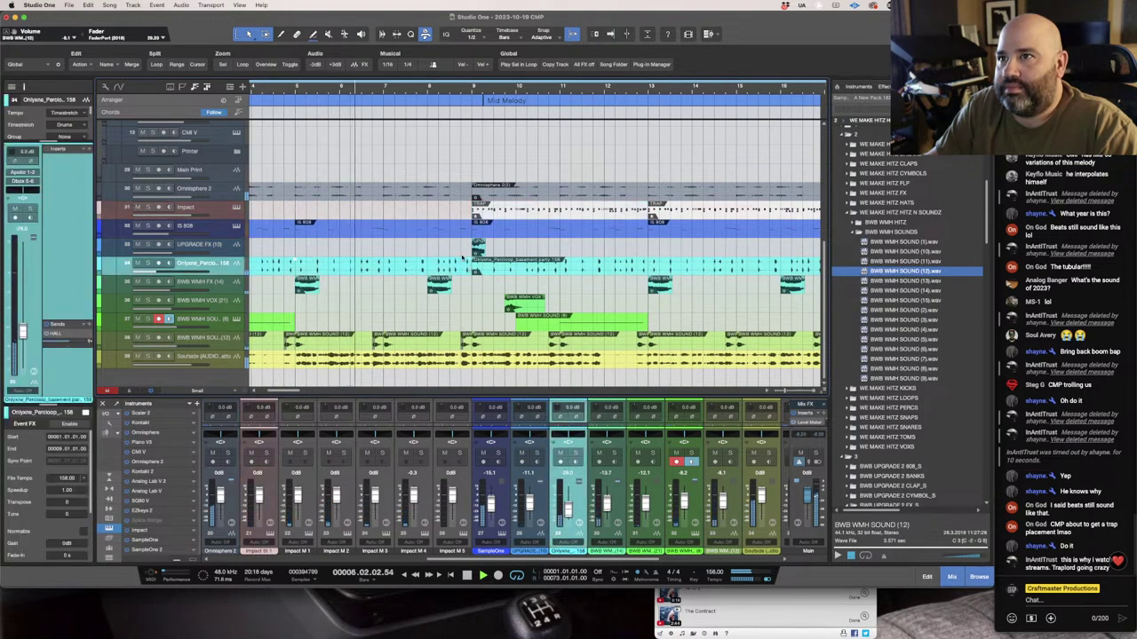
left_click(448, 229)
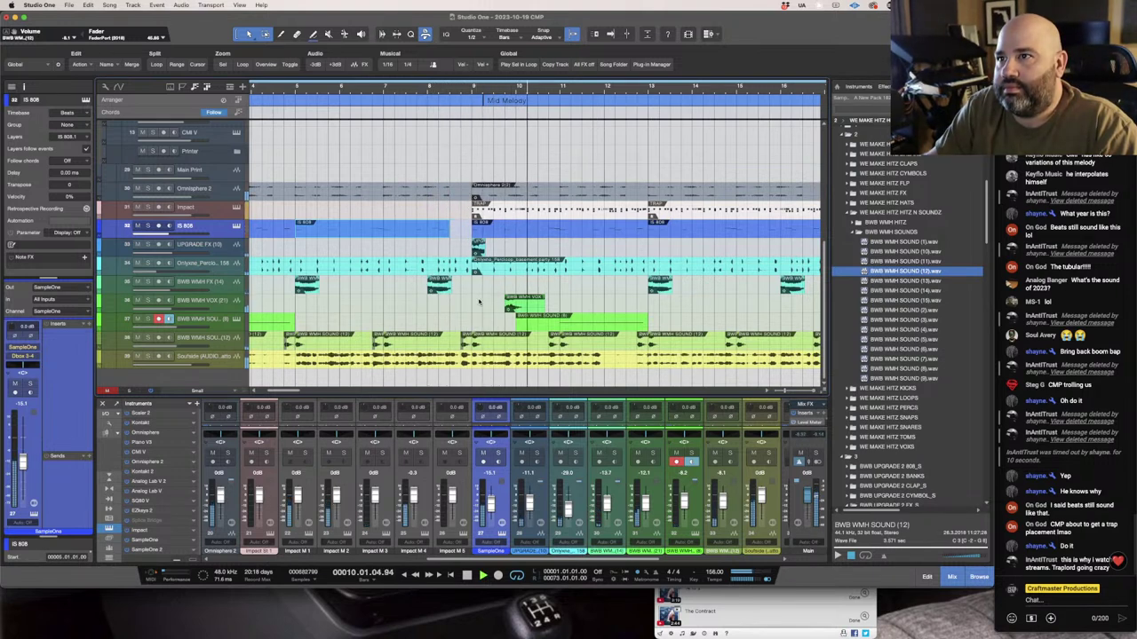
key("space")
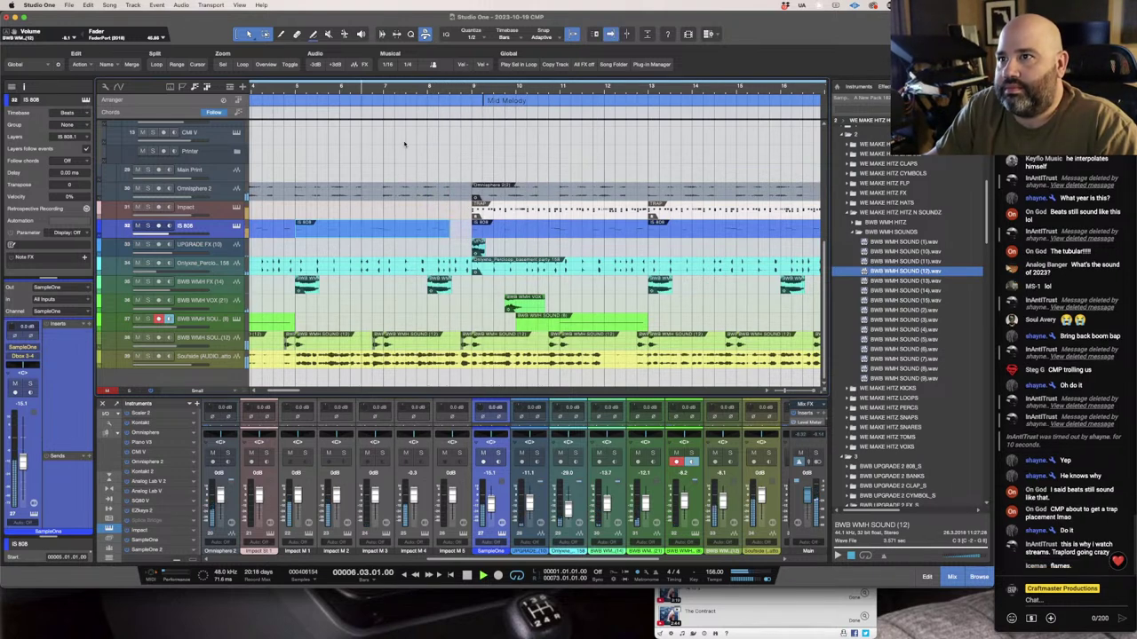
Split the Soufside vocal at bars 8 and 9, and copy the one-bar slice to a duplicate track beneath it.
left_click(435, 359, "alt")
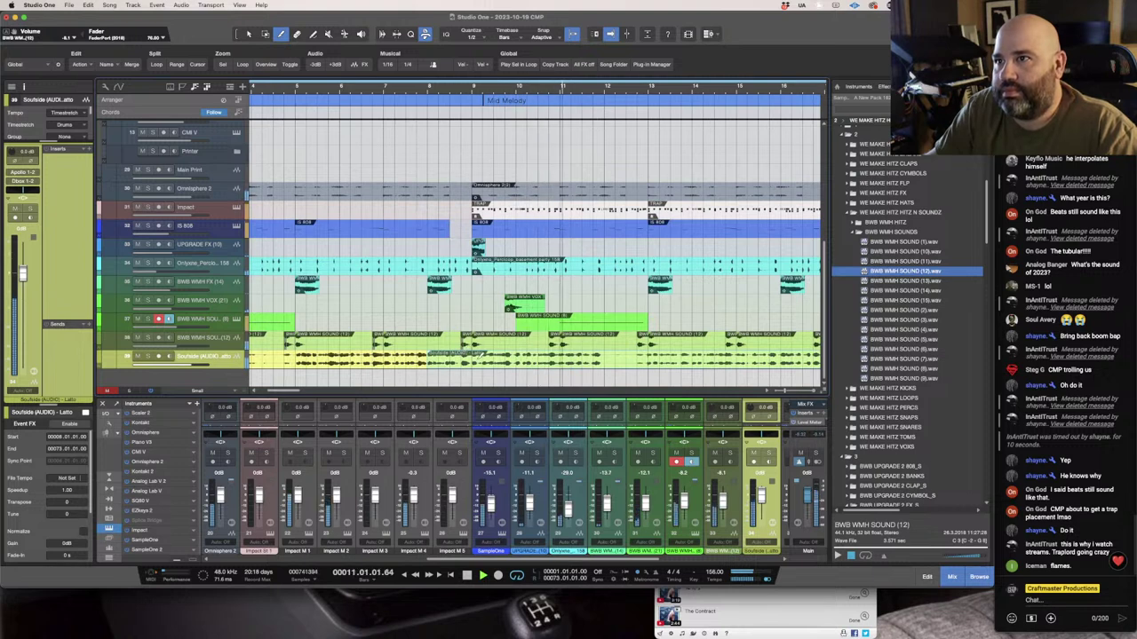
left_click(450, 359)
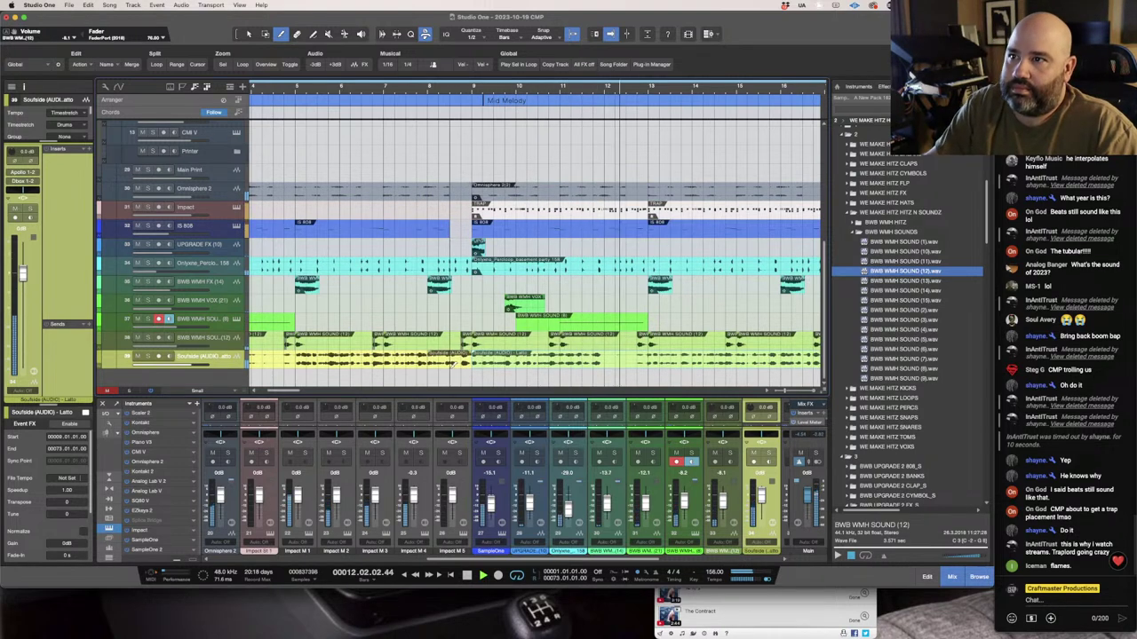
key("1")
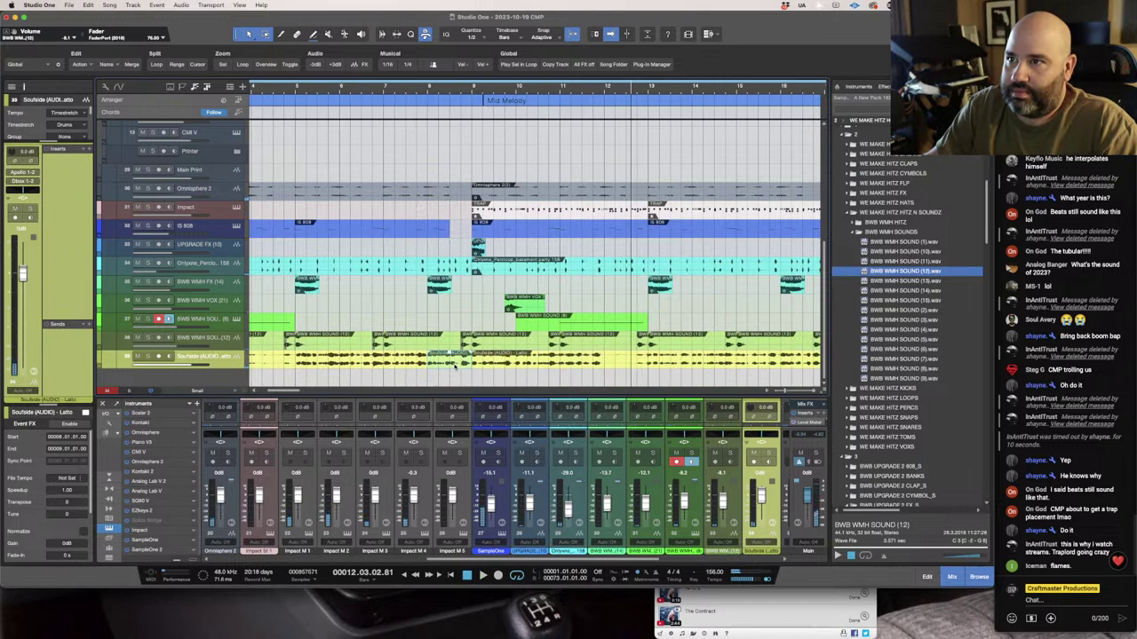
left_click_drag(456, 363, 455, 369)
left_click(454, 360)
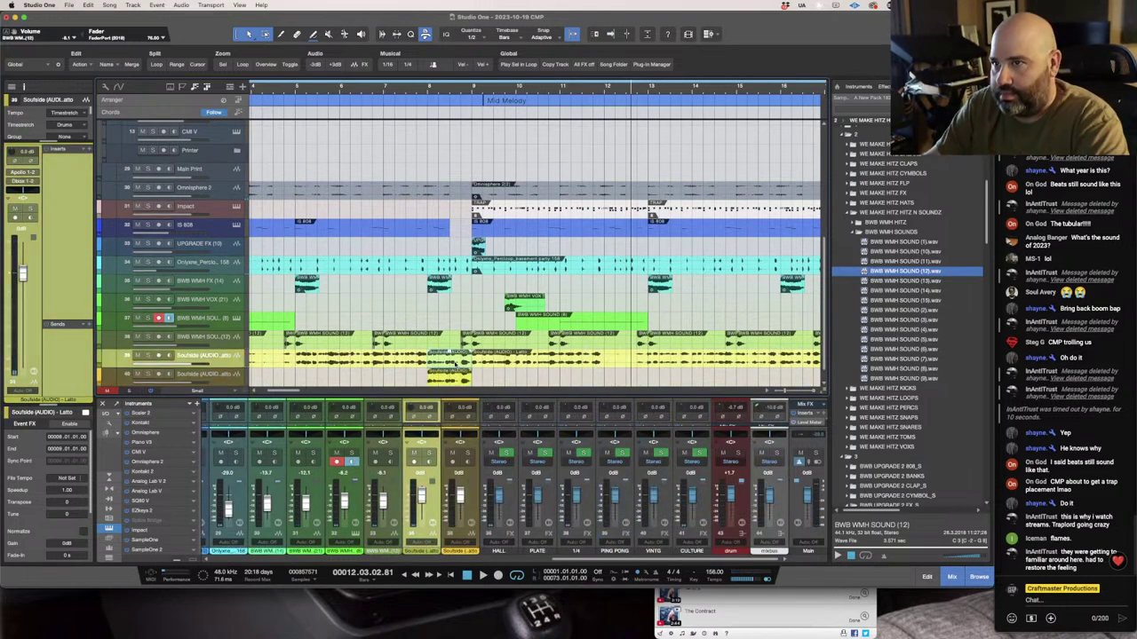
Insert Guitar Rig 6 on the duplicate Soufside vocal track and route the track's output to Dbox 1-2.
left_click(237, 374)
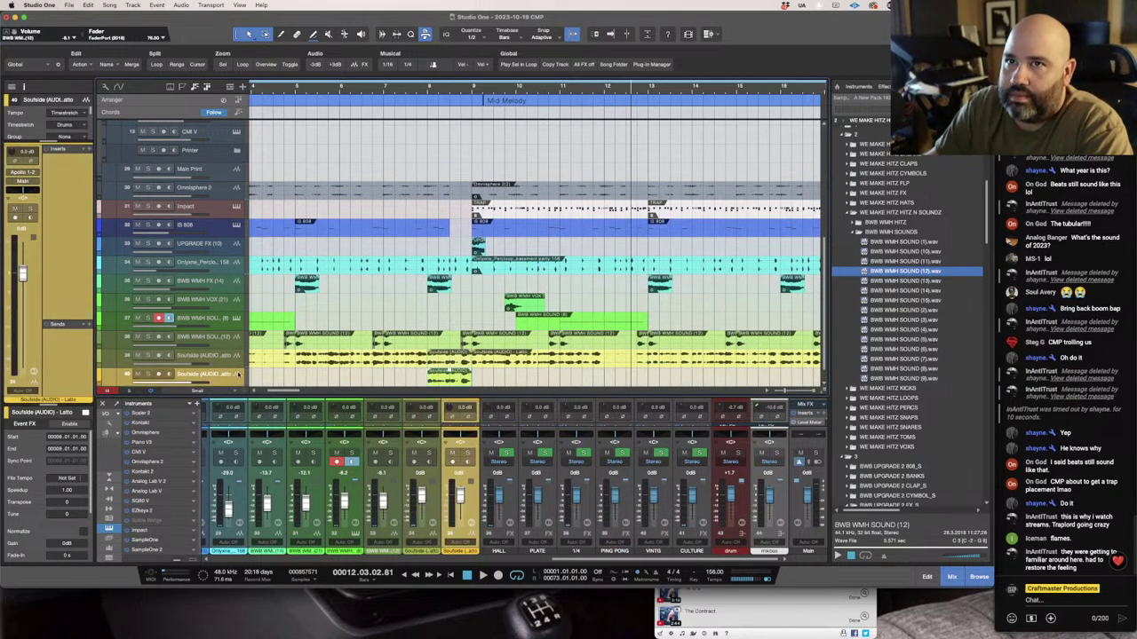
left_click(89, 151)
type("gui")
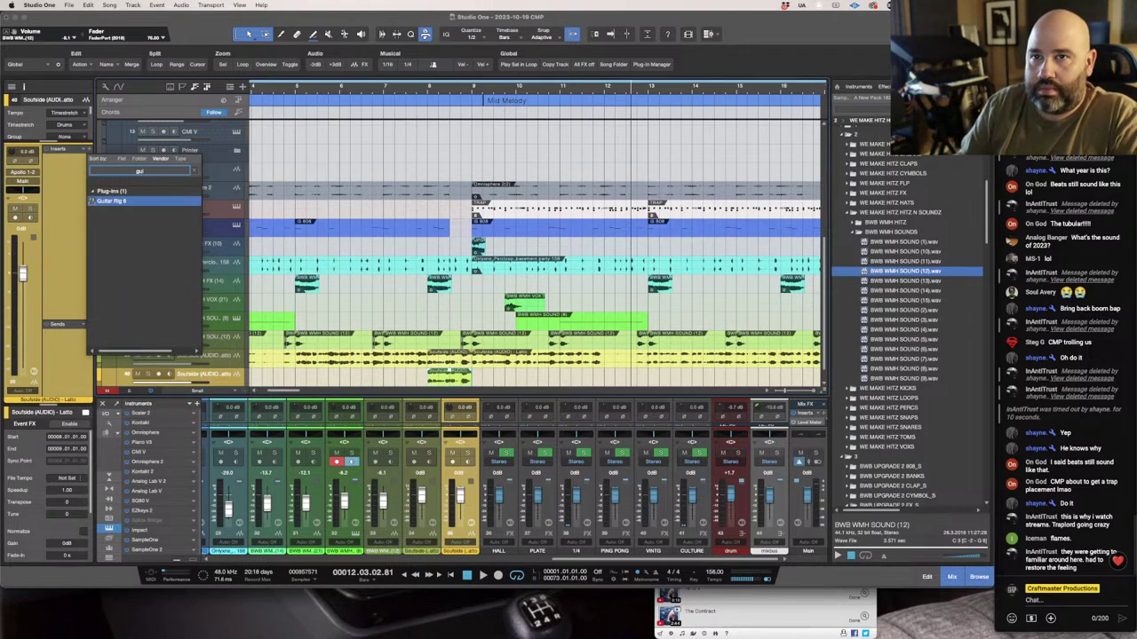
key("Return")
left_click(27, 182)
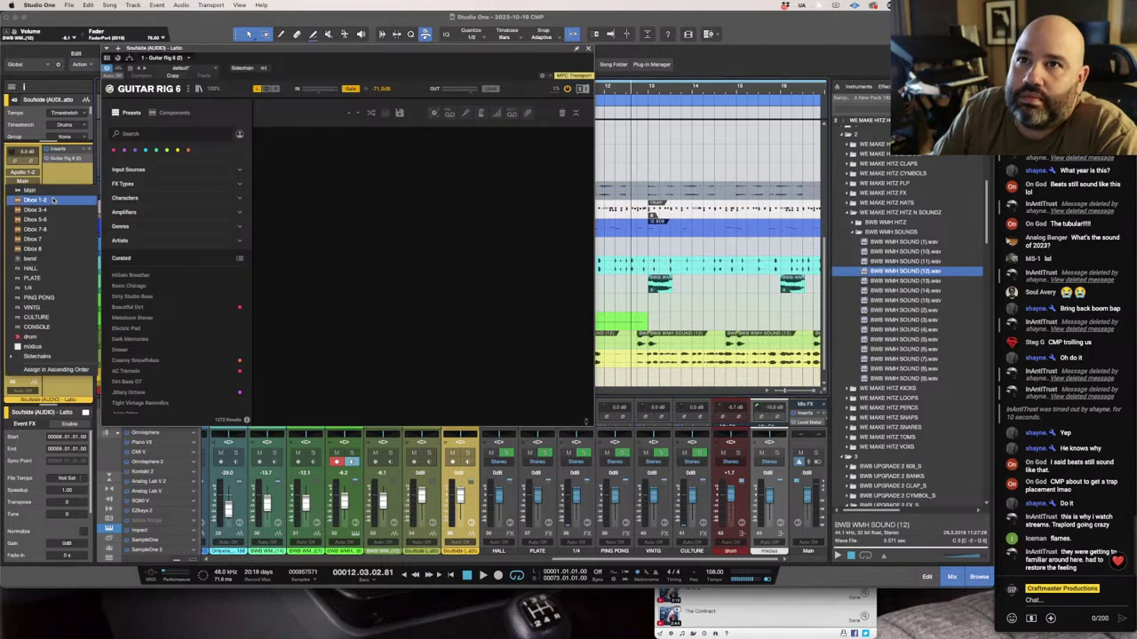
left_click(55, 201)
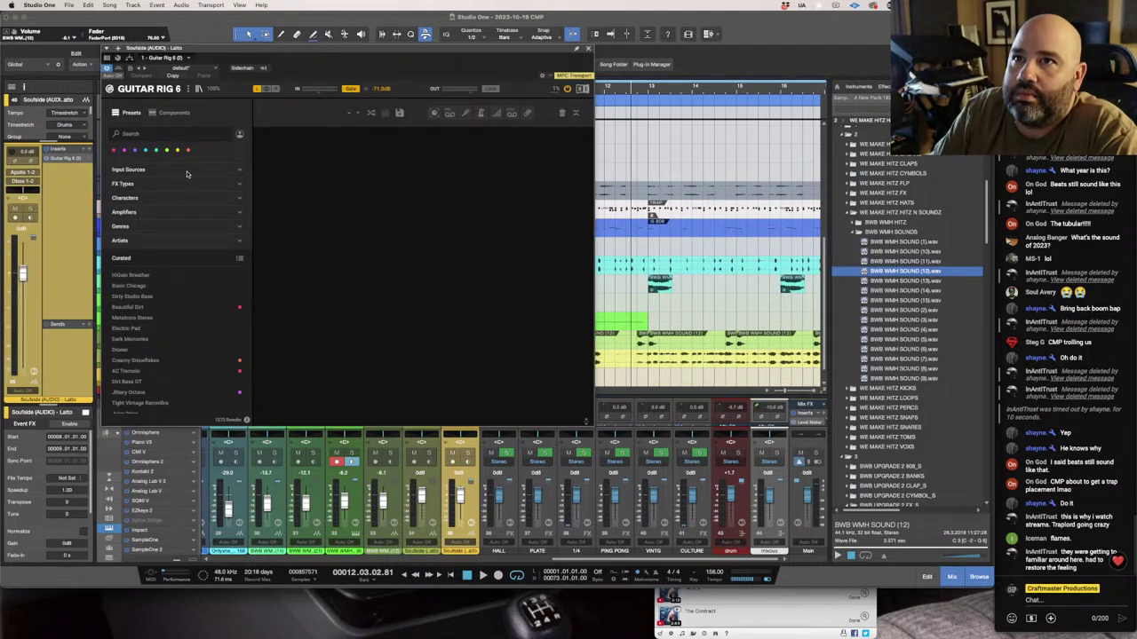
Add the Flanger Chorus modulation component to the Guitar Rig 6 rack in Flanger mode and start playback.
left_click(173, 114)
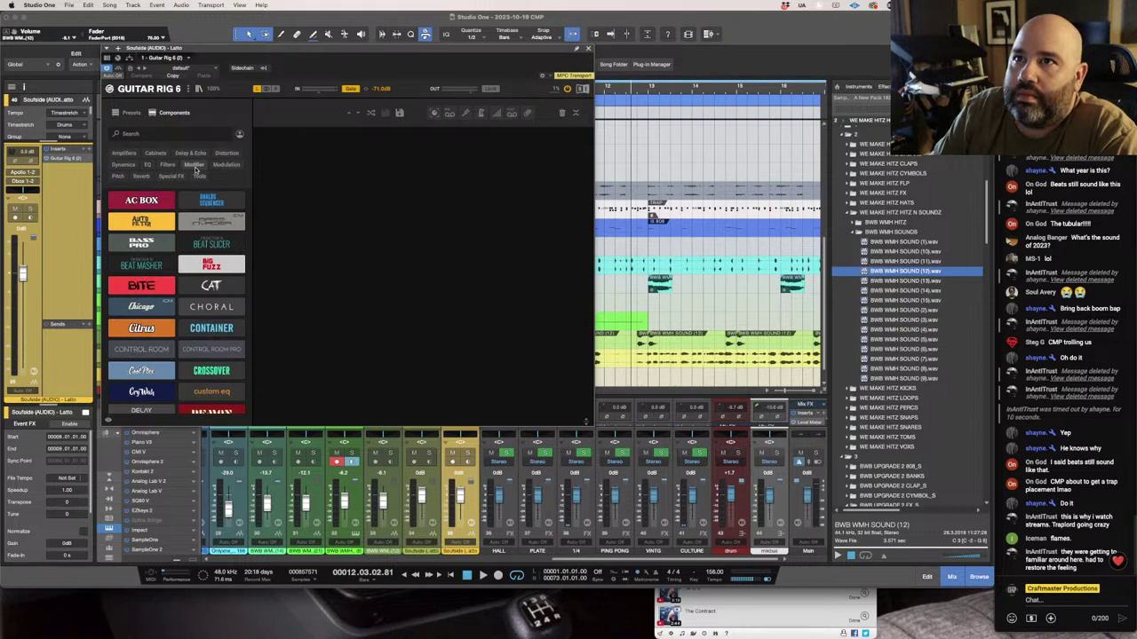
left_click(226, 166)
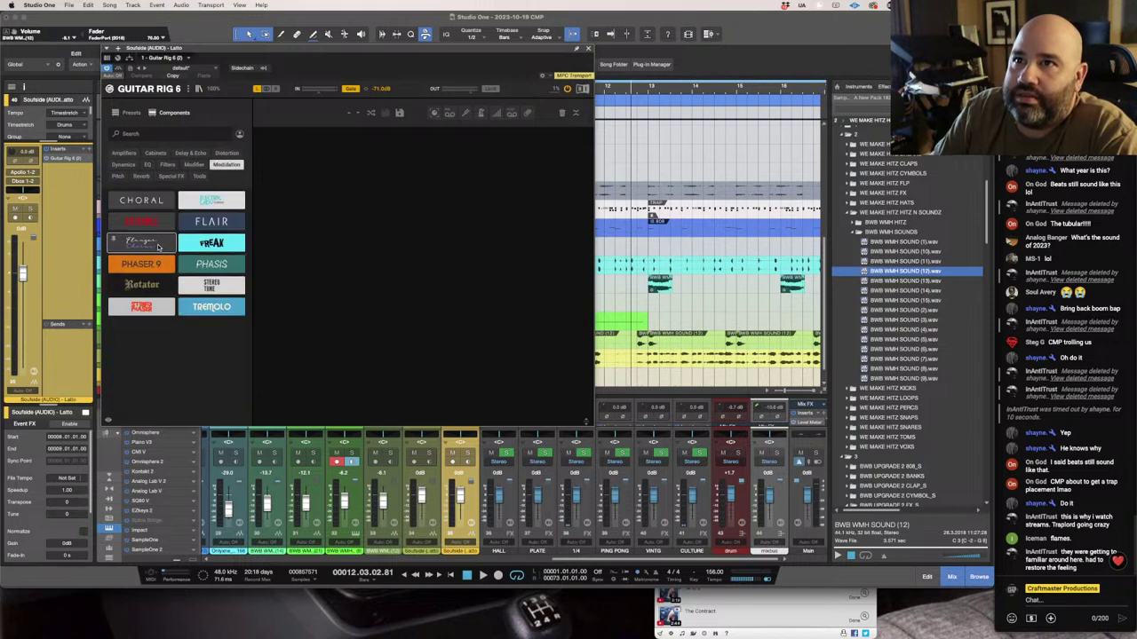
left_click_drag(159, 247, 300, 242)
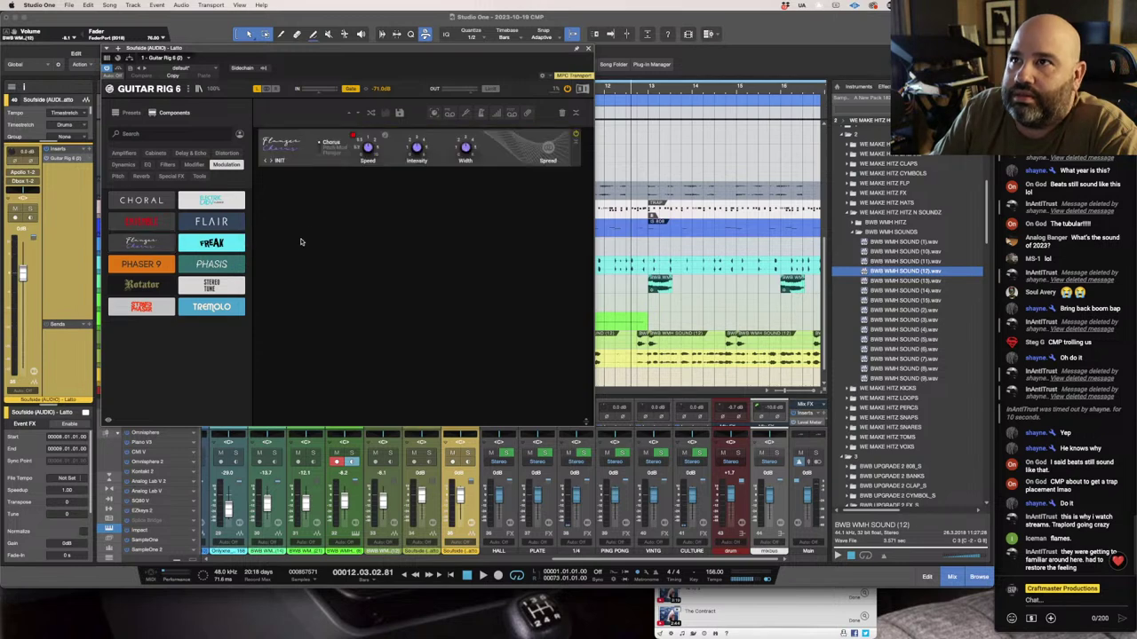
key("space")
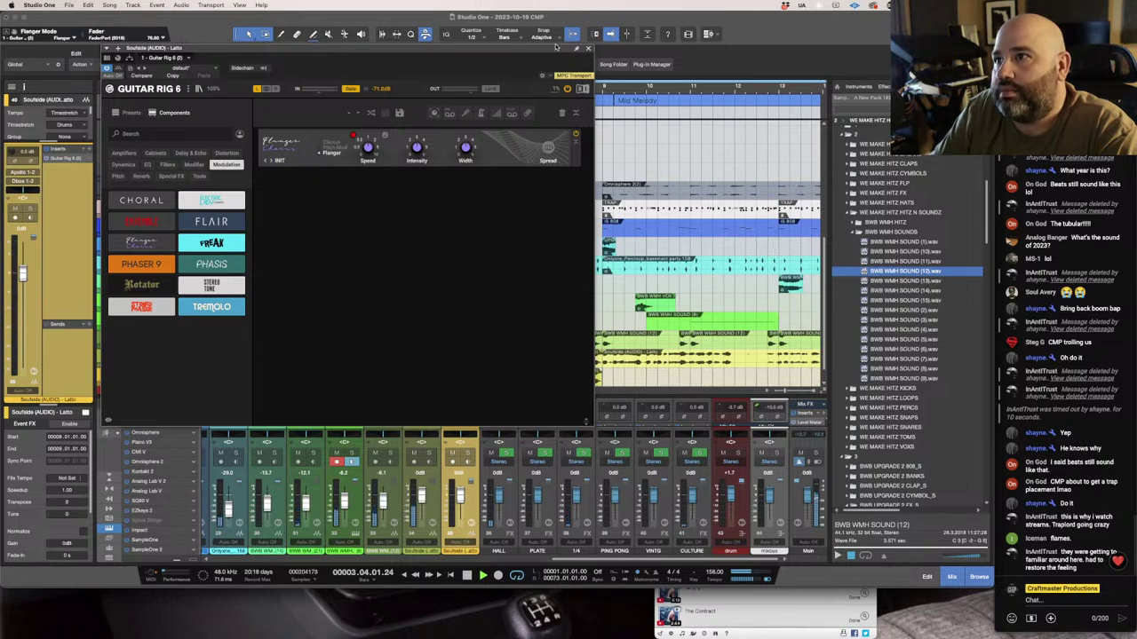
Raise the duplicate vocal to about +3.2 dB, set the loop range from bar 8 to 9.3, and adjust the flanger's speed.
left_click_drag(556, 46, 482, 80)
left_click(591, 358)
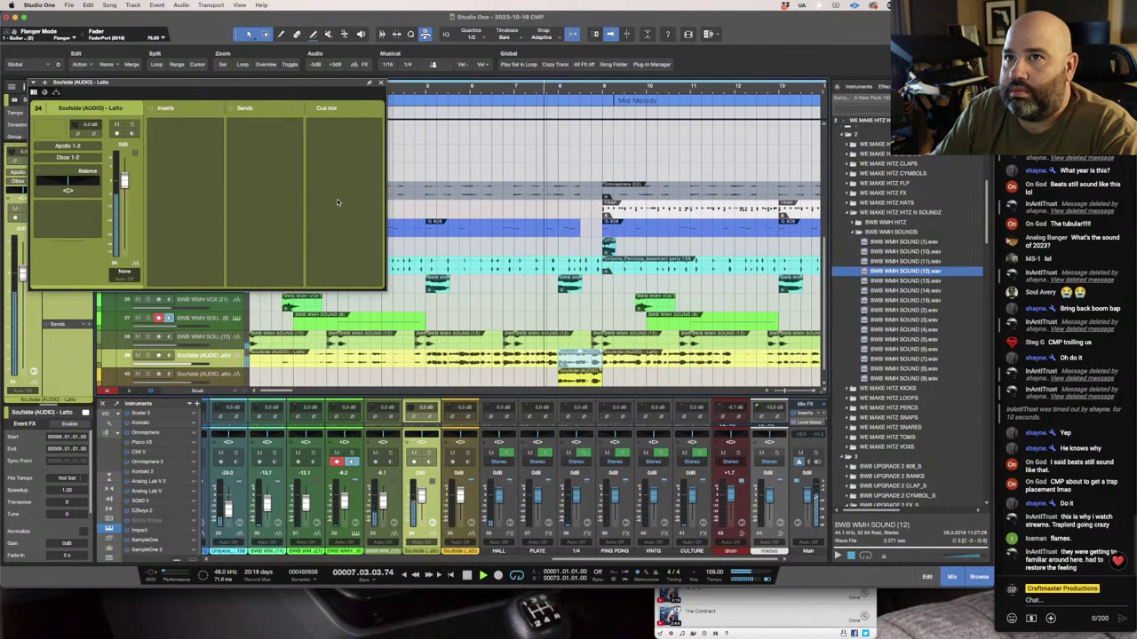
left_click(574, 105)
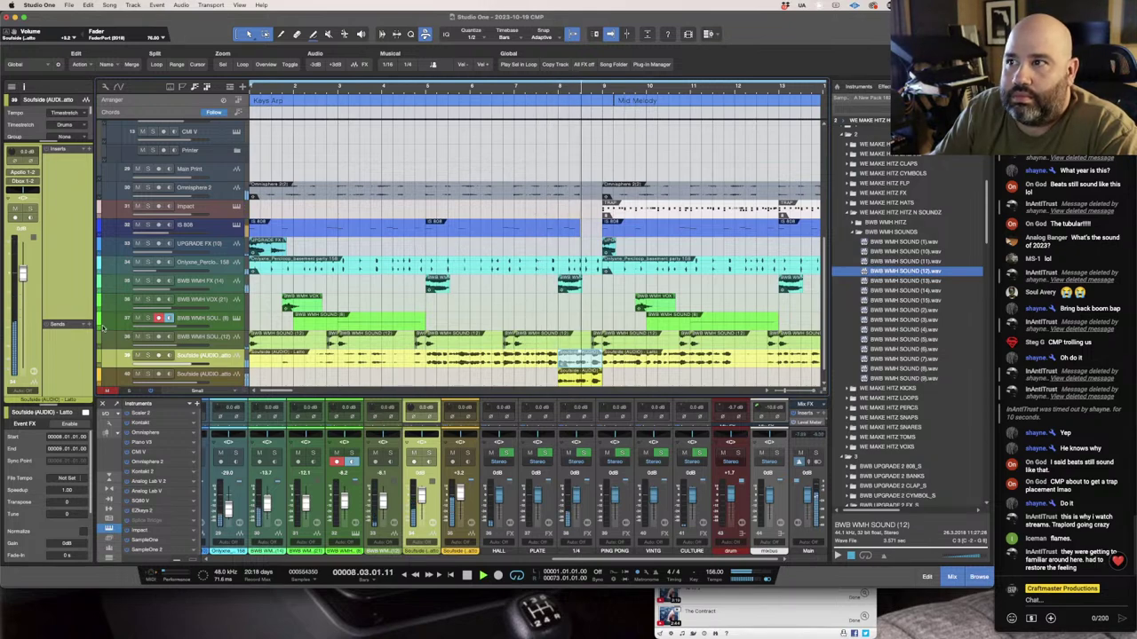
left_click(299, 380)
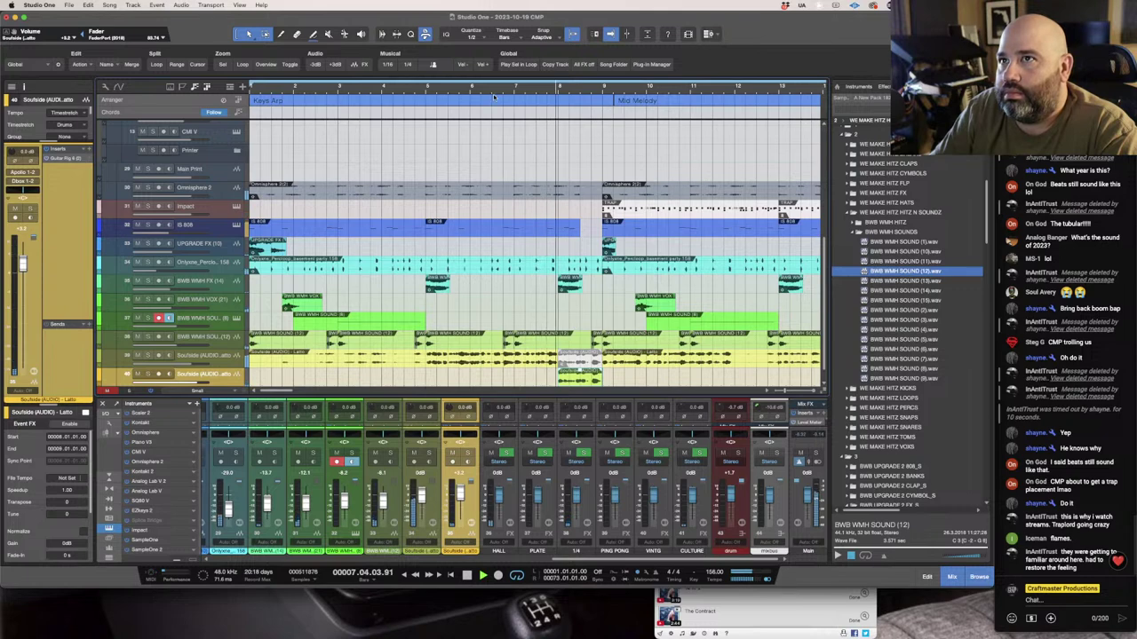
left_click_drag(561, 80, 622, 82)
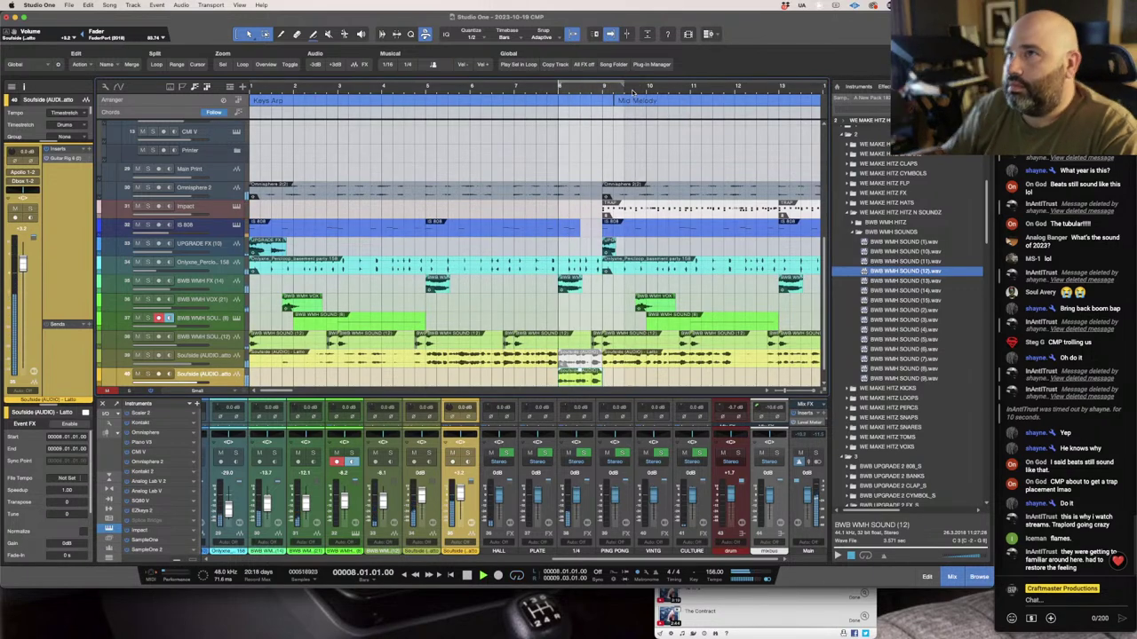
left_click(78, 159)
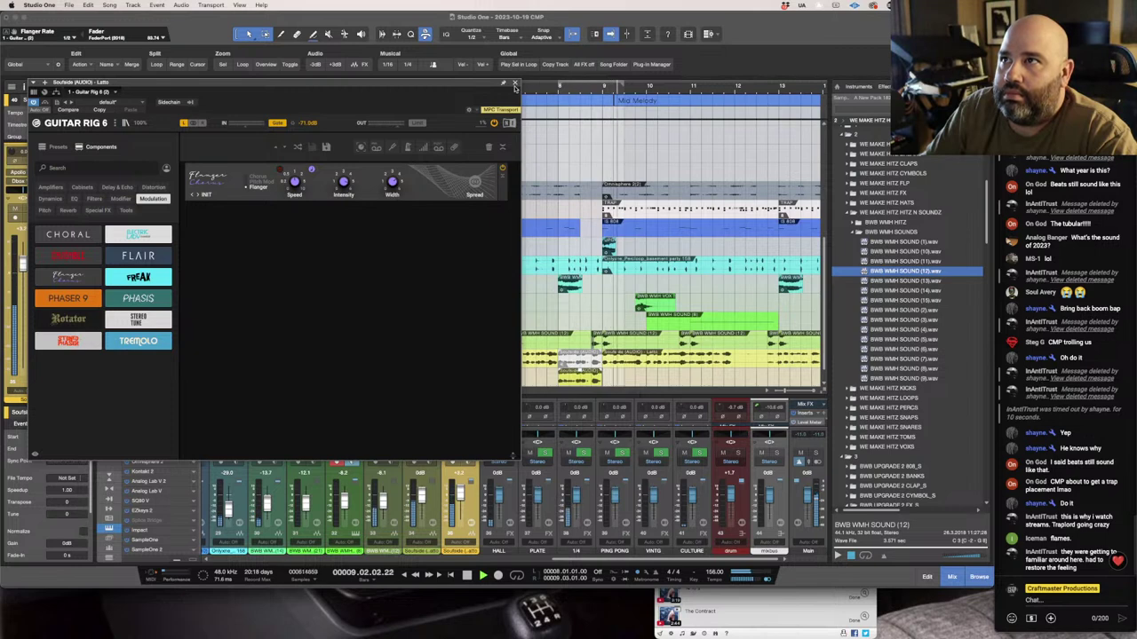
left_click(515, 84)
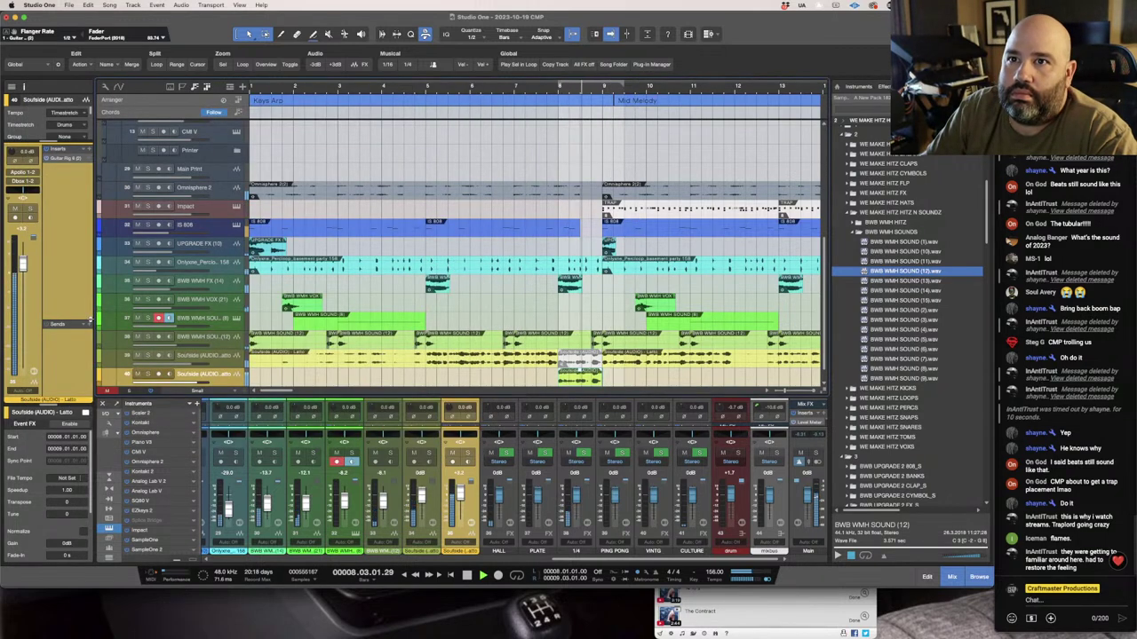
Add a send from the duplicate Soufside vocal track to the 1/4 delay channel.
left_click(89, 322)
left_click(115, 336)
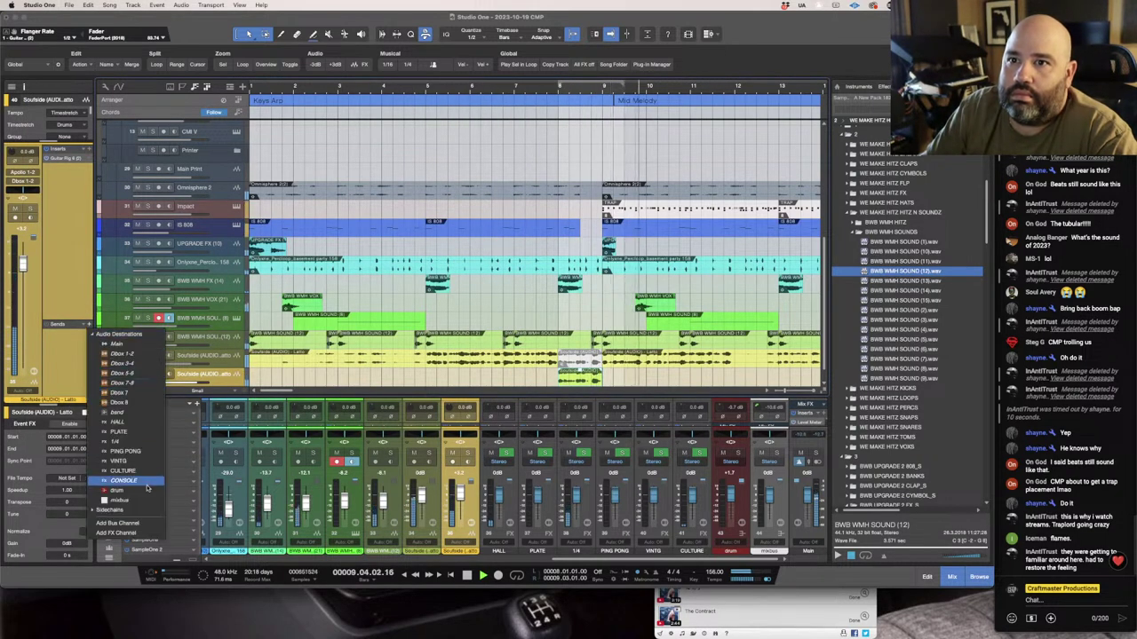
left_click(116, 441)
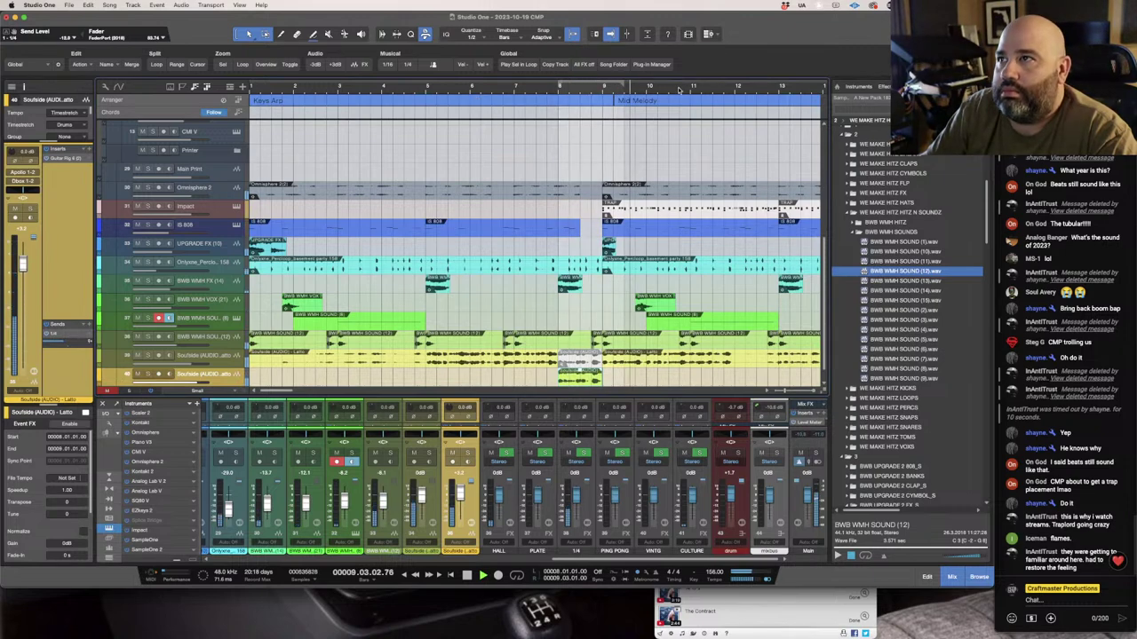
Trim the Mid Melody BWB WMH SOUND (8) clip to the single bar at bar 11 and duplicate it up to bar 13.
key("w")
key("w")
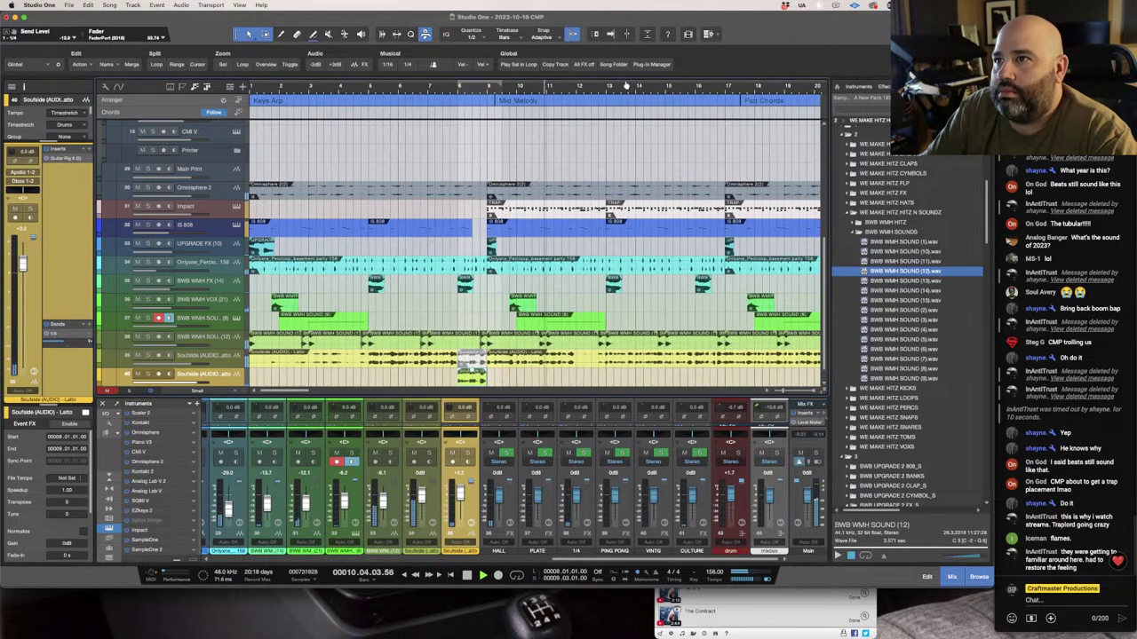
key("w")
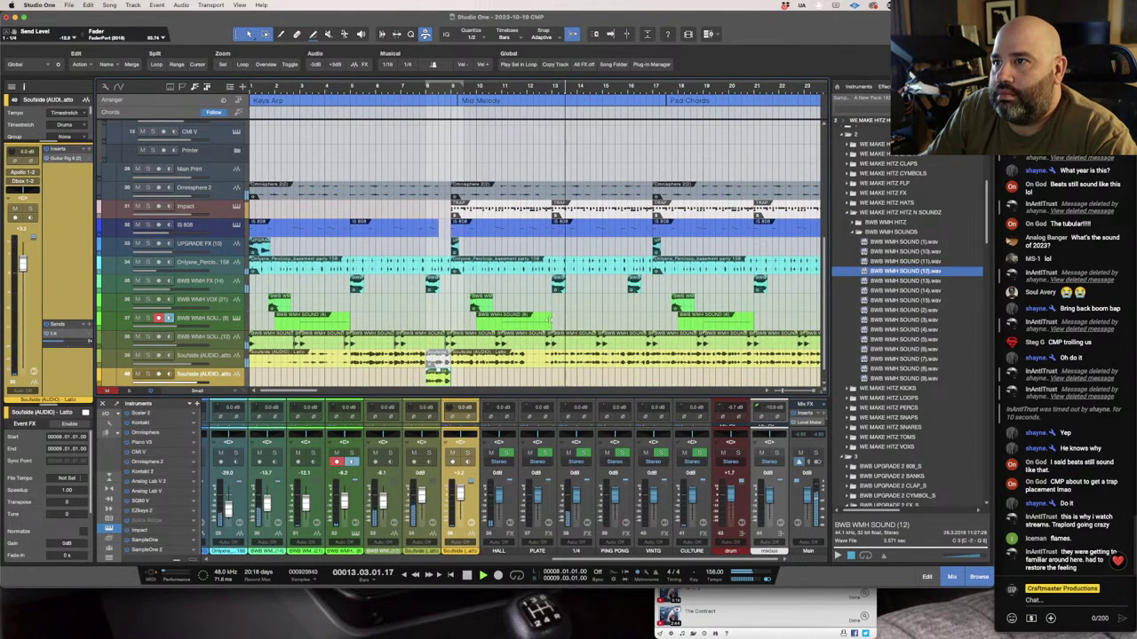
left_click(494, 320)
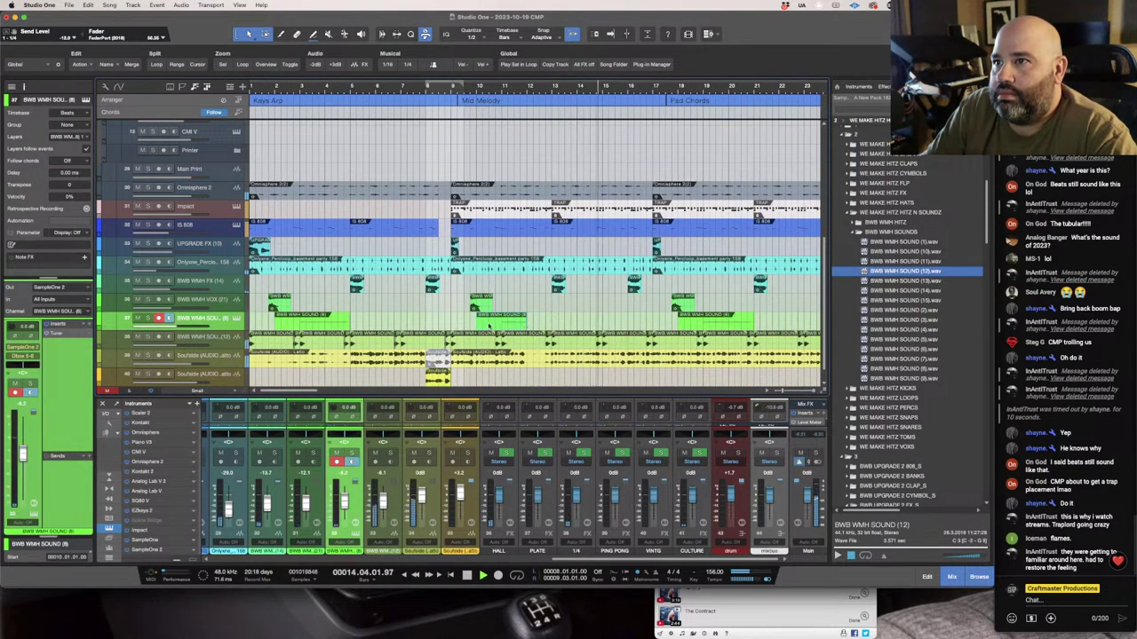
left_click_drag(494, 319, 527, 330)
Raise the main Soufside vocal to about +3 dB and fill the half bar before bar 13 with shorter BWB WMH SOUND (8) repeats.
left_click(241, 356)
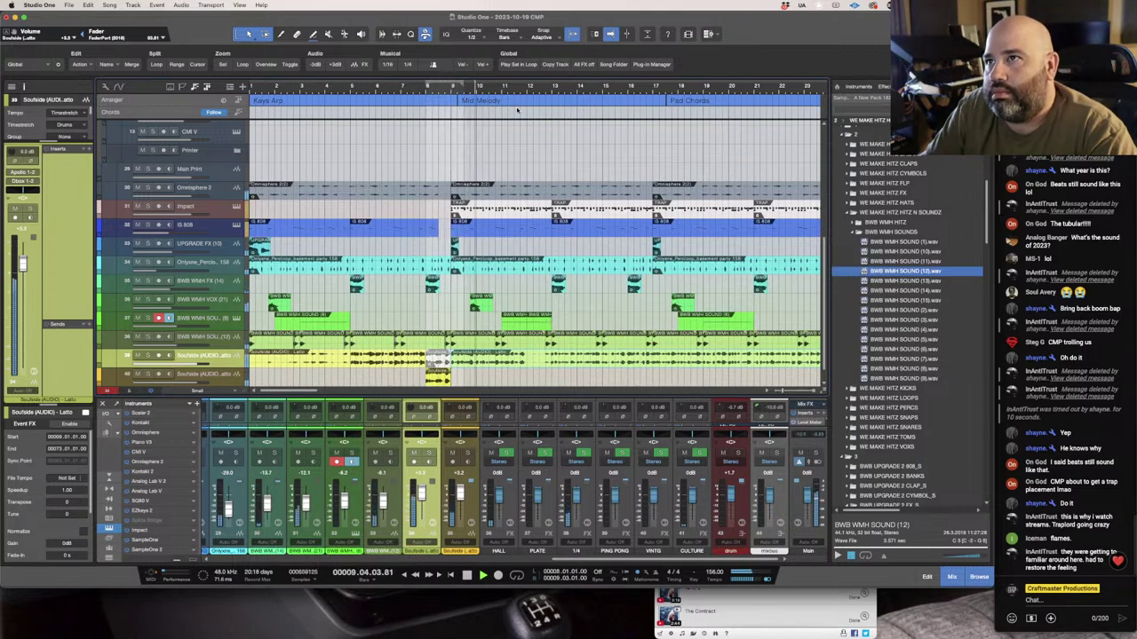
scroll(538, 95, "up", 5)
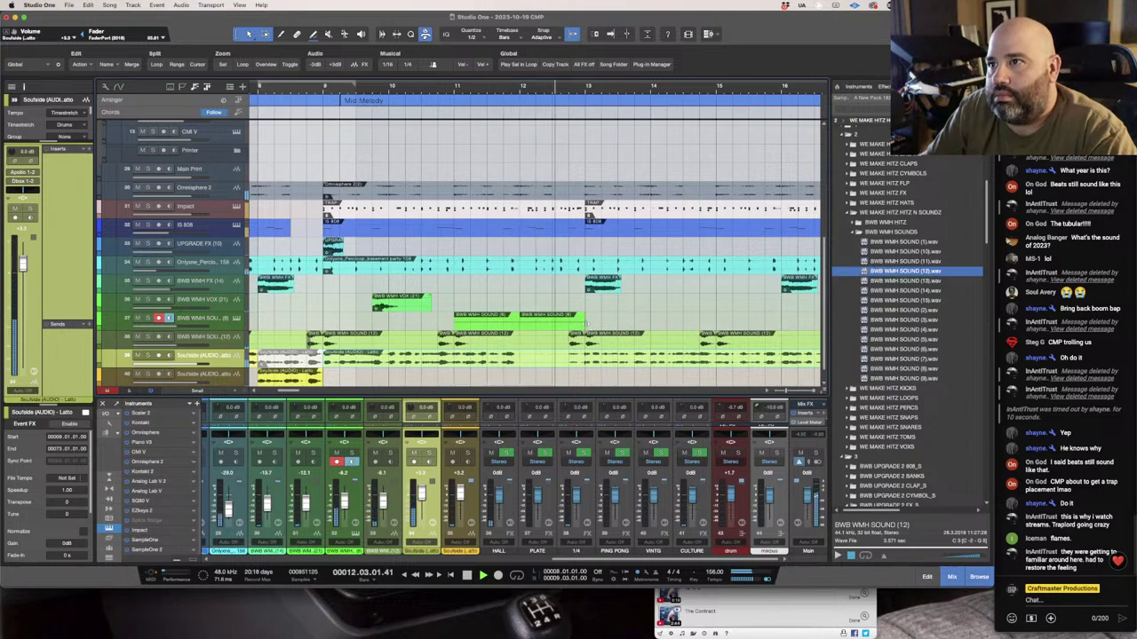
left_click(191, 318)
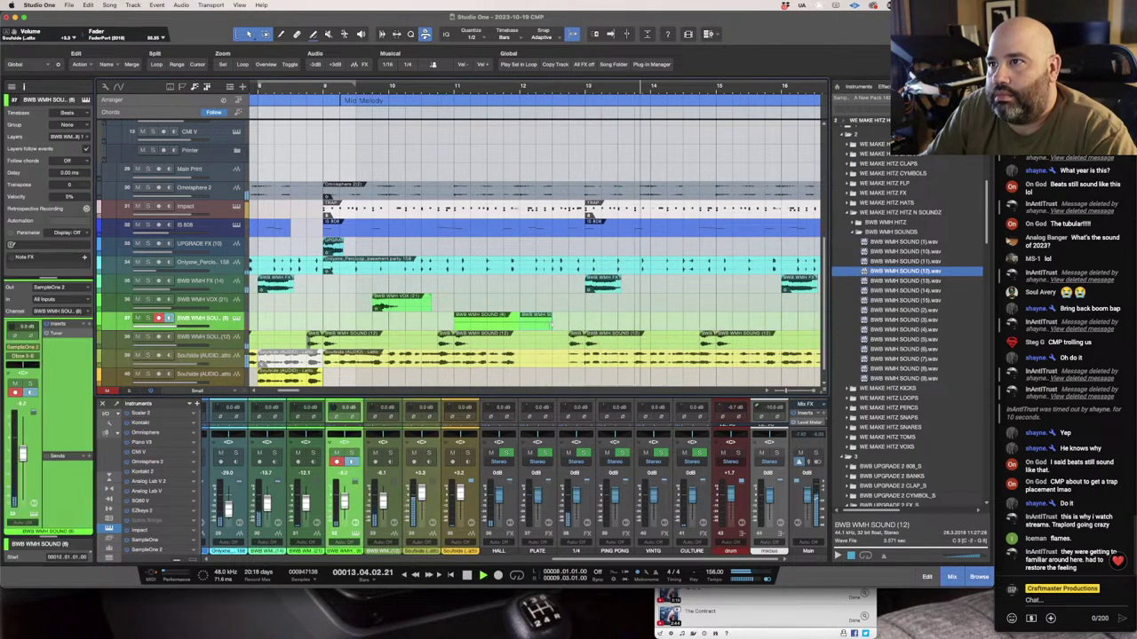
left_click_drag(544, 328, 582, 327)
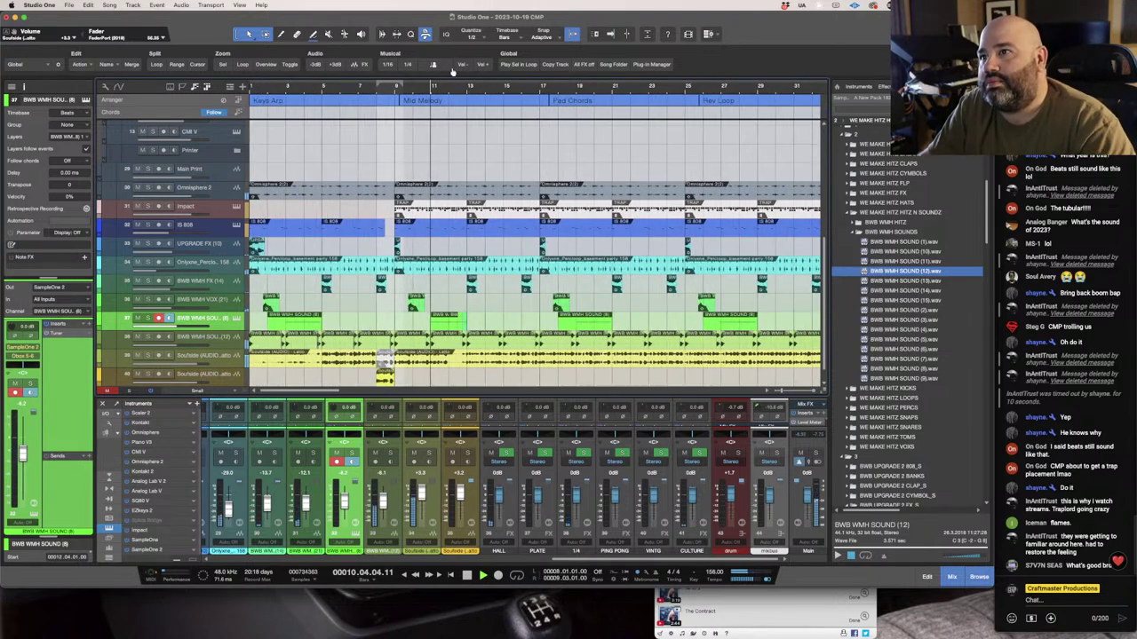
Shorten the Omnisphere 2, Impact and IS 808 clips before the Pad Chords section to end at bar 16.
key("w")
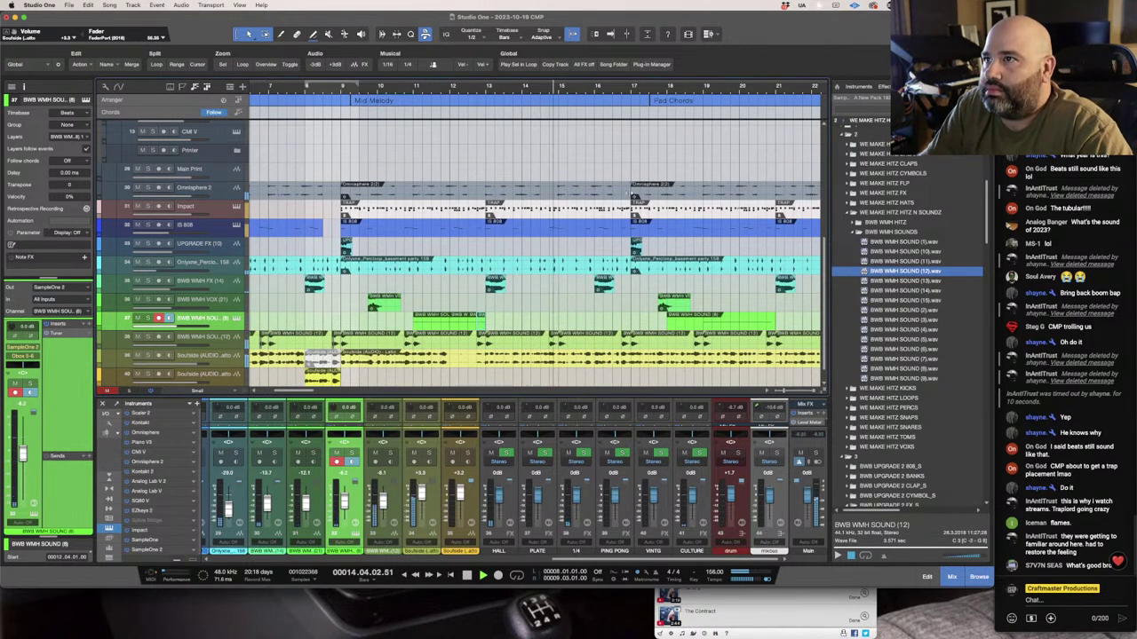
left_click(590, 190)
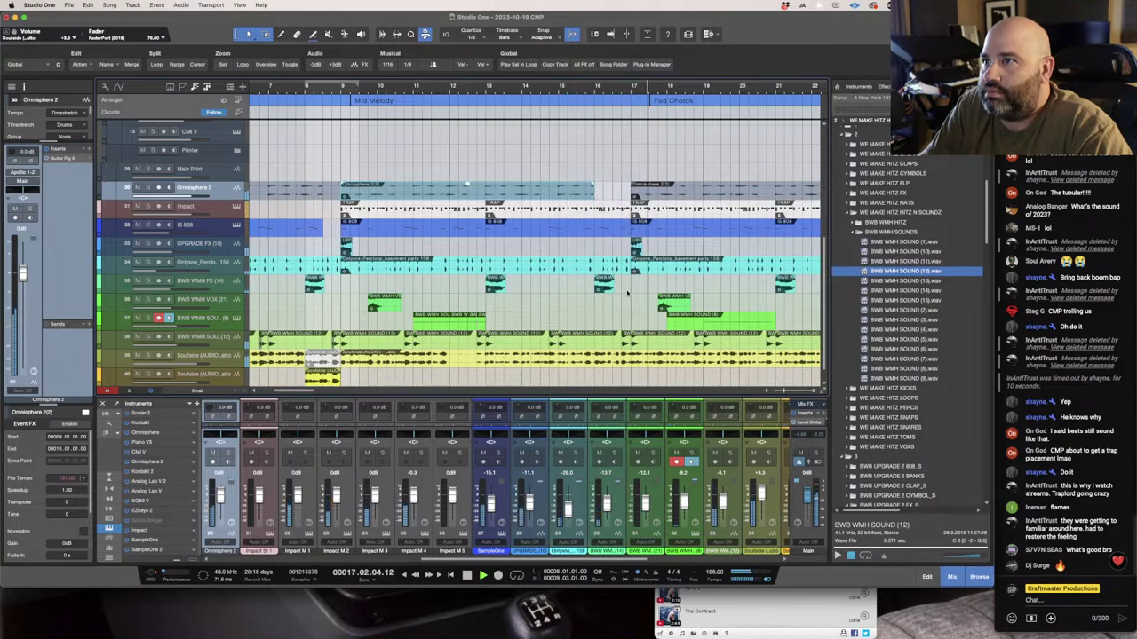
left_click(611, 210)
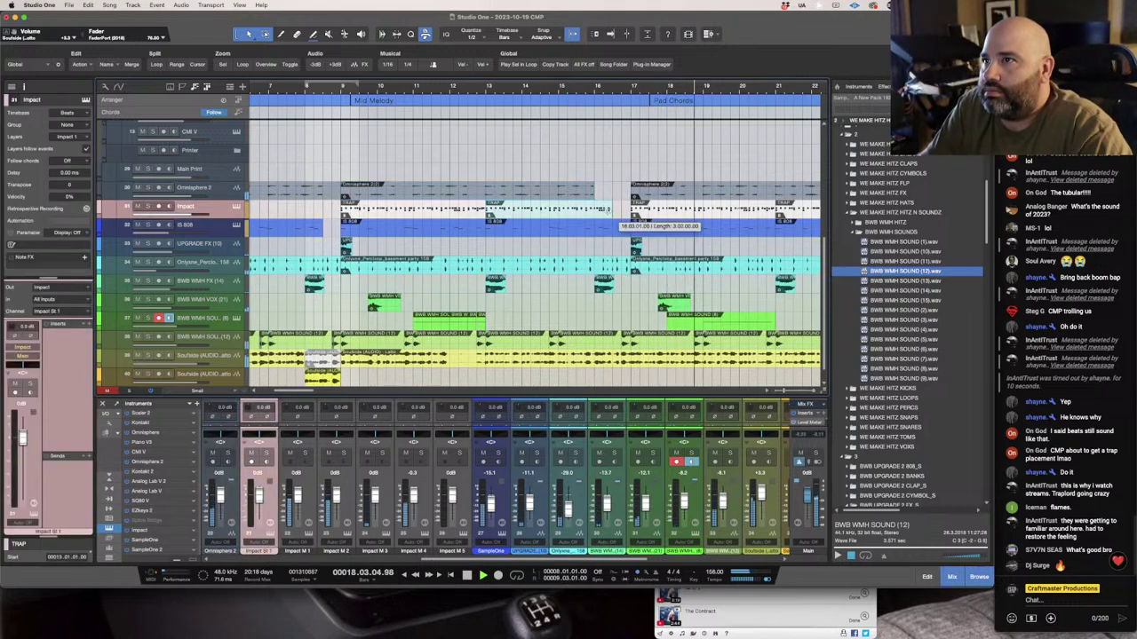
key("f")
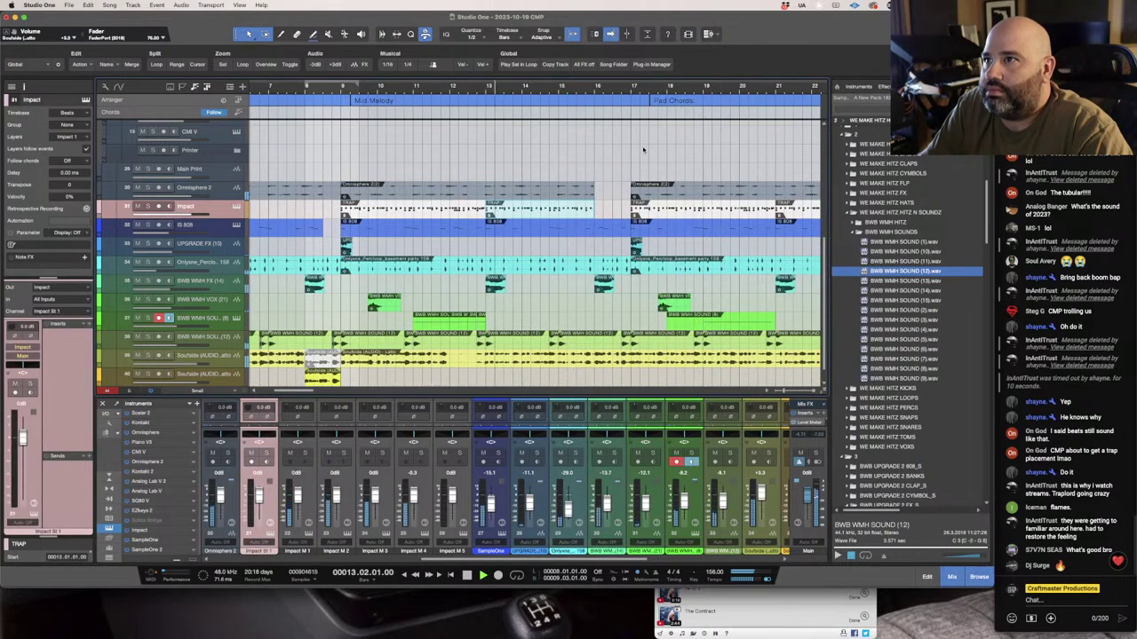
left_click(625, 229)
left_click(603, 282)
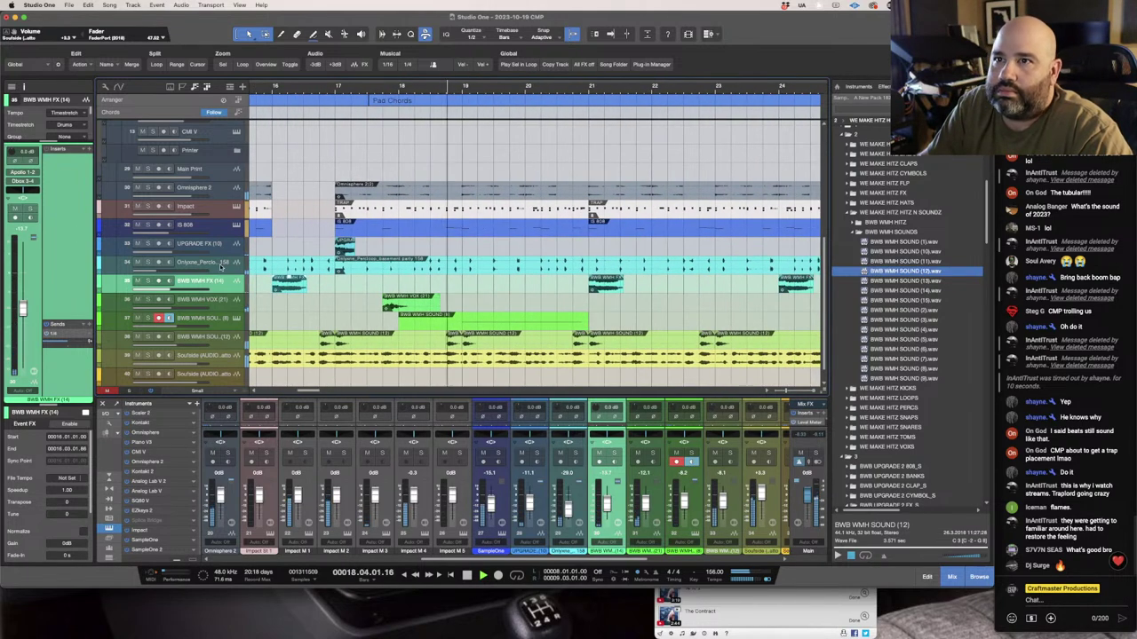
Insert UAD Dangerous BAX EQ Mix on the main Soufside vocal track and adjust its high-frequency shelf.
left_click(233, 358)
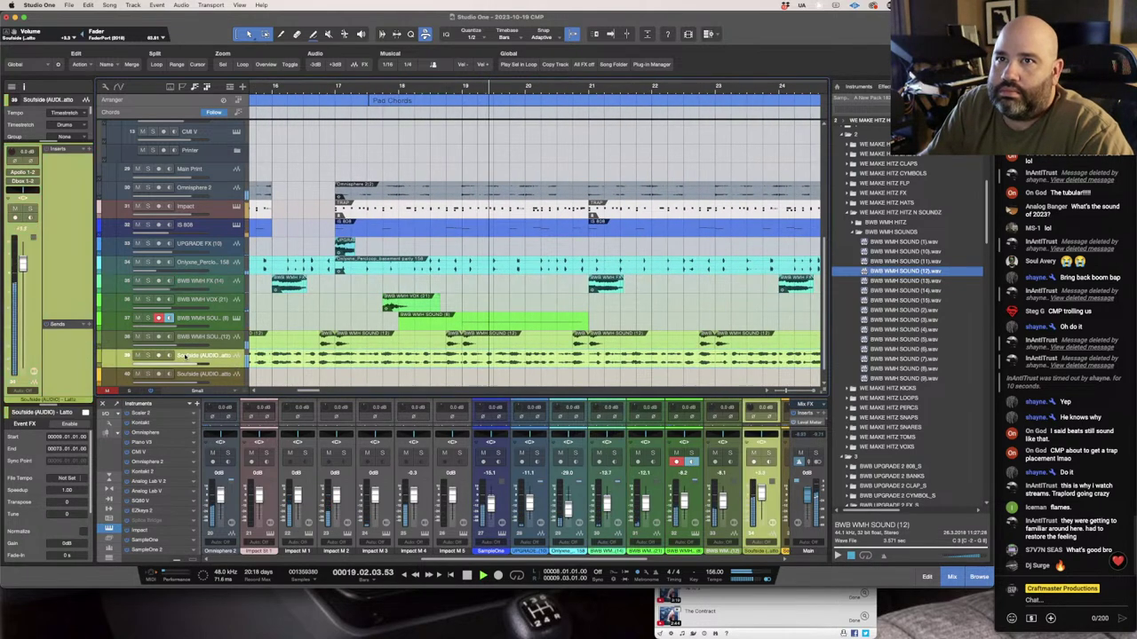
left_click(87, 148)
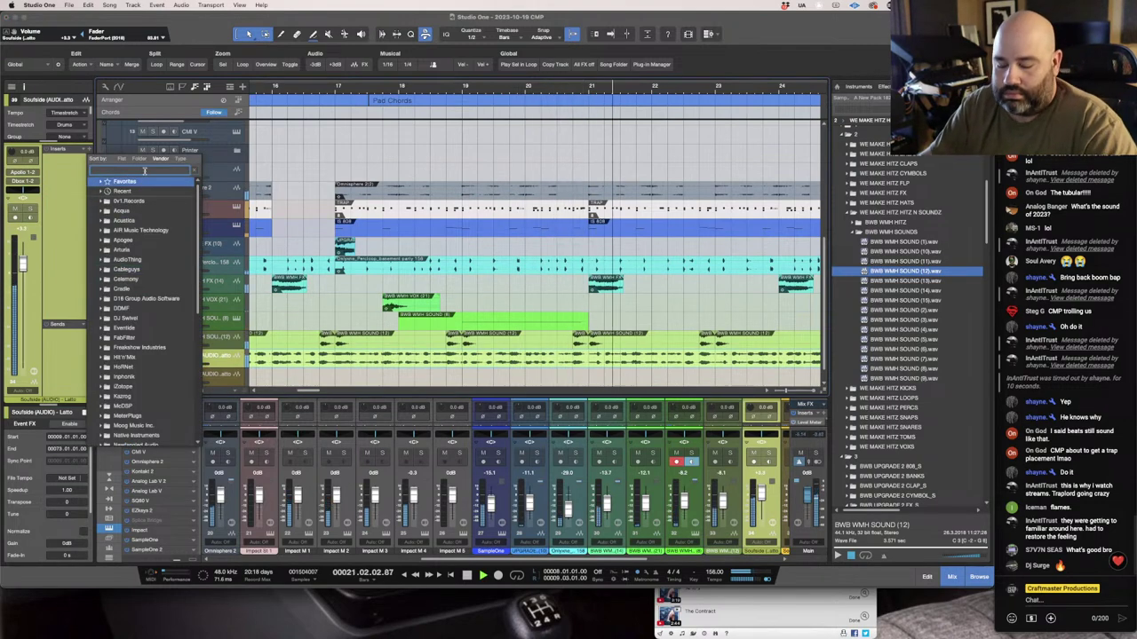
type("bax")
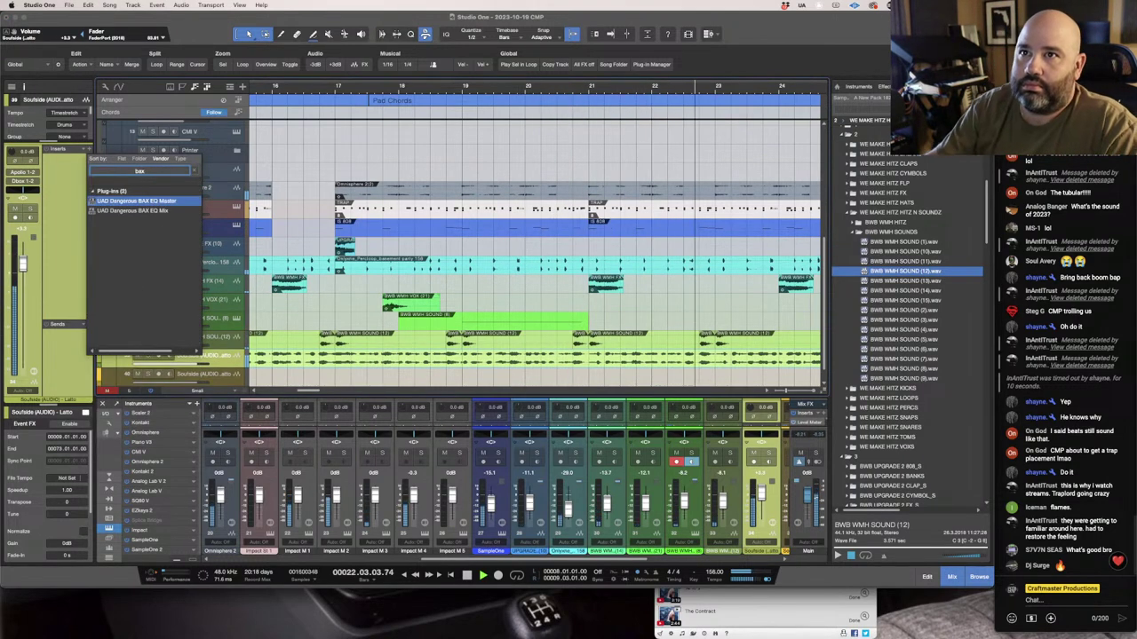
key("Down")
key("Return")
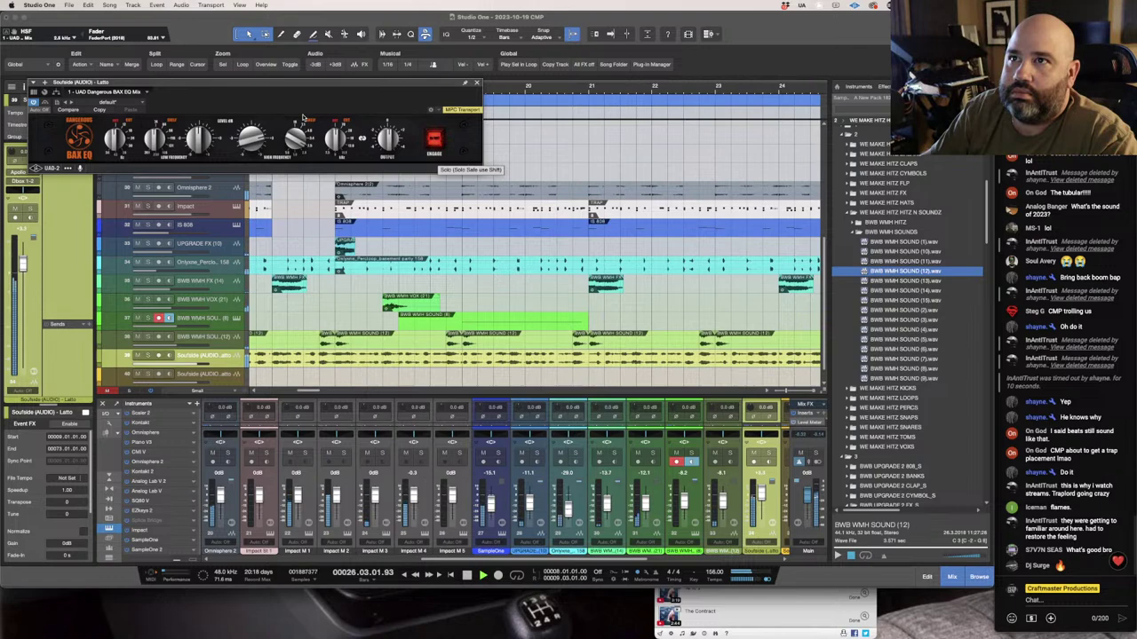
left_click(478, 82)
Open the Impact clip at bar 29 in the Rev Loop section and duplicate its Trap pattern as Variation 1.
key("w")
key("w")
key("w")
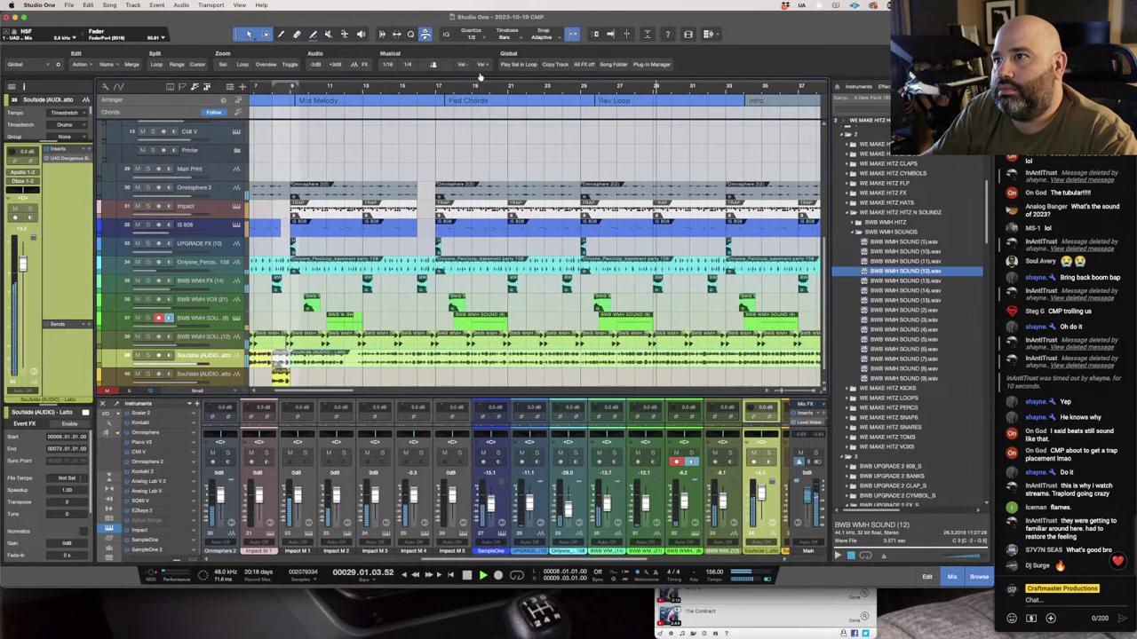
key("e")
key("e")
key("e")
key("e")
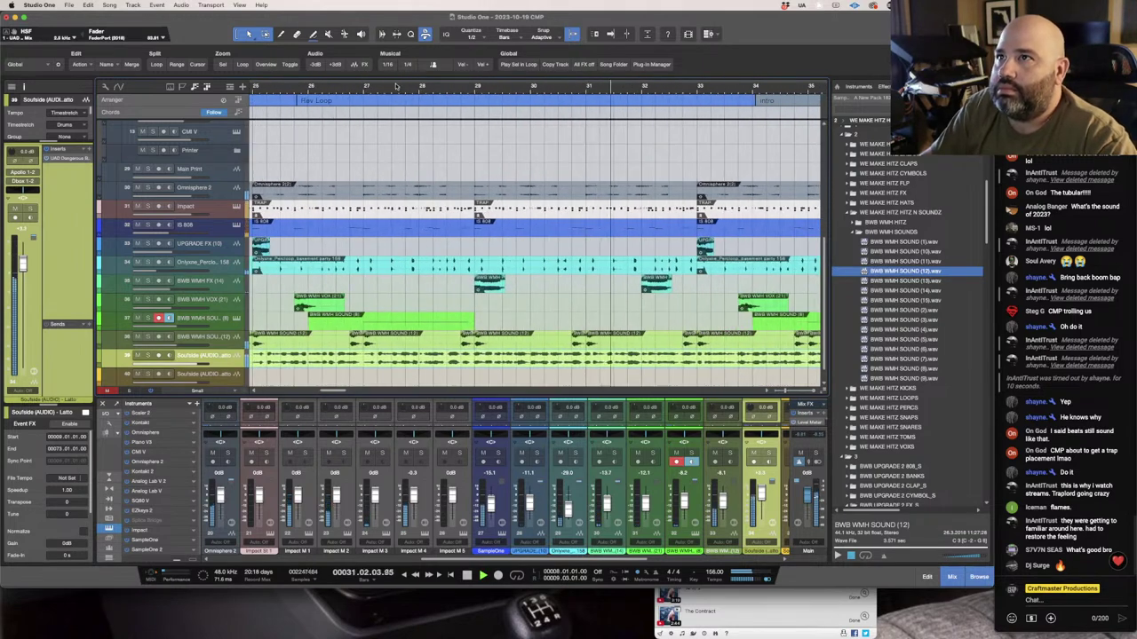
left_click(477, 86)
left_click(525, 205)
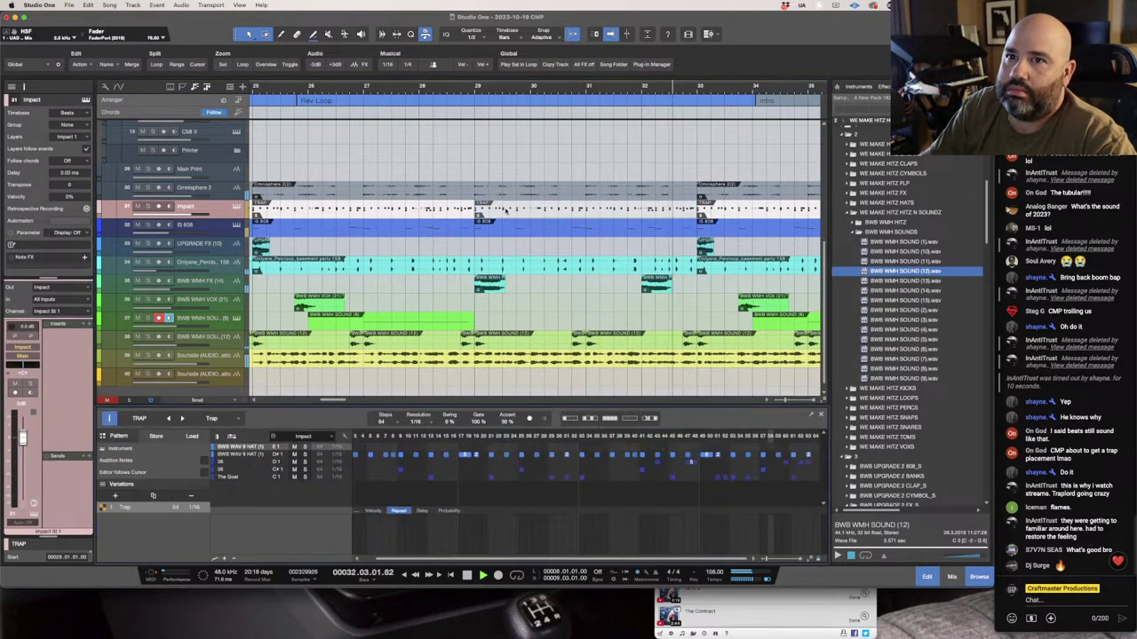
key("F2")
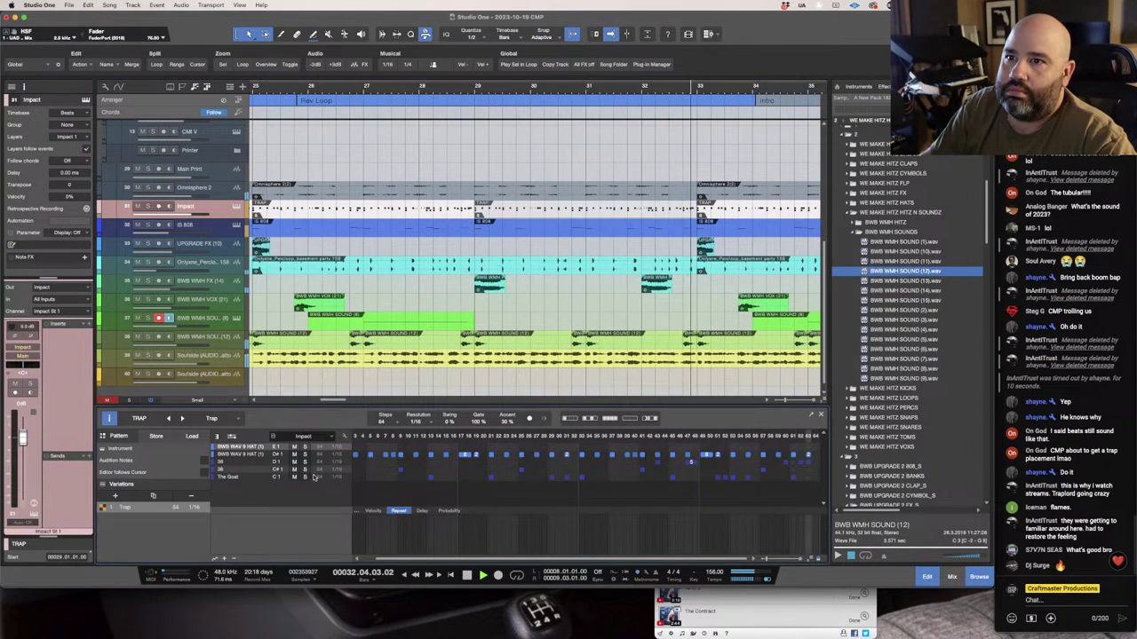
left_click(152, 496)
left_click(477, 86)
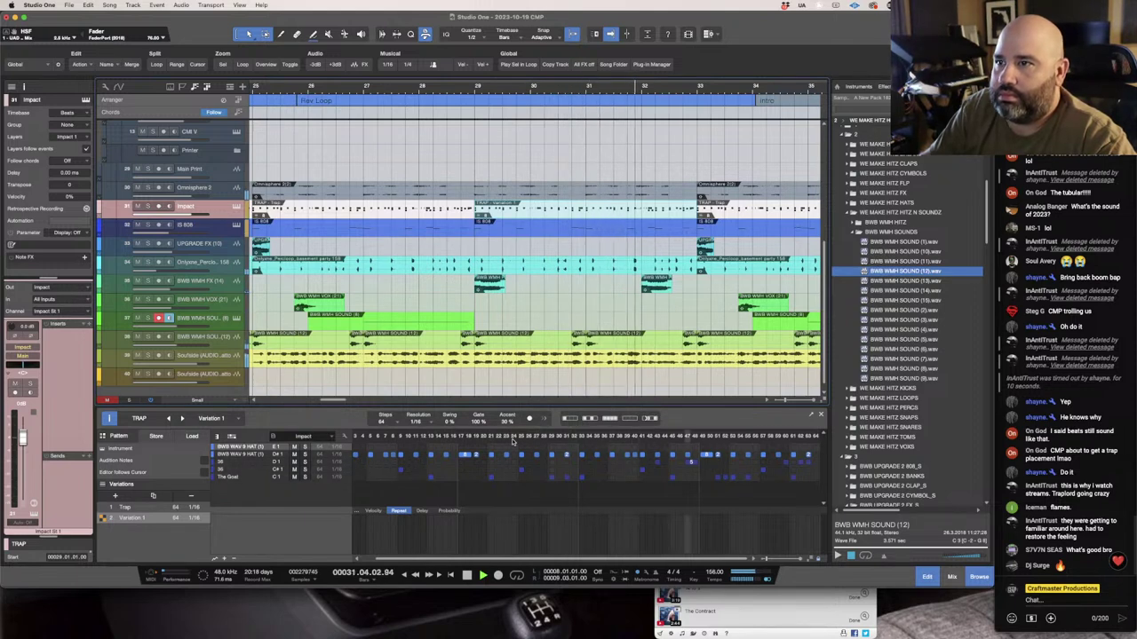
In Variation 1, clear the hi-hat and snare hits from steps 1 to 32 and put The Goat kicks on every beat there.
left_click(570, 419)
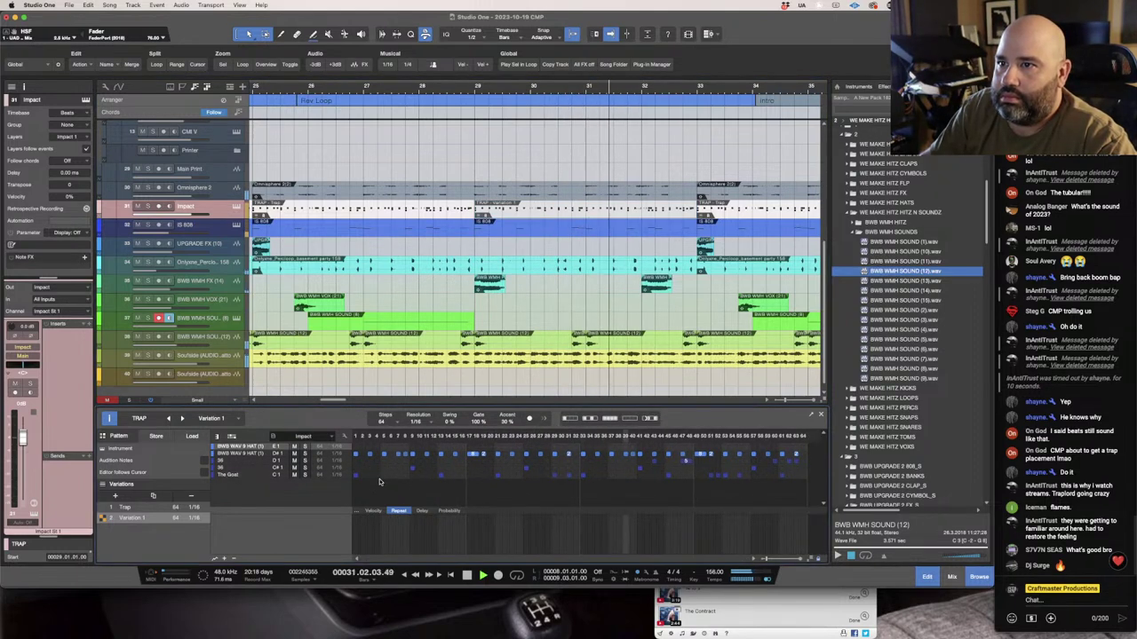
left_click(412, 474)
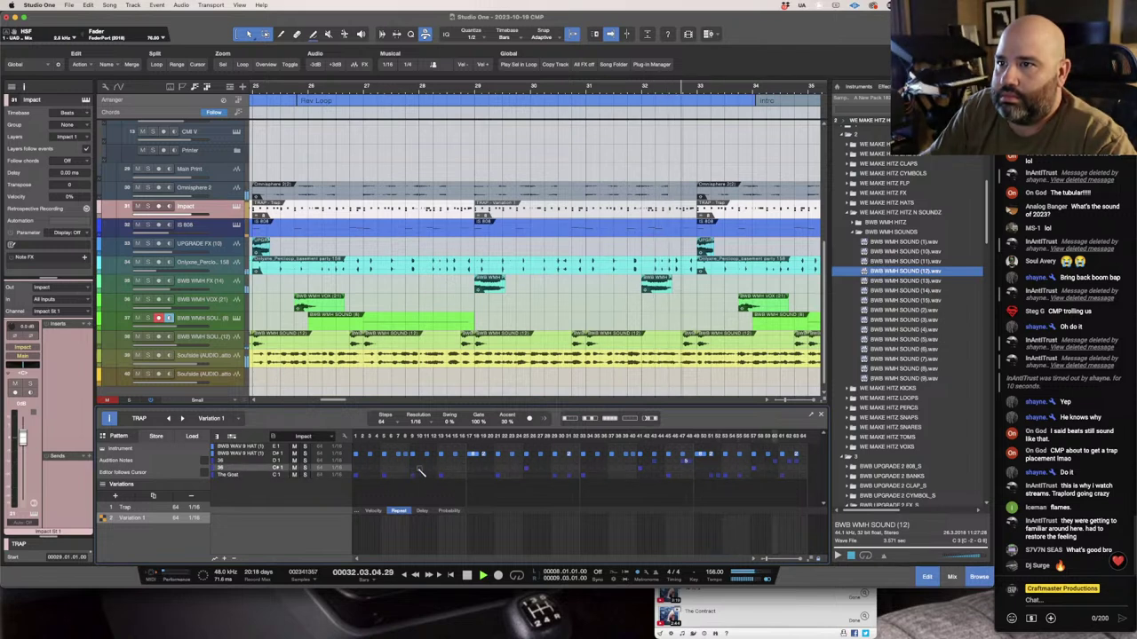
left_click(447, 87)
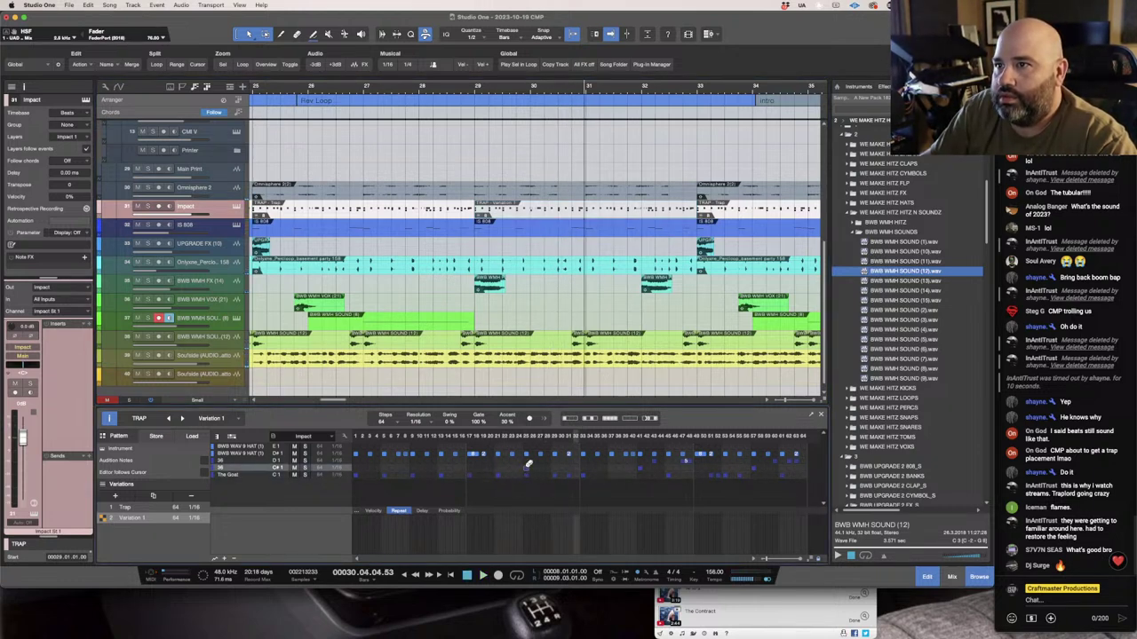
left_click_drag(359, 448, 478, 449)
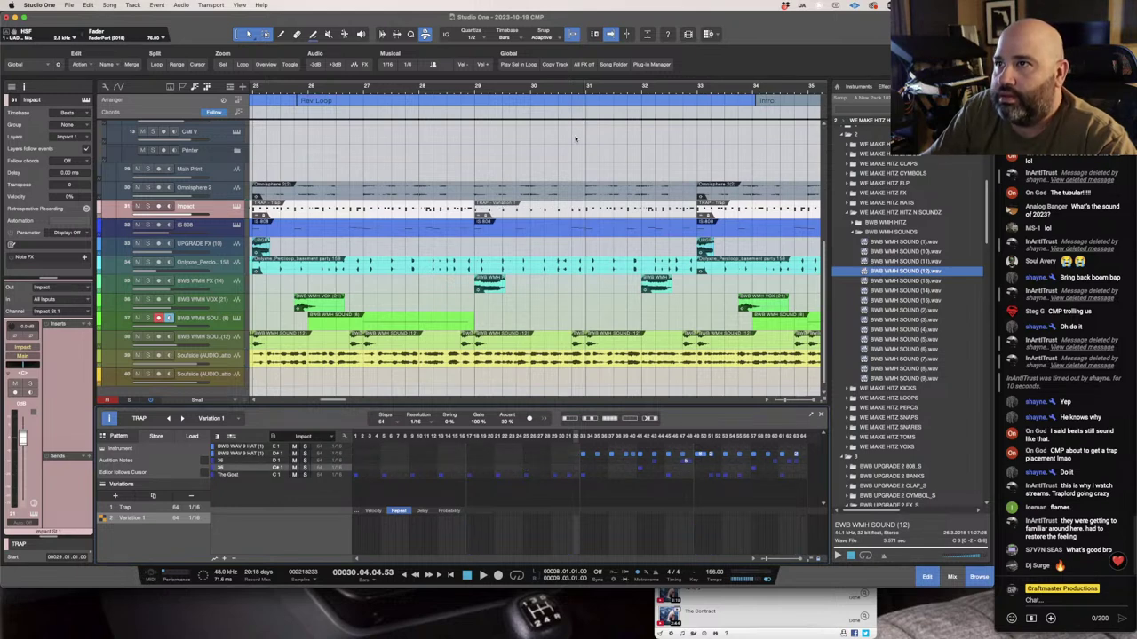
left_click(440, 85)
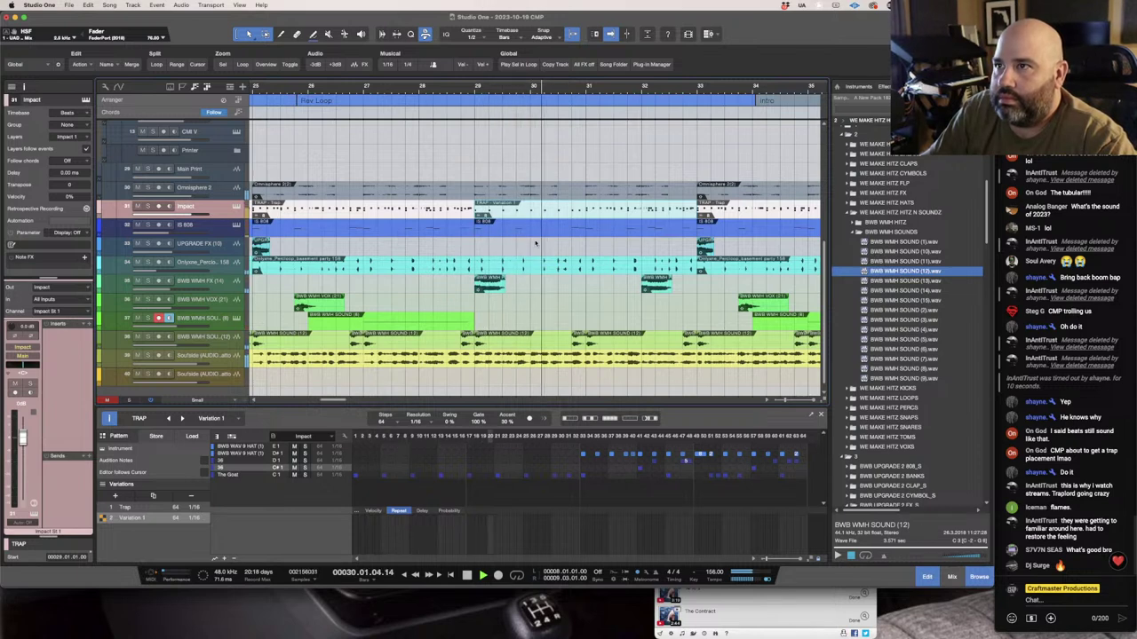
left_click(588, 476)
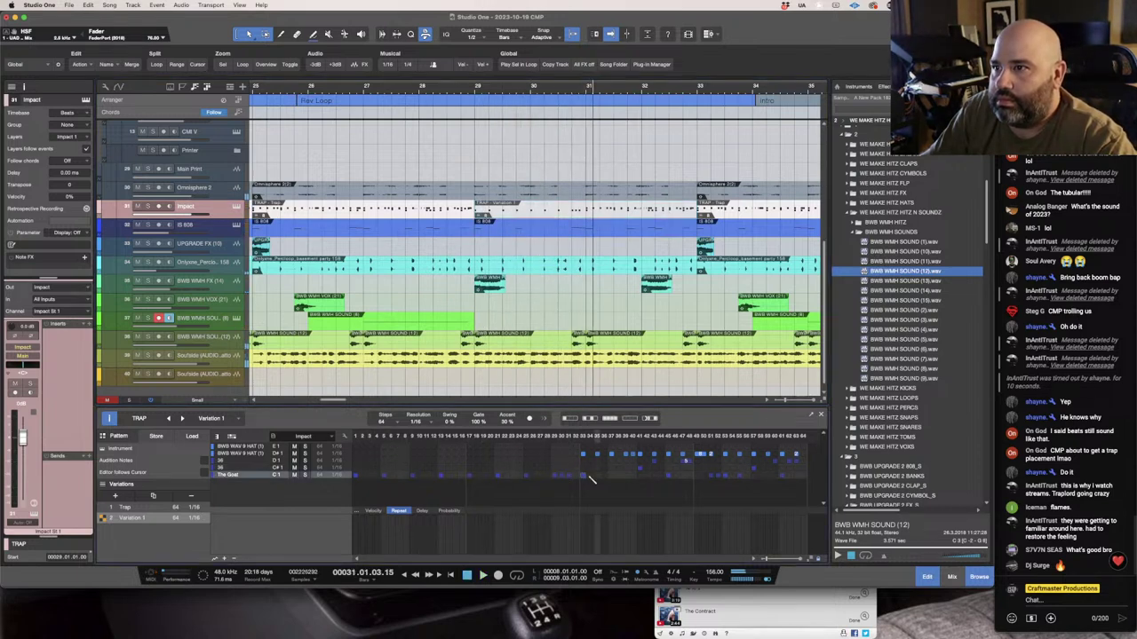
Add C3 notes on the beats of bars 29 and 30 in the IS 808 clip, with faster repeats ending bar 30, and play it back.
left_click(505, 231)
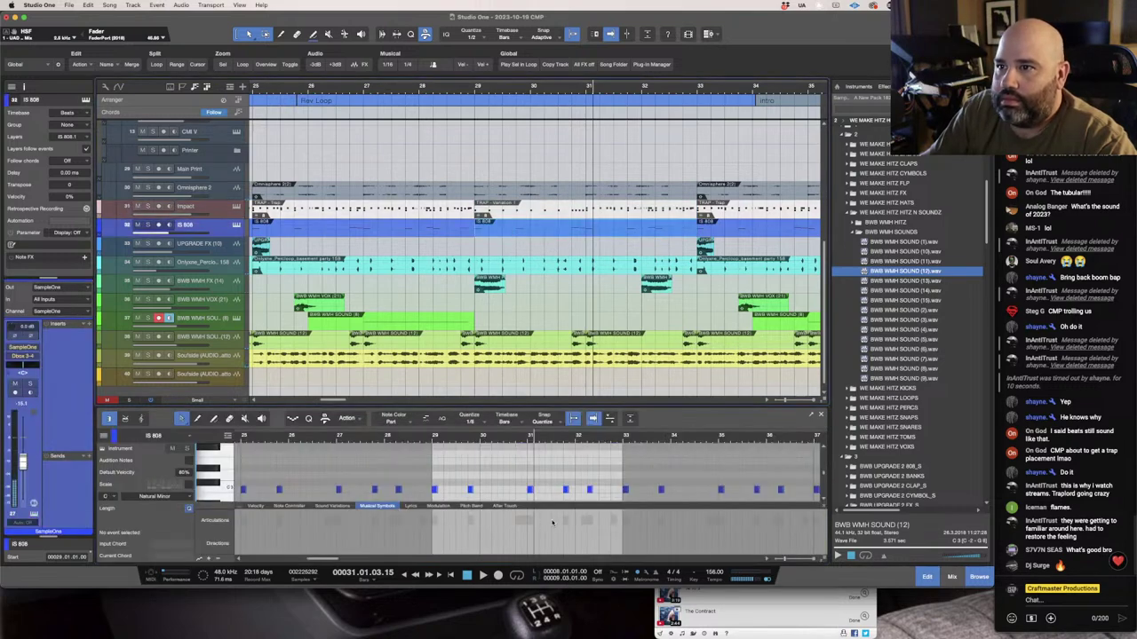
left_click(446, 490)
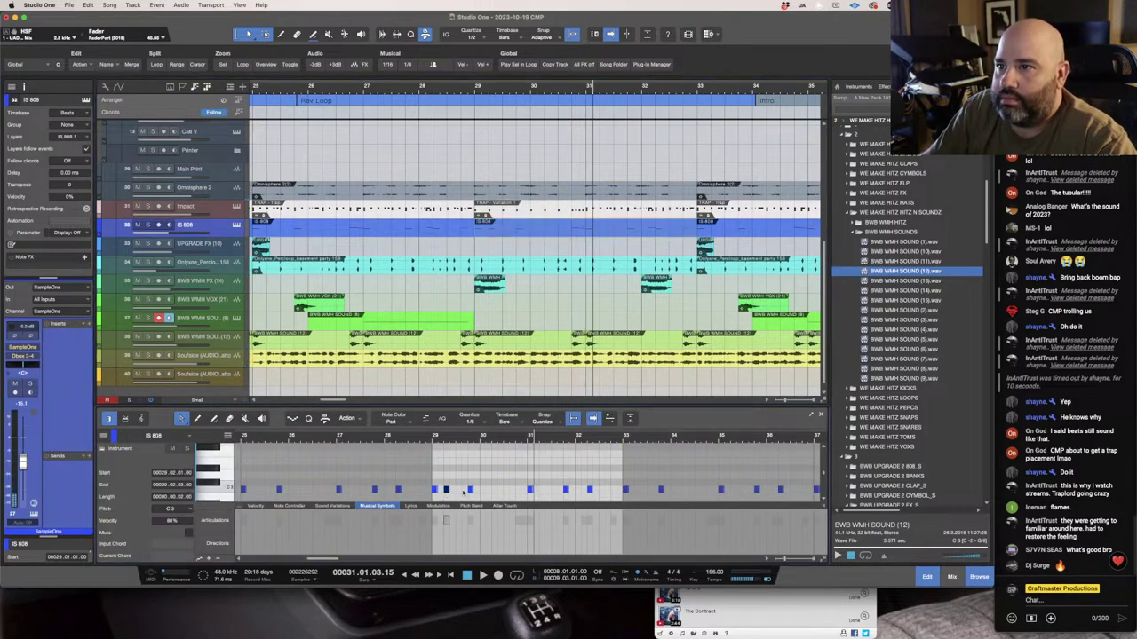
left_click(459, 490)
left_click(482, 491)
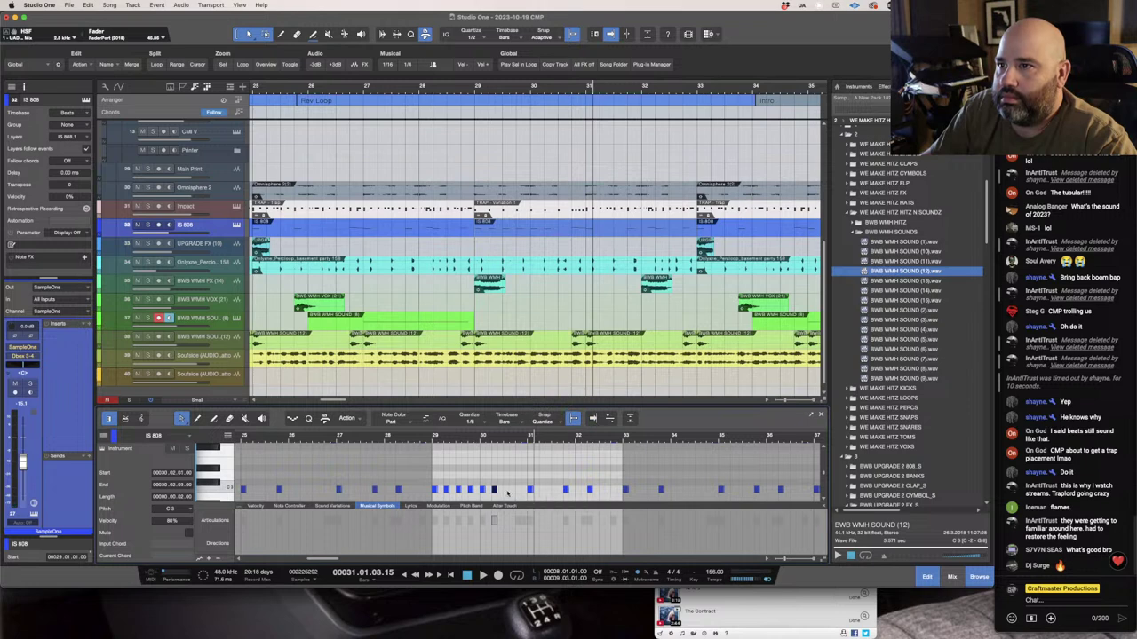
left_click(512, 490)
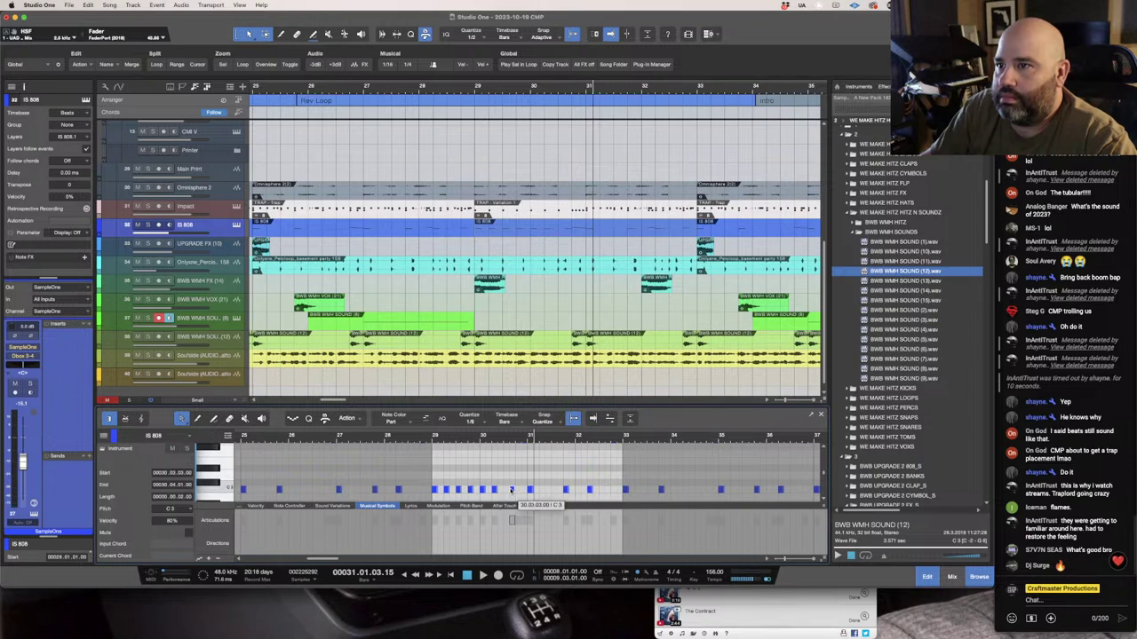
left_click(518, 490)
left_click(526, 490)
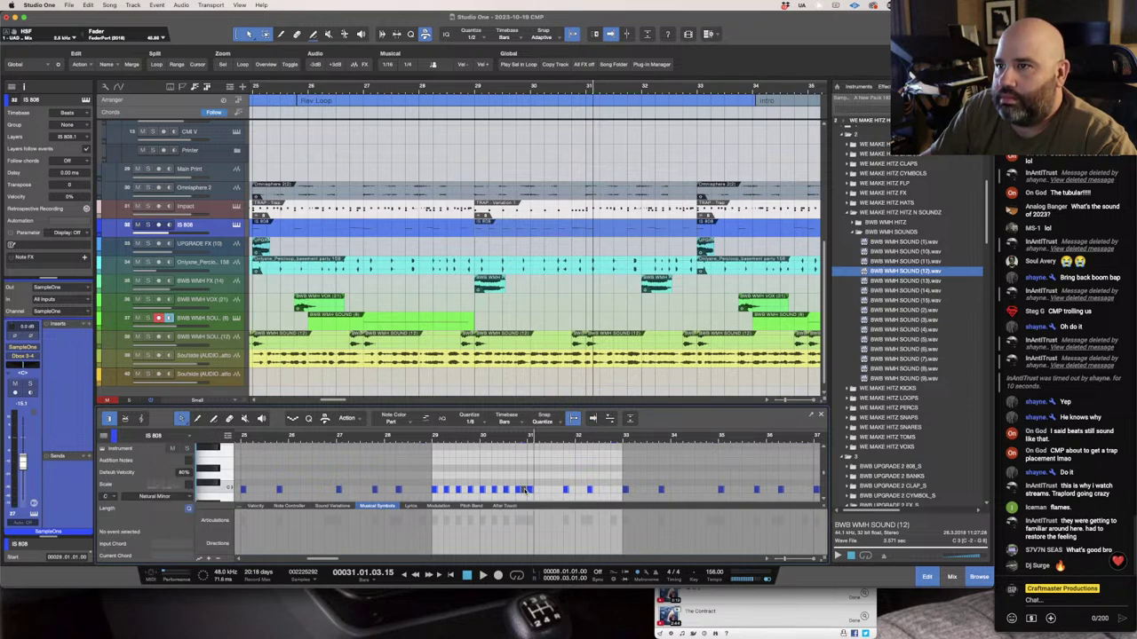
left_click(525, 490)
left_click(464, 90)
key("space")
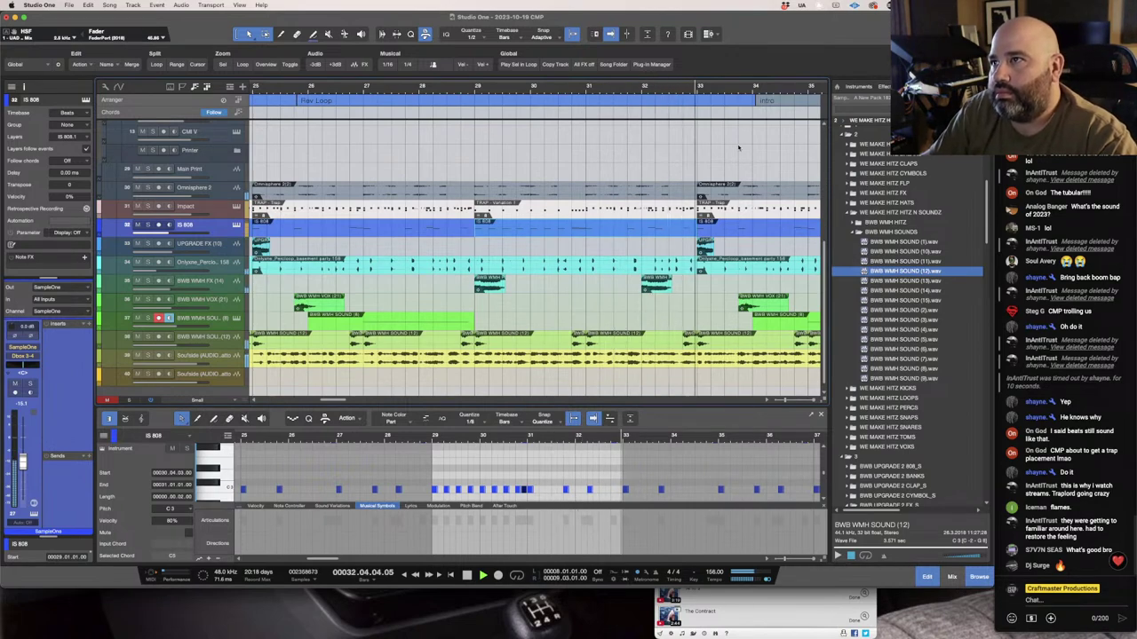
Delete the Impact clip at bar 37 and switch the Impact clip at bar 41 to Variation 1.
left_click_drag(485, 89, 409, 70)
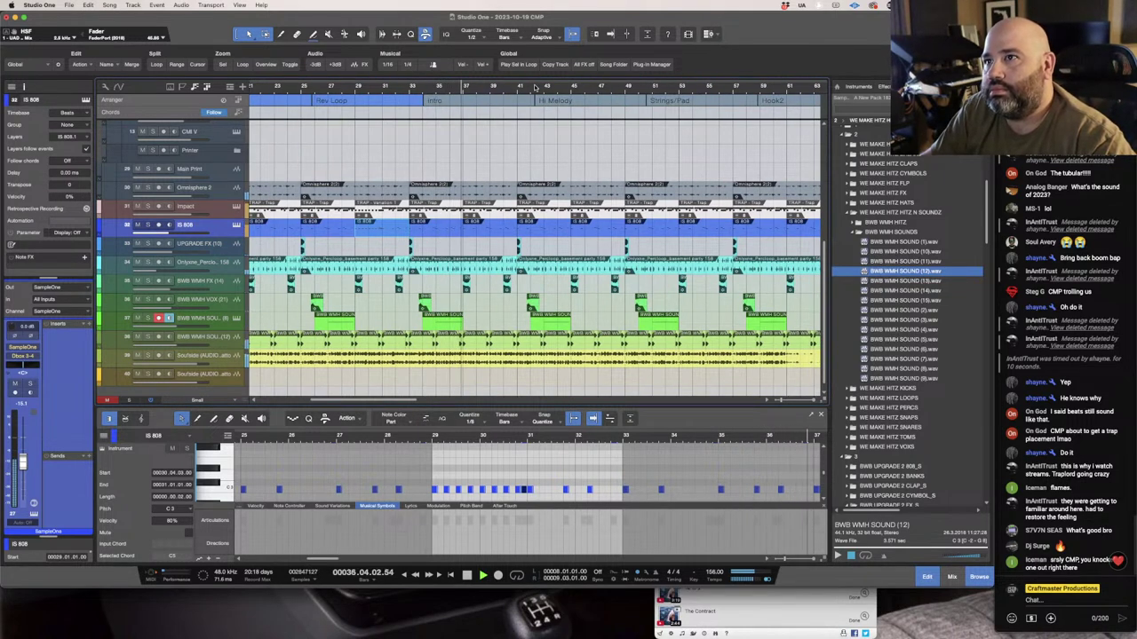
left_click_drag(533, 87, 558, 103)
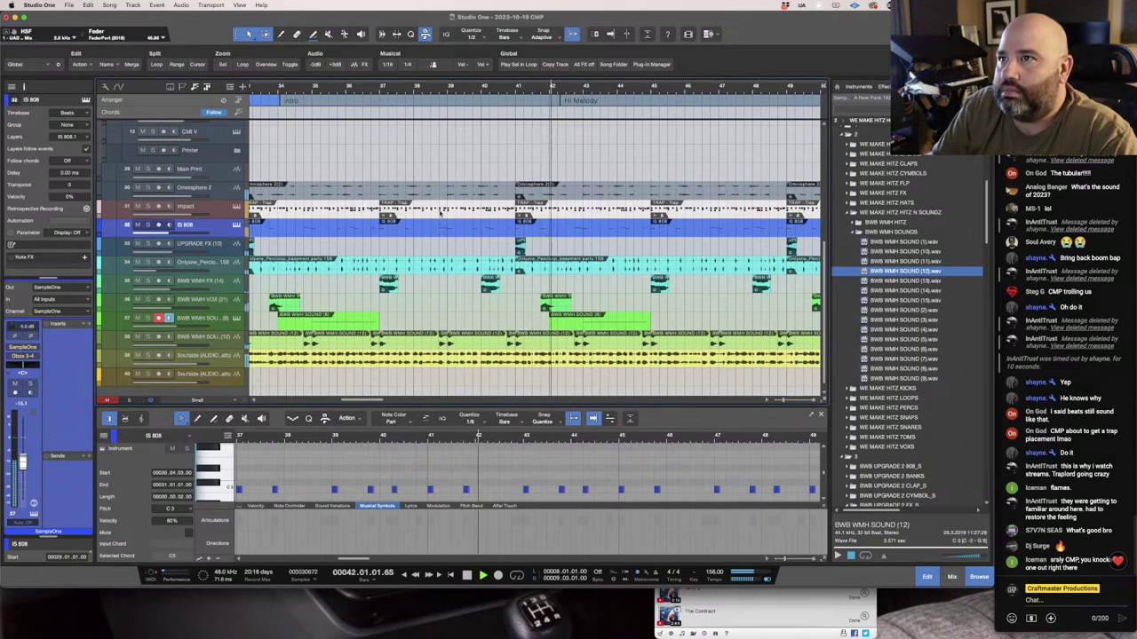
left_click(442, 209)
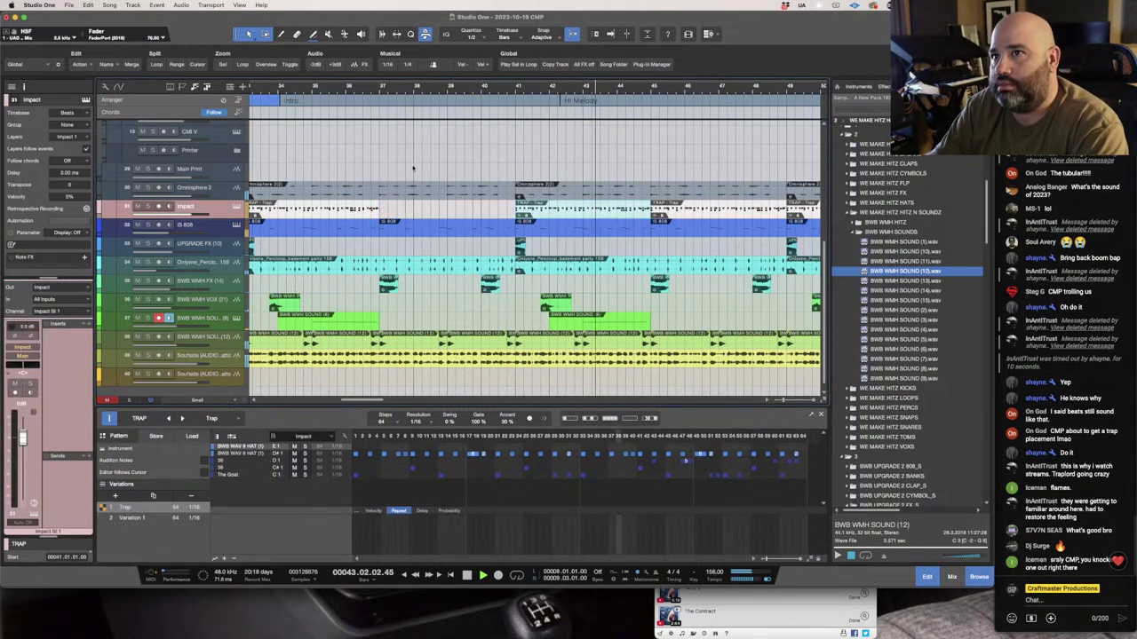
left_click(363, 88)
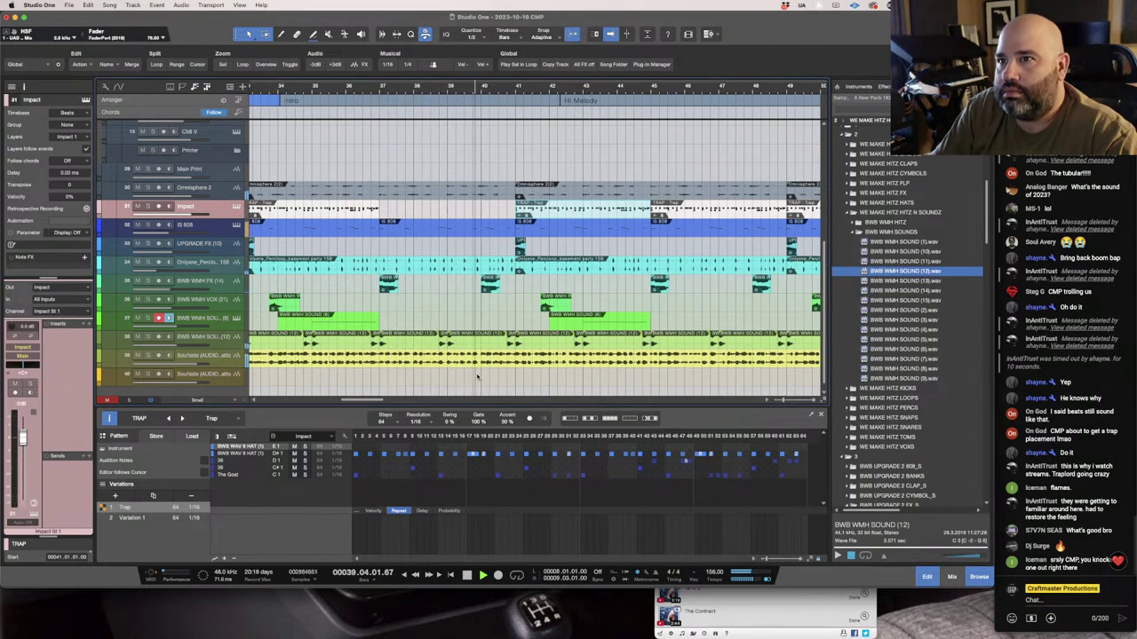
left_click(133, 517)
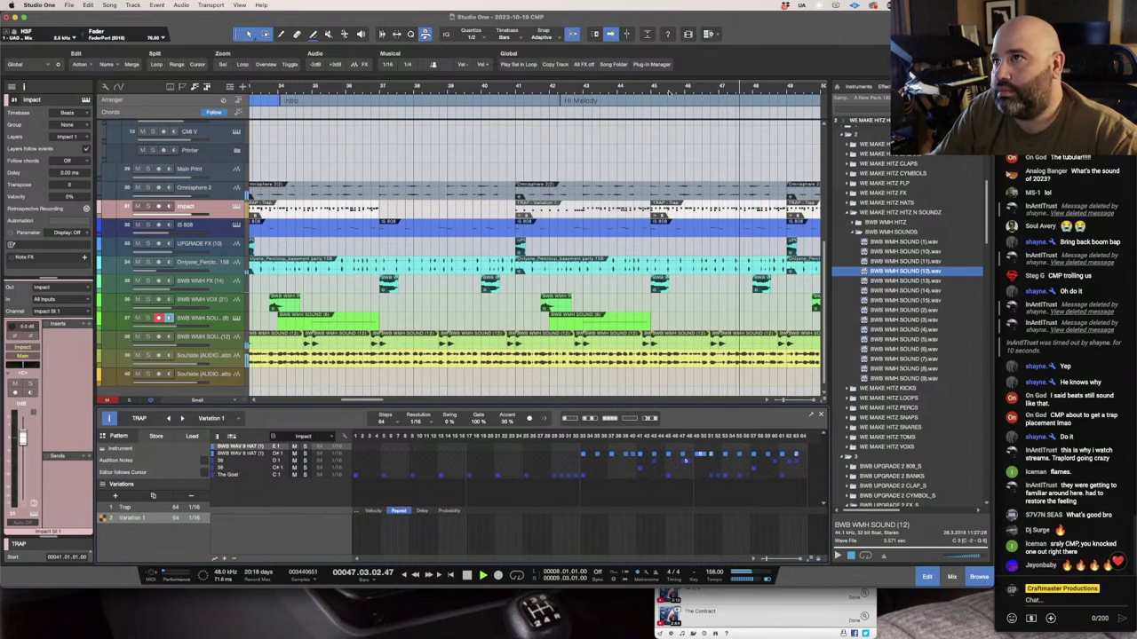
Delete the Impact clips between bars 57 and 65 and the IS 808 clips from bar 65 to the end.
scroll(479, 79, "down", 3)
scroll(475, 79, "up", 1)
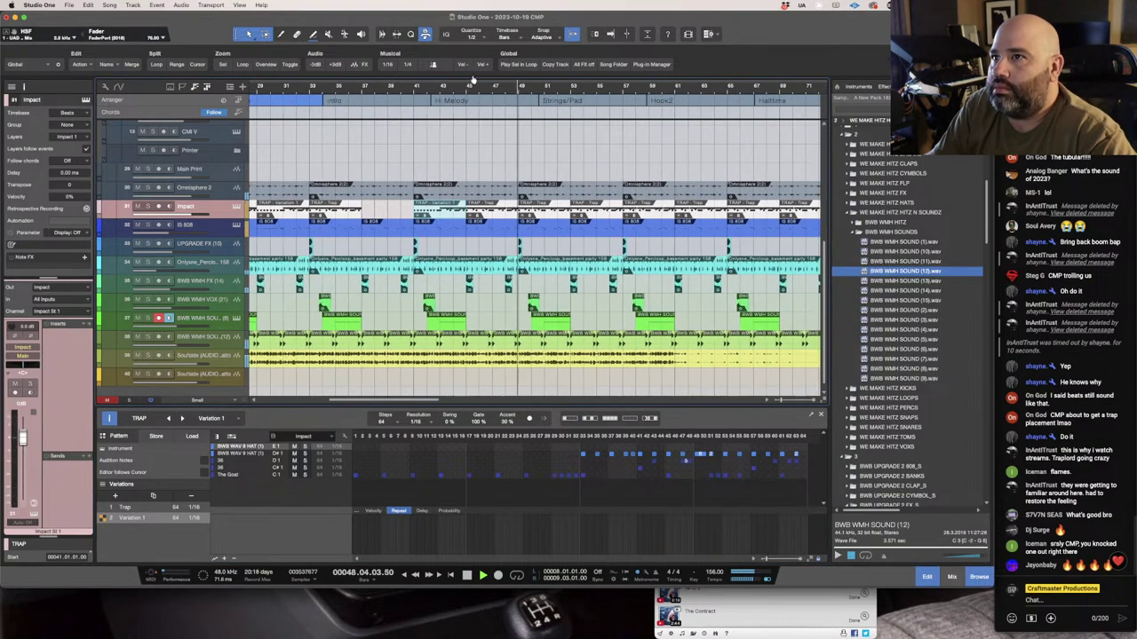
scroll(474, 79, "down", 2)
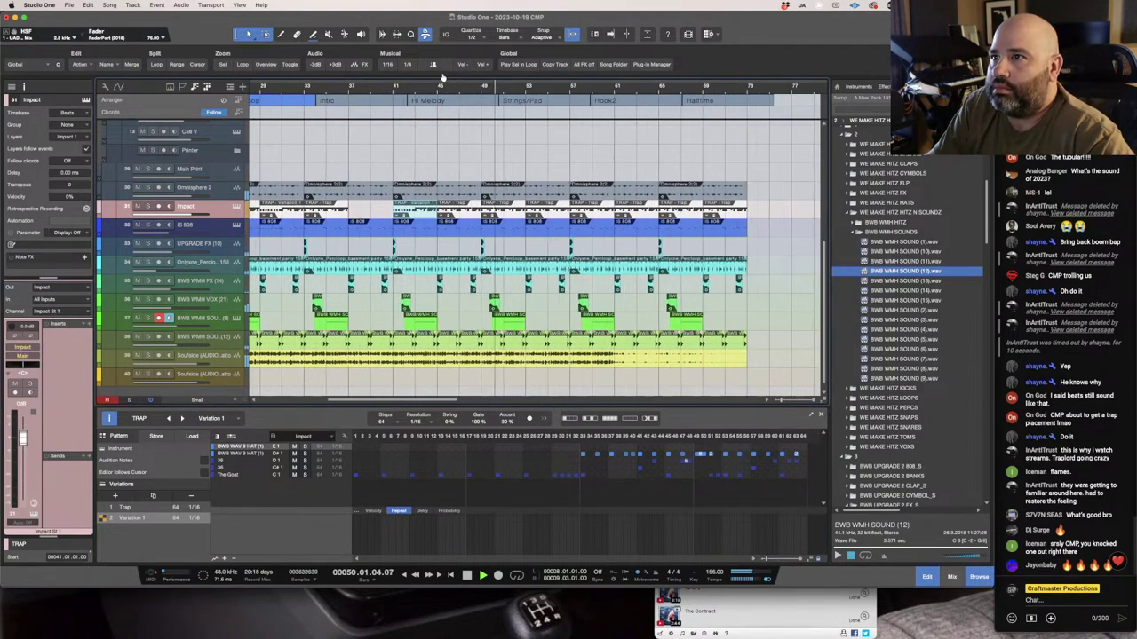
left_click(606, 213)
key("Delete")
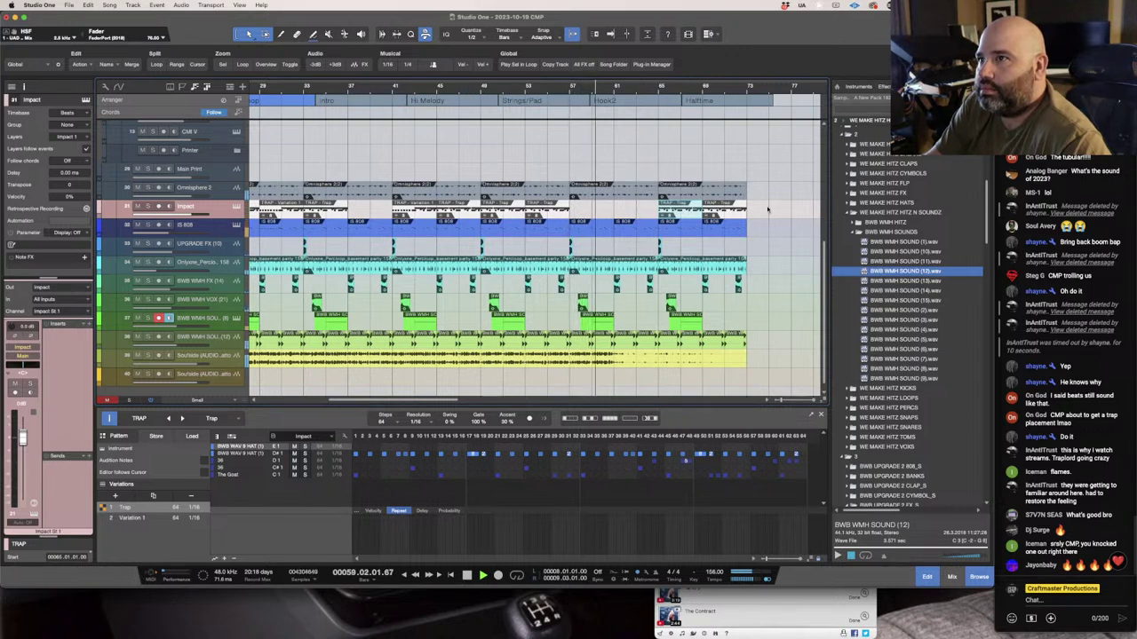
left_click(682, 229)
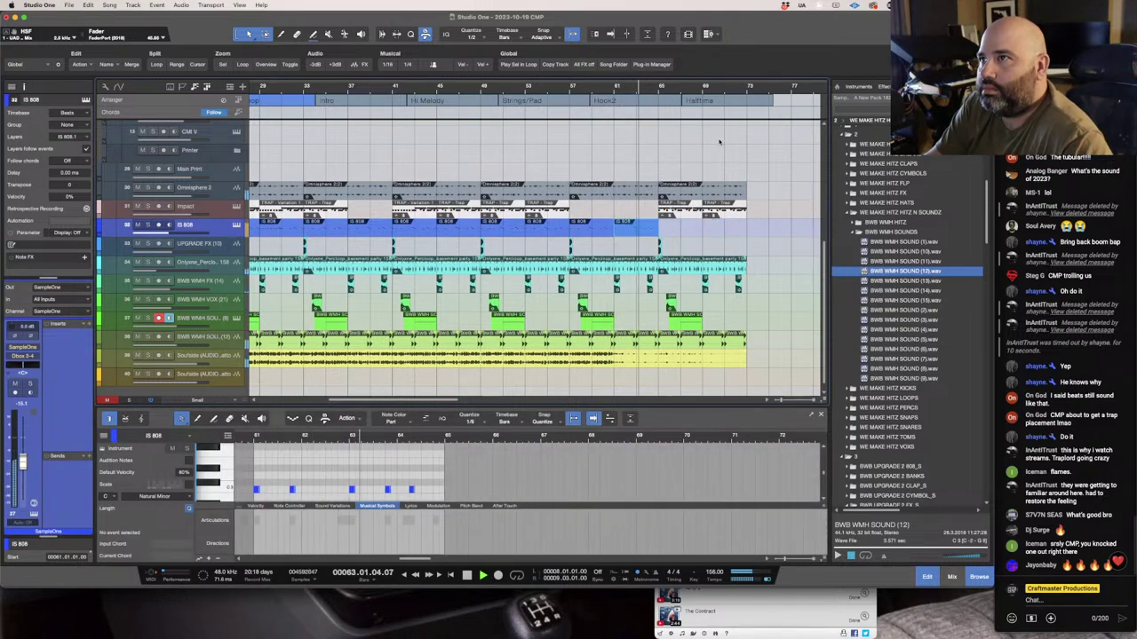
Remove the Impact clip at bar 69 and shorten the last Onlyxne percussion loop clip to end at bar 69.
key("w")
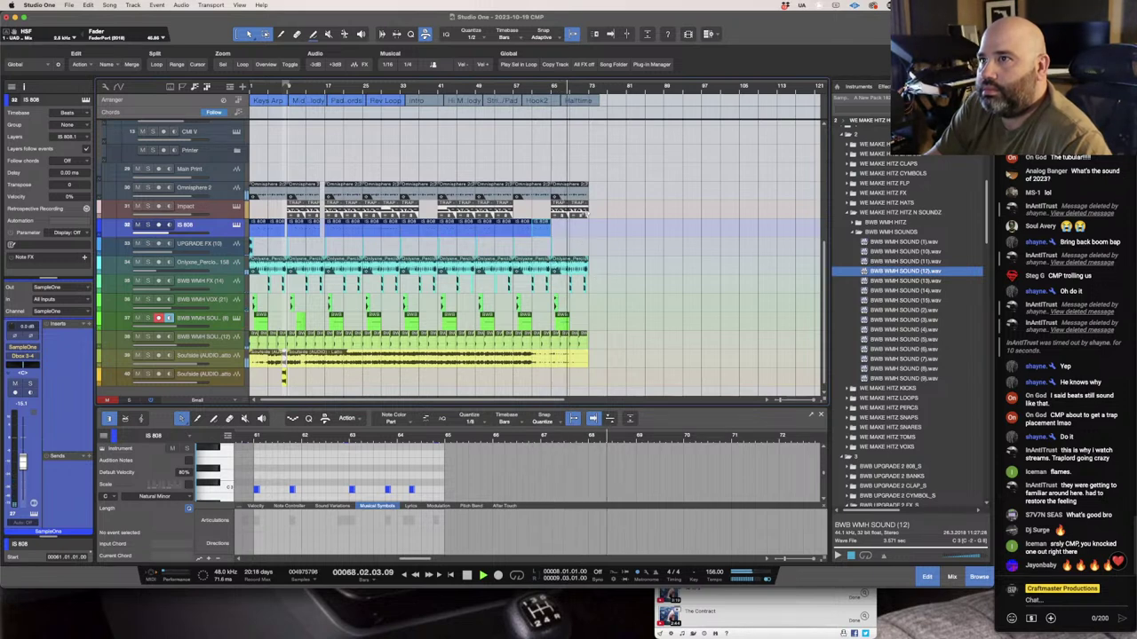
key("Up")
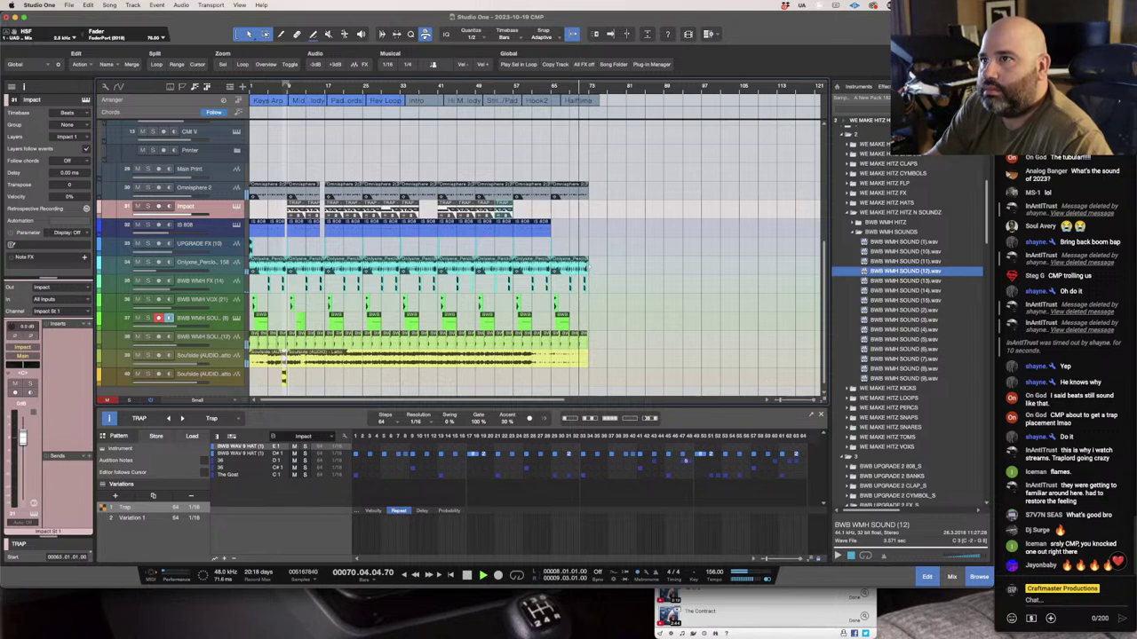
left_click(581, 271)
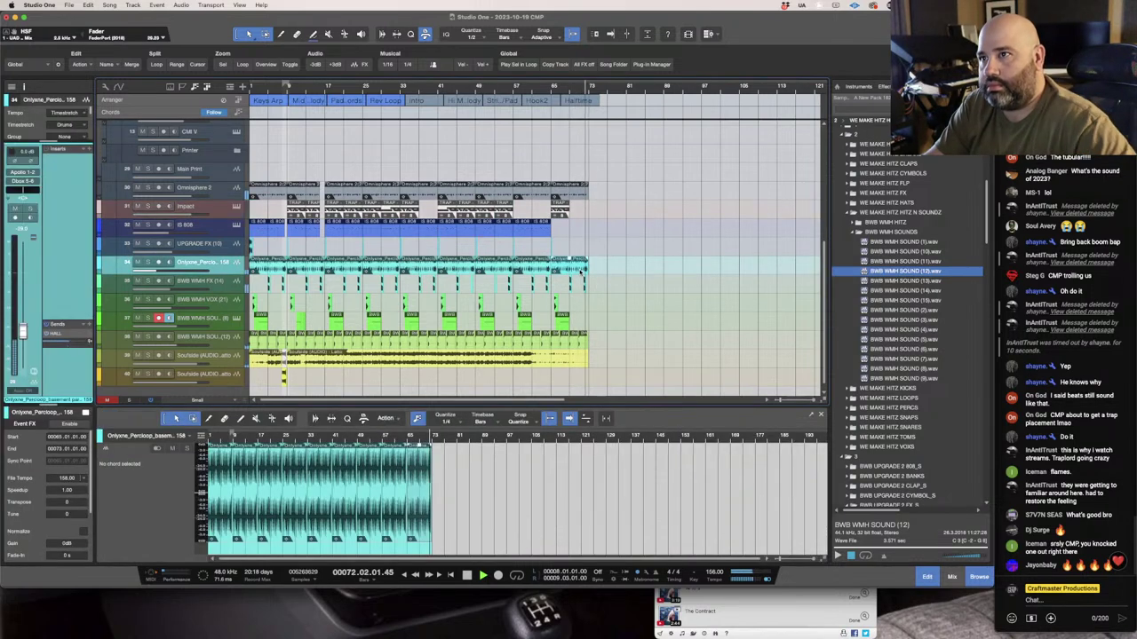
left_click_drag(587, 267, 568, 269)
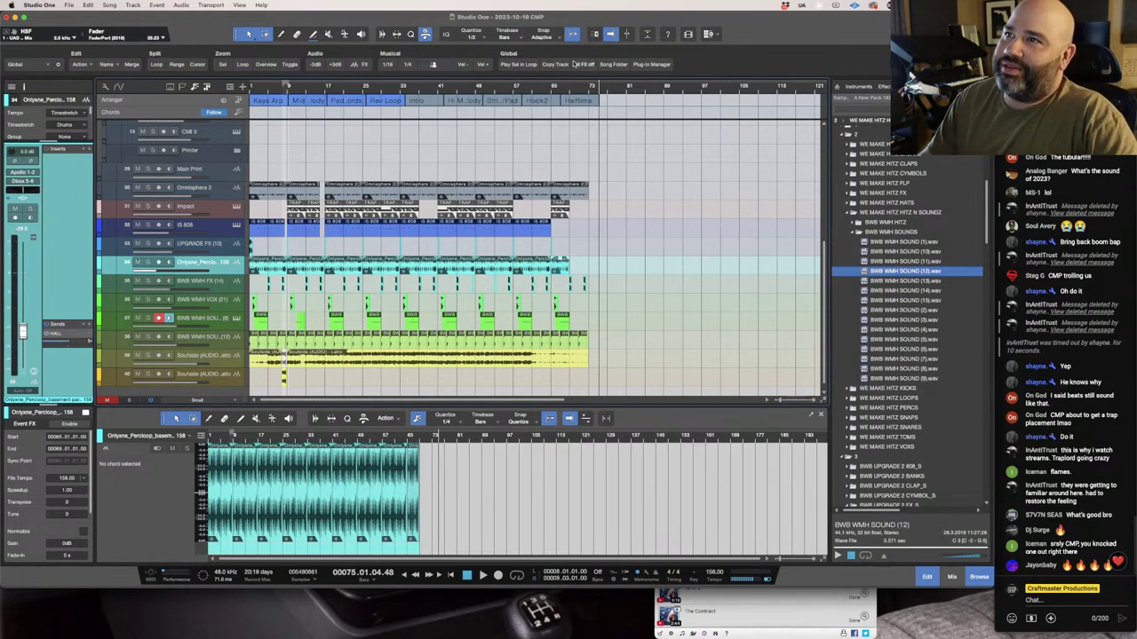
Set the loop range to span the whole song from bar 1 to bar 73.
scroll(567, 92, "down", 5)
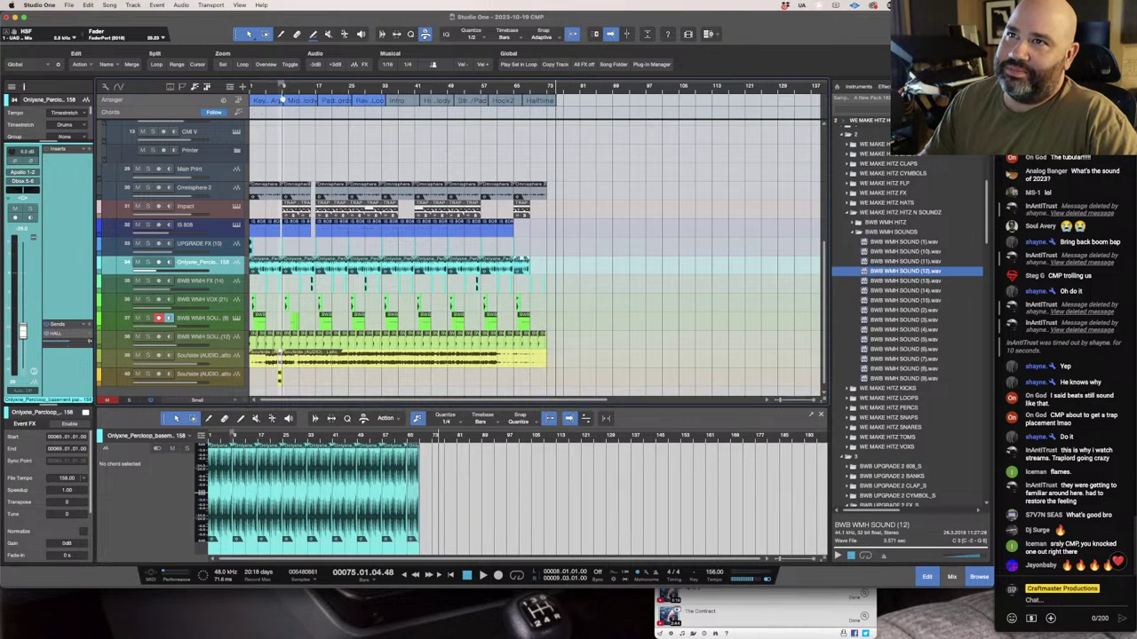
scroll(284, 99, "up", 5)
scroll(293, 91, "down", 3)
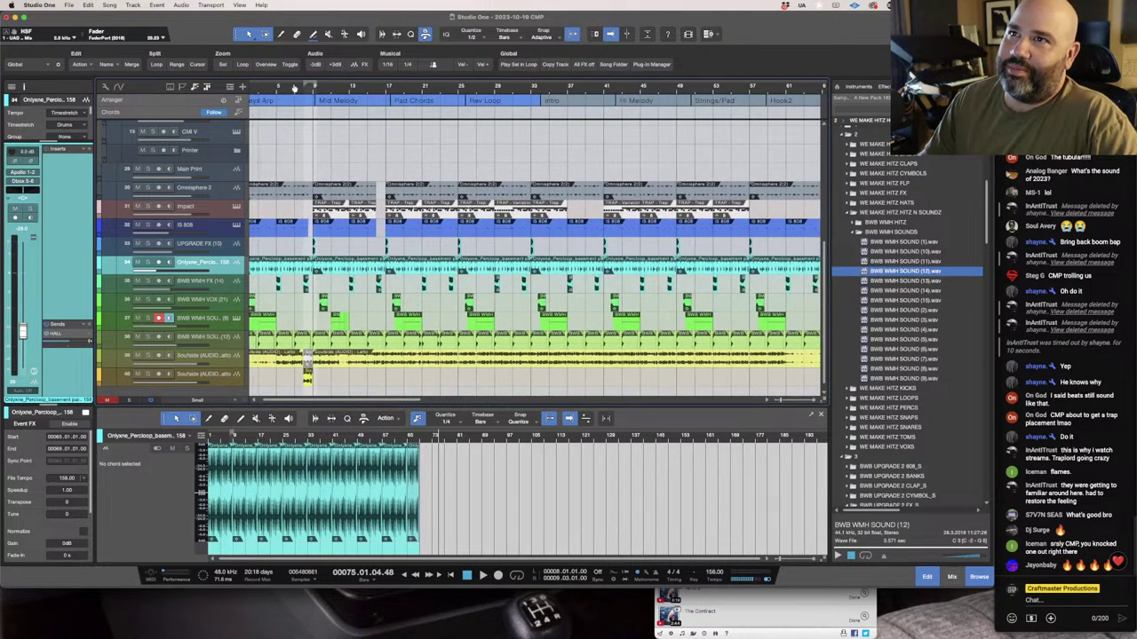
left_click(244, 88)
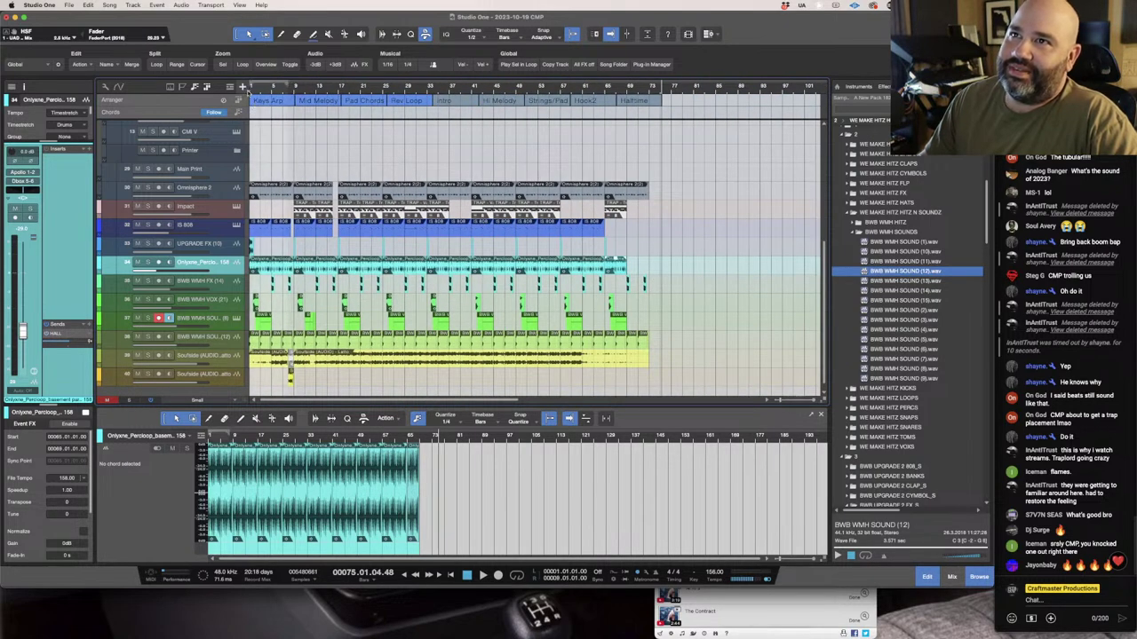
left_click_drag(290, 86, 649, 163)
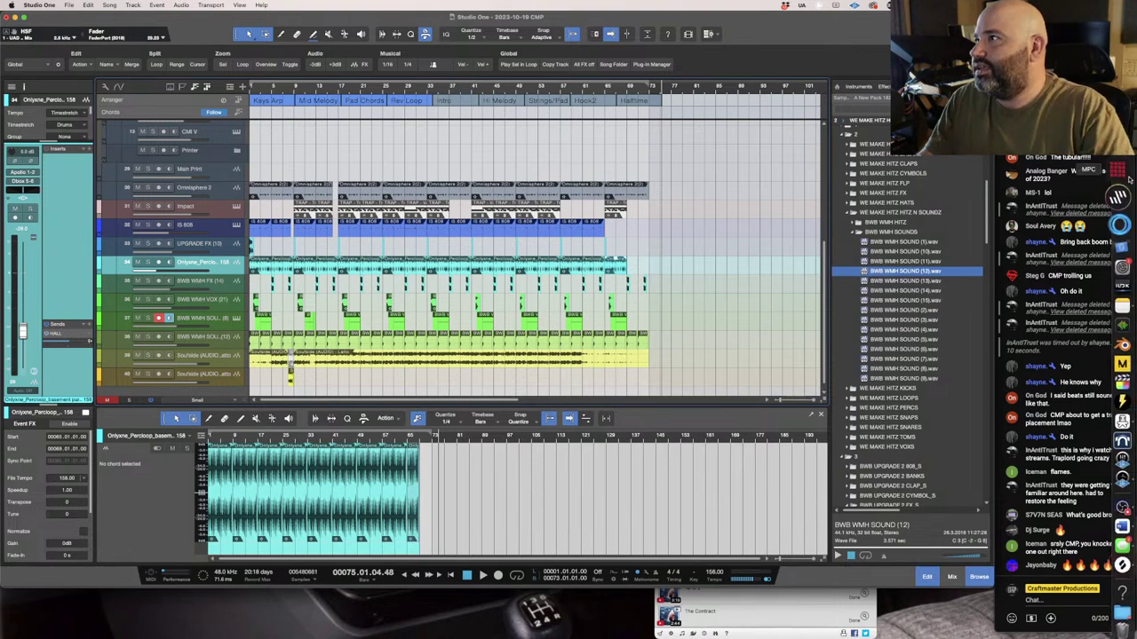
Switch to Chrome, listen to the original Latto - Soufside audio on YouTube, pause it and minimize the browser window.
right_click(1121, 174)
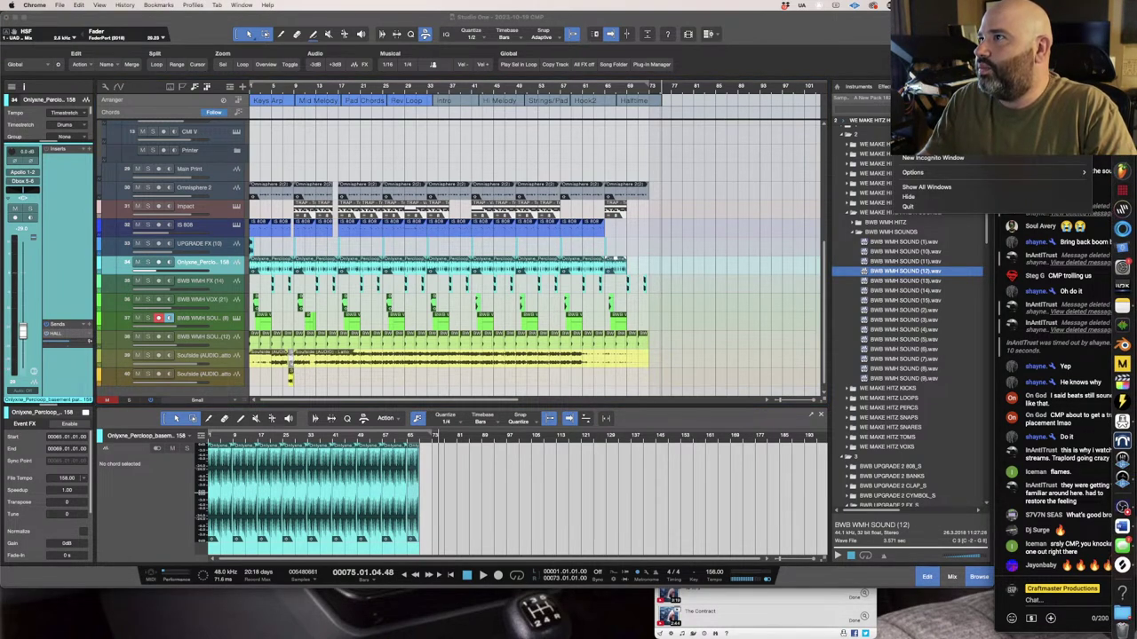
left_click(926, 187)
left_click(95, 450)
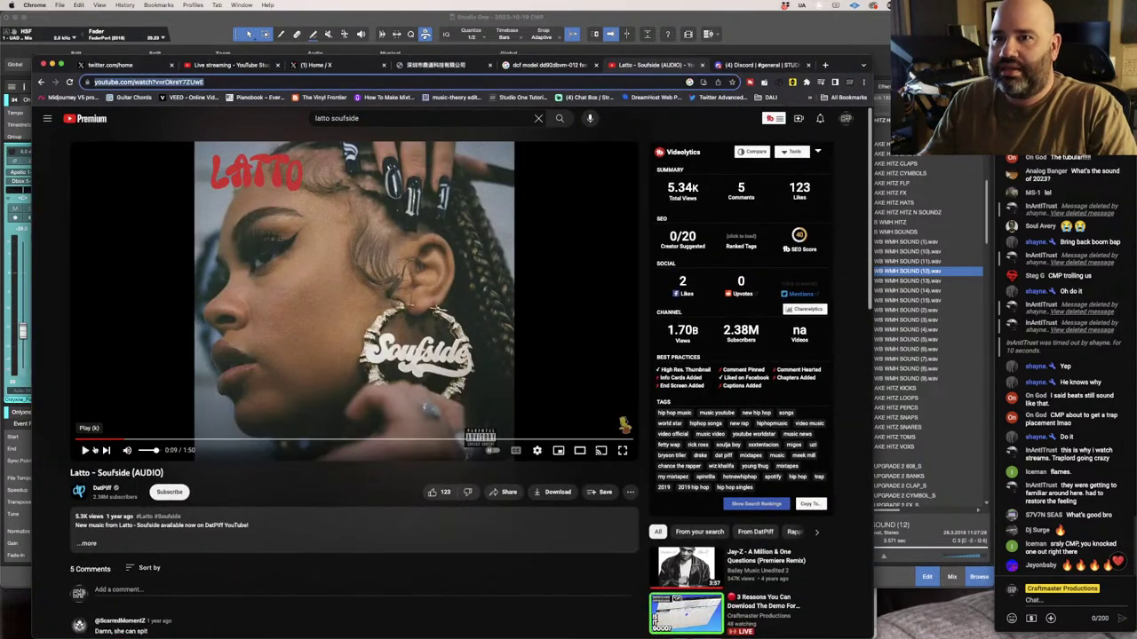
left_click(95, 450)
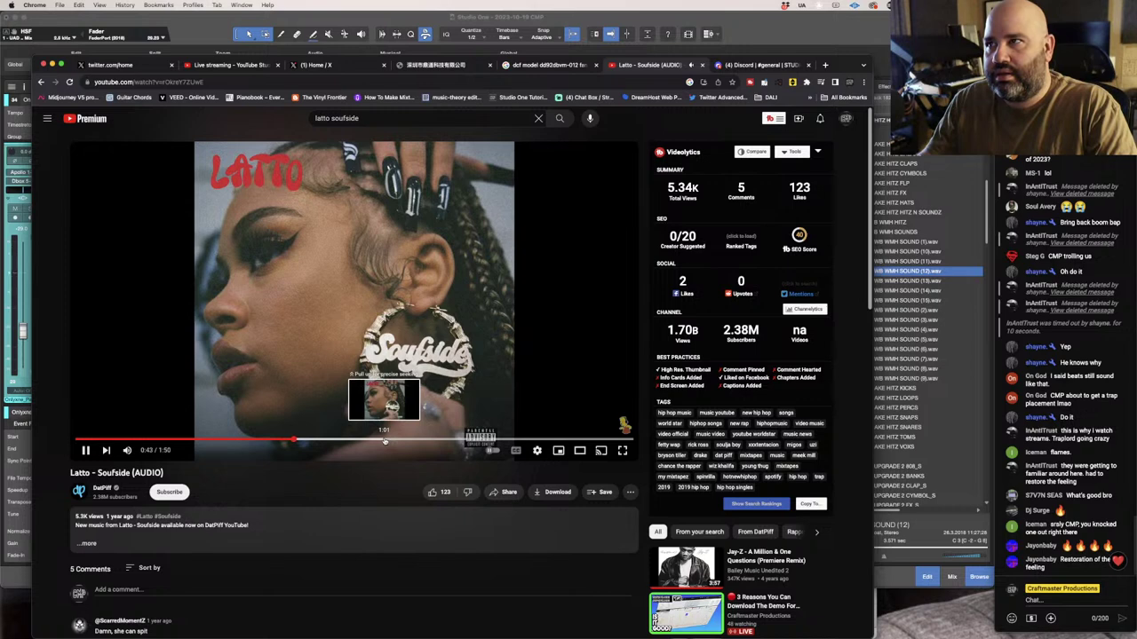
left_click(89, 451)
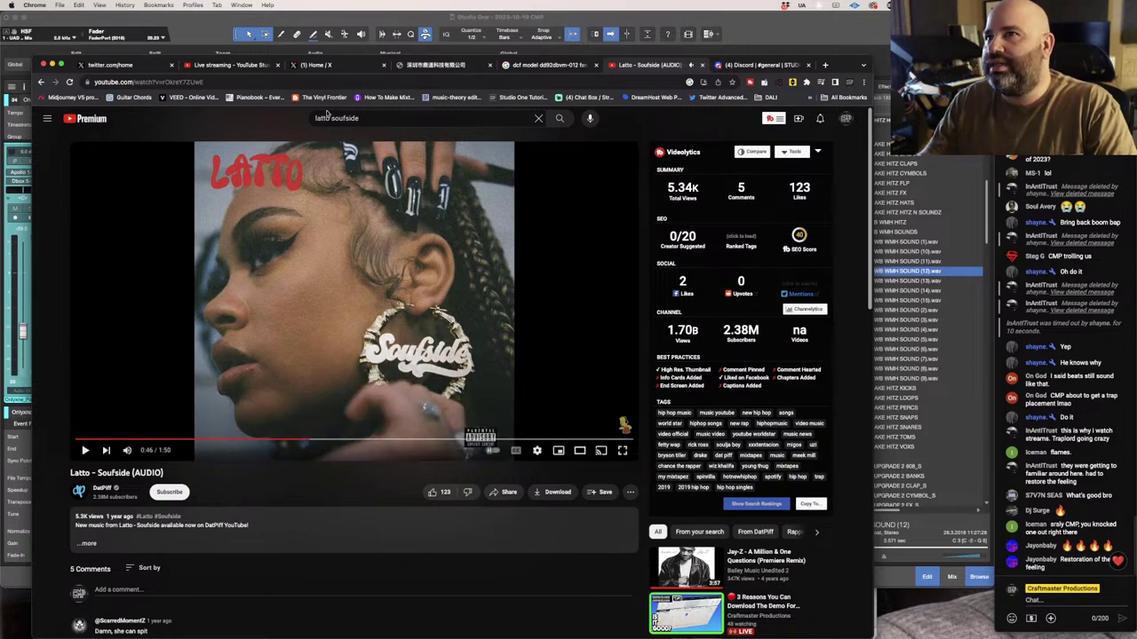
left_click(51, 65)
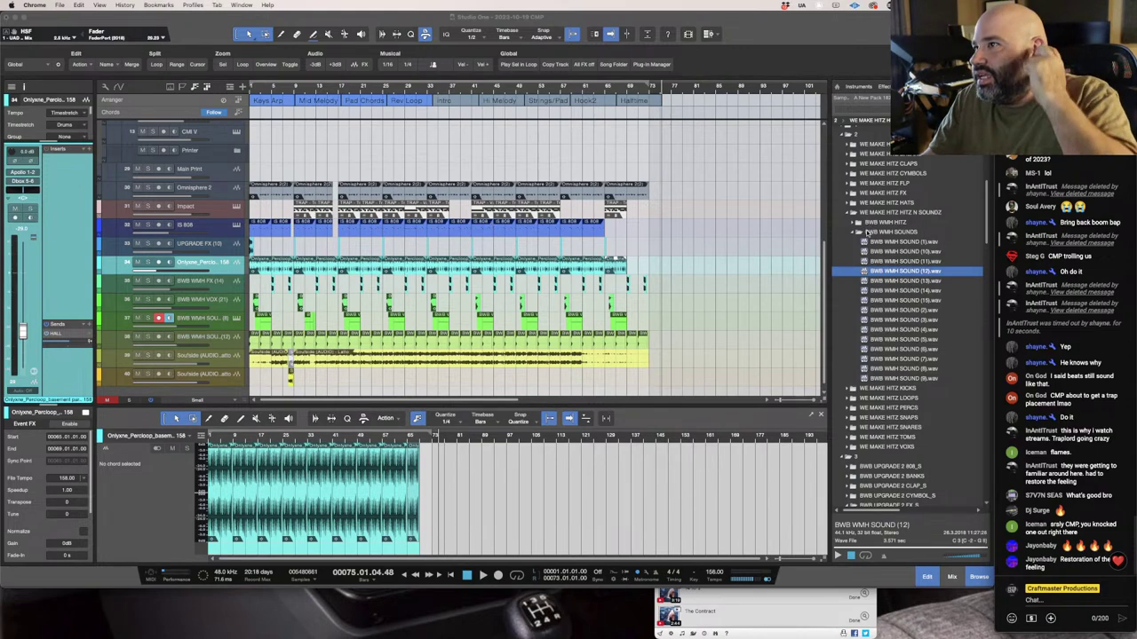
Expand the BWB WMH HITZ sample folder and audition several hits, including BWB WMH HIT (10), (18), (24) and (22).
left_click(853, 224)
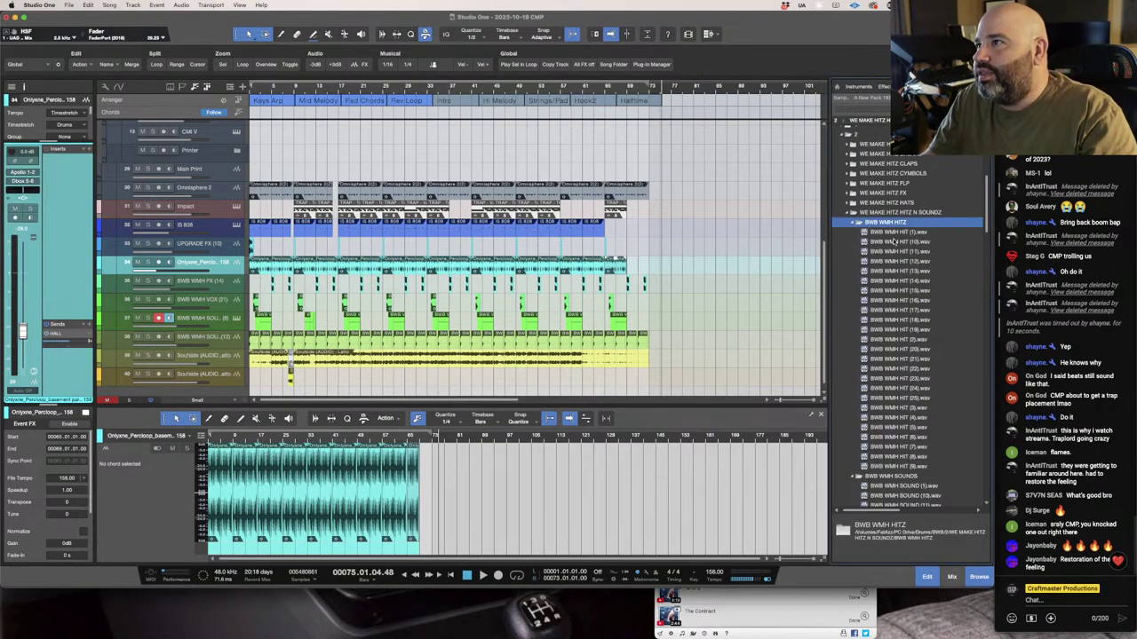
key("Down")
scroll(533, 293, "up", 1)
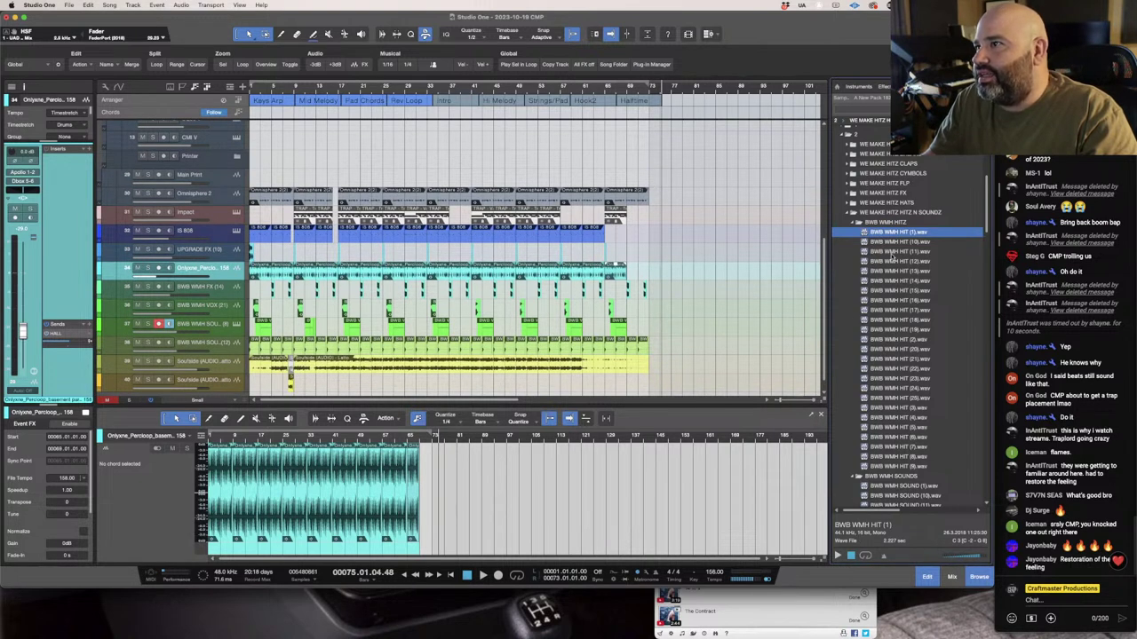
left_click(890, 242)
left_click(837, 555)
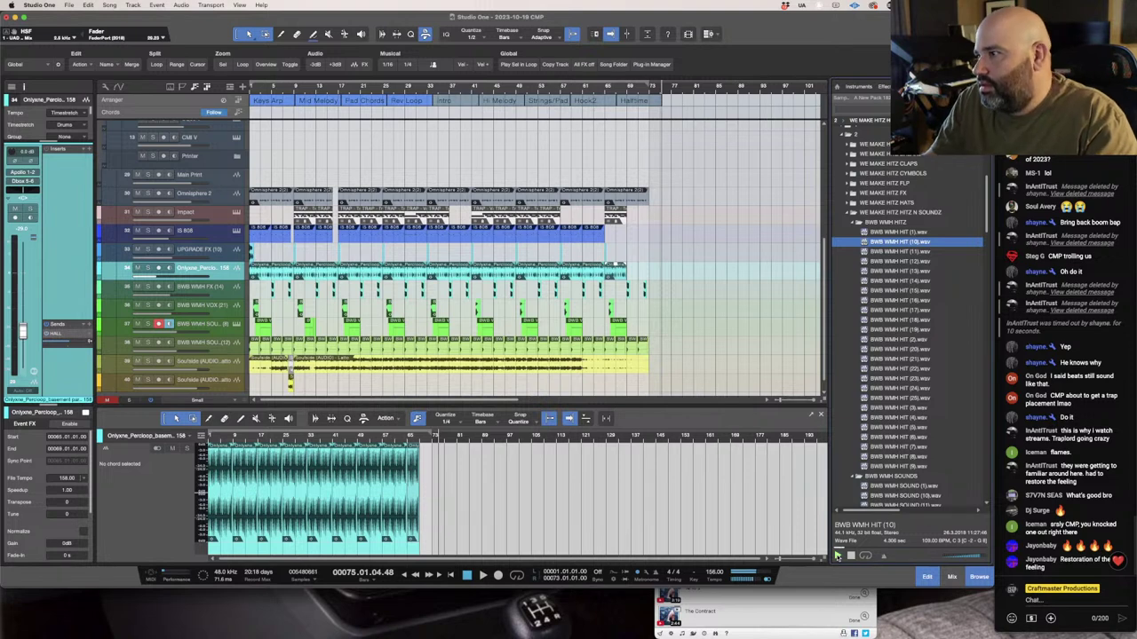
left_click(906, 320)
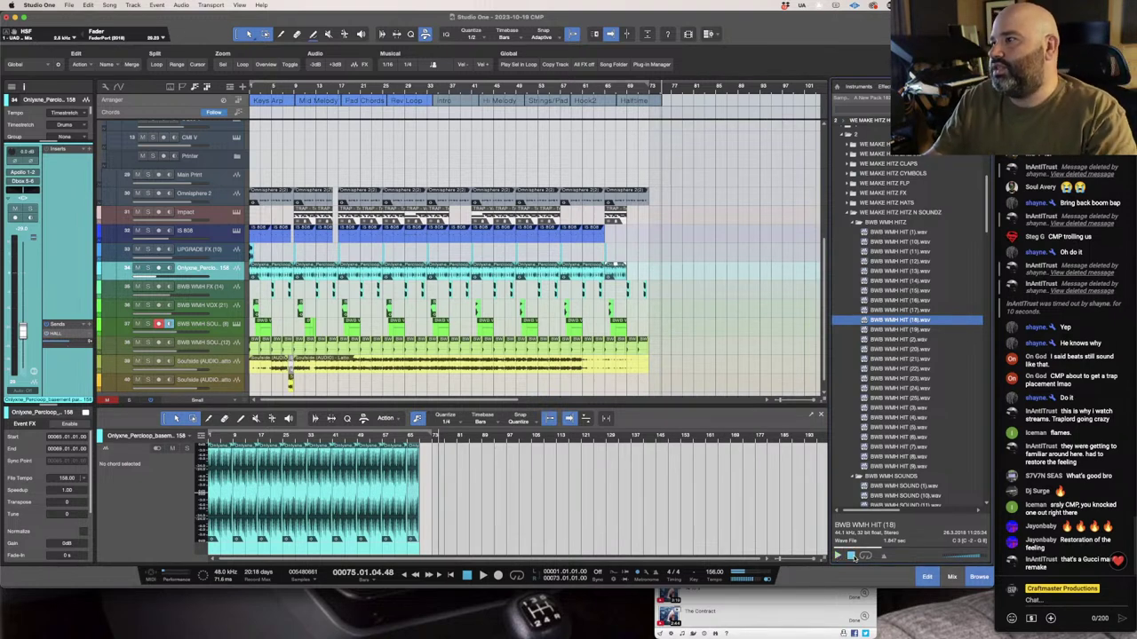
left_click(897, 361)
left_click(885, 419)
left_click(897, 391)
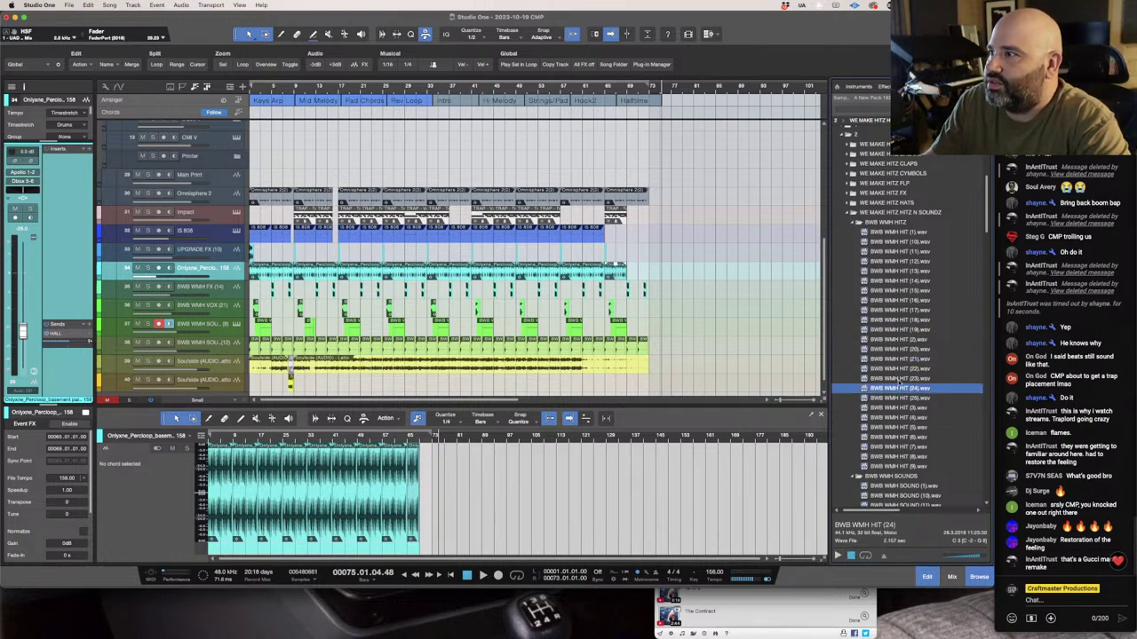
left_click(903, 369)
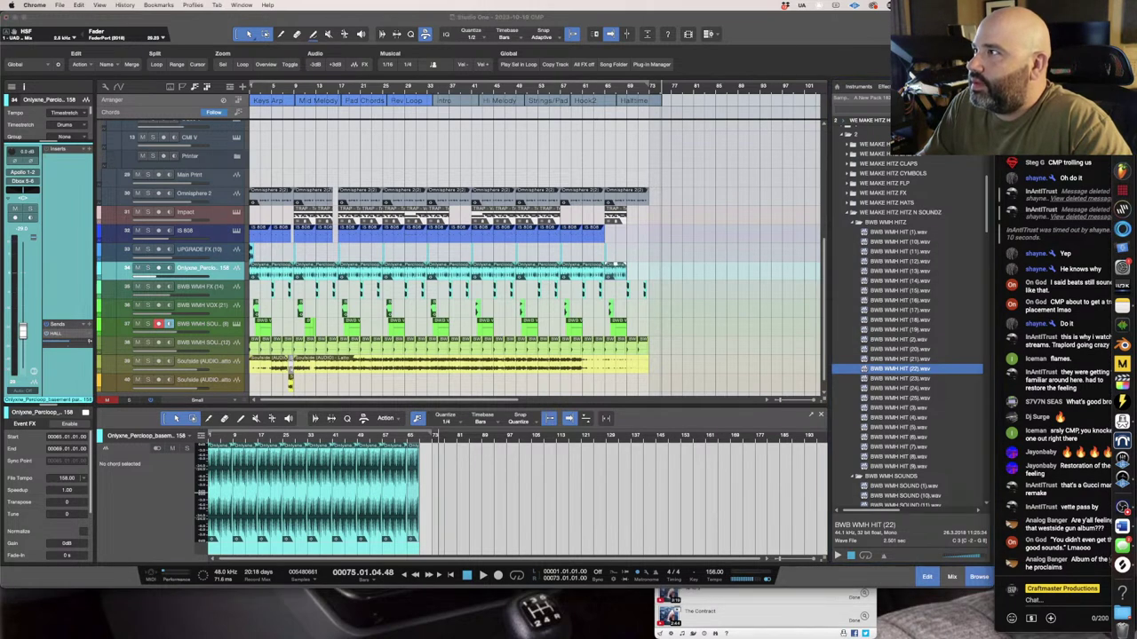
Switch back to Chrome, load tidal.com and open the TIDAL web player.
right_click(1122, 170)
left_click(933, 147)
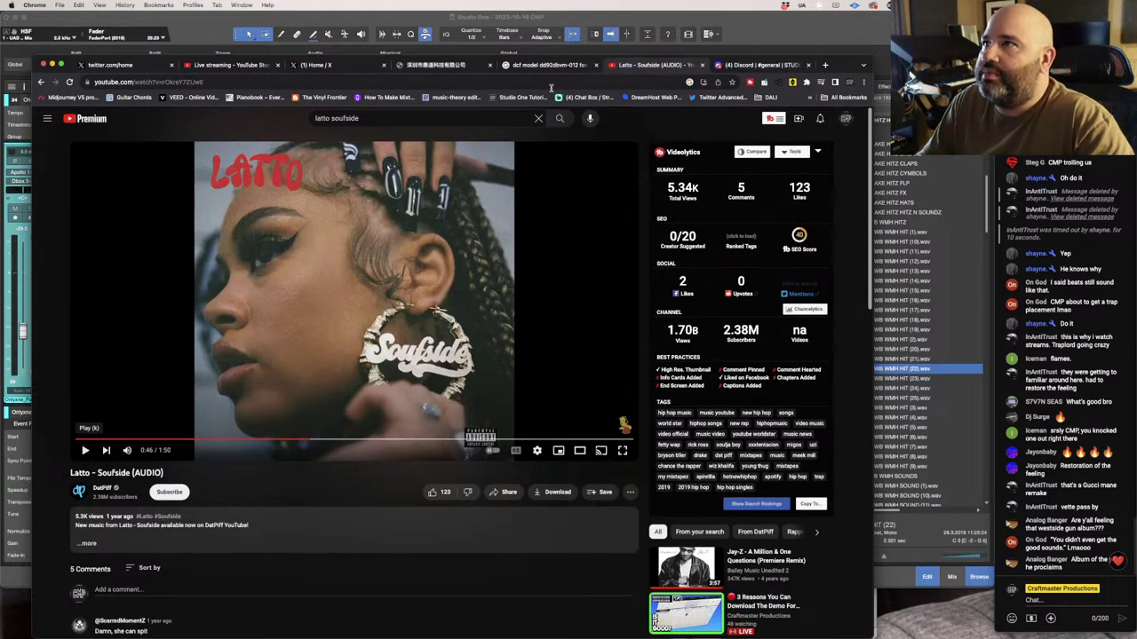
left_click(554, 83)
type("tidal.com")
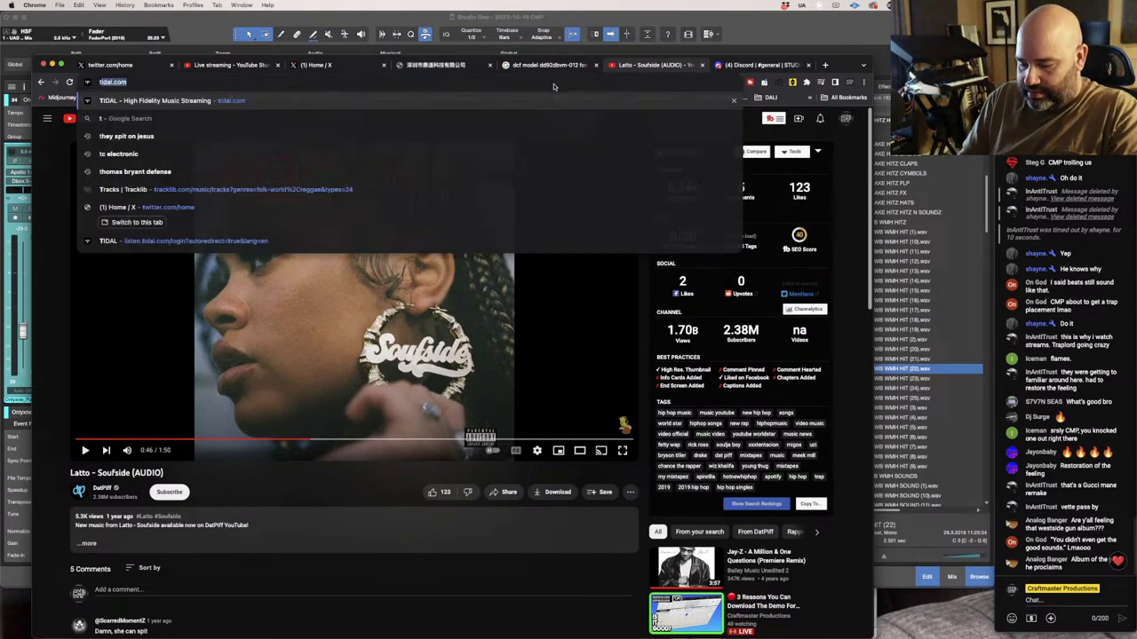
key("Return")
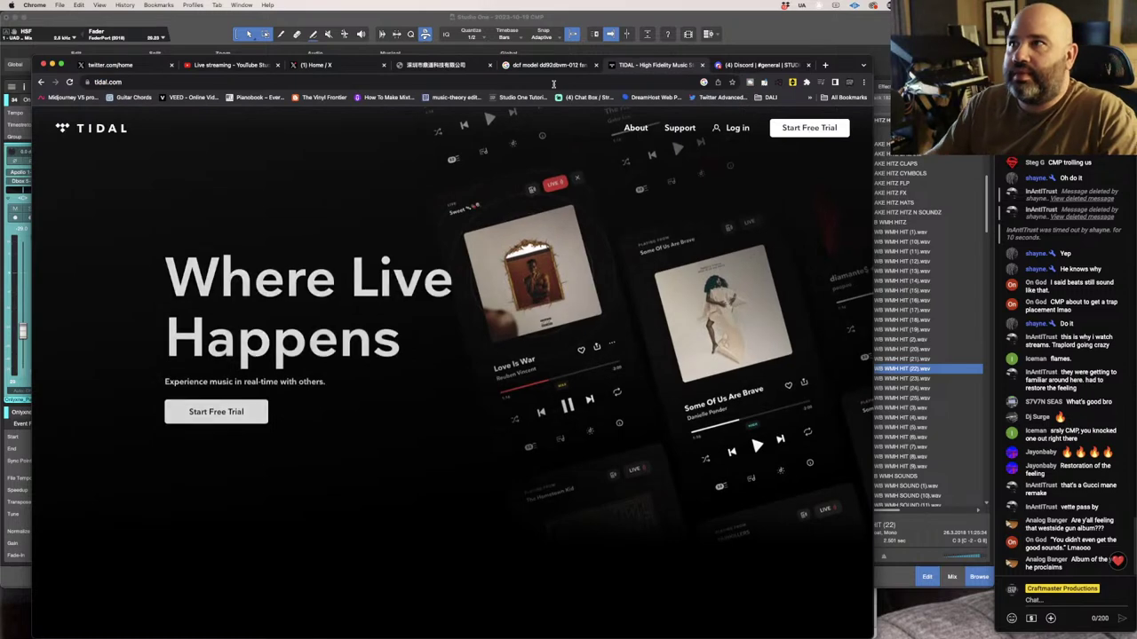
mouse_move(726, 131)
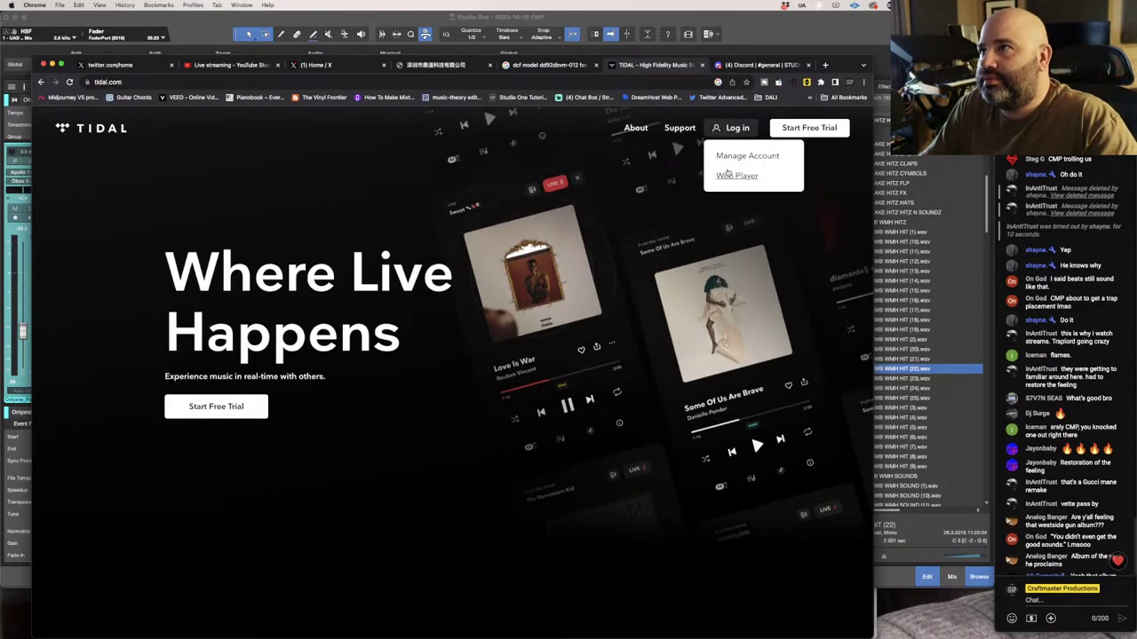
left_click(728, 175)
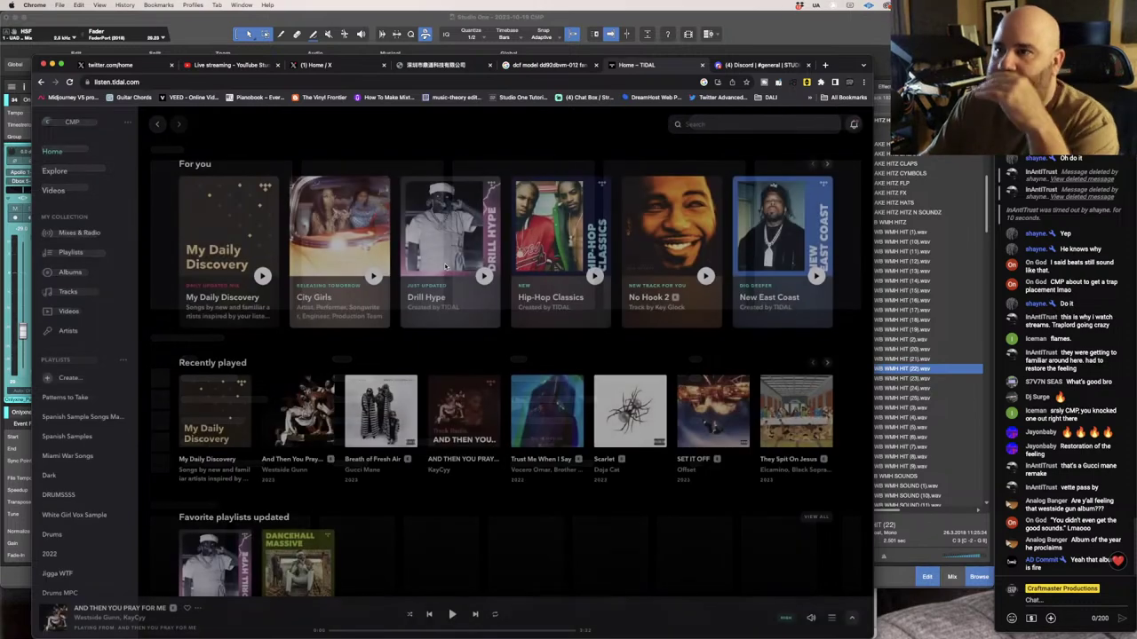
Open Westside Gunn's album And Then You Pray For Me and listen to the track Kostas, pausing between passages.
scroll(459, 556, "down", 5)
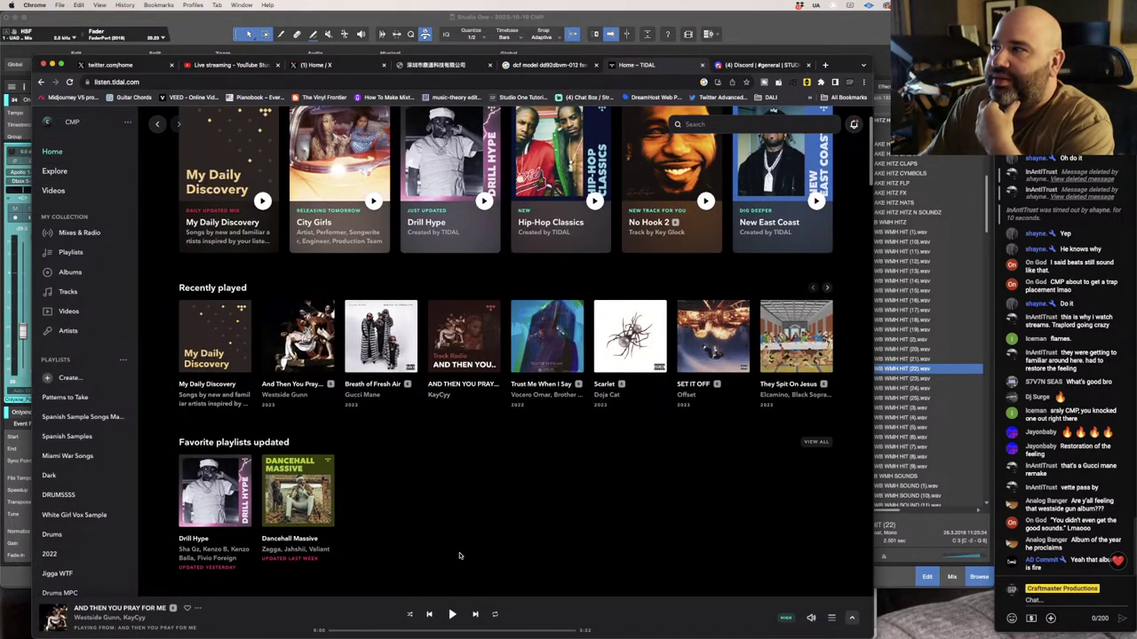
scroll(459, 556, "up", 3)
scroll(459, 556, "up", 2)
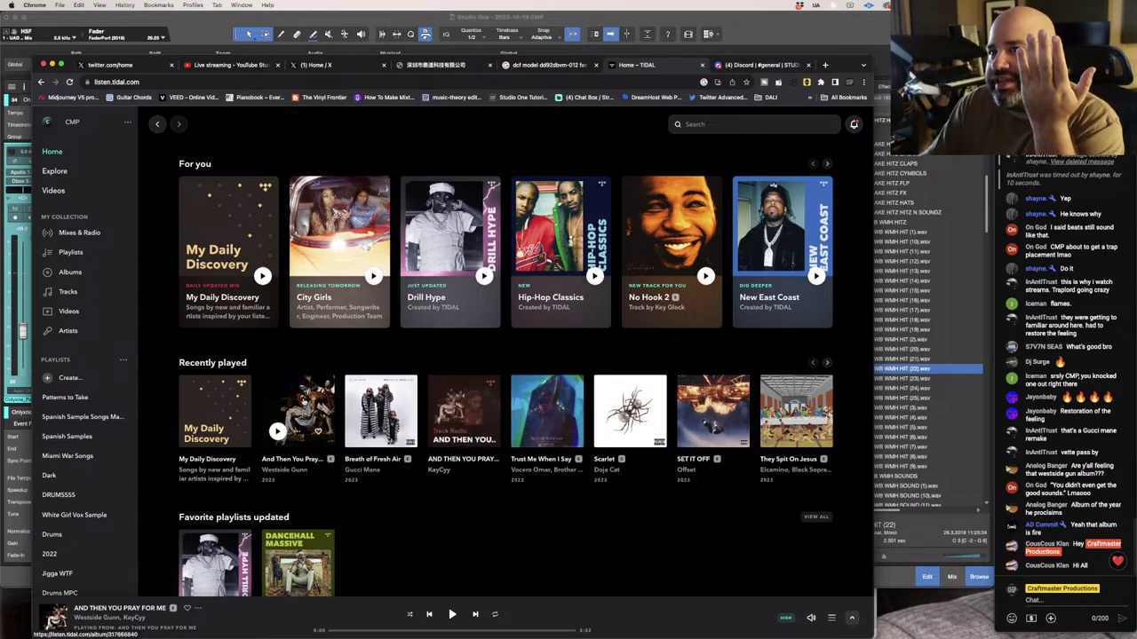
left_click(303, 405)
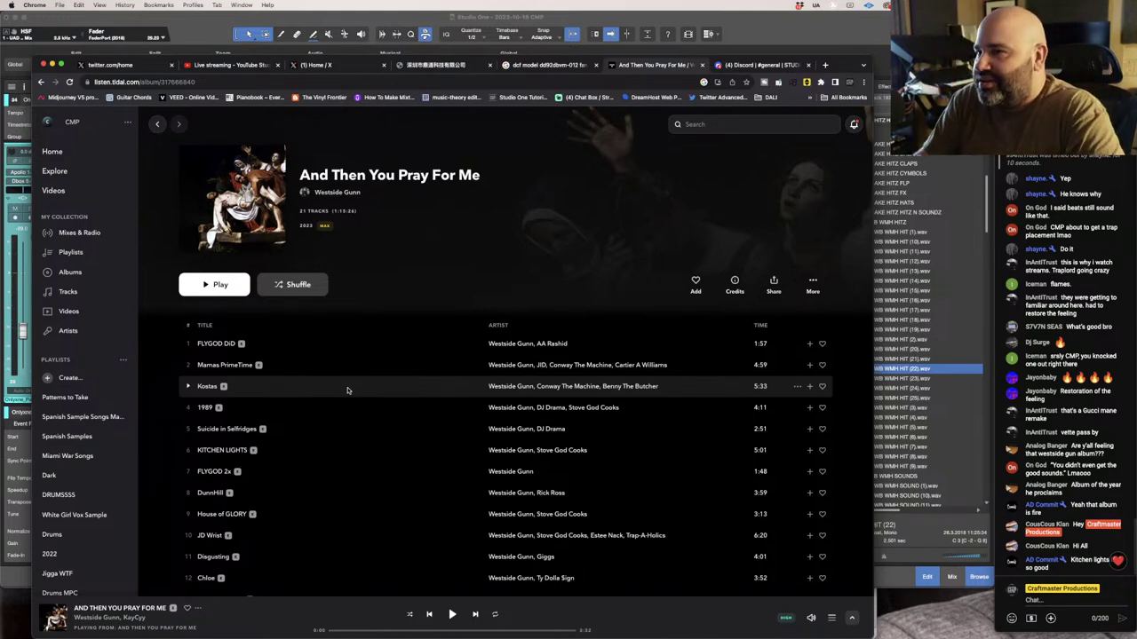
left_click(188, 387)
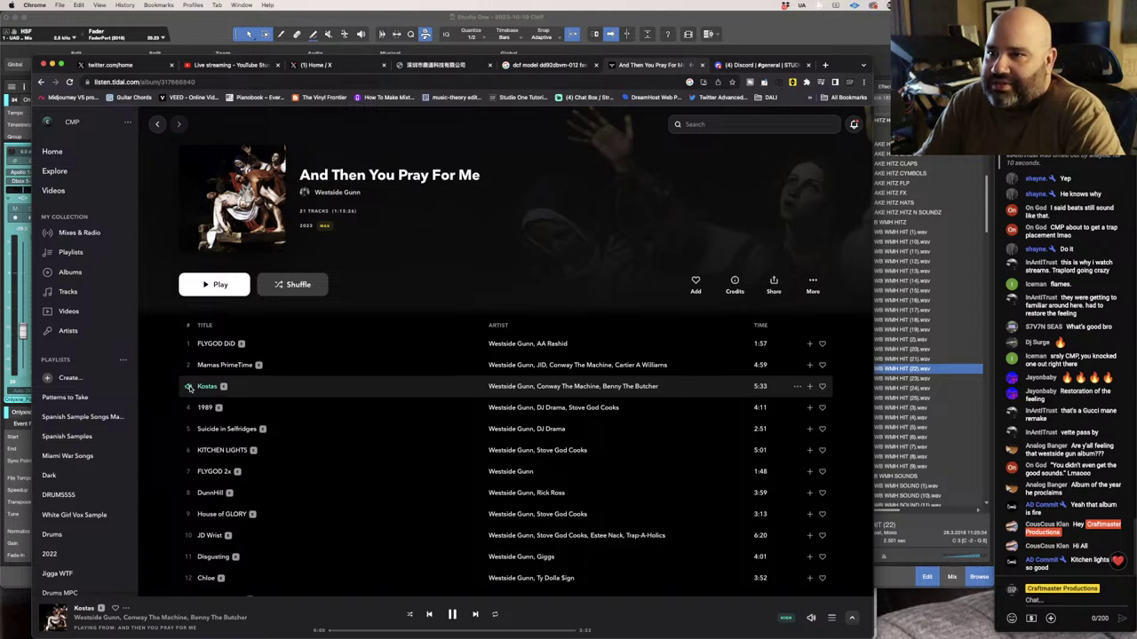
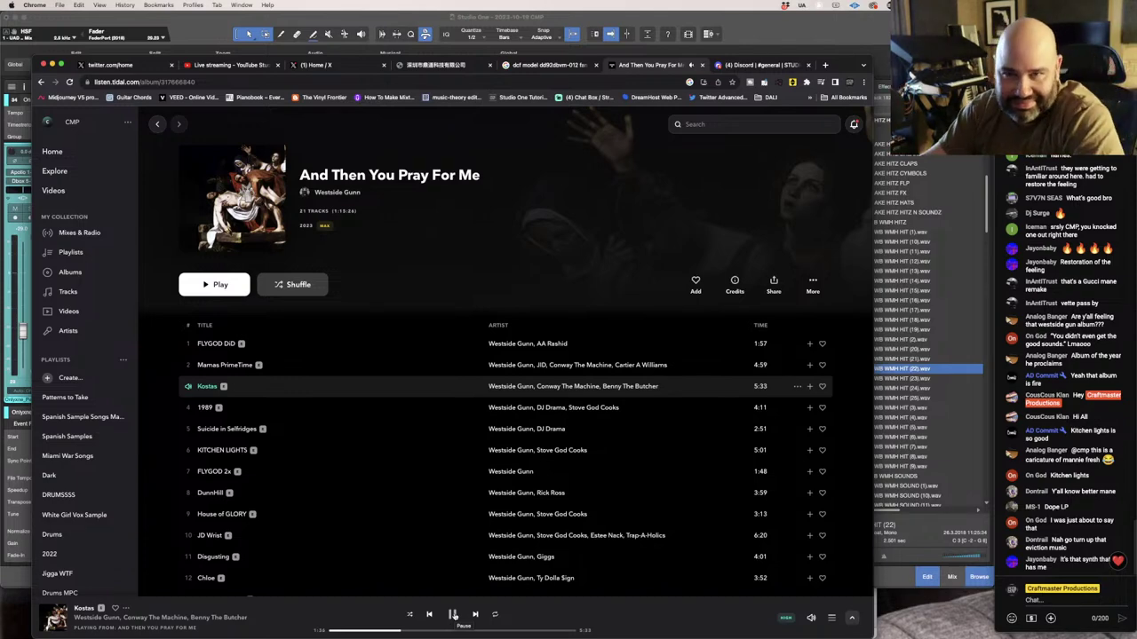
left_click(453, 614)
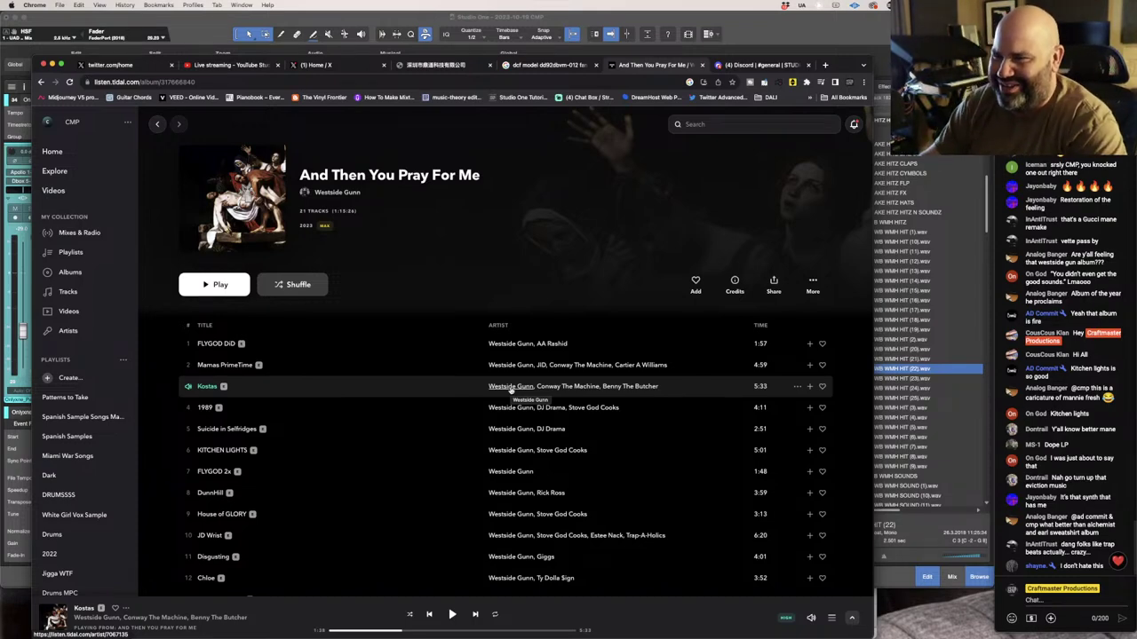
left_click(454, 616)
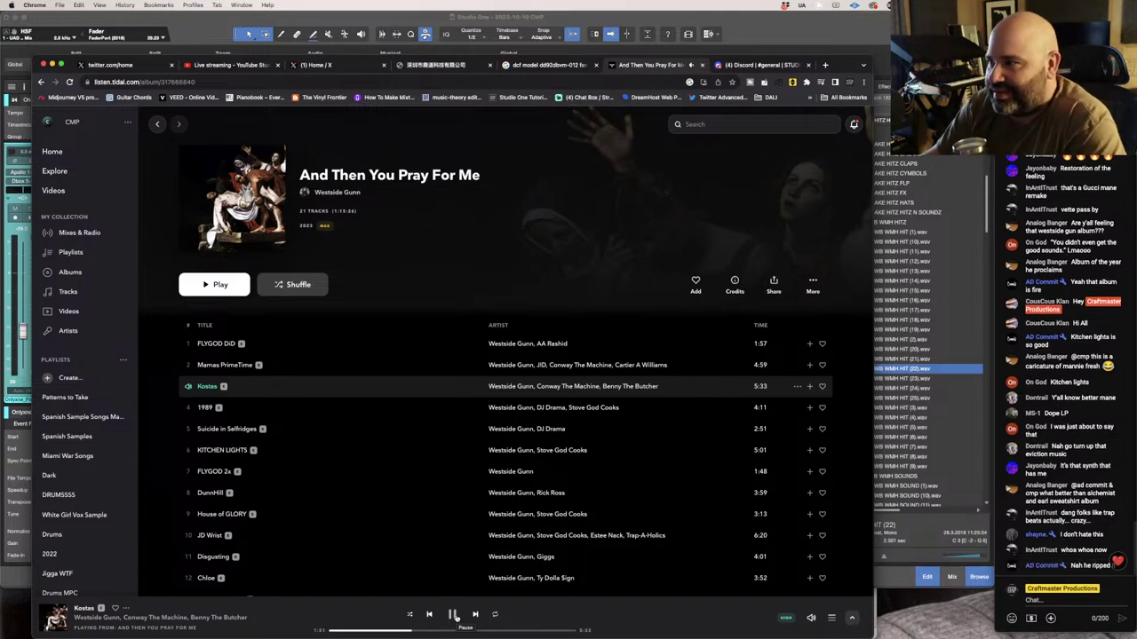
left_click(453, 615)
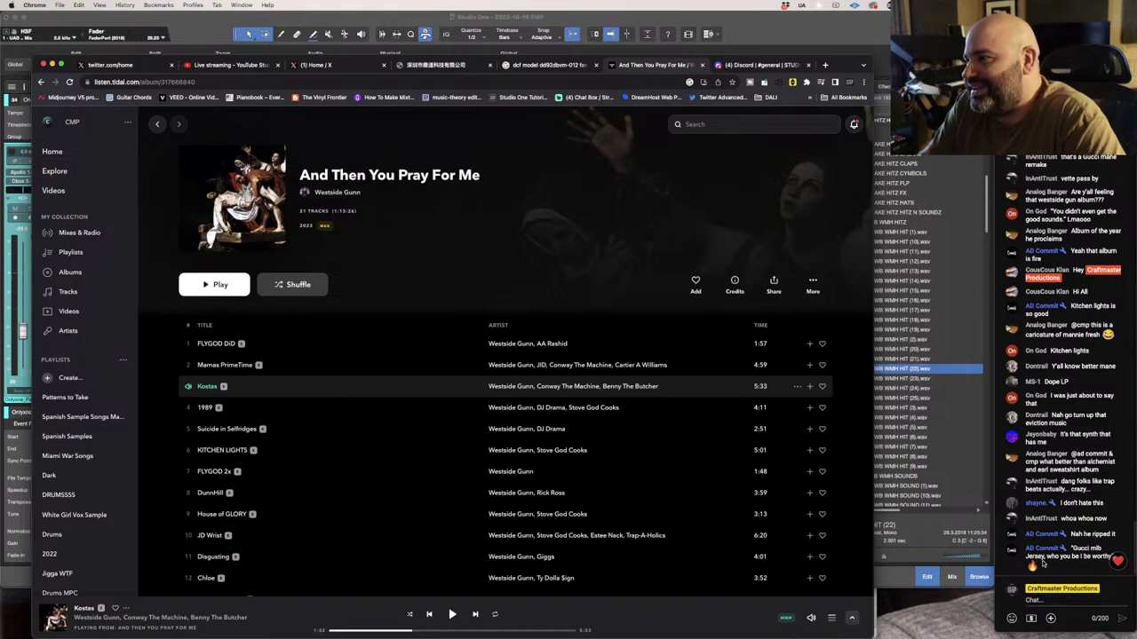
Play the track DunnHill from further in, pause it and open its credits to check the producer.
left_click(189, 492)
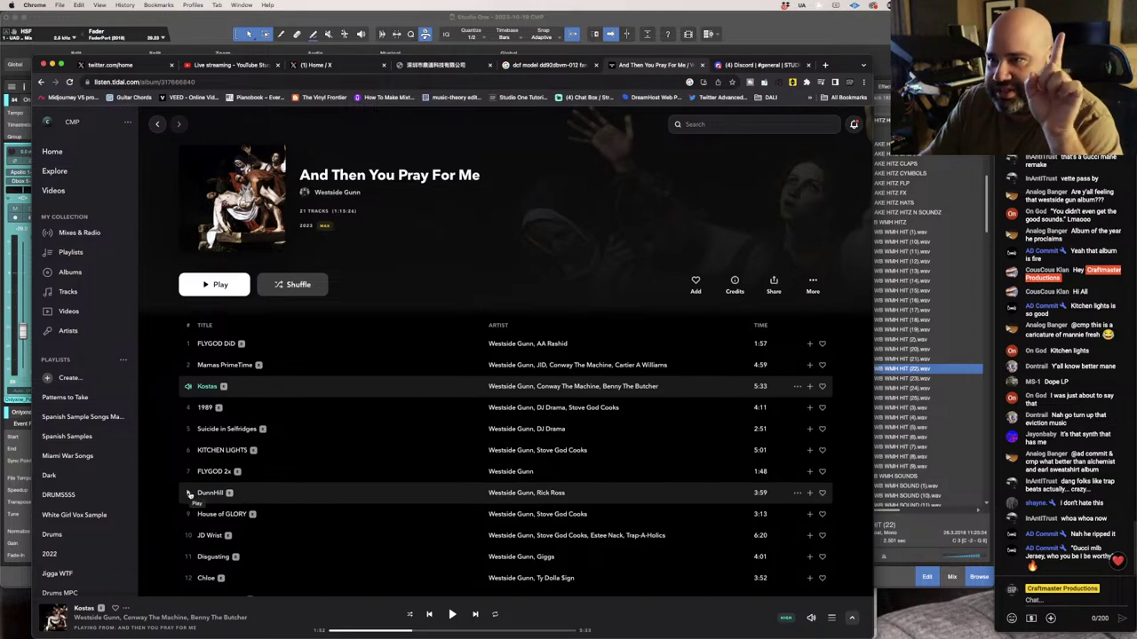
left_click(348, 630)
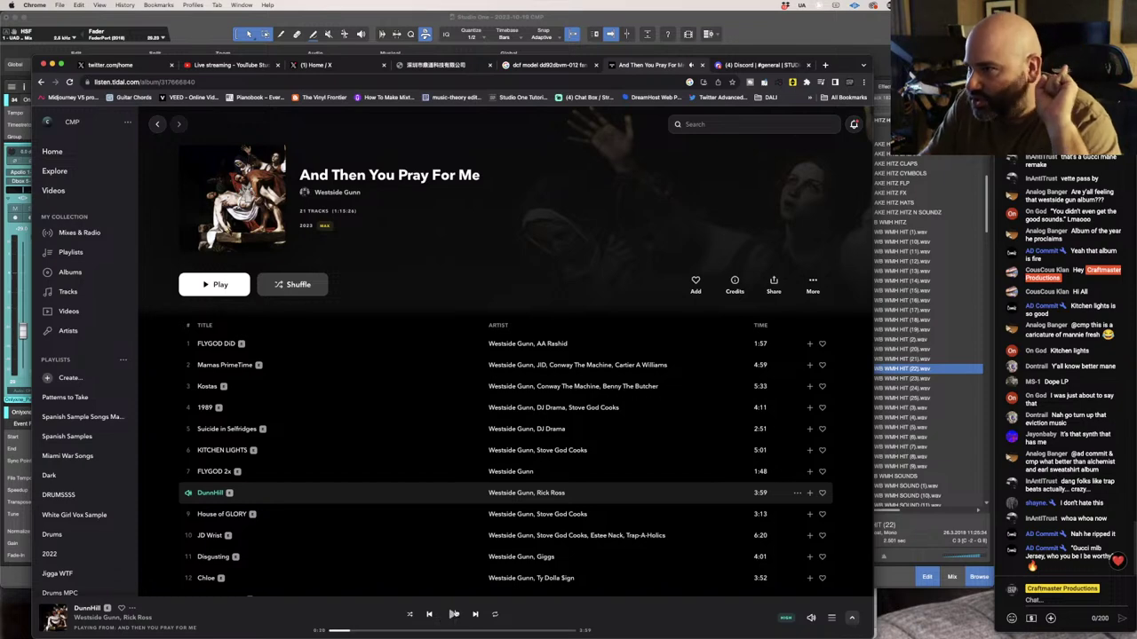
left_click(453, 614)
left_click(797, 492)
mouse_move(778, 470)
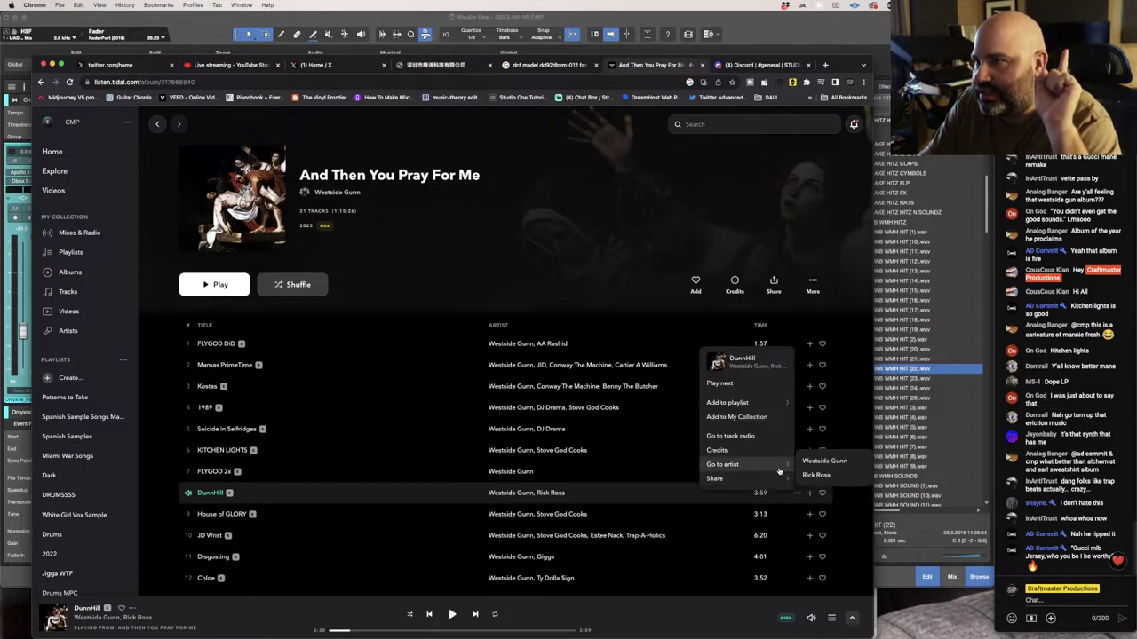
left_click(716, 451)
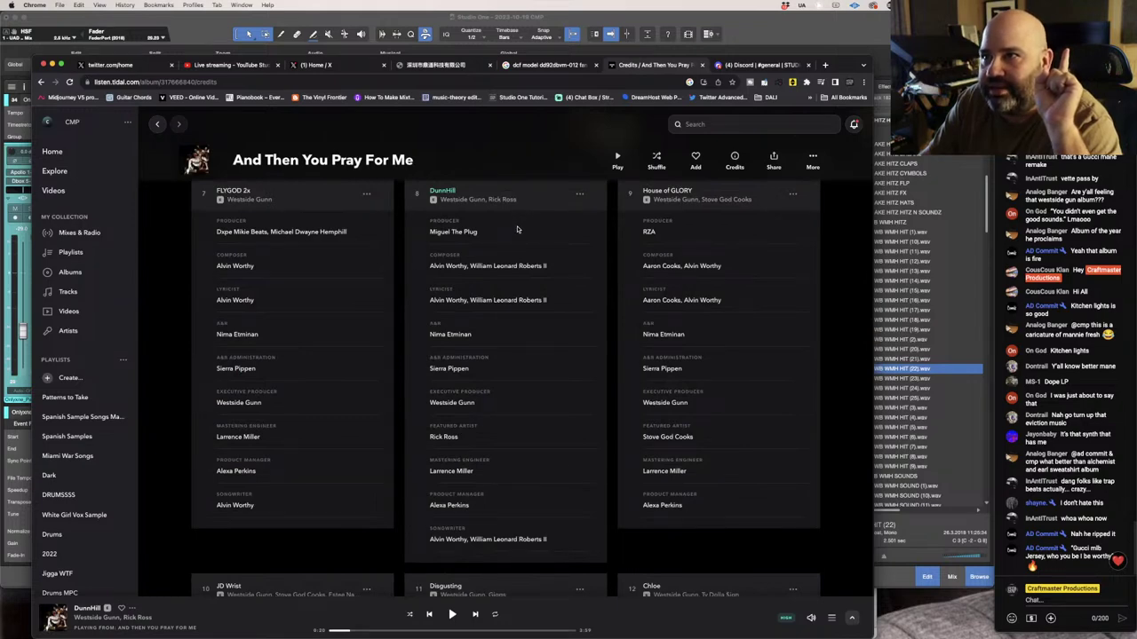
Resume DunnHill and skip ahead in two jumps to about 2:13.
left_click(452, 613)
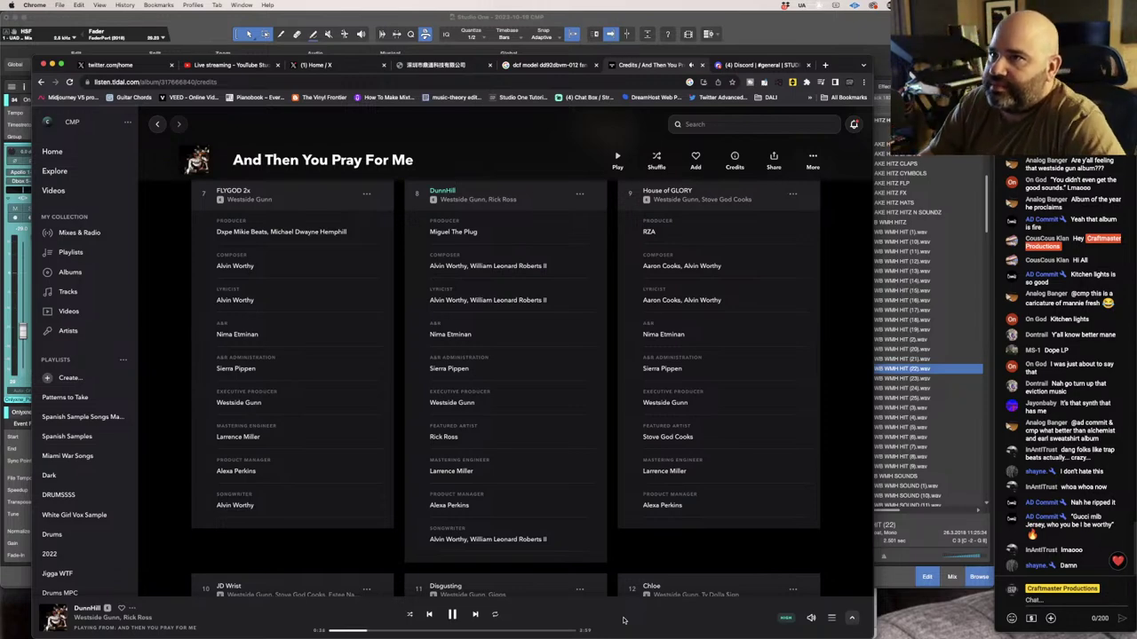
left_click(436, 630)
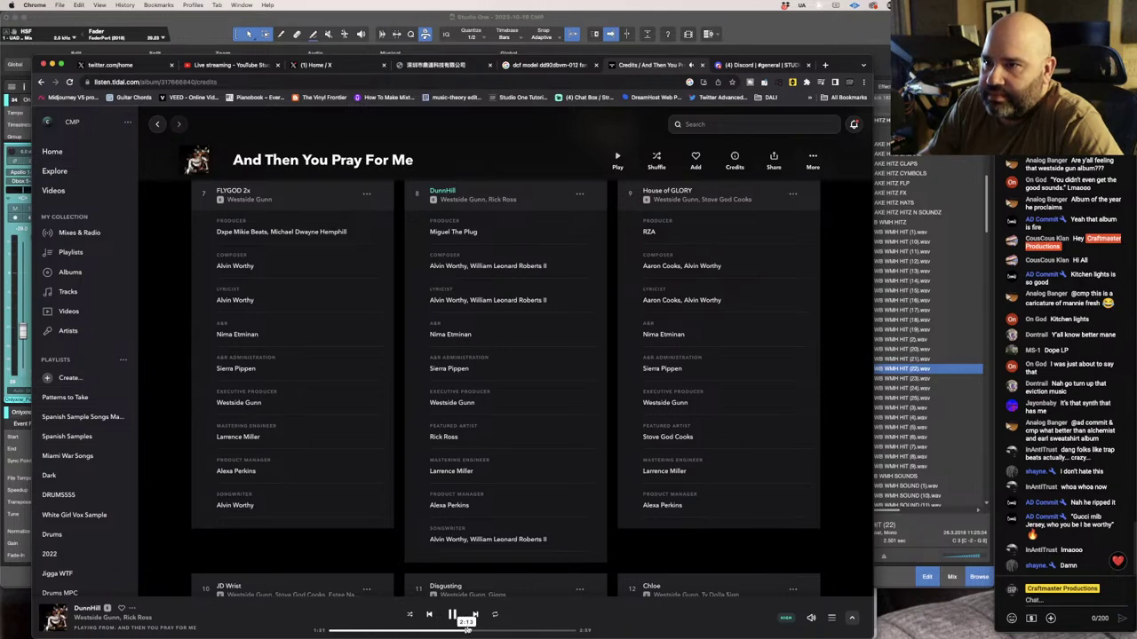
left_click(465, 629)
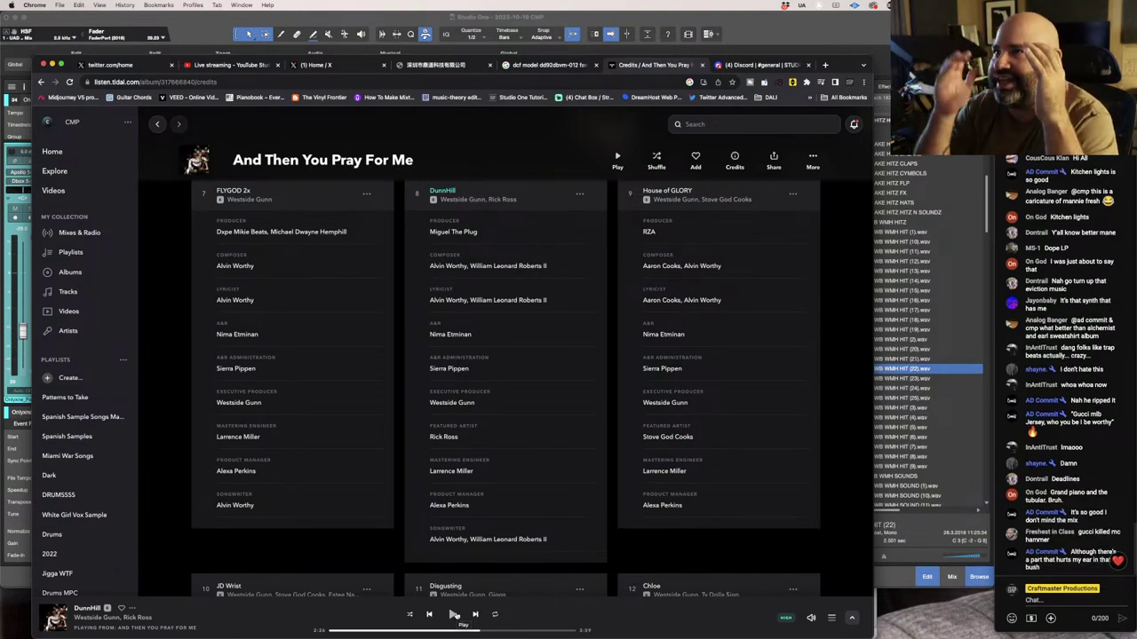
Search TIDAL for "mc hammer", open Rick Ross's track MC Hammer on Teflon Don and start playing it.
left_click(754, 125)
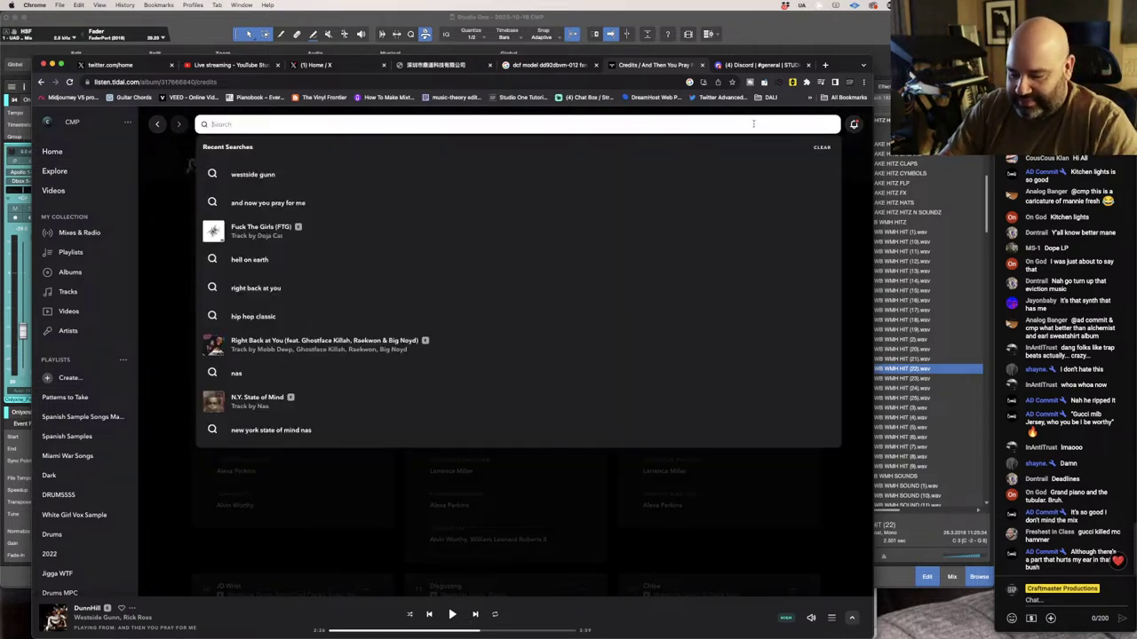
type("mo")
type(" hammer")
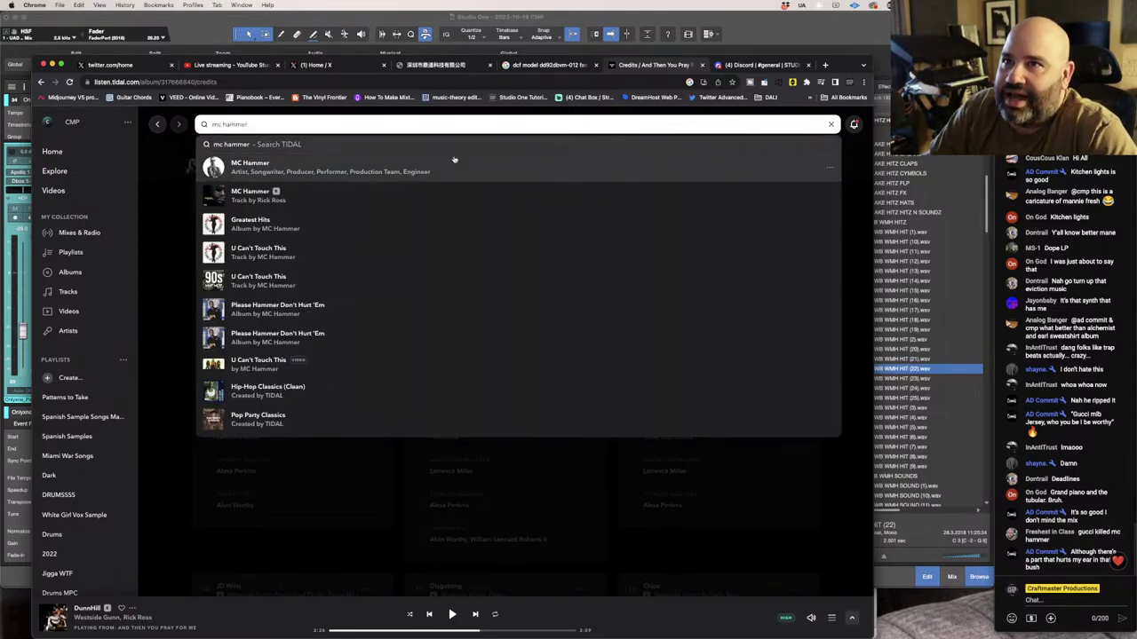
left_click(244, 192)
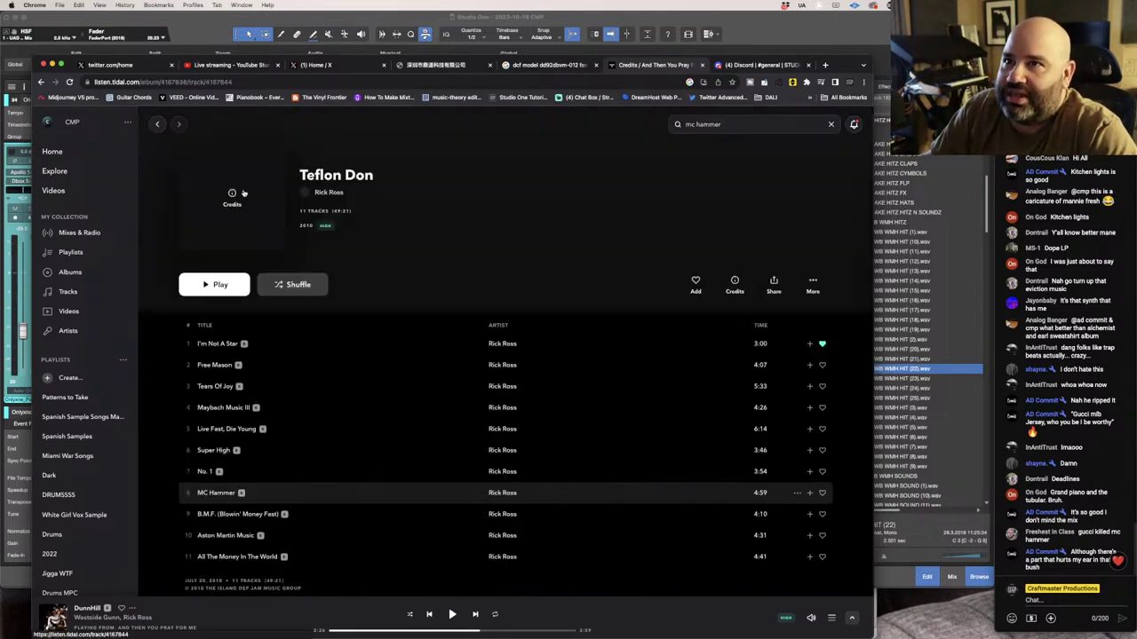
left_click(188, 494)
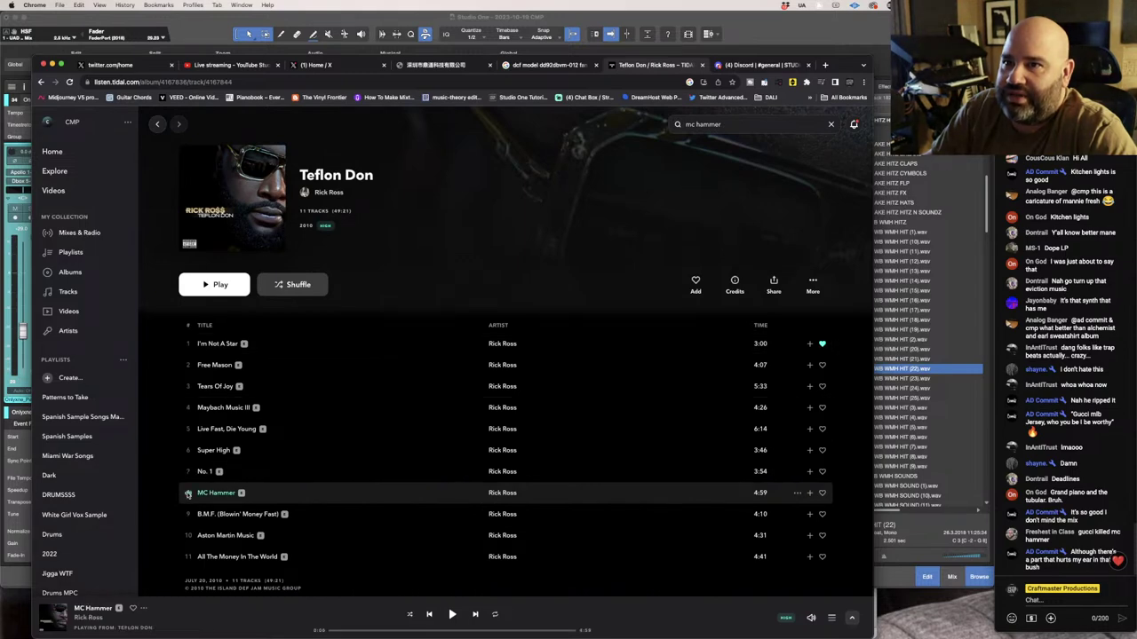
Skip ahead within MC Hammer to hear a passage further in, and pause it.
left_click(346, 630)
left_click(364, 629)
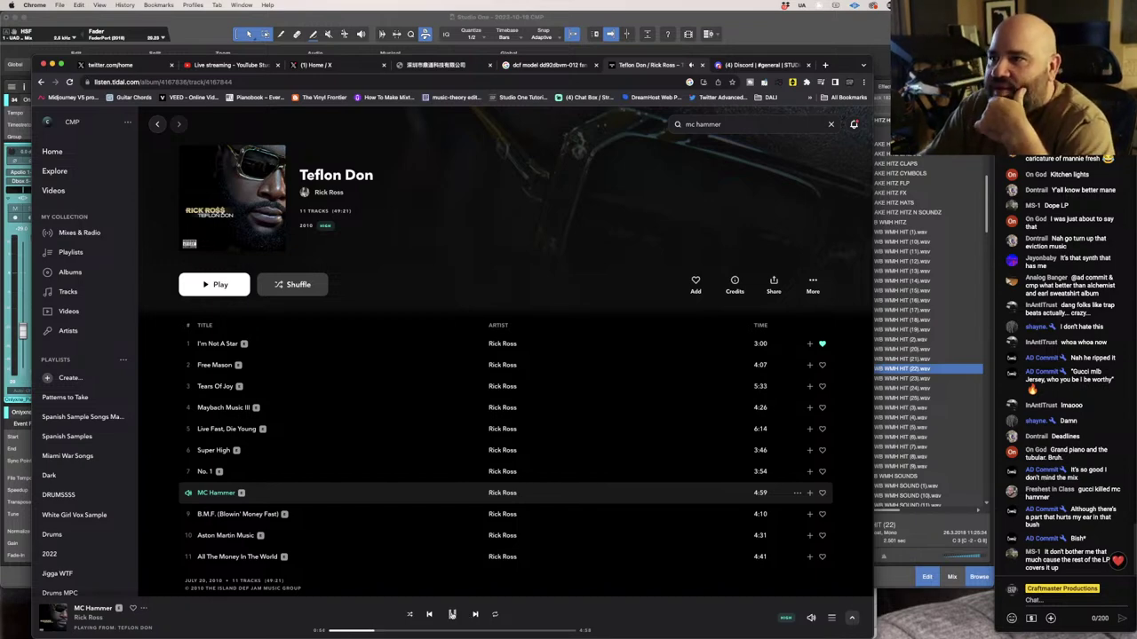
left_click(452, 615)
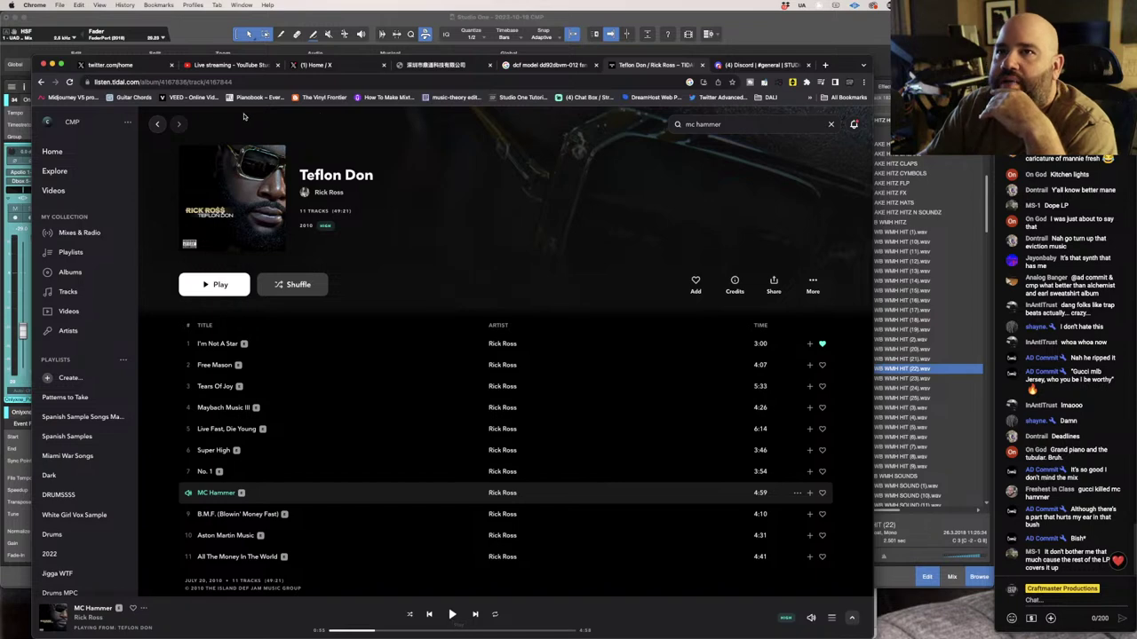
Return to the credits of And Then You Pray For Me and look through the producers of its tracks.
left_click(163, 127)
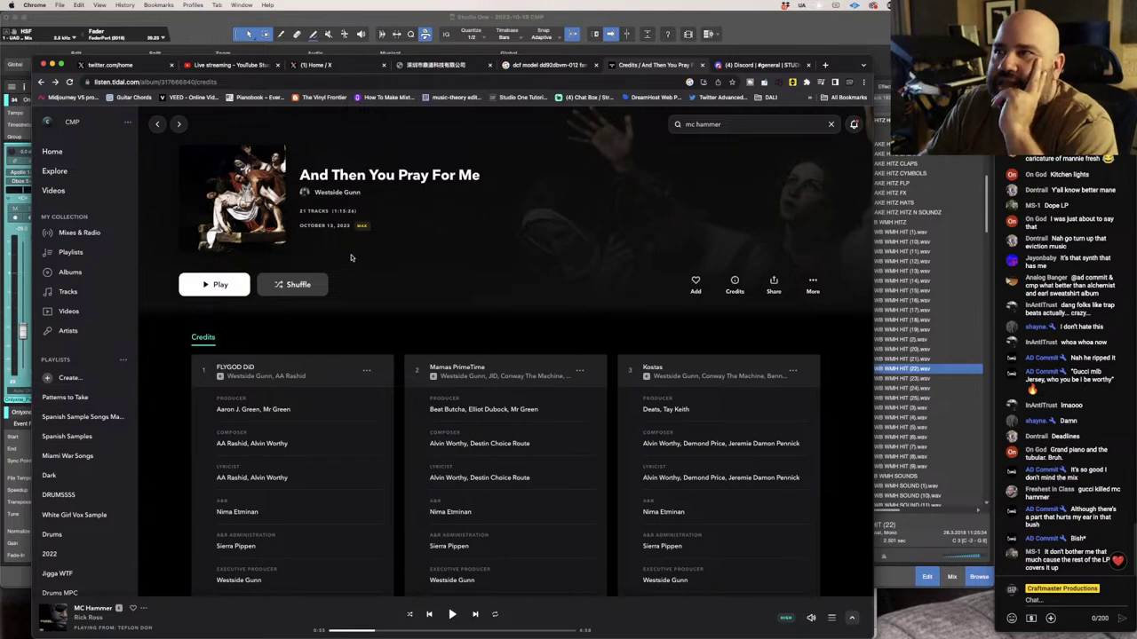
scroll(322, 342, "down", 20)
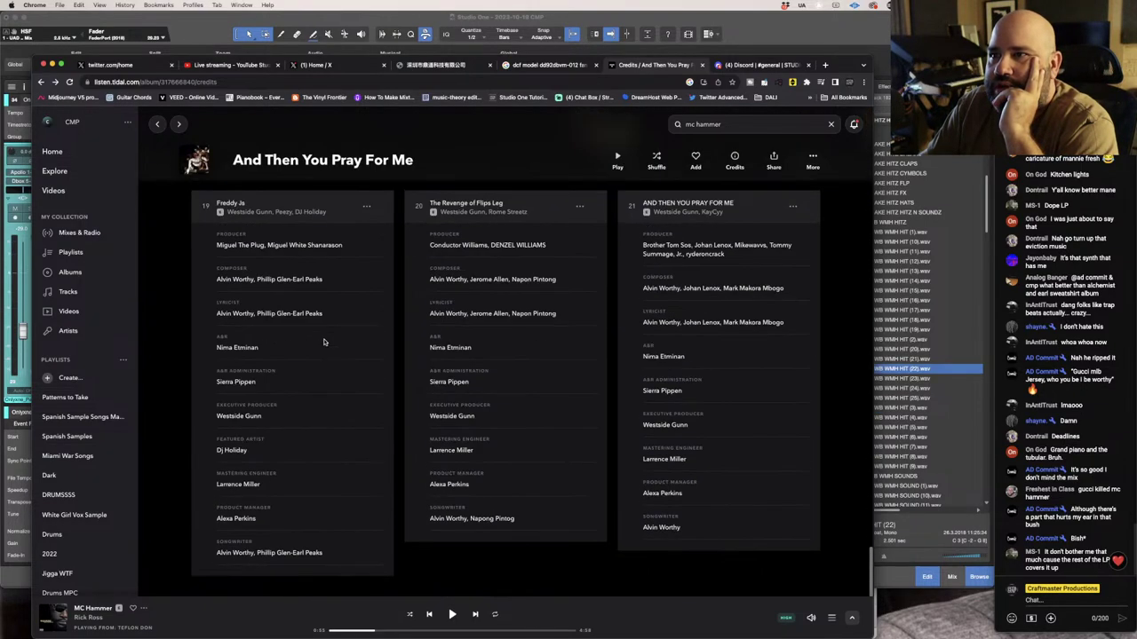
scroll(323, 341, "up", 20)
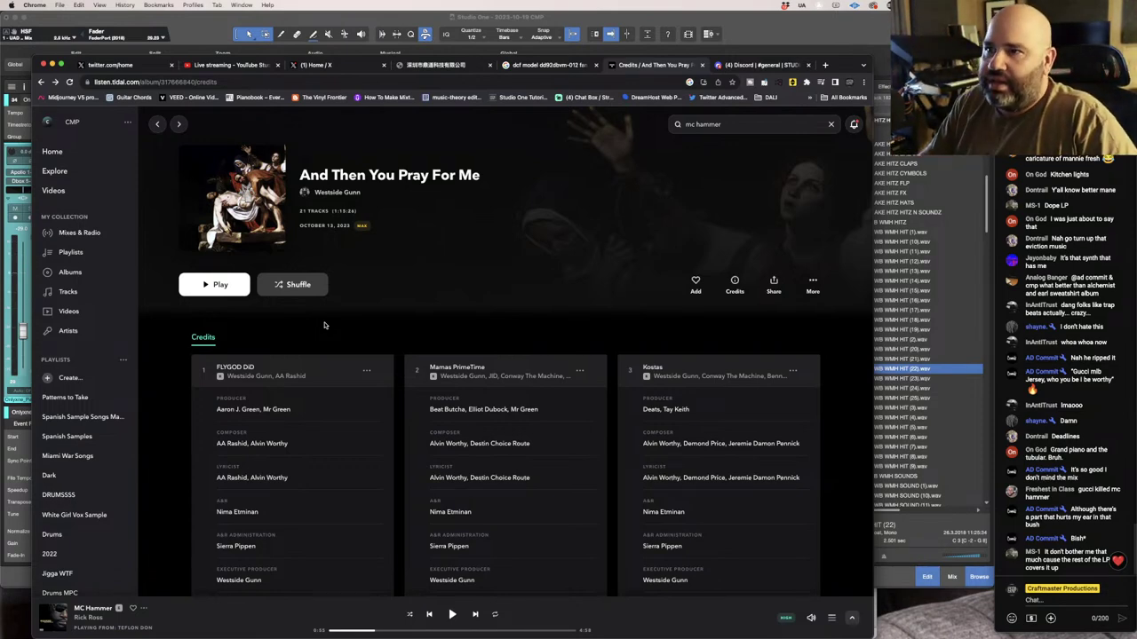
scroll(432, 434, "down", 2)
scroll(433, 431, "down", 10)
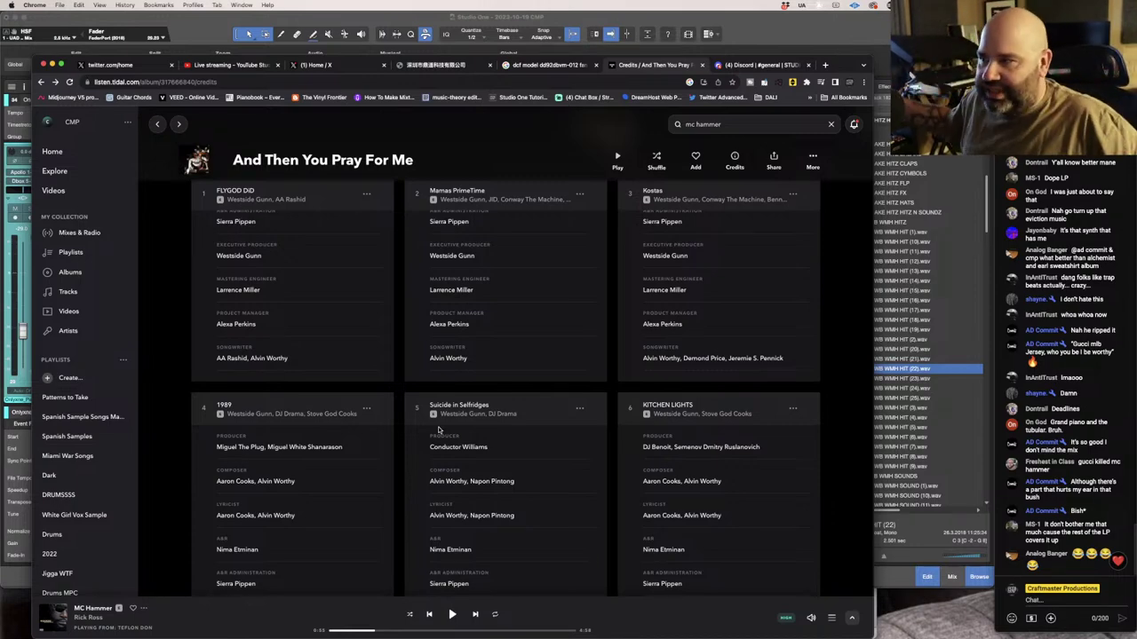
scroll(438, 430, "down", 20)
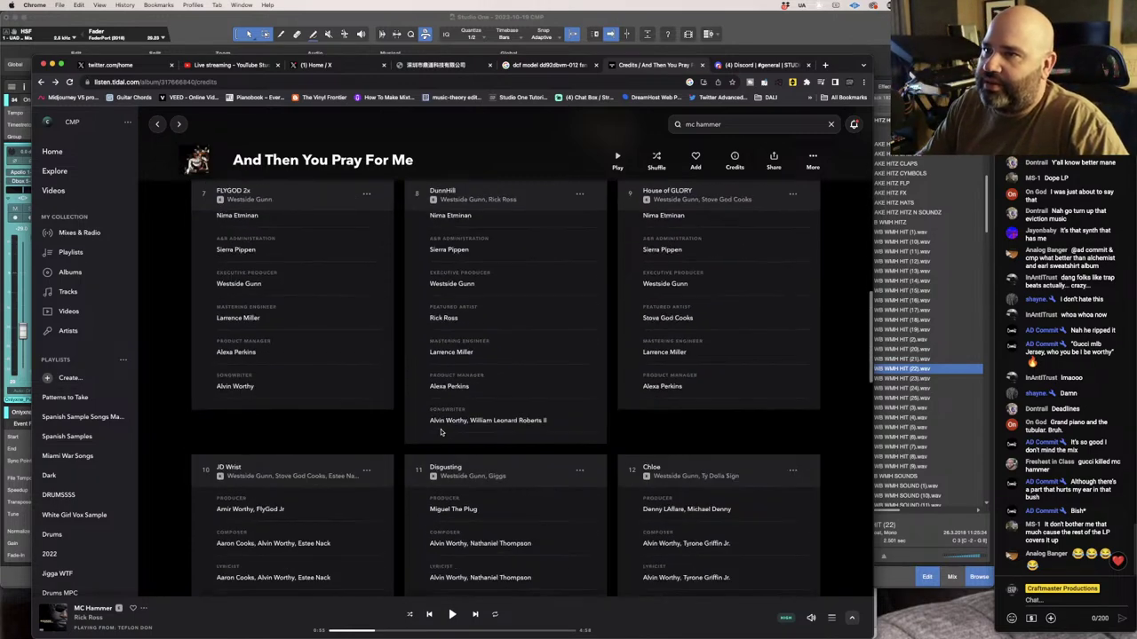
scroll(441, 432, "up", 20)
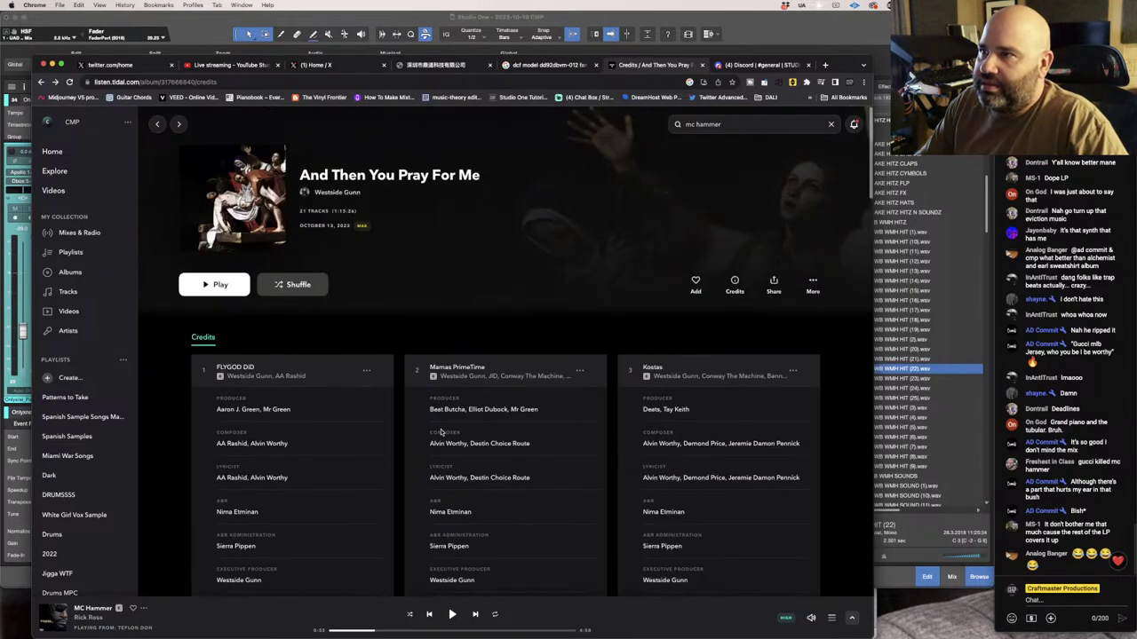
scroll(440, 432, "down", 5)
scroll(440, 431, "down", 3)
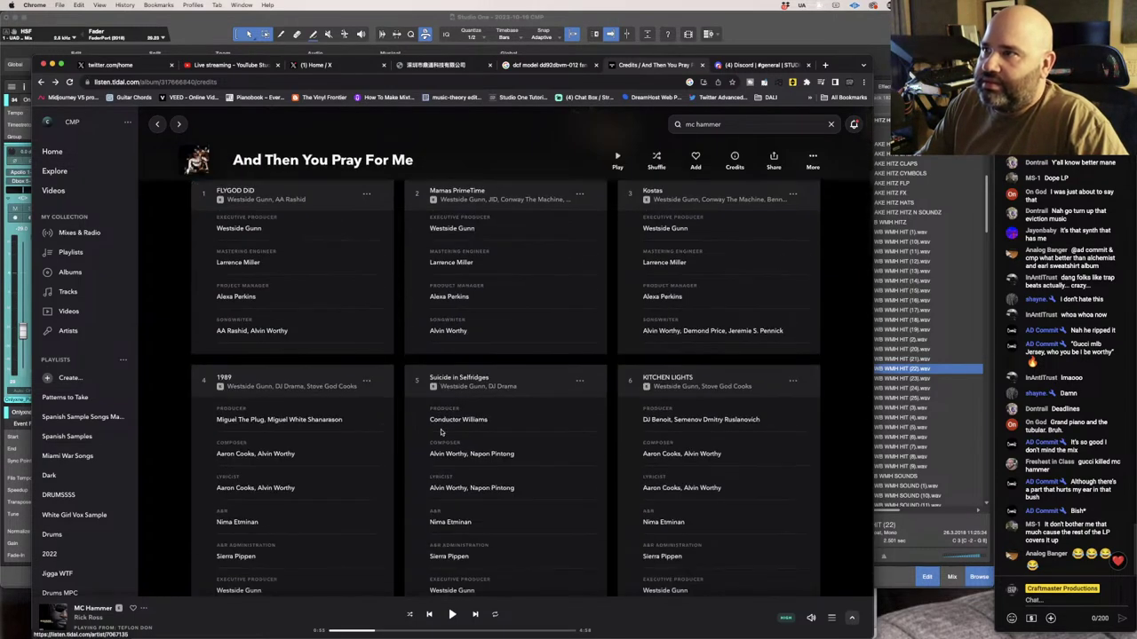
Play KITCHEN LIGHTS from the album credits, pausing briefly before resuming it.
left_click(628, 381)
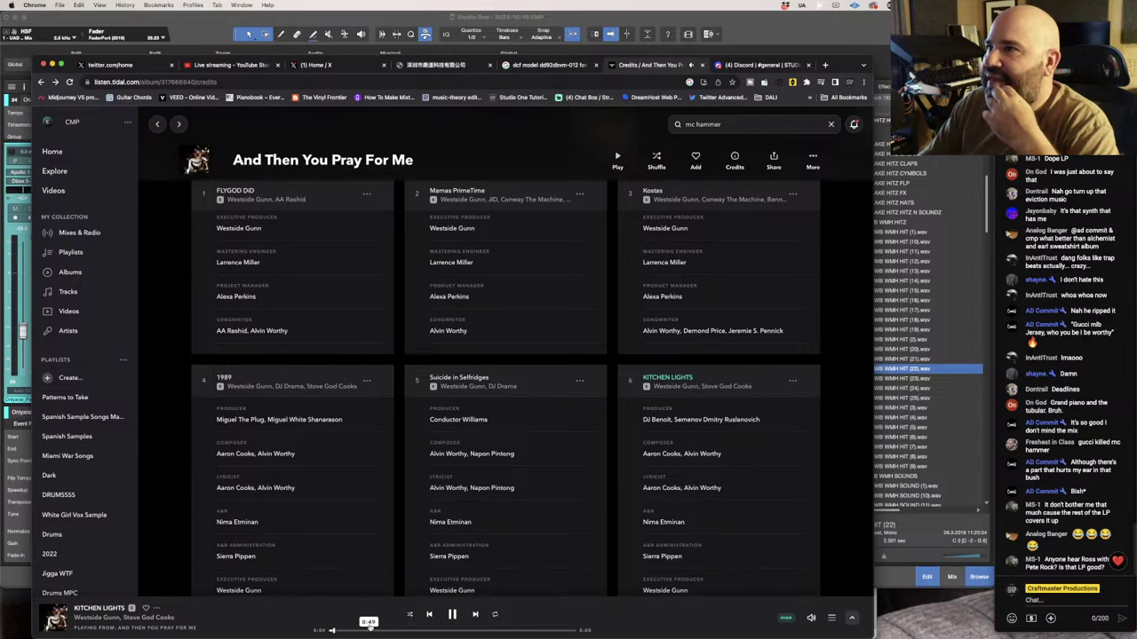
left_click(452, 615)
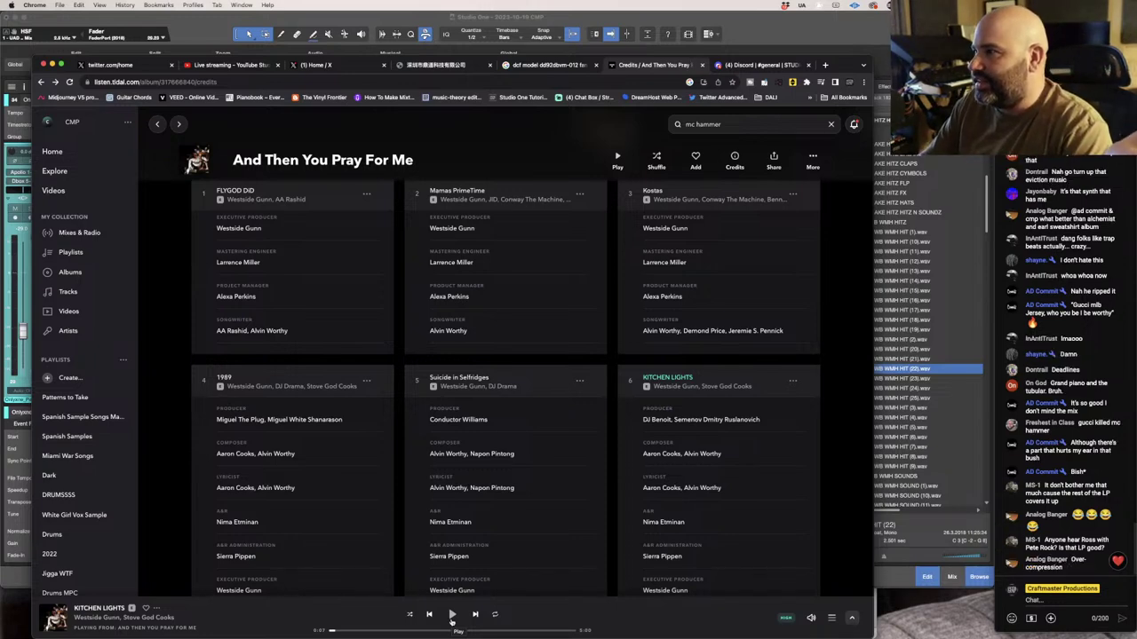
left_click(451, 617)
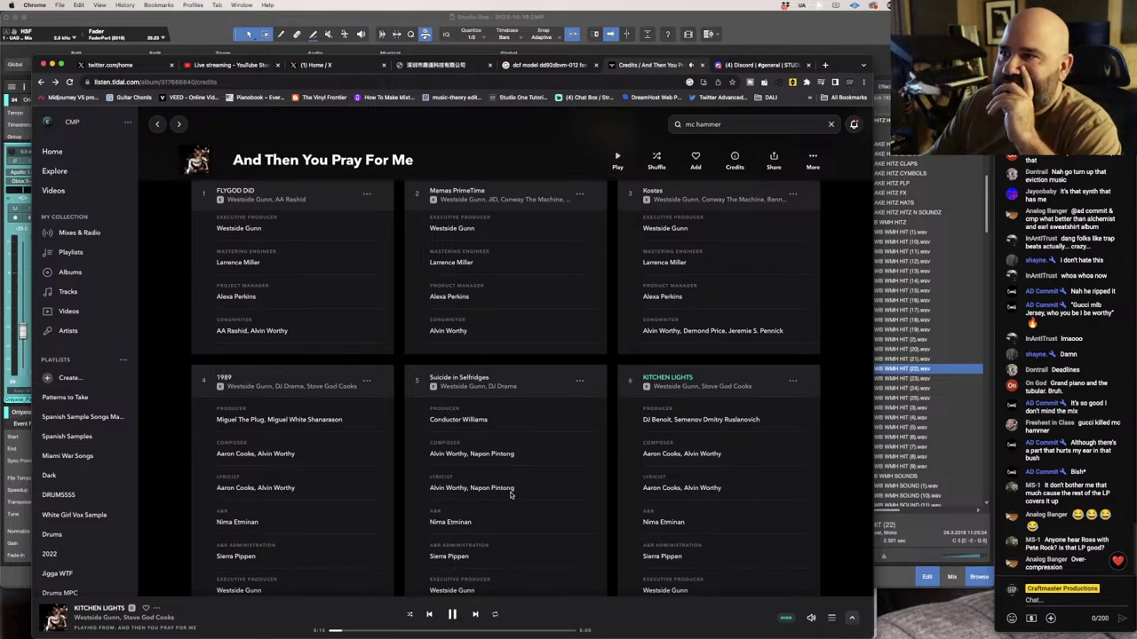
Examine the producer credits of the whole album through to the last track while KITCHEN LIGHTS plays.
scroll(511, 495, "up", 3)
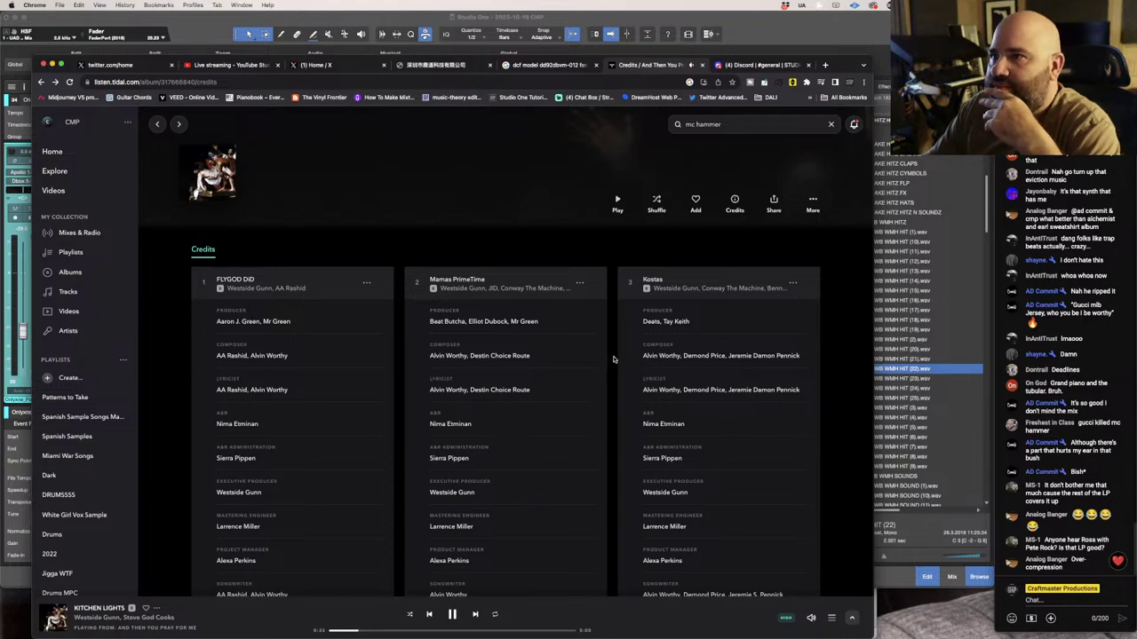
scroll(613, 359, "down", 3)
scroll(613, 359, "down", 7)
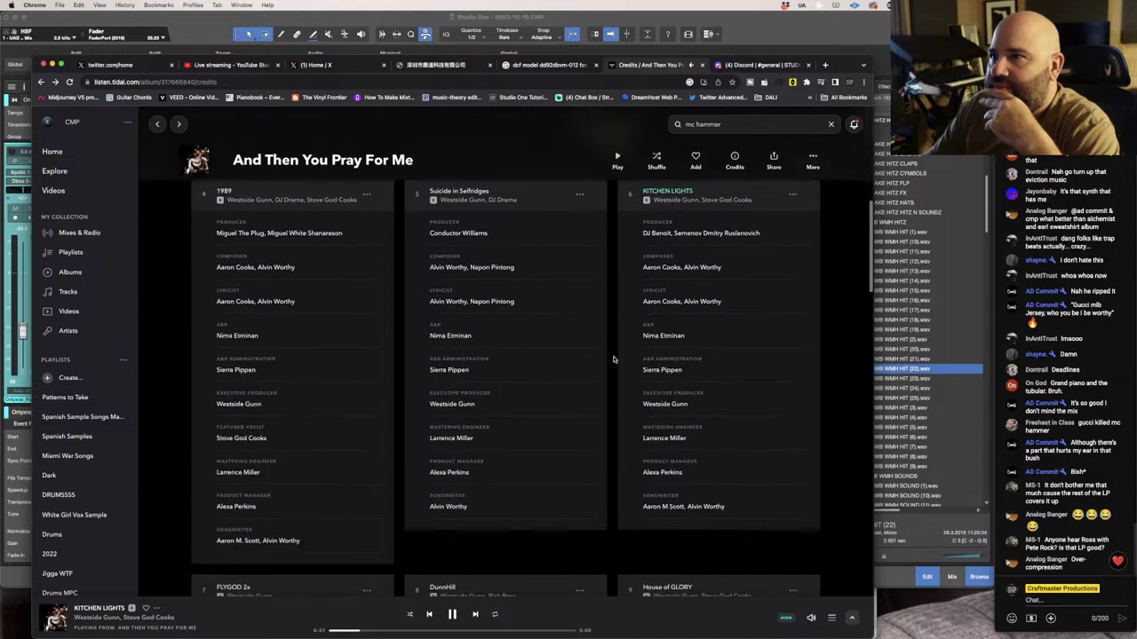
scroll(612, 359, "down", 6)
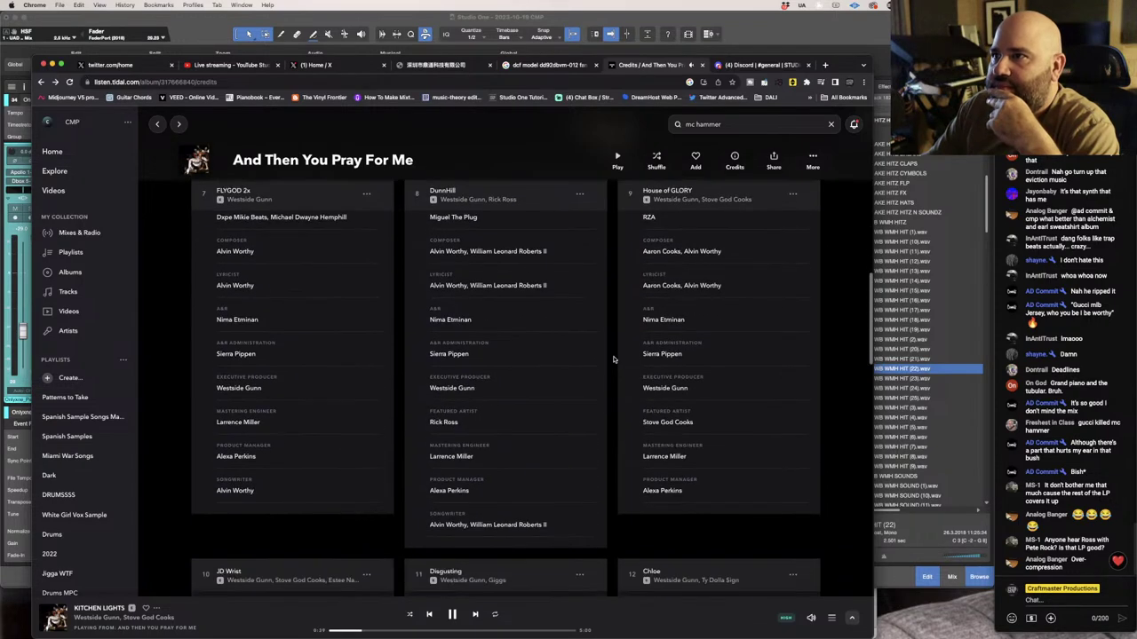
scroll(613, 359, "down", 12)
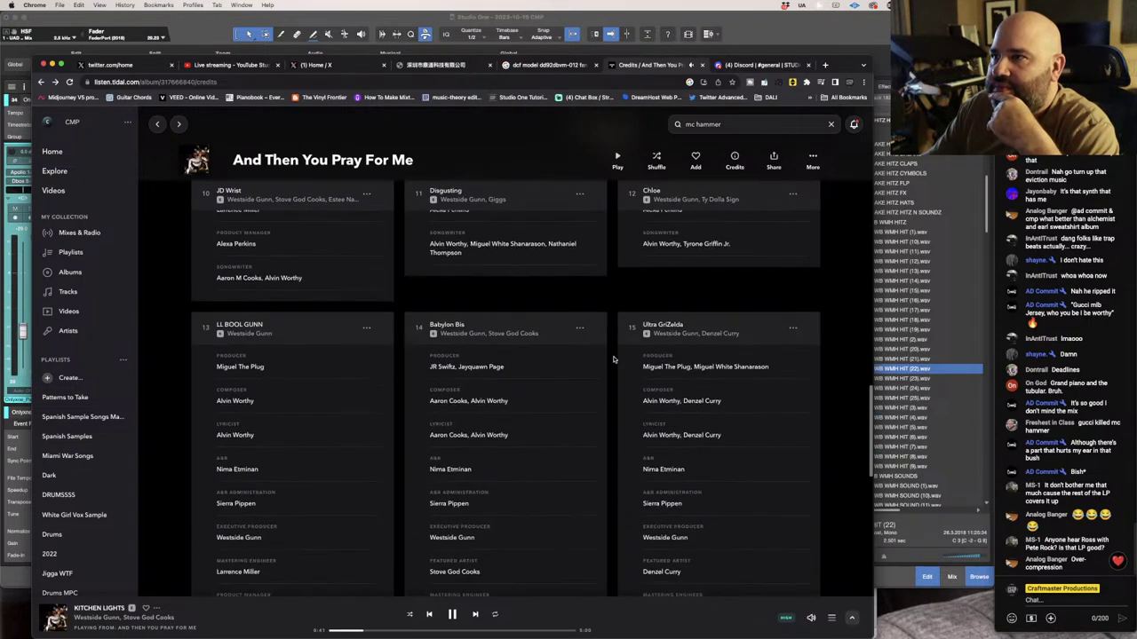
scroll(613, 358, "down", 3)
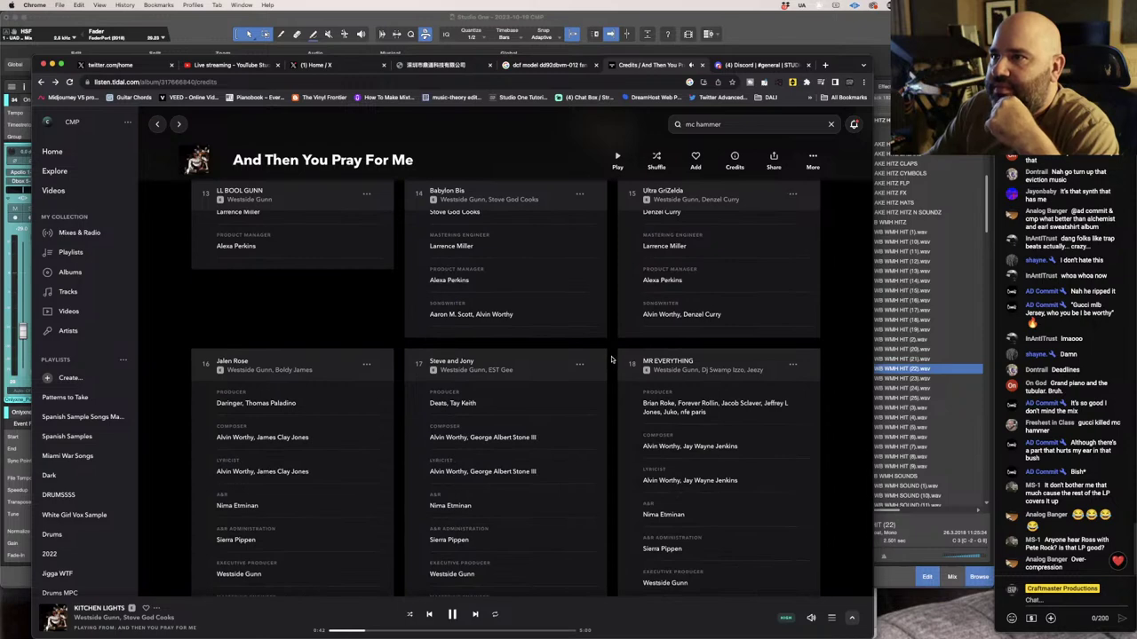
scroll(611, 359, "down", 2)
scroll(611, 359, "down", 7)
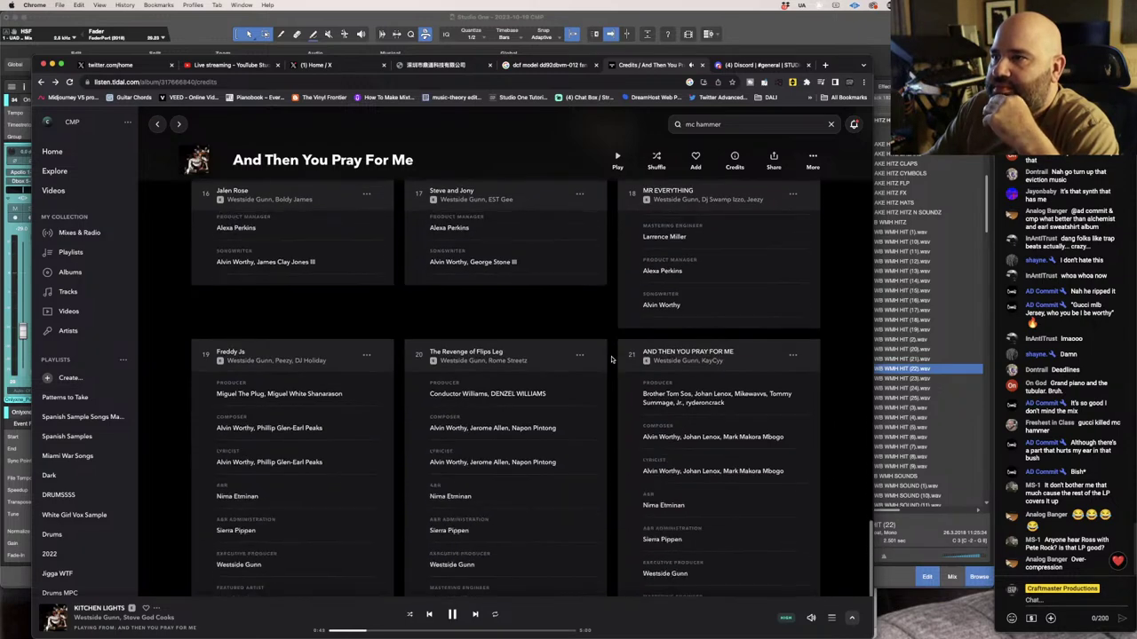
scroll(611, 359, "down", 3)
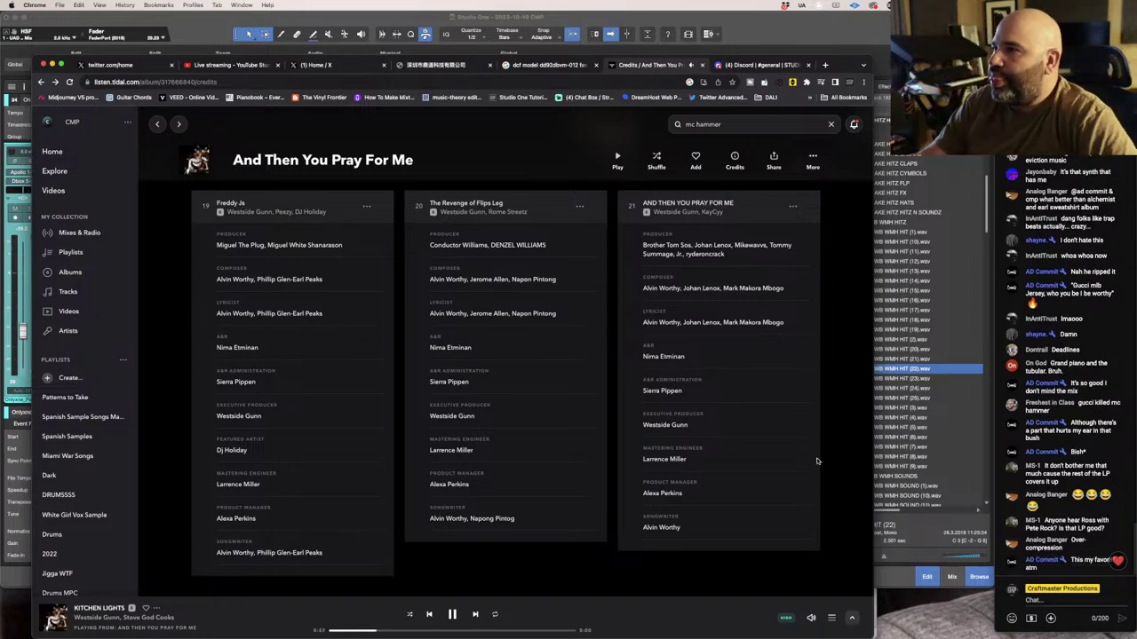
Send the live chat message "yeah this the realest shit on the project".
left_click(1083, 599)
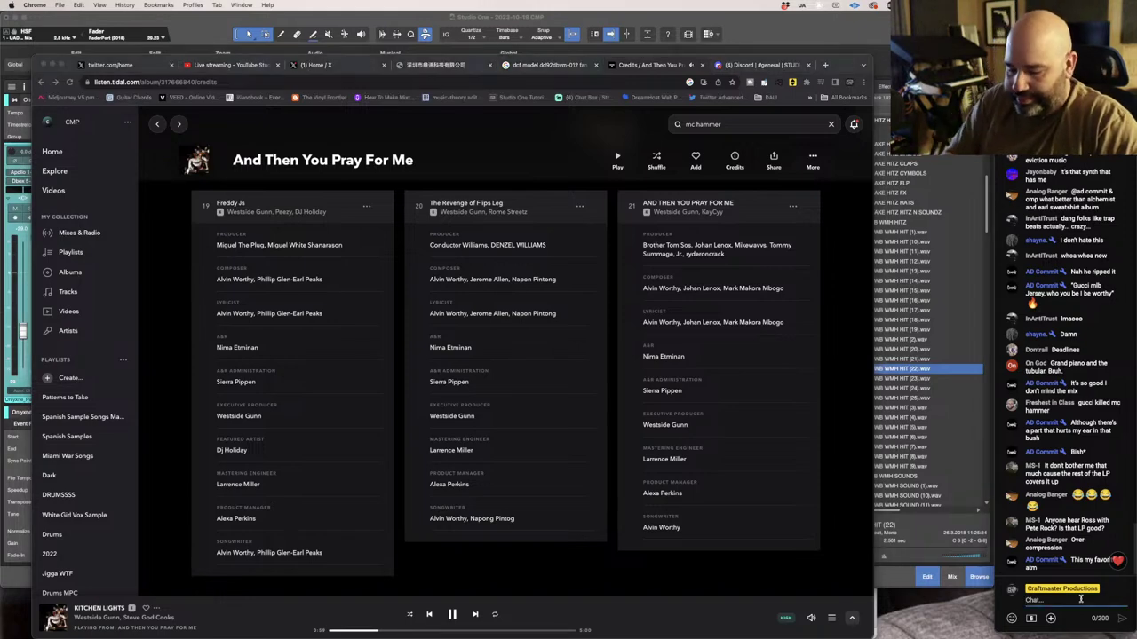
type("yeah this the")
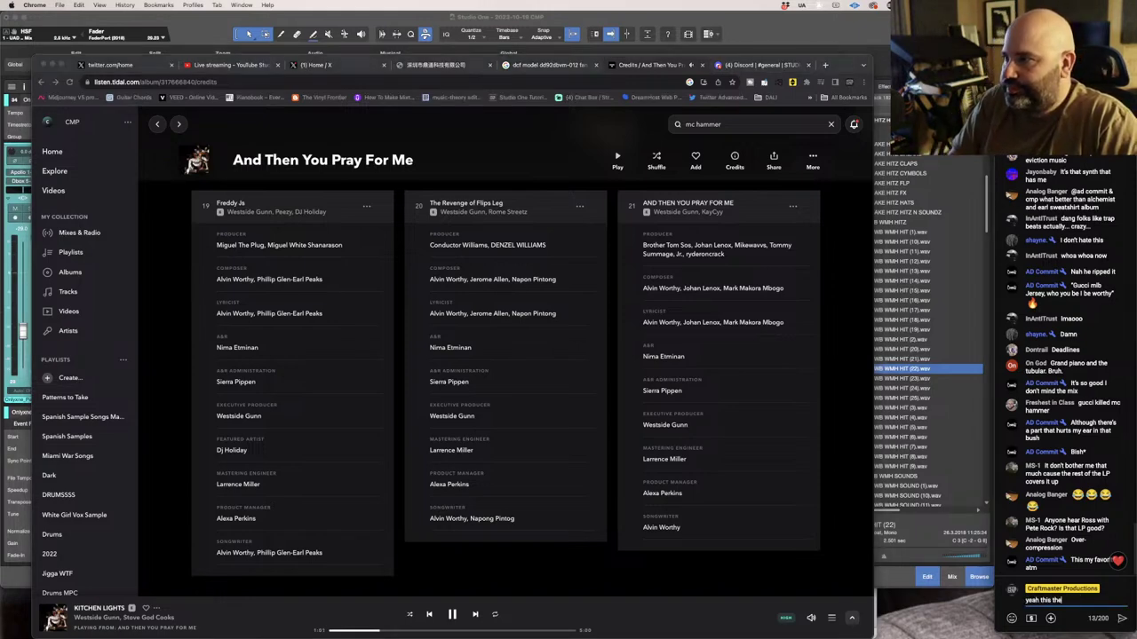
type(" realest shit!")
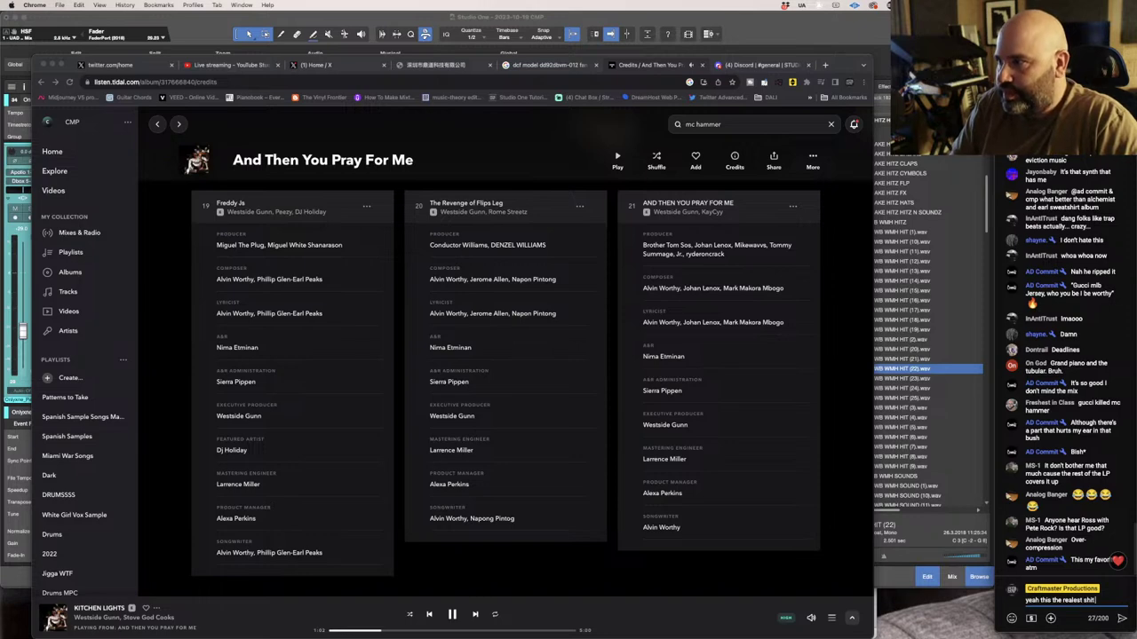
key("BackSpace")
type(" on the p")
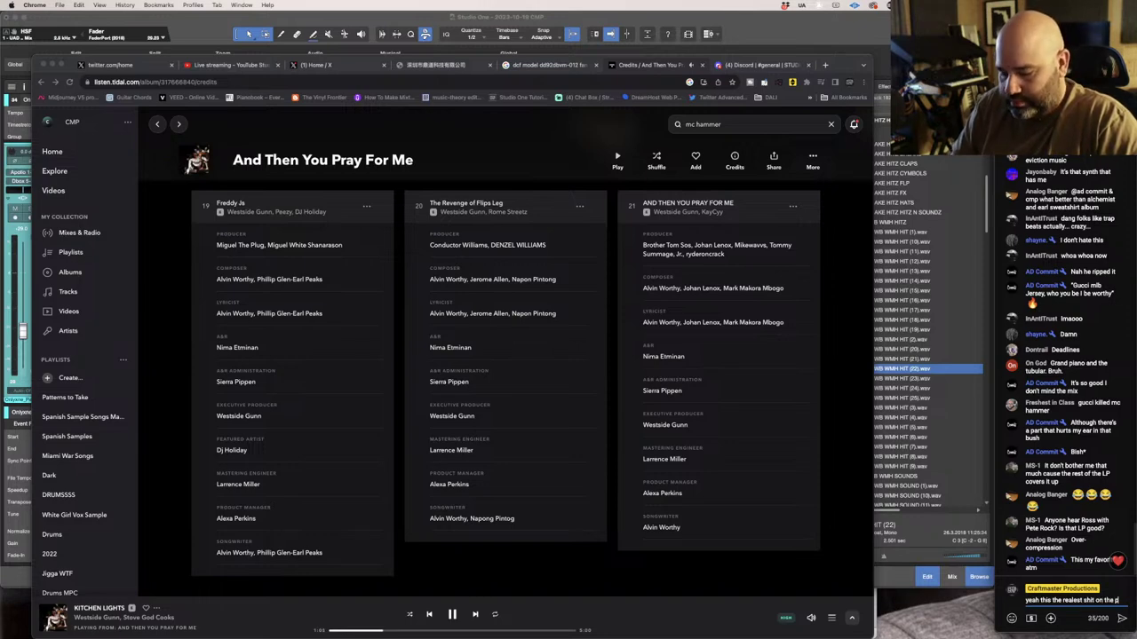
type("roject")
key("Return")
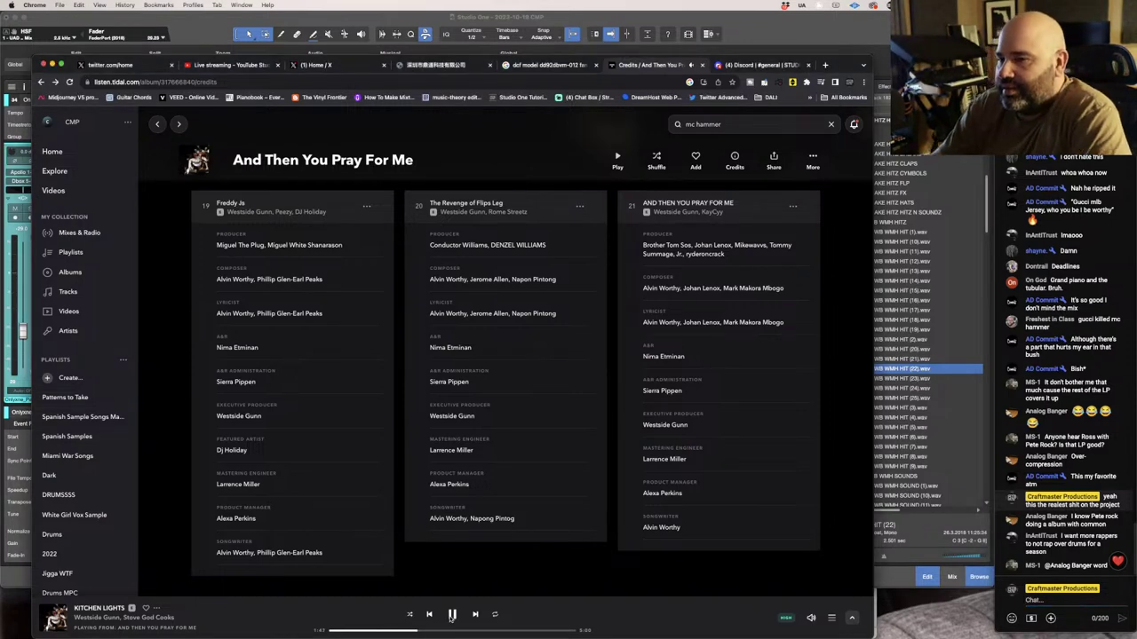
Pause KITCHEN LIGHTS and go back through the album credits to the DunnHill entry.
left_click(452, 615)
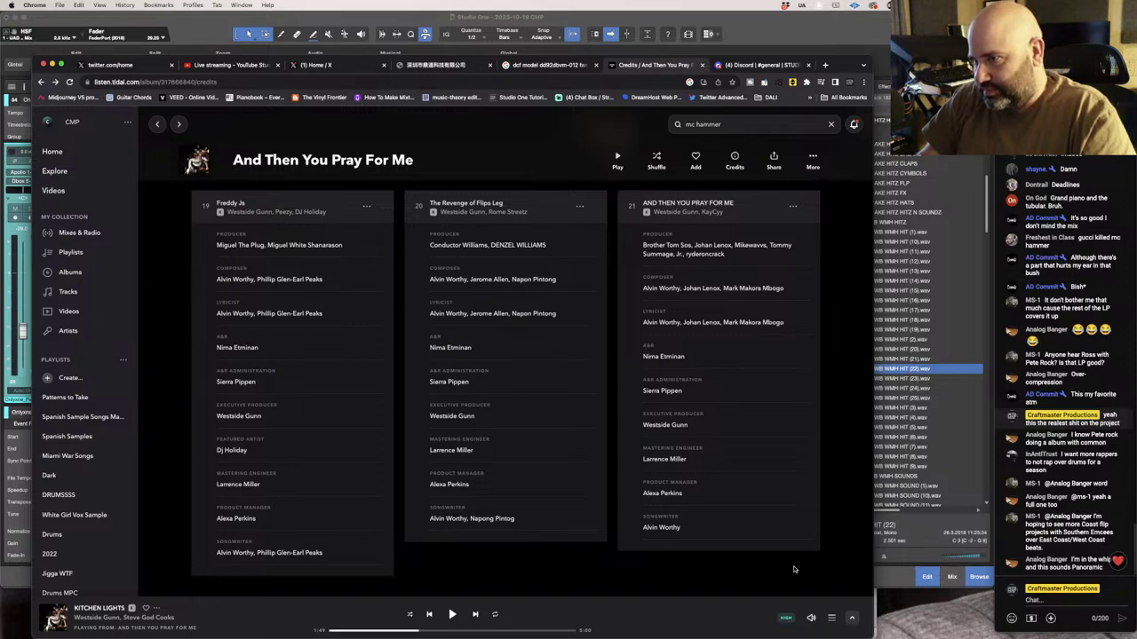
scroll(774, 570, "up", 5)
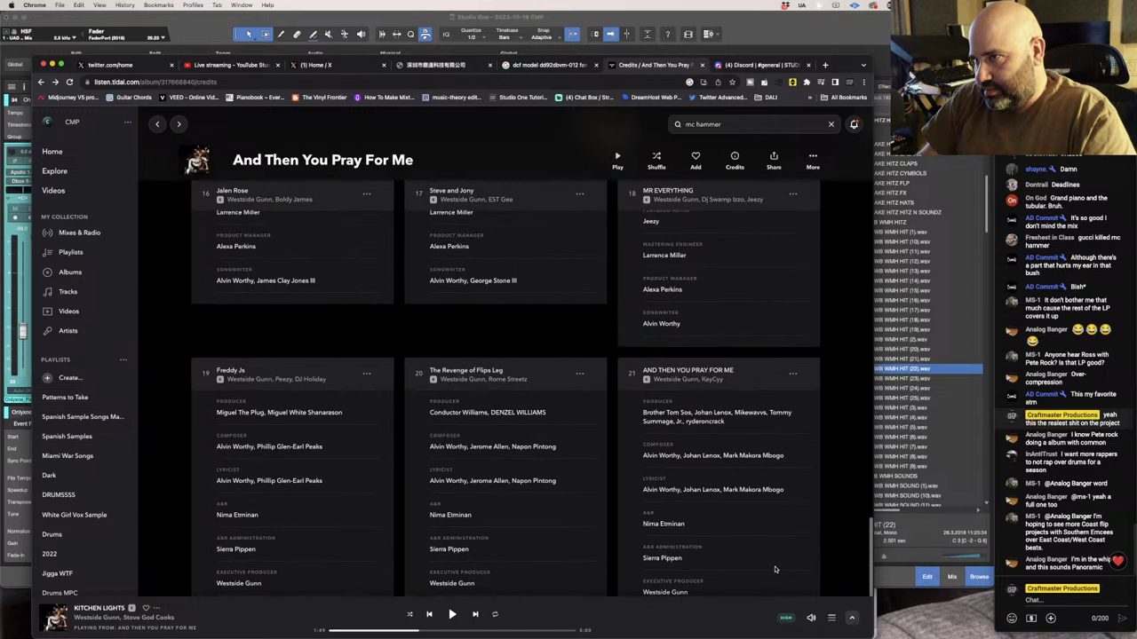
scroll(777, 566, "up", 10)
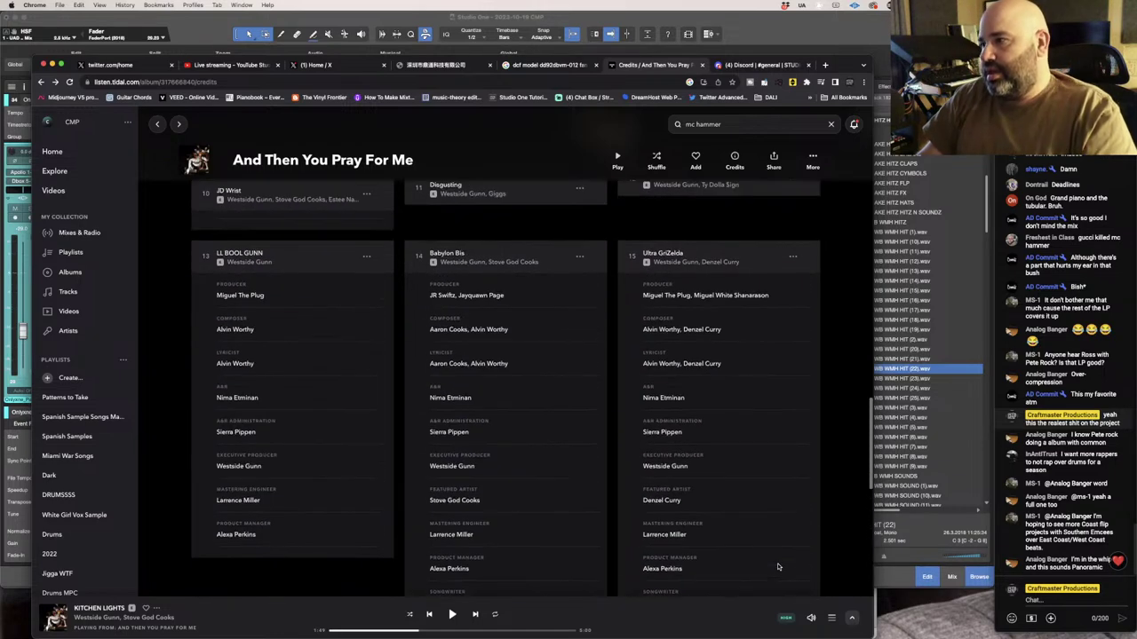
scroll(572, 533, "up", 3)
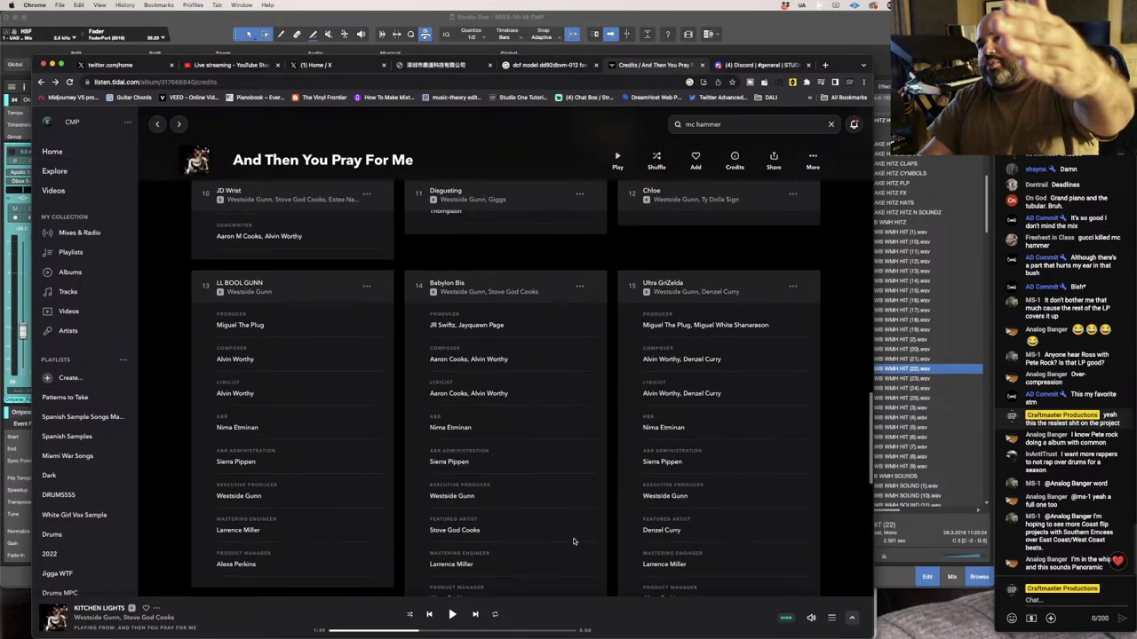
scroll(573, 533, "up", 5)
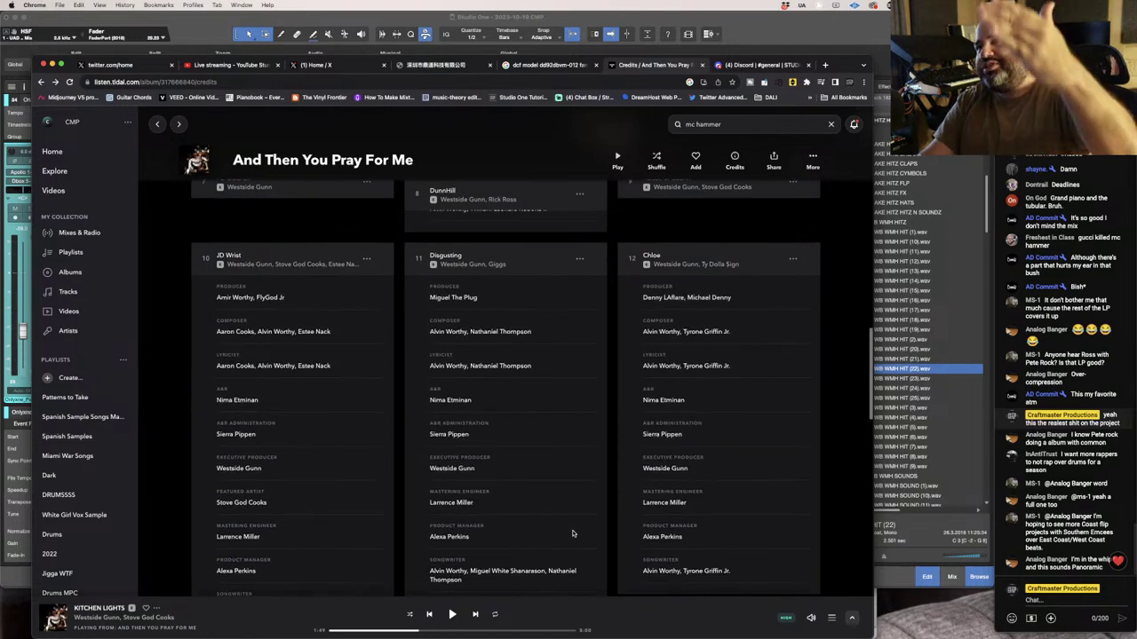
scroll(572, 533, "up", 2)
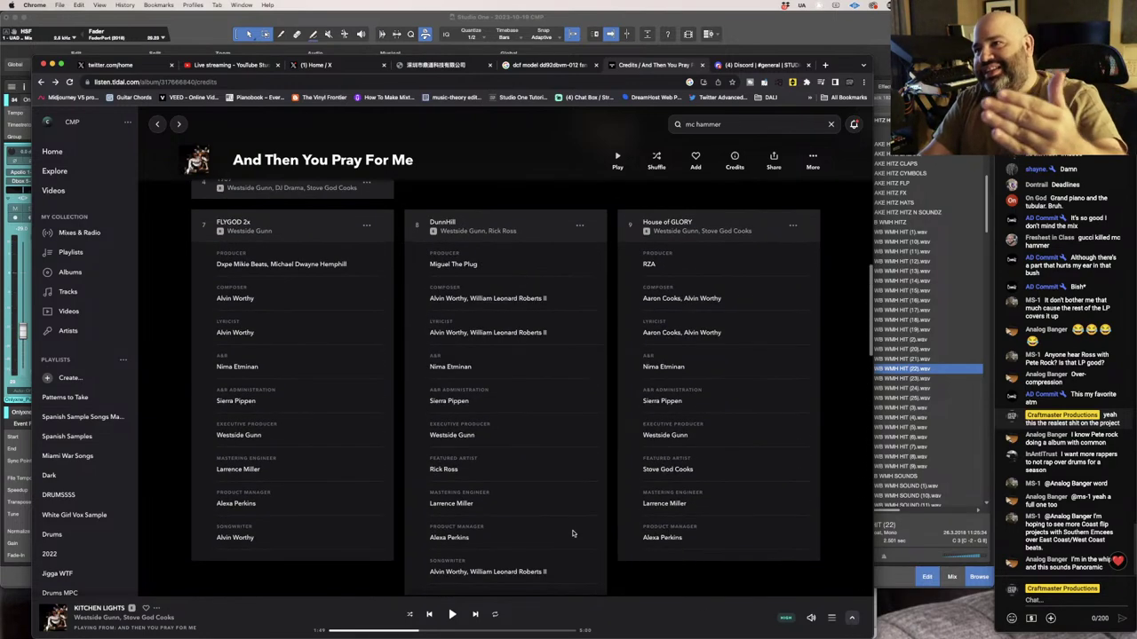
scroll(573, 533, "up", 2)
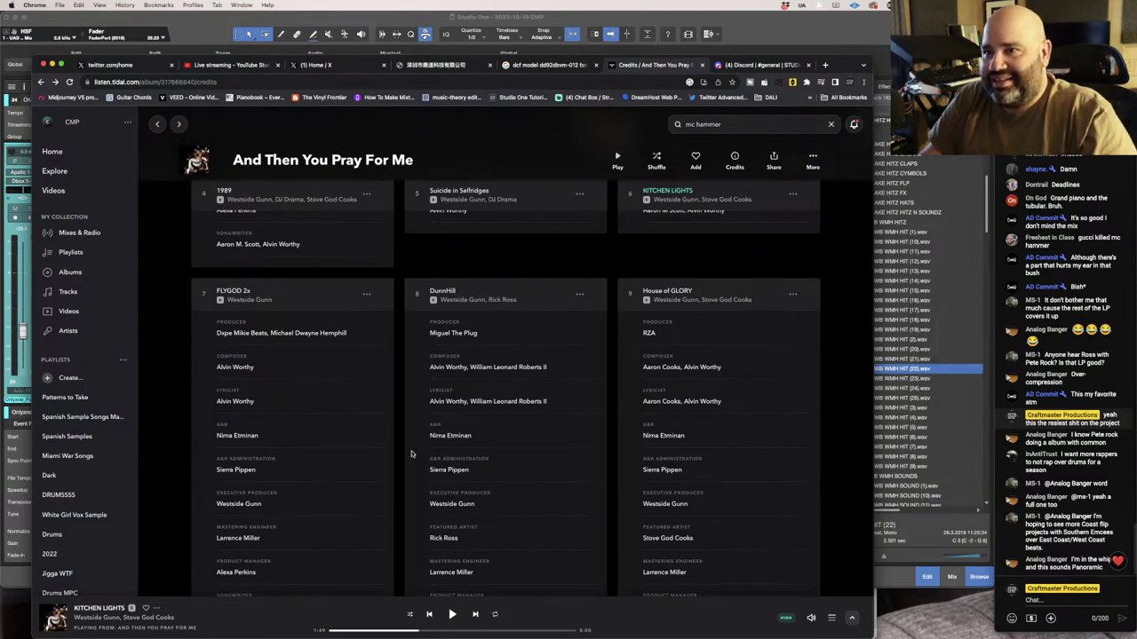
Play a late passage of DunnHill from its credits entry, pause it and view the last tracks' credits.
left_click(453, 614)
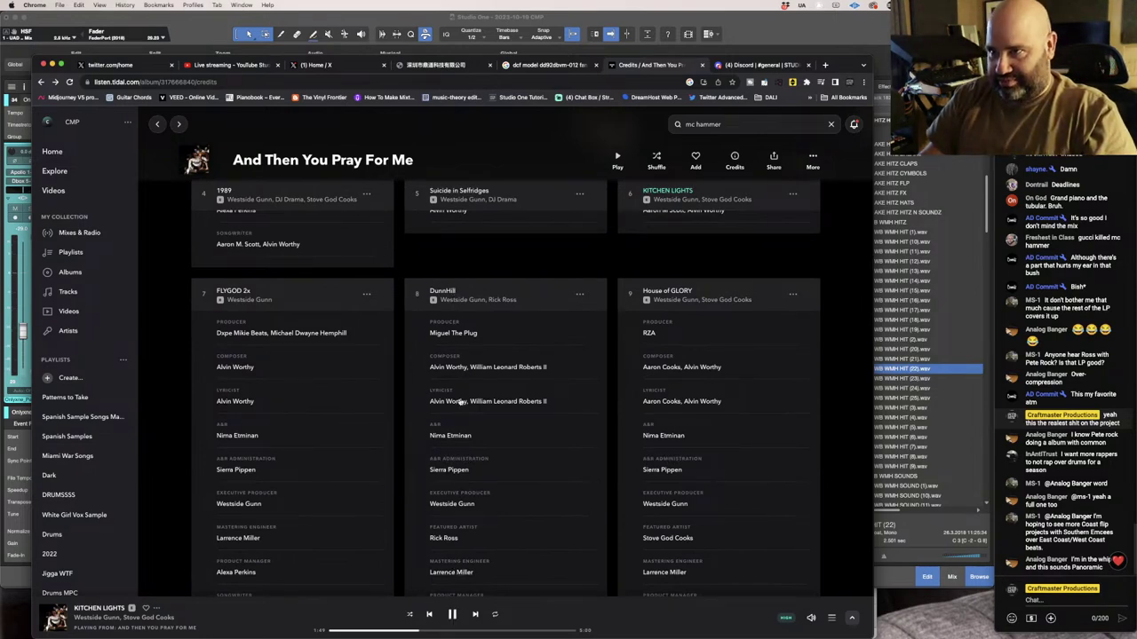
left_click(416, 297)
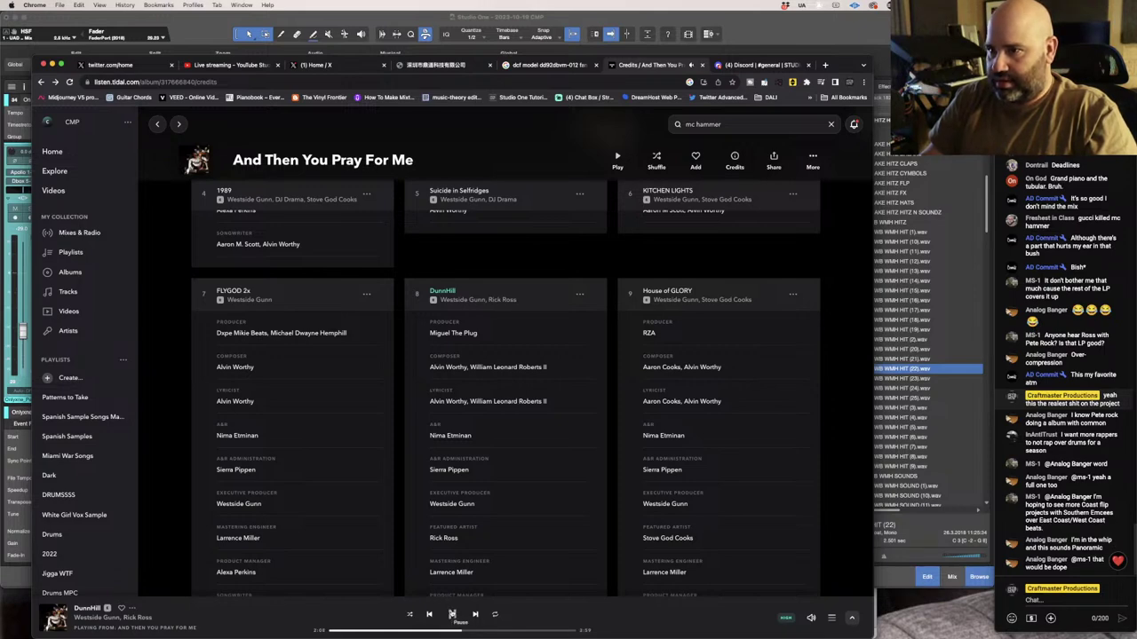
left_click(452, 615)
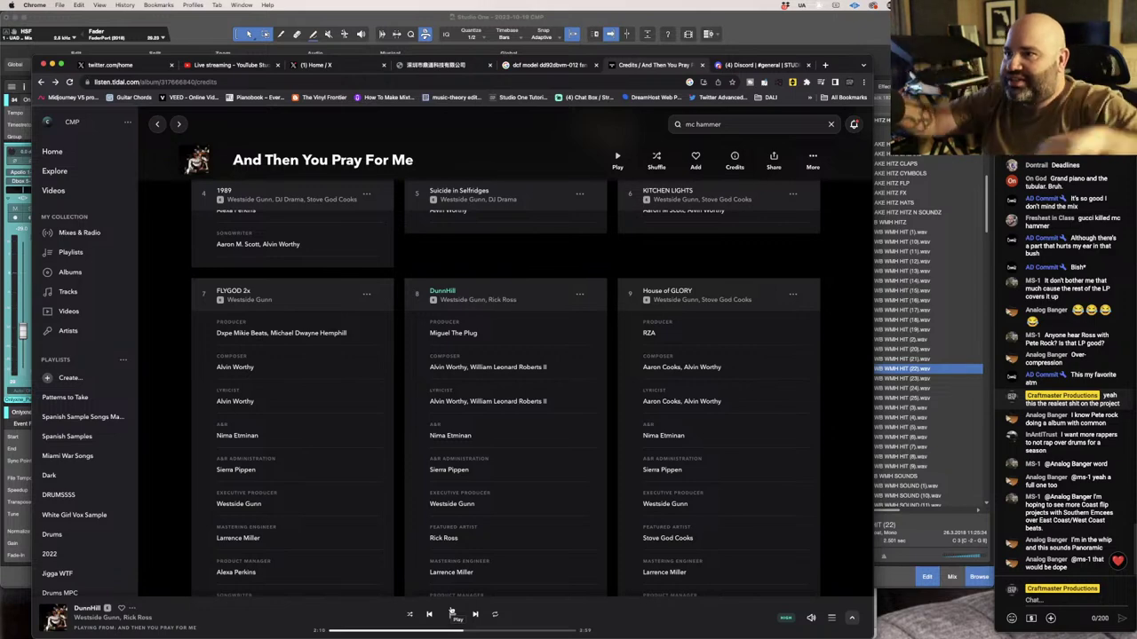
scroll(447, 396, "down", 20)
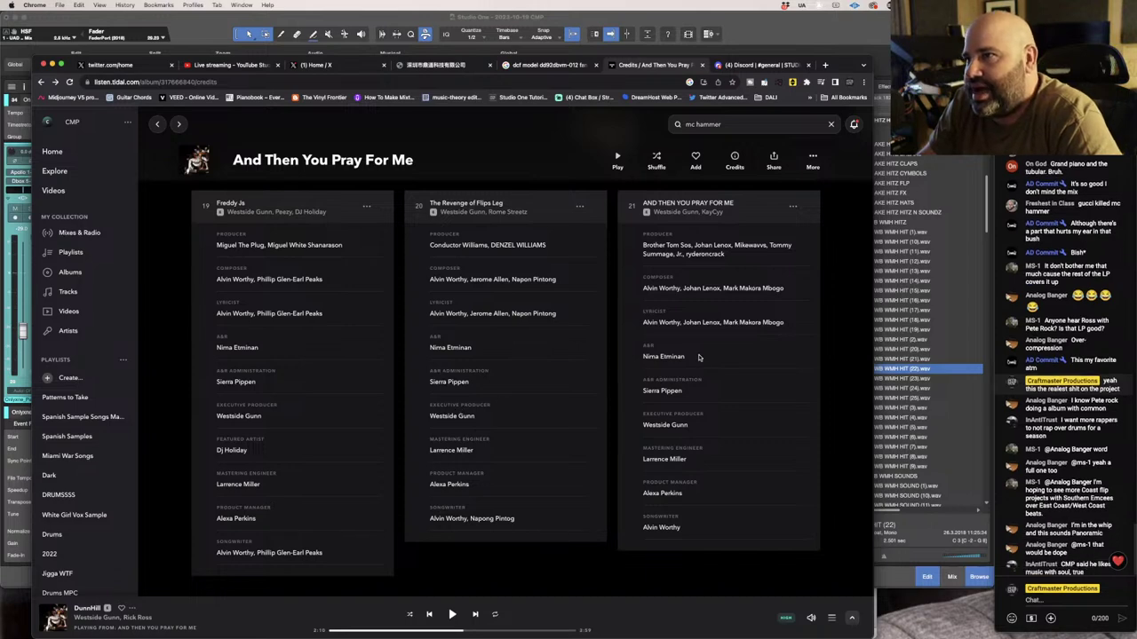
Look back through the And Then You Pray For Me credits to the first tracks, and return to the TIDAL home page.
scroll(699, 356, "up", 10)
scroll(699, 357, "up", 6)
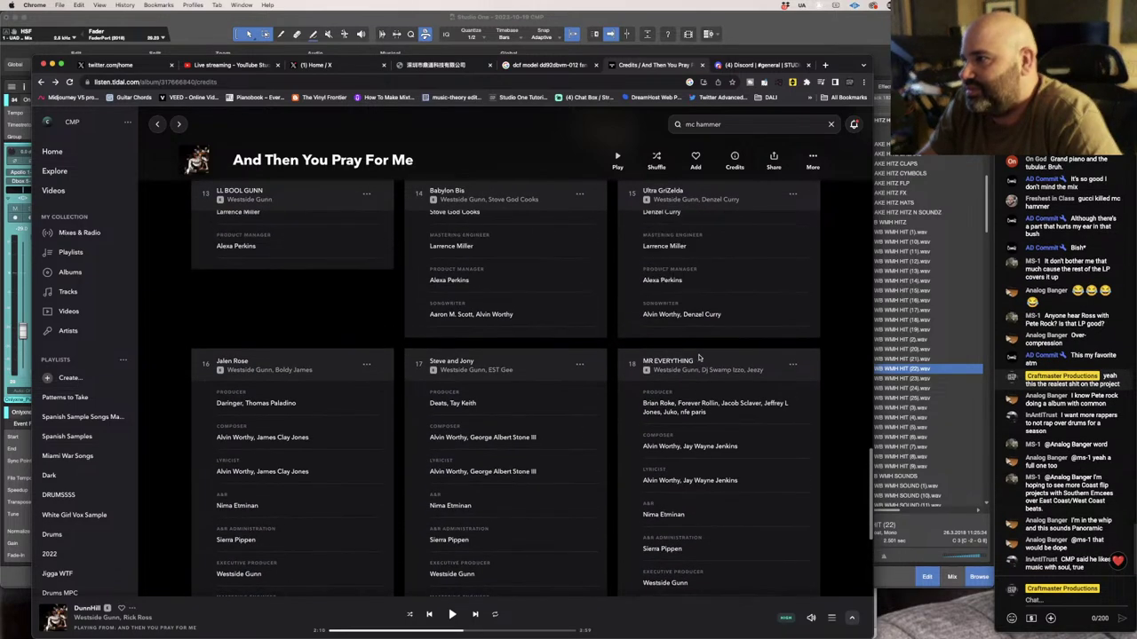
scroll(699, 357, "up", 6)
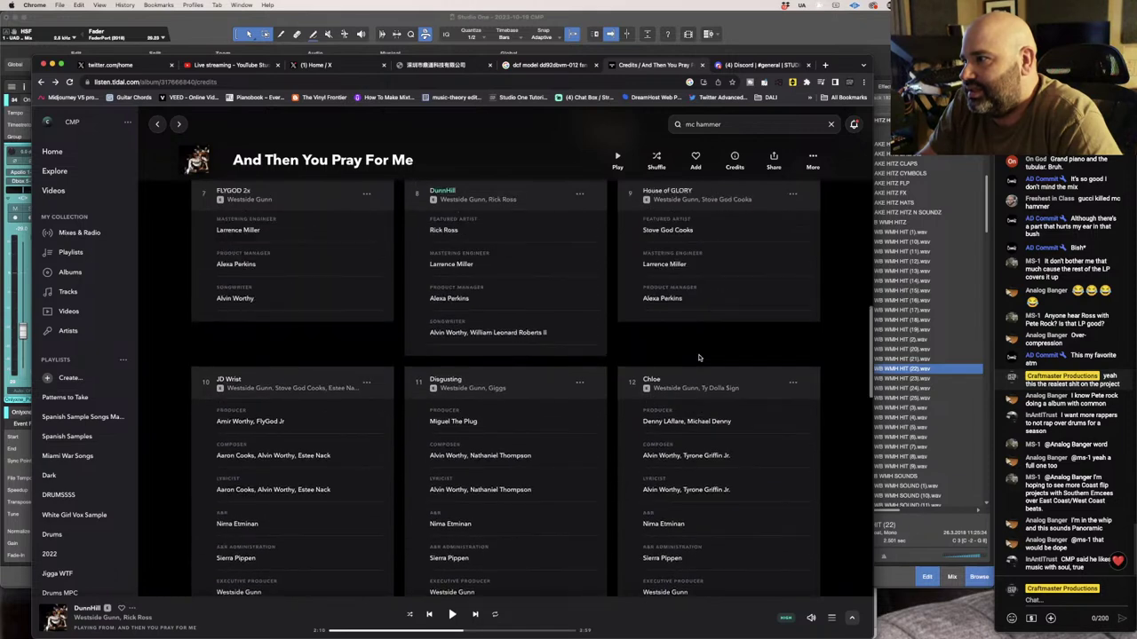
scroll(699, 358, "up", 8)
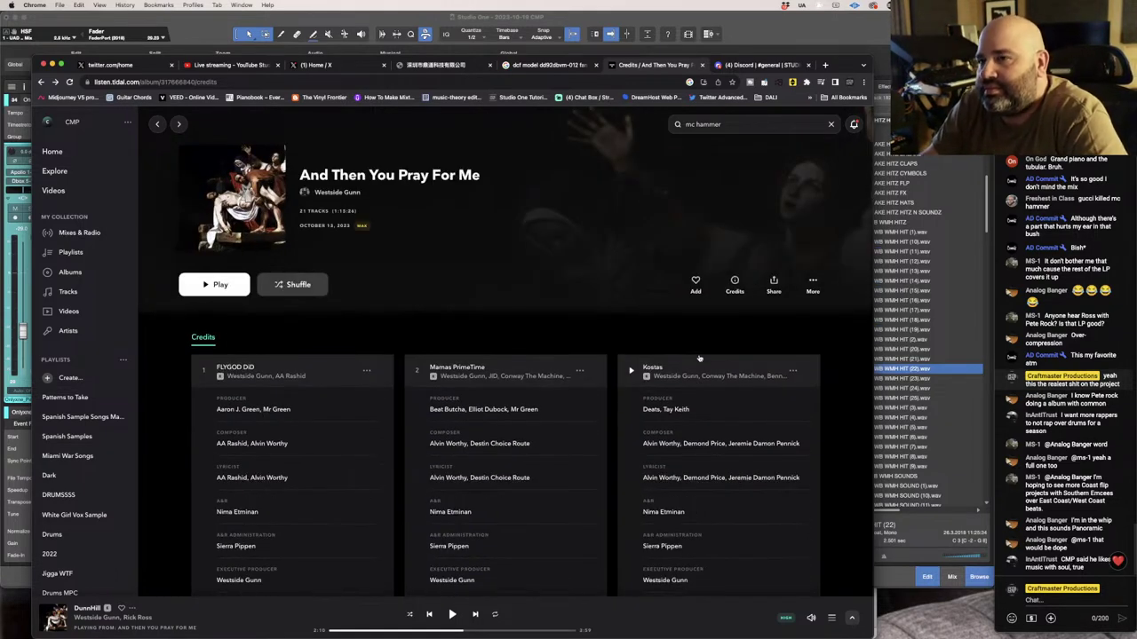
scroll(699, 358, "down", 3)
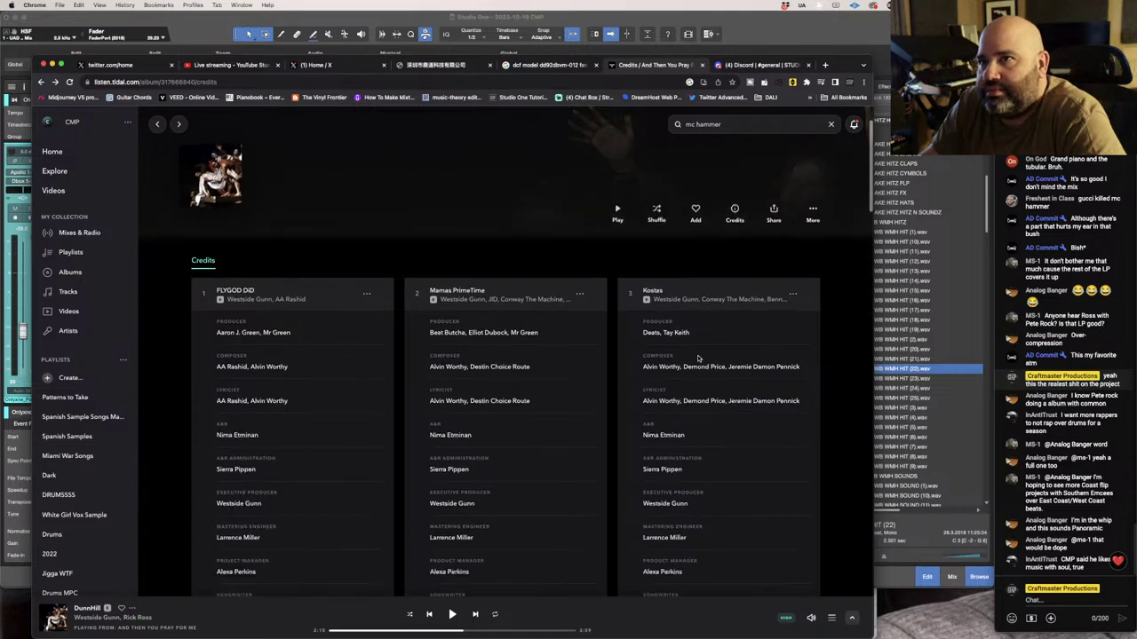
scroll(679, 358, "up", 3)
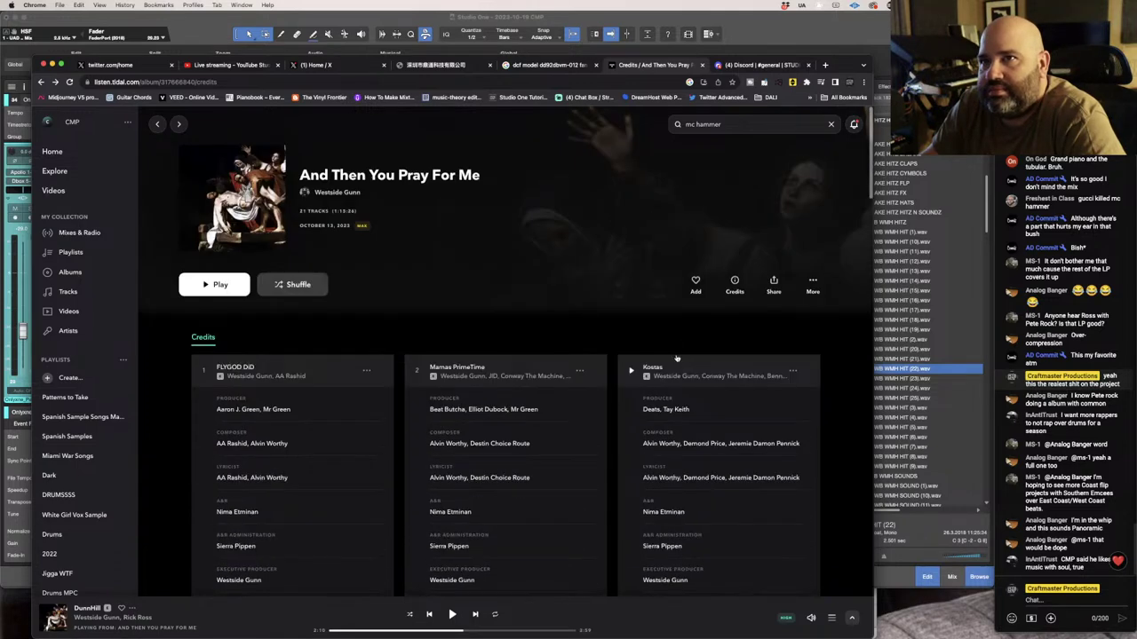
left_click(157, 125)
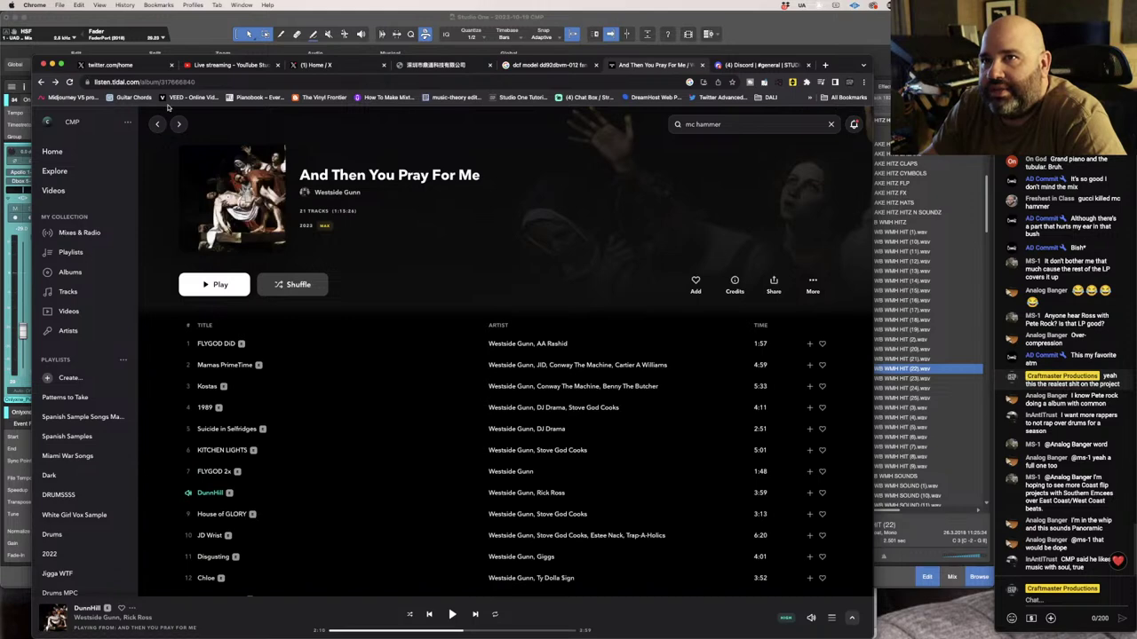
left_click(158, 124)
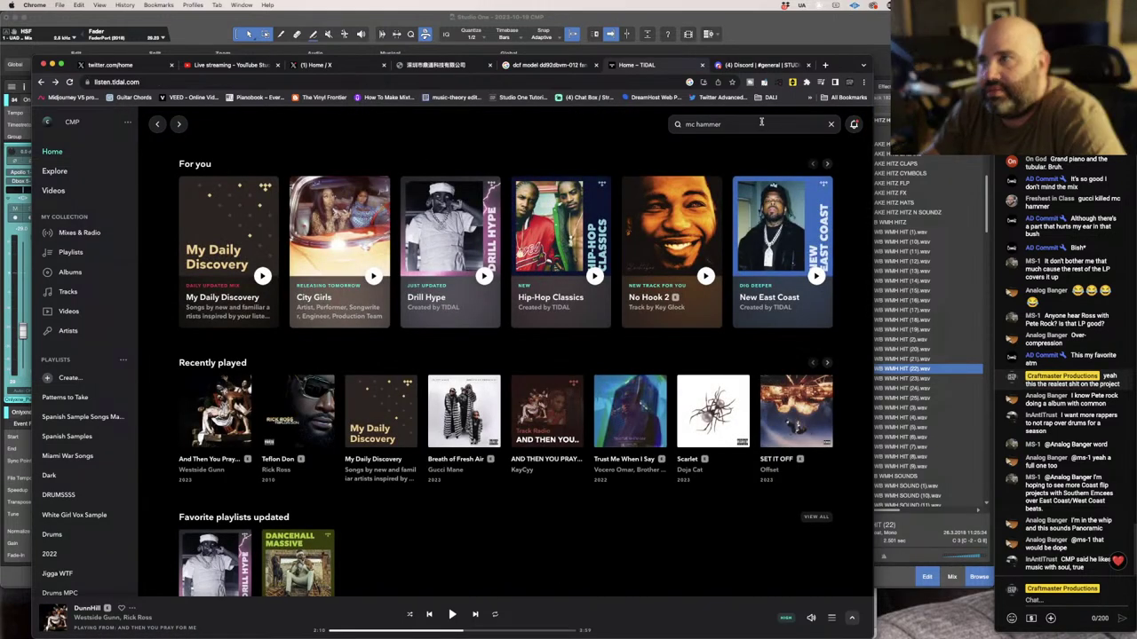
Search TIDAL for "offset" and open the artist page of Offset.
left_click(701, 124)
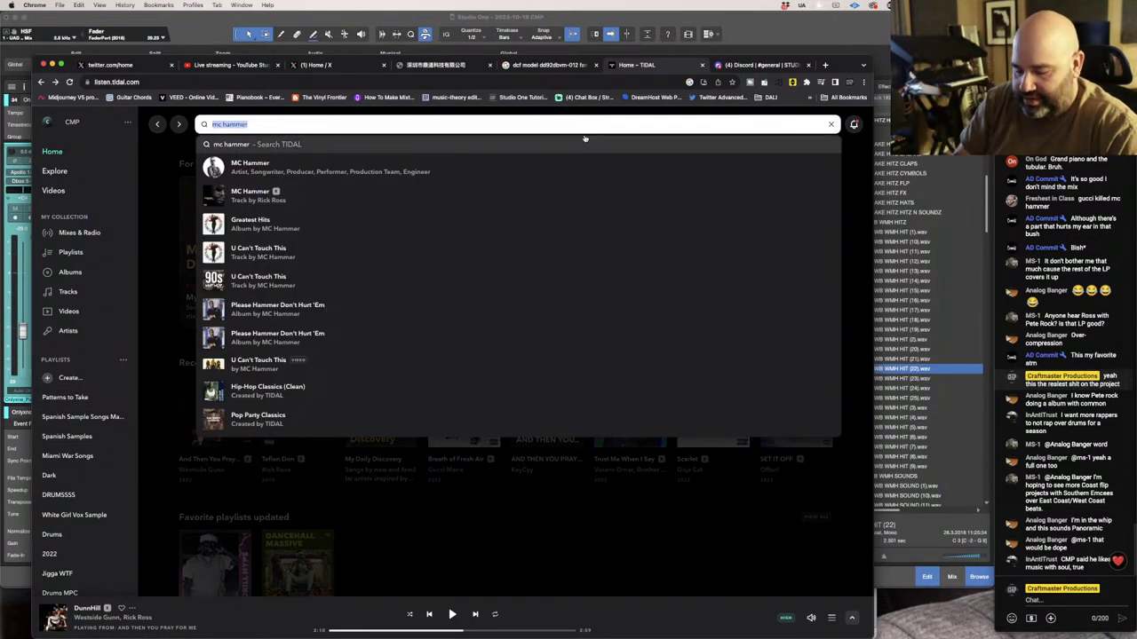
type("offe")
type("et")
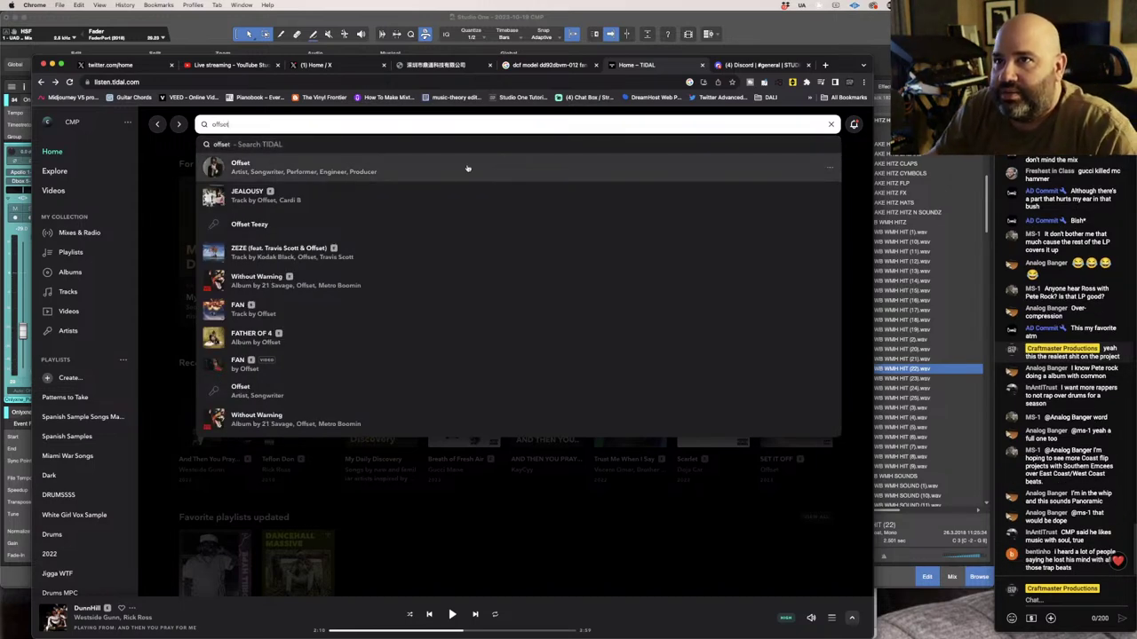
left_click(251, 165)
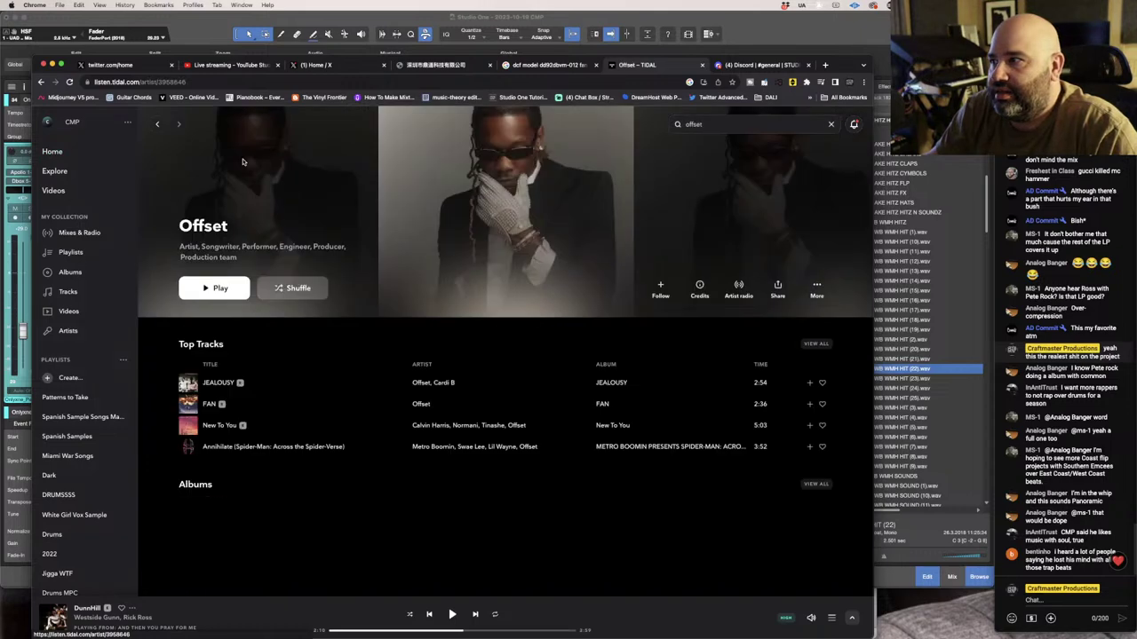
Open the credits of Offset's album SET IT OFF and view its cover art enlarged, then close it.
left_click(213, 471)
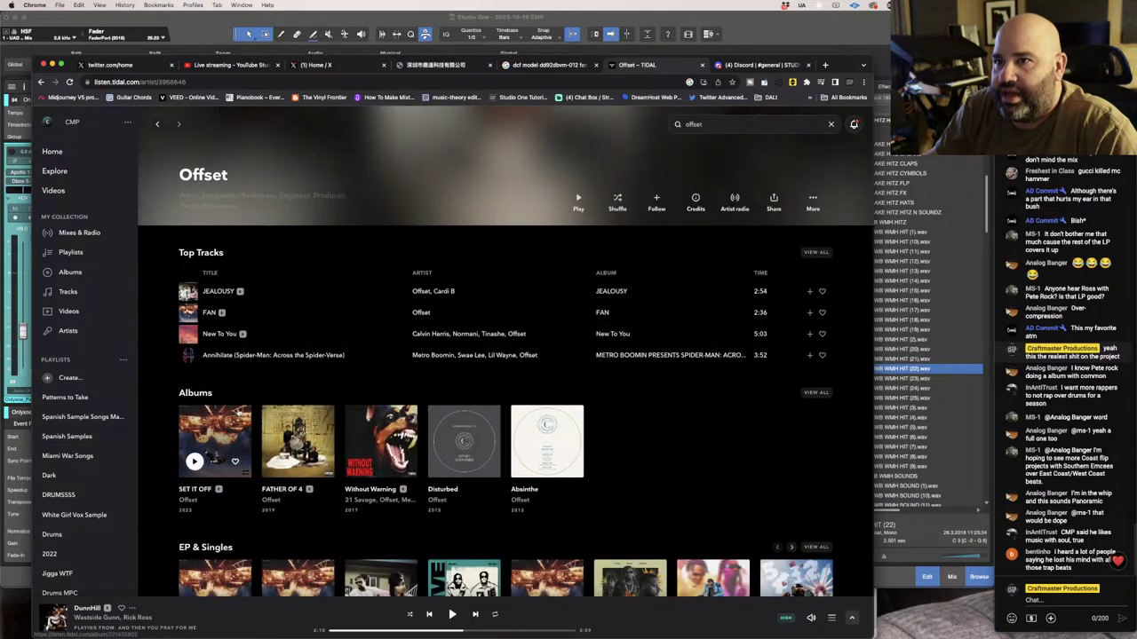
left_click(234, 203)
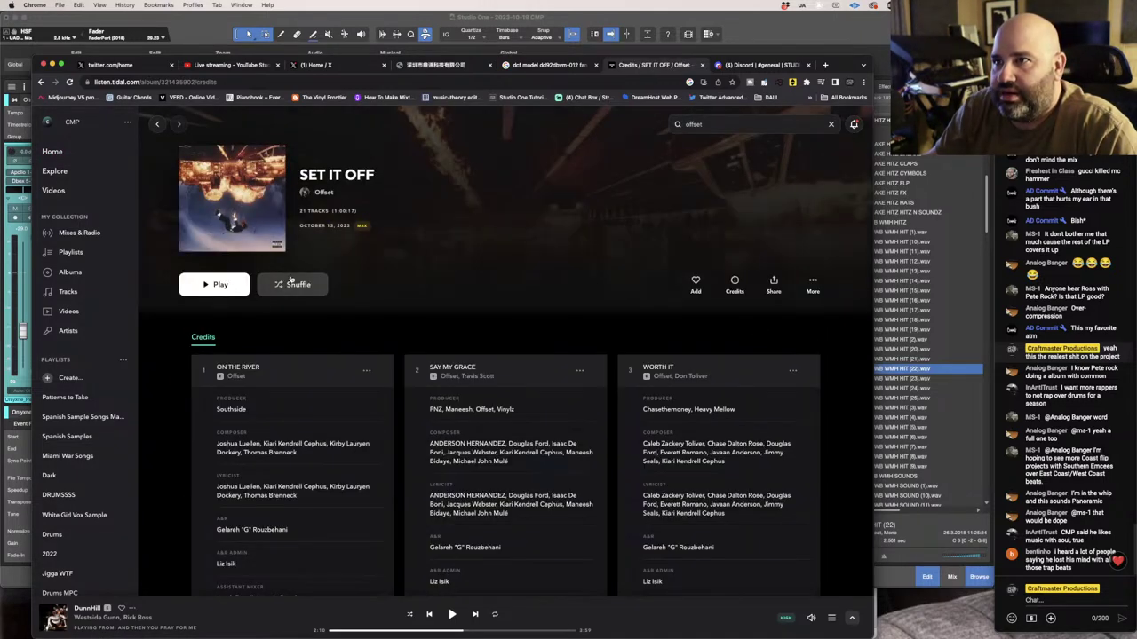
left_click(243, 197)
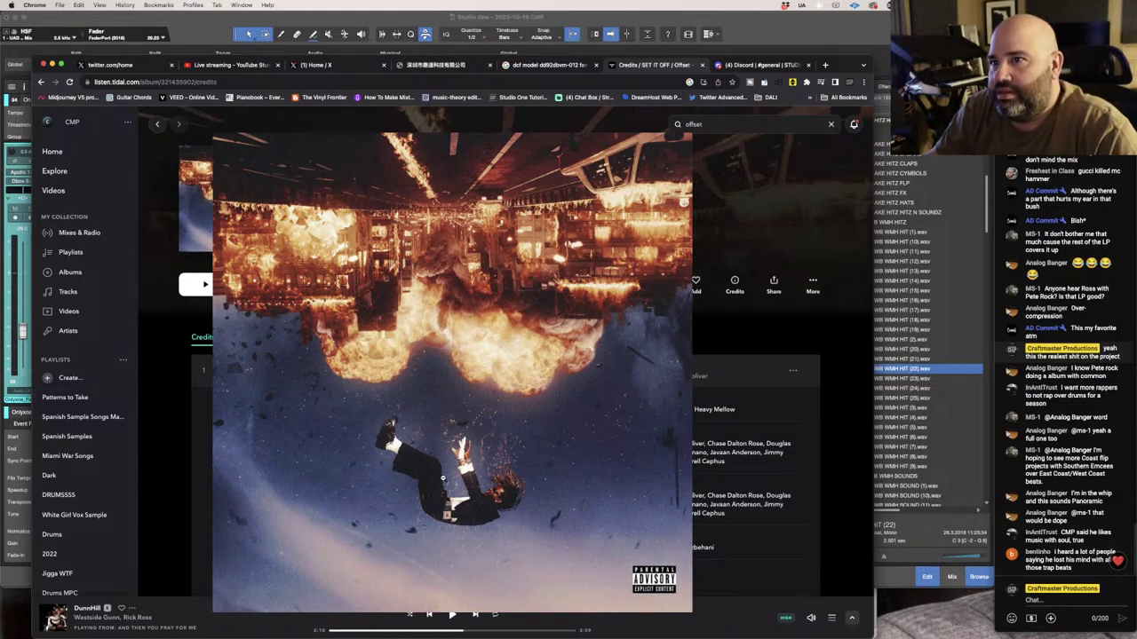
left_click(746, 235)
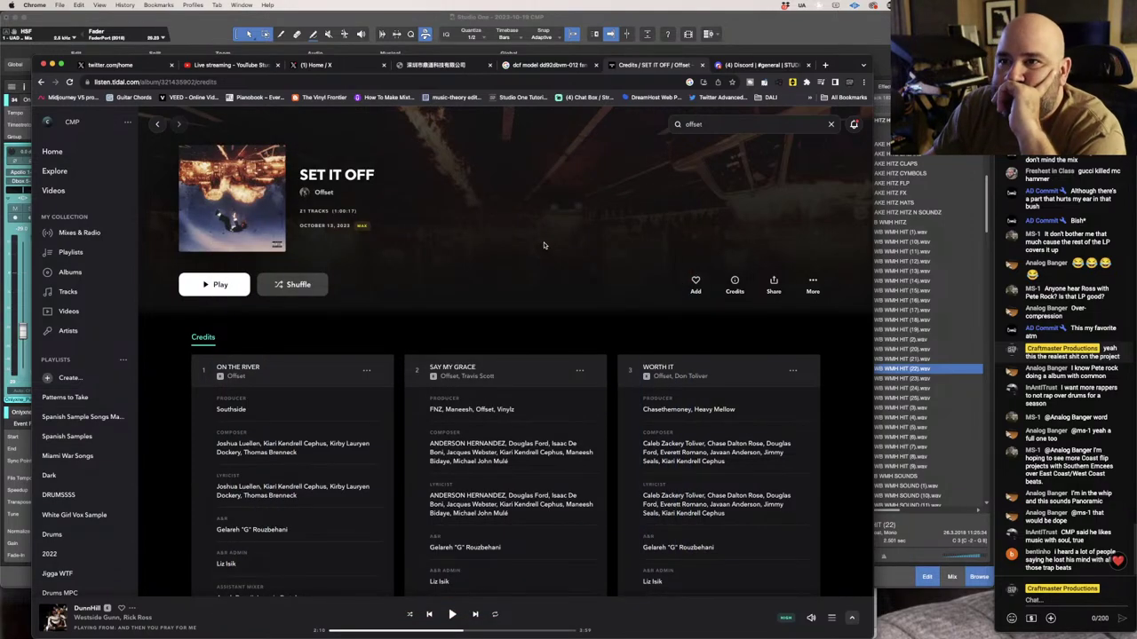
Examine the producer credits of SET IT OFF from ON THE RIVER through to the last track, HEALTHY.
scroll(545, 246, "down", 5)
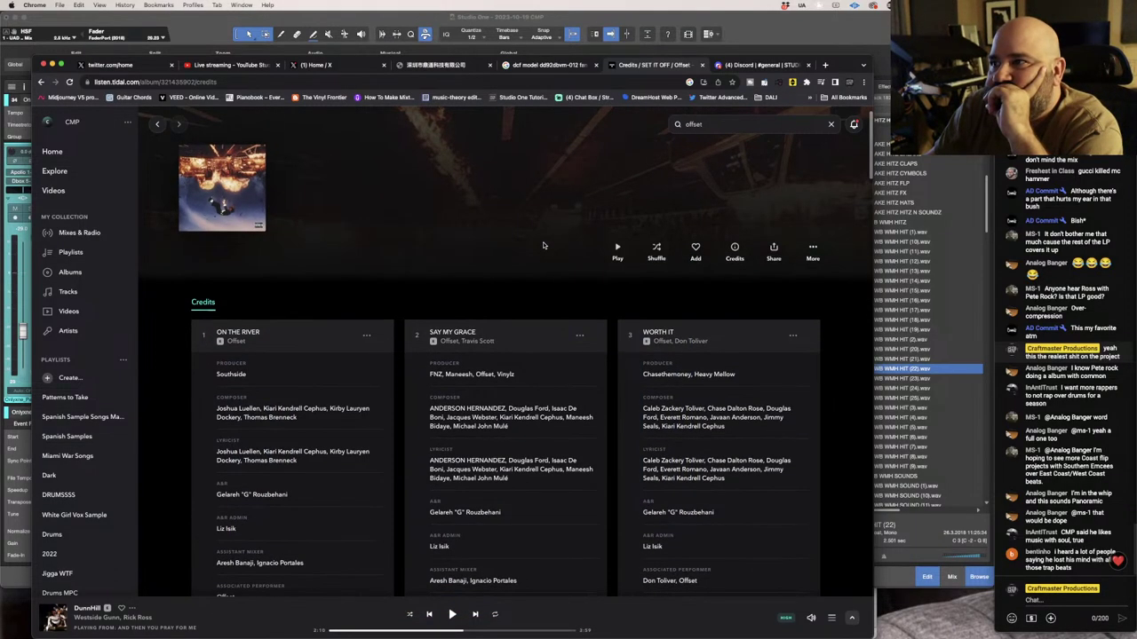
scroll(544, 245, "down", 3)
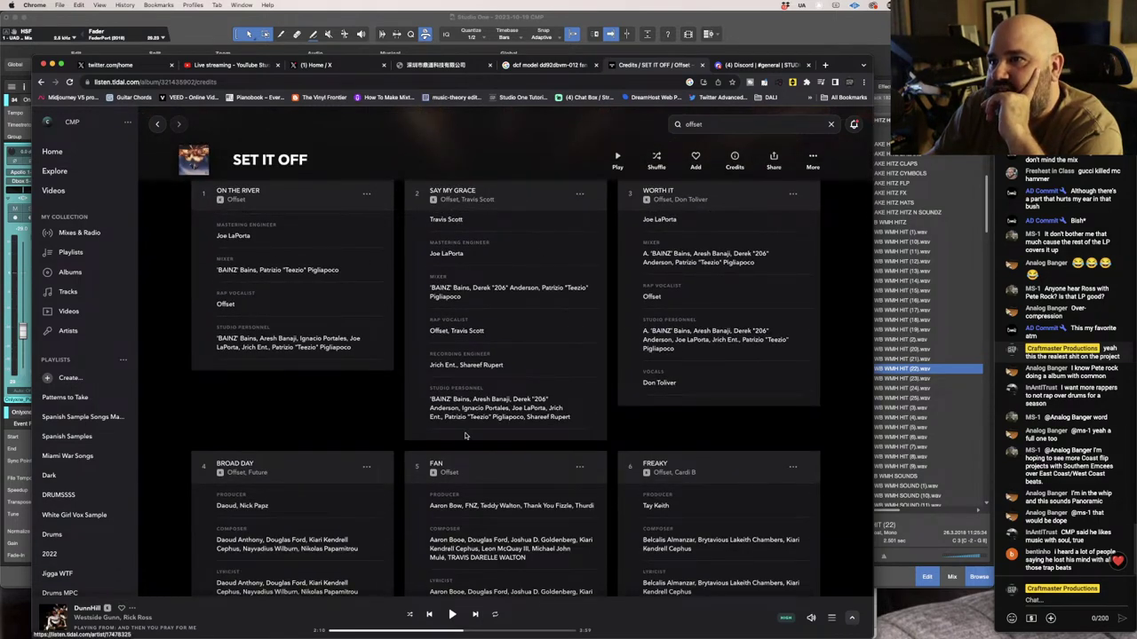
scroll(522, 478, "down", 5)
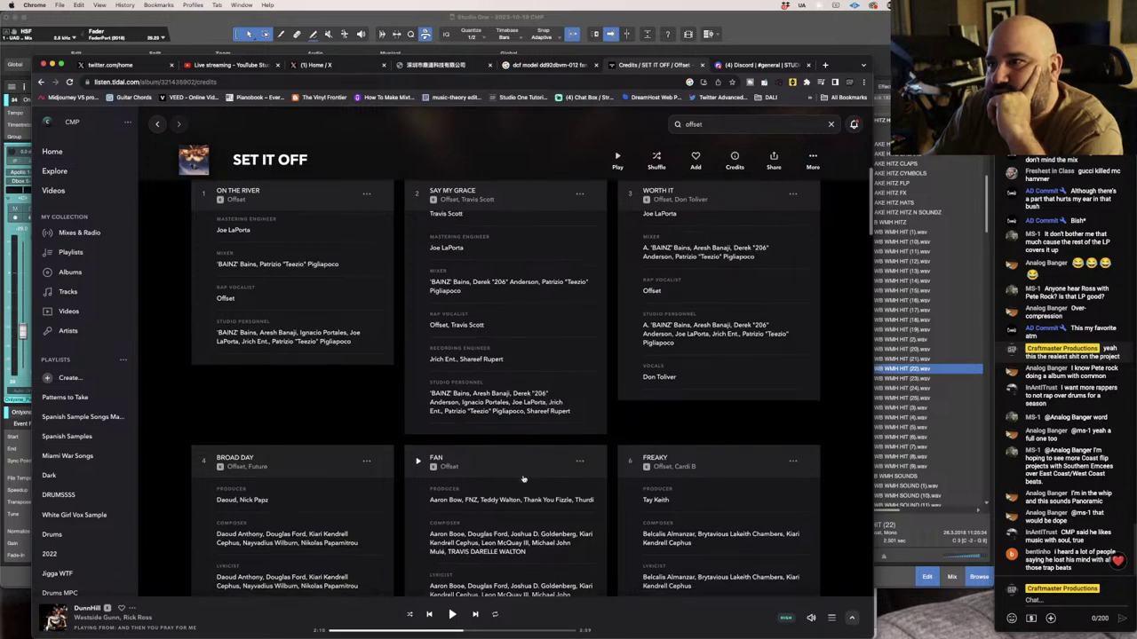
scroll(524, 476, "down", 2)
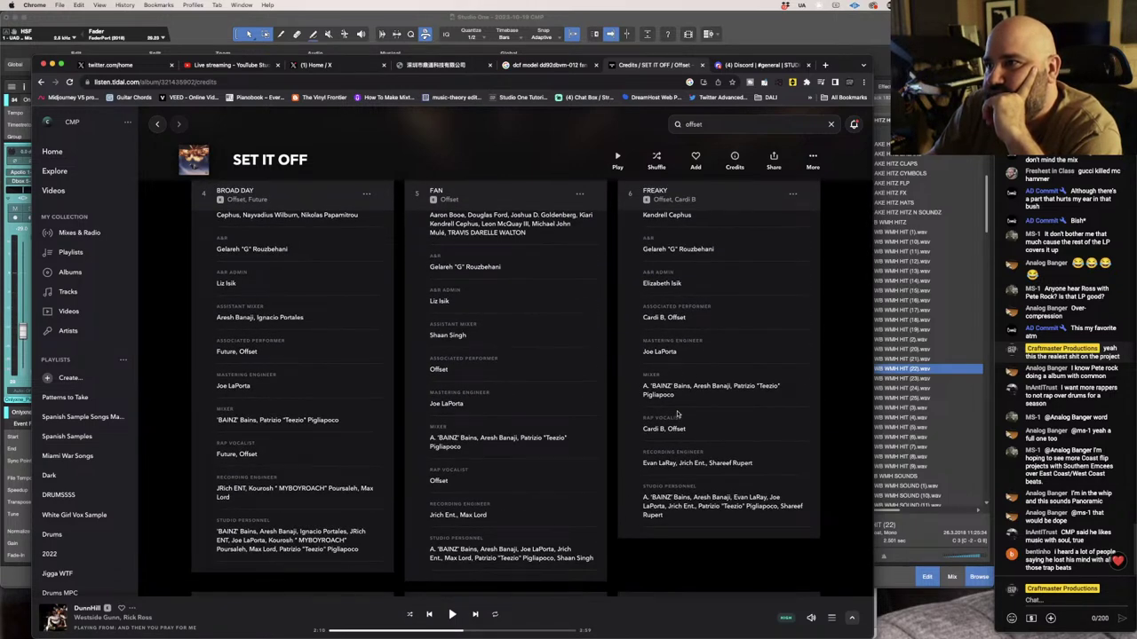
scroll(535, 485, "down", 1)
scroll(535, 487, "down", 4)
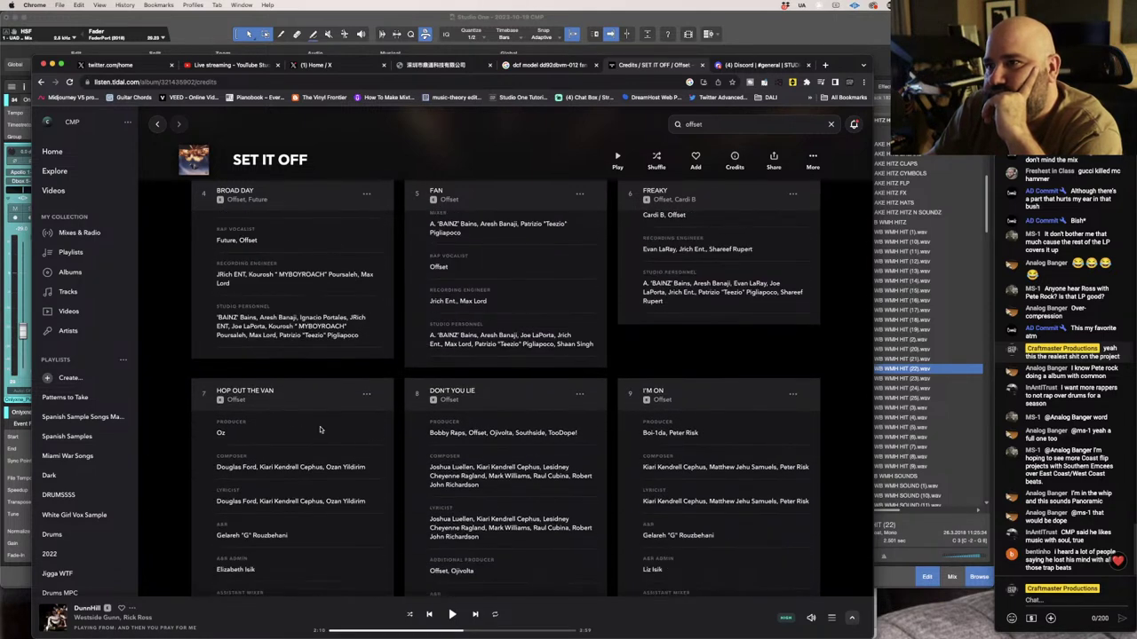
scroll(329, 434, "down", 2)
scroll(369, 452, "down", 1)
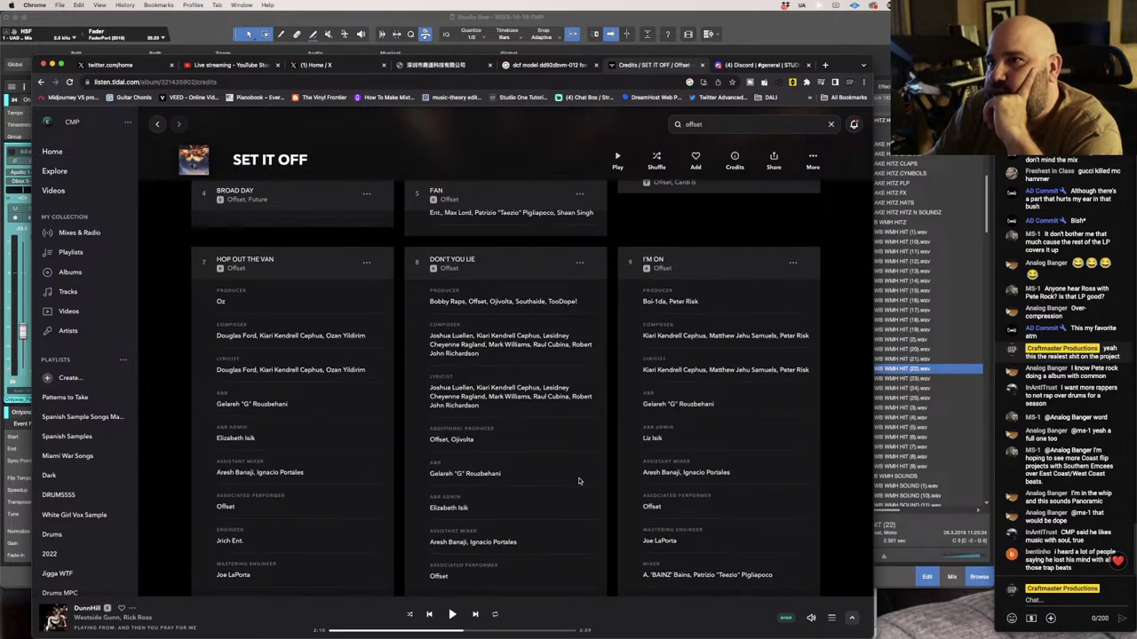
scroll(578, 482, "down", 12)
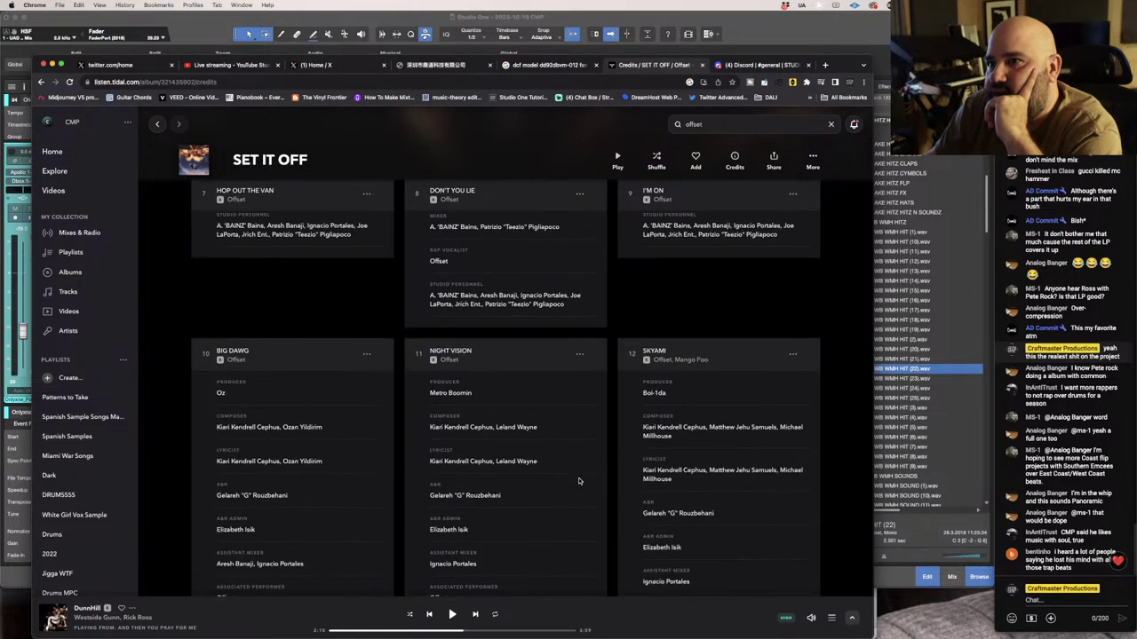
scroll(579, 477, "down", 2)
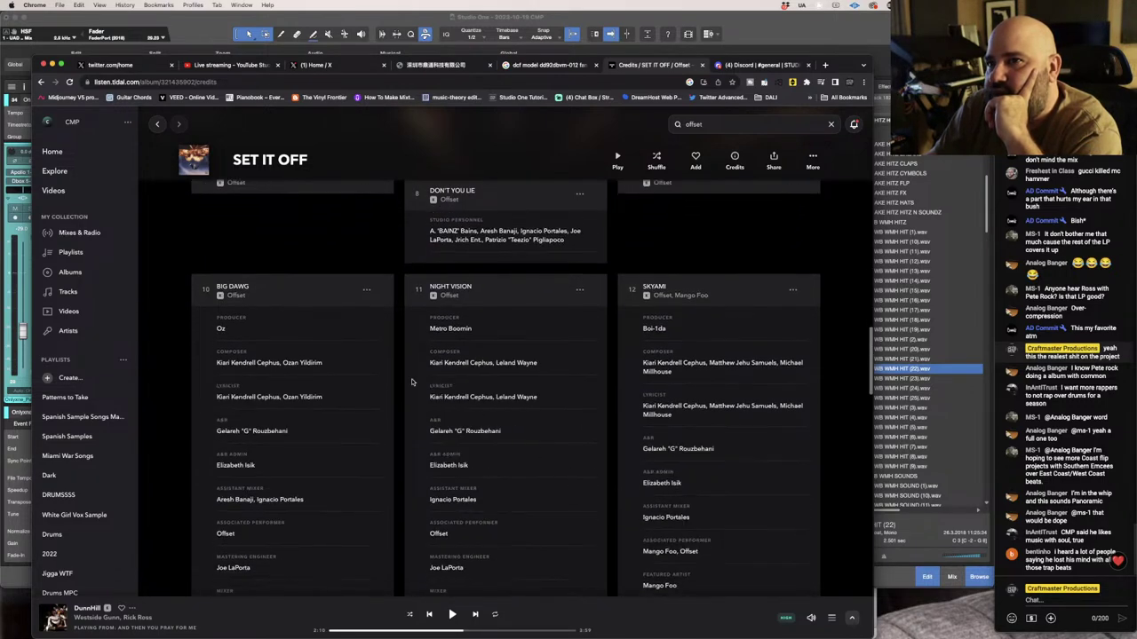
scroll(404, 435, "down", 10)
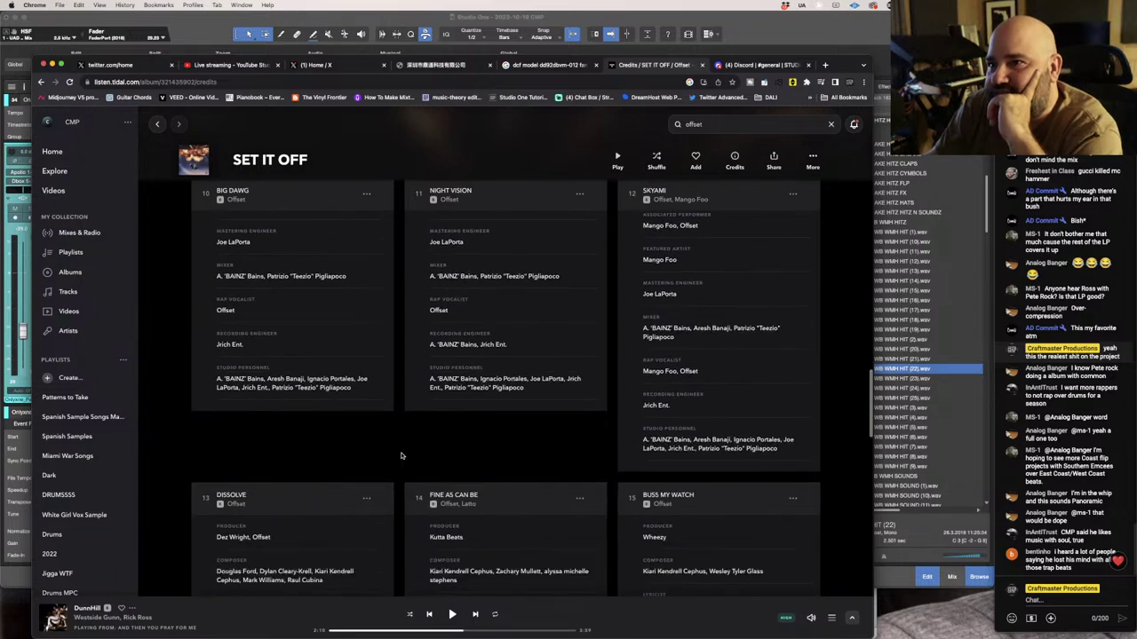
scroll(401, 456, "down", 5)
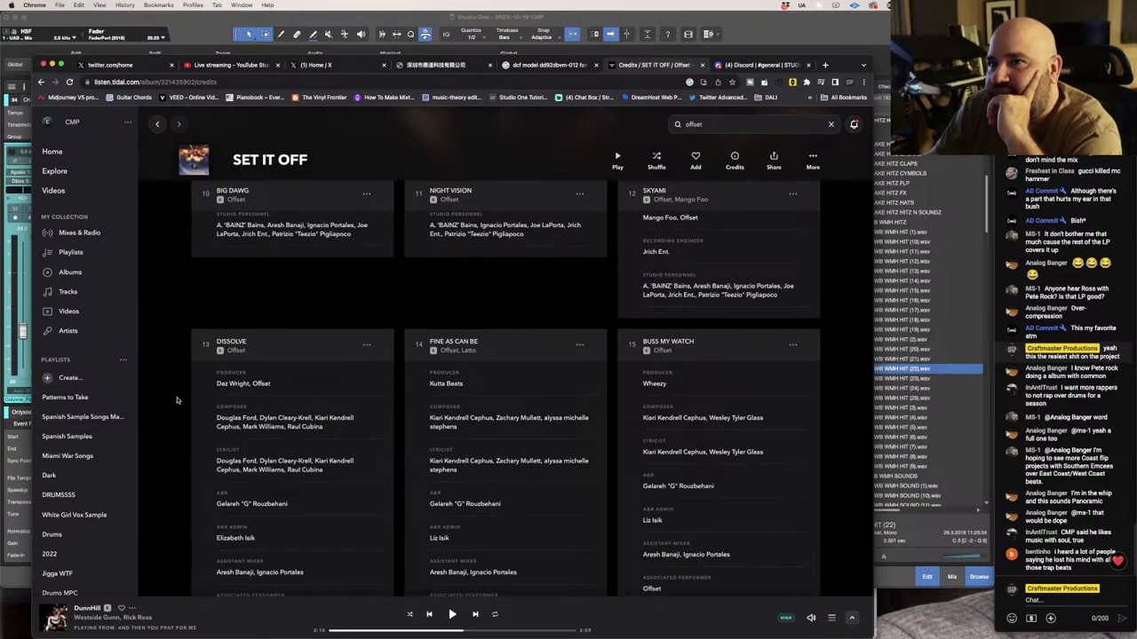
scroll(441, 427, "down", 14)
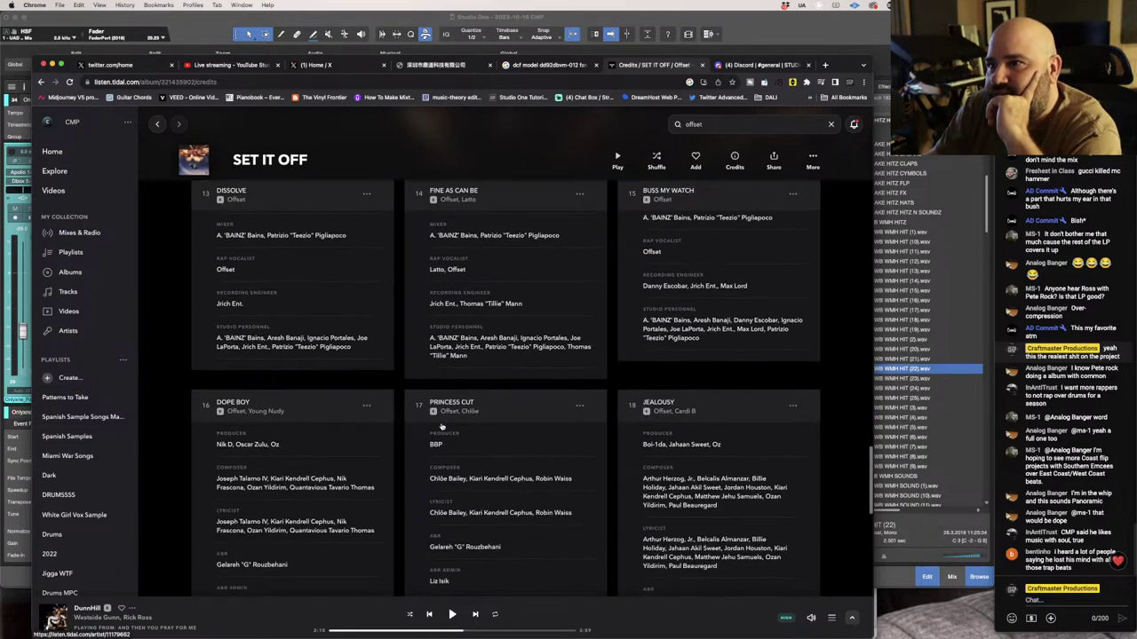
scroll(397, 446, "down", 2)
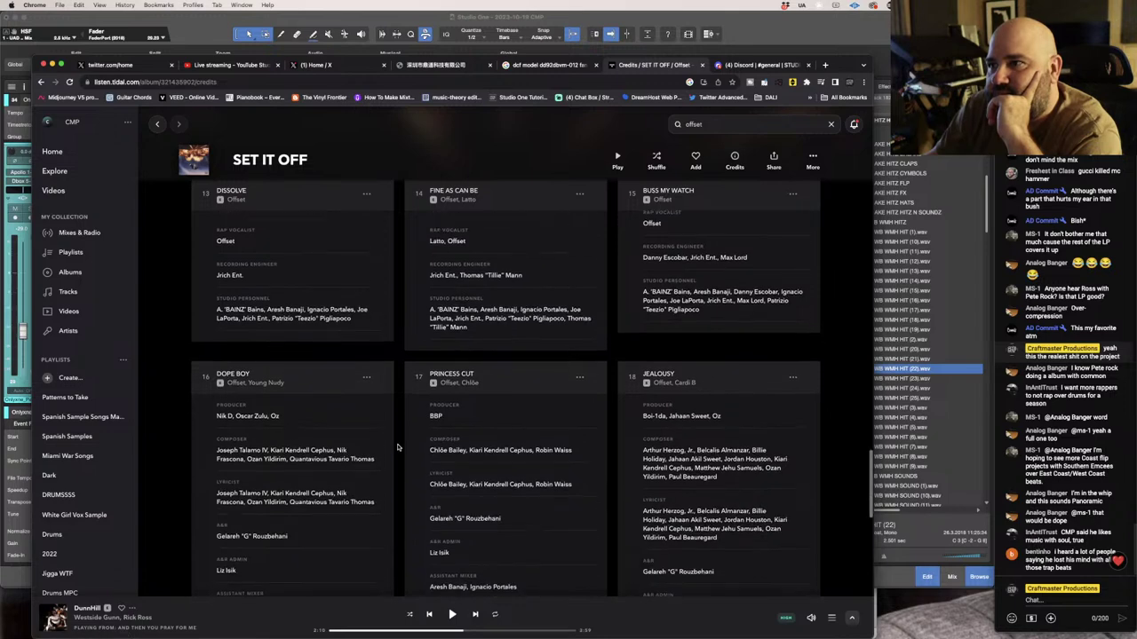
scroll(397, 446, "down", 12)
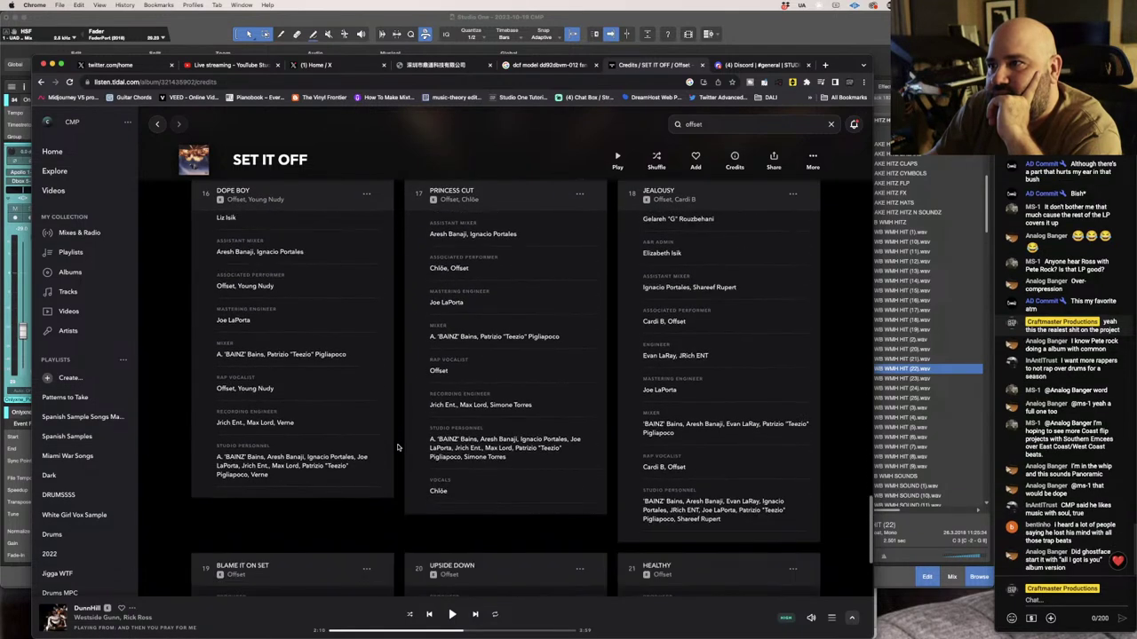
scroll(397, 446, "down", 6)
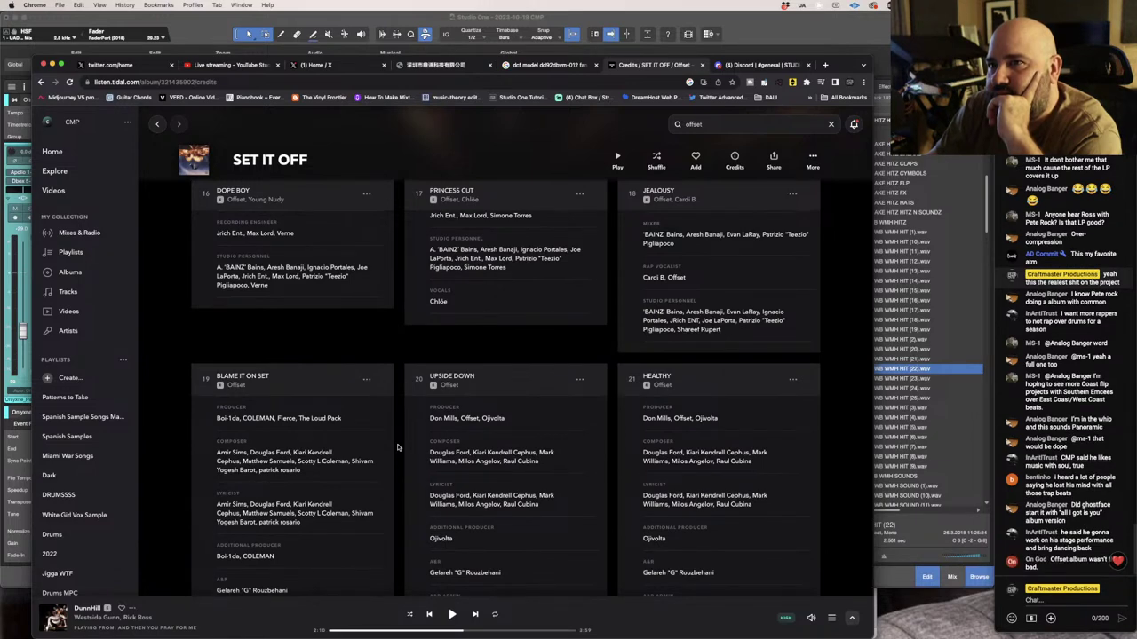
scroll(397, 446, "down", 2)
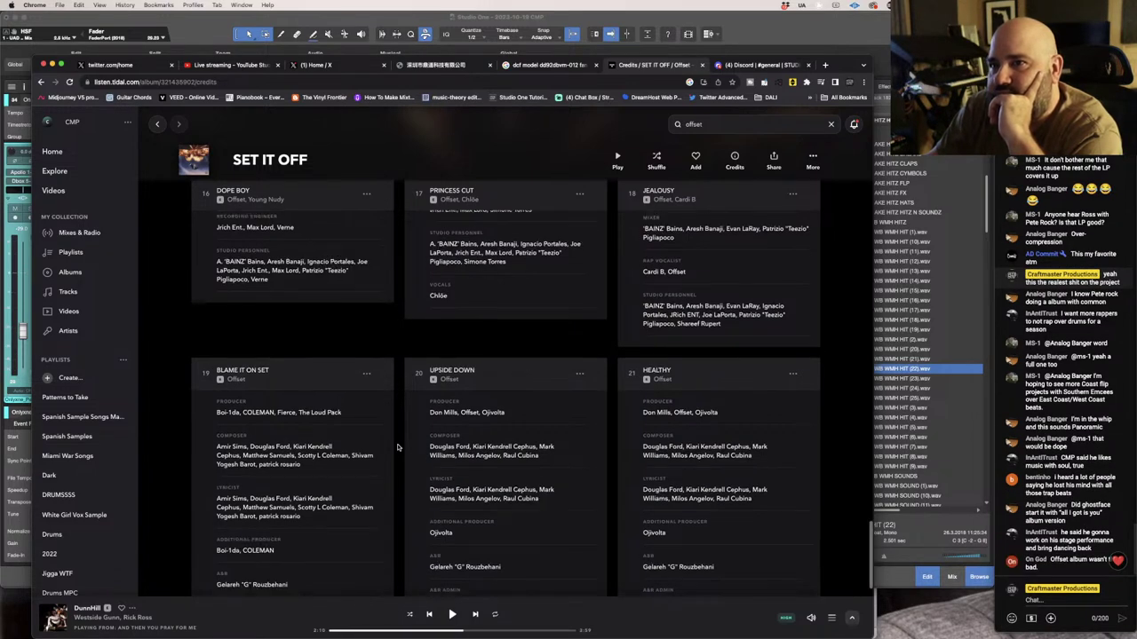
scroll(397, 447, "down", 5)
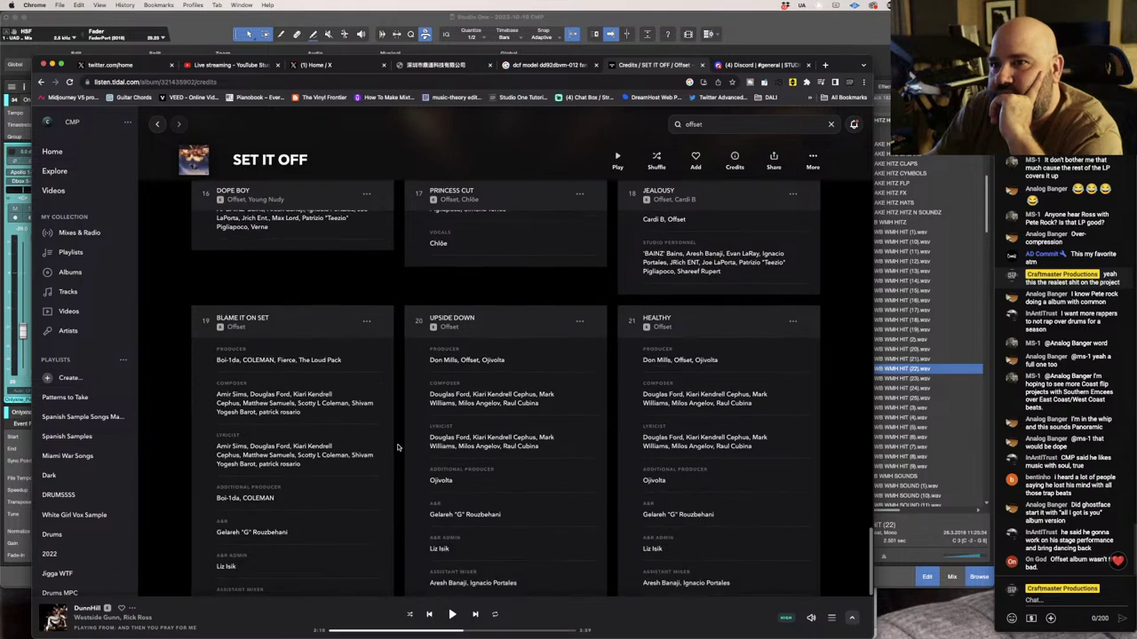
scroll(397, 446, "down", 8)
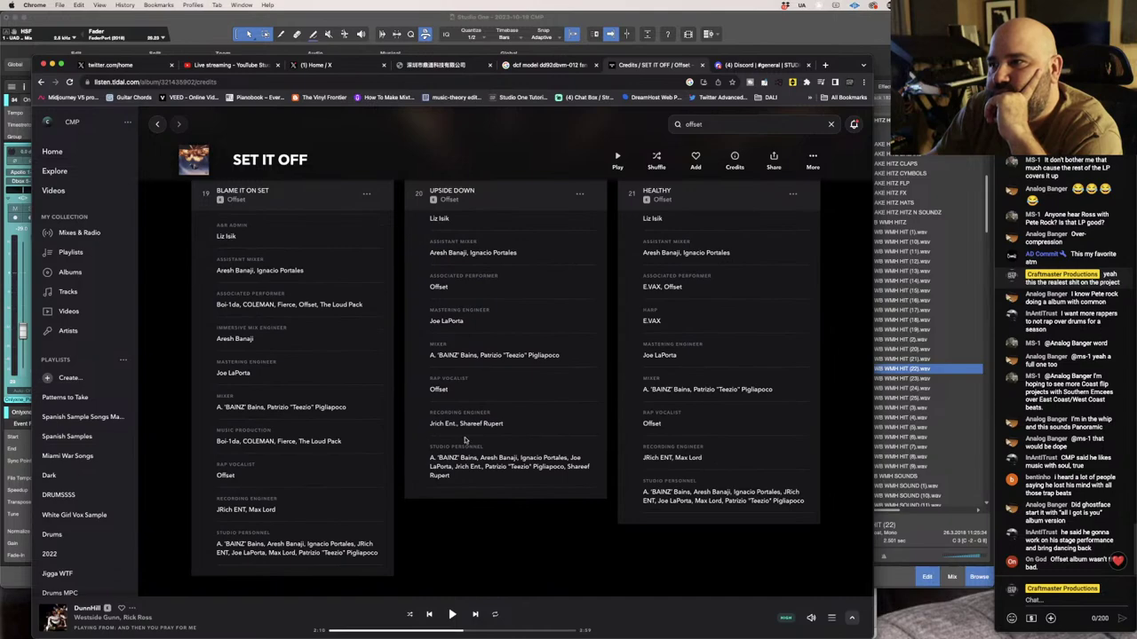
Go back up through the SET IT OFF credits to the entries for BIG DAWG, NIGHT VISION and SKYAMI.
scroll(467, 442, "up", 10)
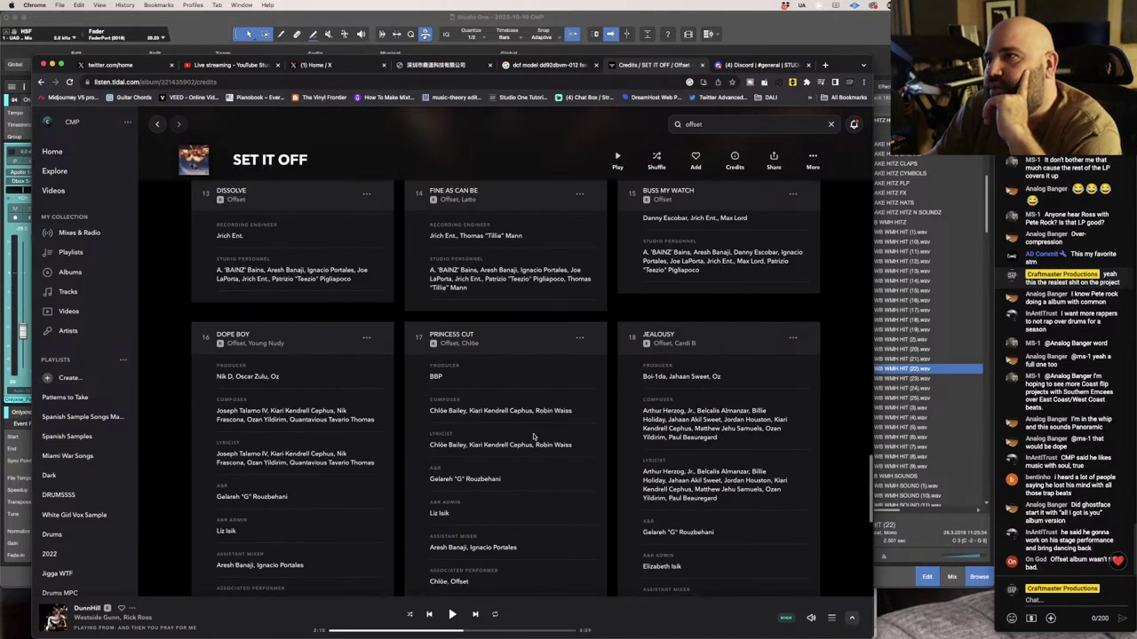
scroll(533, 436, "up", 10)
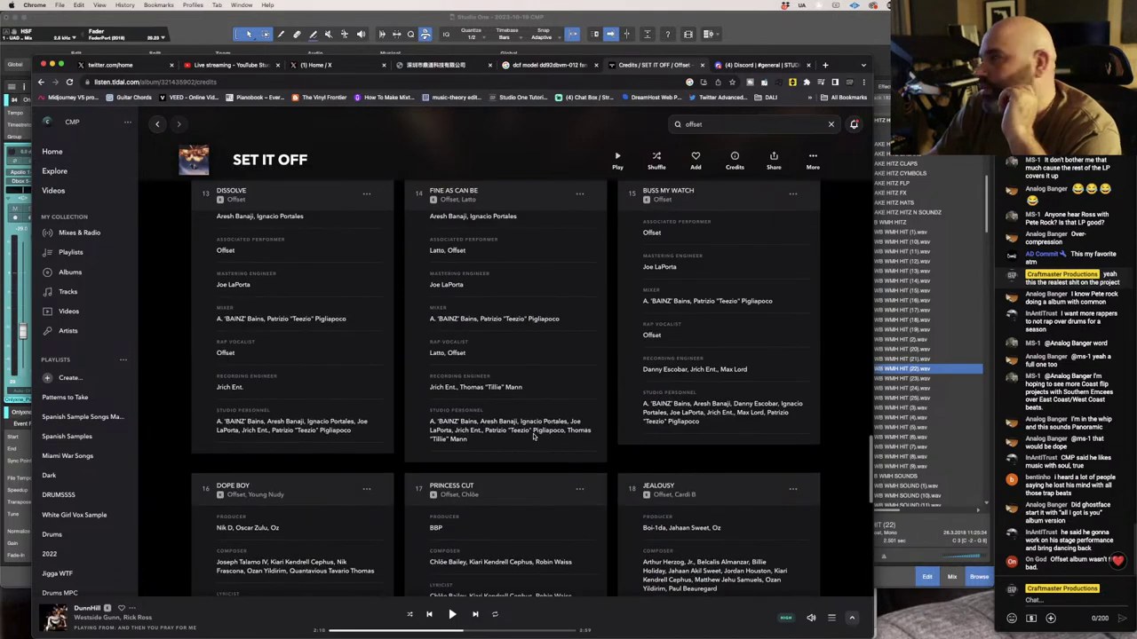
scroll(533, 436, "up", 10)
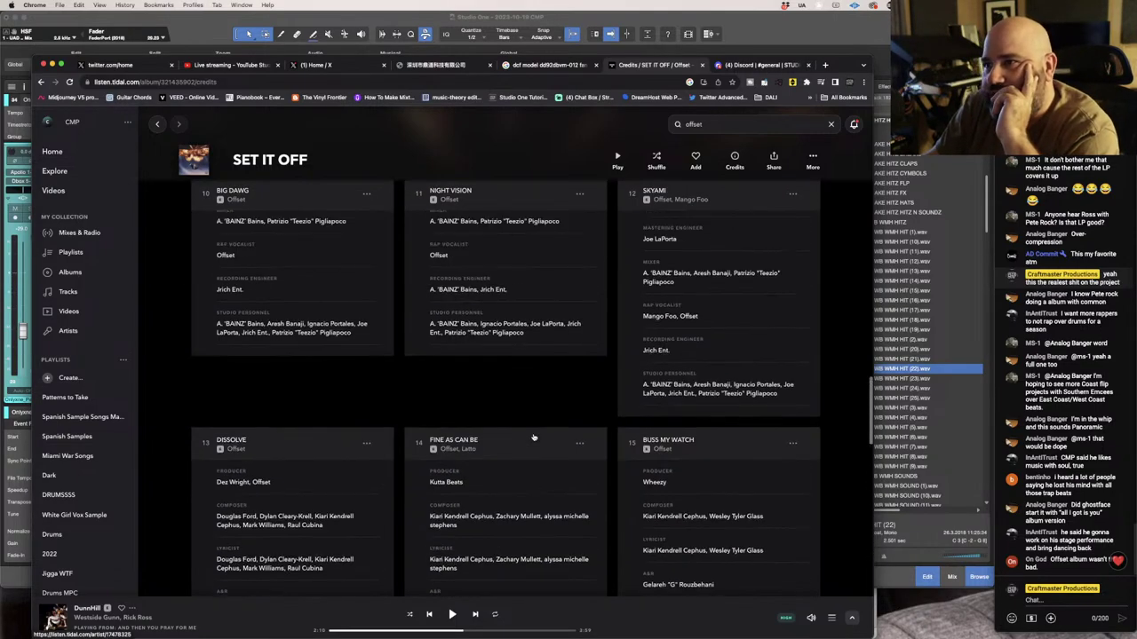
scroll(533, 436, "up", 1)
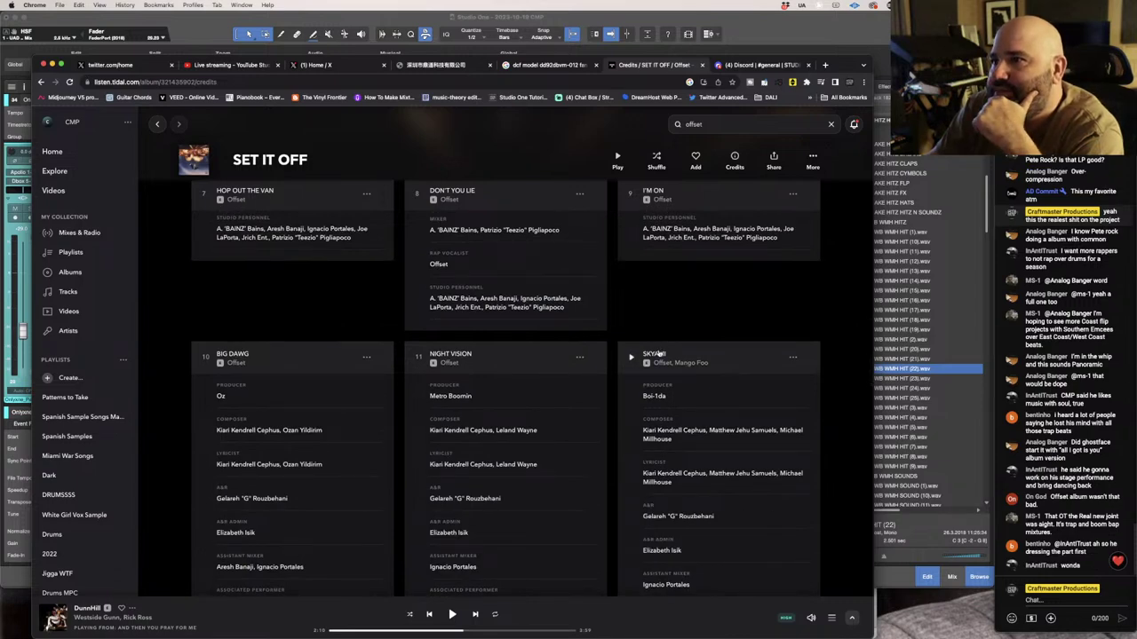
Play SKYAMI from SET IT OFF, skipping about a quarter of the way in, then pause it after listening.
left_click(632, 359)
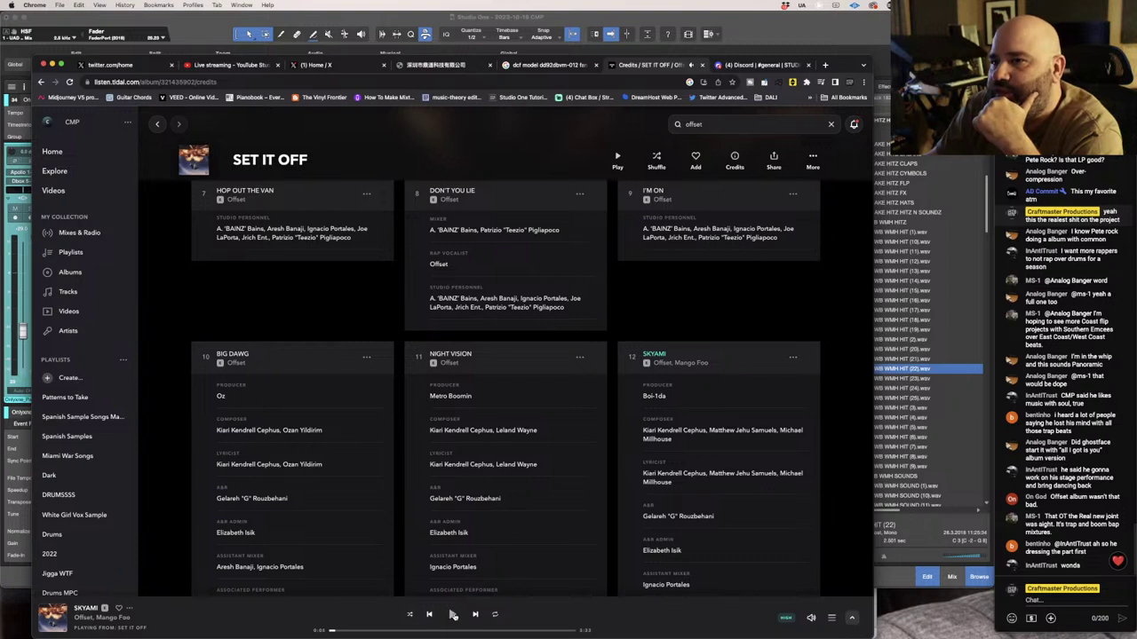
left_click(394, 630)
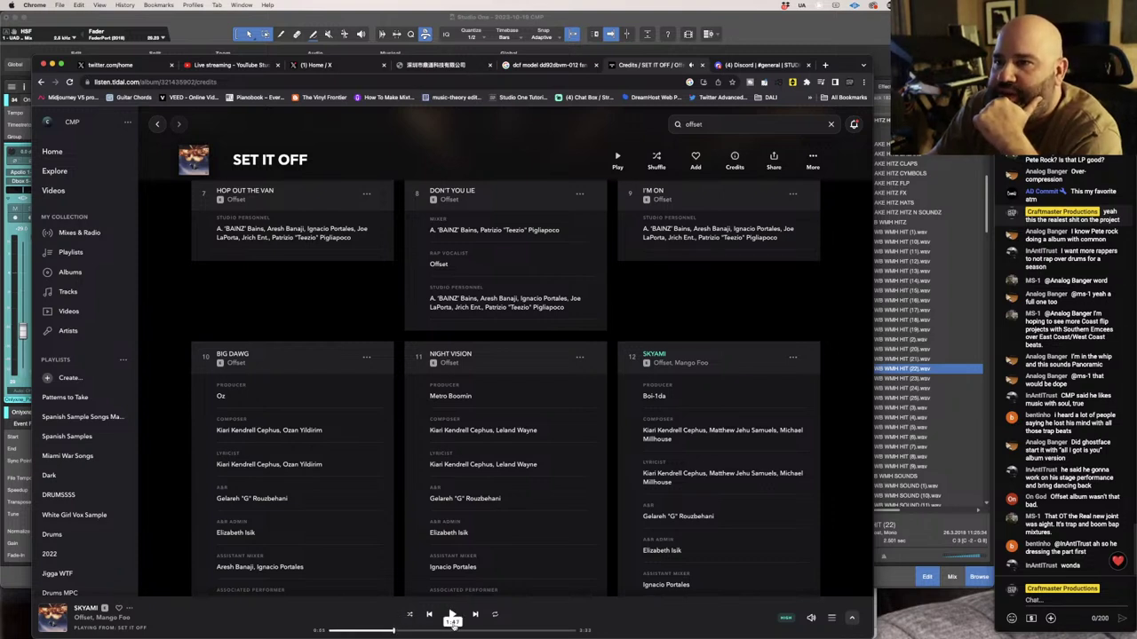
left_click(452, 614)
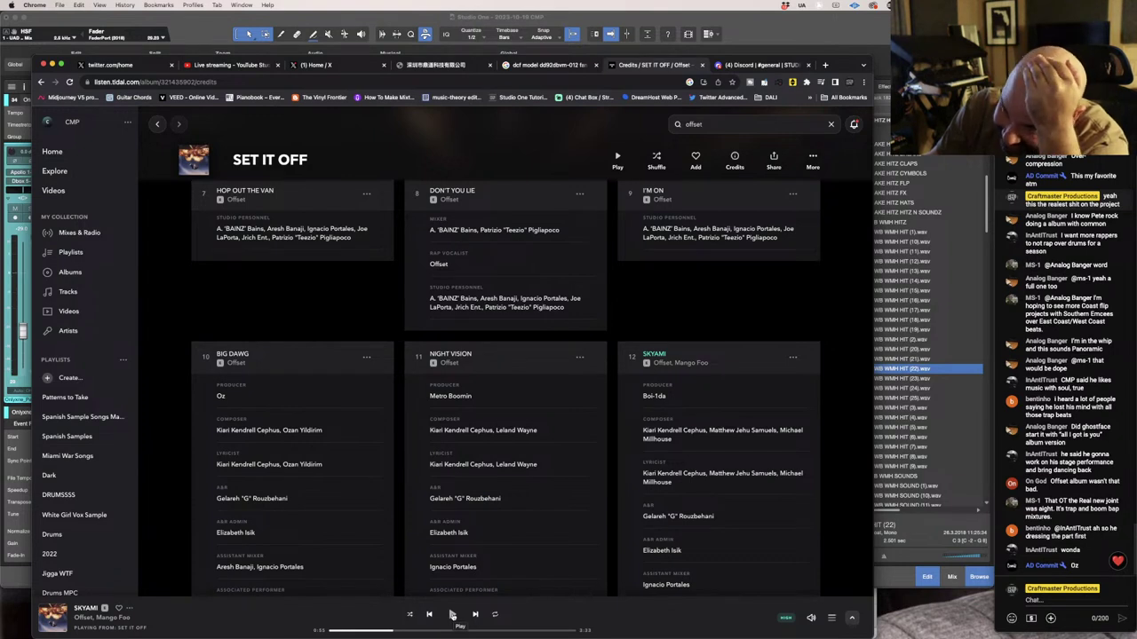
left_click(452, 614)
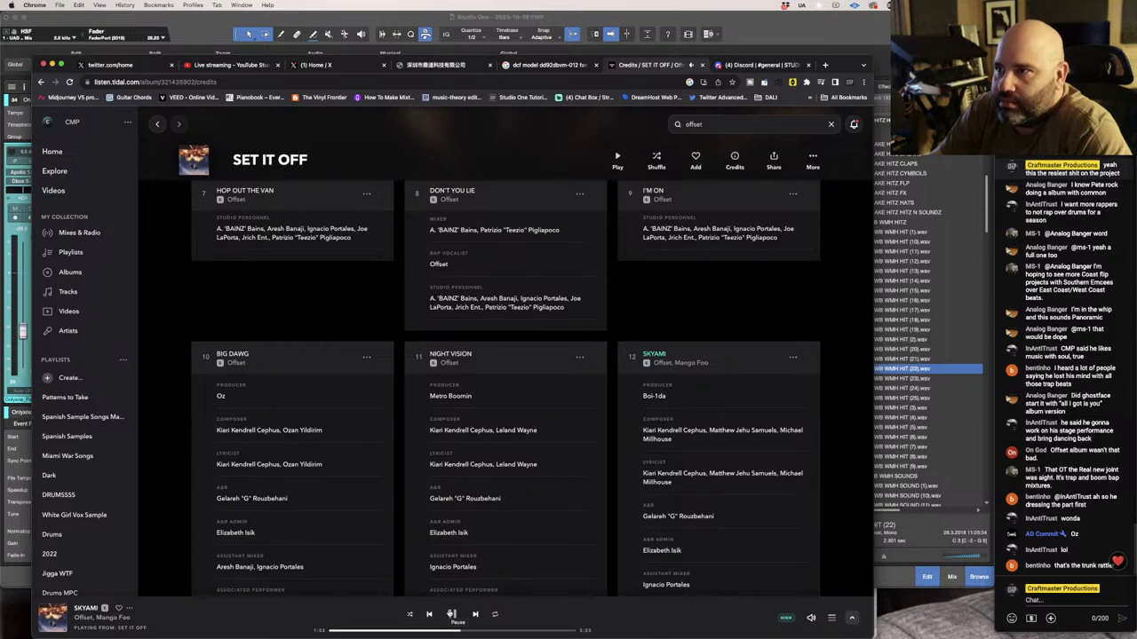
left_click(451, 614)
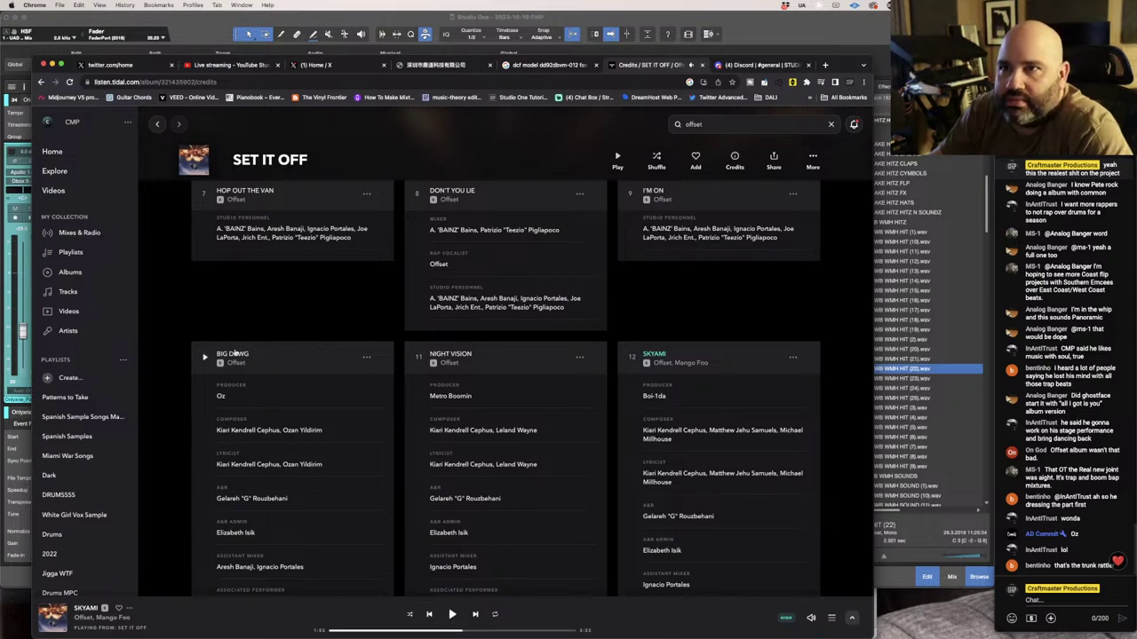
Play BIG DAWG while examining the producer credits of HOP OUT THE VAN, DON'T YOU LIE and I'M ON, then pause it.
left_click(205, 357)
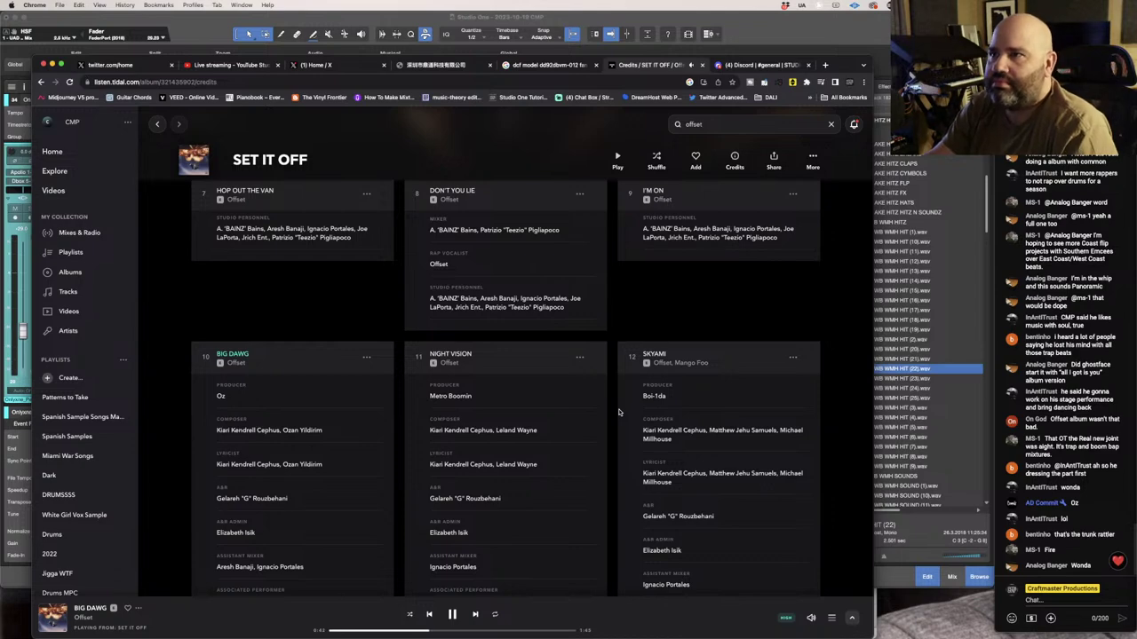
scroll(619, 412, "up", 3)
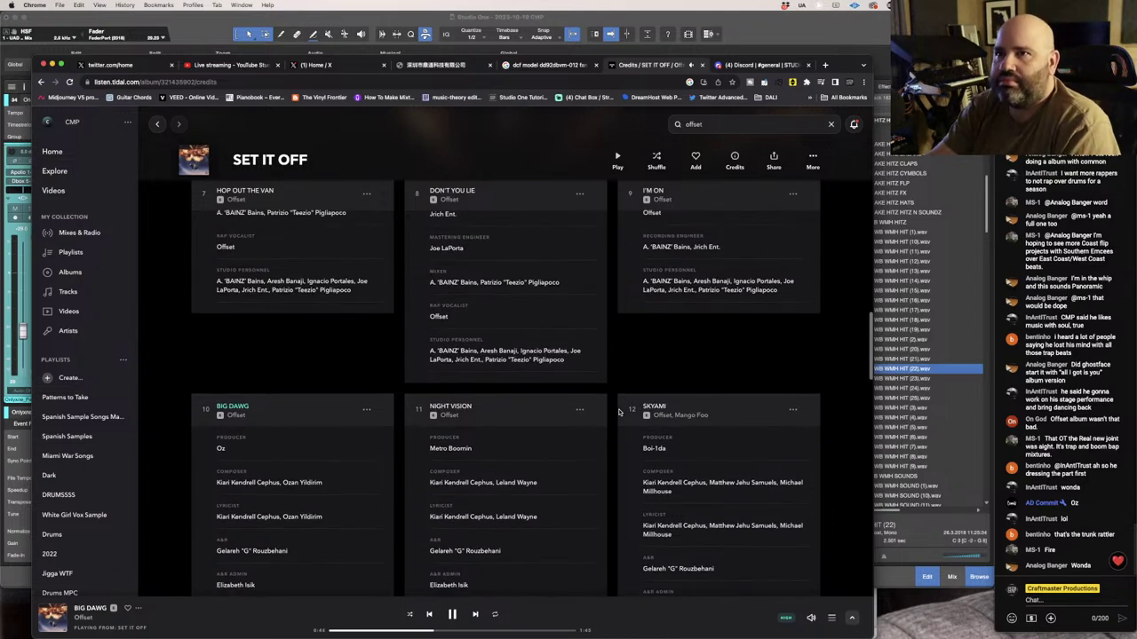
scroll(619, 412, "up", 5)
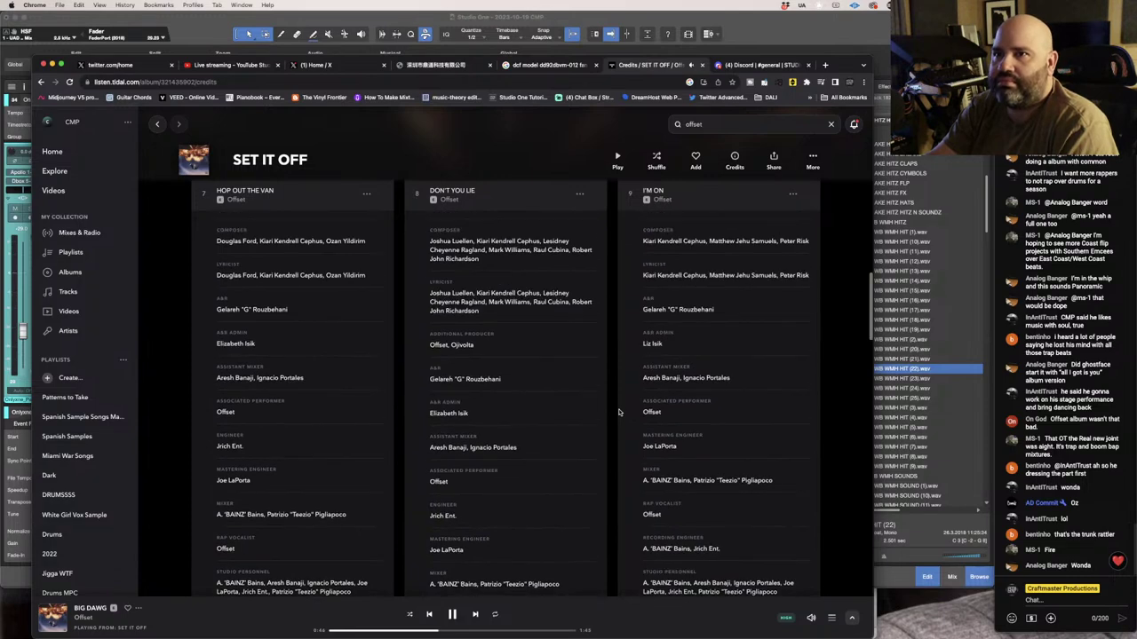
scroll(619, 412, "up", 3)
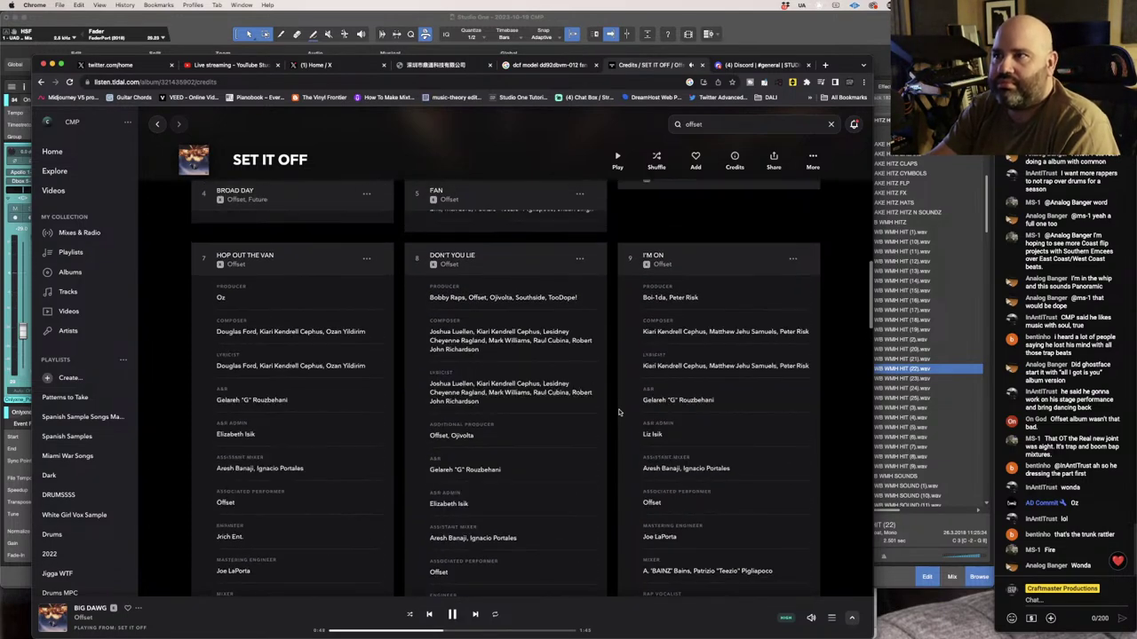
scroll(619, 412, "up", 1)
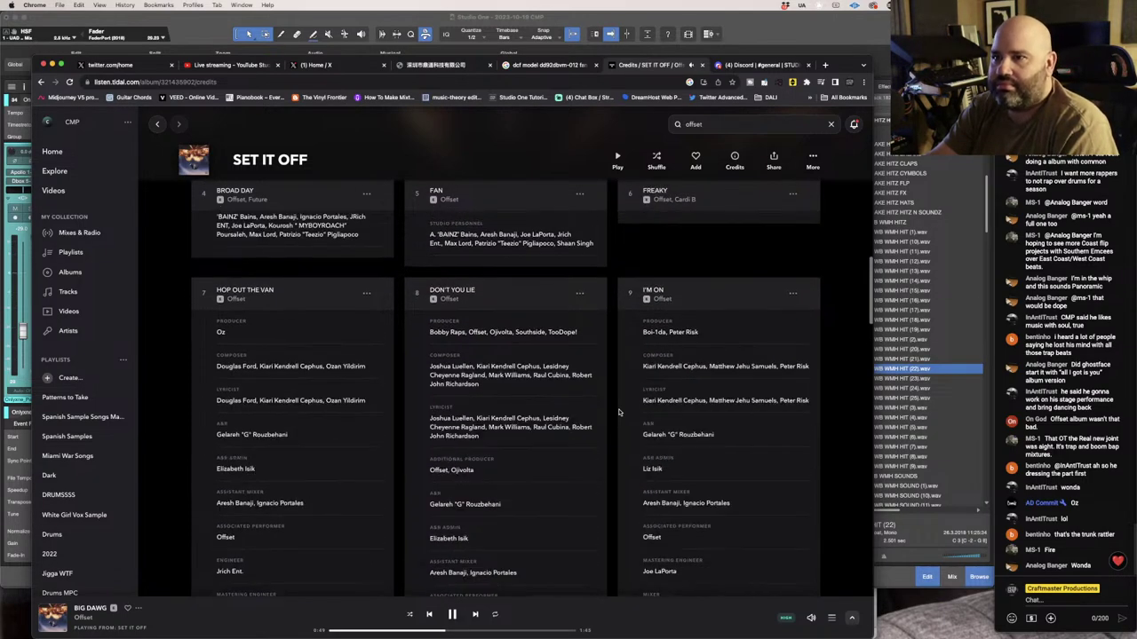
left_click(452, 615)
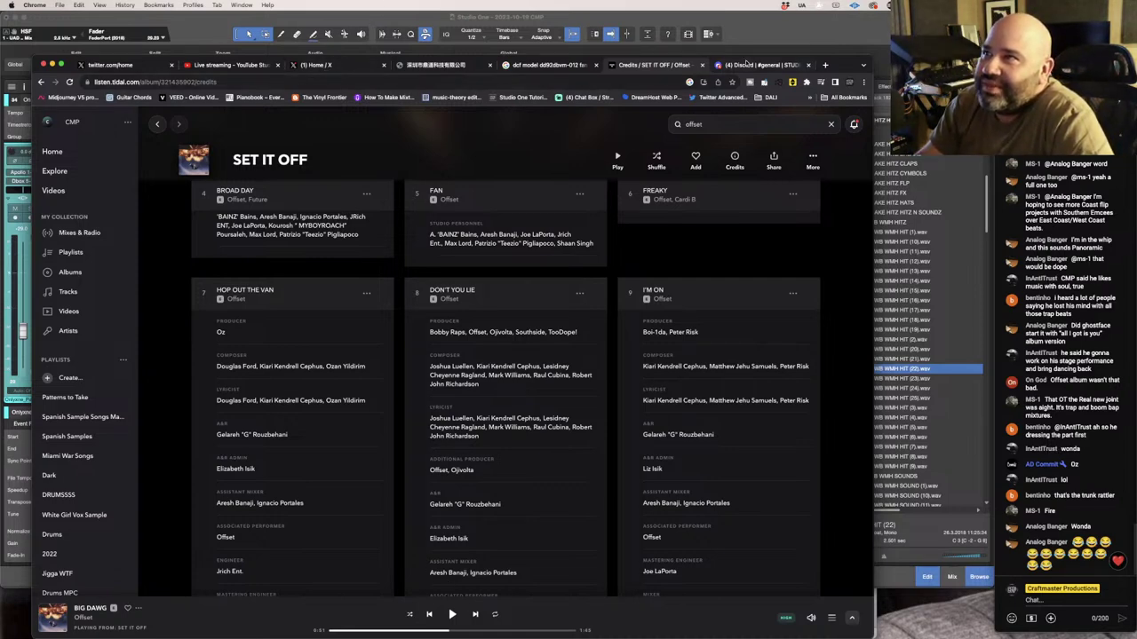
Switch to YouTube in place of the fan search results and search it for "acevane".
left_click(533, 66)
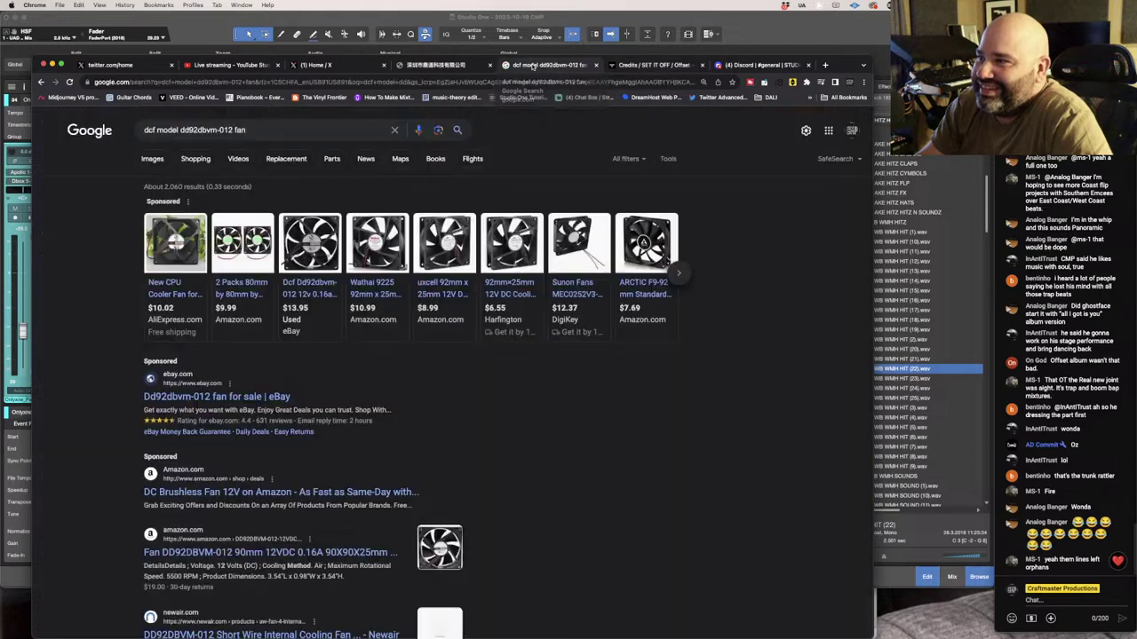
left_click(533, 81)
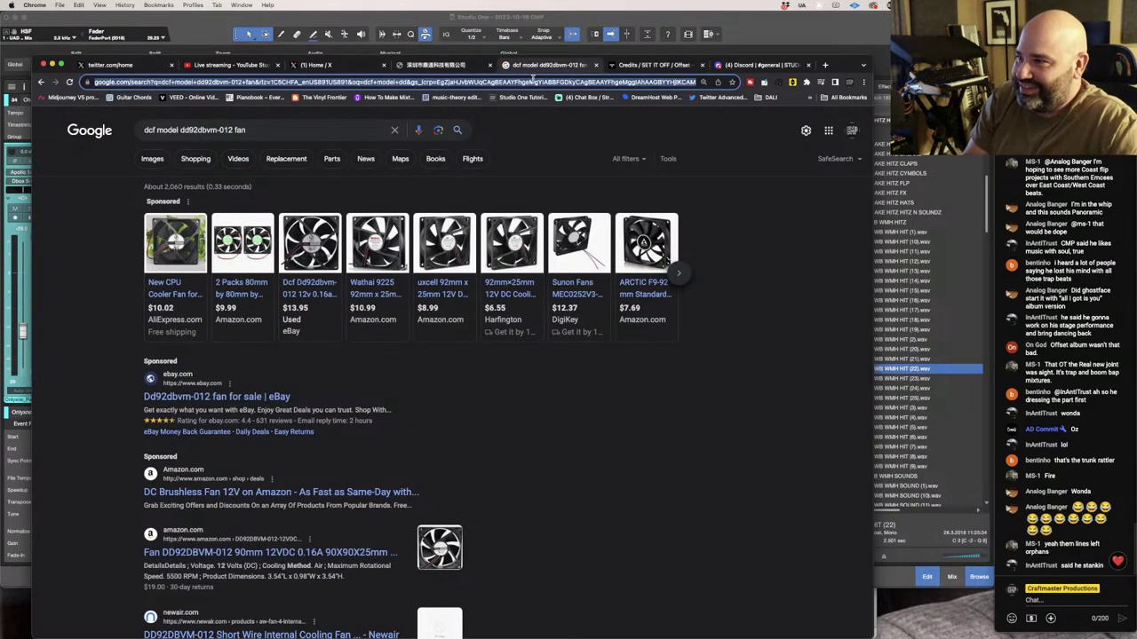
type("youtube.com")
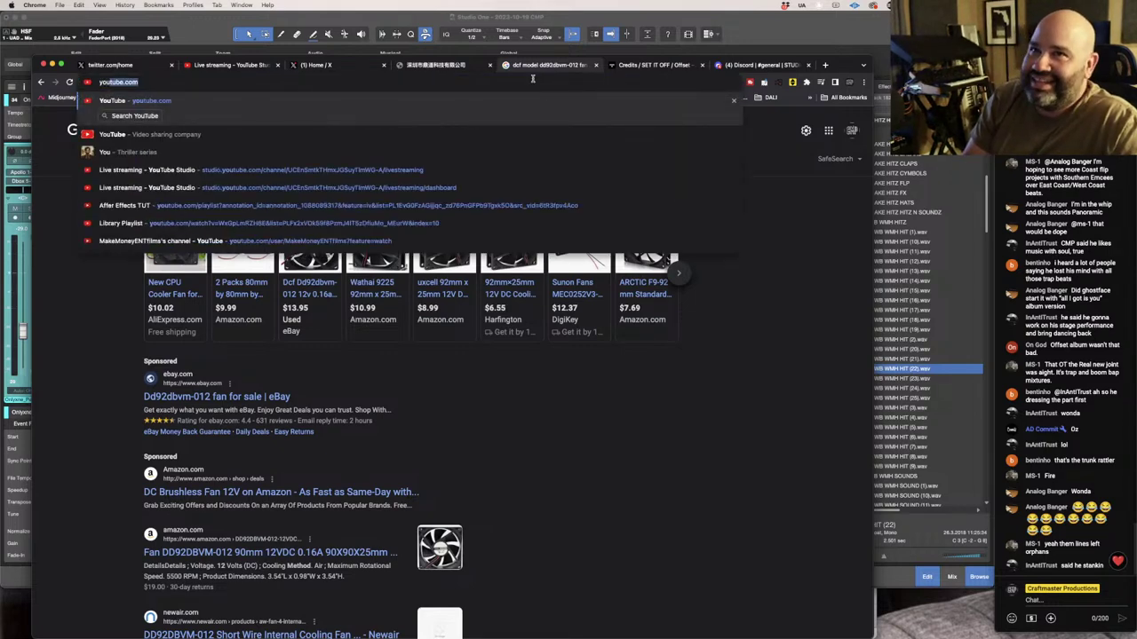
key("Return")
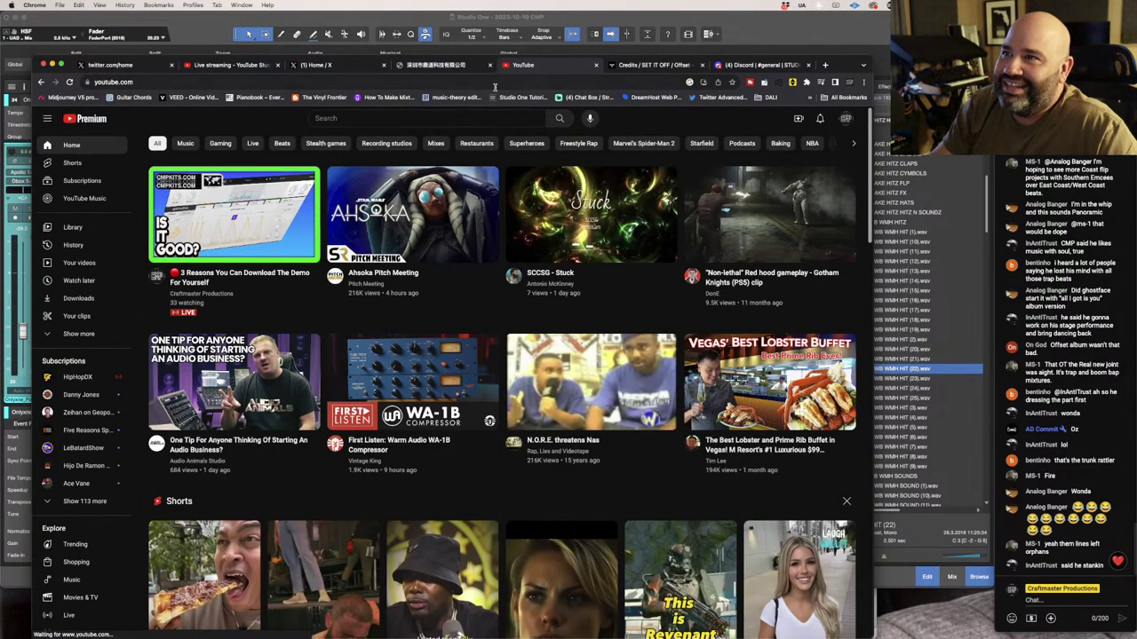
left_click(410, 118)
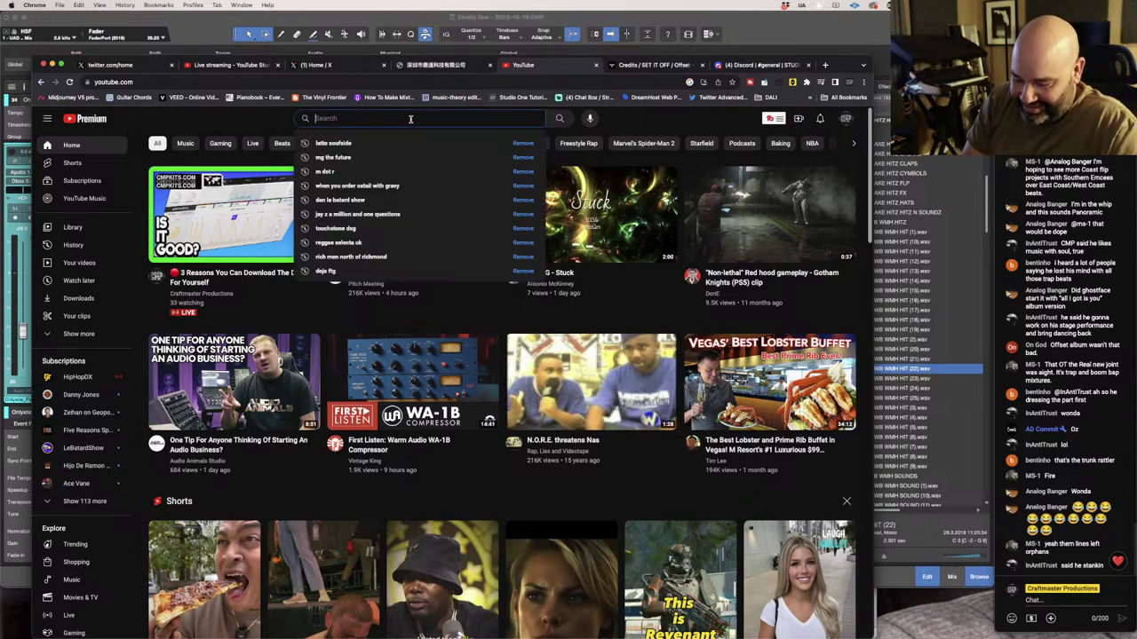
type("ace")
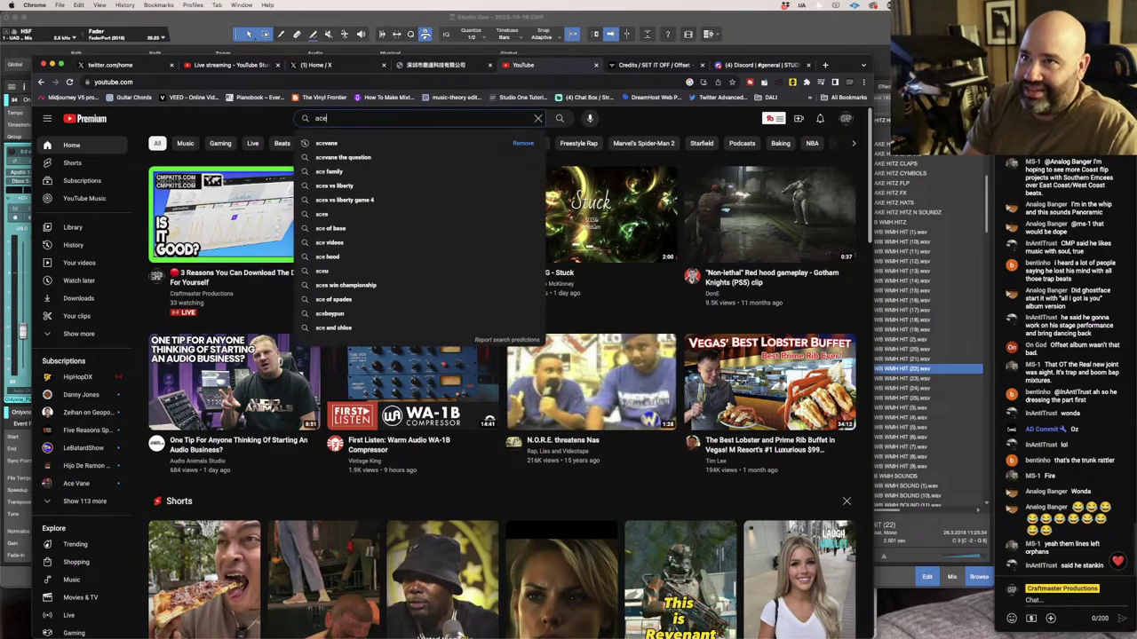
left_click(421, 142)
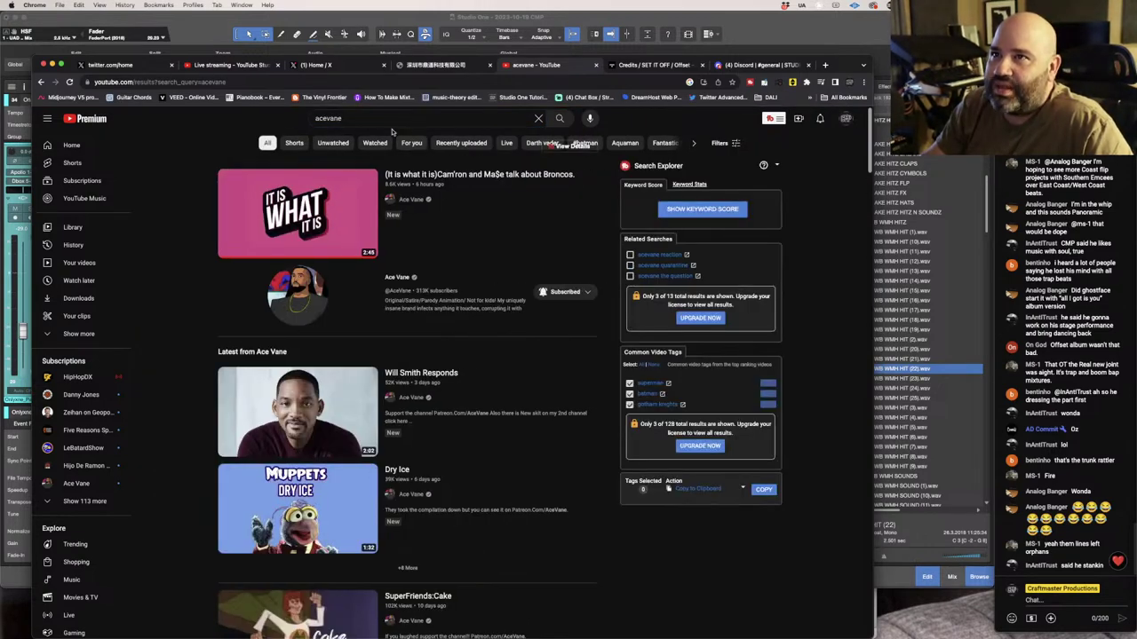
Open the "First Listen: Warm Audio WA-1B Compressor" video from the YouTube home feed and sample the Tube-Tech and Warm Audio vocal sections.
left_click(40, 81)
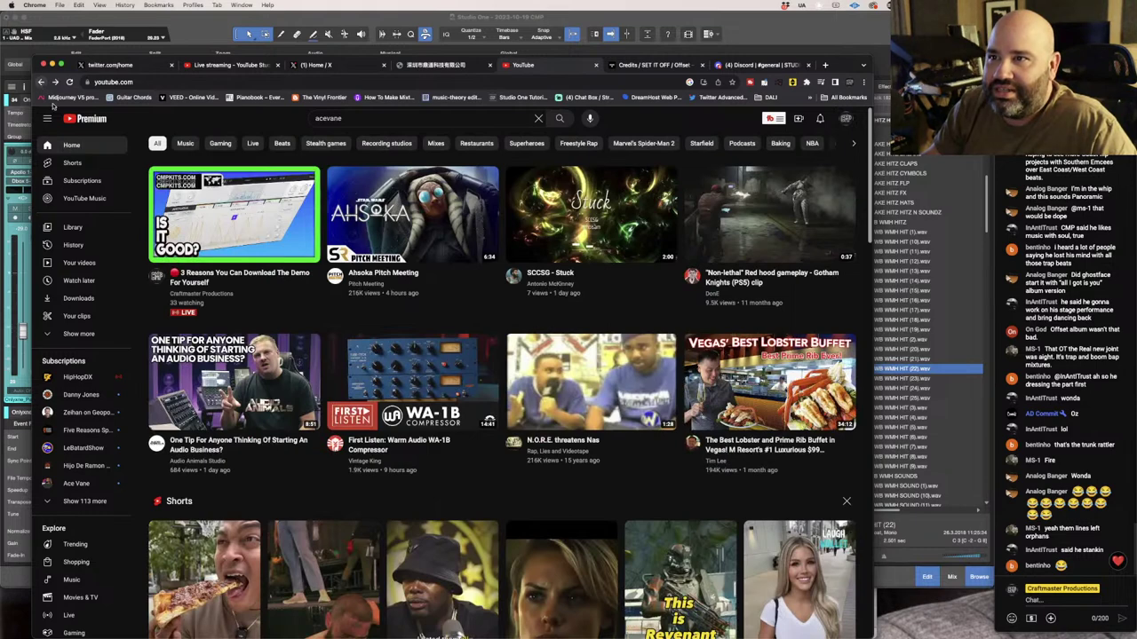
left_click(413, 377)
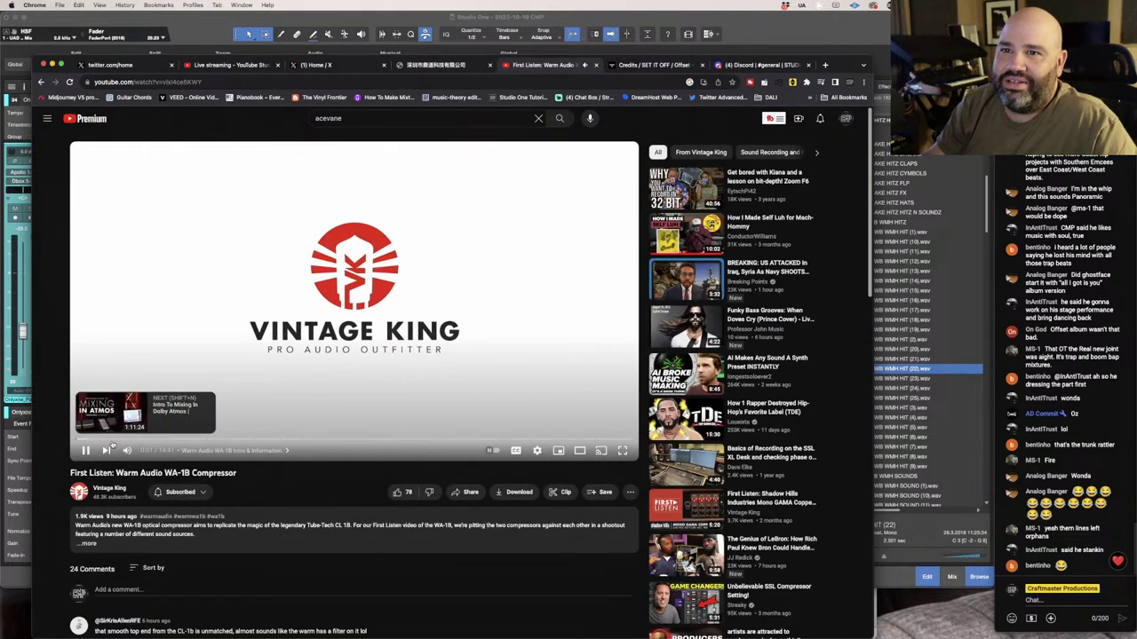
left_click(130, 441)
left_click_drag(129, 441, 166, 441)
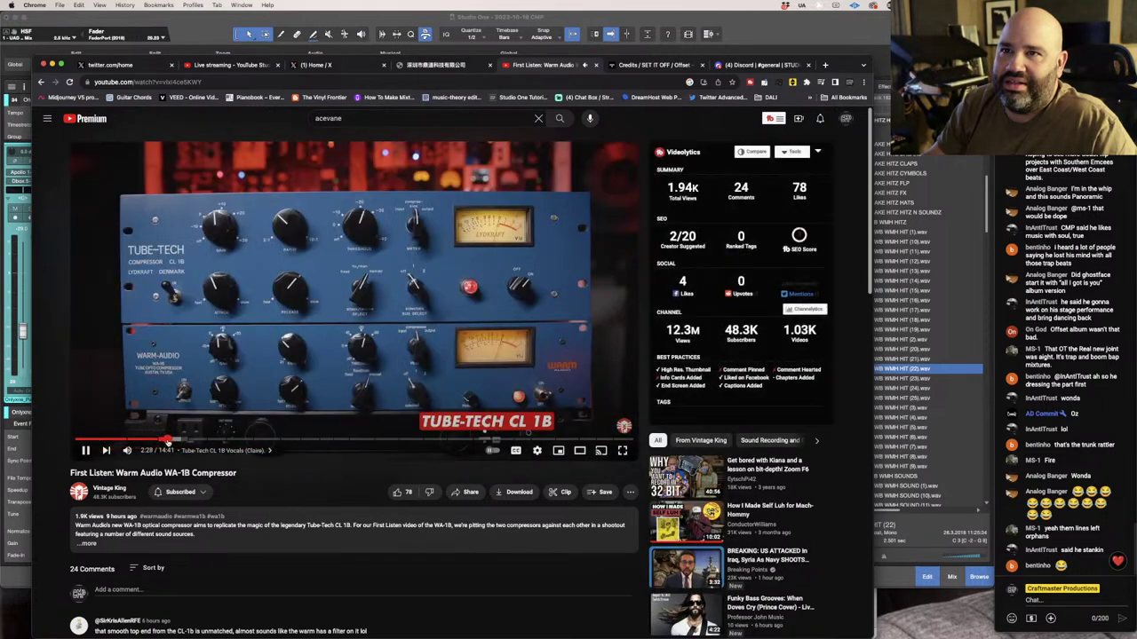
left_click(86, 450)
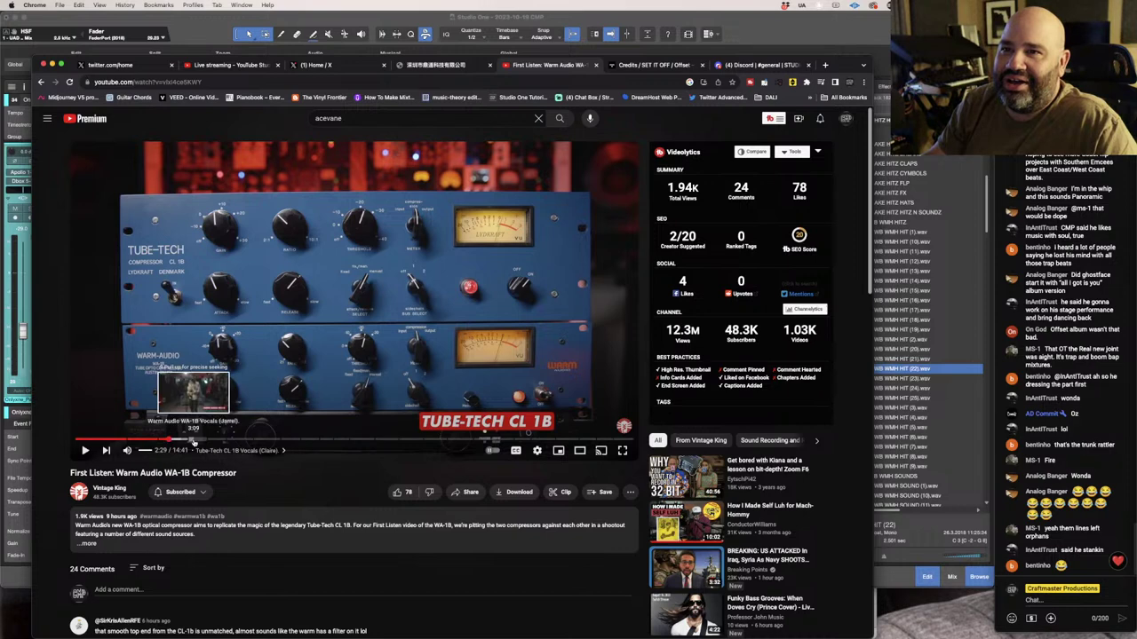
left_click(196, 440)
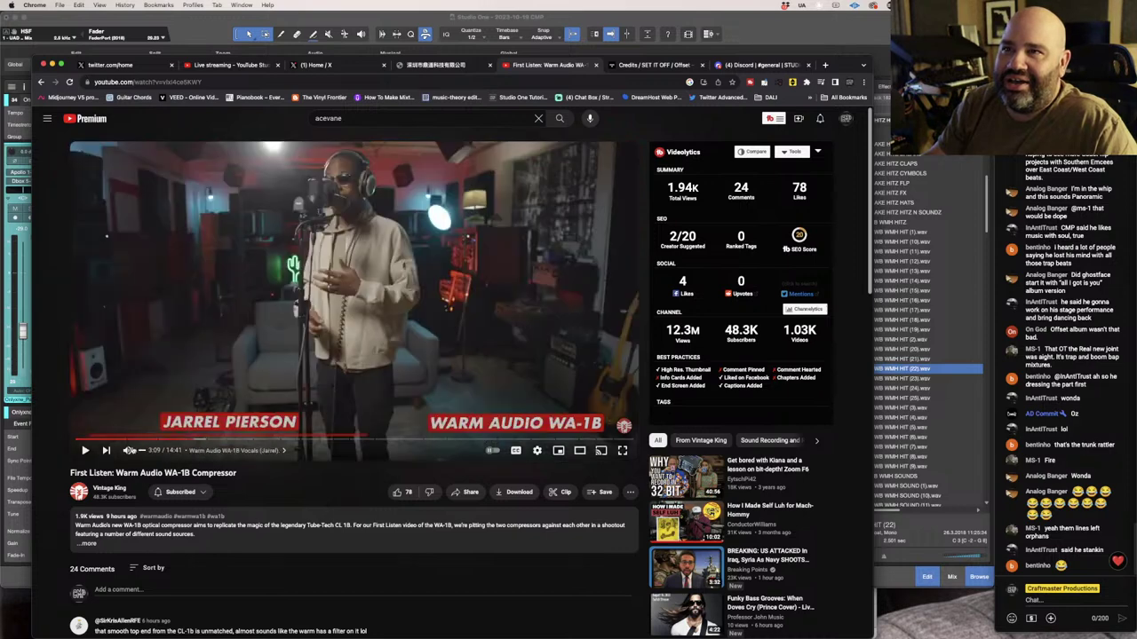
left_click(86, 450)
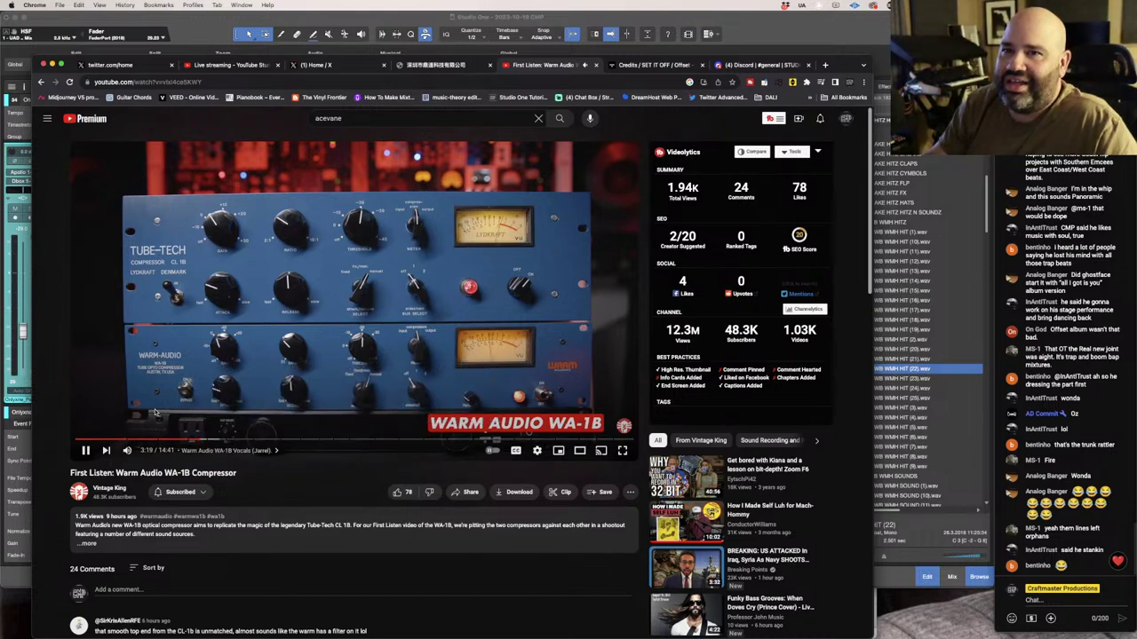
key("space")
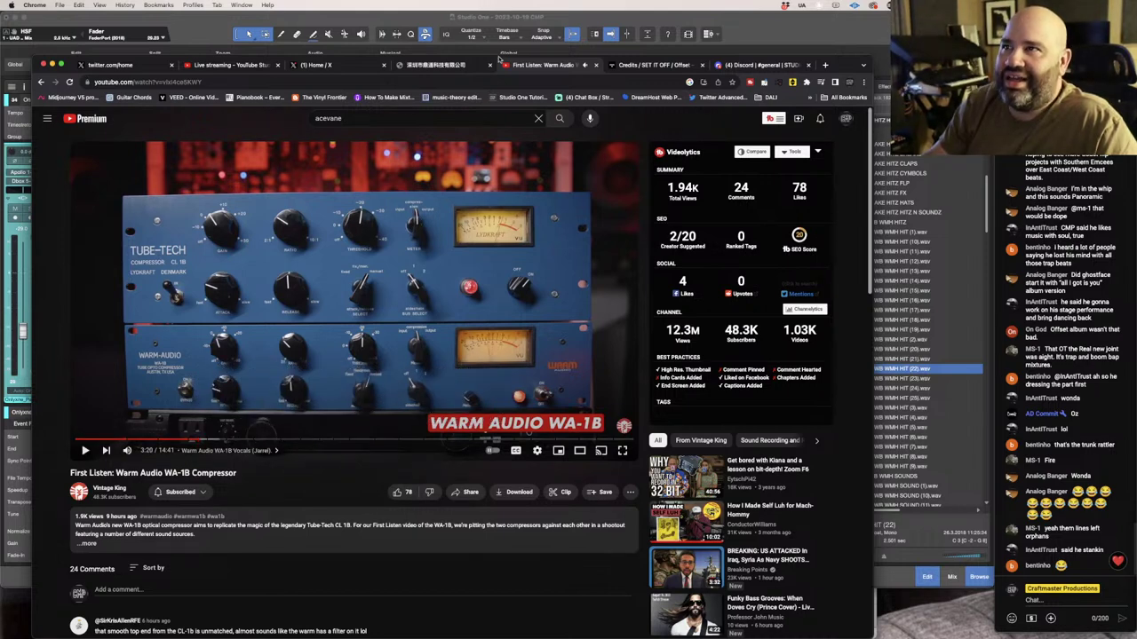
Search Google for "warm audio" and open the official warmaudio.com site.
left_click(564, 78)
type("warm")
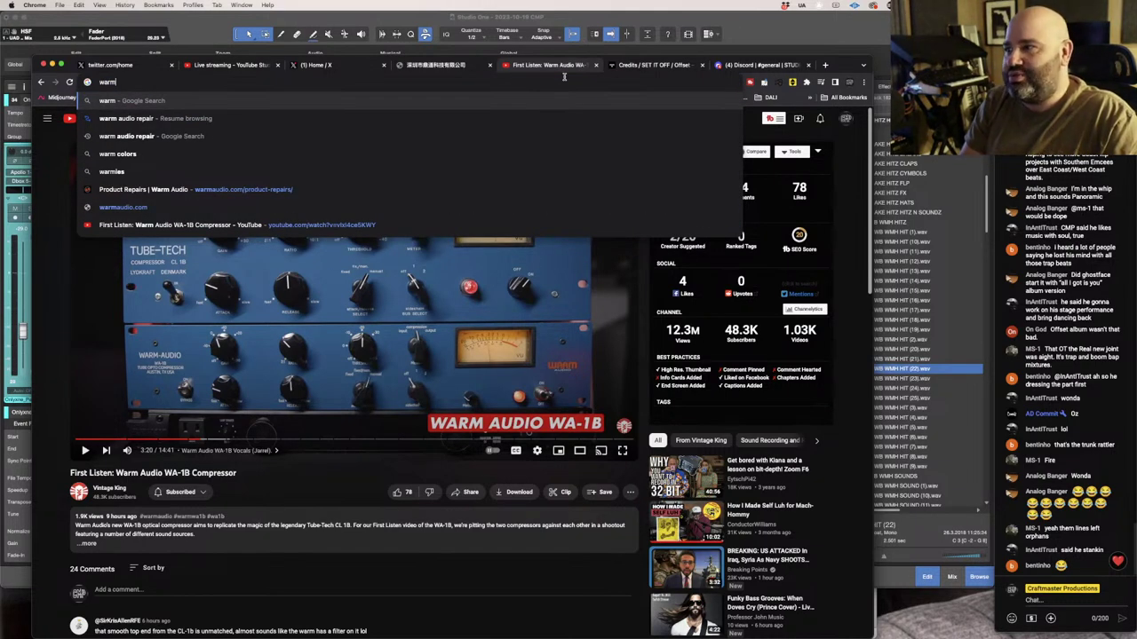
type(" audio")
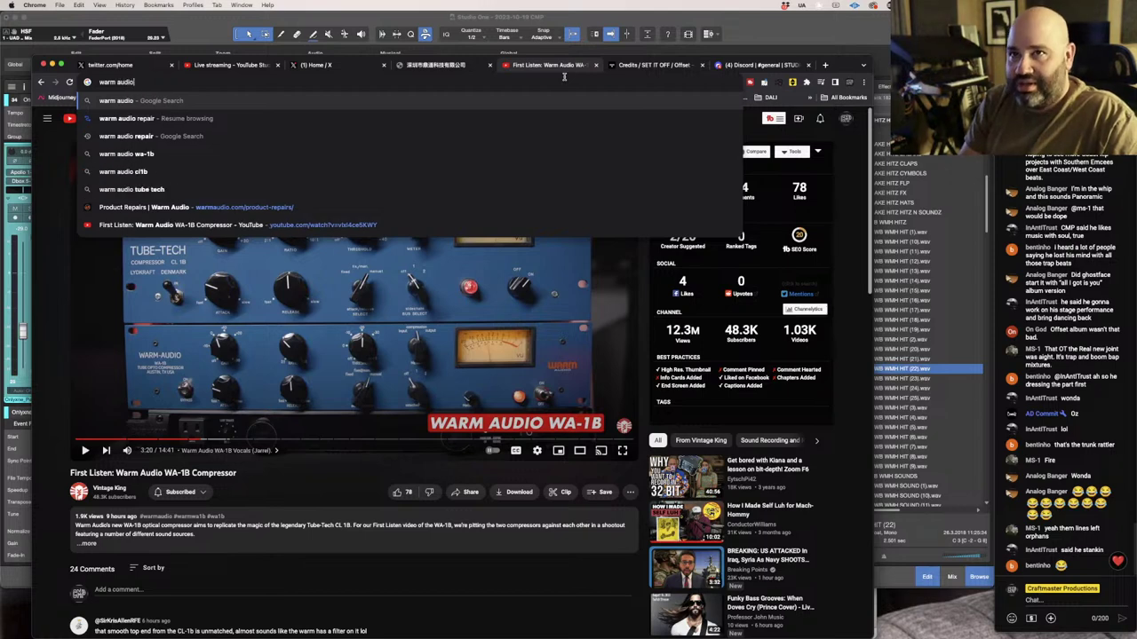
key("Return")
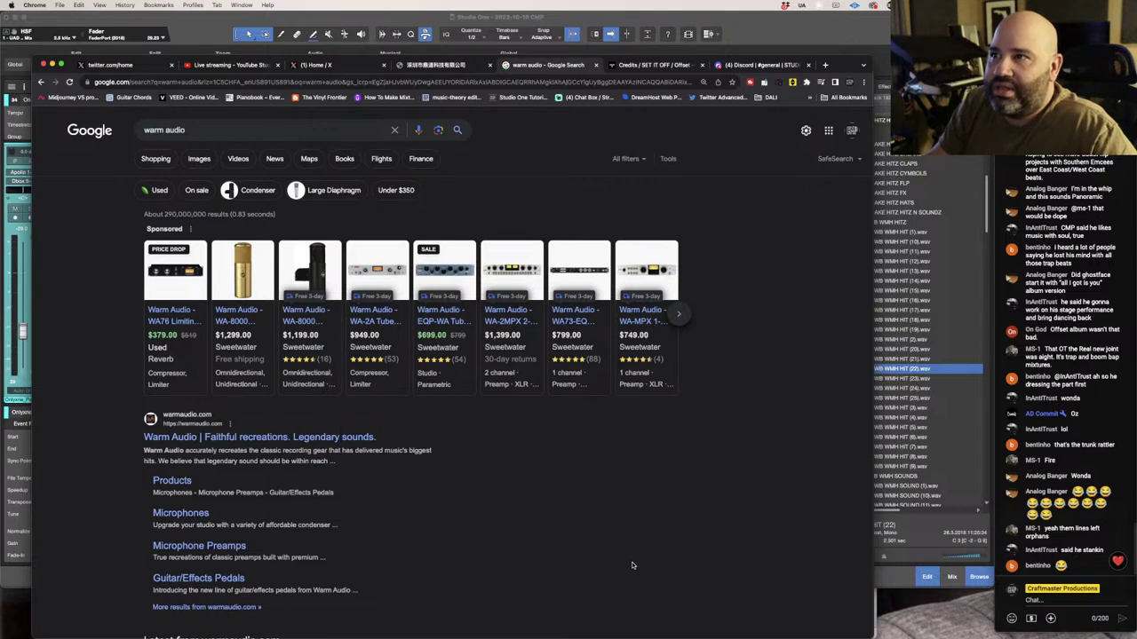
left_click(282, 438)
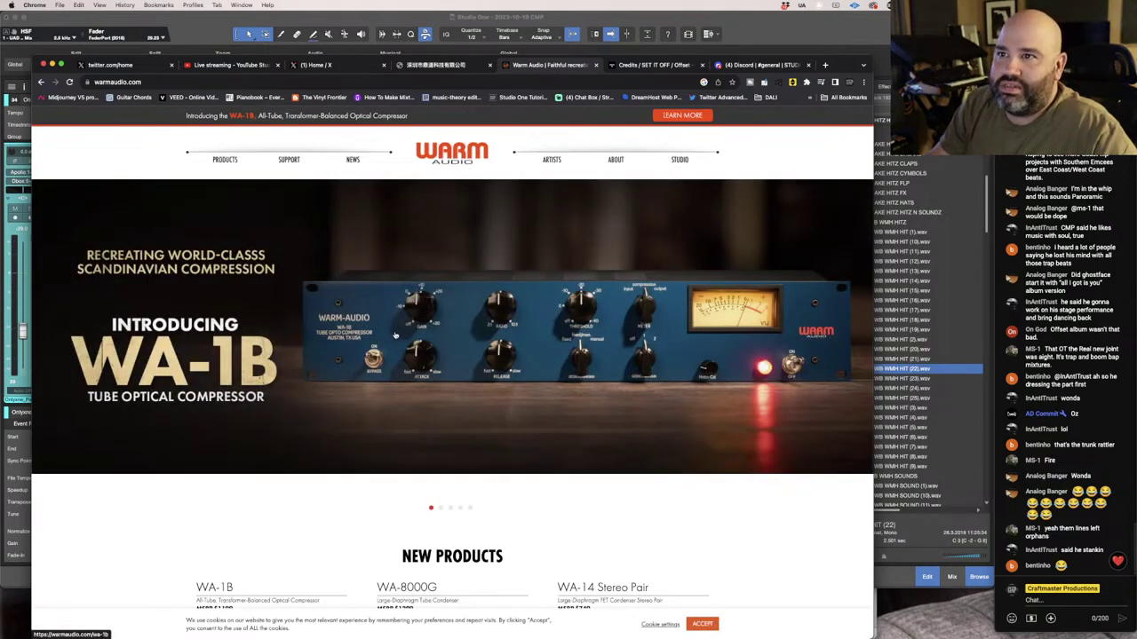
Open the WA-1B product page from the new products and examine its features, demo videos and description.
scroll(396, 334, "down", 3)
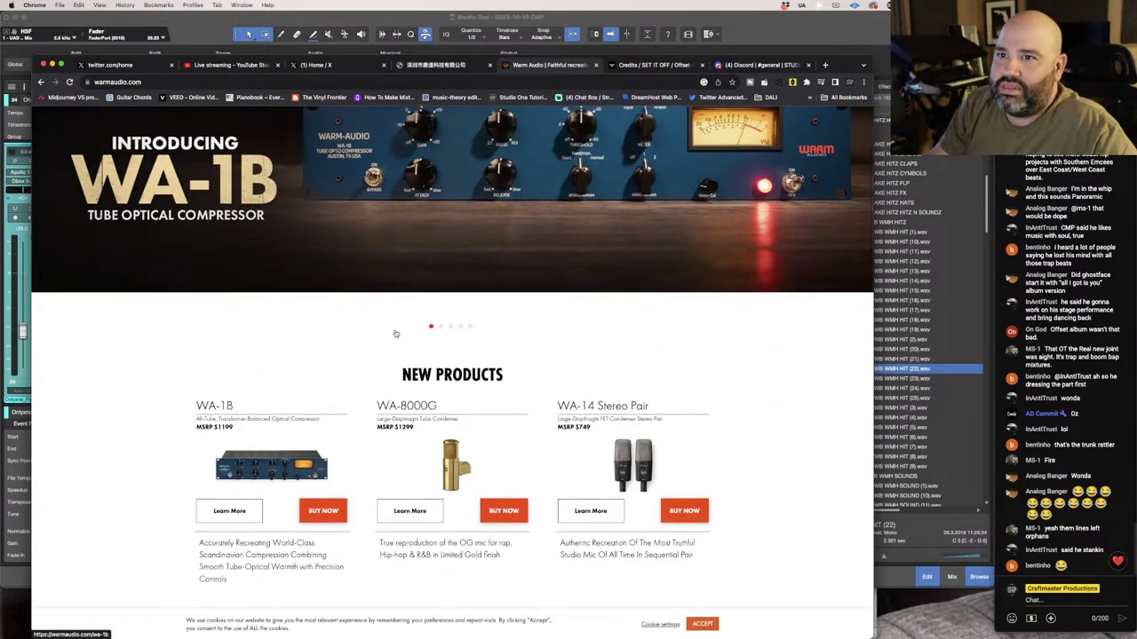
scroll(396, 334, "down", 1)
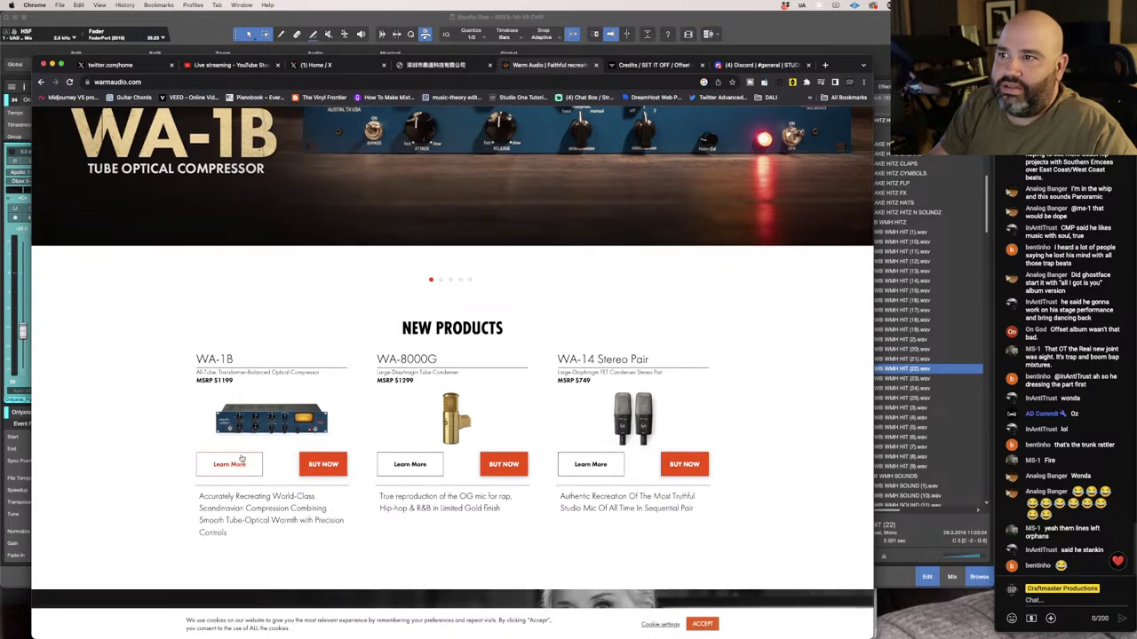
left_click(239, 462)
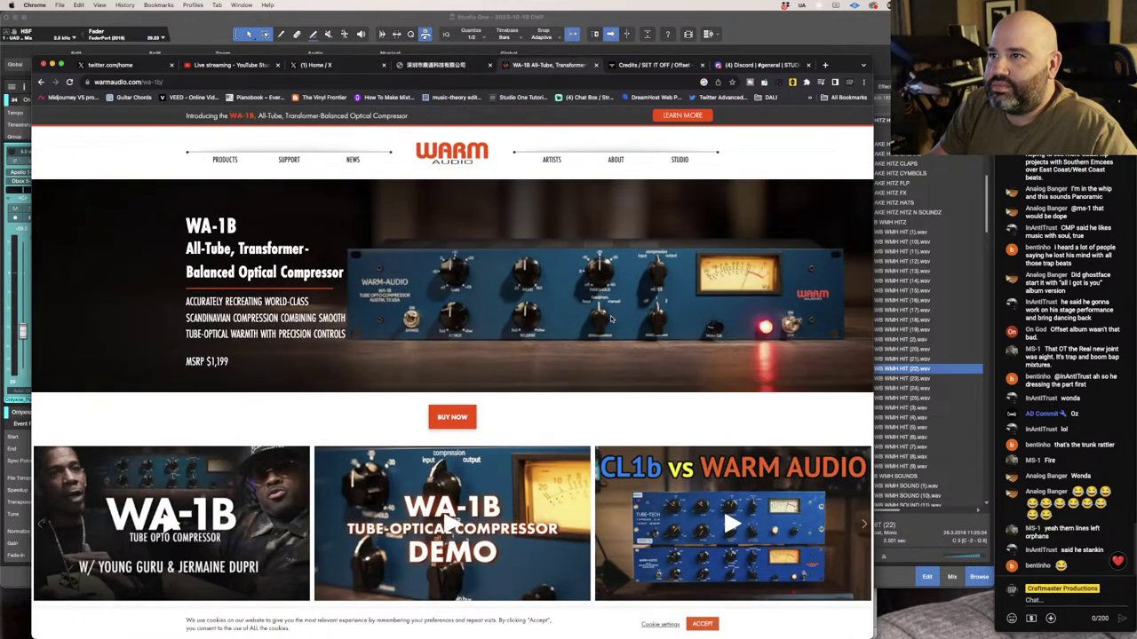
scroll(611, 318, "down", 1)
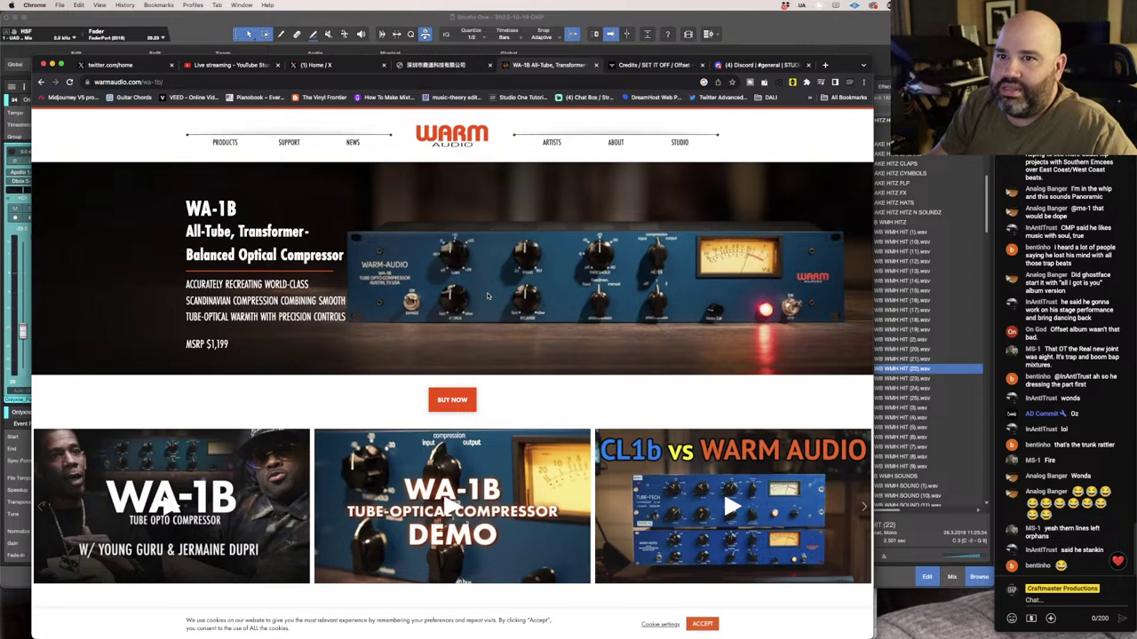
scroll(486, 296, "down", 3)
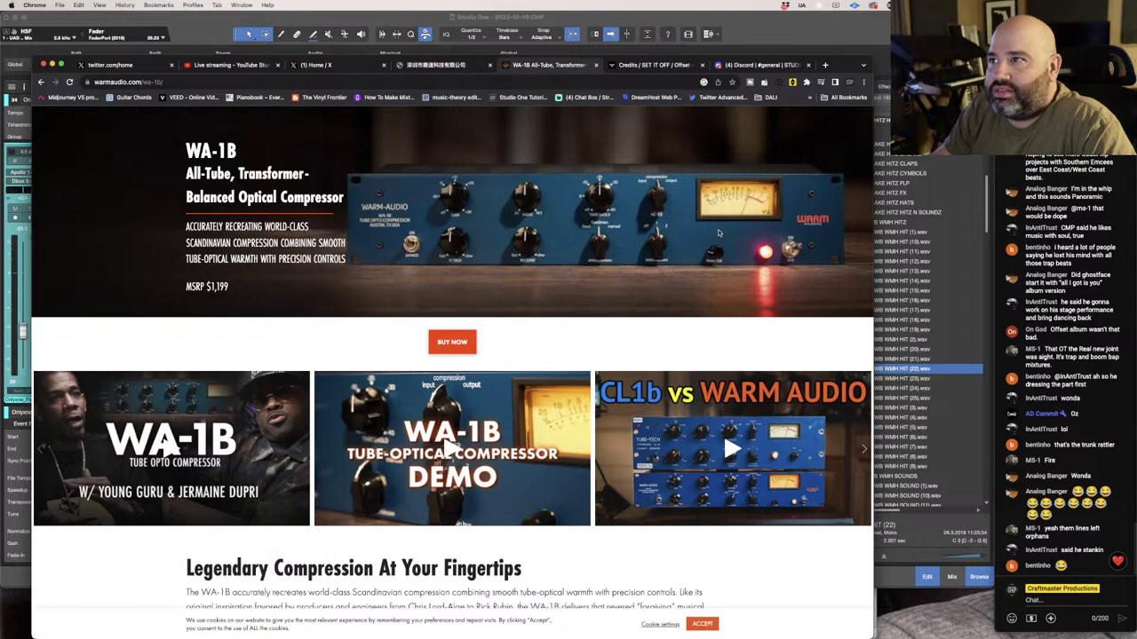
scroll(695, 219, "down", 1)
scroll(669, 264, "down", 7)
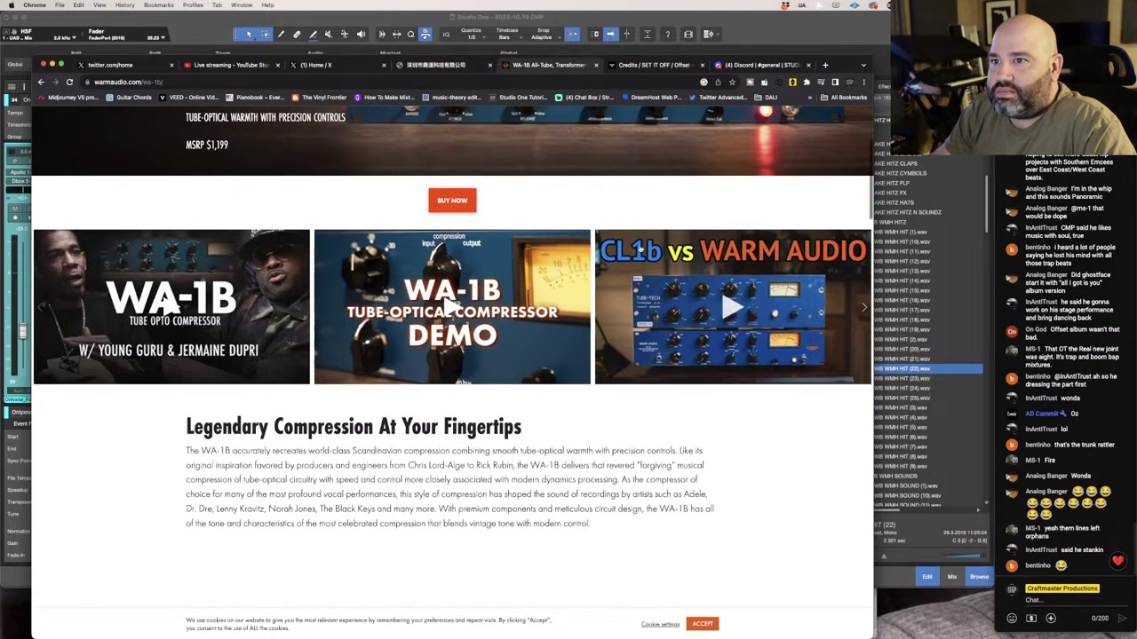
Examine the rest of the WA-1B page, including its transformer and circuit photos, technical specifications and sound samples.
scroll(629, 246, "down", 5)
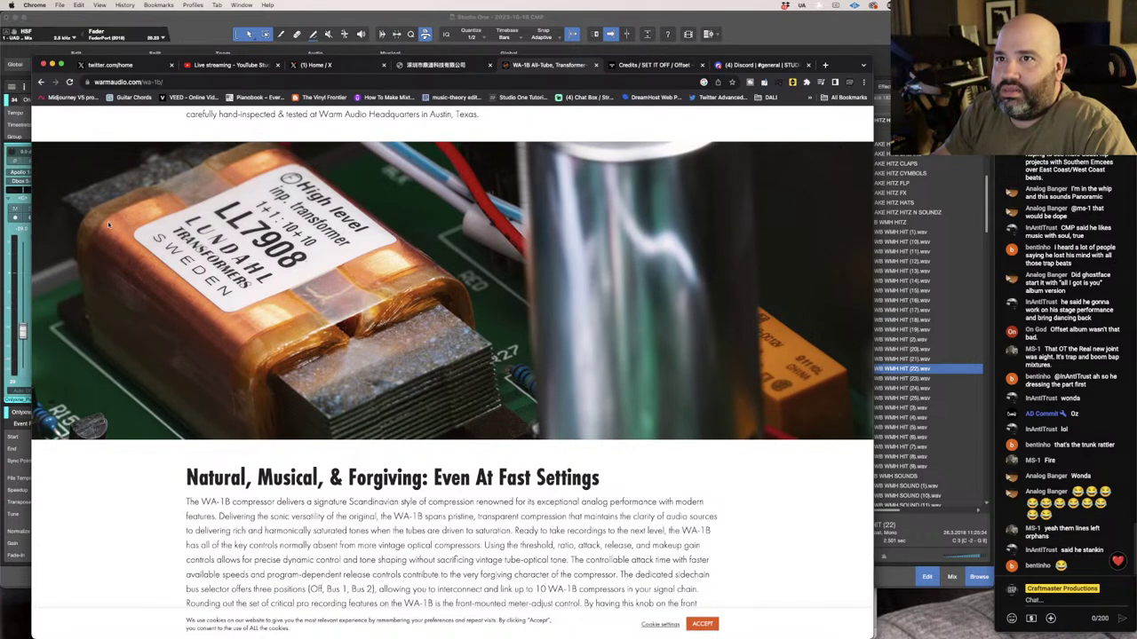
scroll(299, 282, "down", 5)
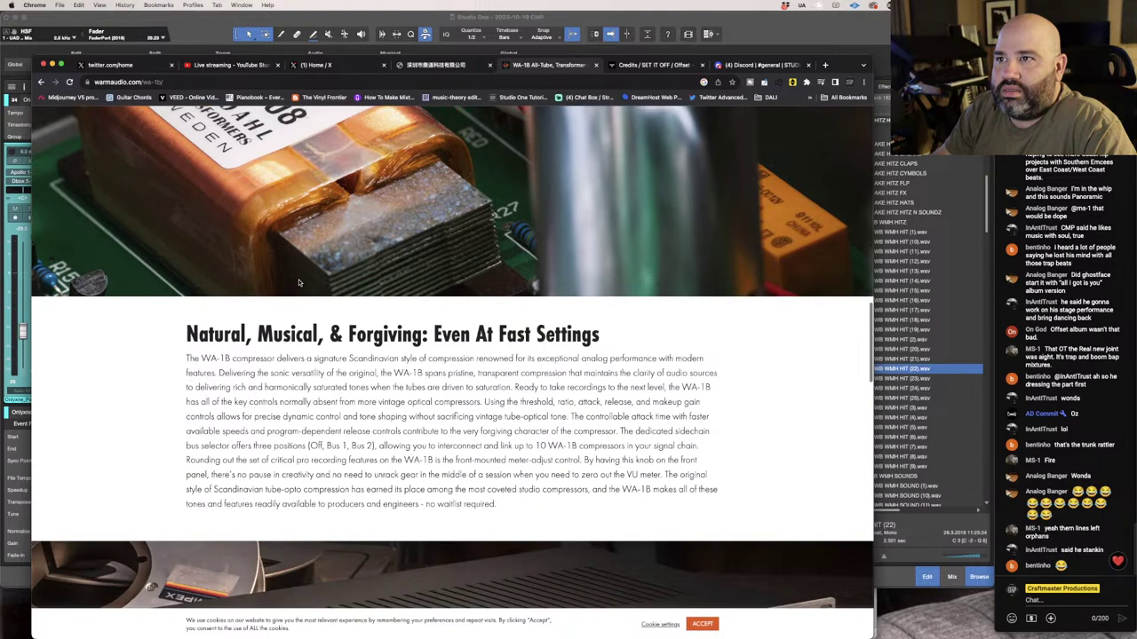
scroll(300, 283, "up", 3)
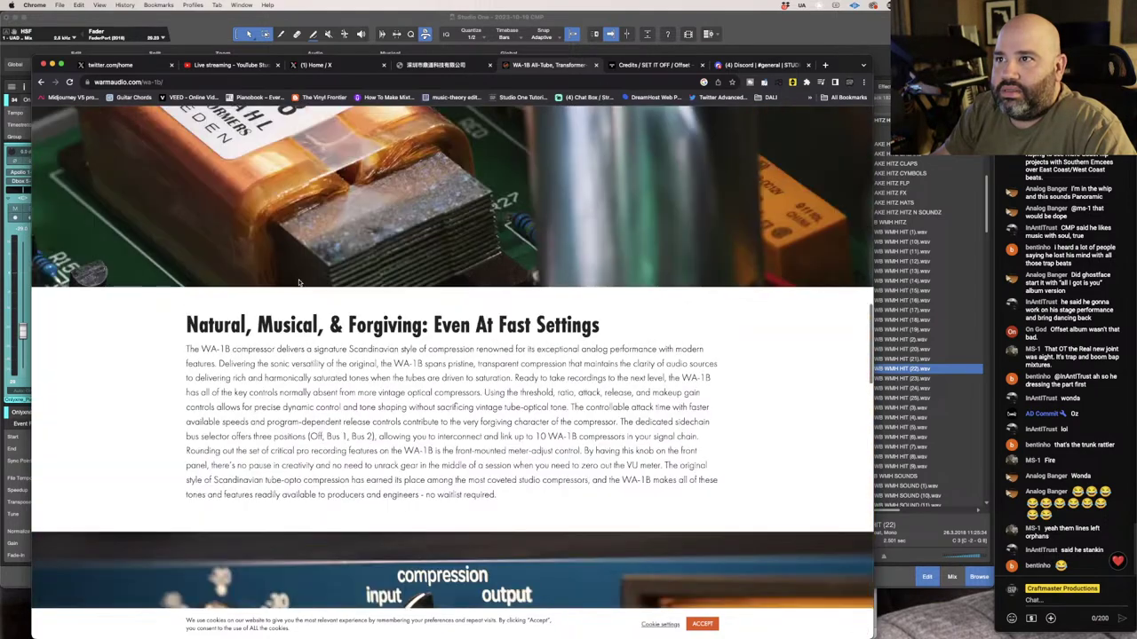
scroll(299, 283, "down", 4)
scroll(299, 282, "down", 7)
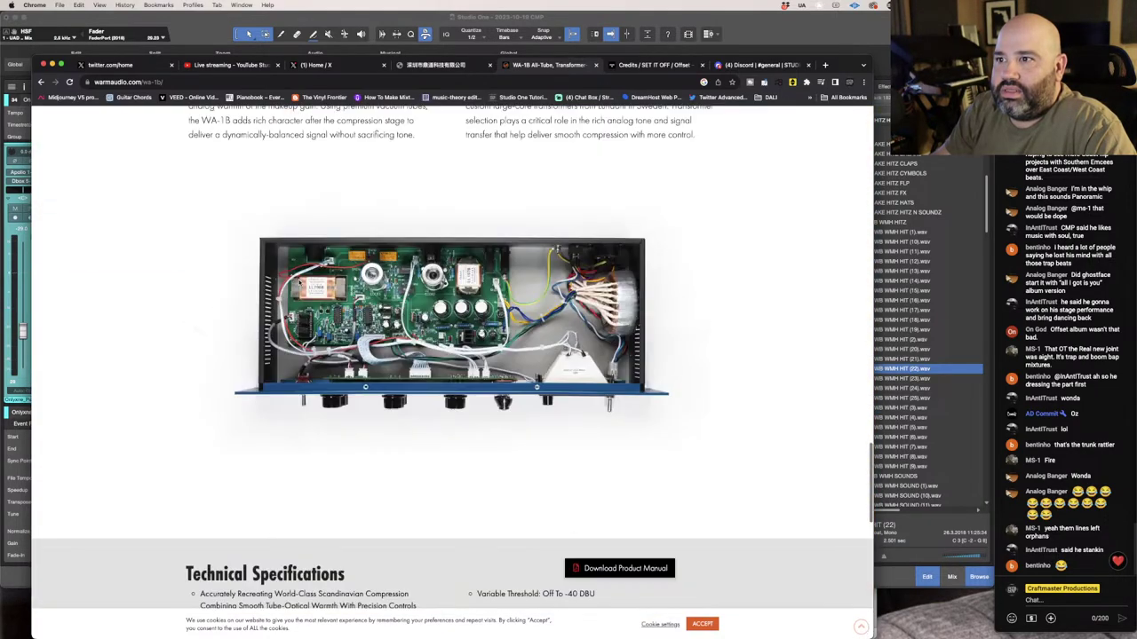
scroll(300, 283, "down", 6)
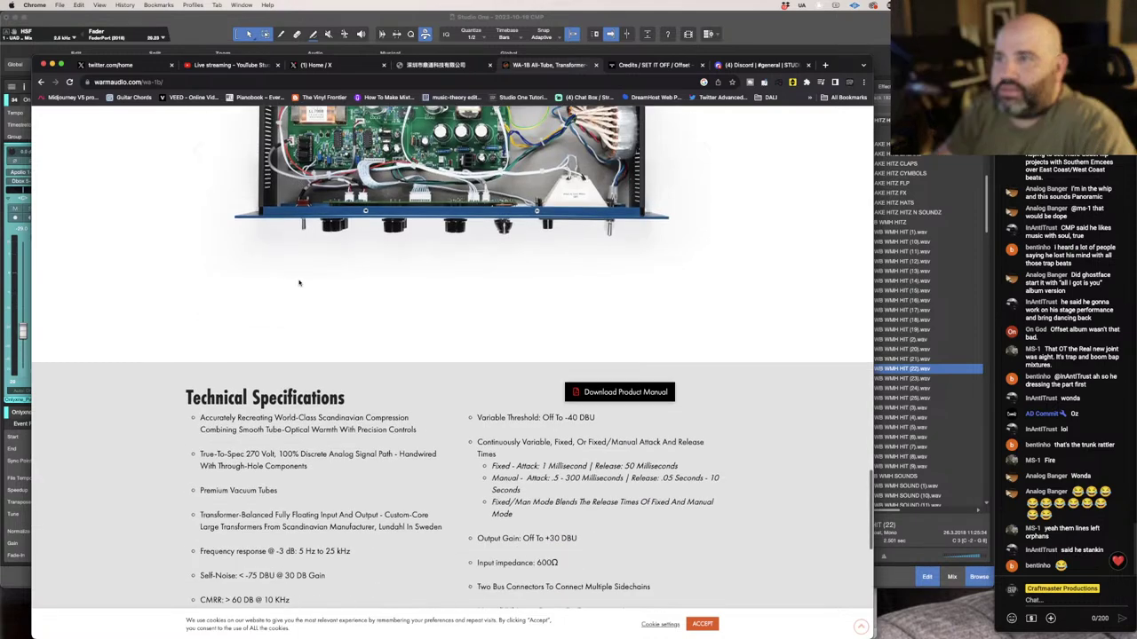
scroll(300, 282, "down", 2)
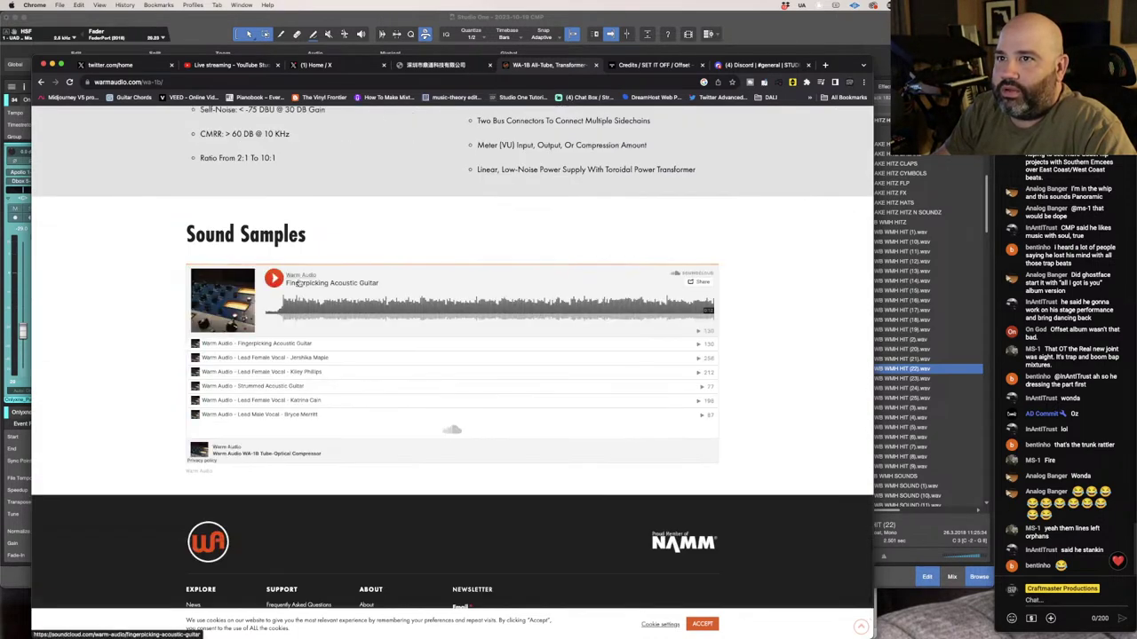
scroll(299, 283, "down", 2)
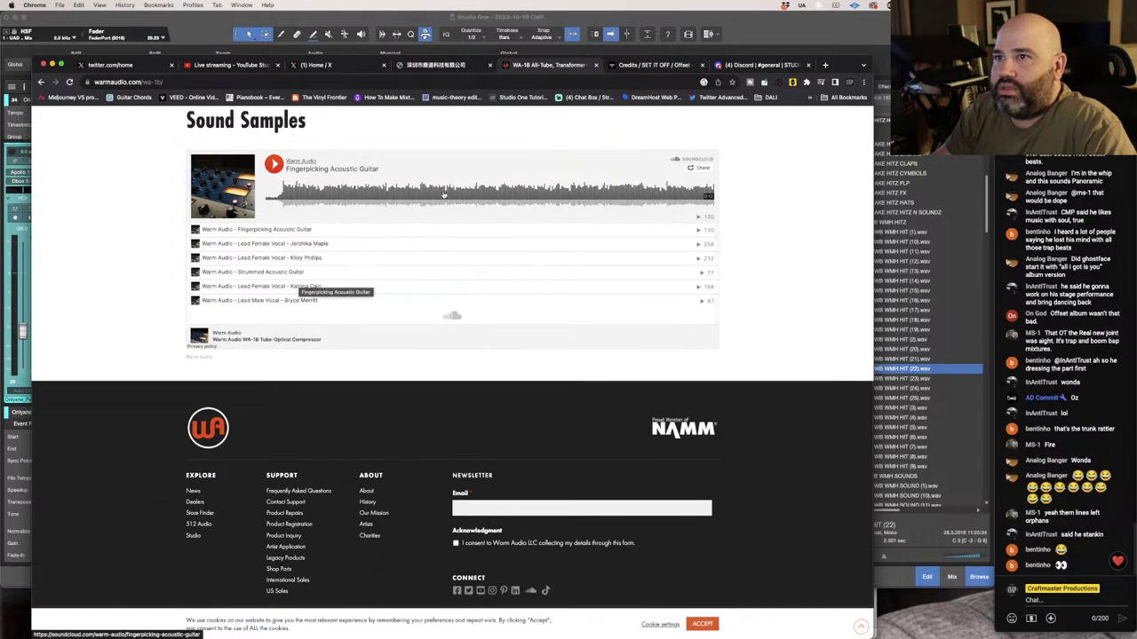
scroll(444, 195, "up", 9)
scroll(445, 196, "up", 10)
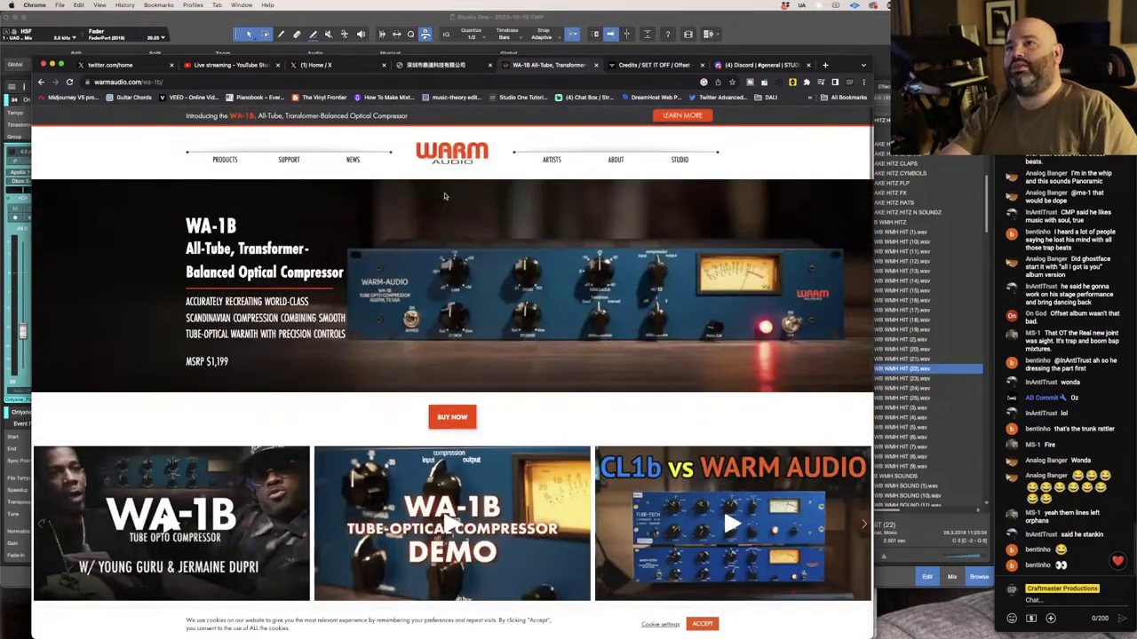
Select the WA-1B page's address and go back to the "First Listen: Warm Audio WA-1B Compressor" video on YouTube.
right_click(444, 194)
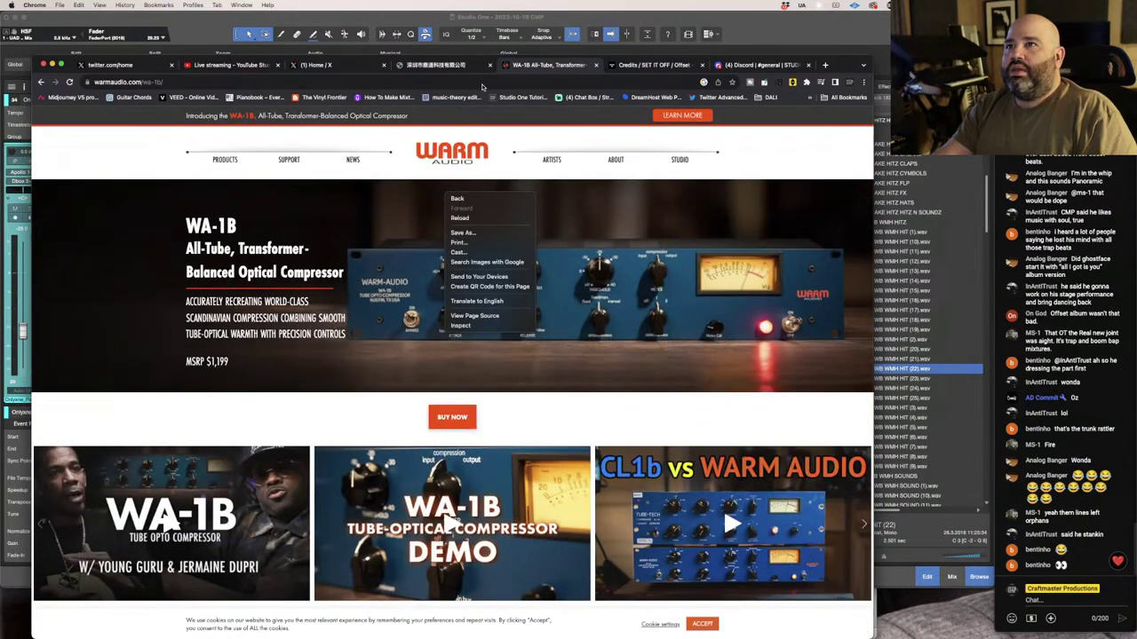
left_click(484, 82)
left_click(484, 81)
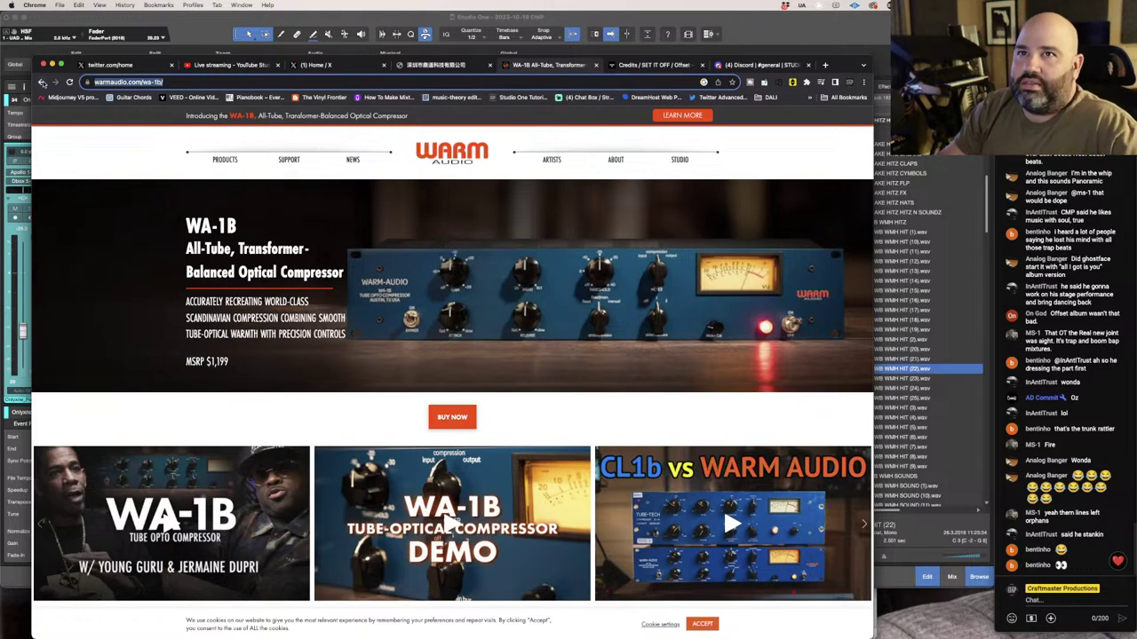
left_click(42, 82)
left_click(42, 81)
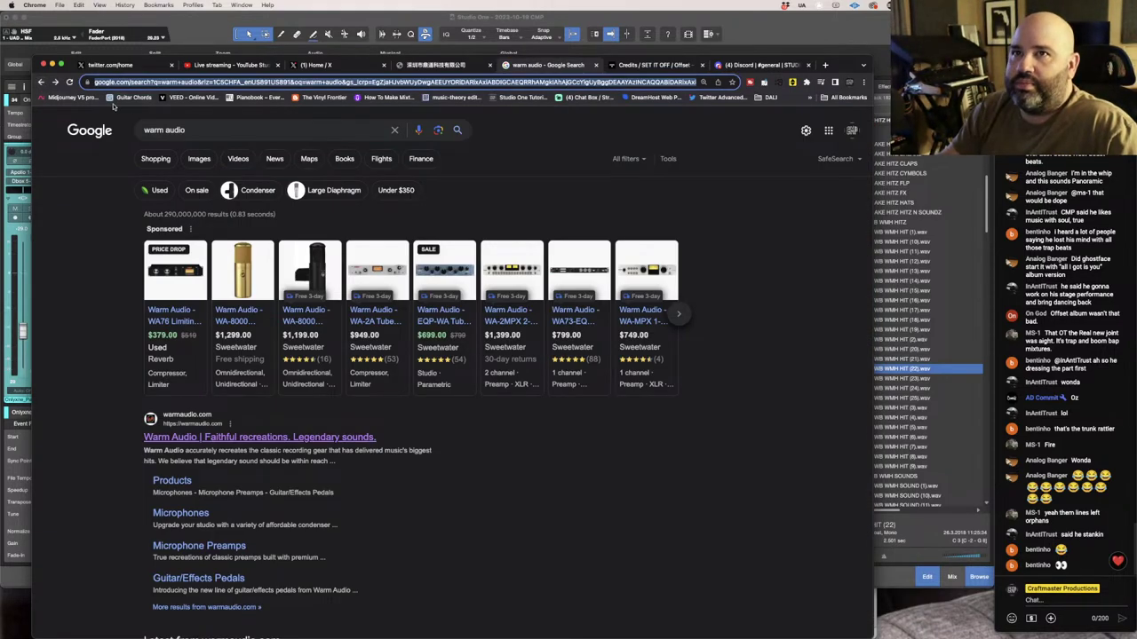
left_click(42, 82)
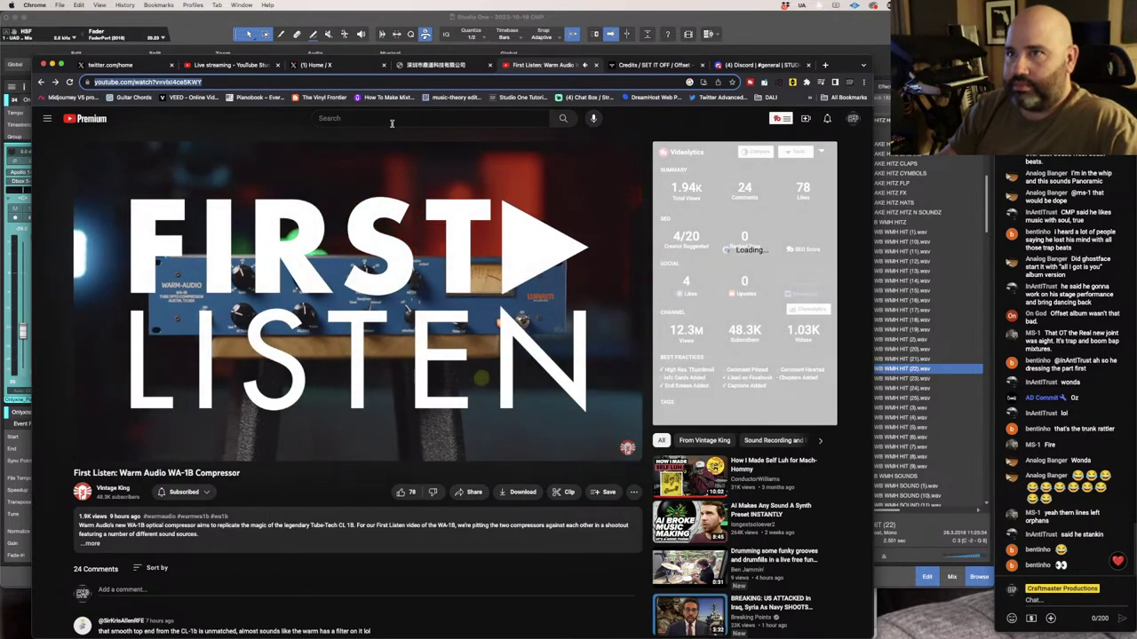
Search YouTube for "acevane" and watch the "(It is what it is)Cam'ron and Ma$e talk about Broncos." video with one pause.
left_click(391, 119)
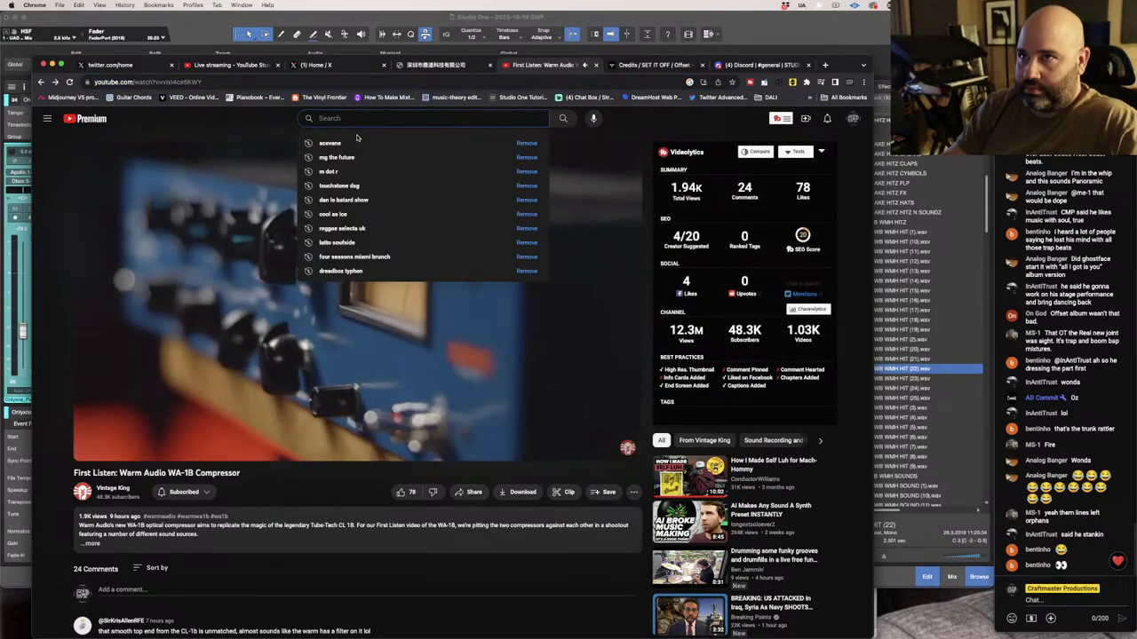
left_click(358, 143)
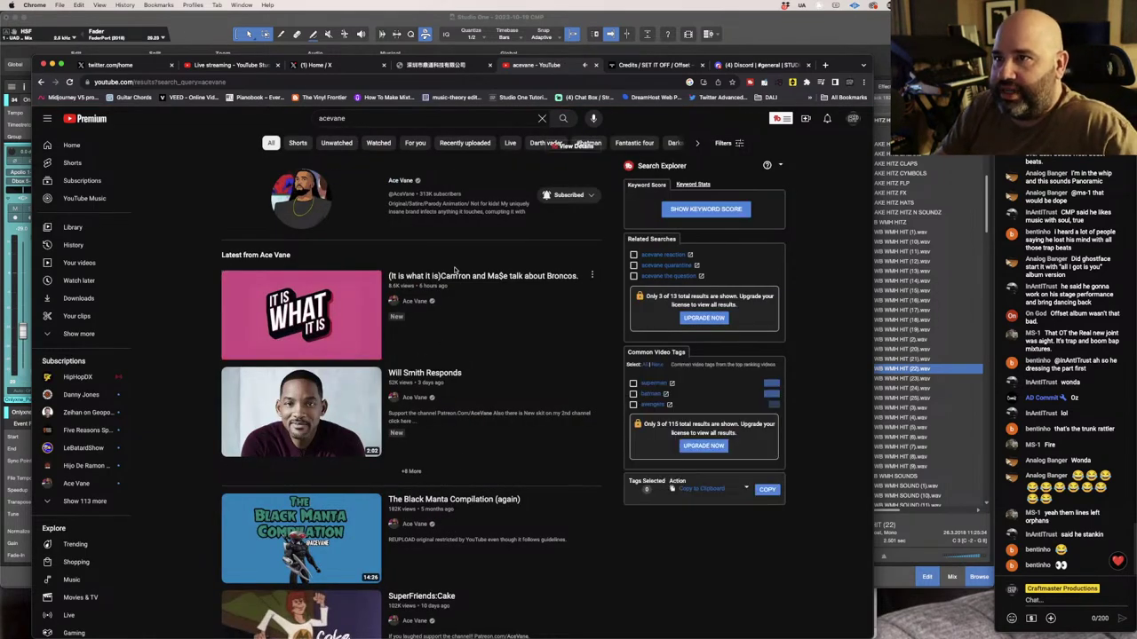
left_click(458, 275)
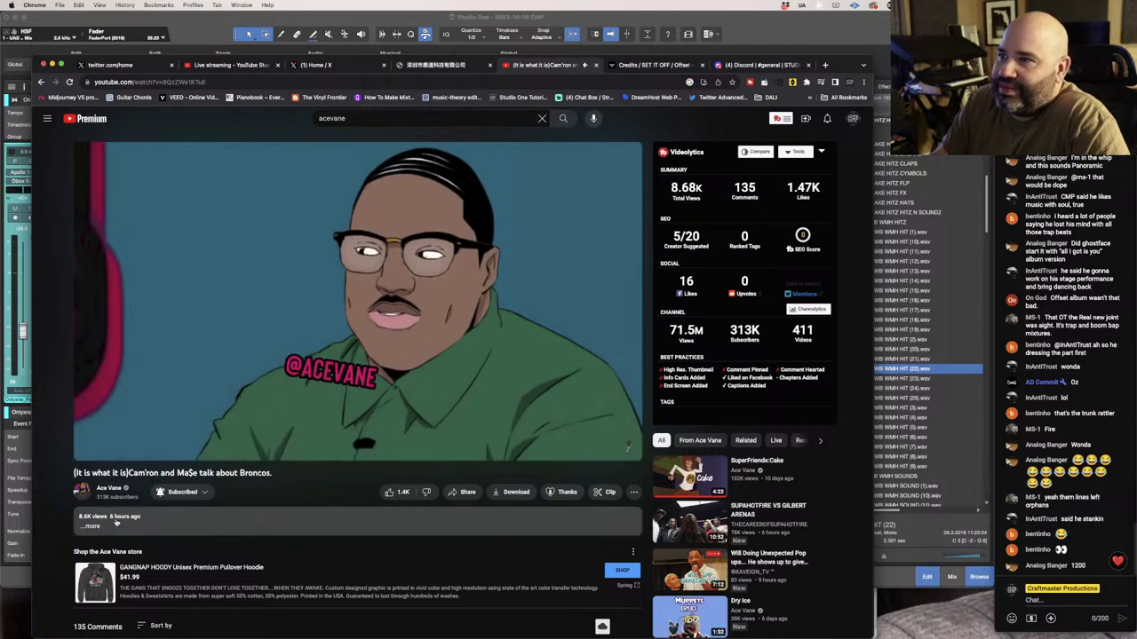
mouse_move(90, 452)
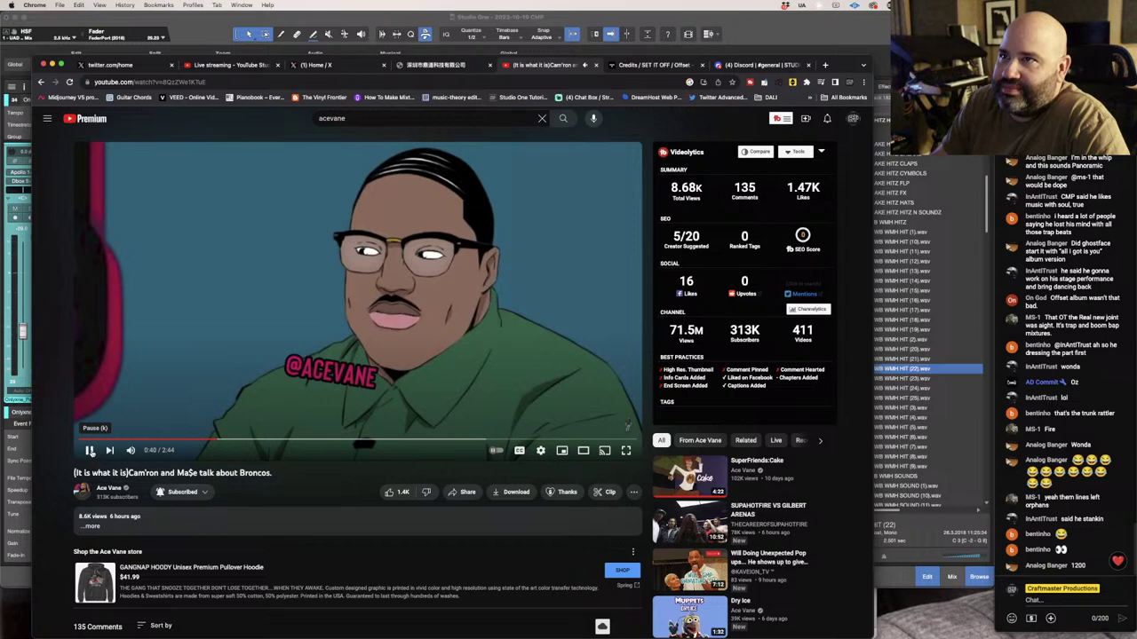
left_click(90, 451)
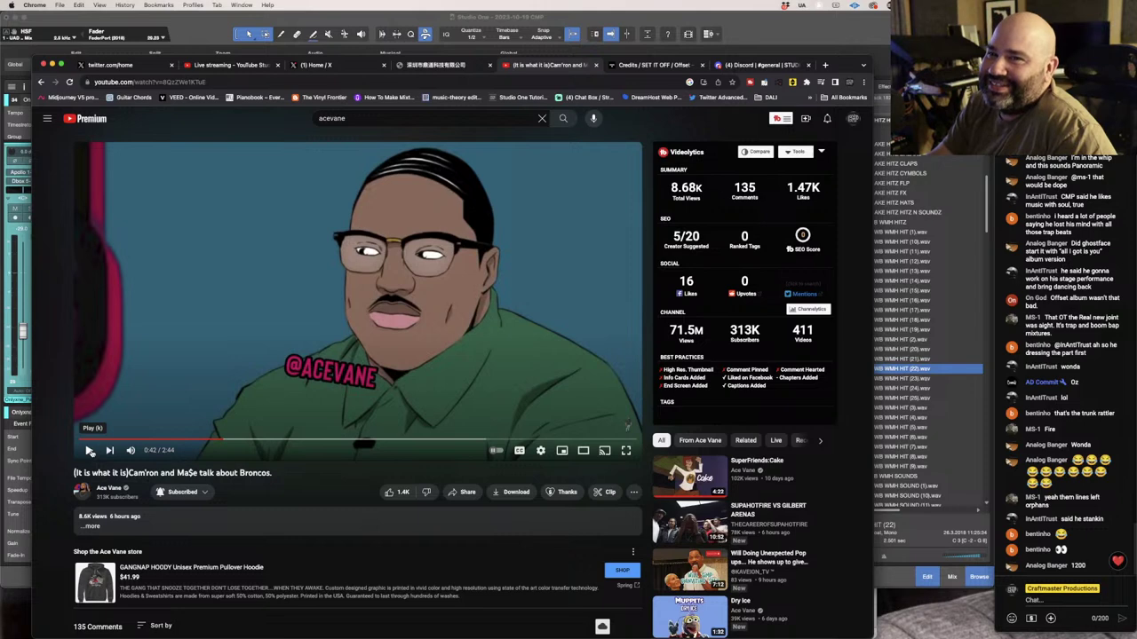
left_click(90, 451)
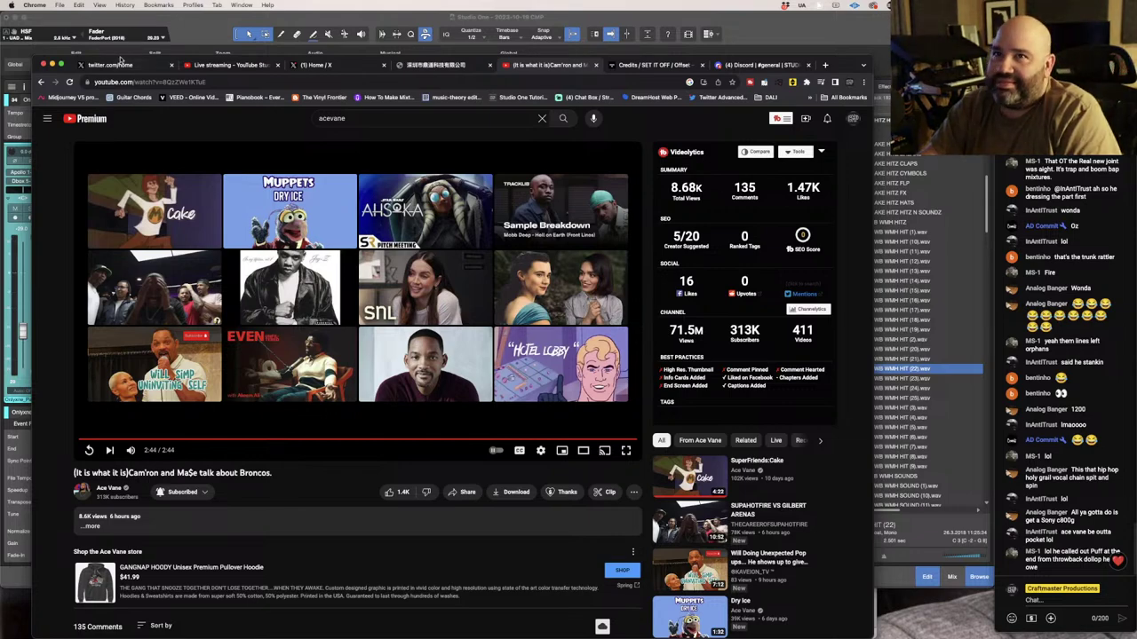
Switch back to Studio One, turn up the lower Soufside track slightly and play the song from bar 7.
left_click(51, 65)
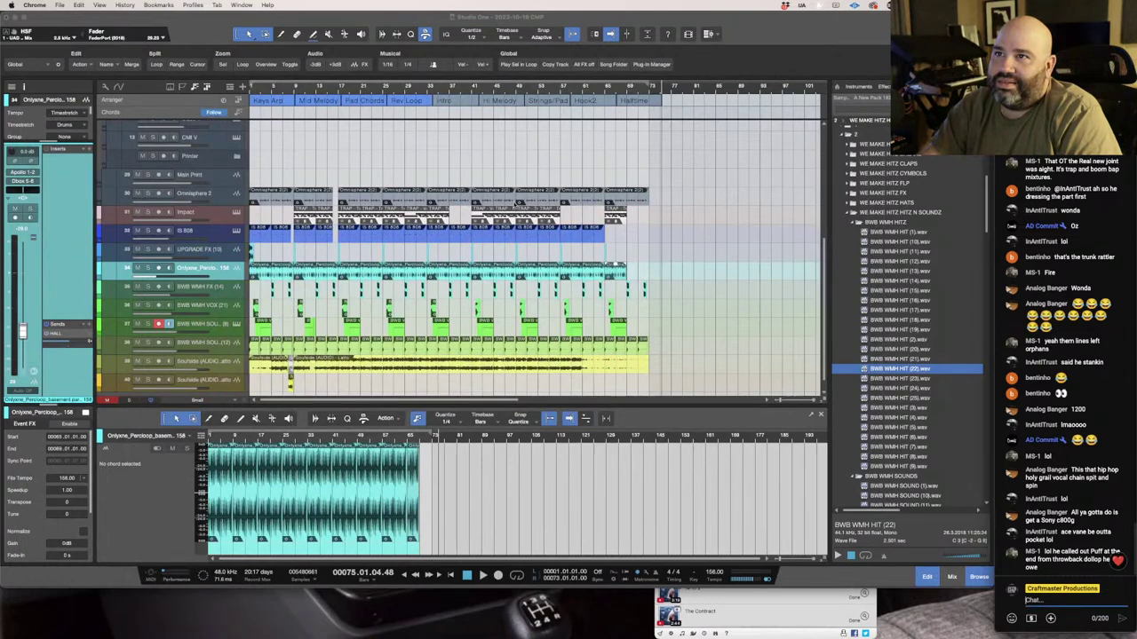
left_click_drag(401, 91, 565, 100)
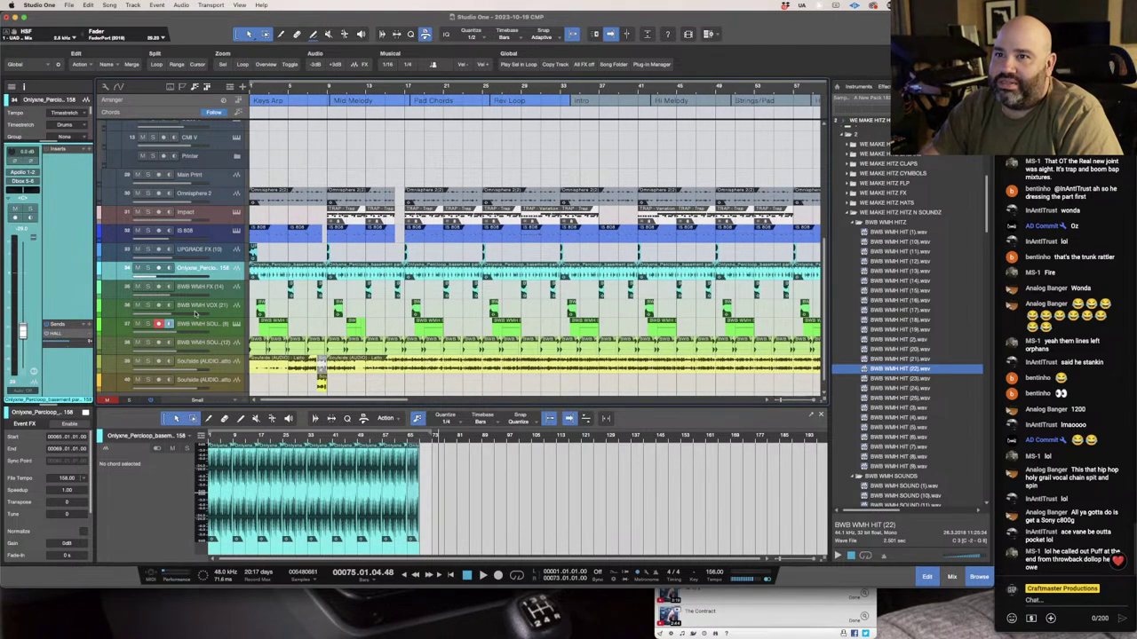
left_click(224, 383)
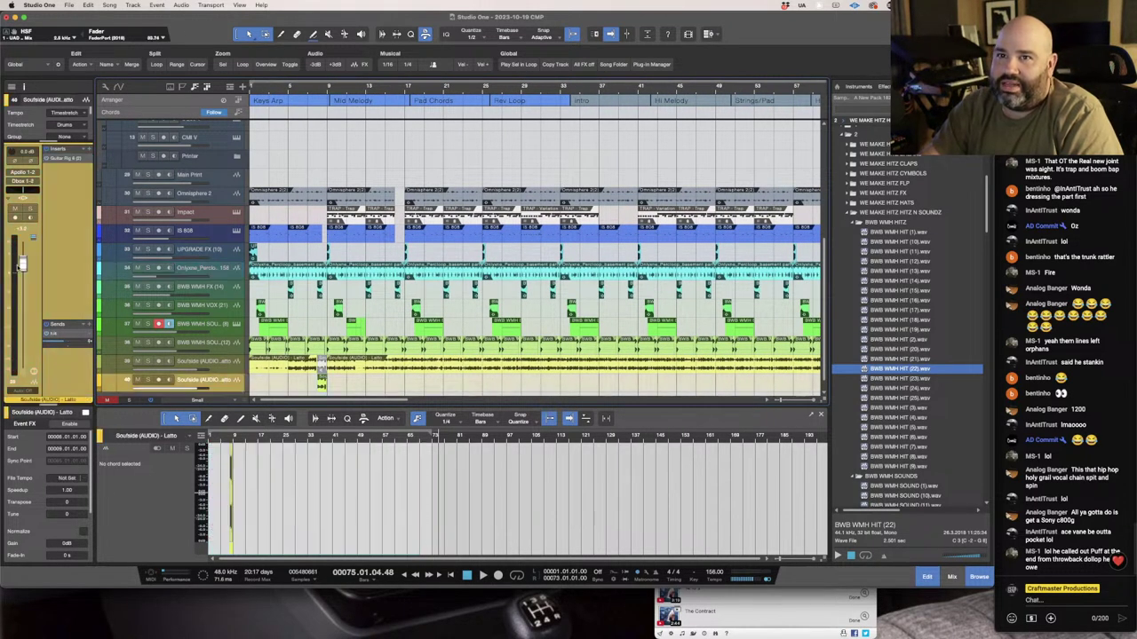
left_click(303, 90)
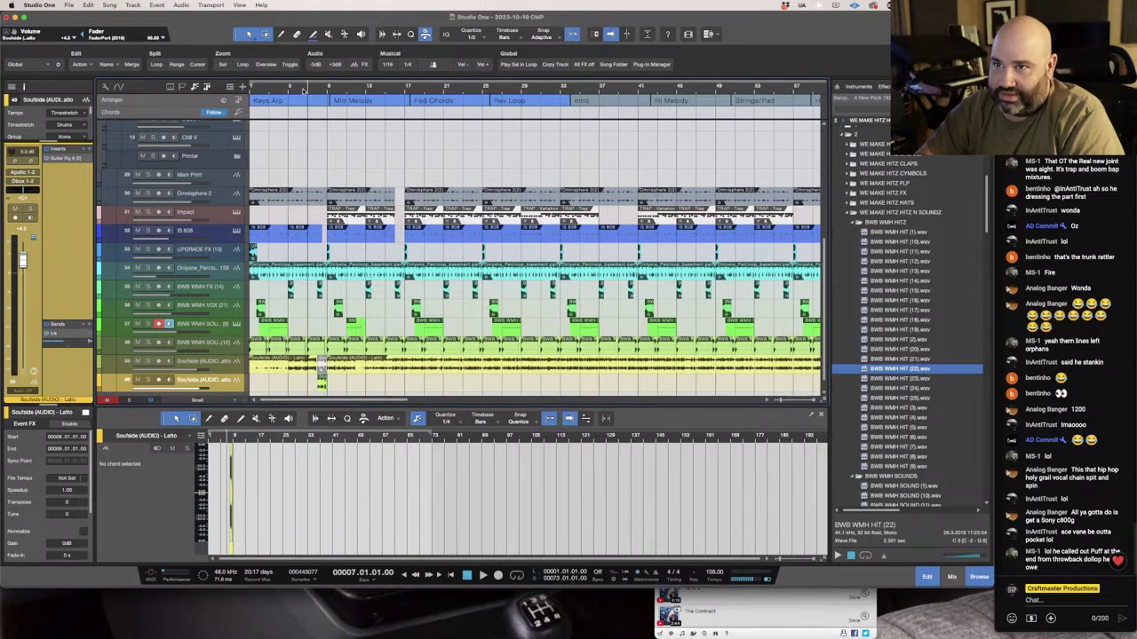
key("space")
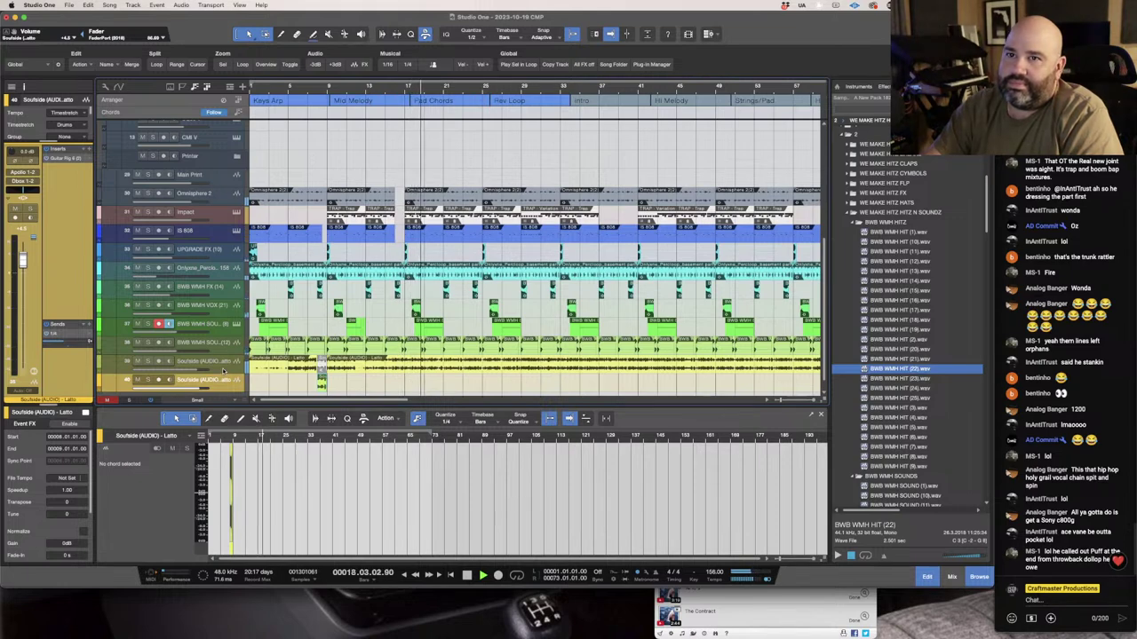
Insert the Pro EQ plug-in on the upper Soufside audio track, after the UAD Dangerous BAX EQ.
left_click(223, 371)
left_click(88, 151)
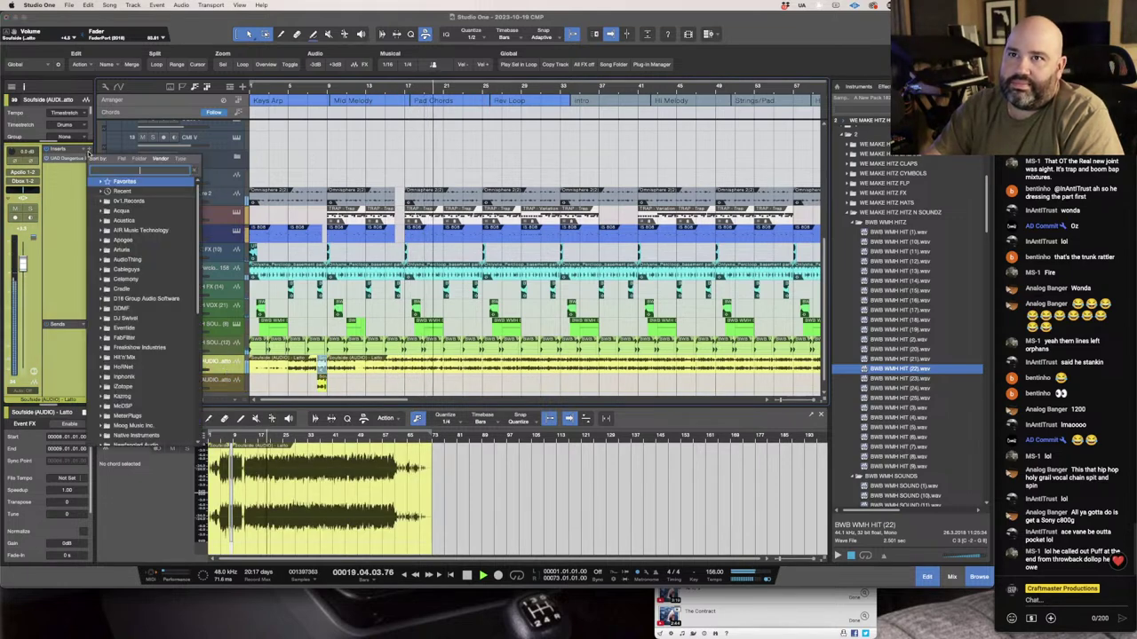
type("pro")
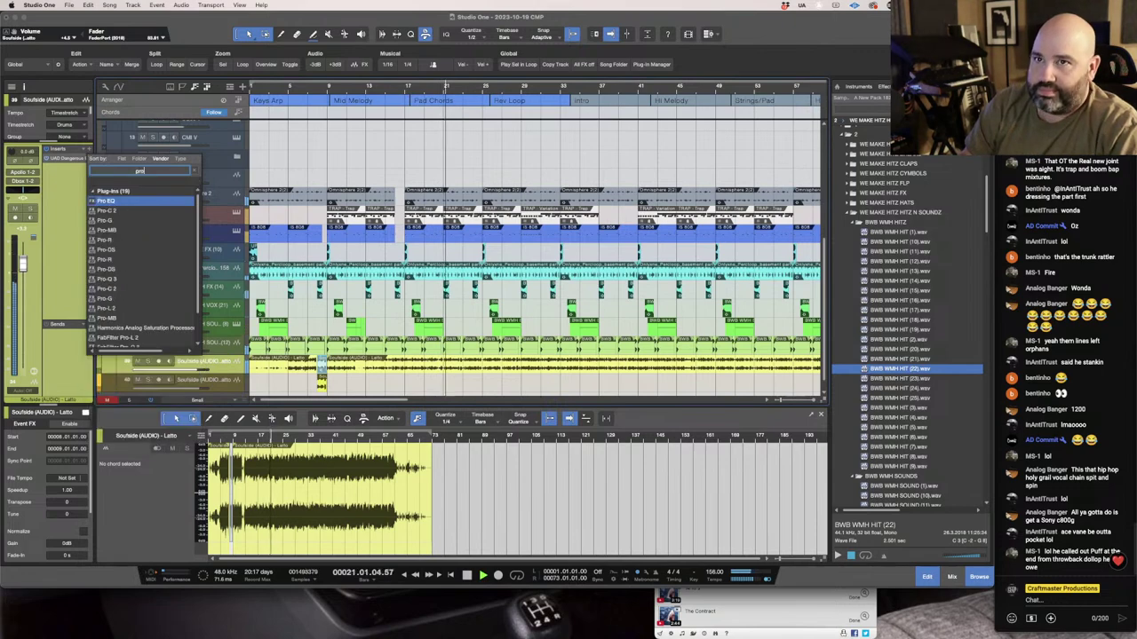
key("Return")
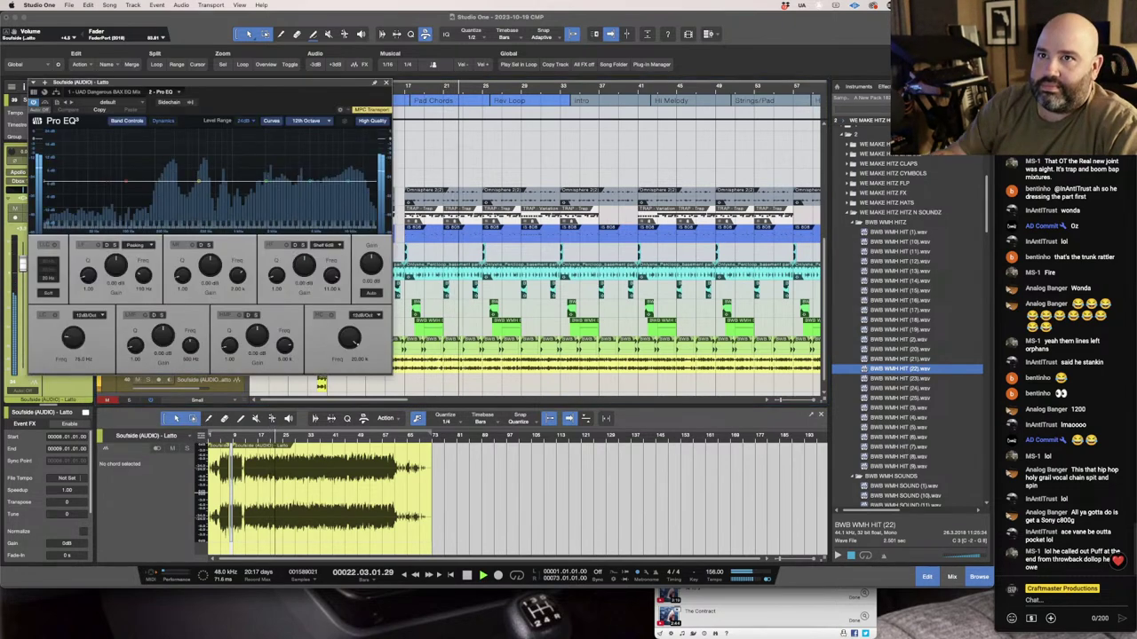
Enable the Pro EQ low cut at about 165 Hz with a 48 dB/Oct slope.
left_click(55, 316)
left_click_drag(73, 335, 72, 329)
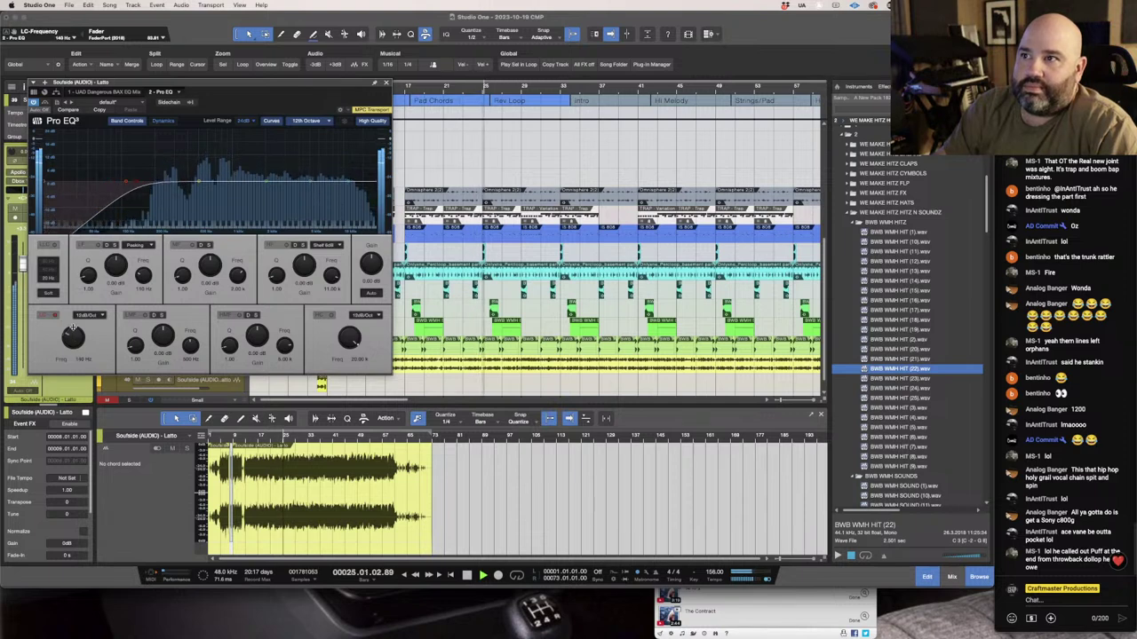
left_click(90, 316)
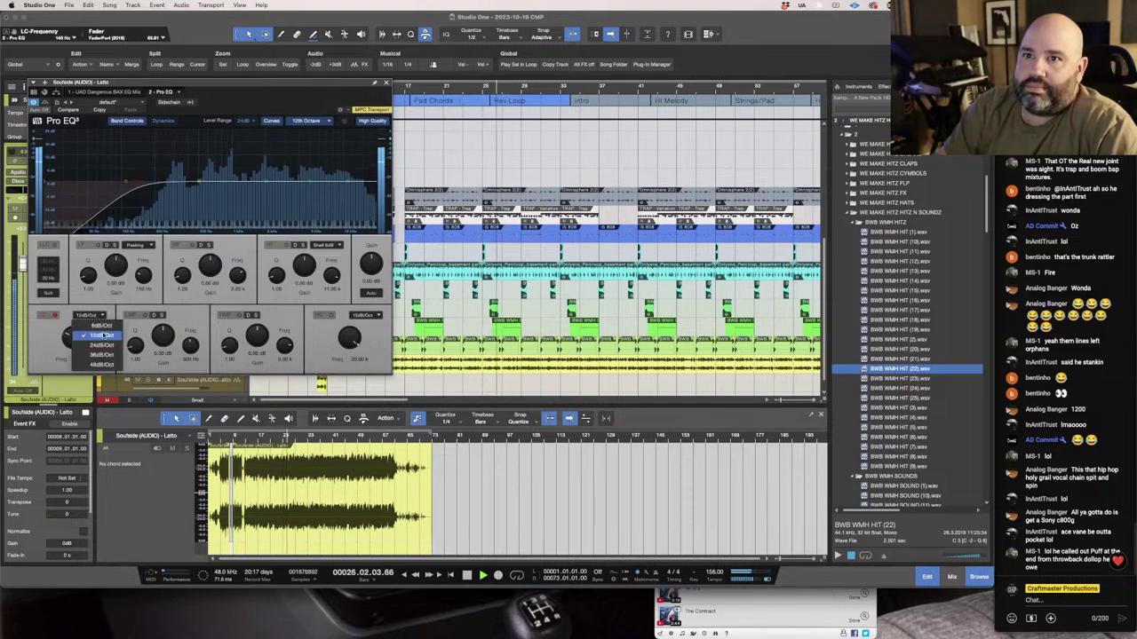
left_click(100, 365)
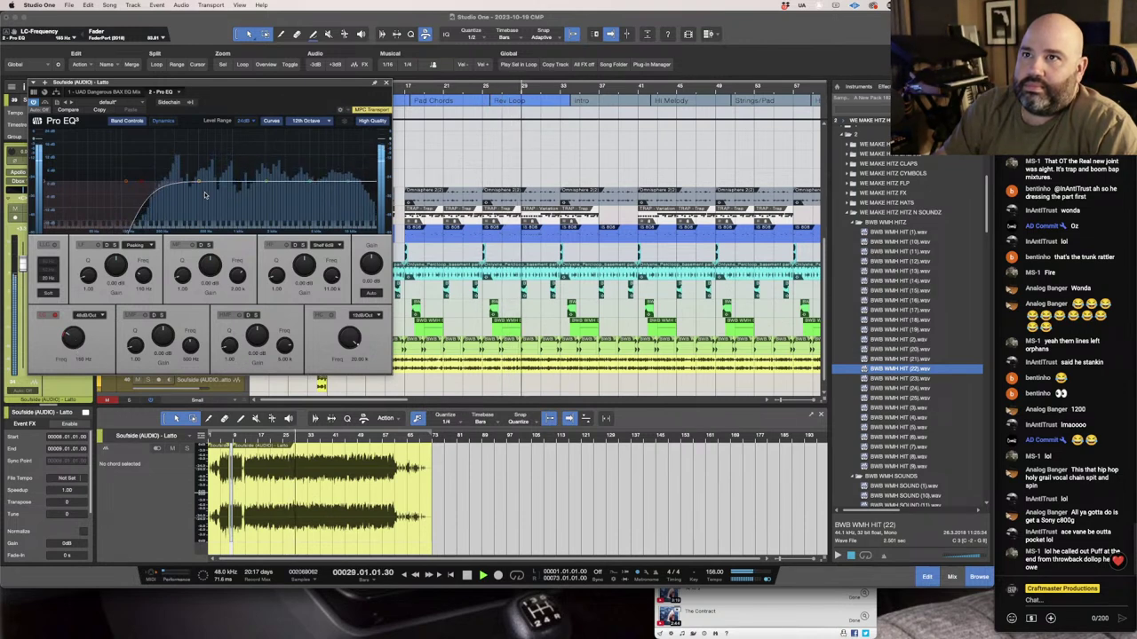
Cut the low mids by about 3 dB near 760 Hz, boost the high mids by about 3 dB, and close the EQ.
left_click_drag(220, 183, 219, 191)
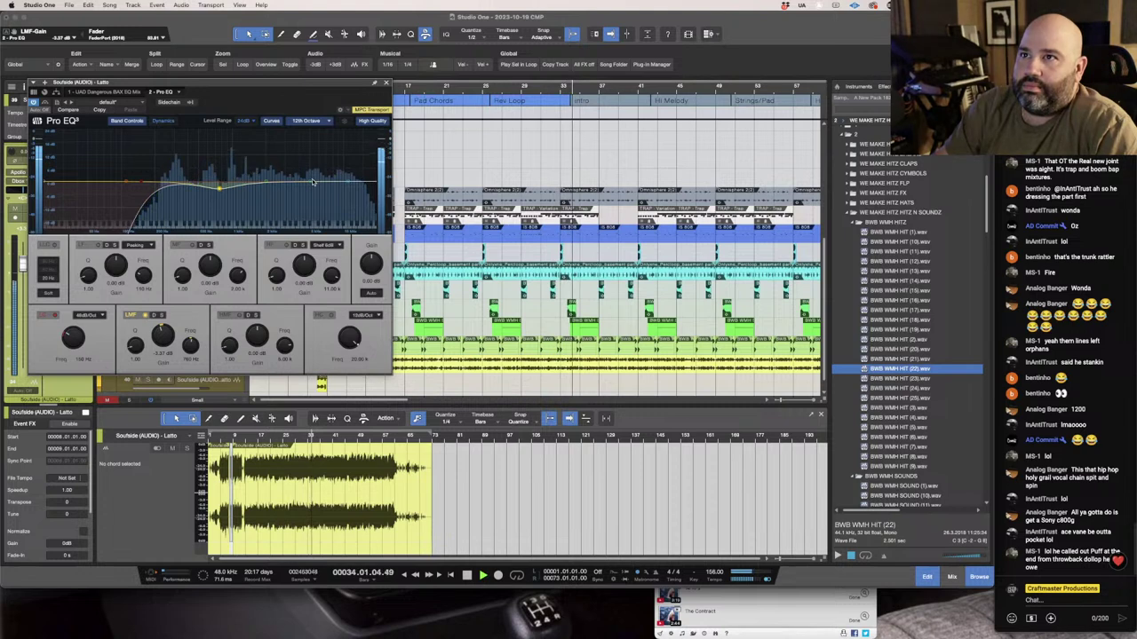
left_click_drag(313, 182, 316, 177)
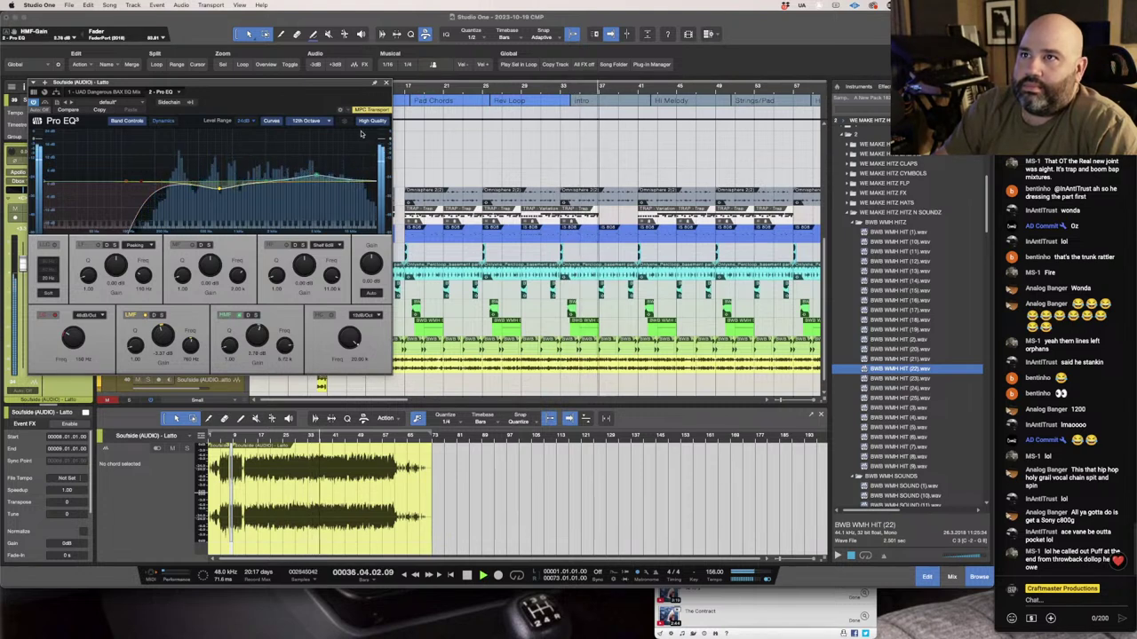
left_click(386, 82)
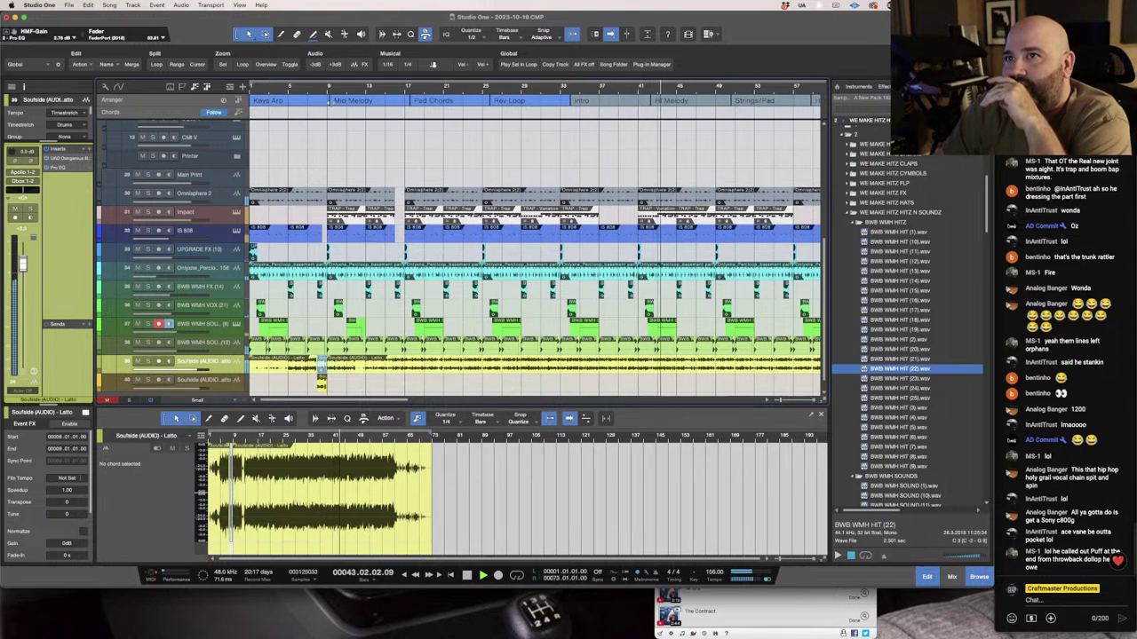
Align the starts of the Mid Melody, Pad Chords and Rev Loop arranger sections to bars 9, 17 and 25.
left_click(404, 100)
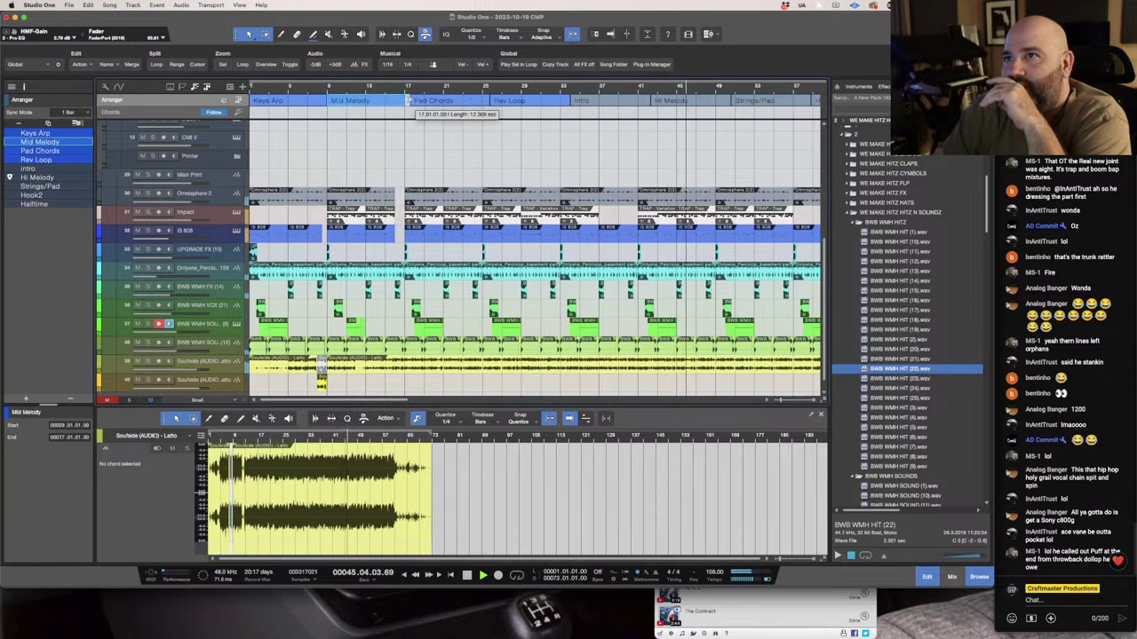
left_click(458, 100)
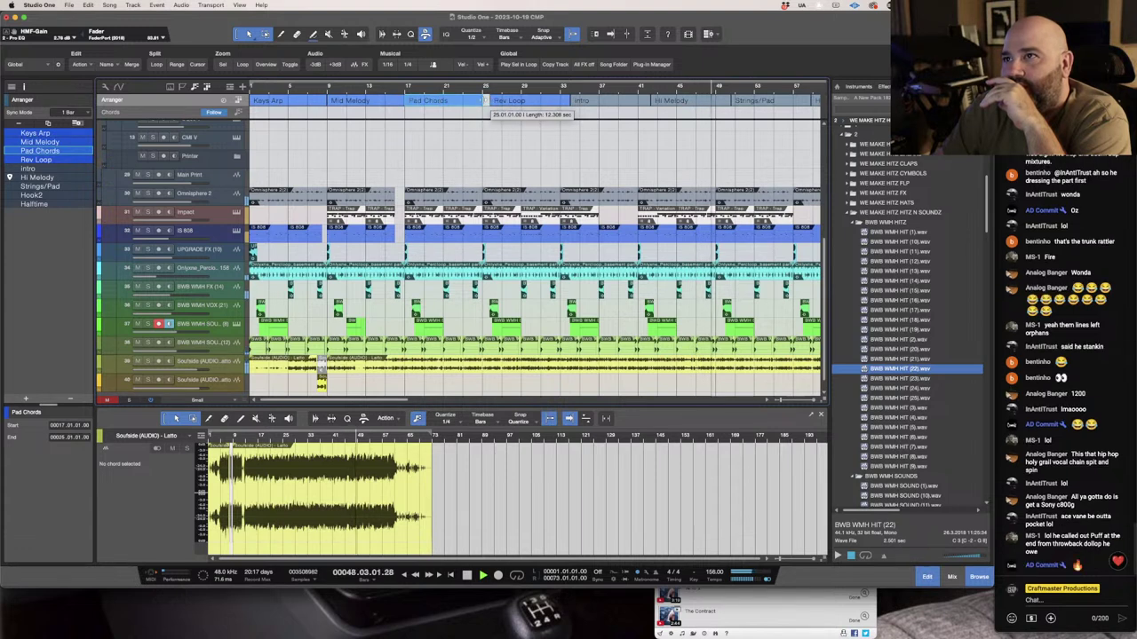
left_click(493, 101)
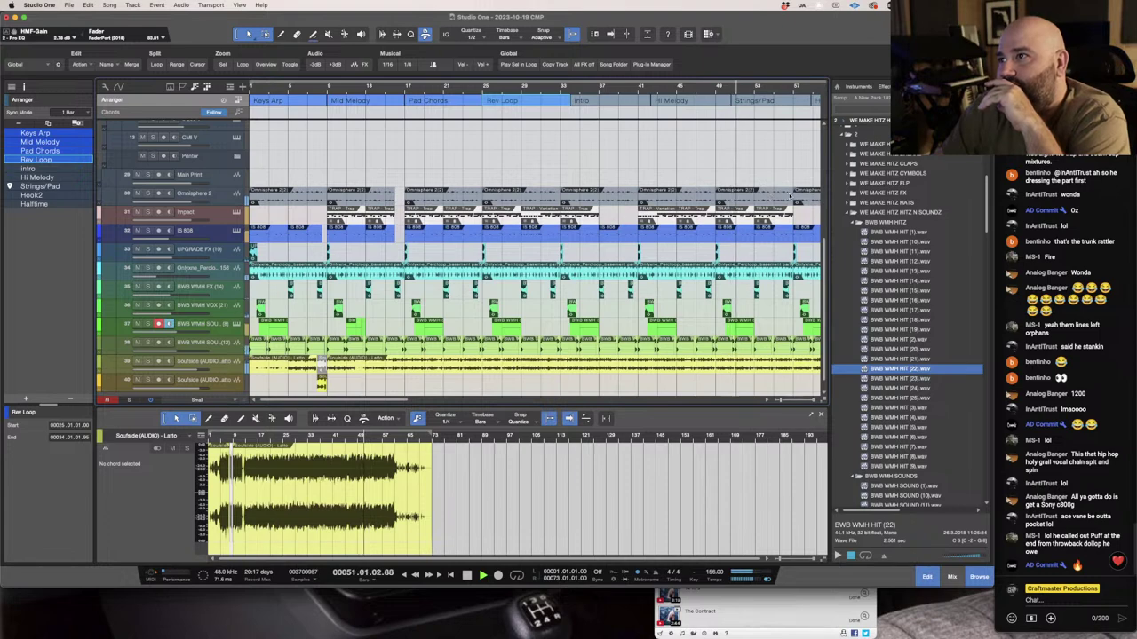
Shorten the Omnisphere 2 audio event that starts at bar 49 so it ends at bar 53.
left_click(753, 192)
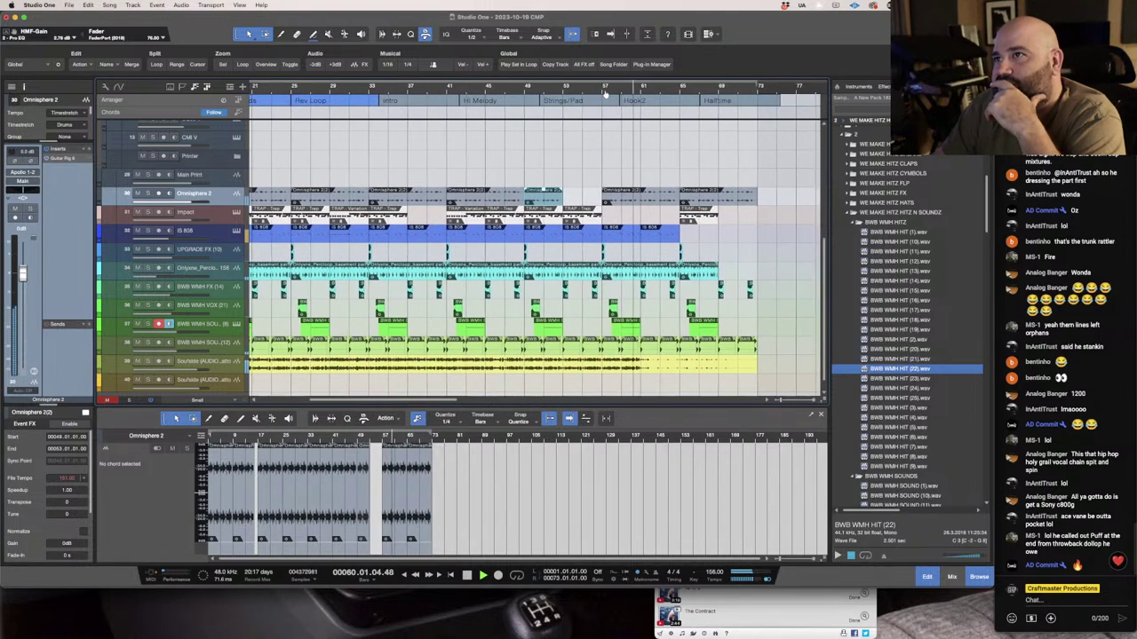
Align the starts of the Intro, Hi Melody, Strings/Pad, Hook2 and Halftime arranger sections to bars 33, 41, 49, 57 and 65.
scroll(604, 89, "down", 3)
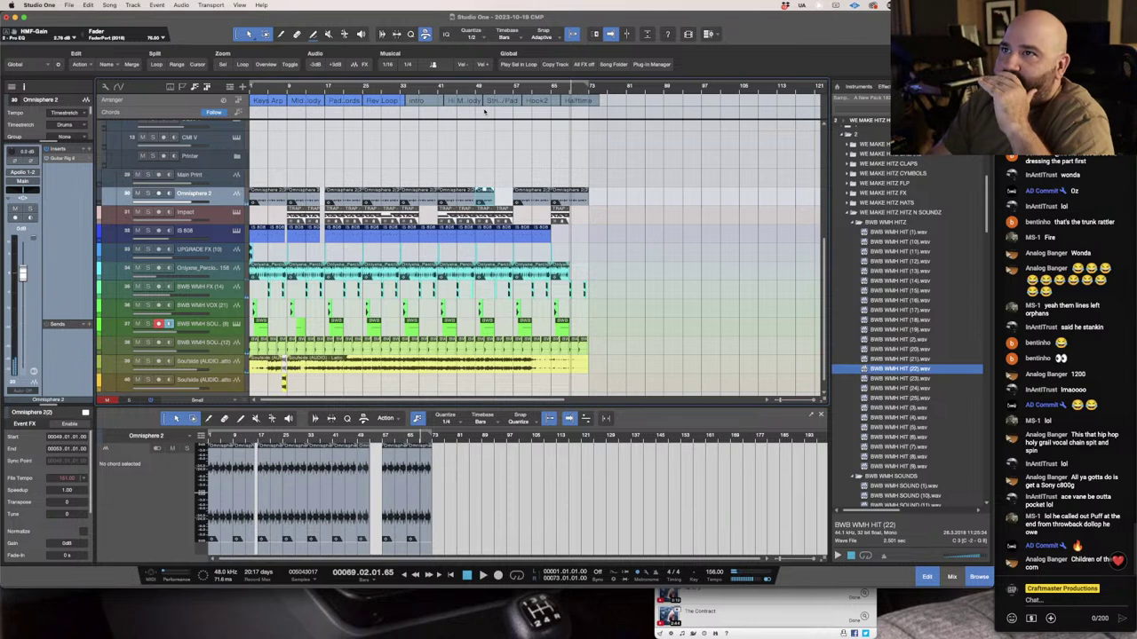
left_click(405, 101)
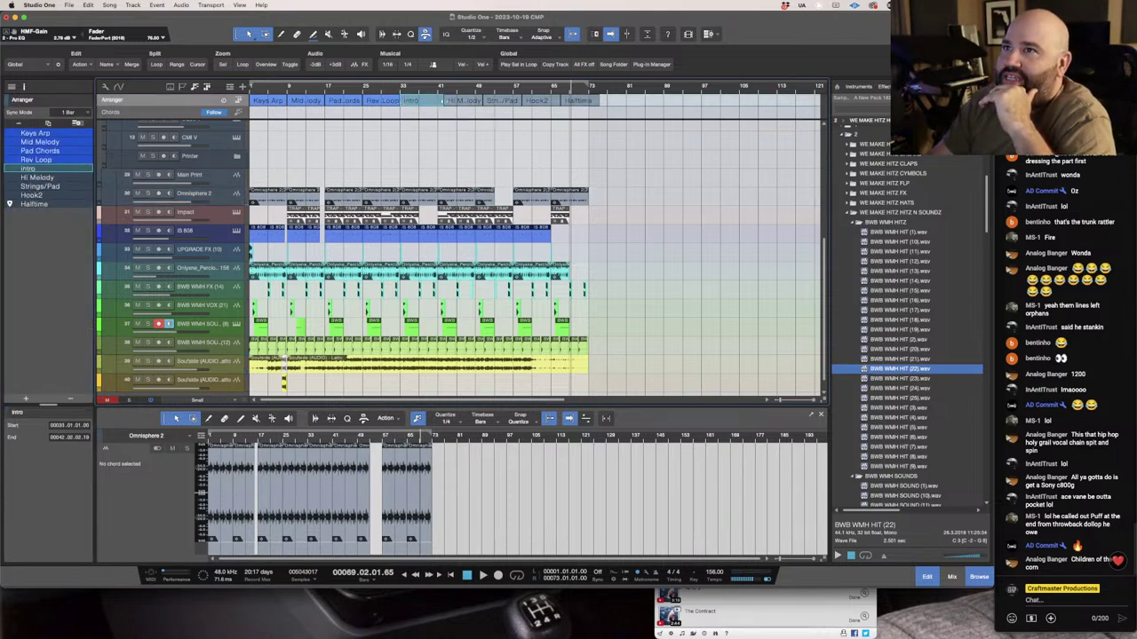
left_click(457, 101)
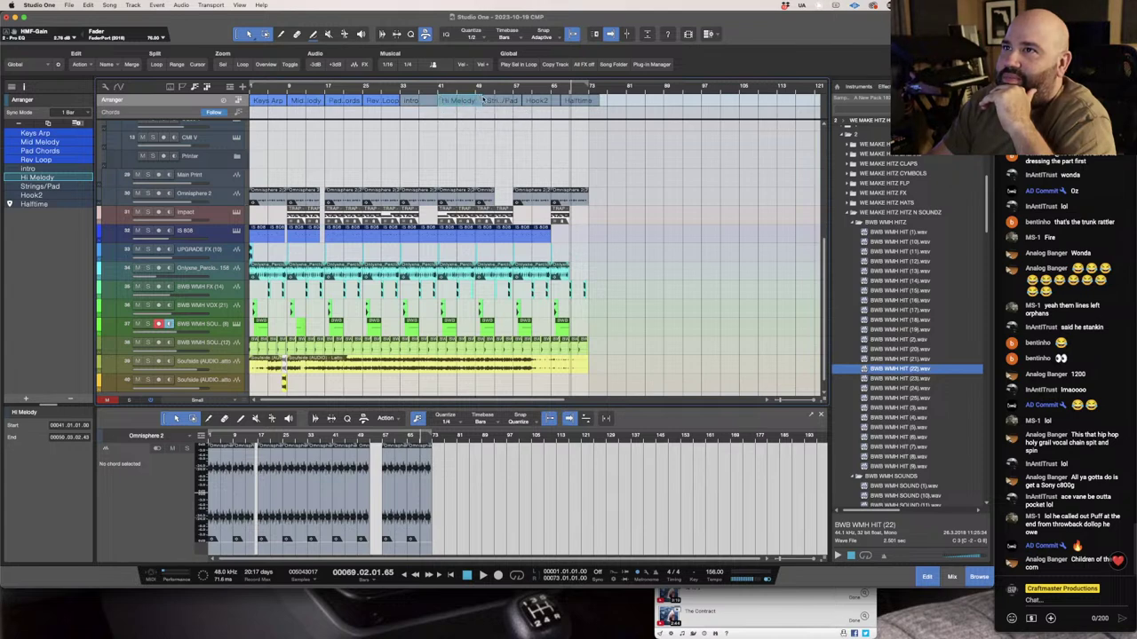
left_click(481, 101)
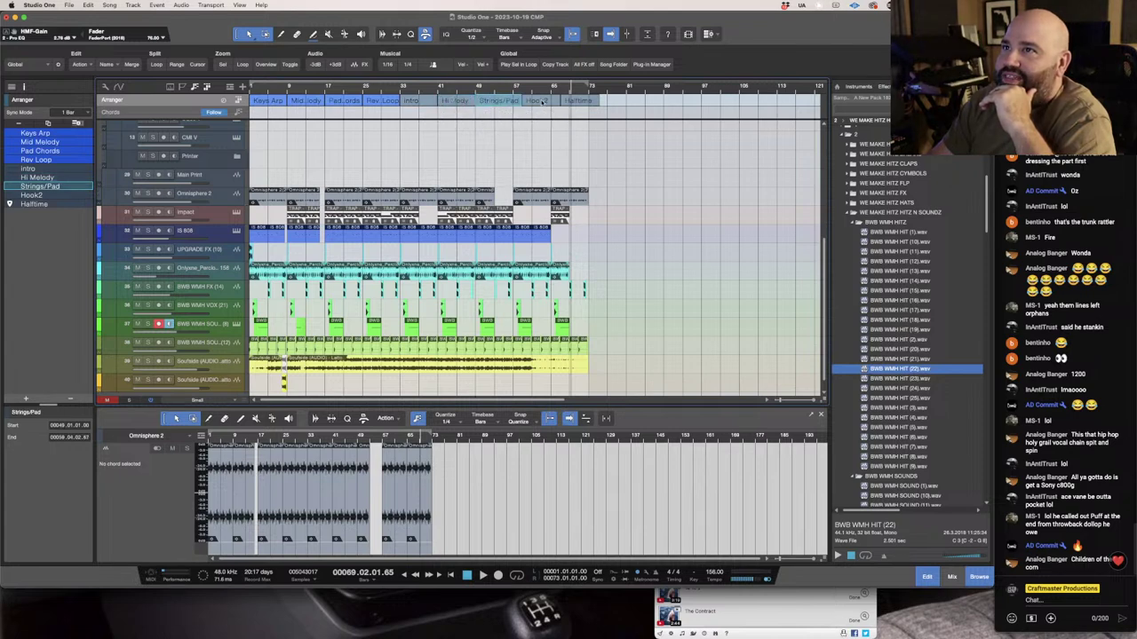
left_click(525, 101)
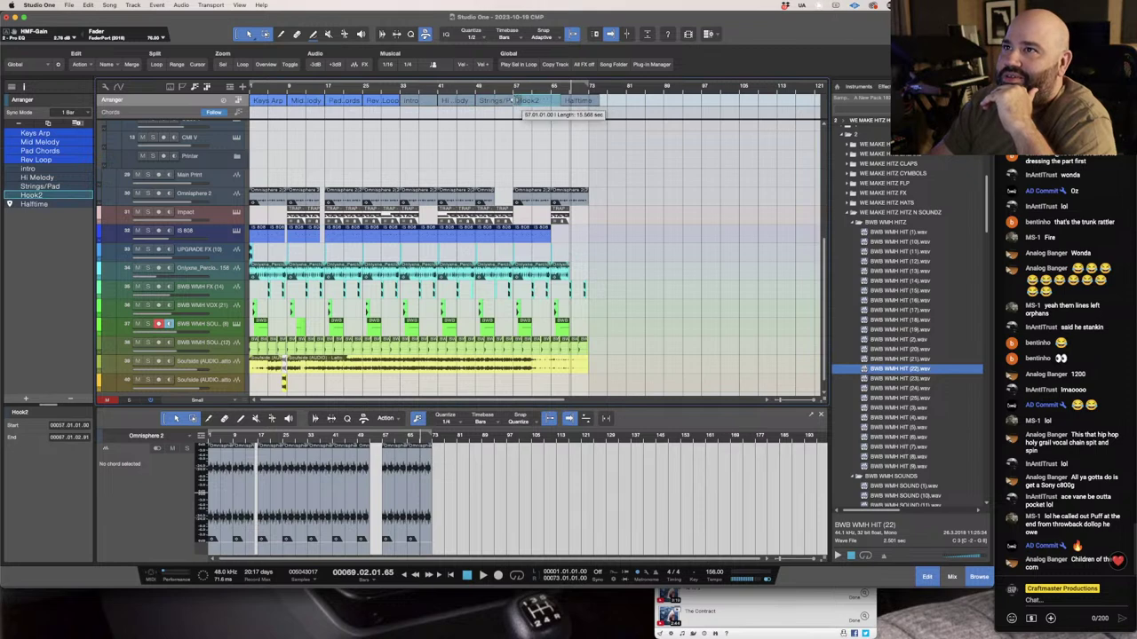
left_click(559, 100)
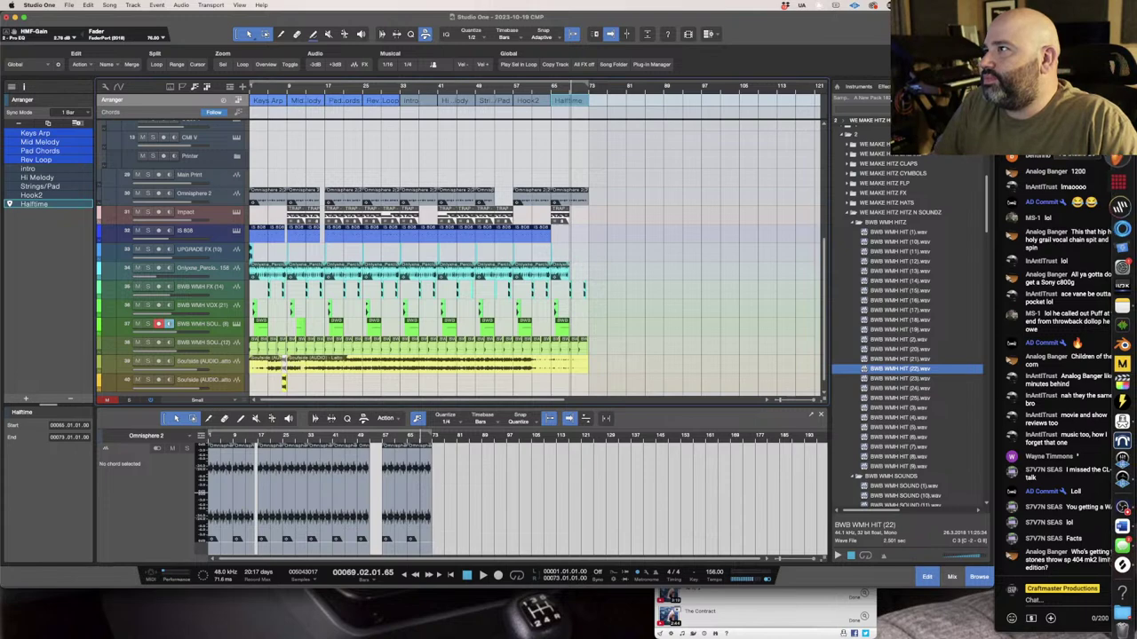
Switch to Chrome, search the web for "stones throw mkii" and open Sweetwater's Roland SP-404MKII Stones Throw Limited Edition page.
right_click(1121, 152)
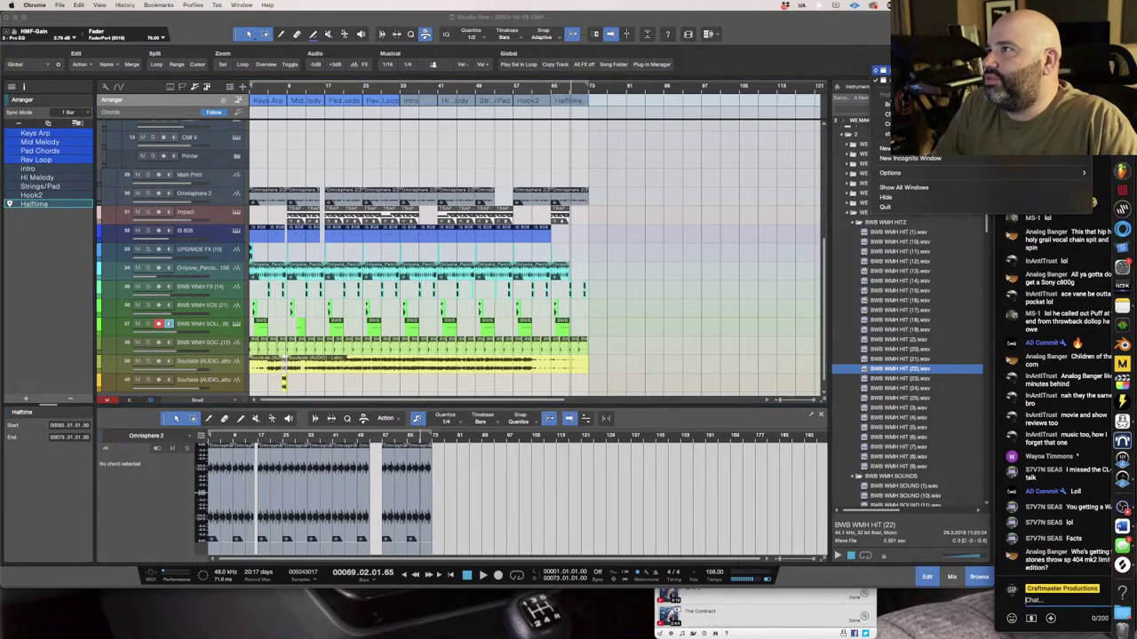
left_click(875, 71)
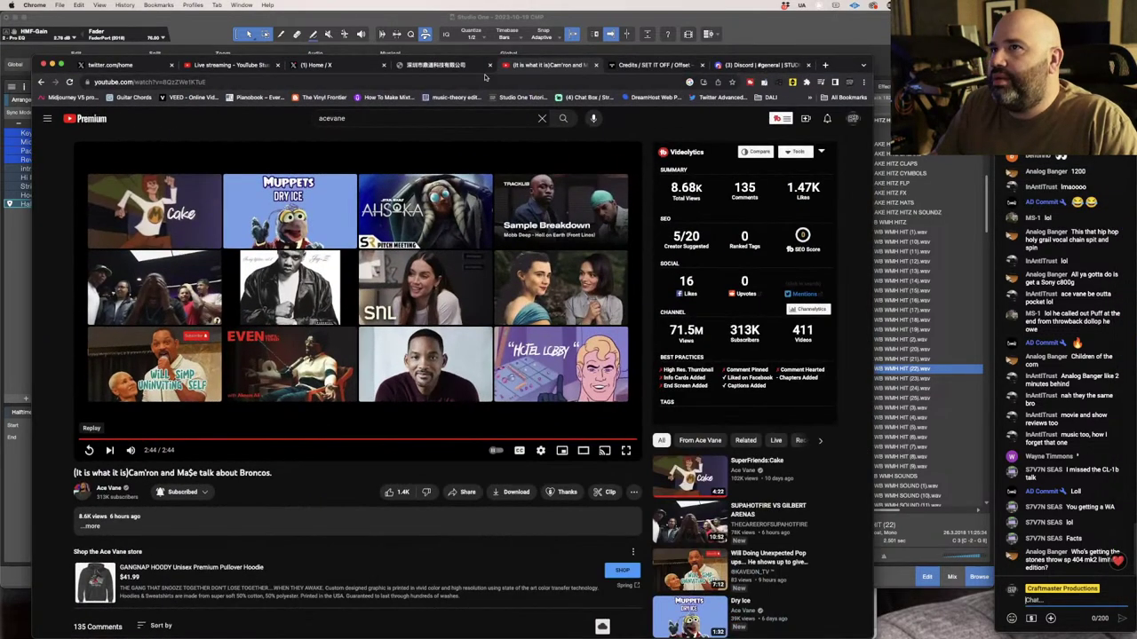
left_click(484, 80)
type("ston")
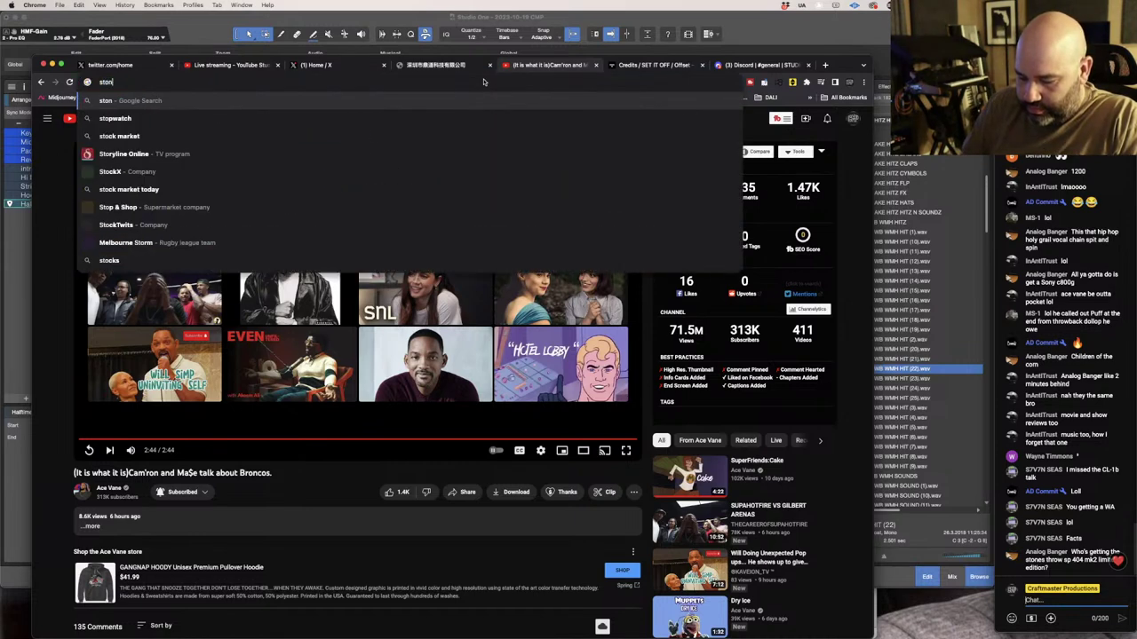
type("es throw mkii")
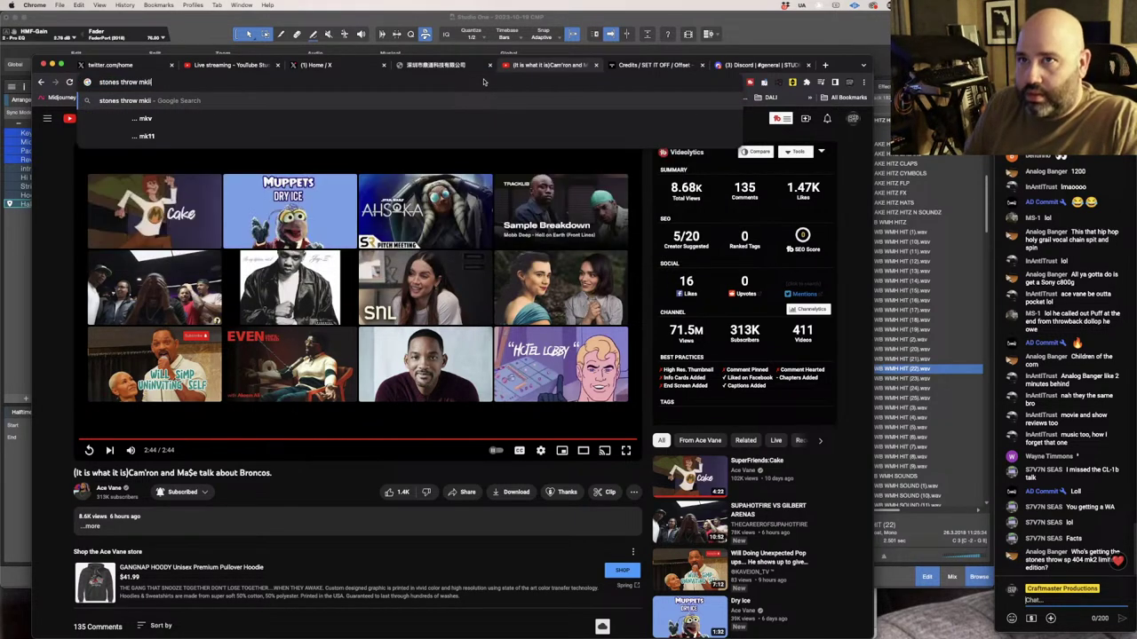
key("Return")
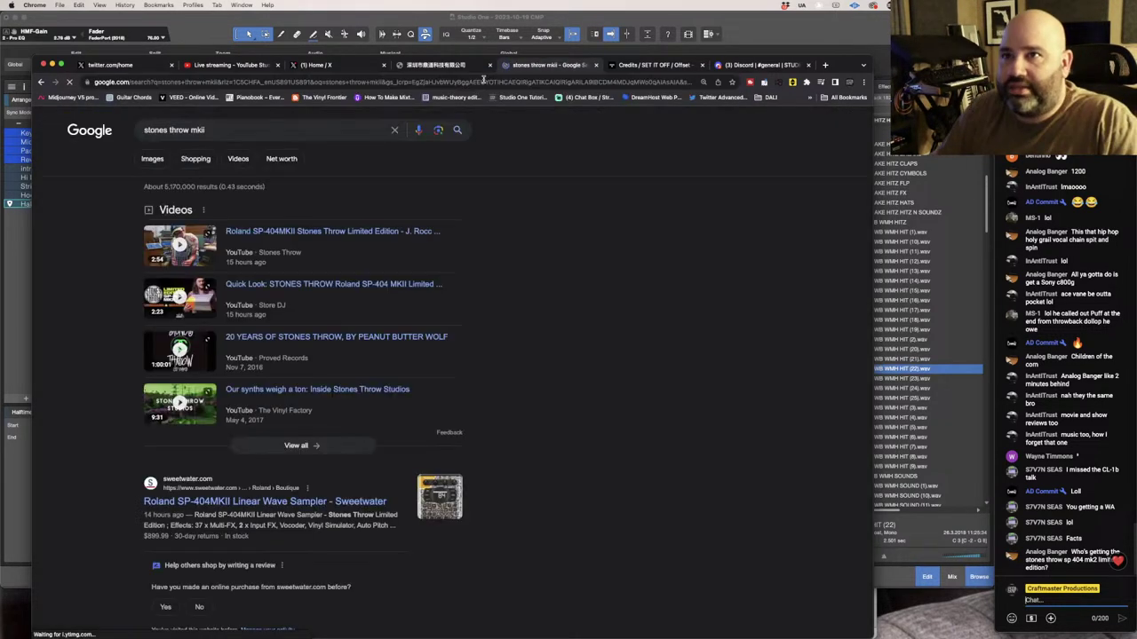
left_click(311, 503)
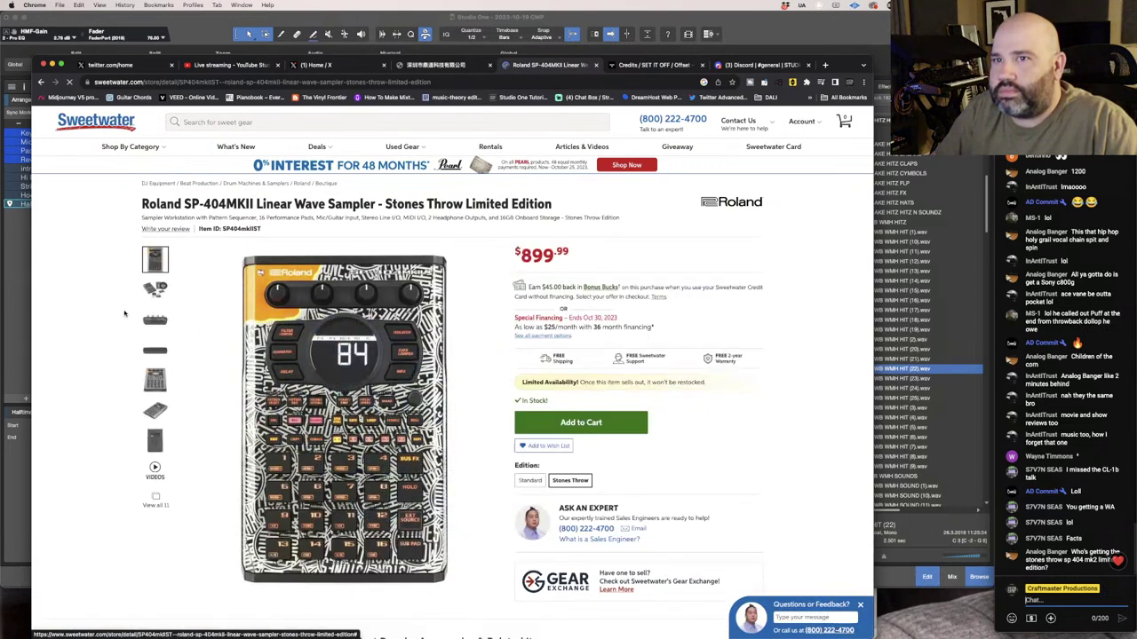
Examine the limited edition sampler's product photos, including its rear connectors, underside and included items, and look over the price, stock and related accessories.
left_click(154, 290)
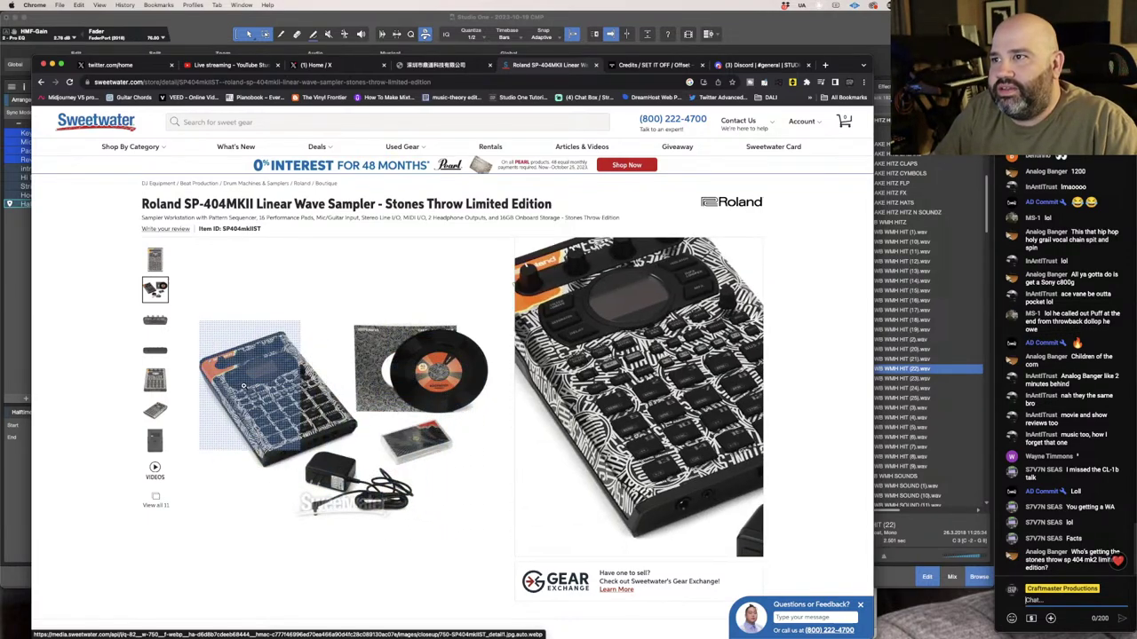
left_click(149, 320)
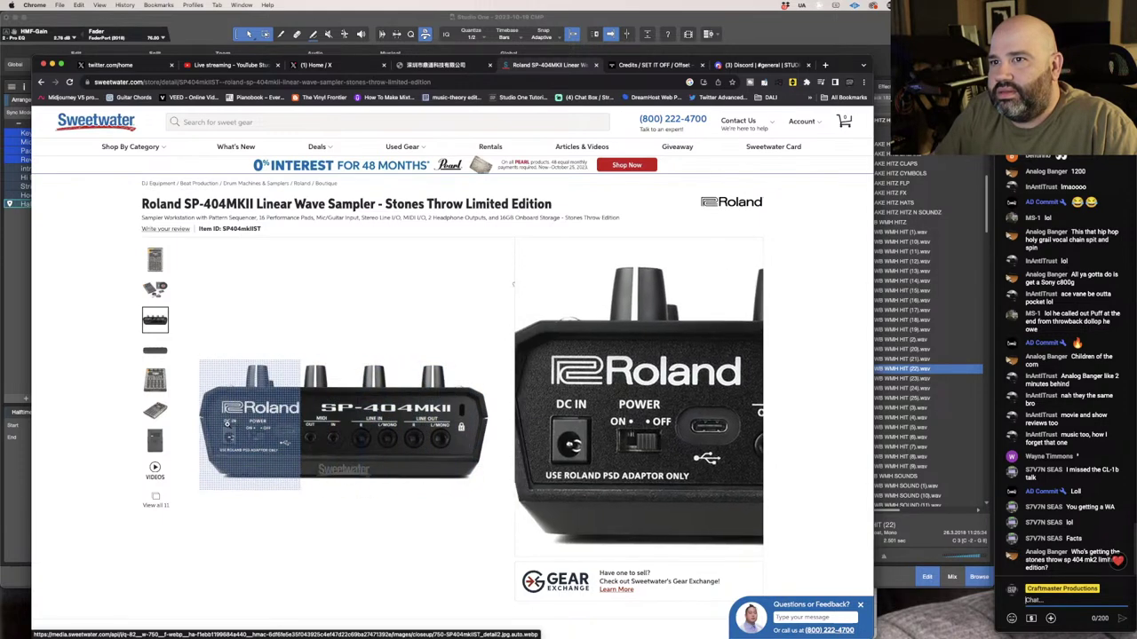
left_click(155, 381)
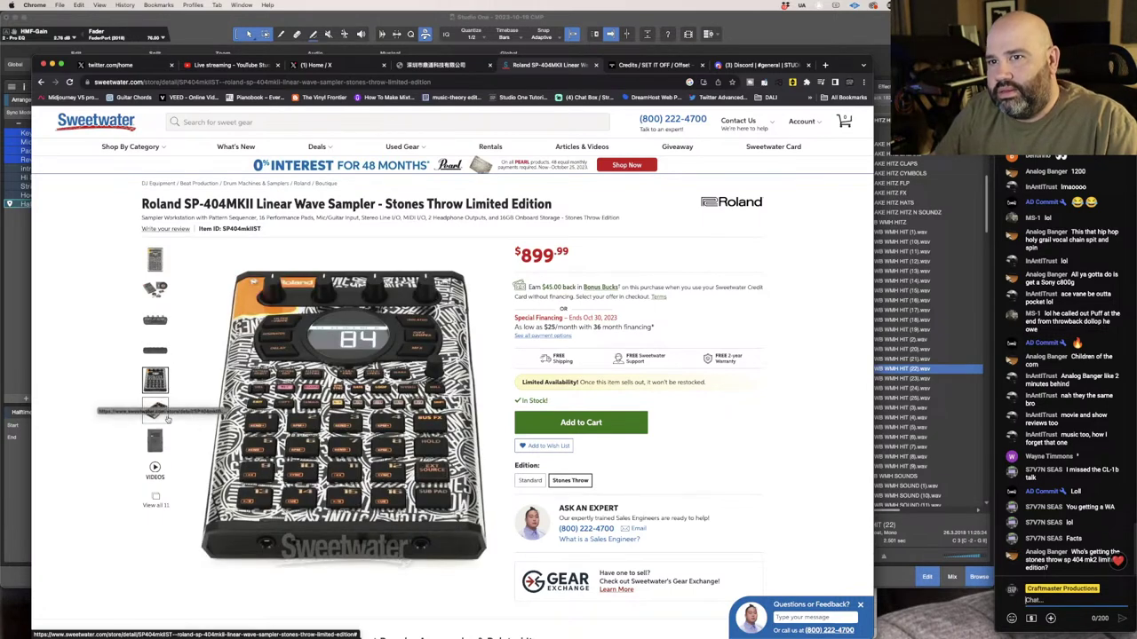
left_click(155, 440)
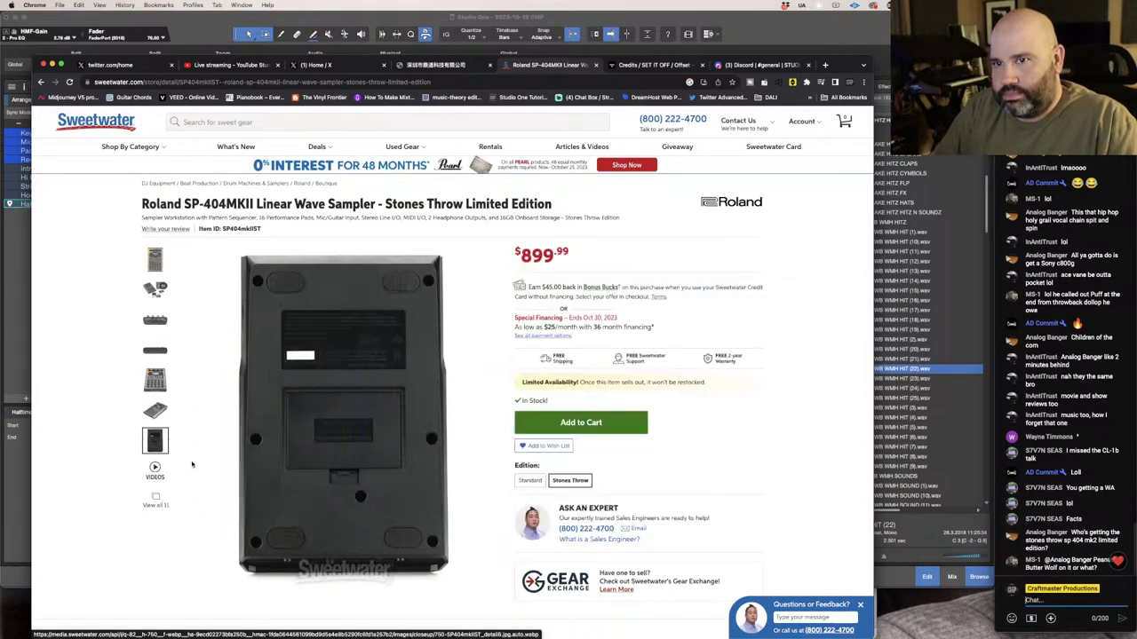
scroll(320, 420, "down", 2)
scroll(320, 421, "down", 2)
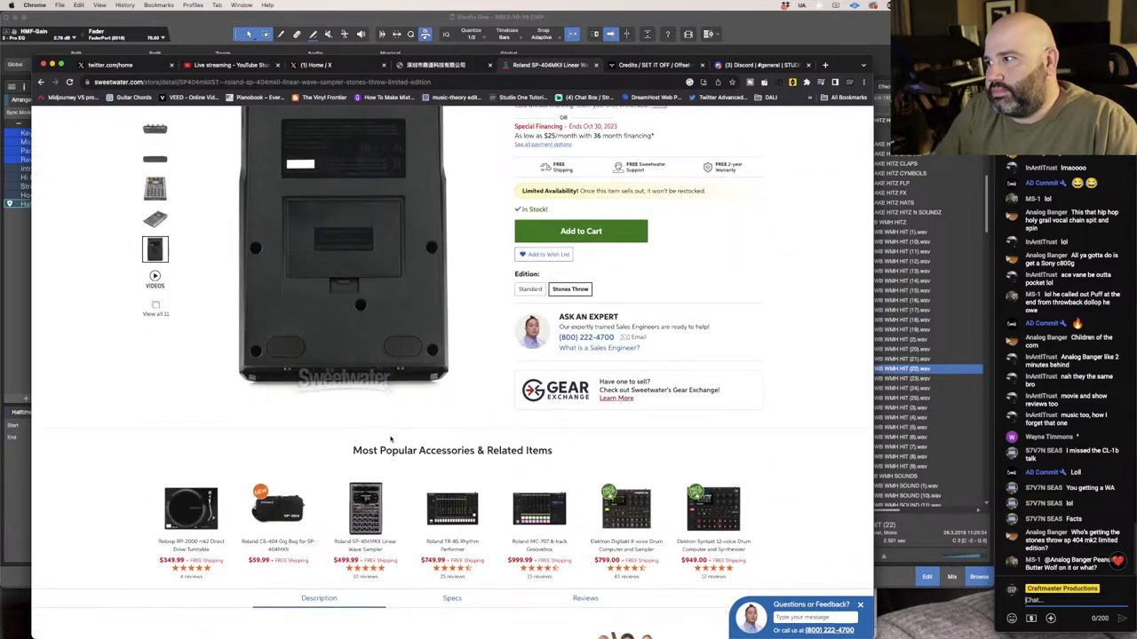
scroll(390, 439, "down", 1)
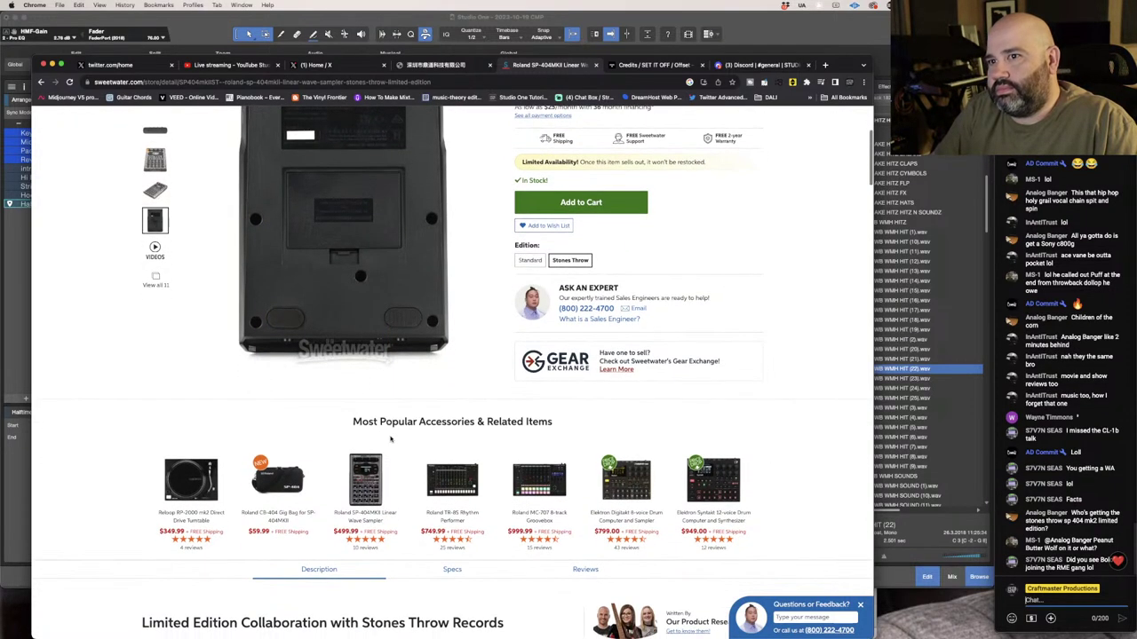
scroll(542, 383, "up", 4)
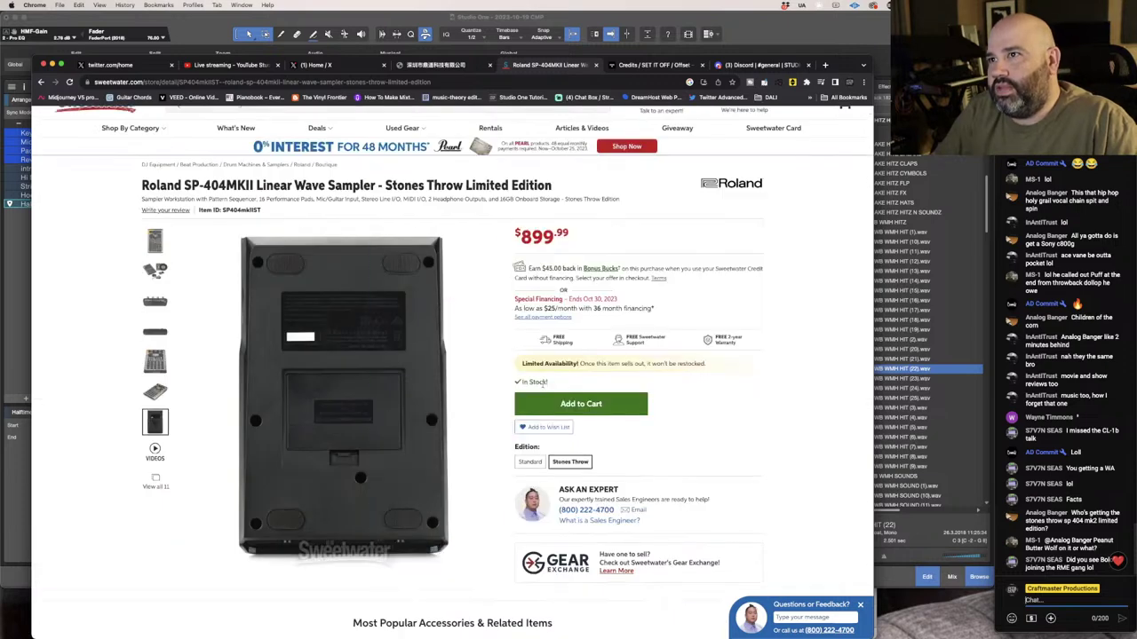
scroll(543, 384, "up", 1)
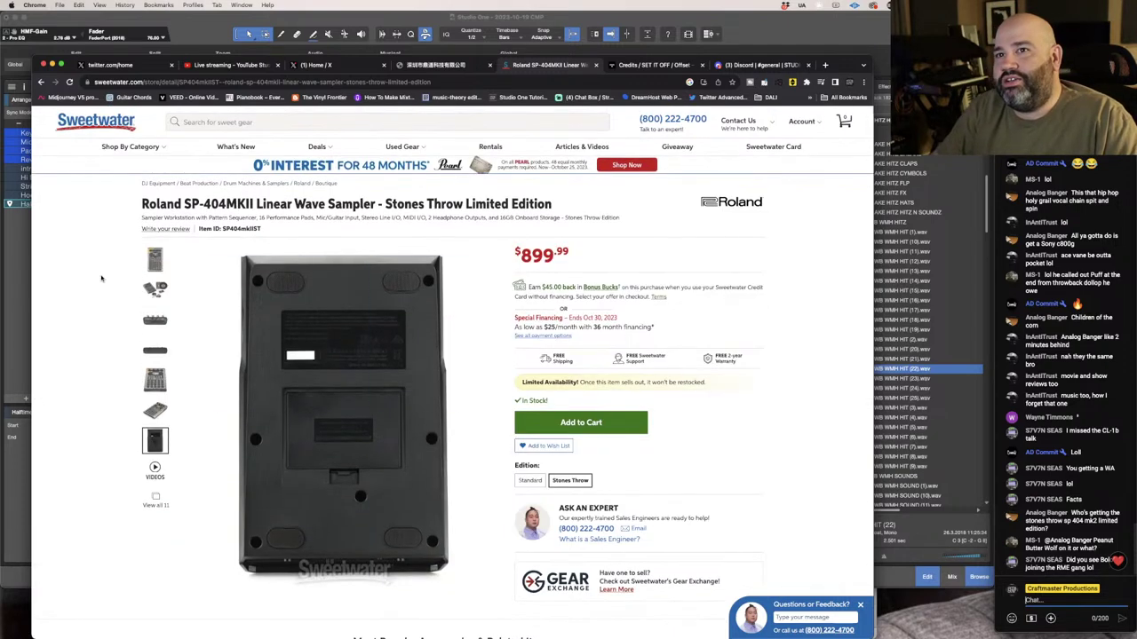
left_click(162, 261)
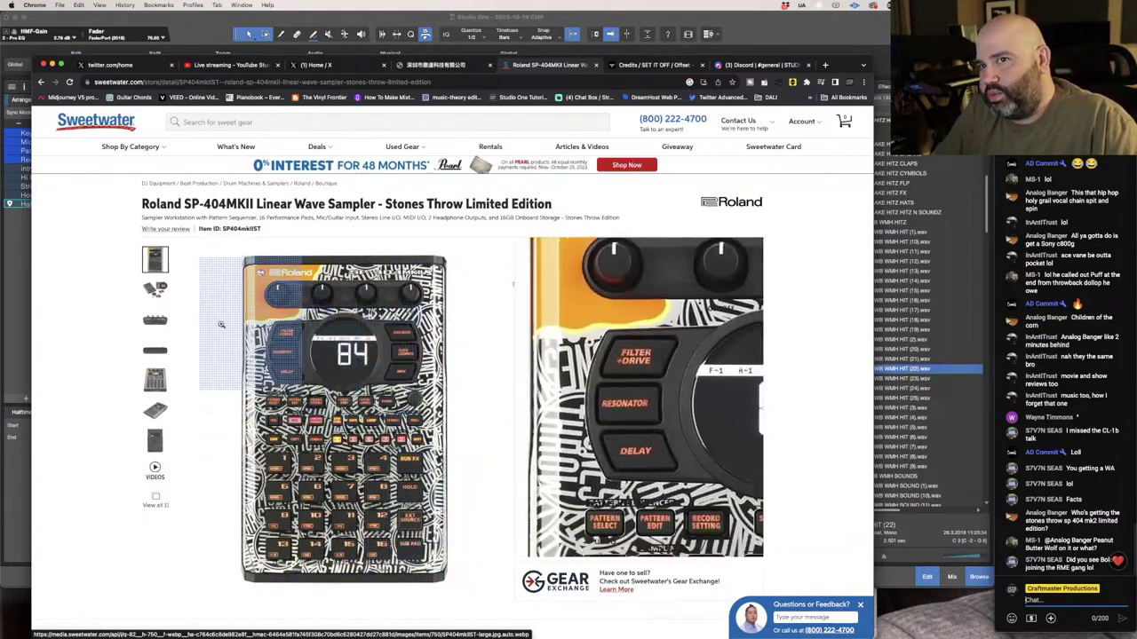
left_click(155, 380)
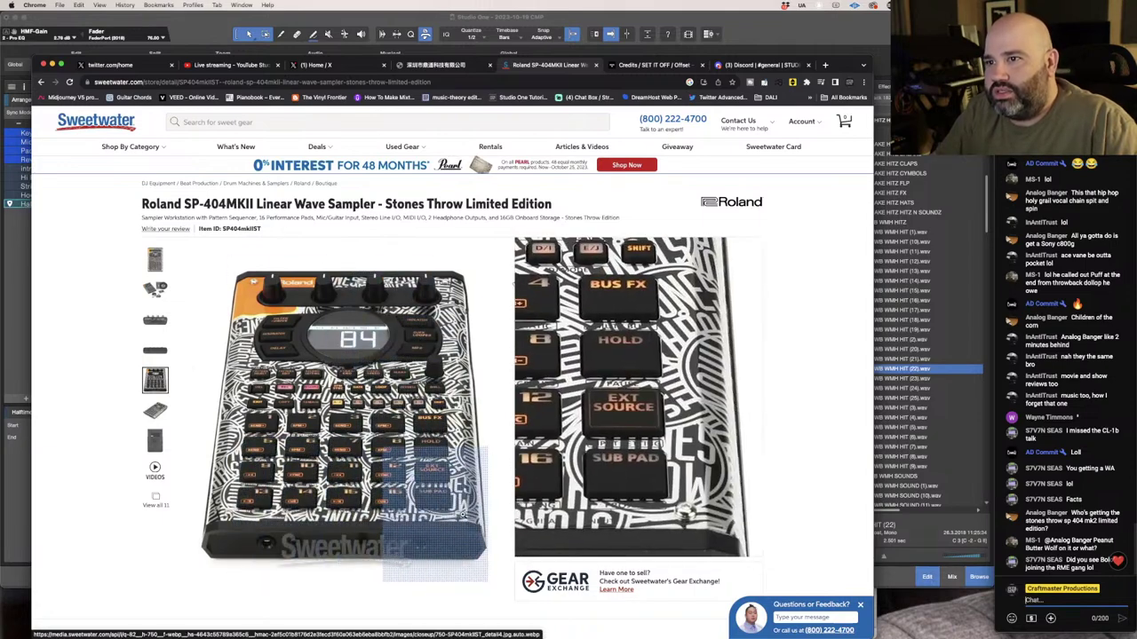
left_click(154, 288)
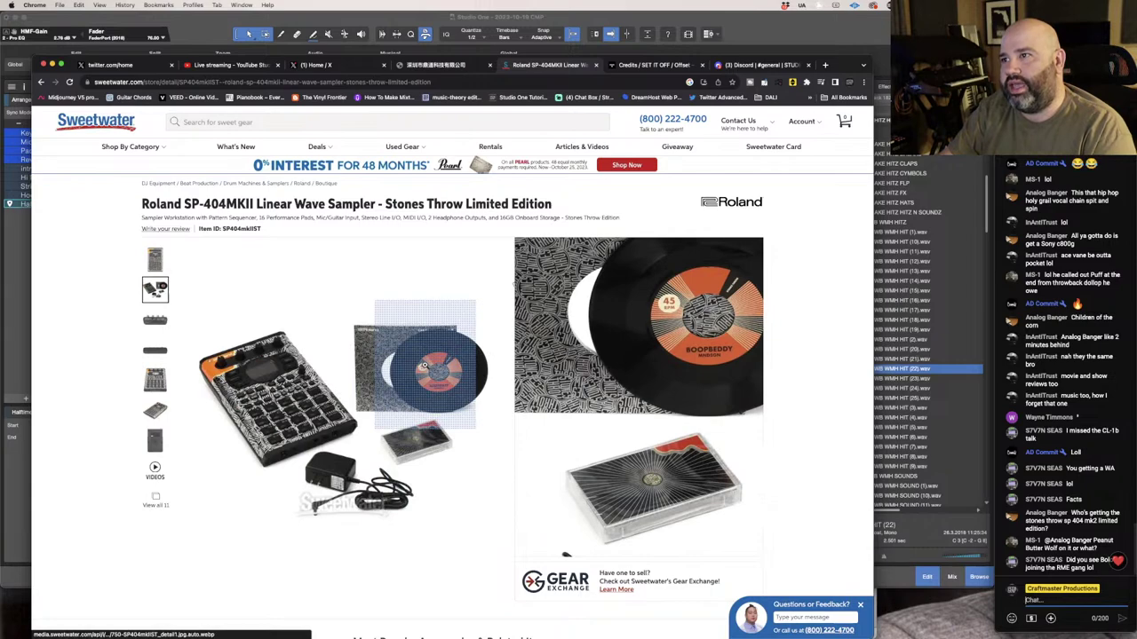